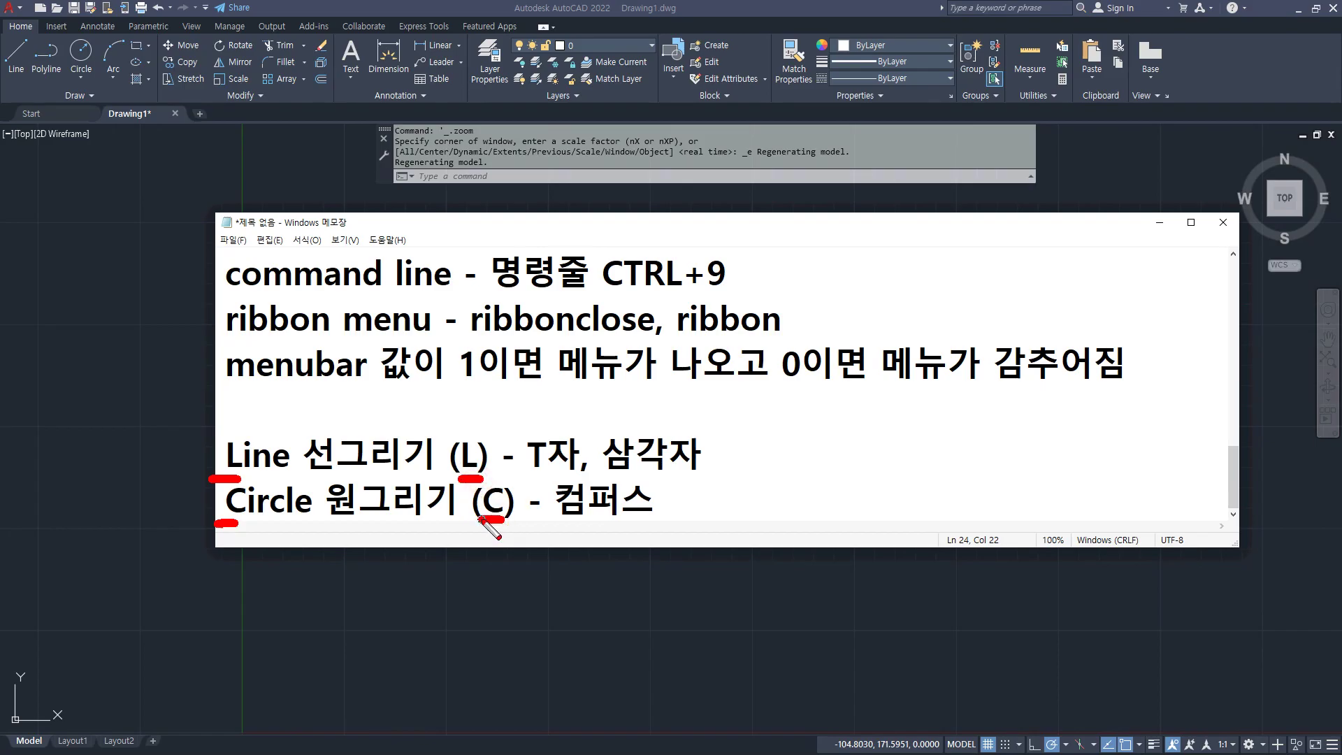
key("Escape")
key("alt")
left_click(438, 176)
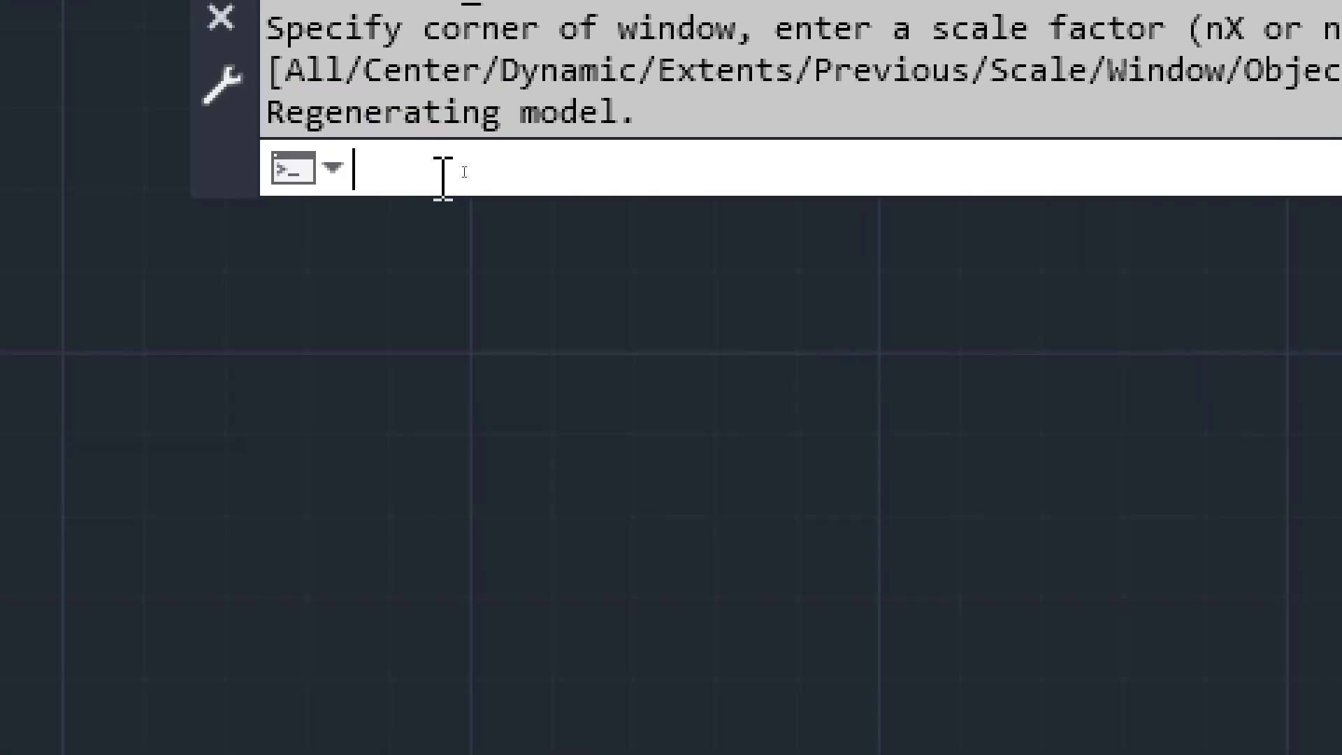
type("line")
key("Escape")
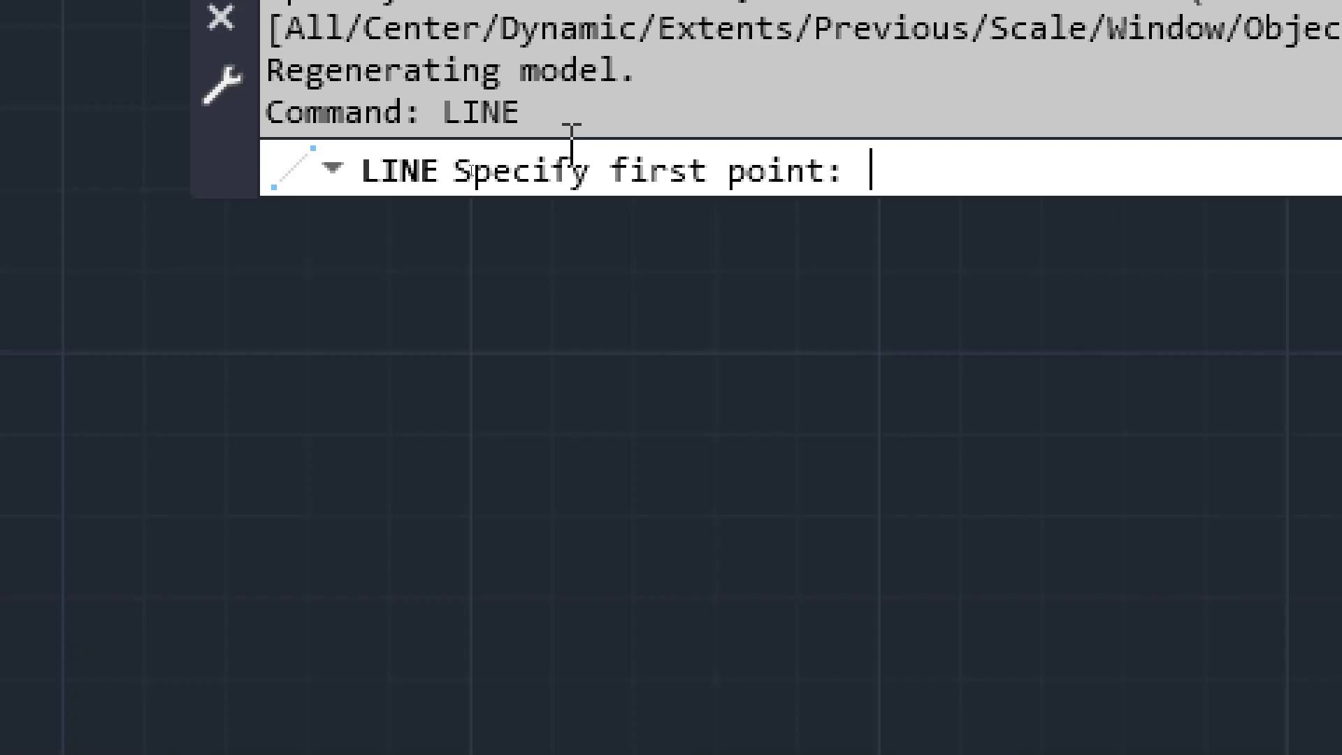
key("Escape")
key("Escape")
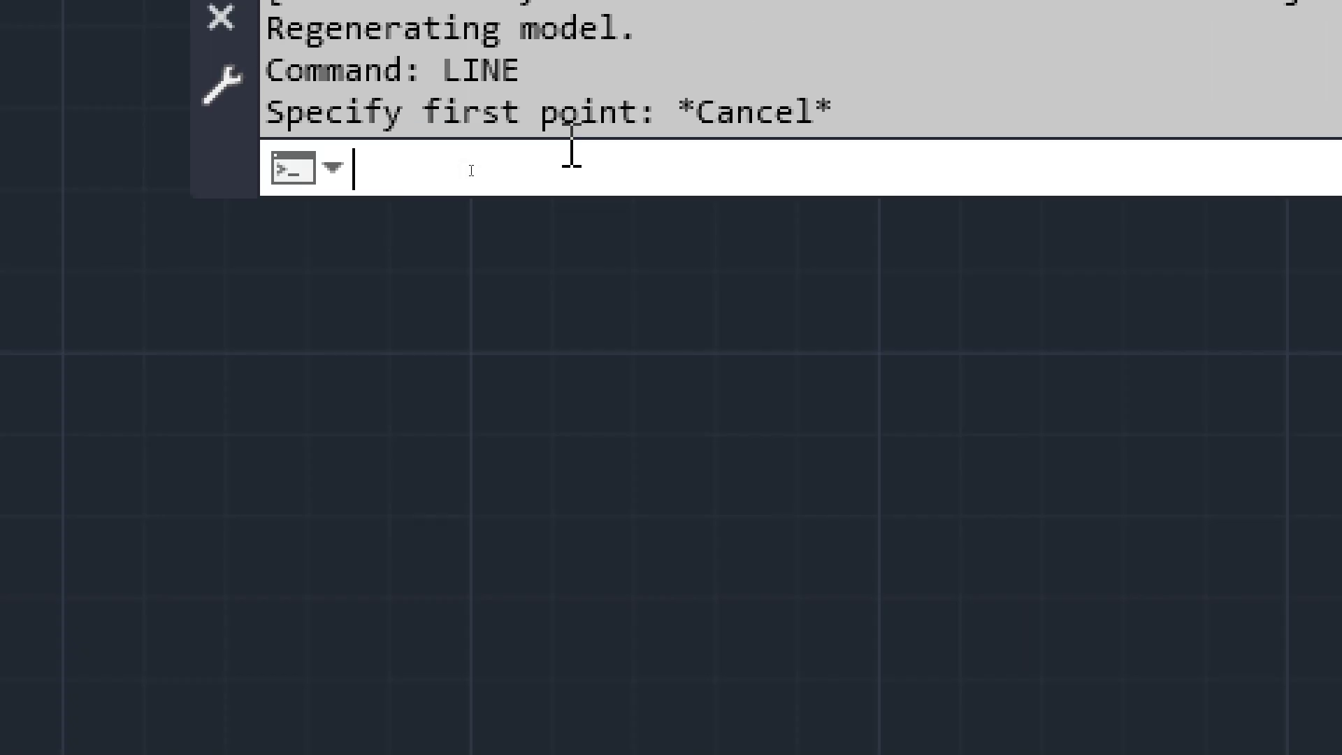
type("l")
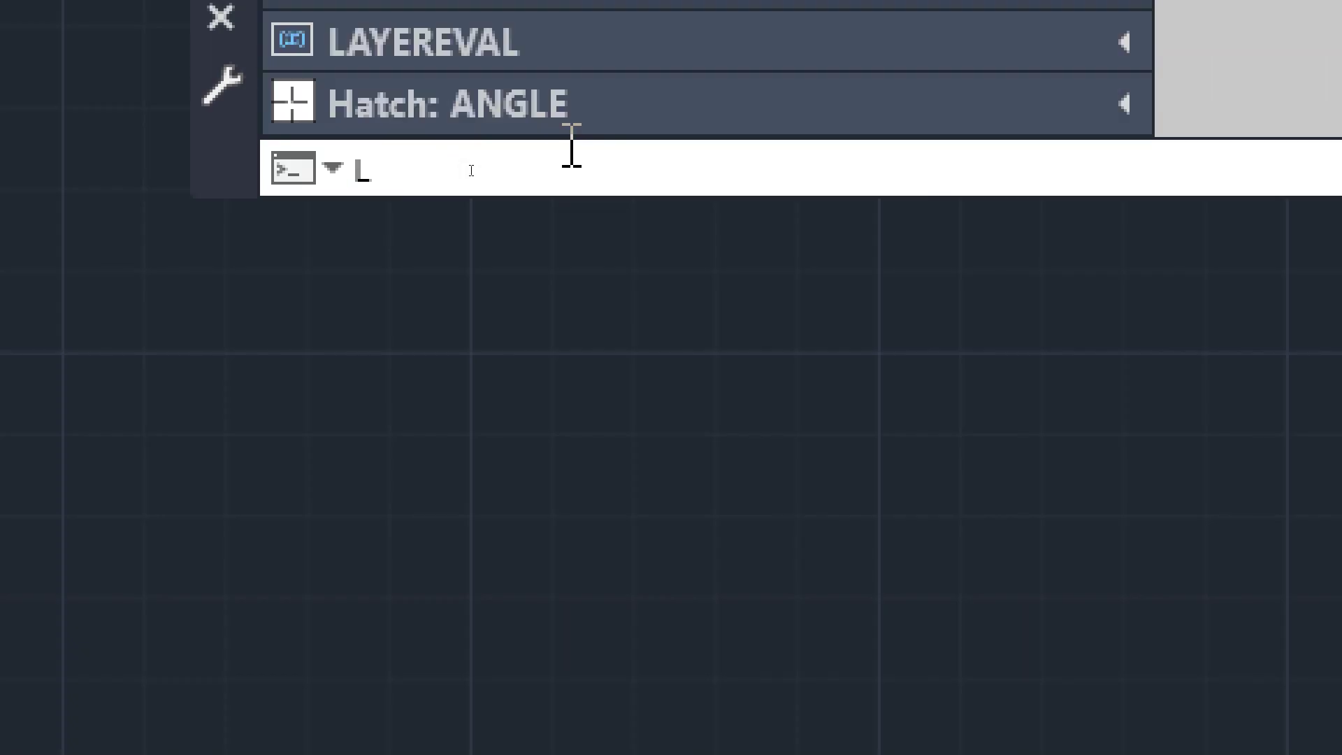
key("Return")
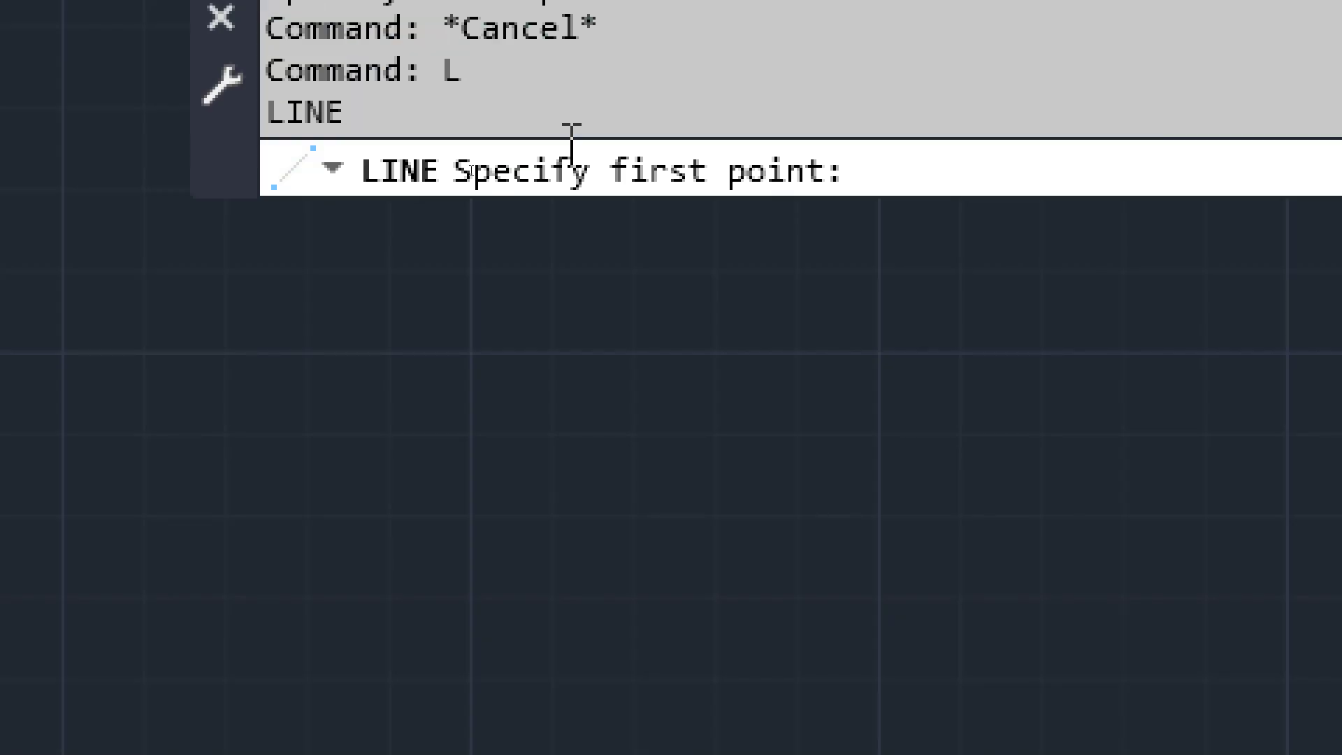
key("Escape")
key("Escape")
key("Escape")
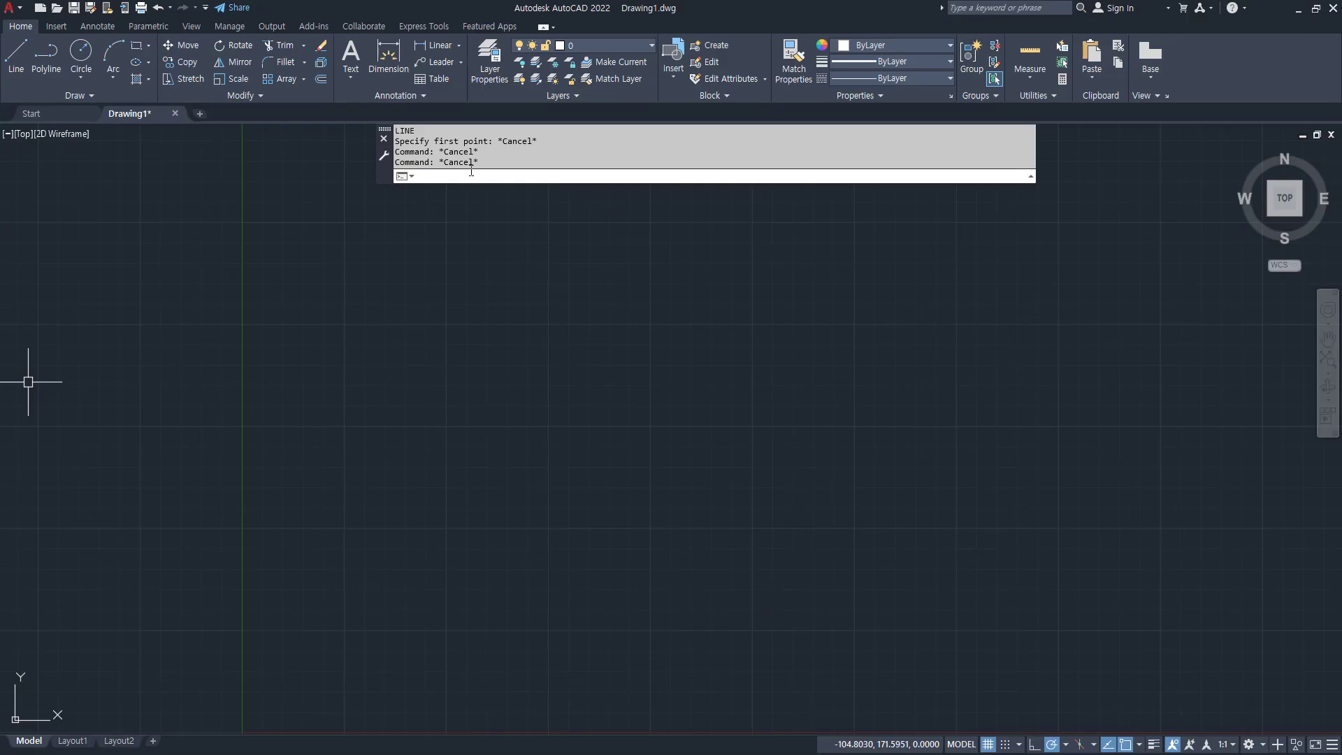
Switch to Notepad and add "명령어를 입력할 때 Space Bar는 Enter와 같은 역할을 합니다." below the menubar note, with a blank line above it.
key("alt+Tab")
left_click_drag(462, 340, 653, 339)
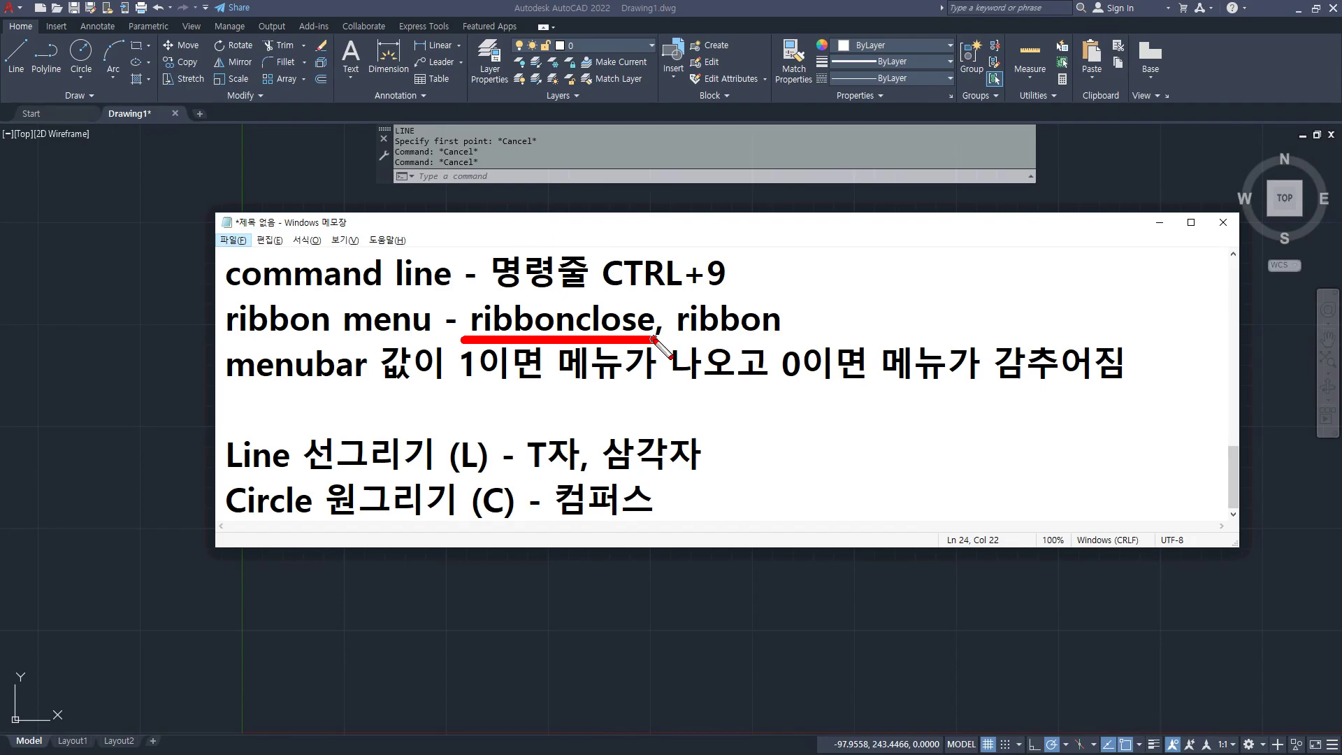
key("Escape")
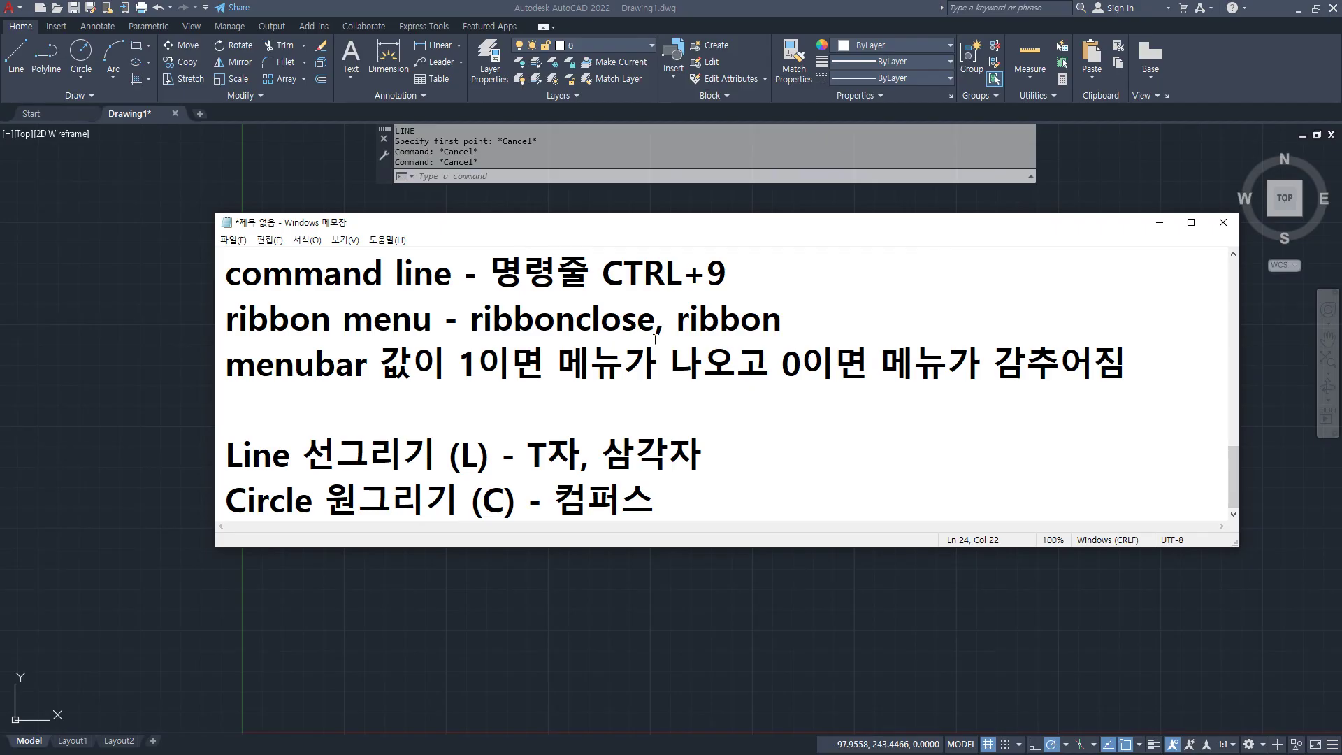
left_click(596, 405)
type("며령어를 입")
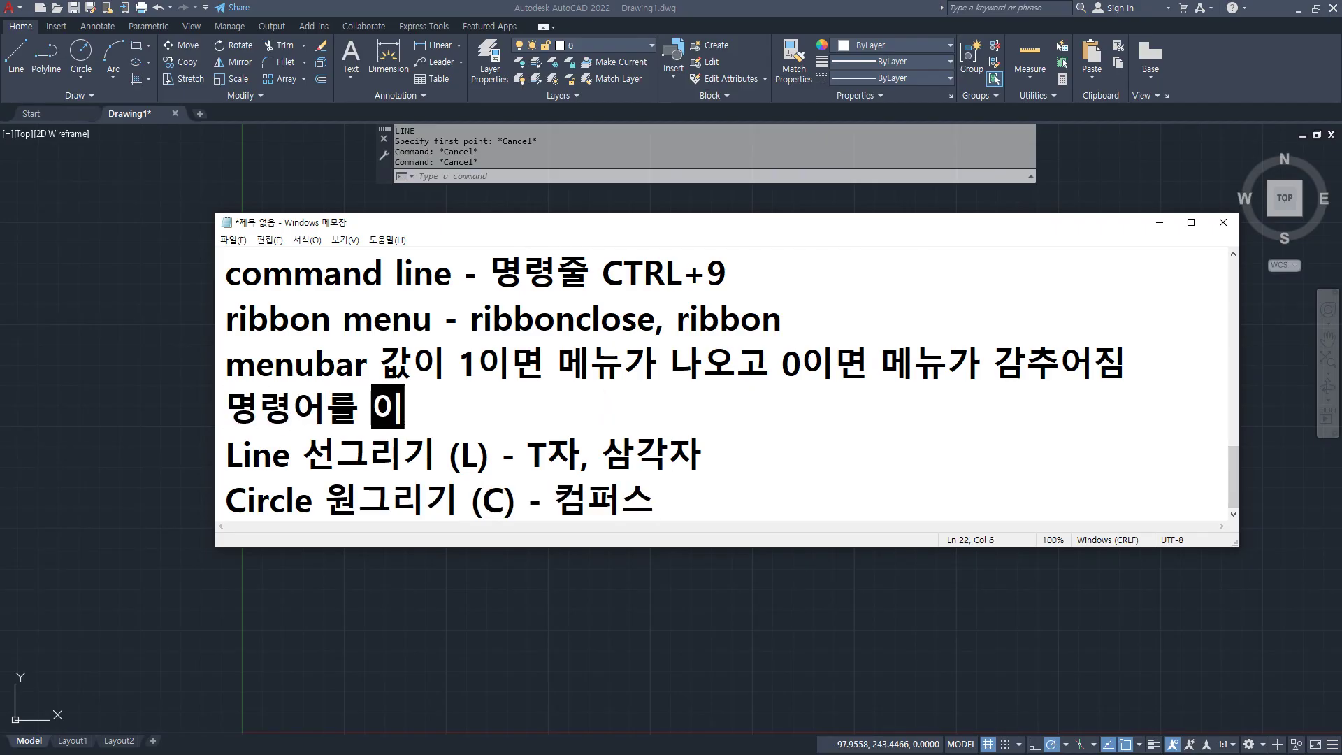
type("력할 때 ")
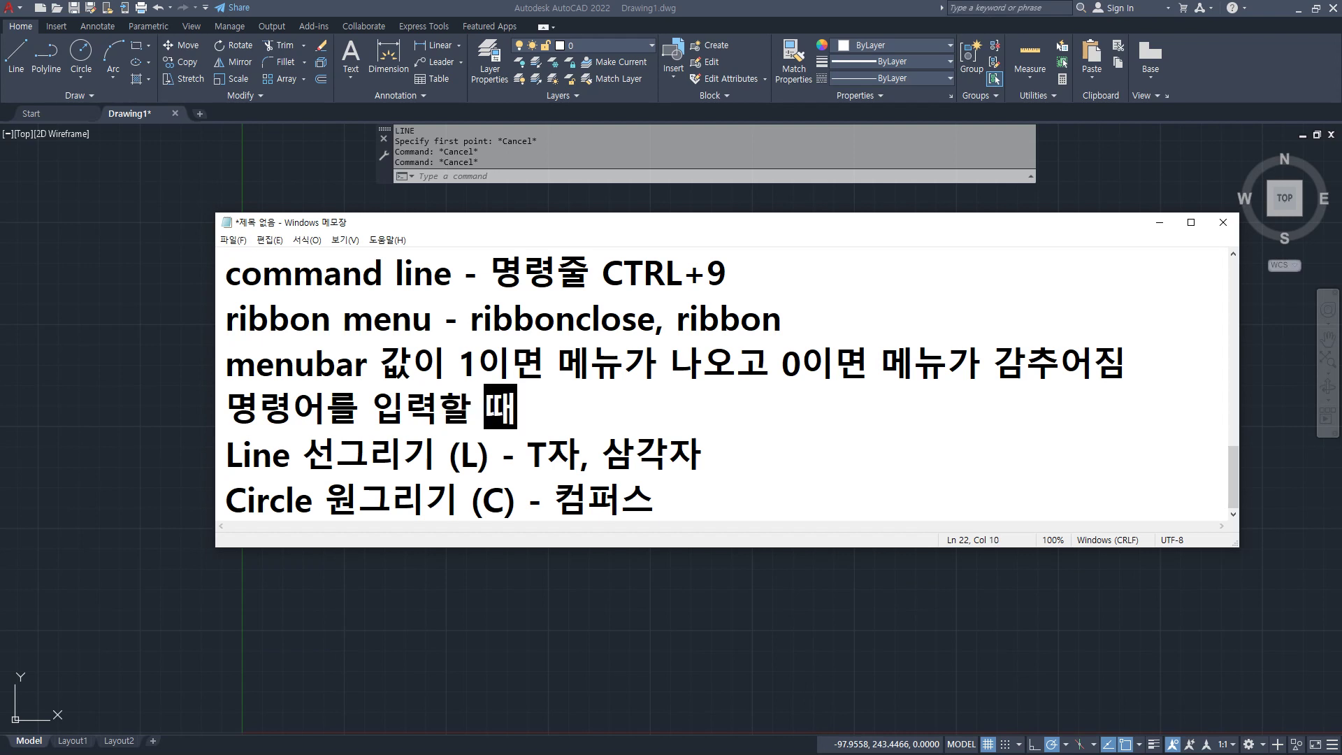
type("Space B")
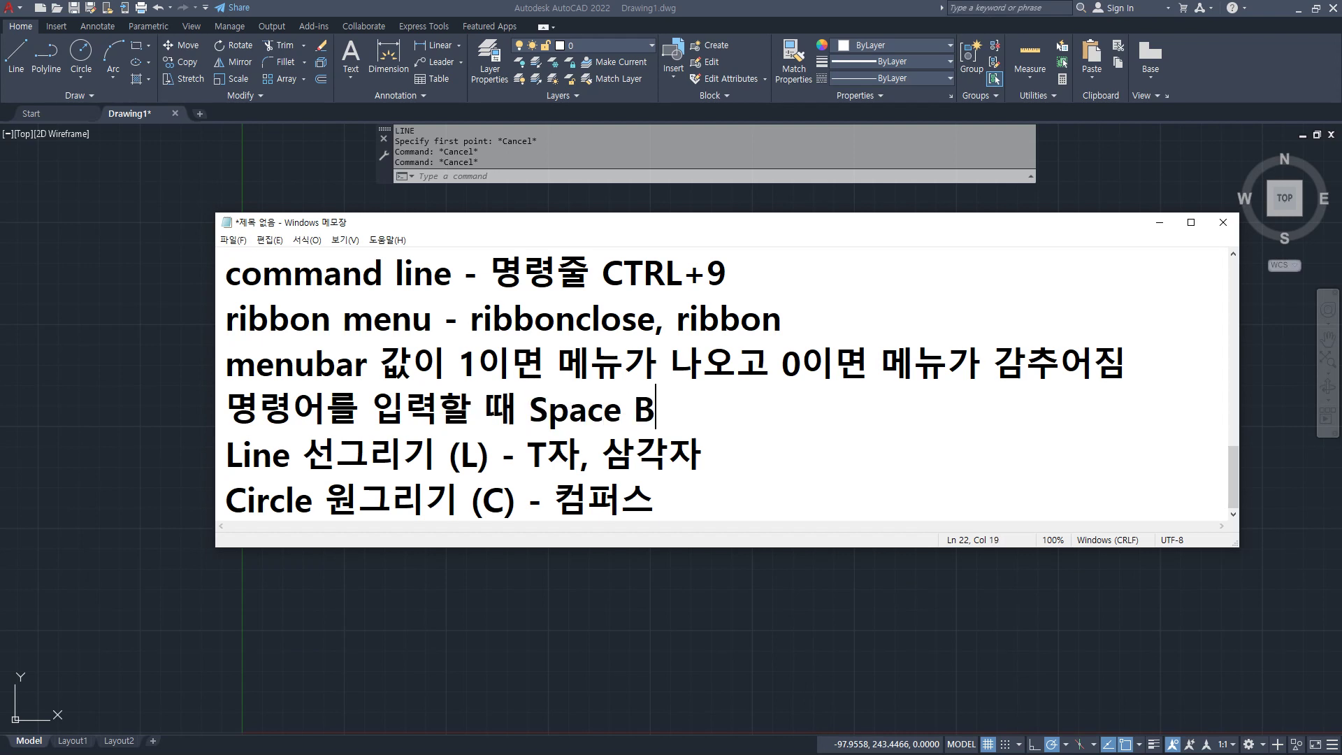
type("ar는 End")
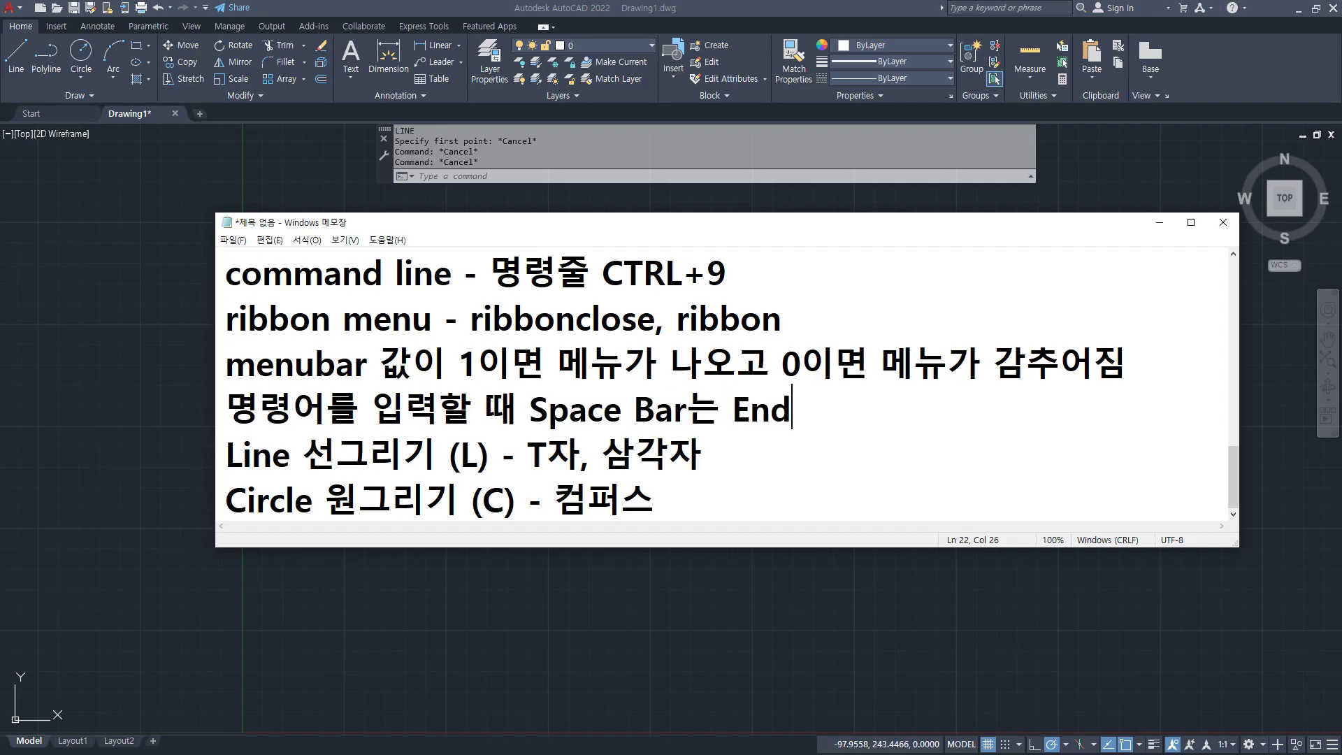
key("BackSpace")
type("ter와 같ㅇ")
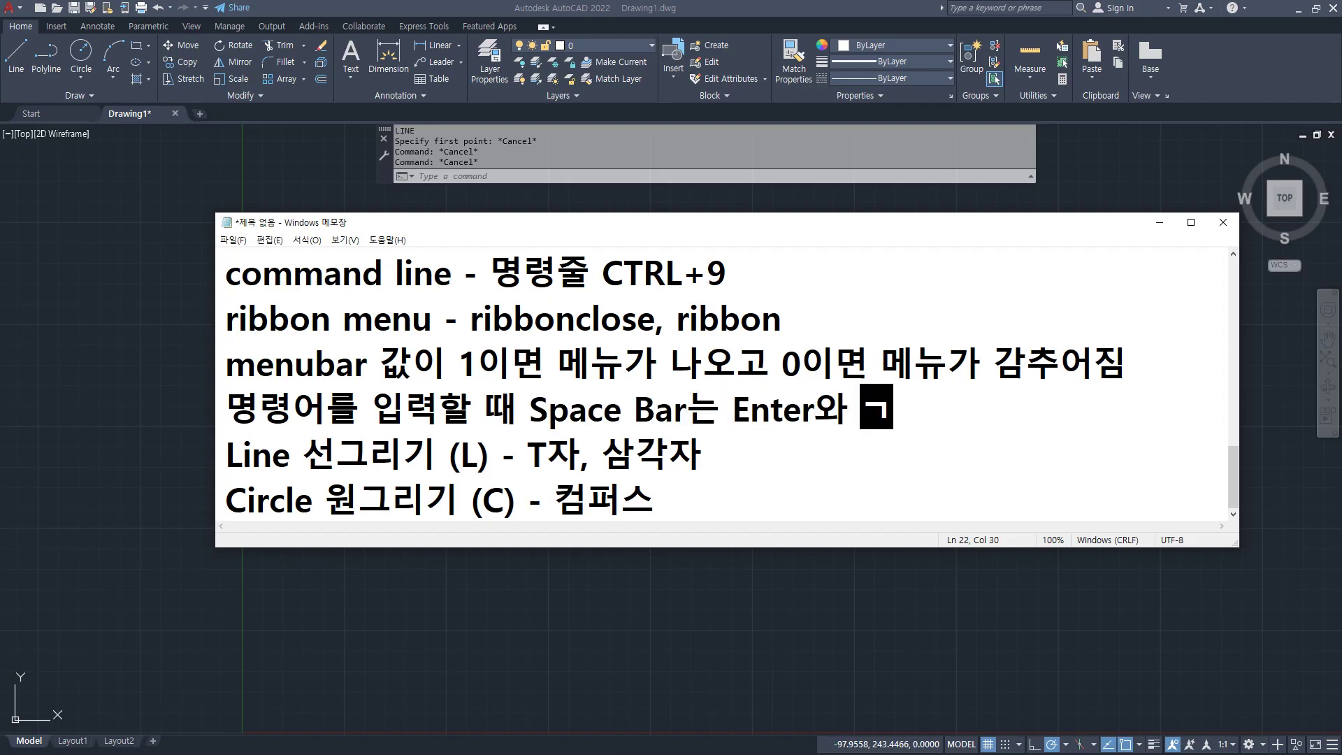
type("은 역할을")
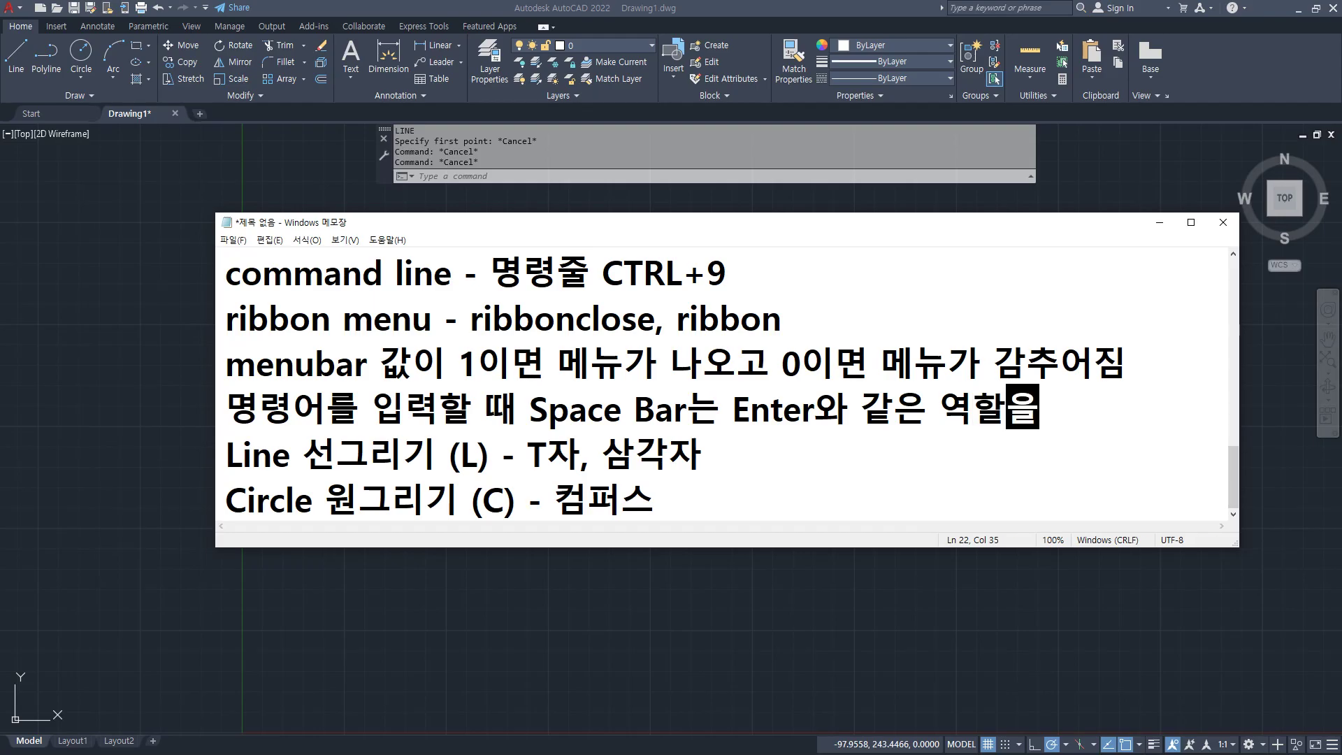
type(" 합니다.")
key("Return")
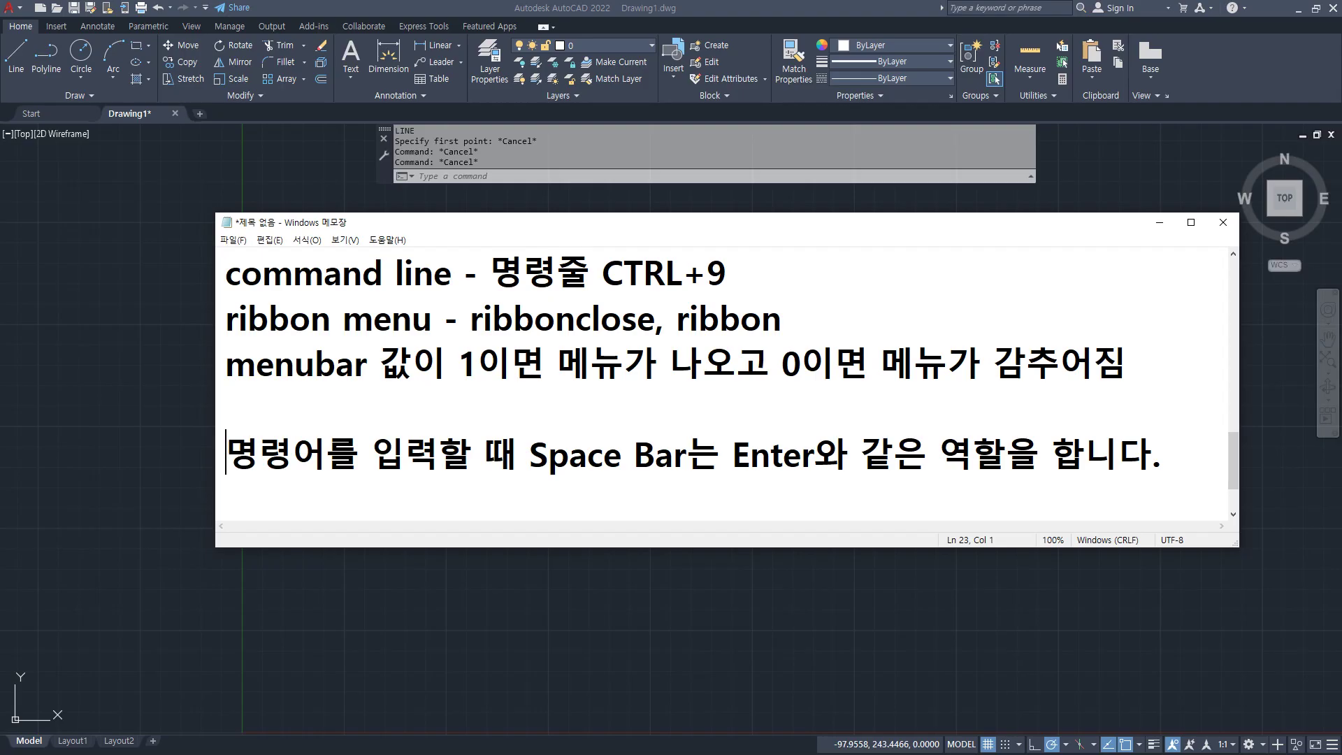
left_click(626, 171)
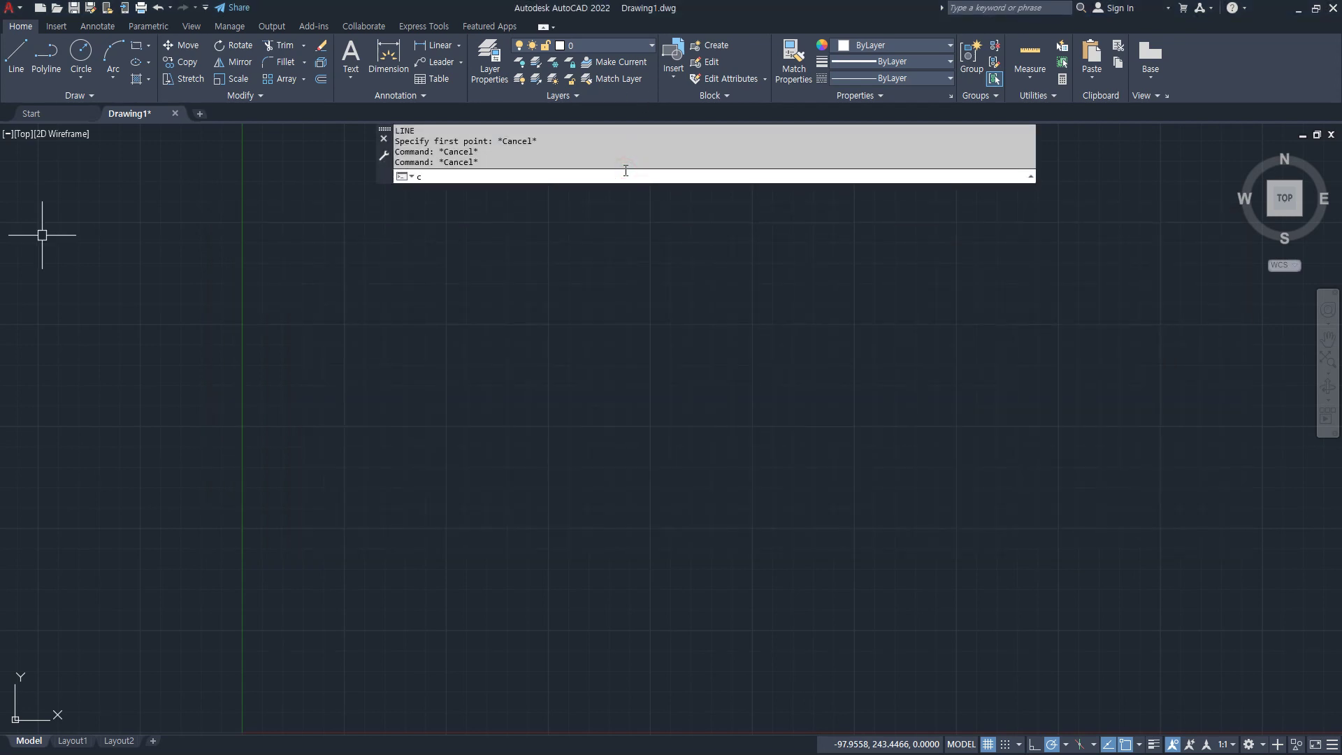
type("c")
key("Return")
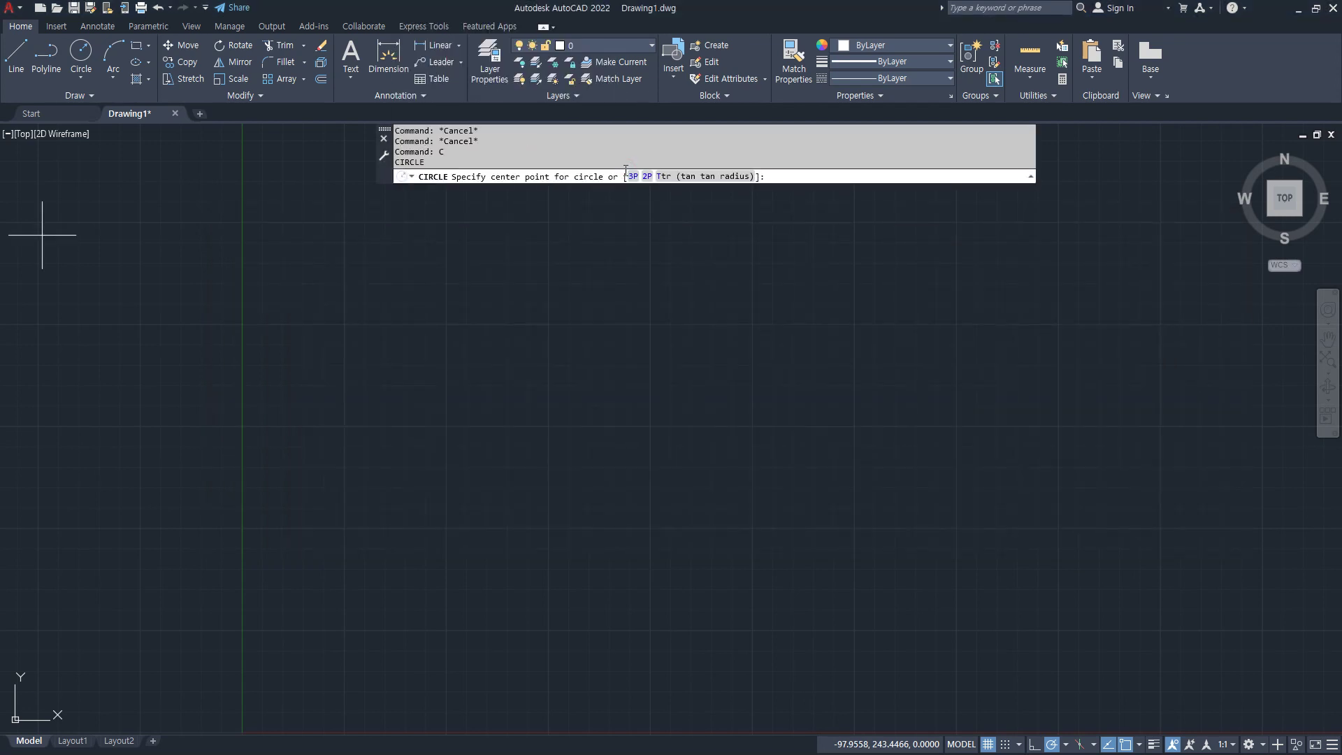
key("Escape")
type("c")
key("Return")
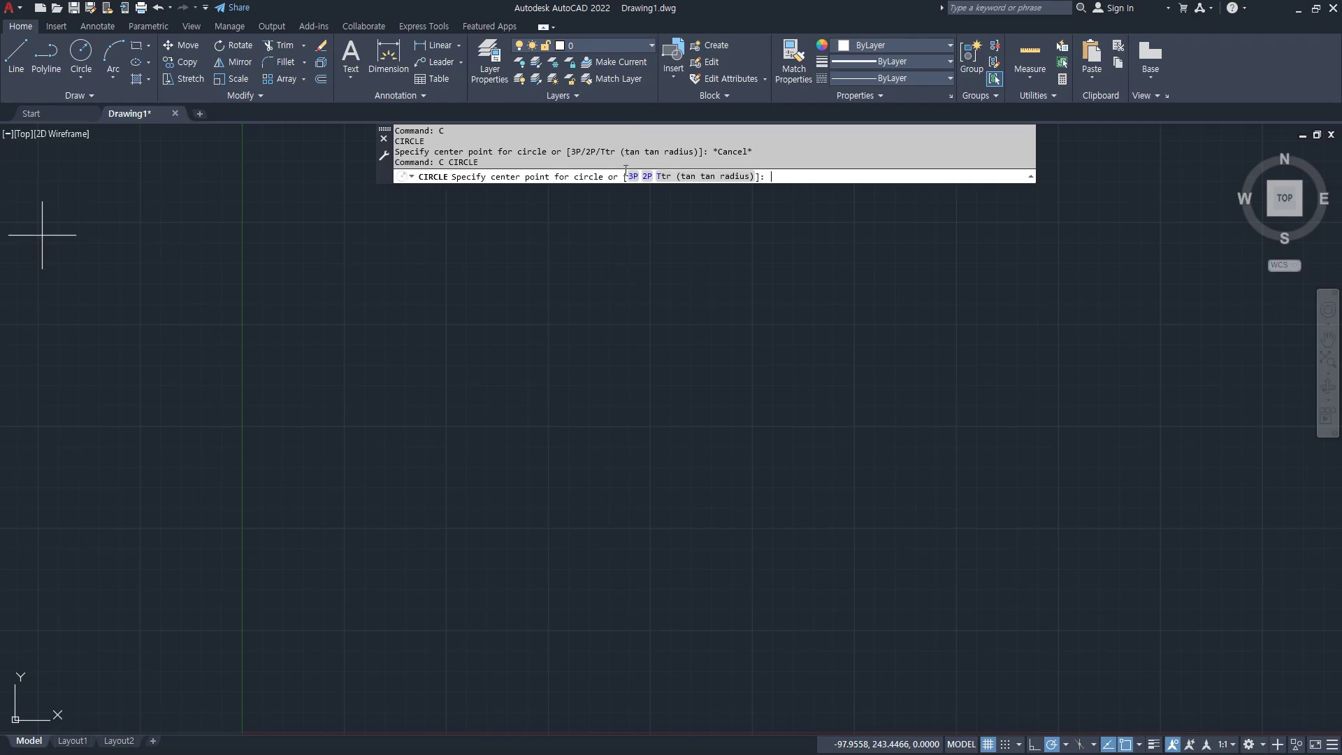
key("Escape")
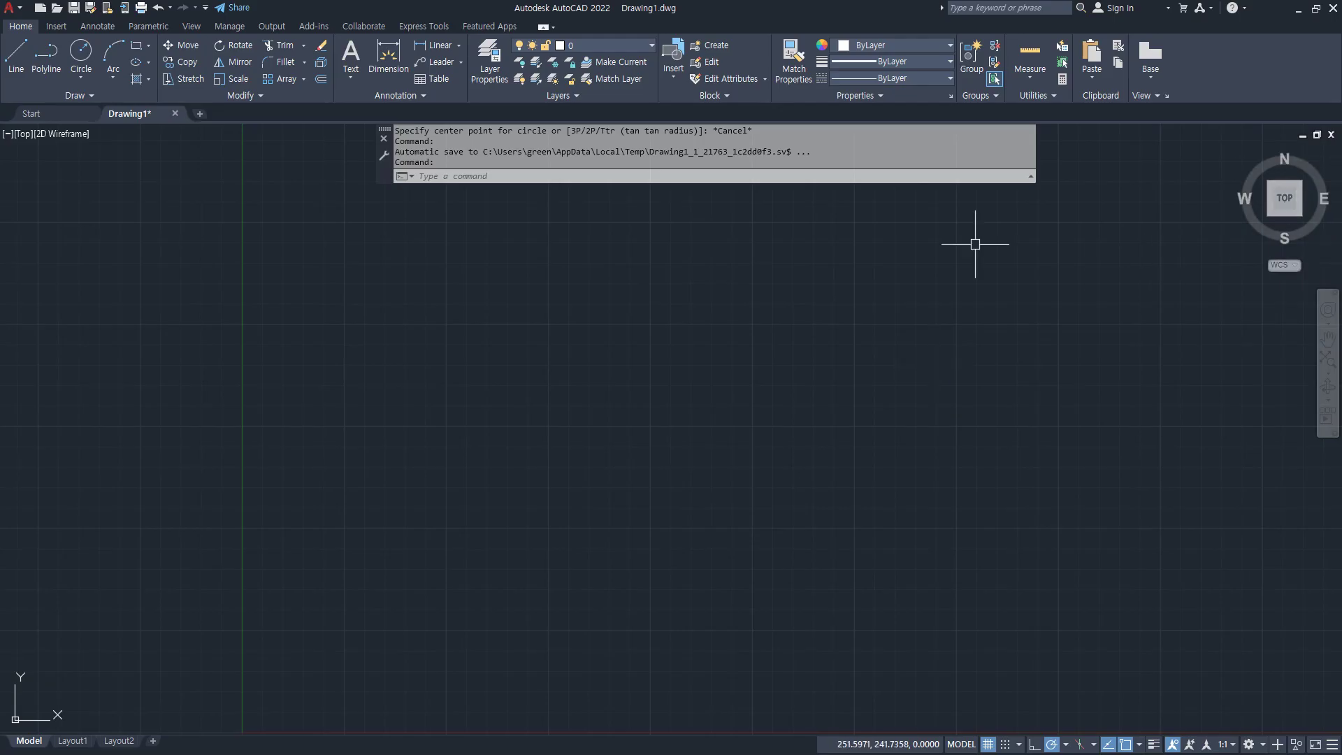
left_click(437, 177)
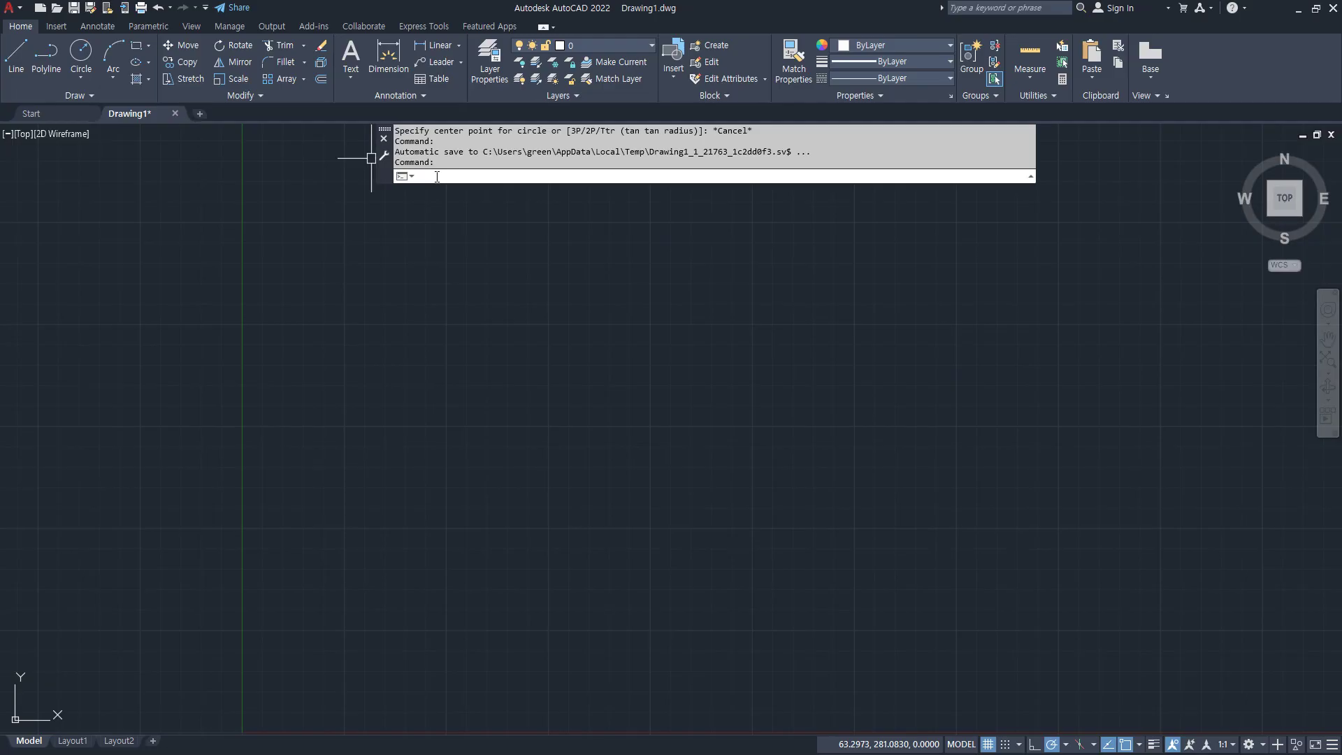
type("l")
key("Return")
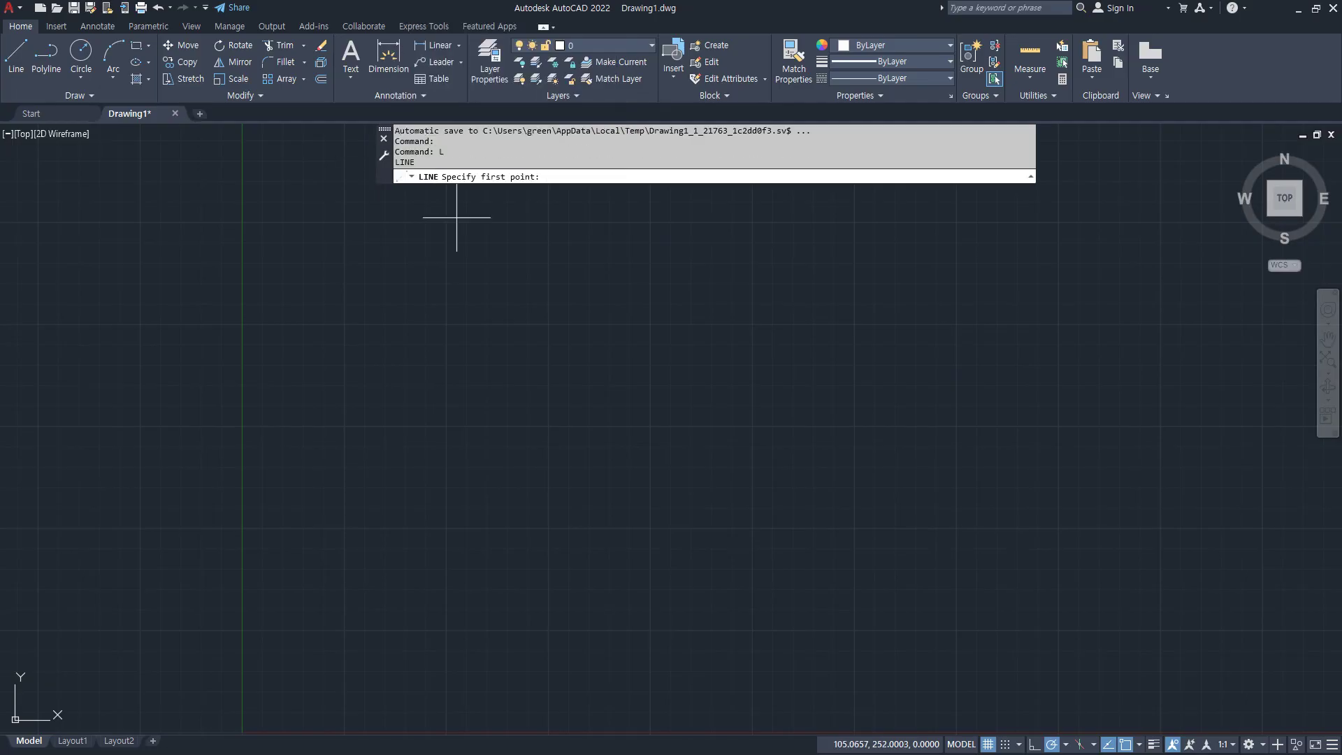
key("Escape")
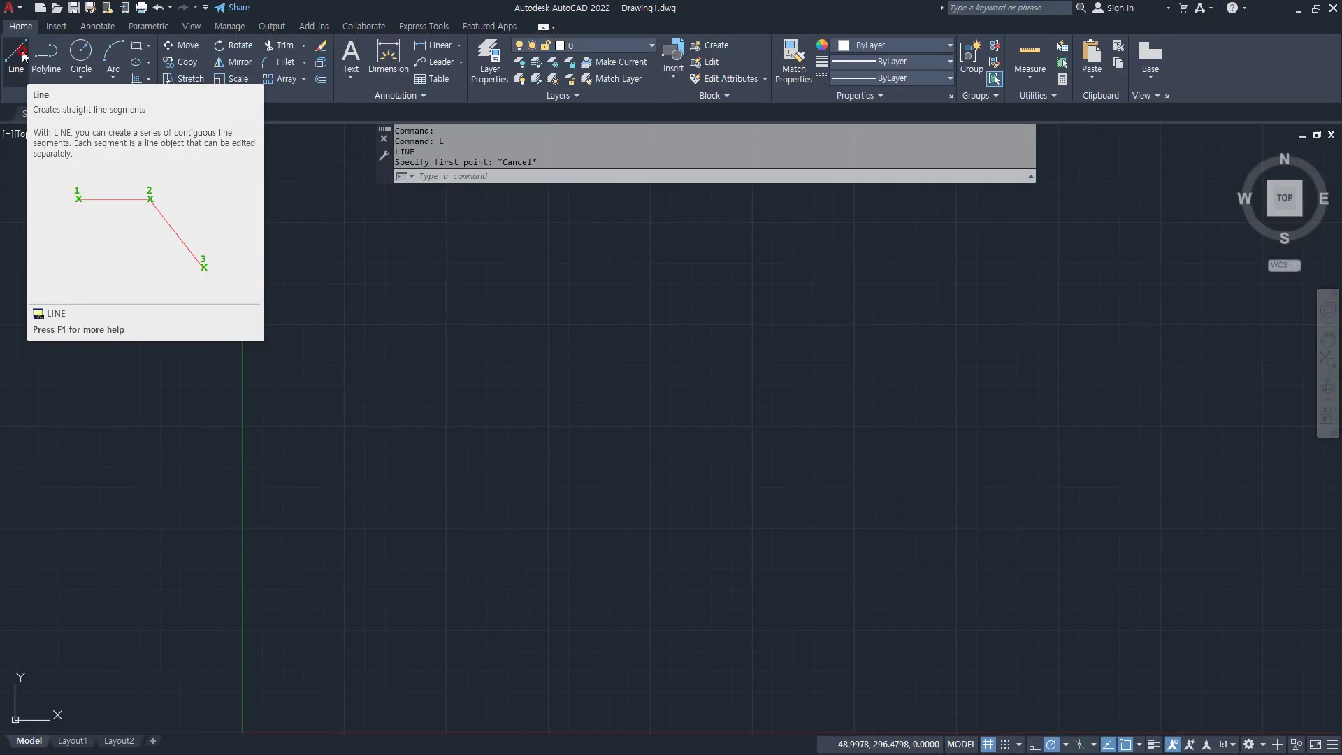
Draw two connected freehand line segments forming an open V shape in the empty drawing.
left_click(98, 203)
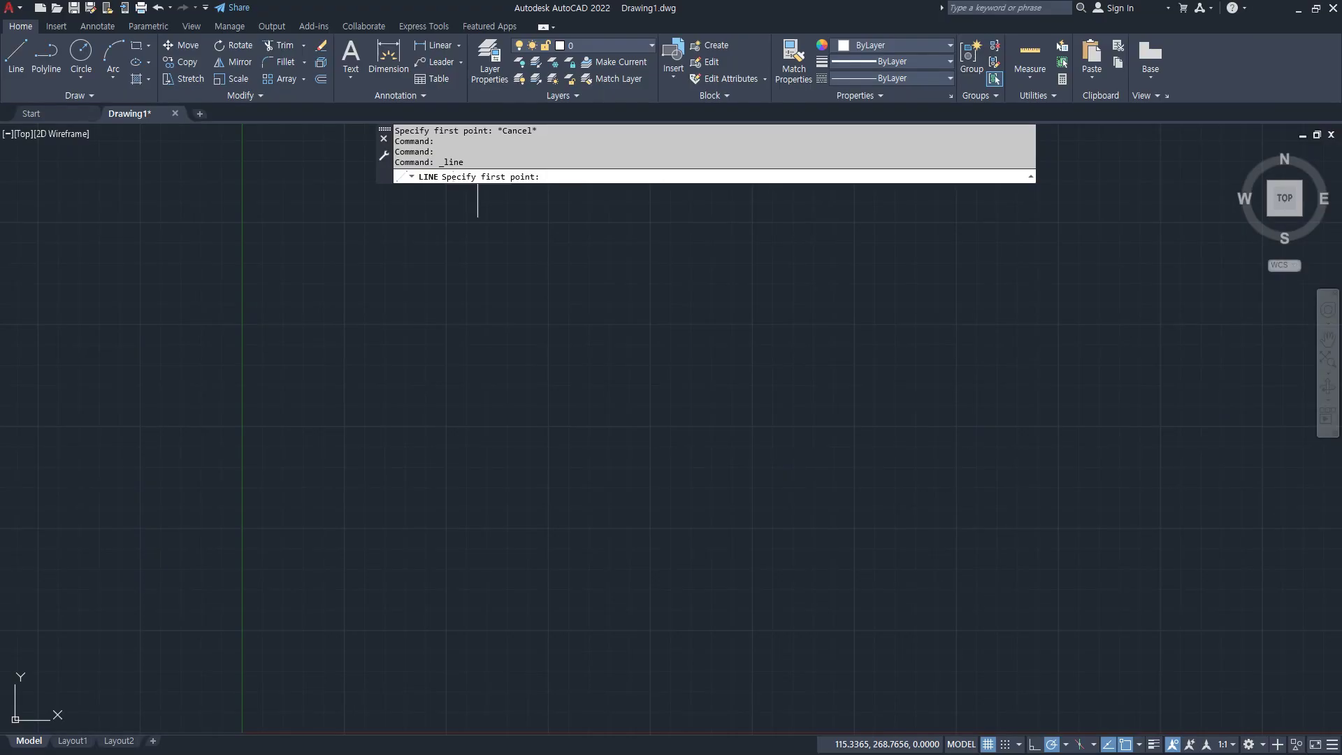
left_click(423, 452)
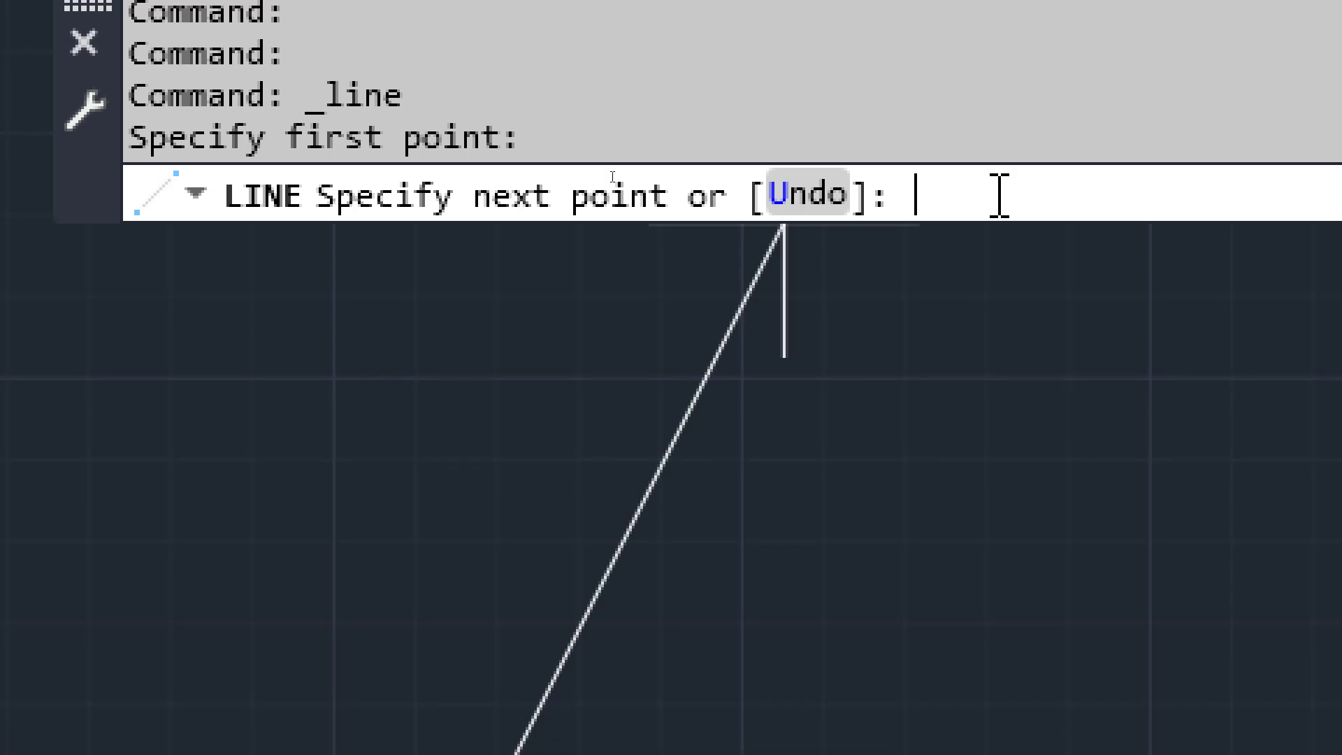
left_click(576, 557)
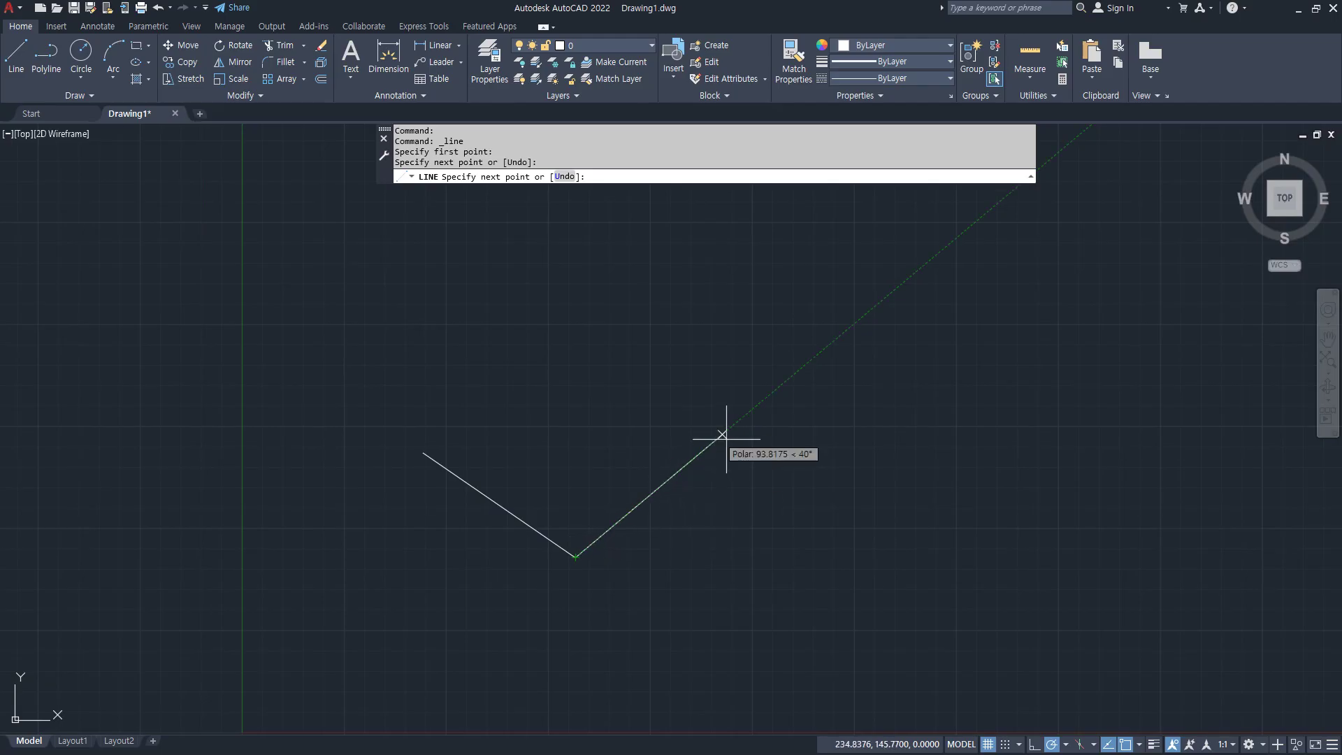
left_click(710, 380)
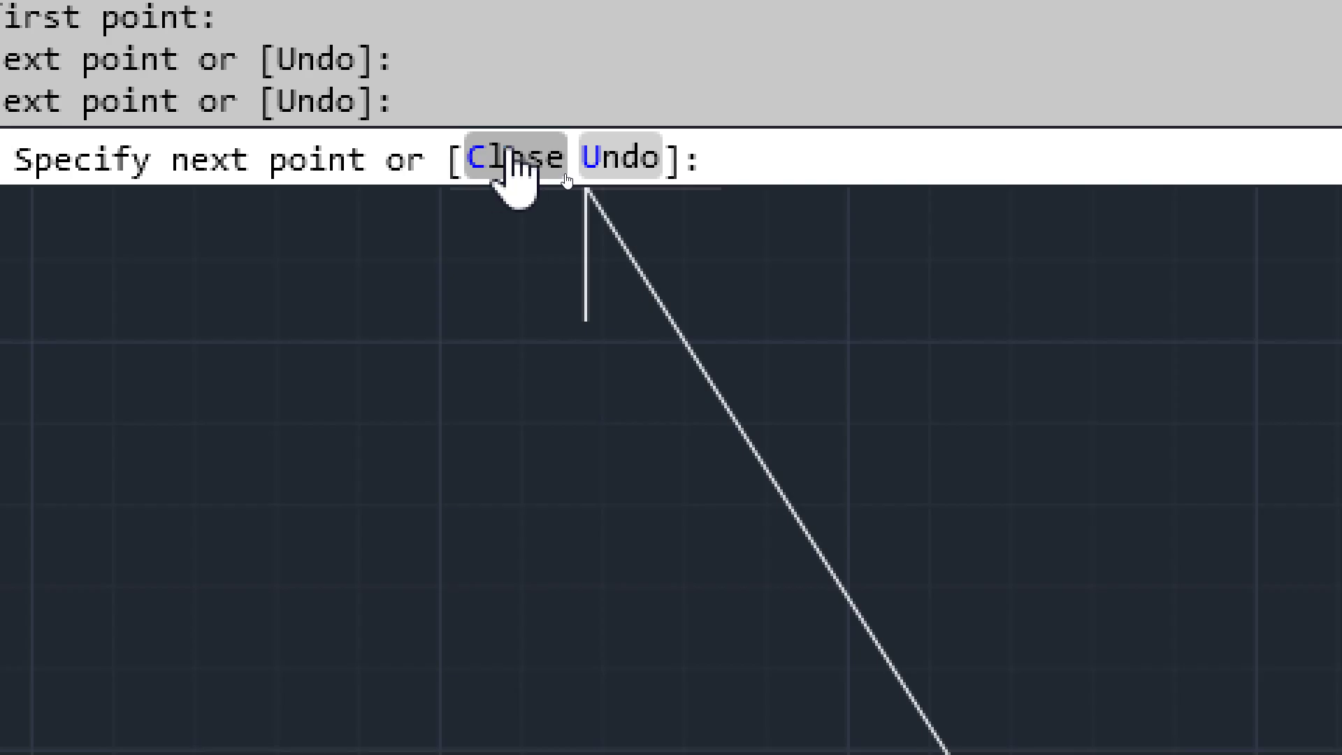
mouse_move(427, 469)
left_mouse_down()
mouse_move(546, 549)
mouse_move(654, 445)
mouse_move(676, 395)
mouse_move(468, 443)
mouse_move(451, 432)
mouse_move(465, 451)
left_mouse_up()
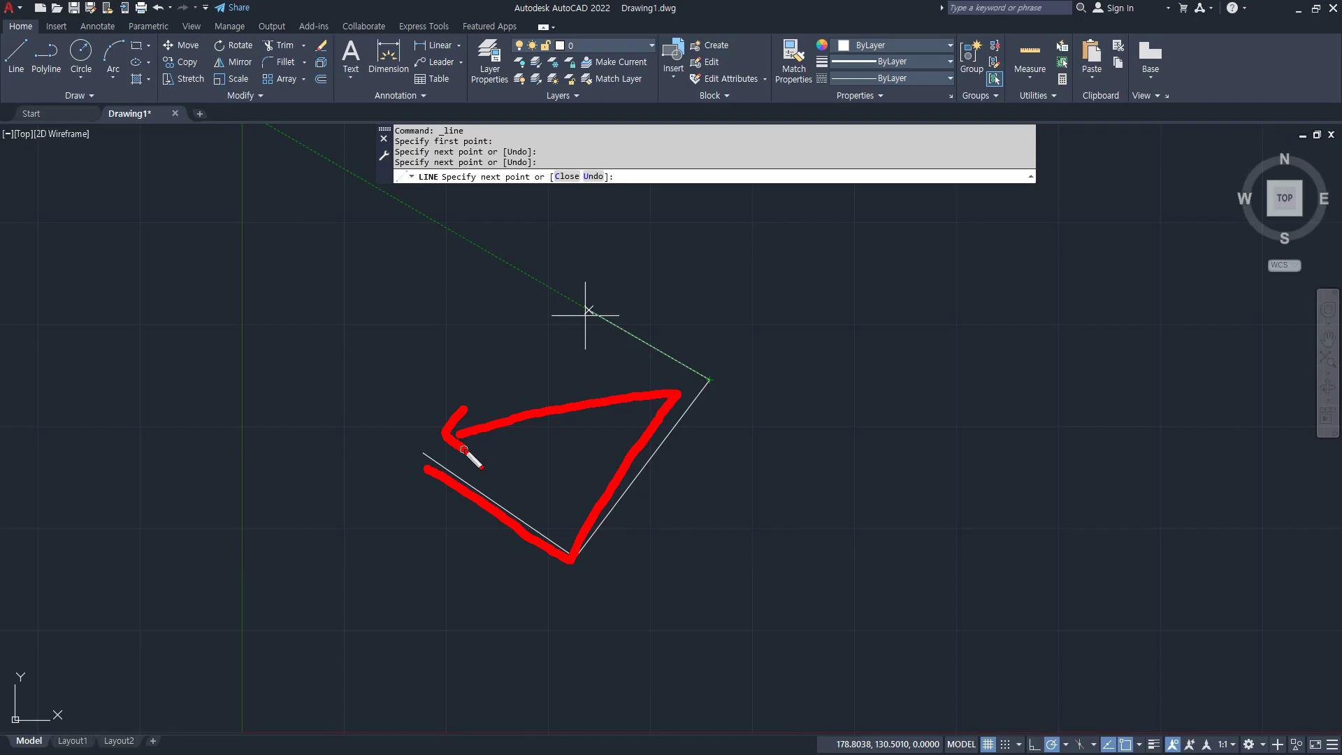
key("Escape")
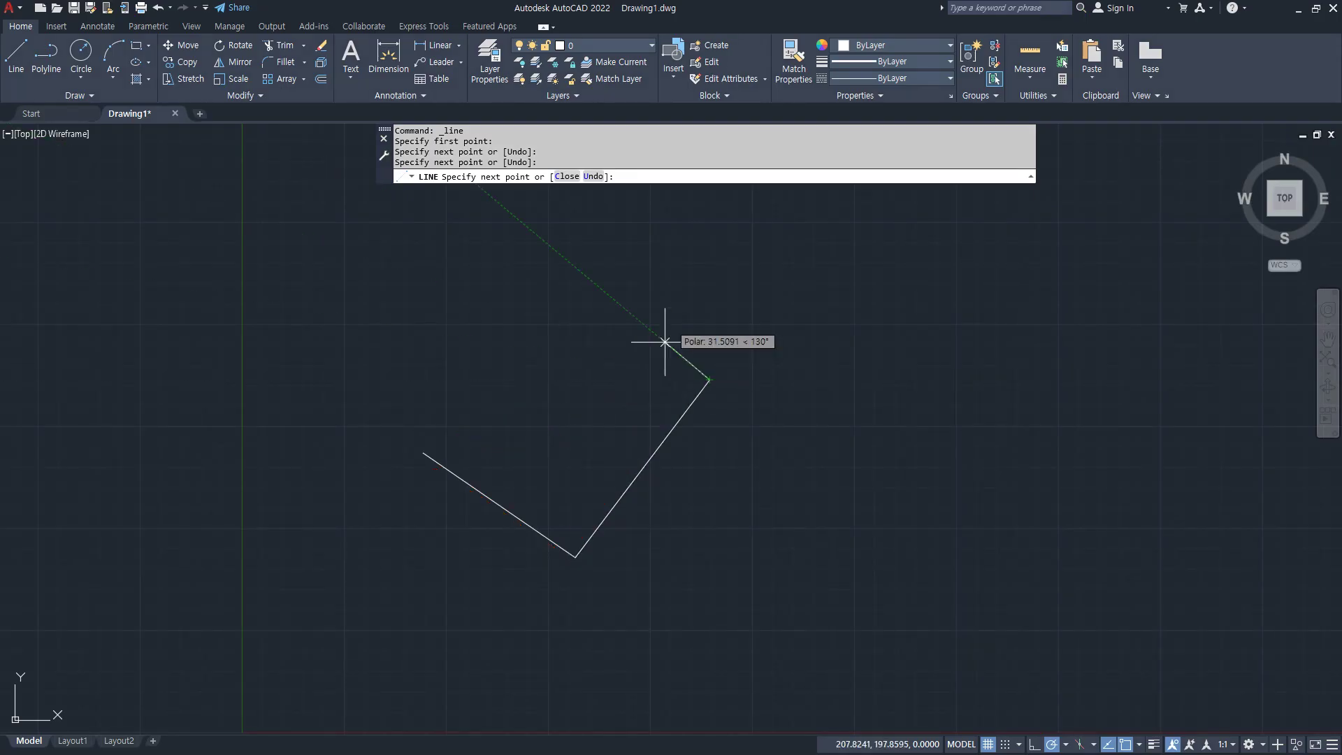
Continue the line chain from the V's upper end with five freehand zigzag segments, leave the shape open and end the Line command.
left_click(672, 280)
left_click(762, 263)
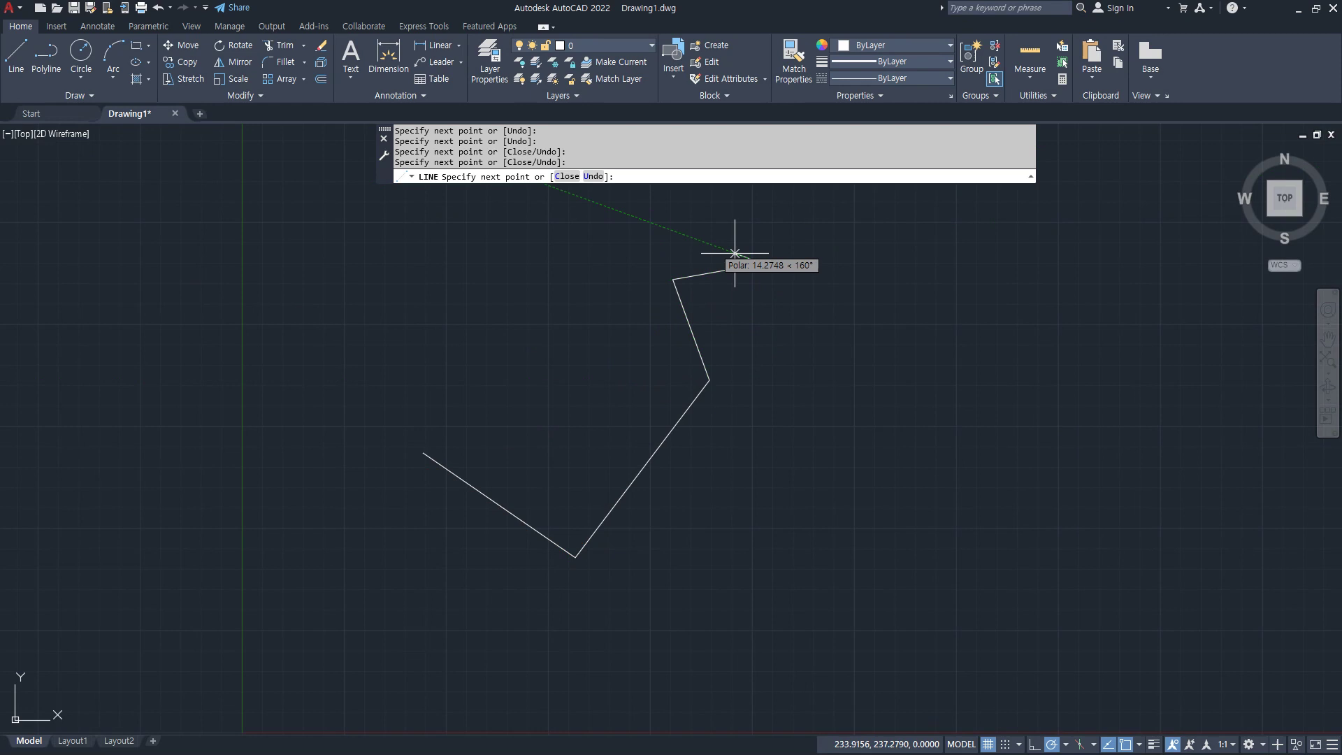
left_click(565, 218)
left_click(504, 343)
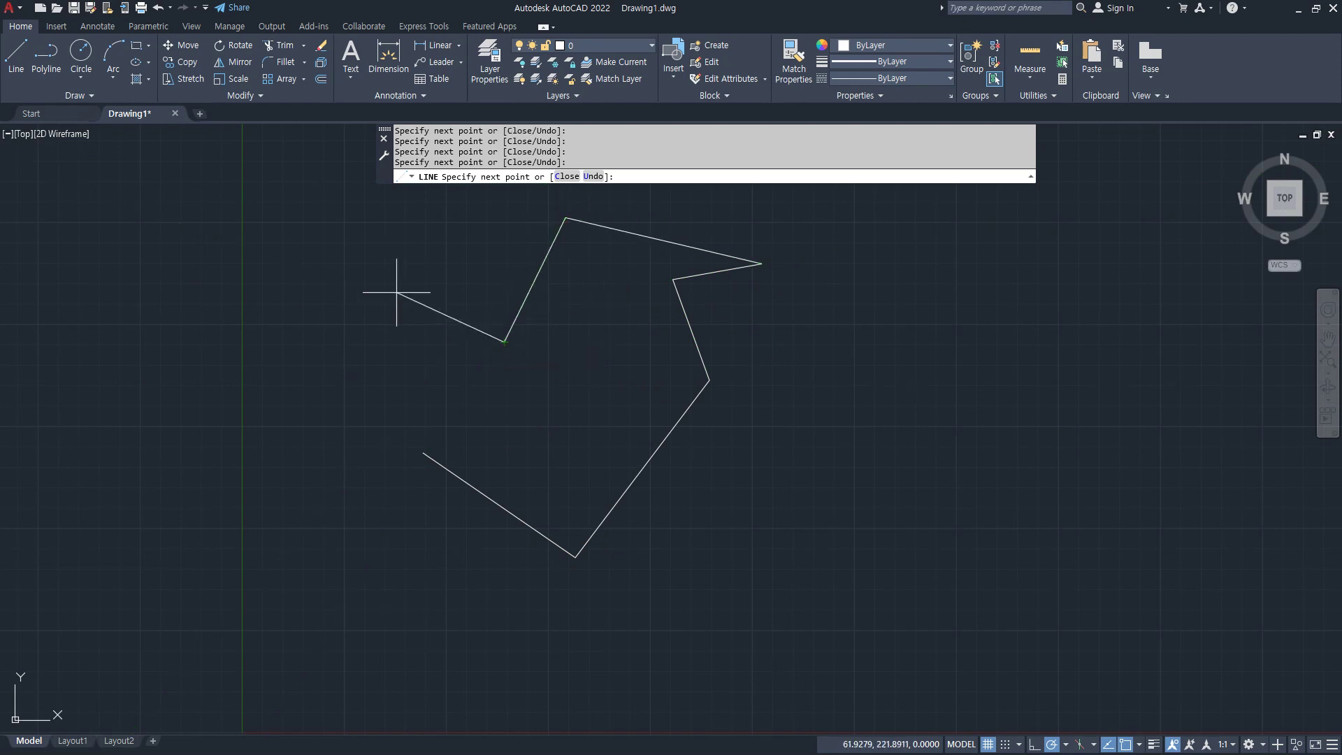
left_click(349, 272)
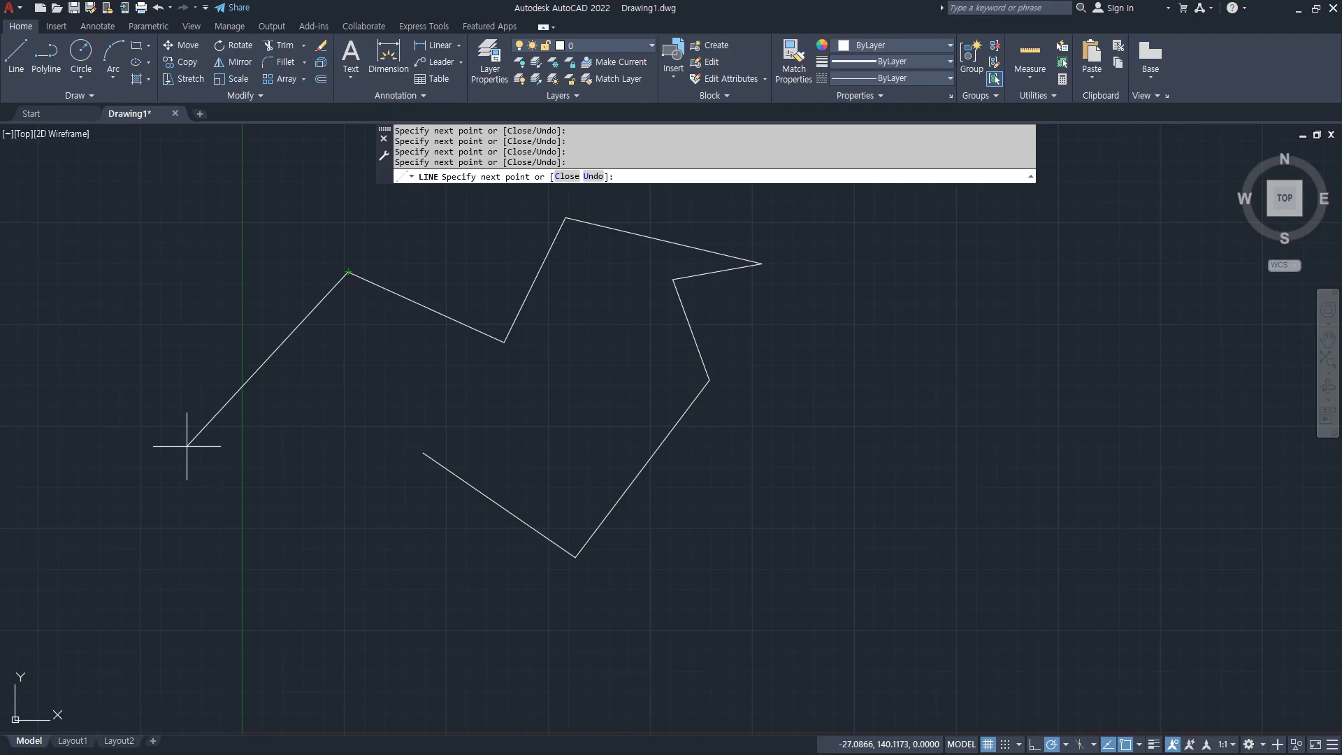
key("Return")
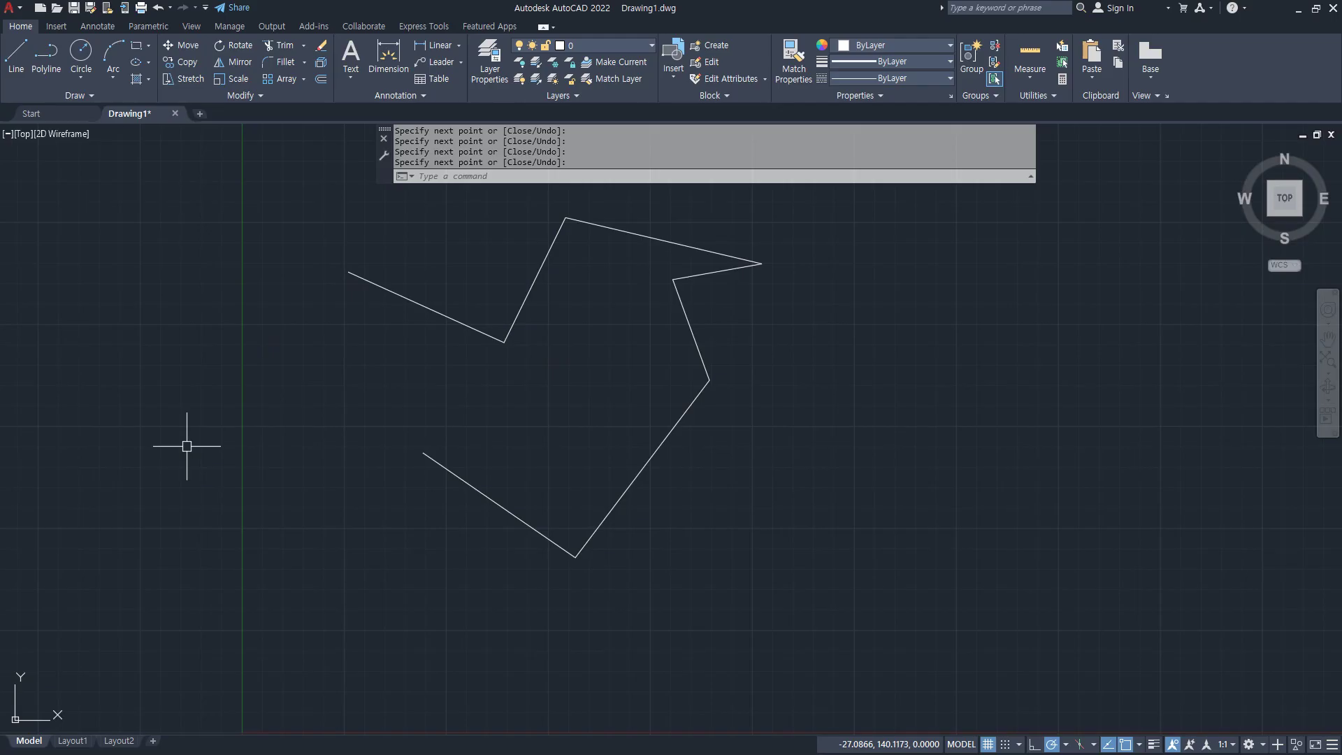
Switch to Notepad and add the line "Zoom 화면 축소 확대" below the Circle note.
key("l")
key("space")
key("alt+Tab")
left_click(762, 505)
key("Return")
type("ㅋ")
key("BackSpace")
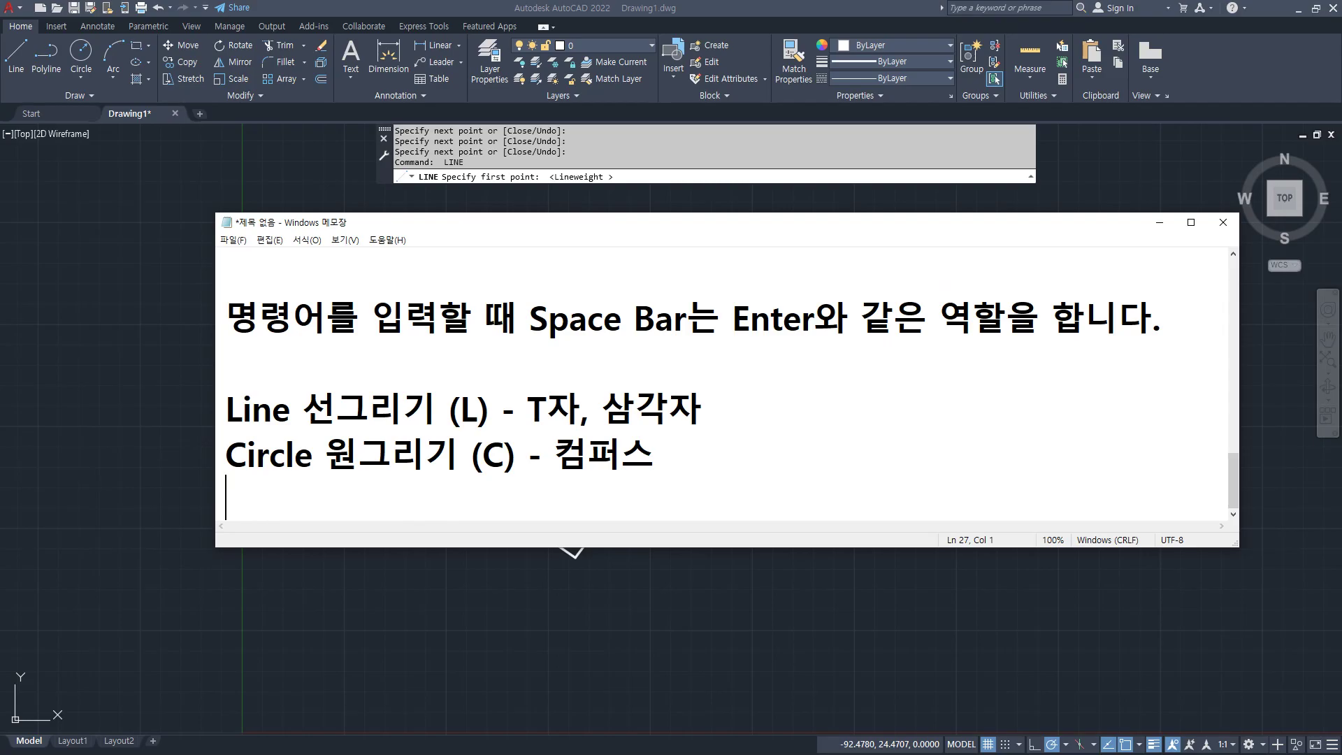
type("Zoom")
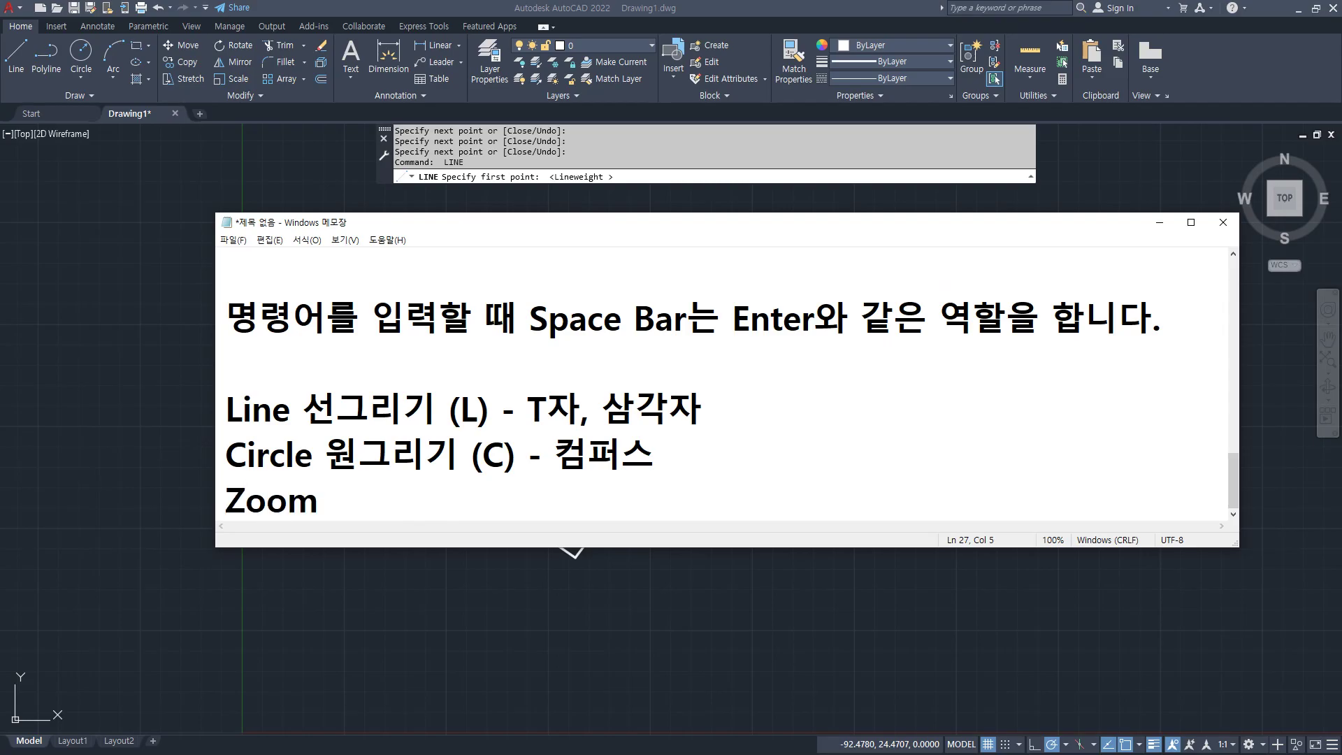
type(" 화면 ")
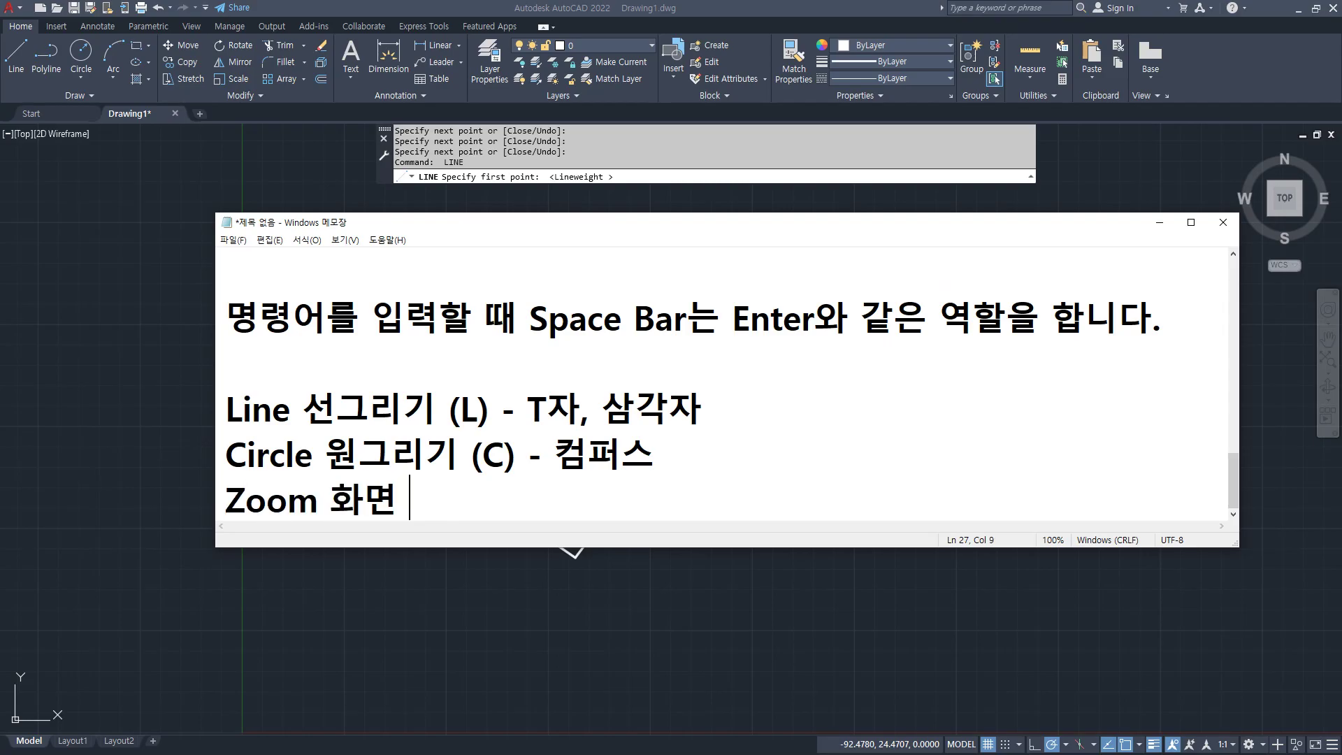
type("축소 확대")
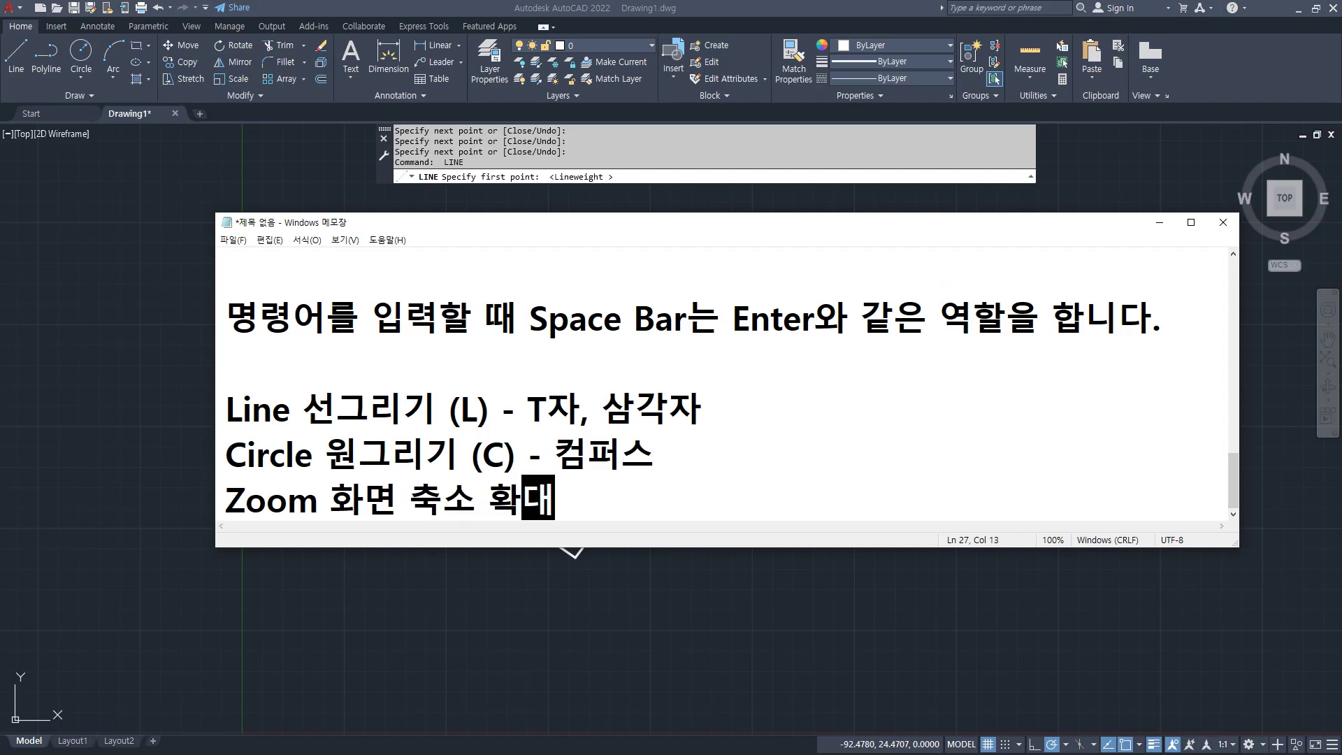
Add the line "Pan 화면 이동" below the Zoom note.
key("Return")
type("Pan ")
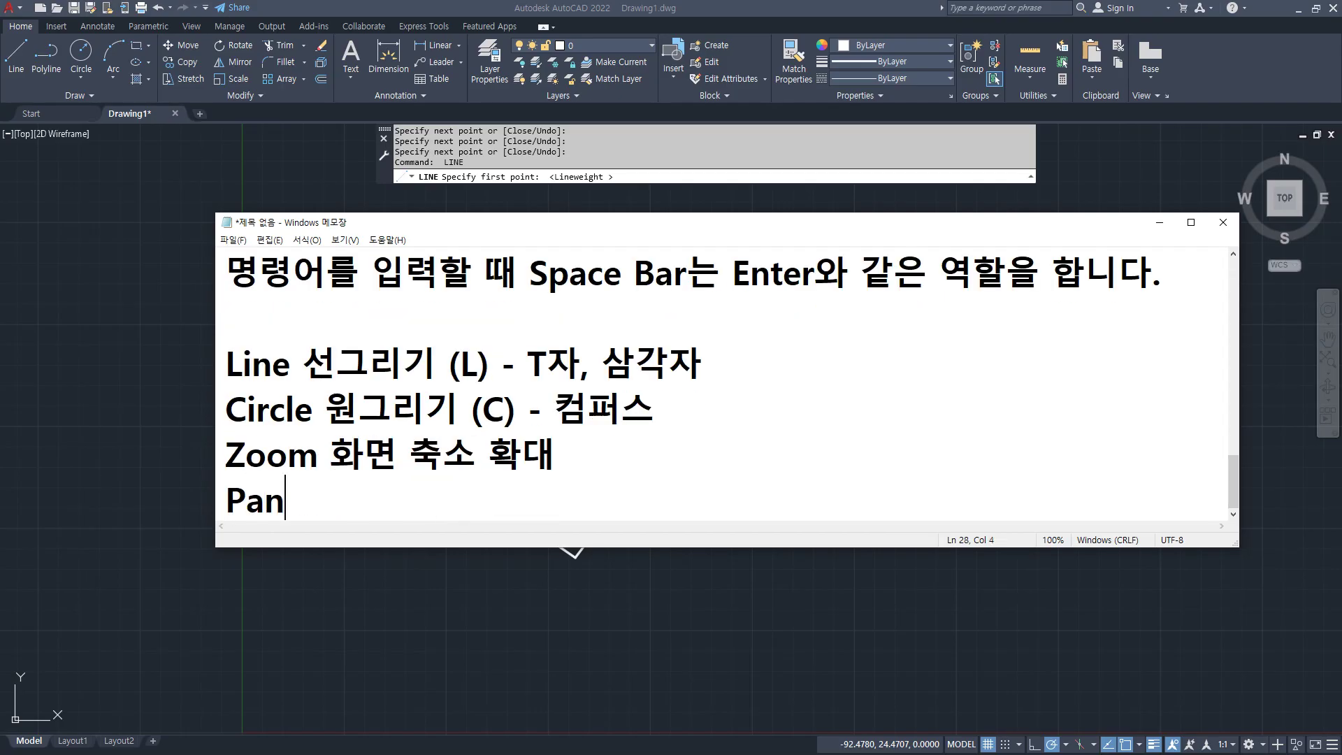
type("화면 이")
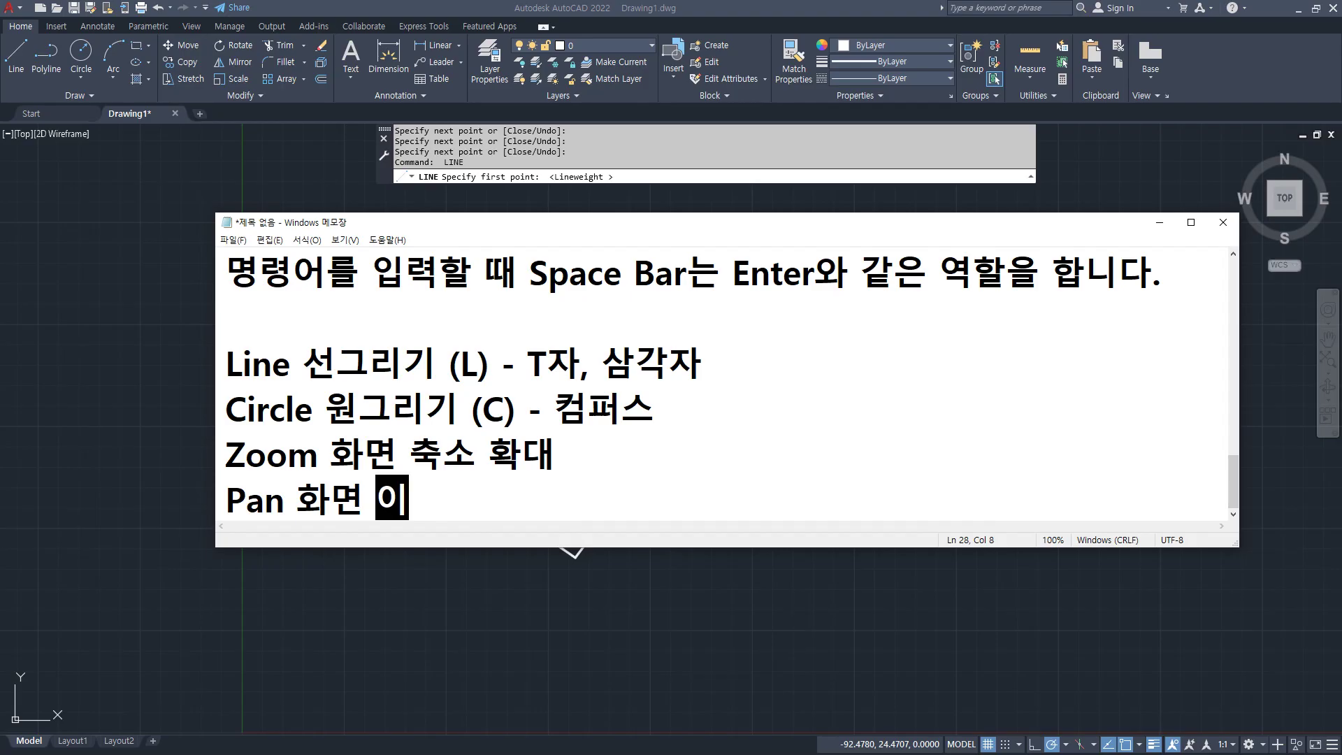
type("도ㅇ")
Append the shortcut "(Z)" to the Zoom note and "(P)" to the Pan note.
key("Up")
key("End")
type("(Z)")
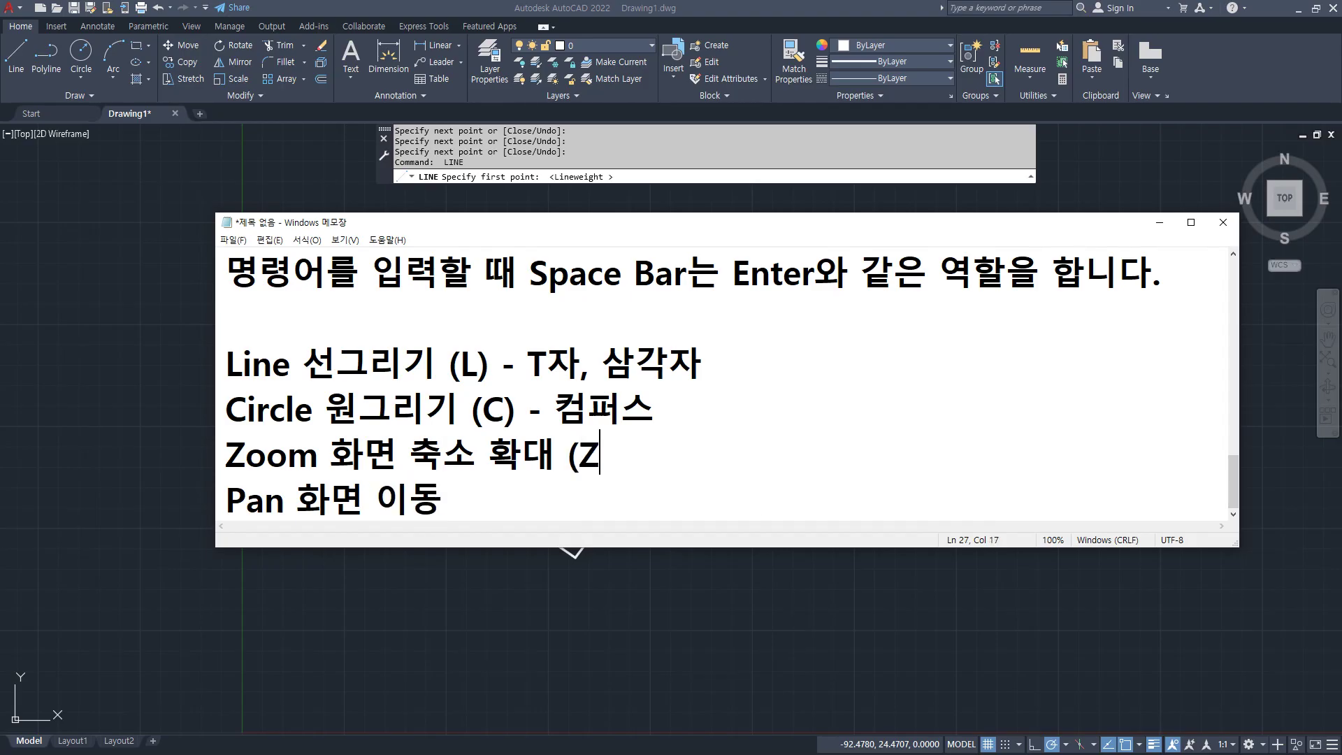
key("Down")
type("(P)")
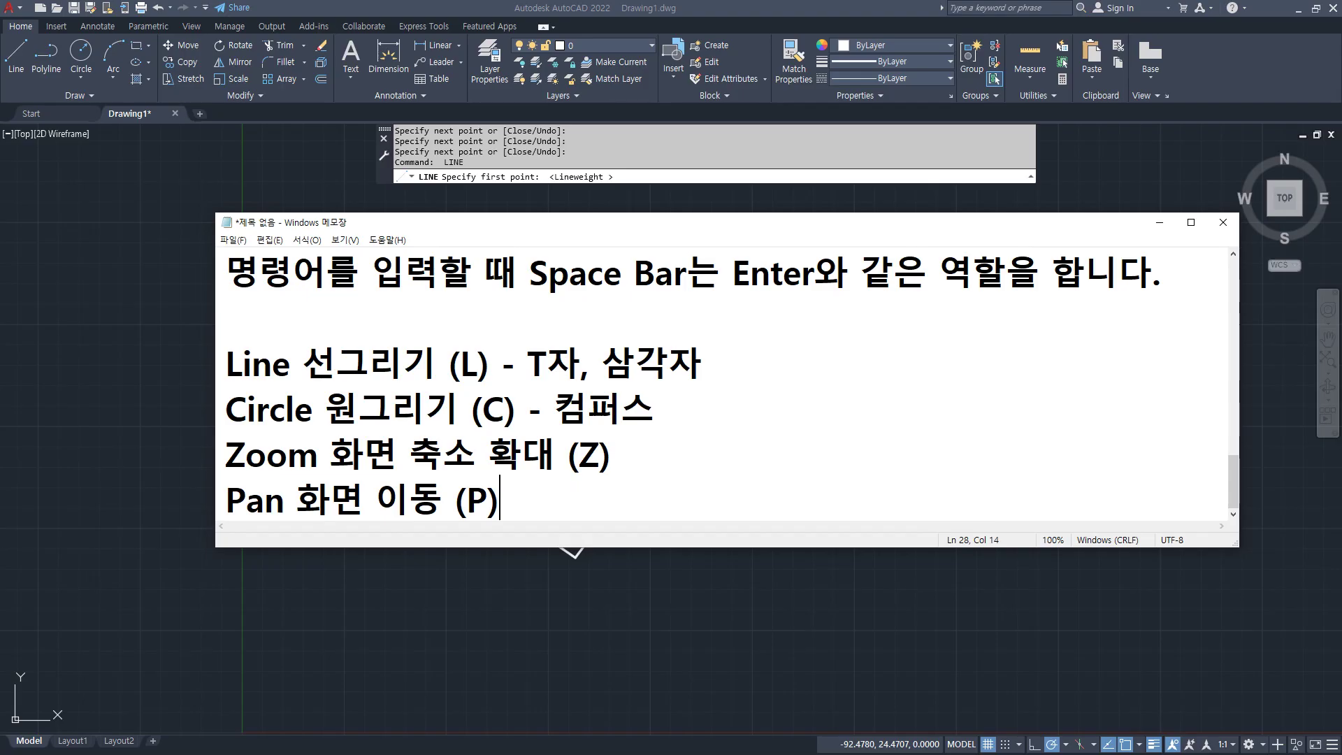
Switch to AutoCAD, cancel the pending Line command and view the zigzag lines at closer and wider zoom levels.
left_click(590, 7)
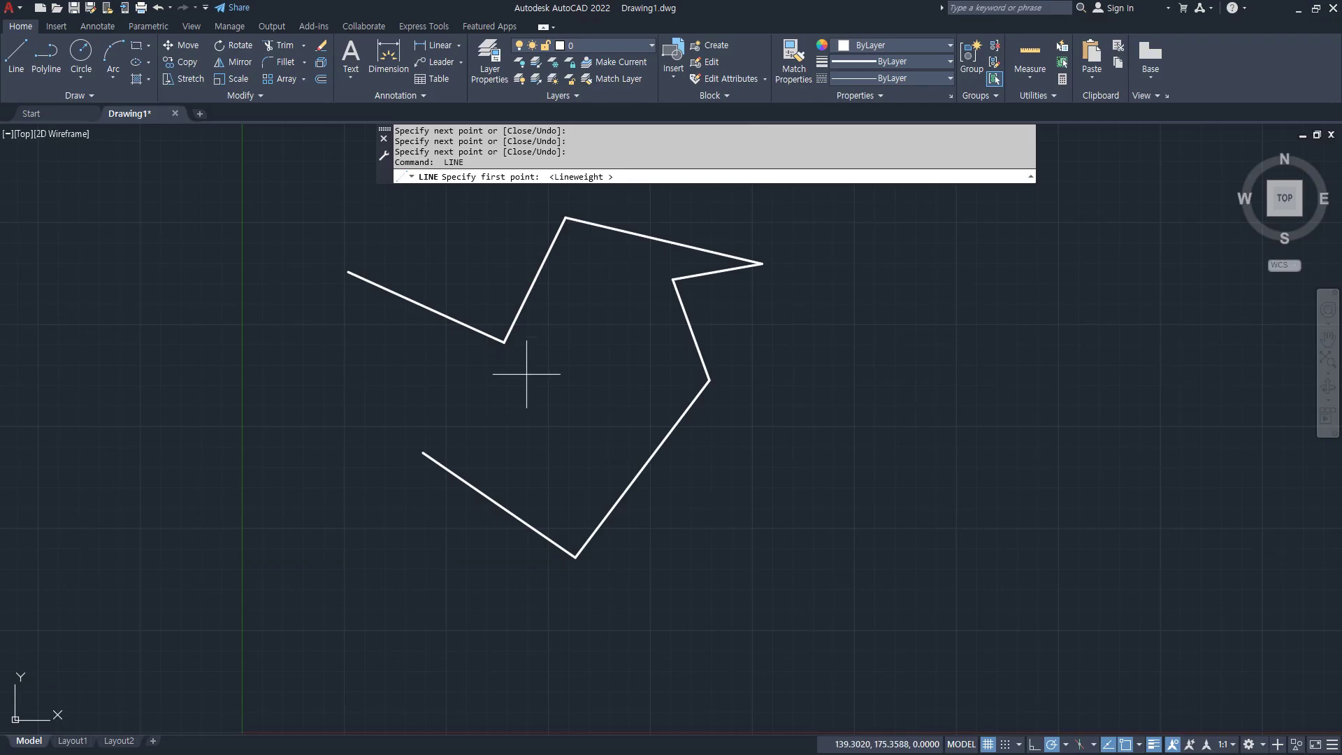
key("Escape")
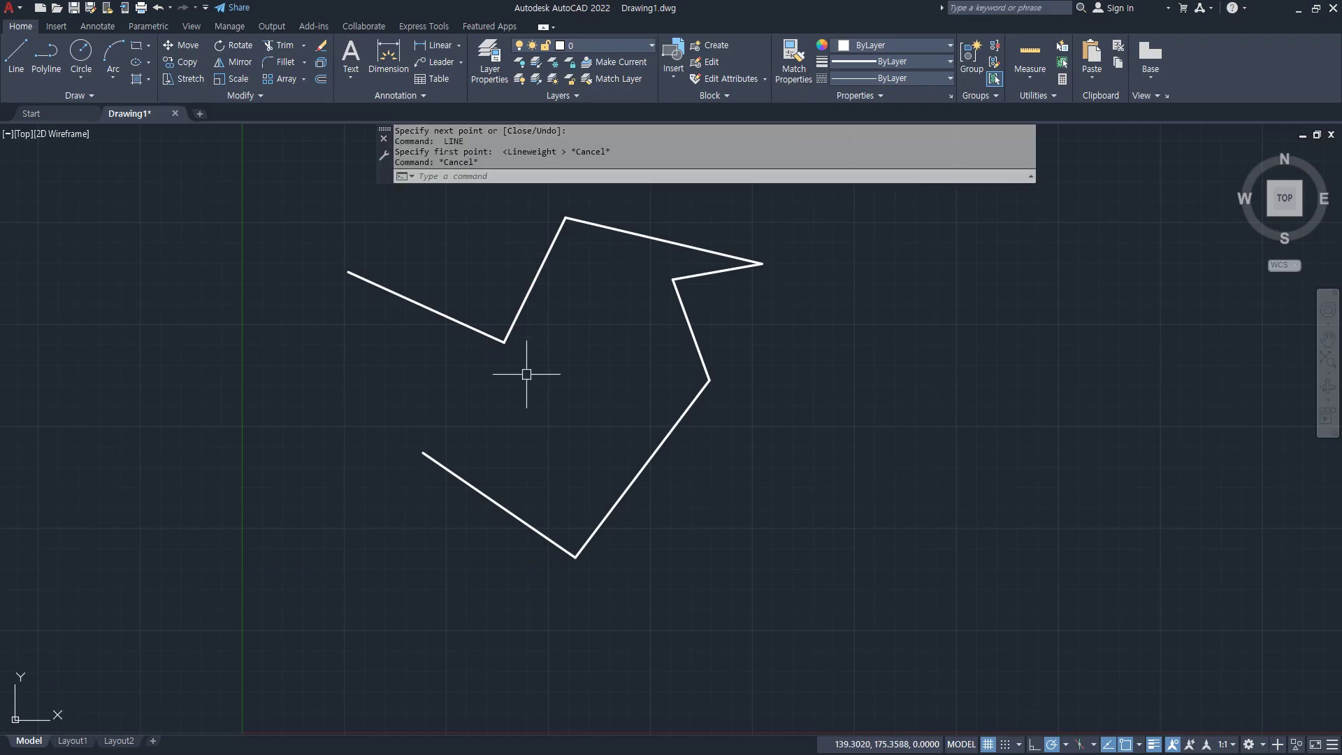
scroll(527, 374, "up", 6)
scroll(527, 374, "down", 5)
scroll(526, 374, "down", 4)
scroll(527, 374, "up", 8)
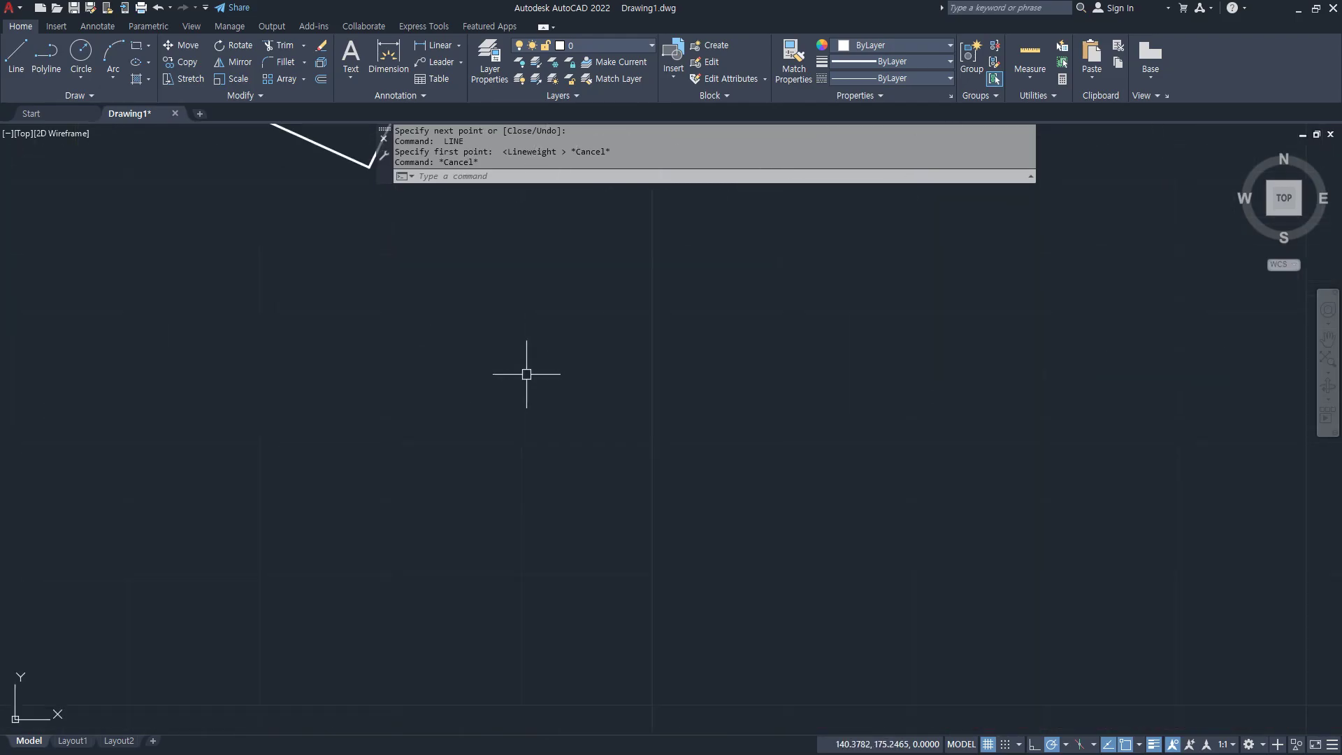
scroll(526, 374, "down", 7)
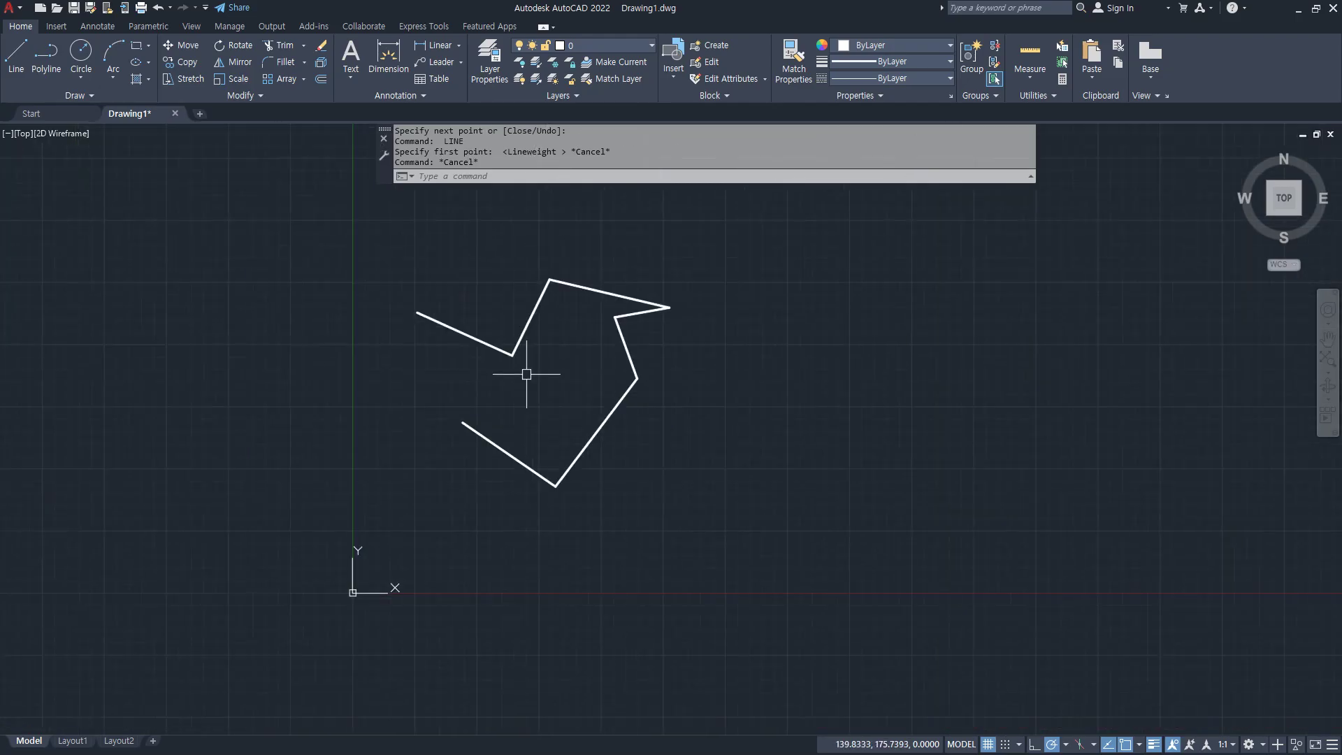
scroll(450, 342, "up", 6)
scroll(449, 342, "up", 8)
scroll(450, 342, "down", 10)
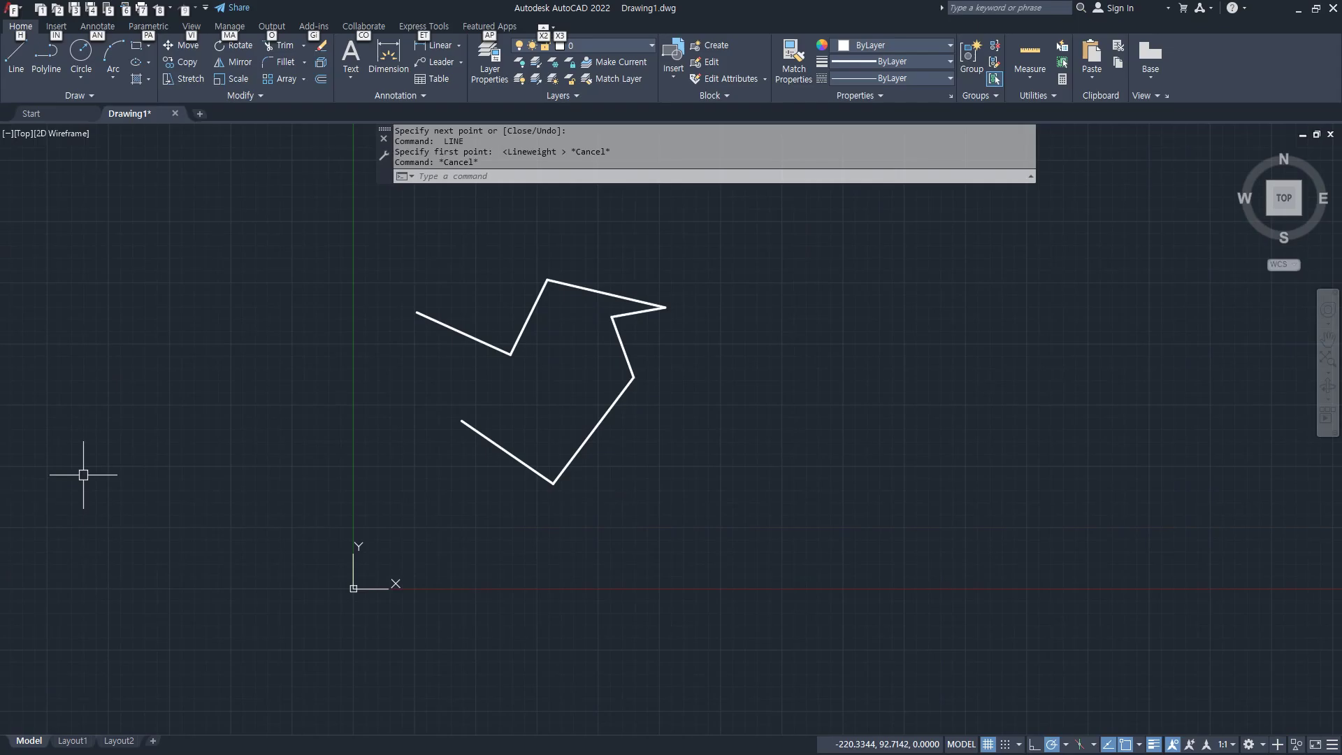
Switch to Notepad and add the indented line "휠을 올리면 Zoom in" below the Zoom note.
key("alt+Tab")
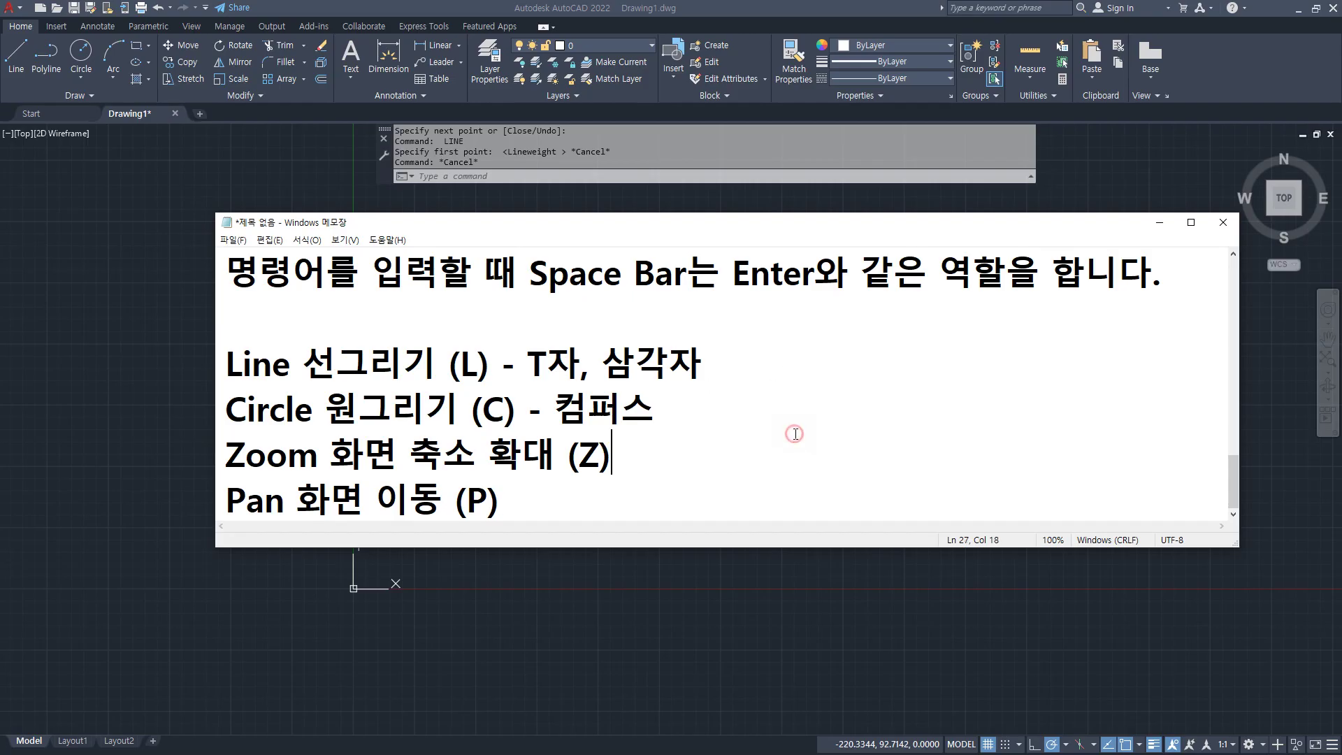
key("BackSpace")
key("BackSpace")
key("BackSpace")
key("BackSpace")
key("BackSpace")
key("BackSpace")
key("BackSpace")
key("BackSpace")
key("BackSpace")
type("휠을 올림")
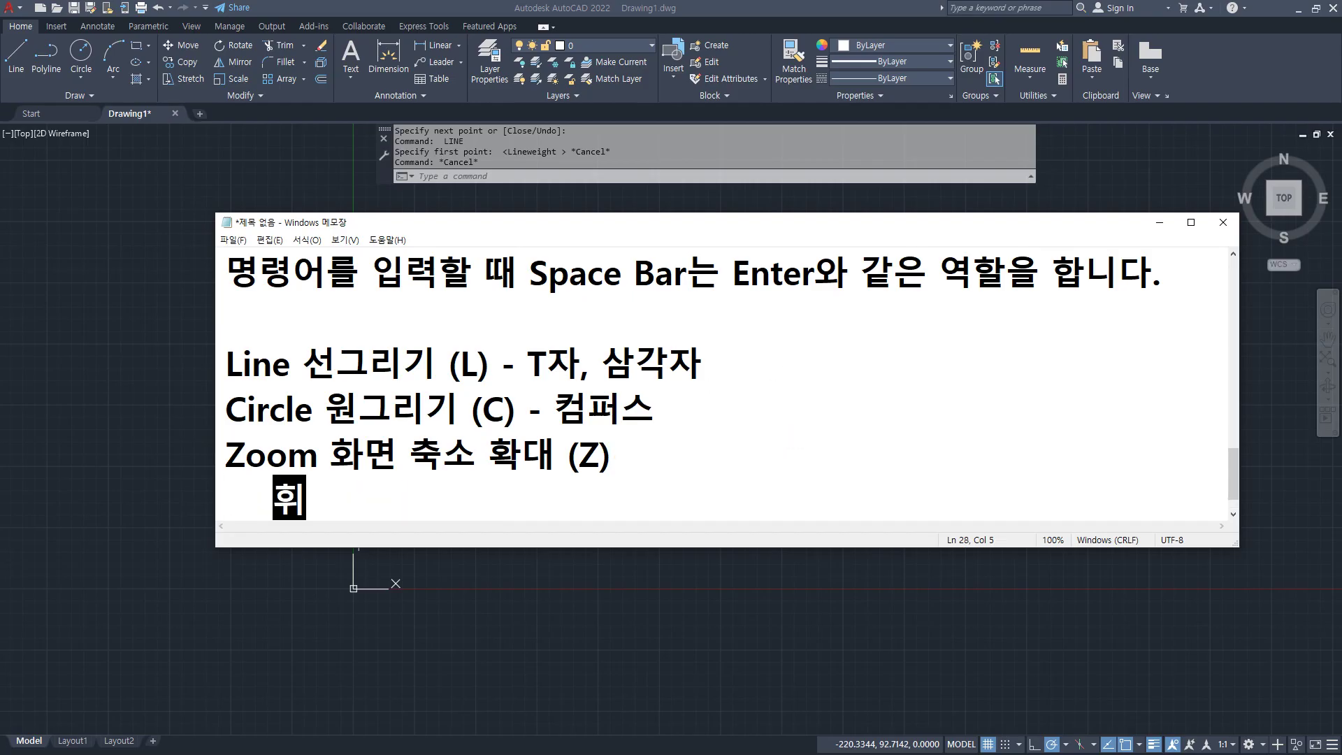
type("면")
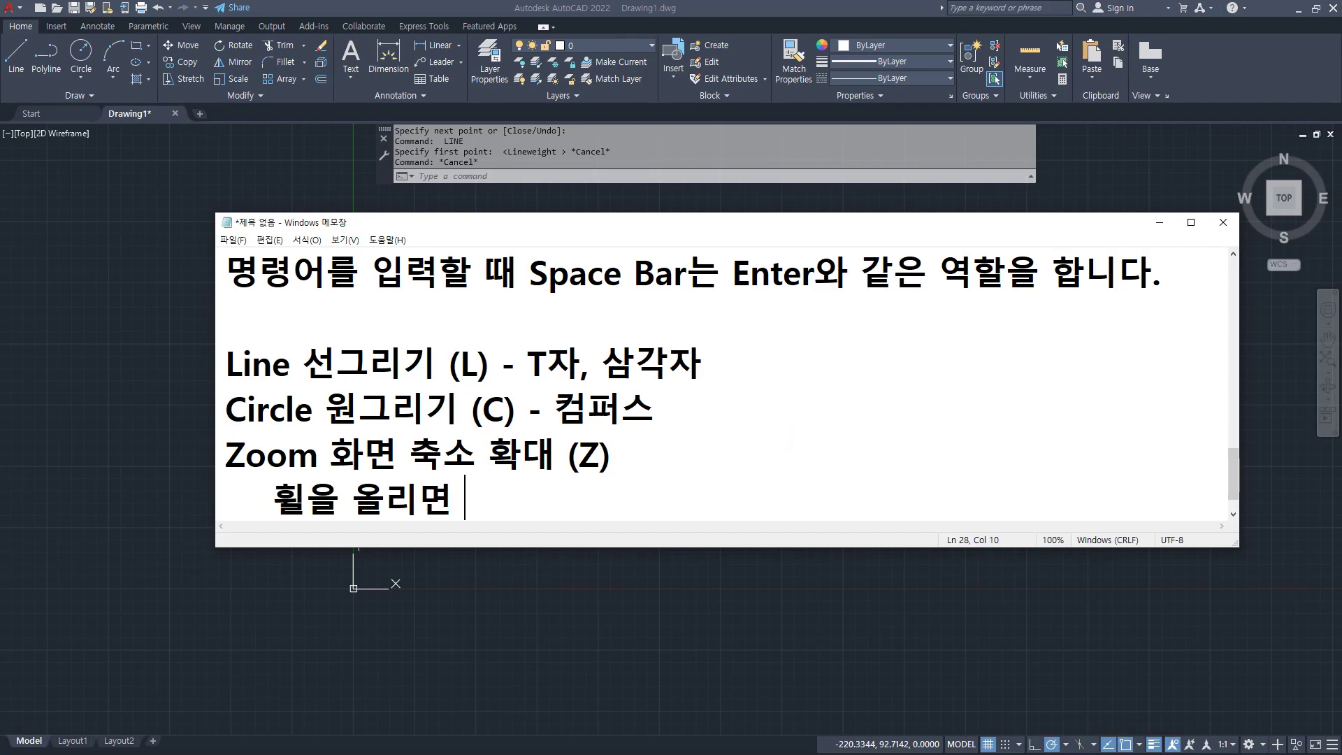
type(" Zoom in")
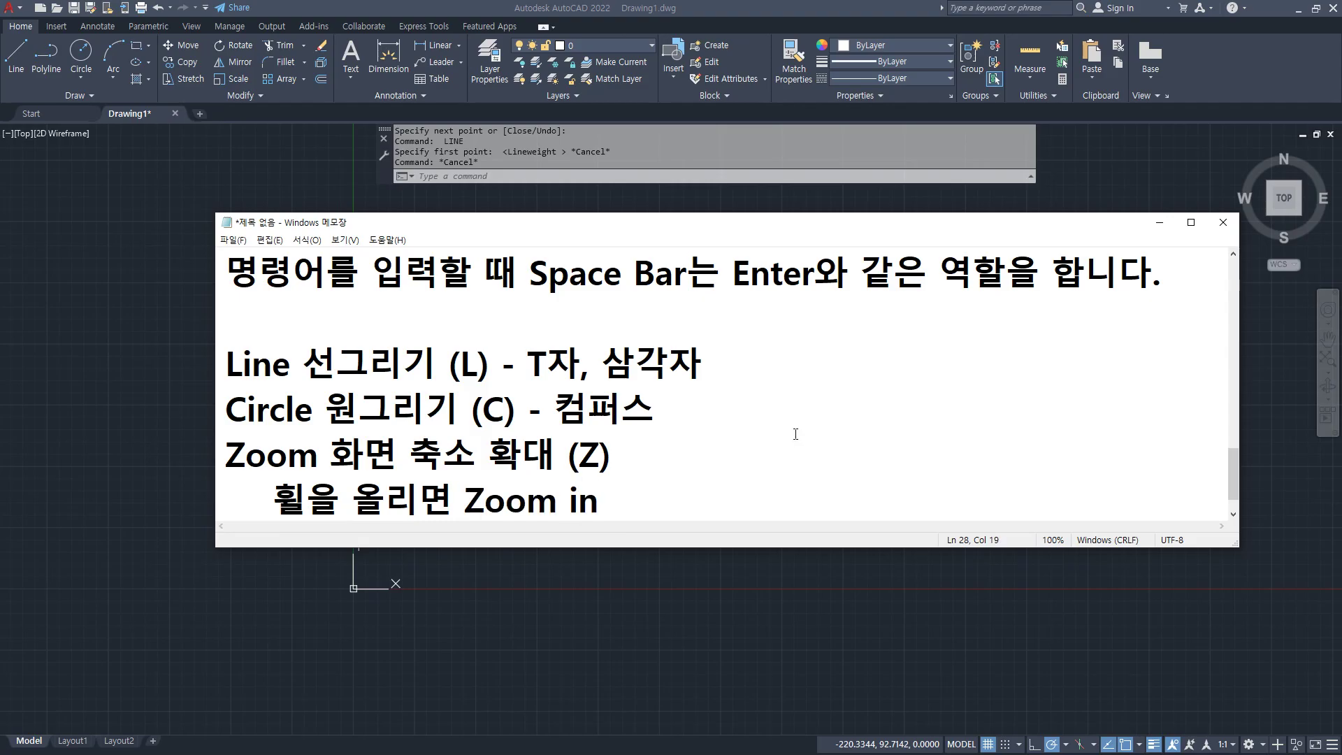
Add a second indented line "휠을 내리면 Zoom out" below the Zoom in note.
key("Return")
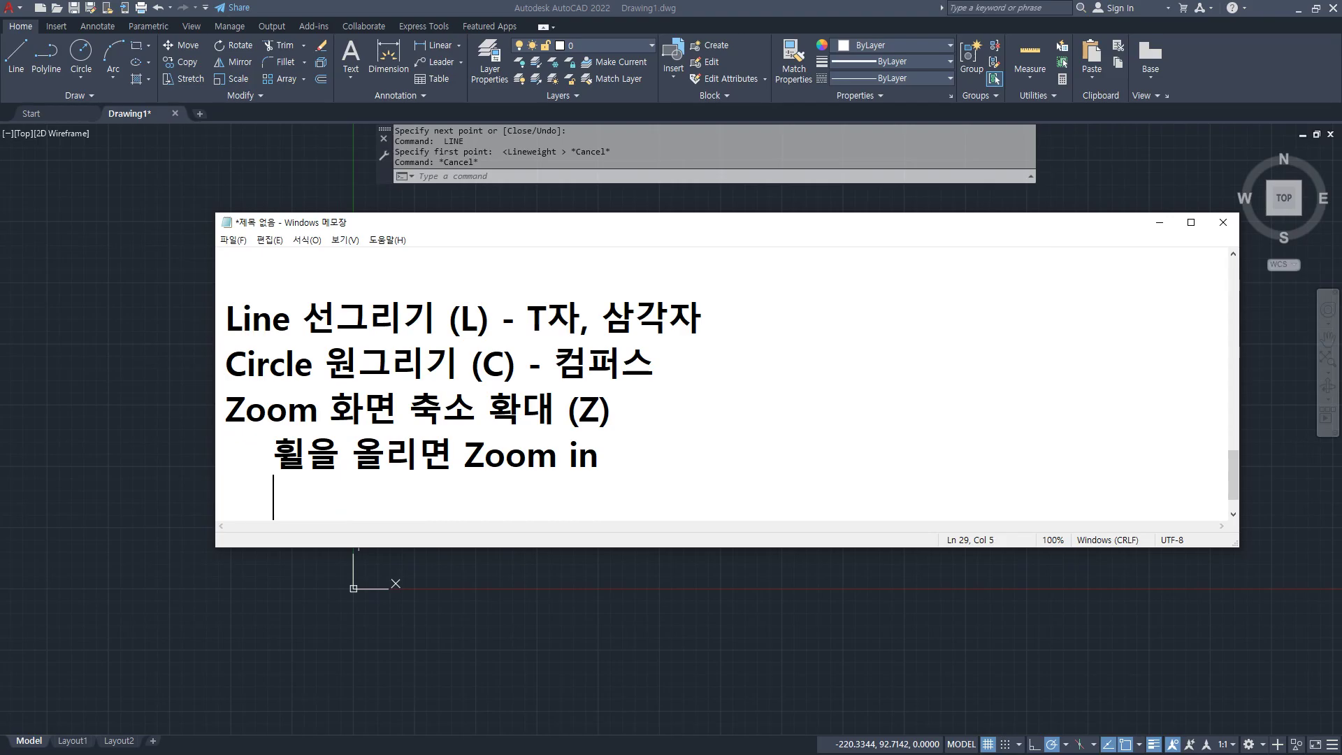
type("위")
key("BackSpace")
key("BackSpace")
key("BackSpace")
type("후휠을 내리면")
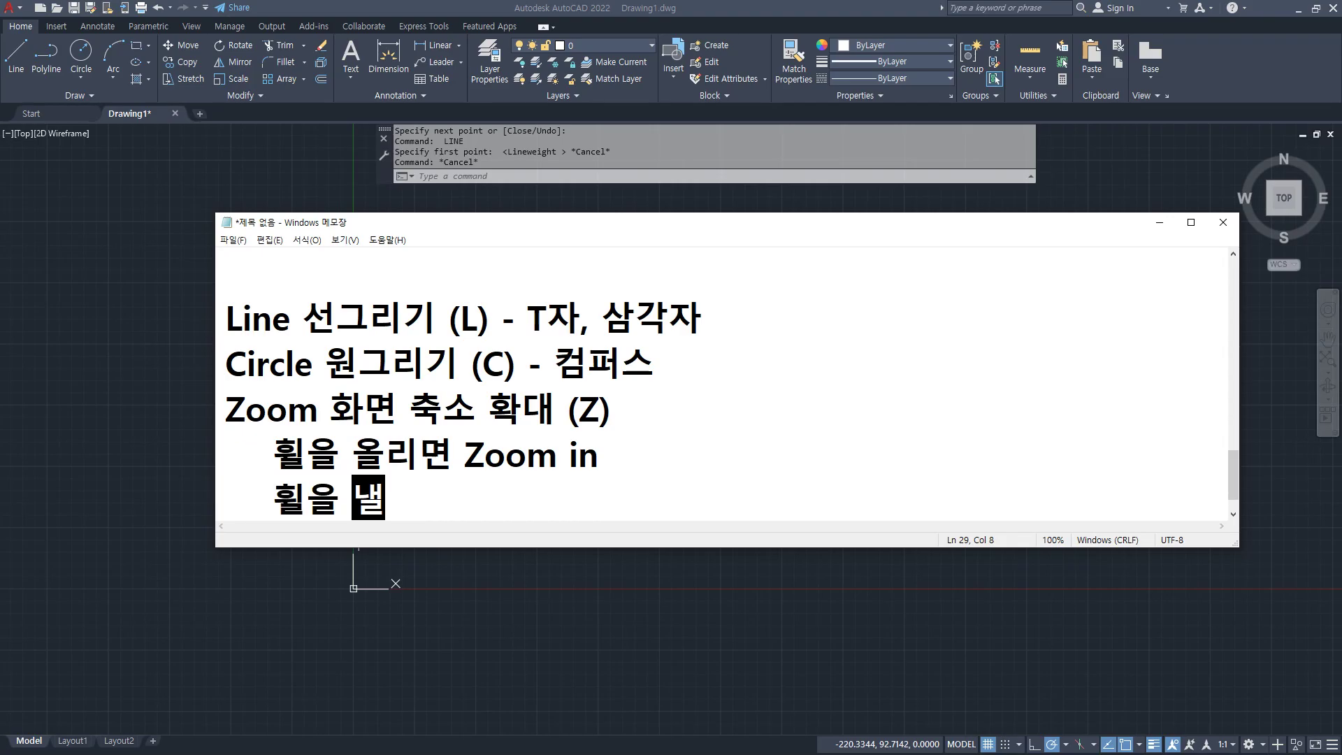
type(" Zoom ")
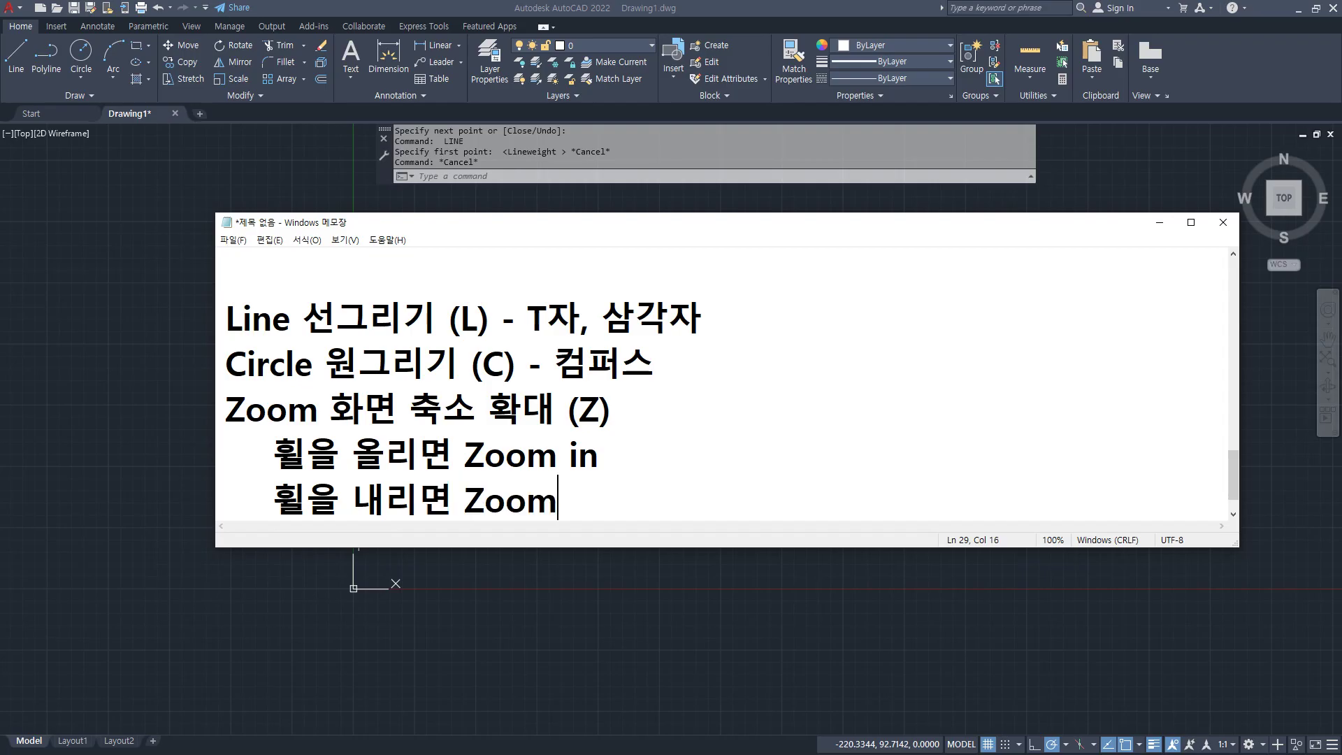
type("out")
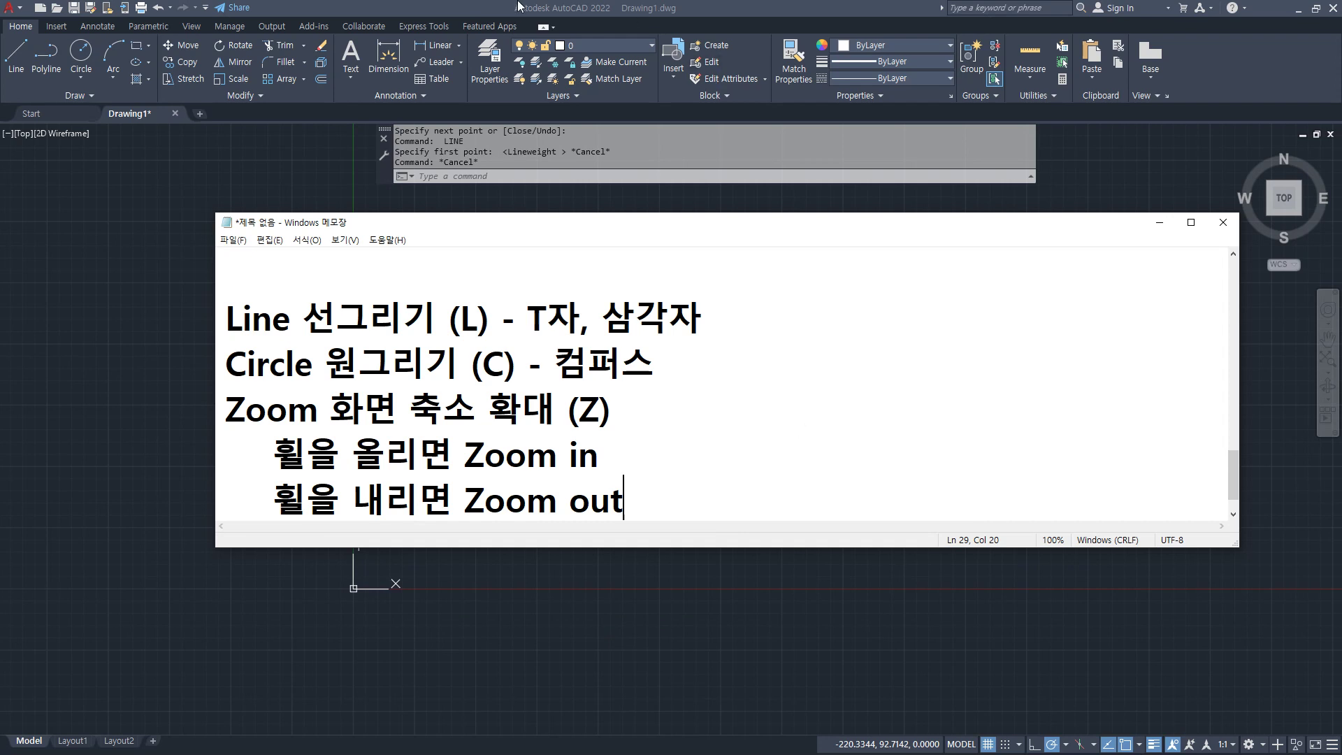
Switch to AutoCAD and repeatedly zoom in and out around different points of the zigzag lines.
key("alt+Tab")
scroll(525, 392, "up", 3)
scroll(532, 340, "up", 5)
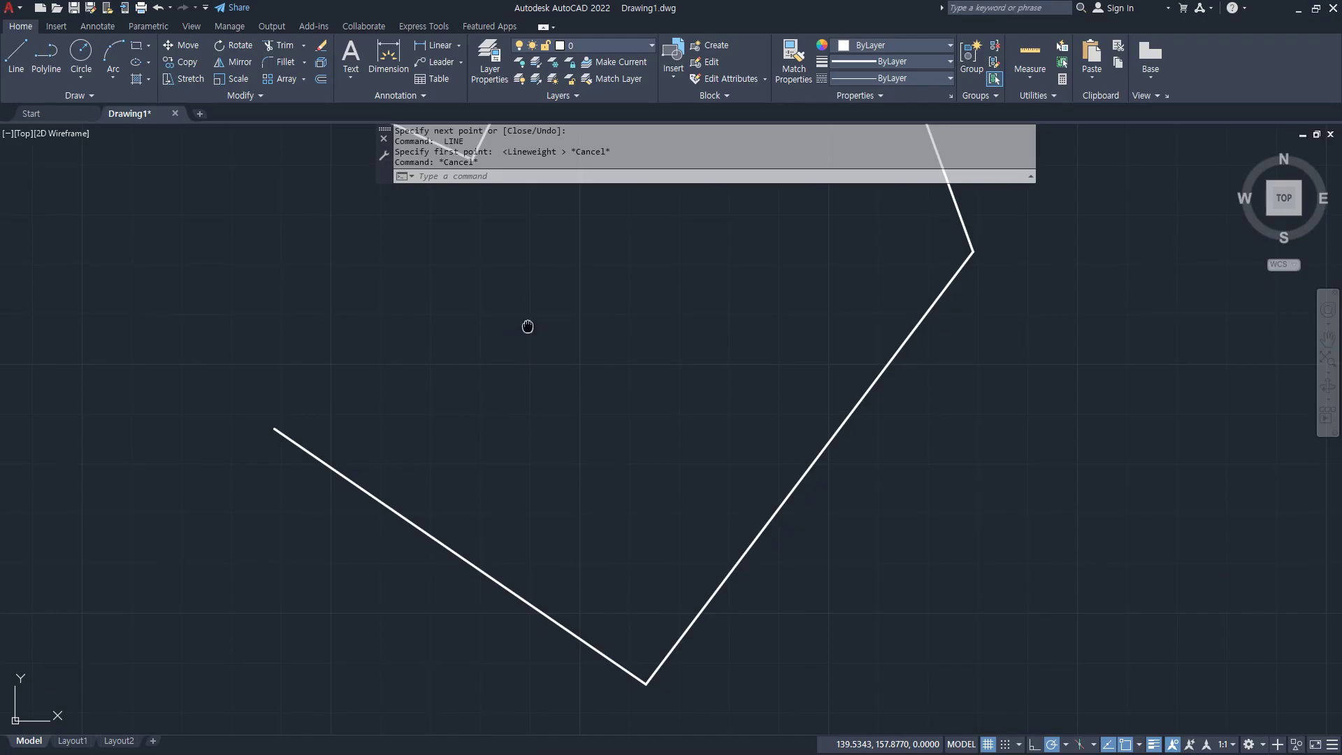
scroll(476, 343, "down", 6)
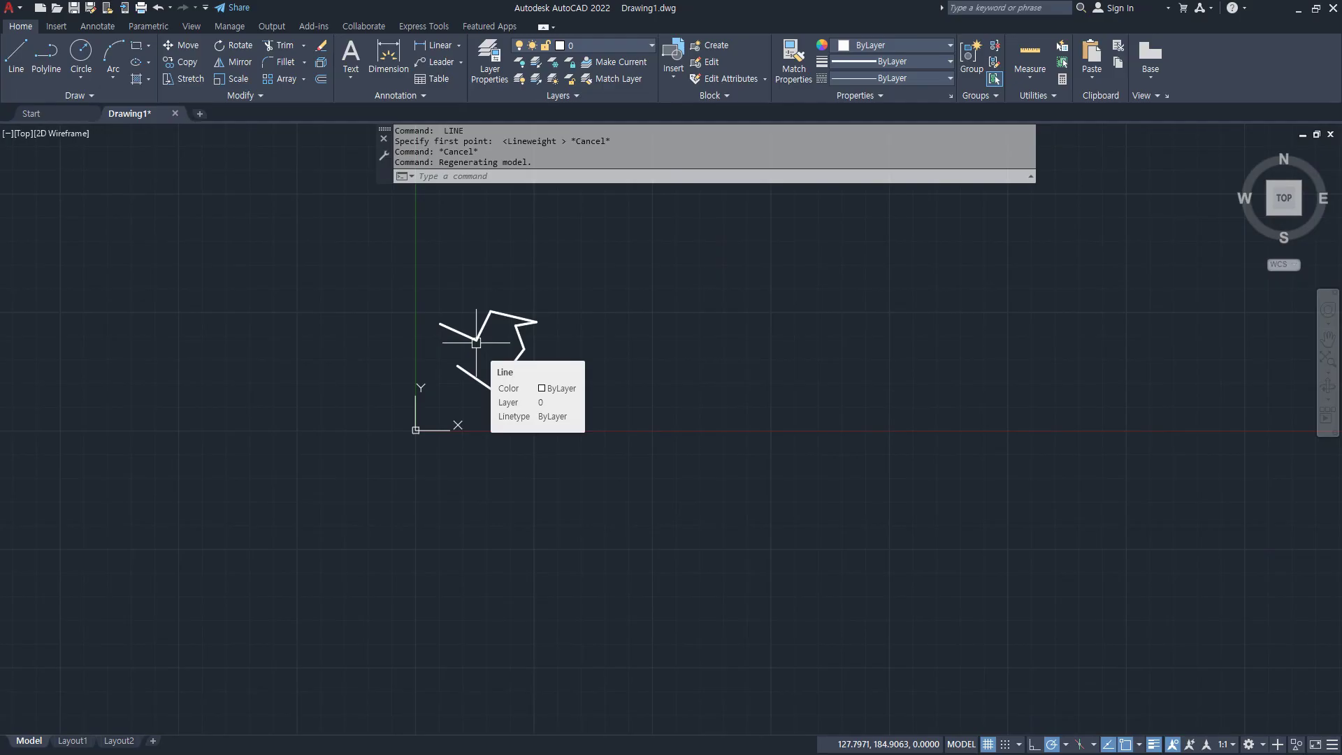
scroll(476, 343, "up", 5)
scroll(476, 341, "down", 6)
scroll(475, 345, "up", 4)
scroll(475, 346, "up", 4)
scroll(476, 345, "down", 7)
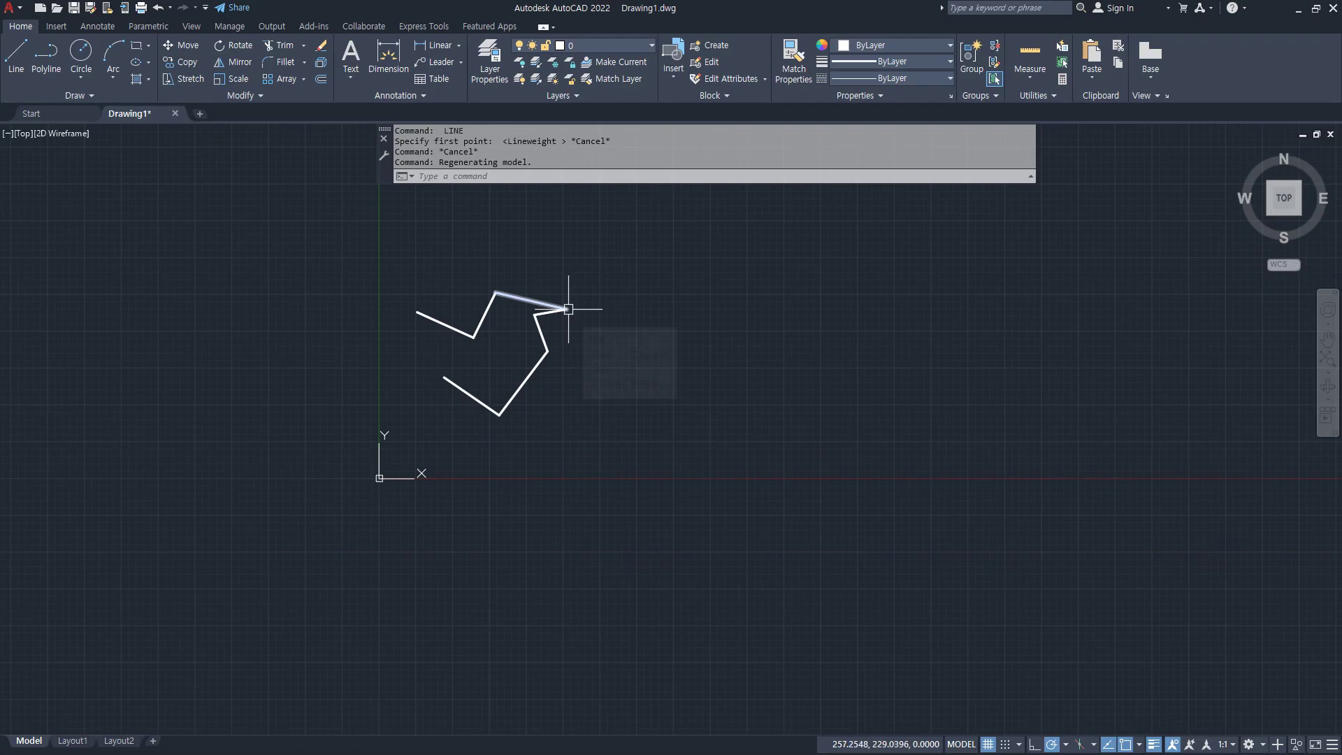
scroll(561, 302, "up", 4)
scroll(564, 302, "down", 4)
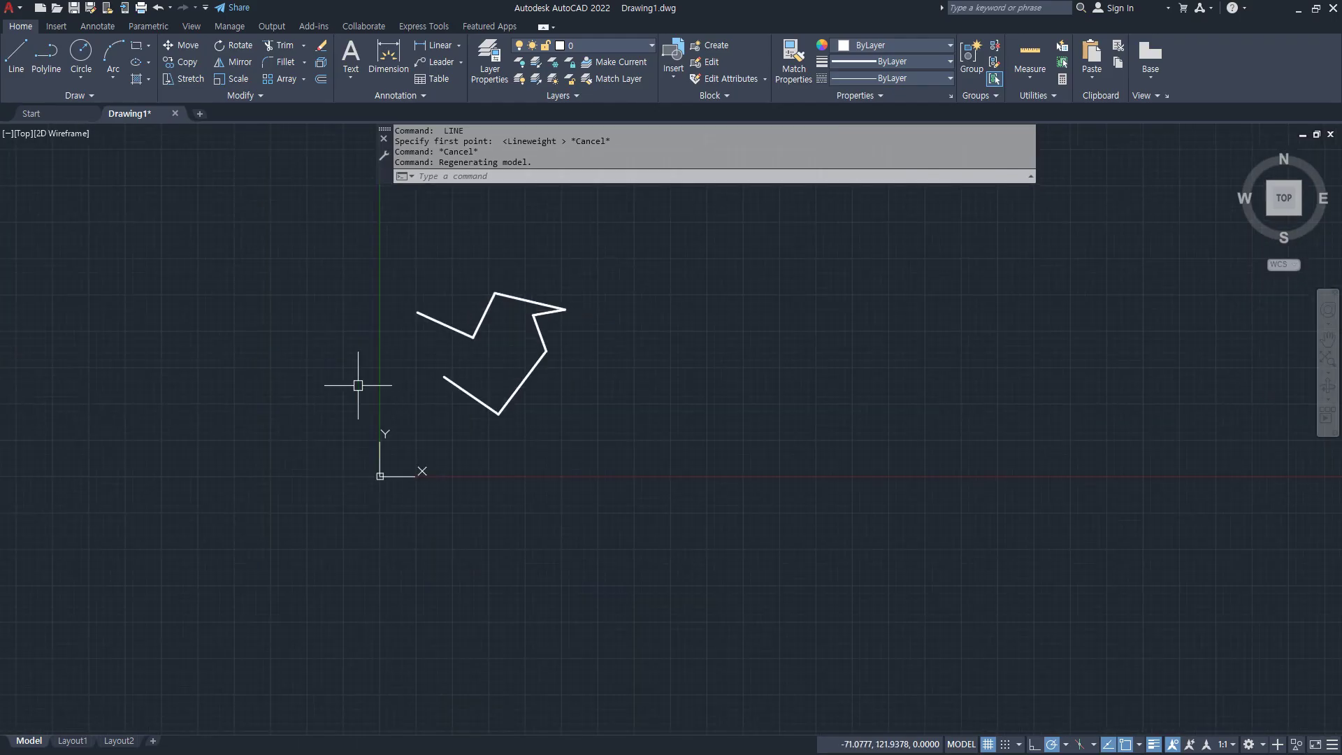
scroll(419, 374, "up", 5)
scroll(503, 321, "down", 5)
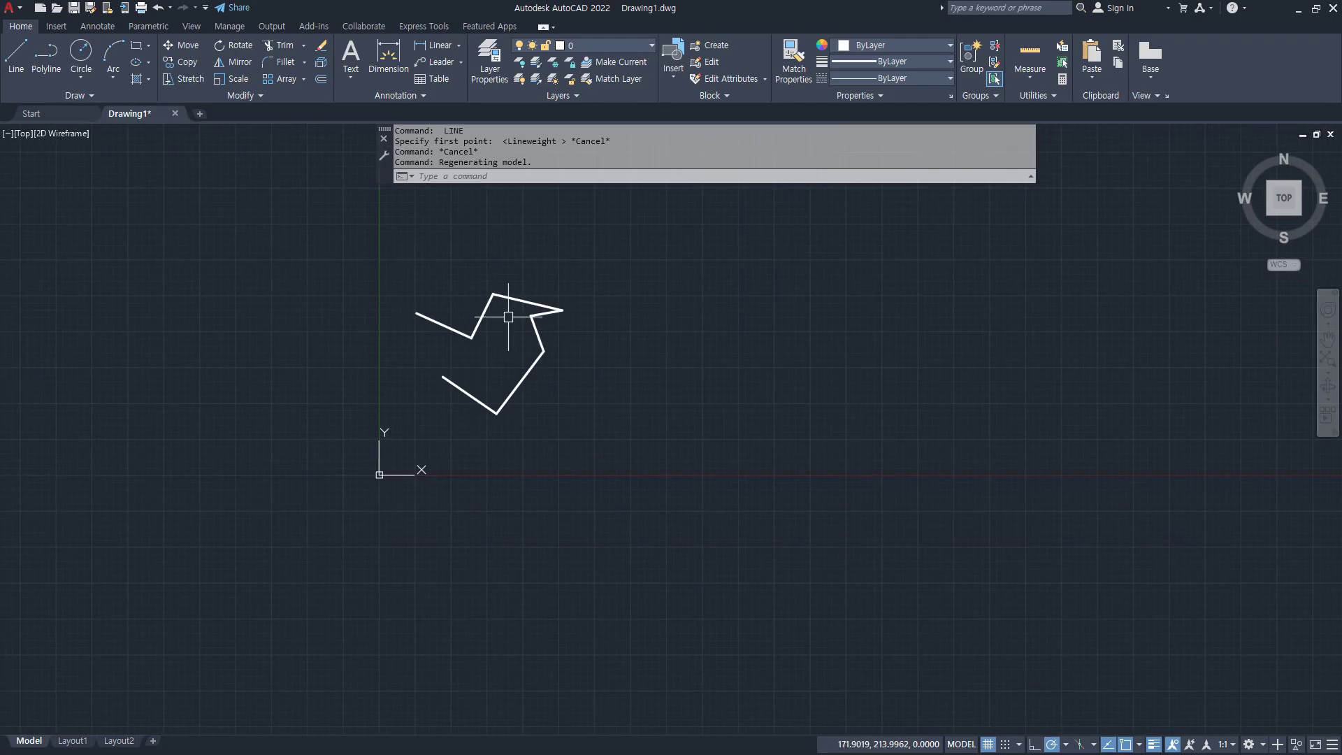
scroll(543, 311, "up", 5)
scroll(539, 309, "down", 5)
scroll(394, 316, "up", 5)
scroll(411, 302, "down", 6)
scroll(496, 316, "up", 2)
scroll(496, 315, "up", 5)
scroll(389, 329, "down", 5)
scroll(411, 311, "up", 5)
scroll(480, 315, "down", 5)
scroll(455, 362, "up", 4)
scroll(451, 360, "down", 1)
Pan the view to reposition the zigzag lines and enlarge them in the drawing area.
middle_click_drag(483, 394, 530, 428)
scroll(530, 429, "down", 2)
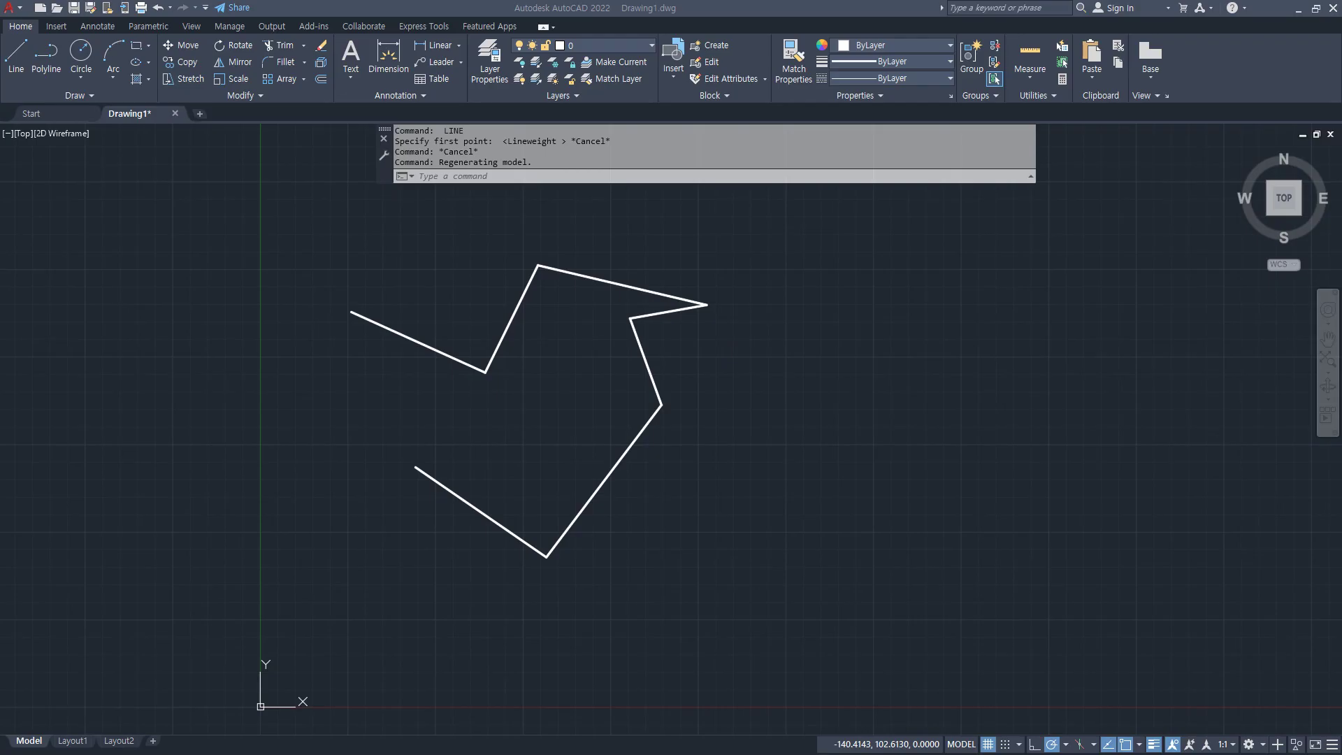
scroll(417, 365, "up", 2)
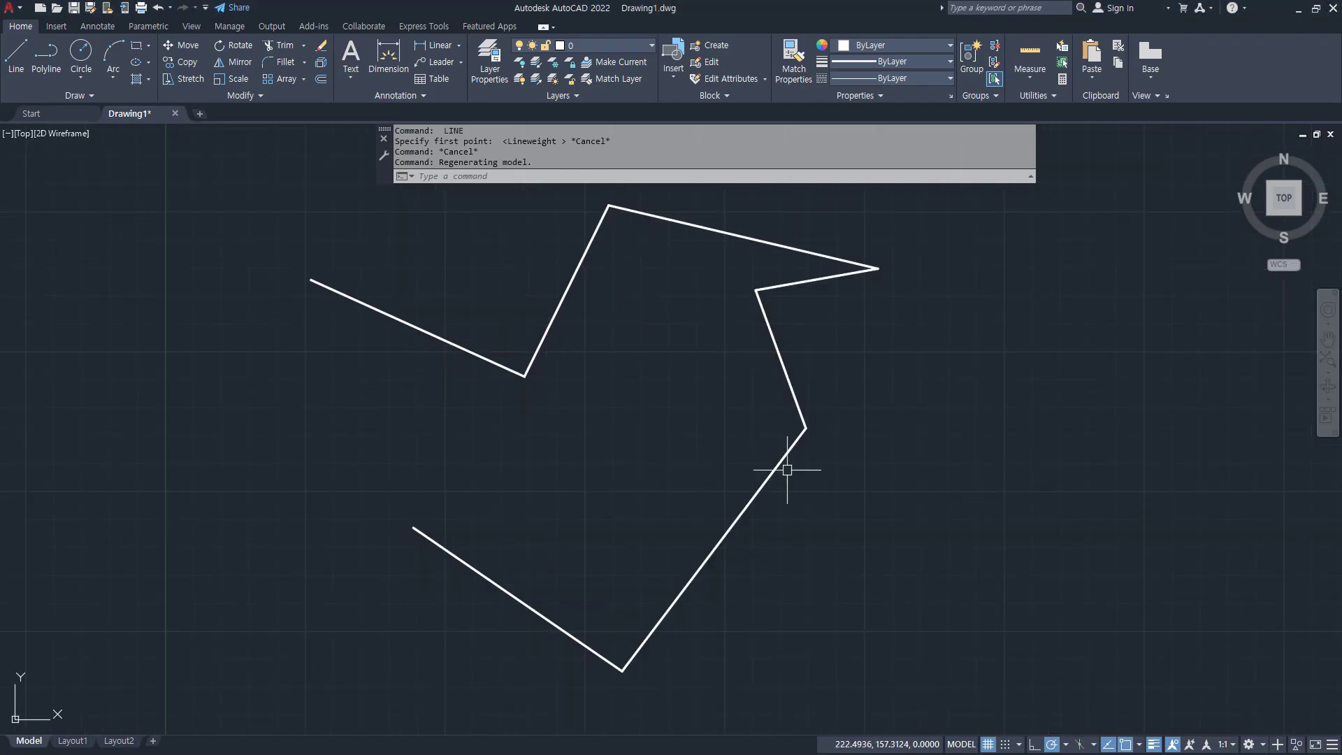
mouse_move(520, 338)
middle_mouse_down()
mouse_move(695, 405)
mouse_move(1093, 494)
mouse_move(239, 422)
mouse_move(452, 388)
mouse_move(980, 401)
mouse_move(141, 386)
mouse_move(947, 368)
mouse_move(449, 319)
mouse_move(804, 303)
mouse_move(303, 300)
mouse_move(516, 306)
mouse_move(421, 306)
middle_mouse_up()
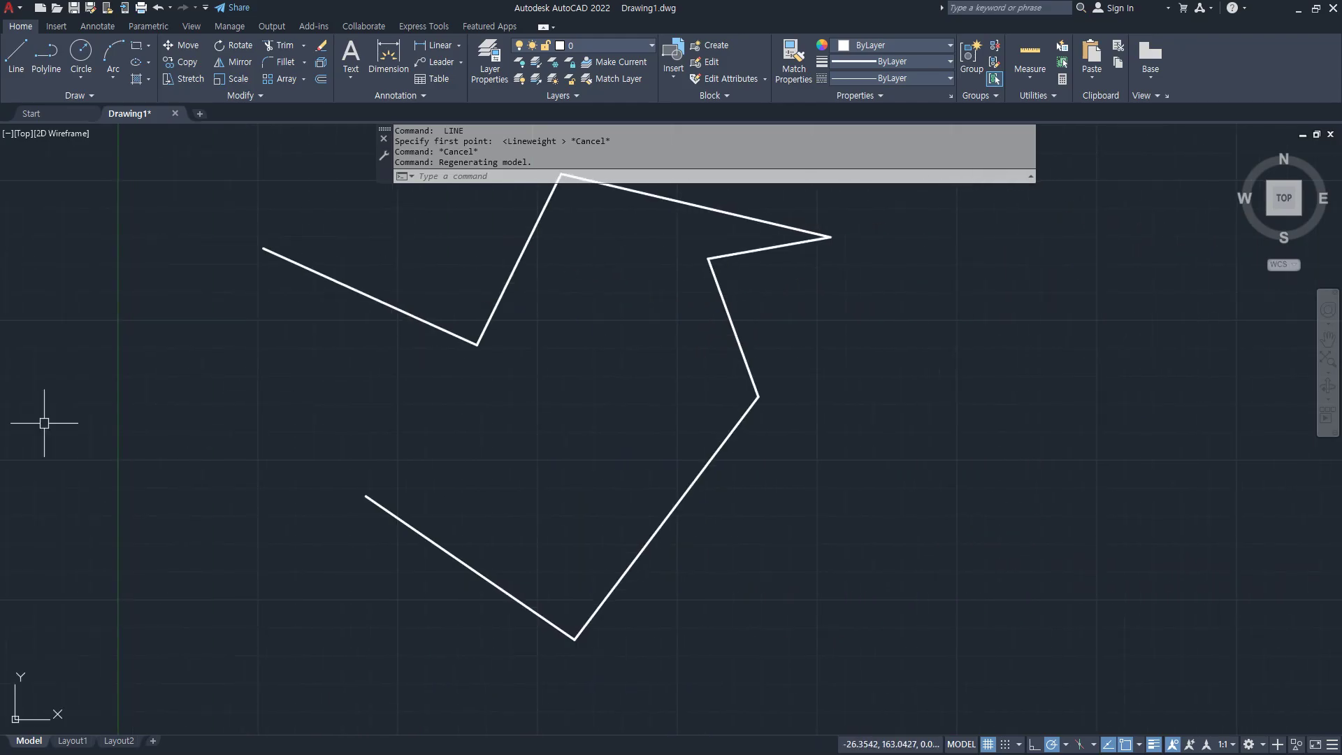
Switch to Notepad and append "- 휠 드래그" to the Pan note.
key("alt+Tab")
scroll(797, 432, "down", 1)
left_click(535, 498)
type("- 휠 ")
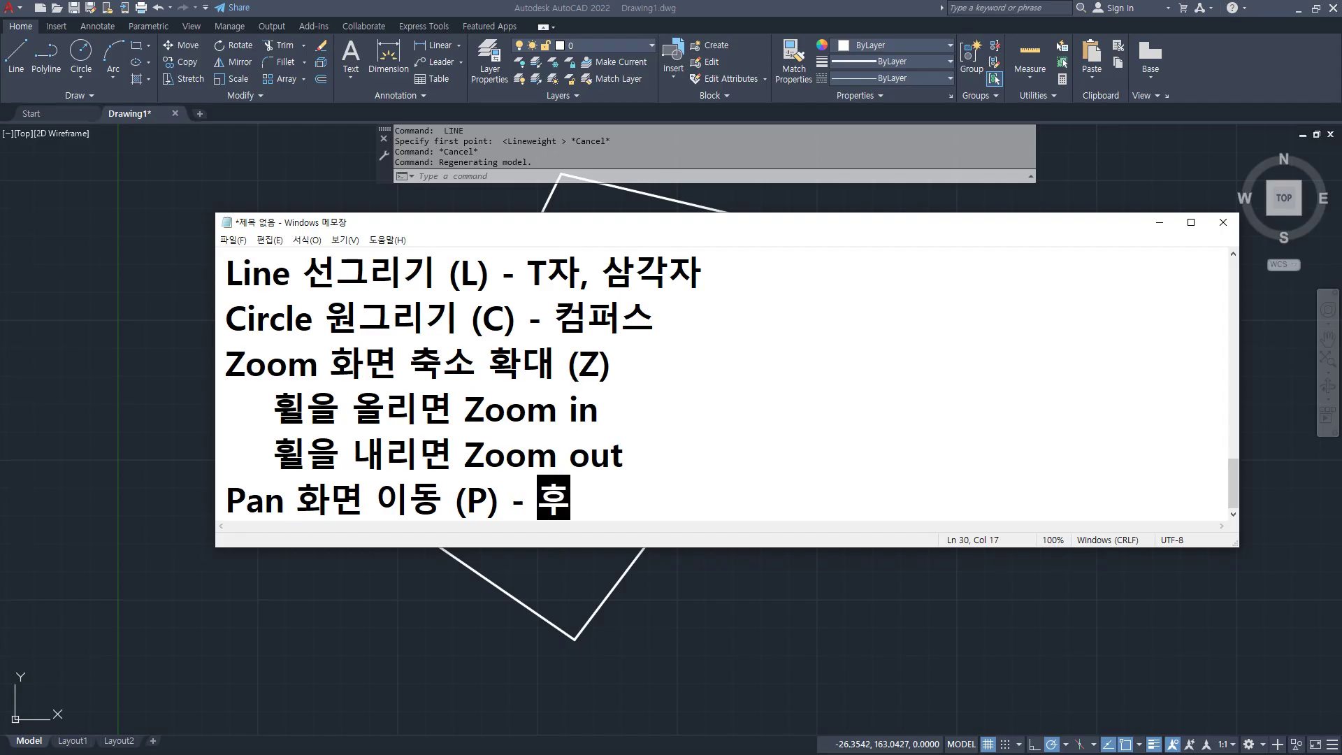
type("드래그")
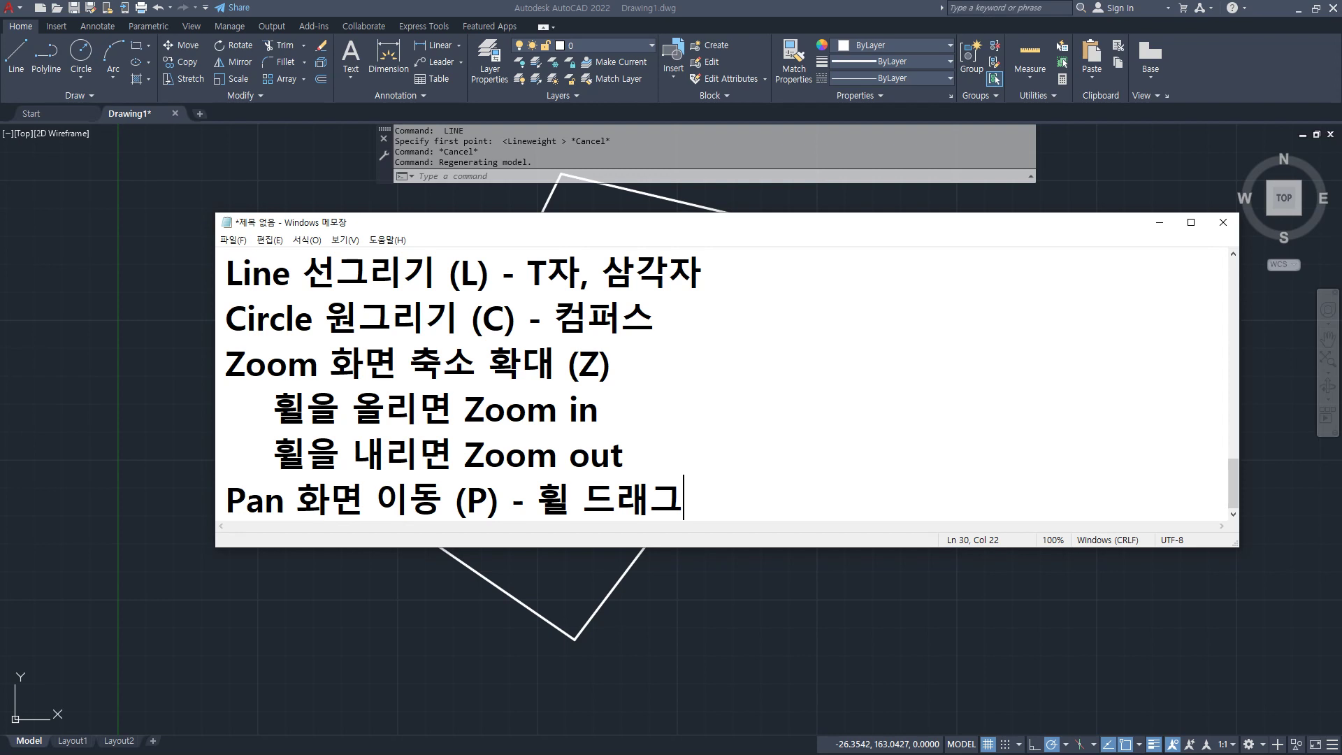
Switch to AutoCAD, pan the zigzag lines, and practise zooming far out and back to the drawing's extents.
left_click(416, 7)
mouse_move(570, 354)
middle_mouse_down()
mouse_move(777, 502)
mouse_move(743, 480)
mouse_move(686, 485)
mouse_move(746, 482)
mouse_move(715, 441)
mouse_move(621, 412)
middle_mouse_up()
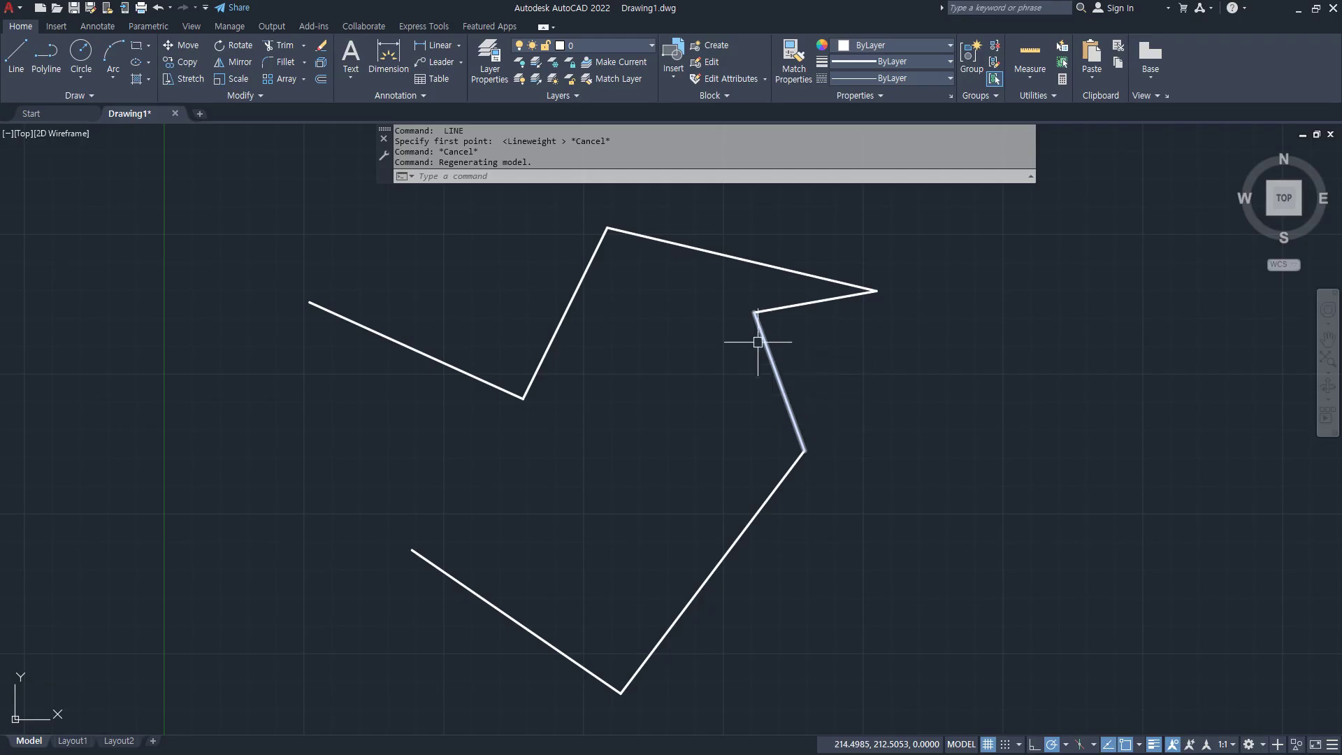
scroll(636, 383, "down", 10)
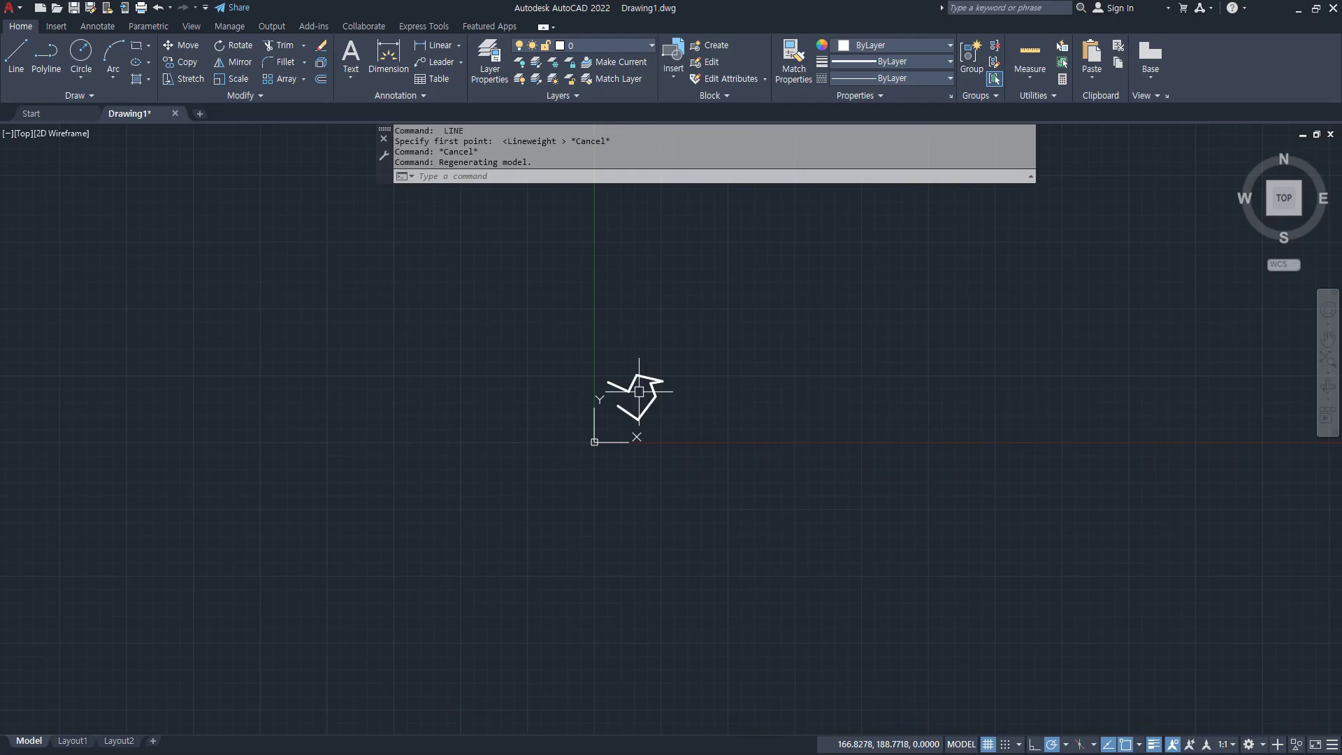
middle_click(639, 391)
middle_click(639, 391)
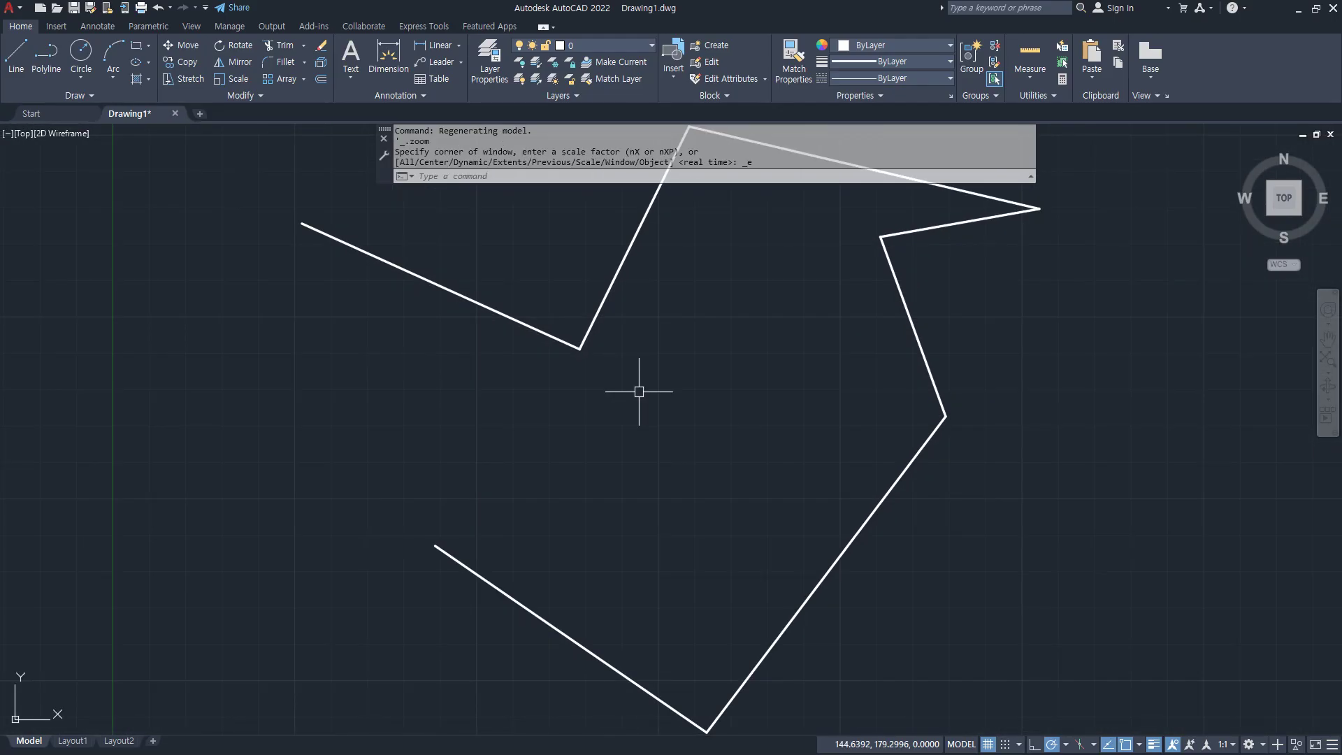
scroll(639, 392, "down", 10)
middle_click(555, 410)
middle_click(555, 411)
middle_click(554, 411)
middle_click(554, 411)
scroll(554, 410, "down", 7)
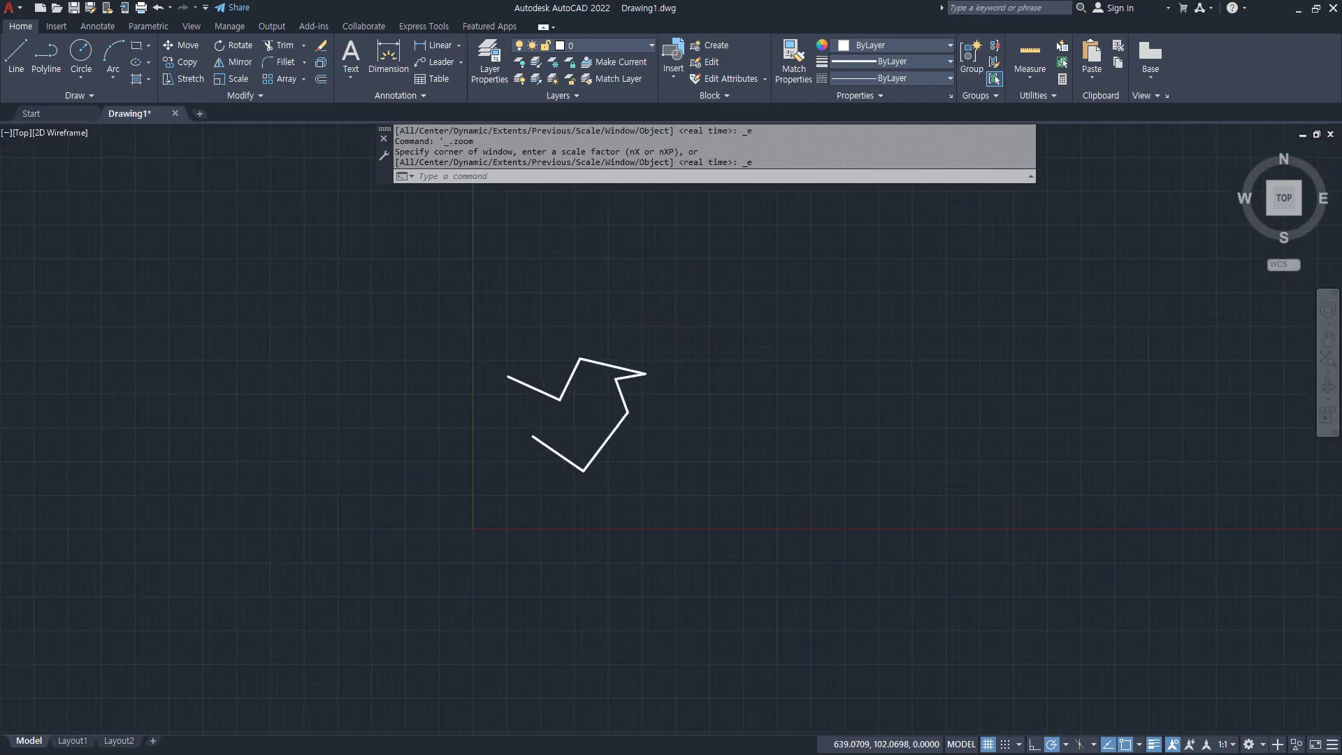
Switch to Notepad and add the line "휠 더블클릭 Zoom Extent 화면 맞춤" below the Zoom out note.
scroll(509, 407, "up", 5)
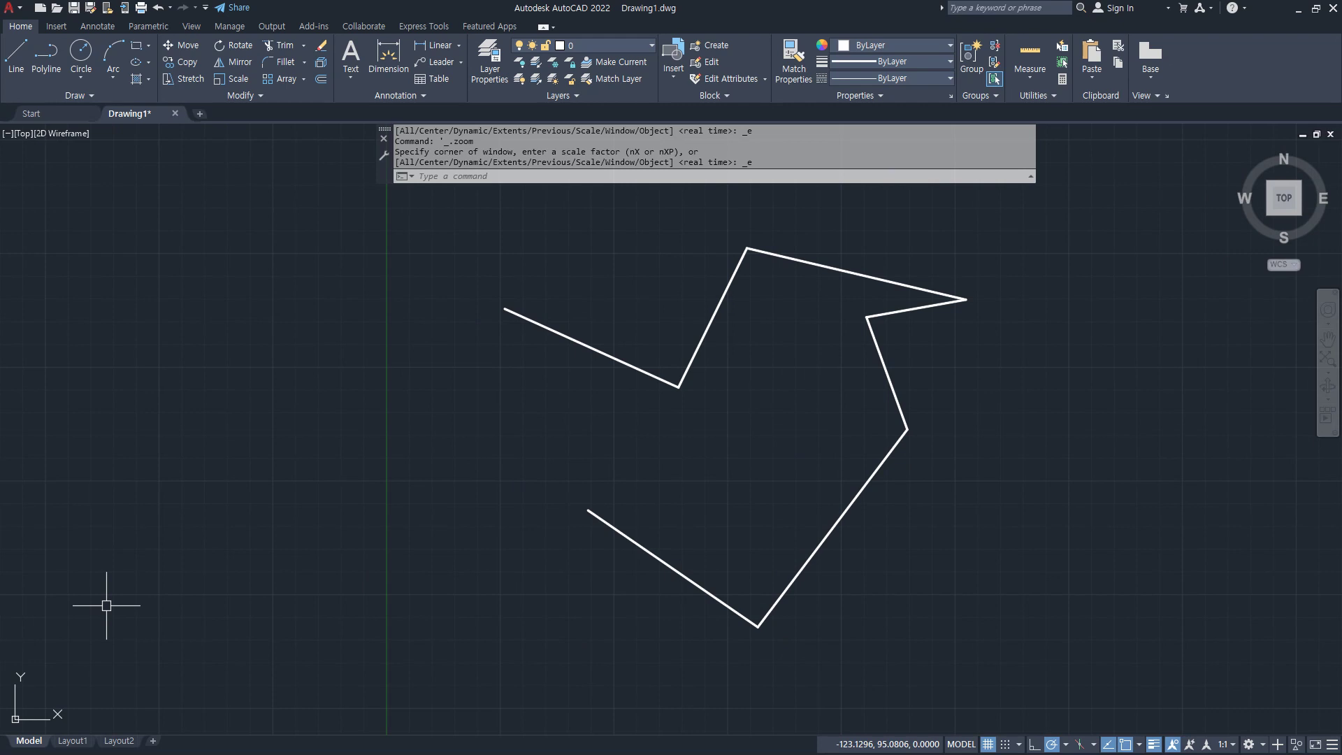
key("alt+Tab")
left_click(688, 446)
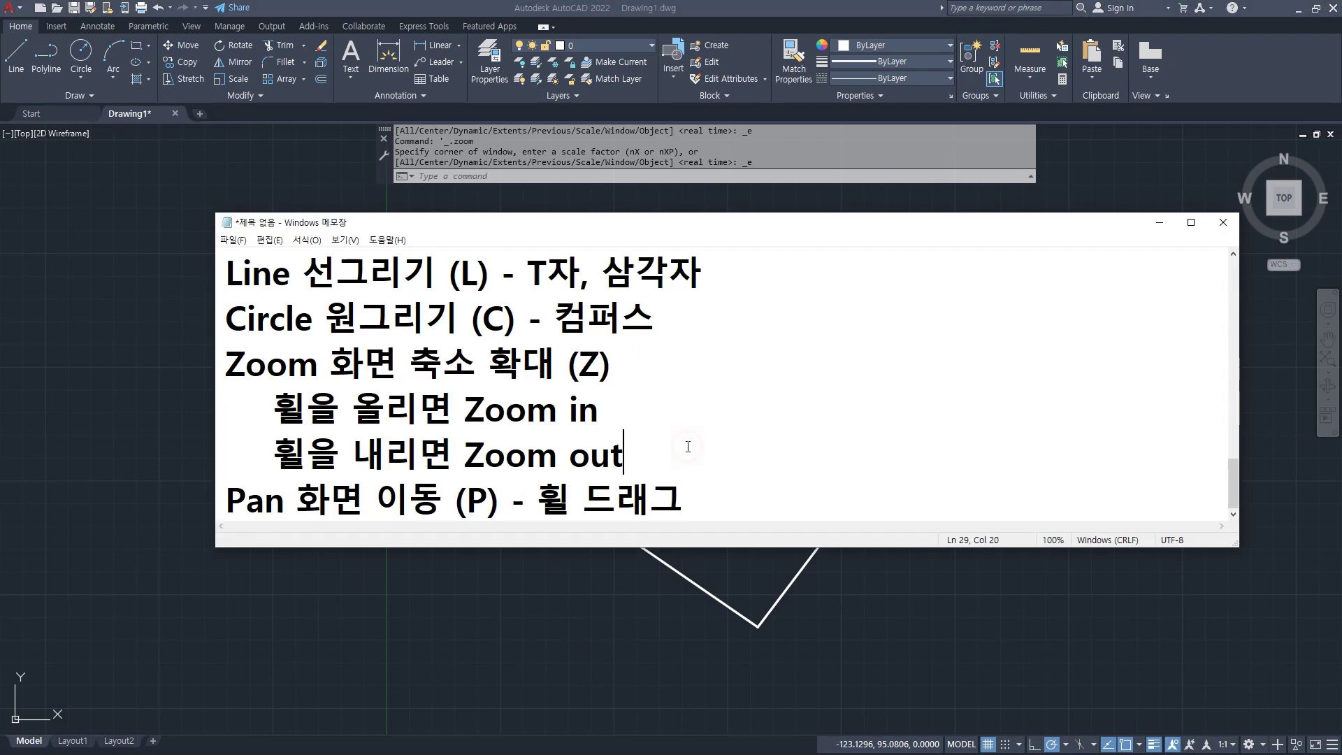
key("Return")
type("gnl")
key("BackSpace")
key("BackSpace")
key("BackSpace")
key("Hangul")
type("후ㅣㄹ 더블리")
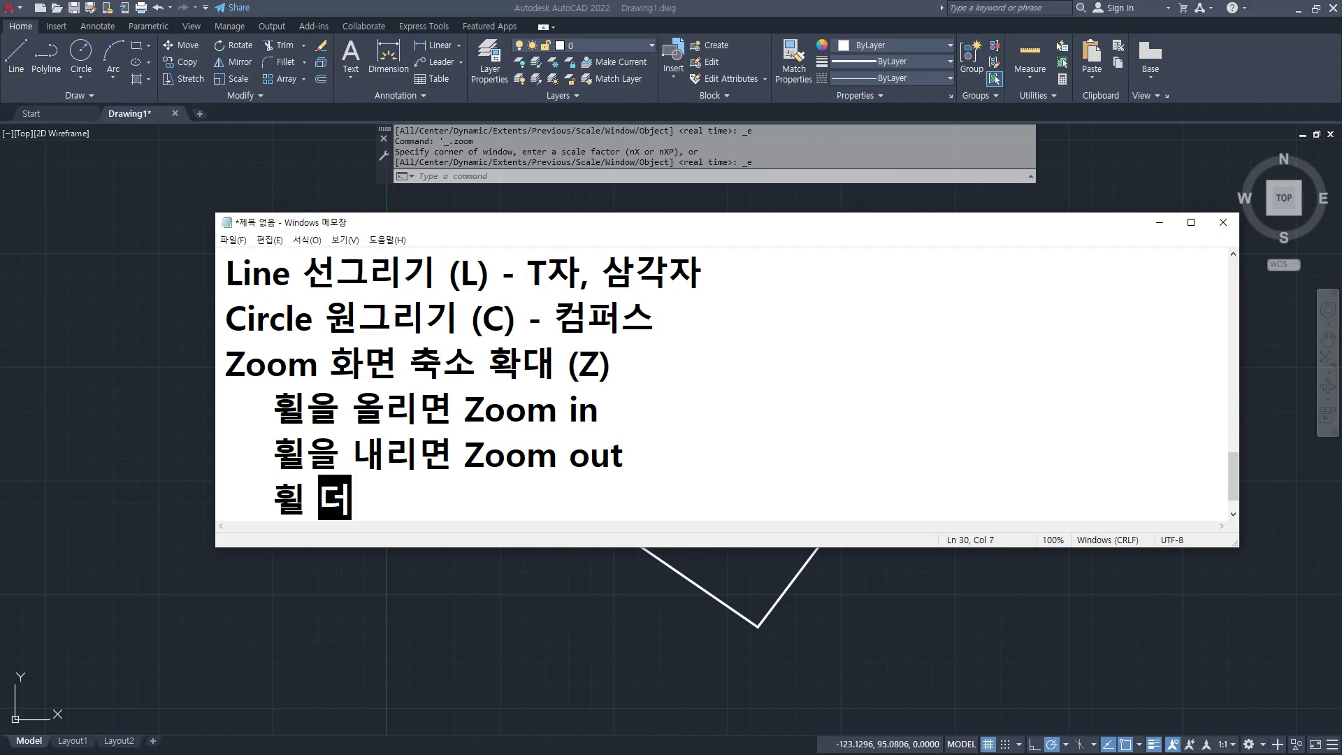
key("BackSpace")
key("BackSpace")
type("클릭 ")
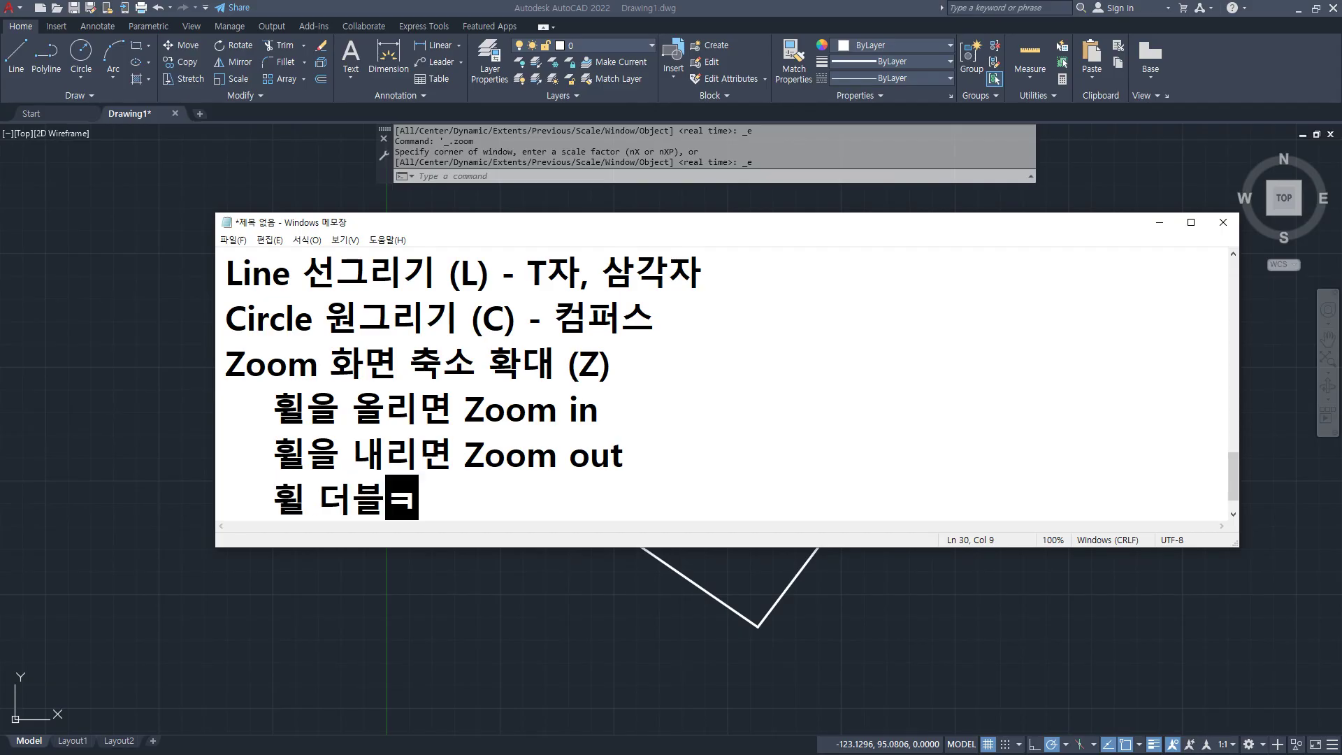
type("Z")
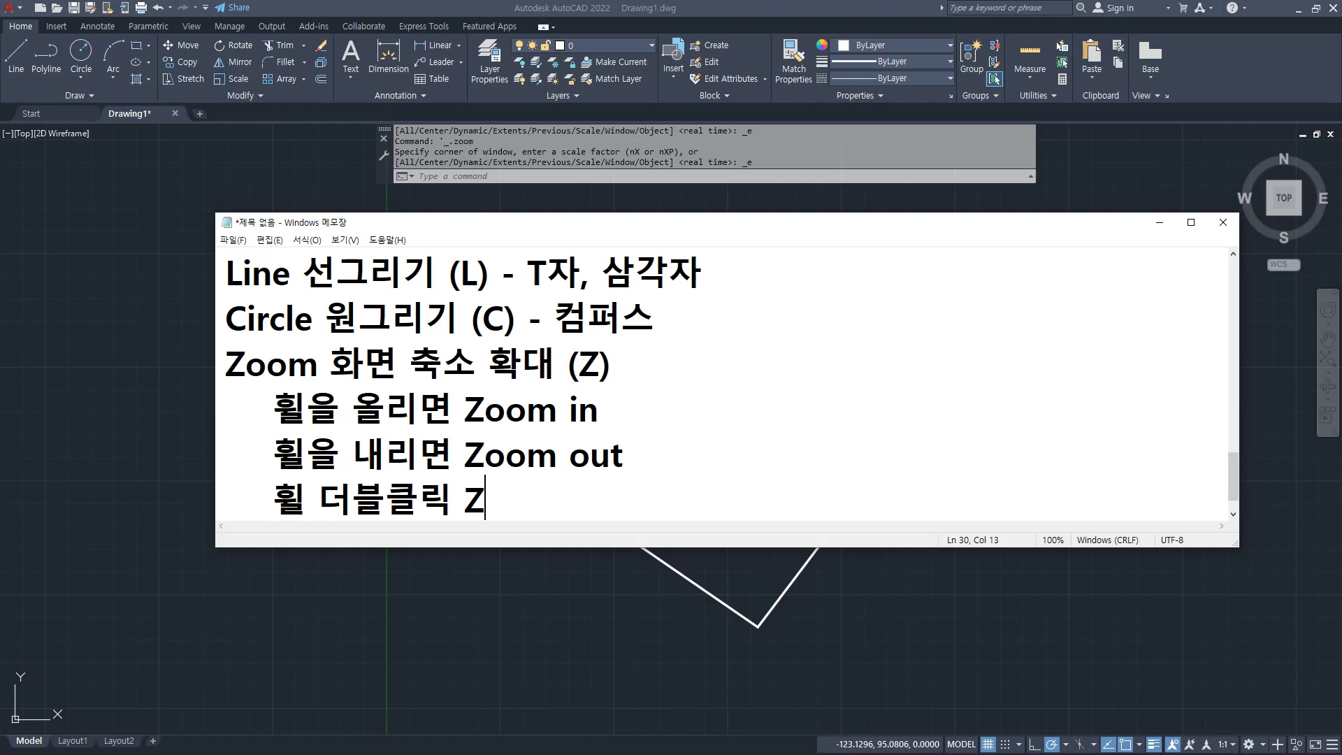
type("oom Ex")
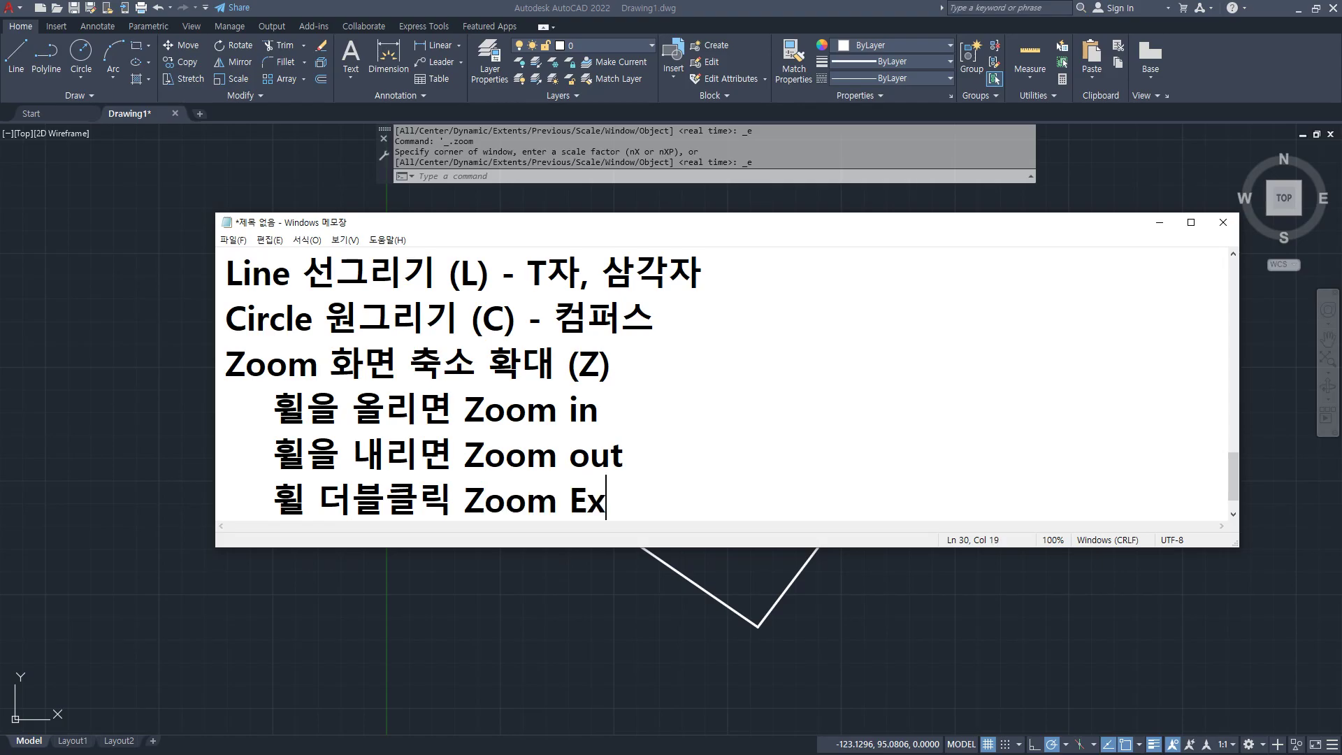
type("tent 함")
type("면 마")
type("맞춤")
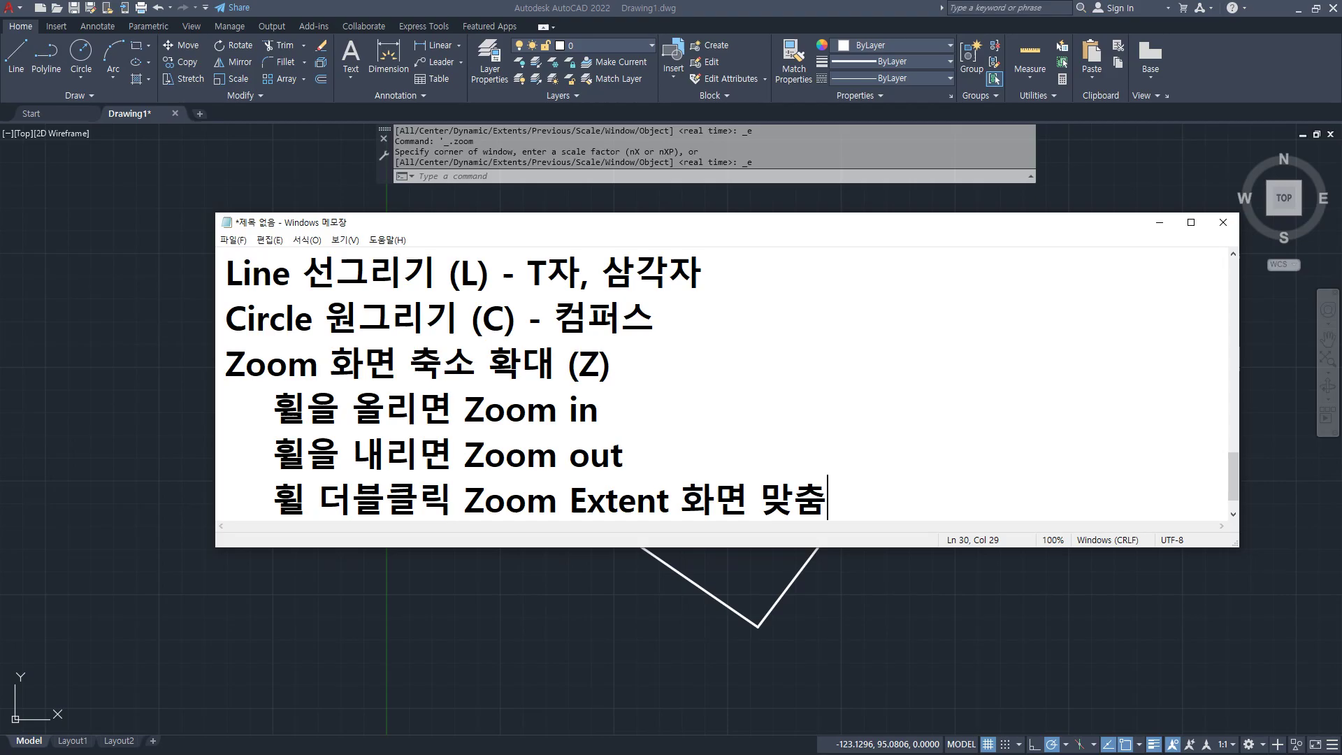
scroll(860, 455, "down", 1)
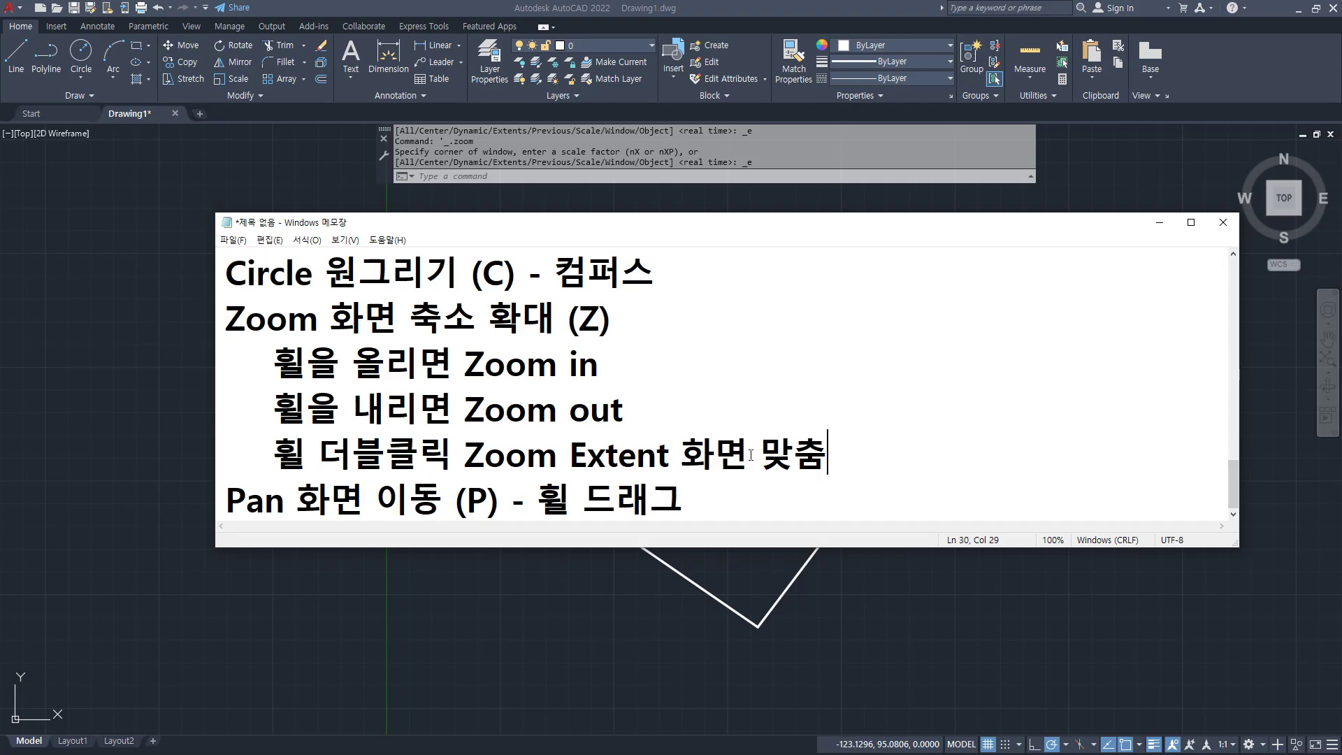
Switch to AutoCAD and check the Coordinates option in the status bar customization list.
left_click(561, 622)
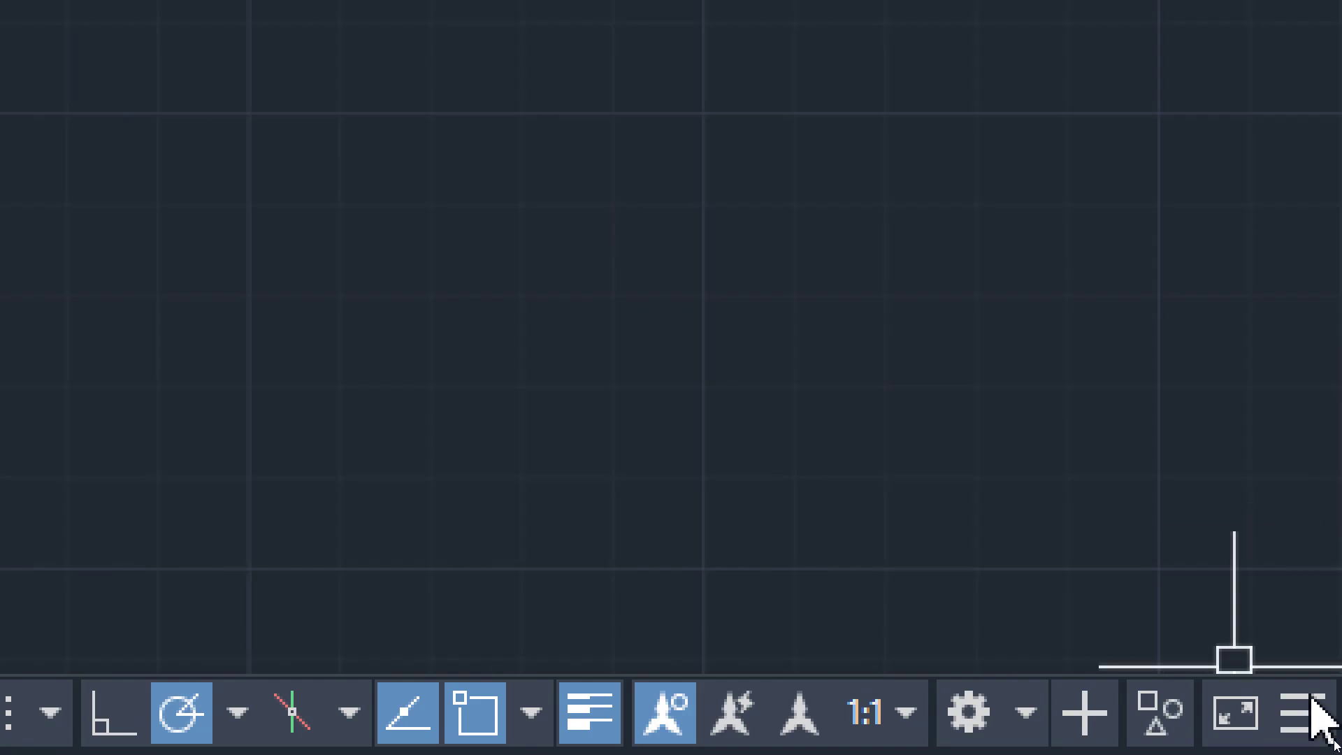
left_click(1315, 713)
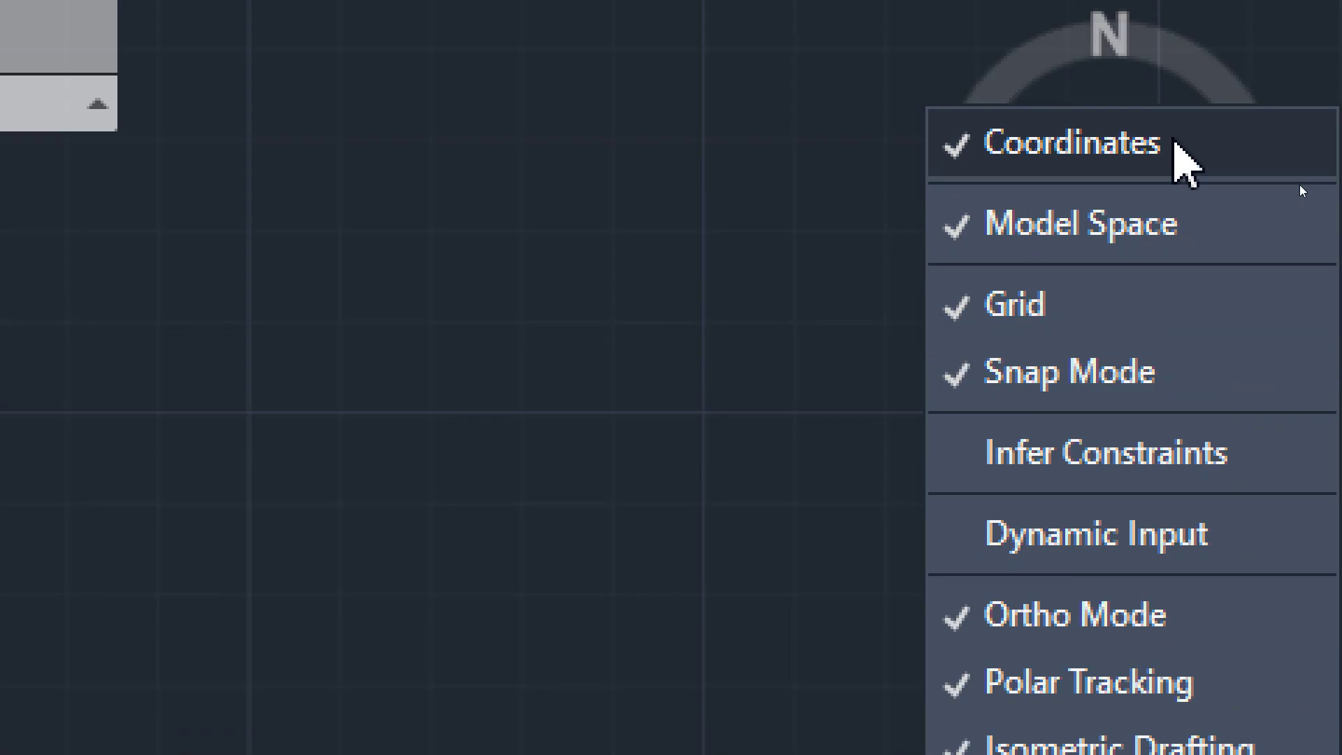
left_click(144, 246)
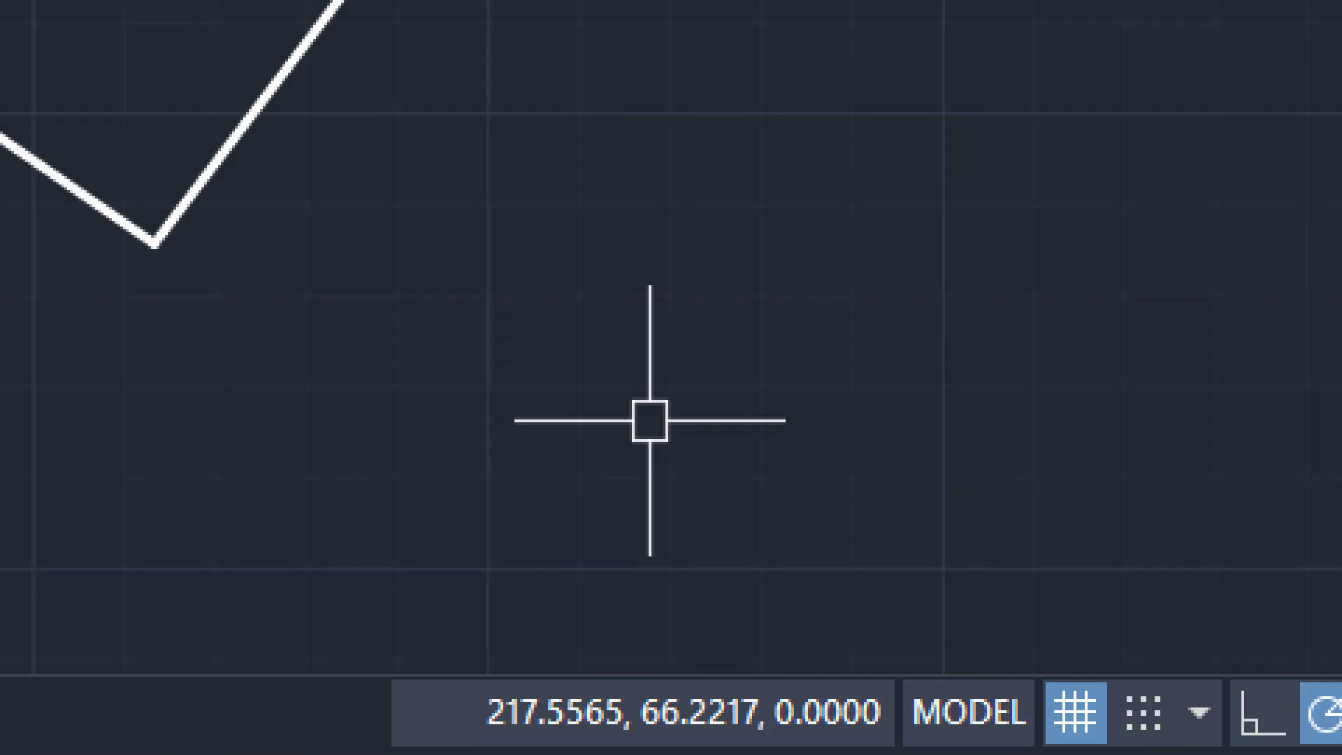
Zoom far out from the zigzag lines to examine how the cursor coordinates change, and restore the view to the drawing's extents.
scroll(557, 304, "down", 4)
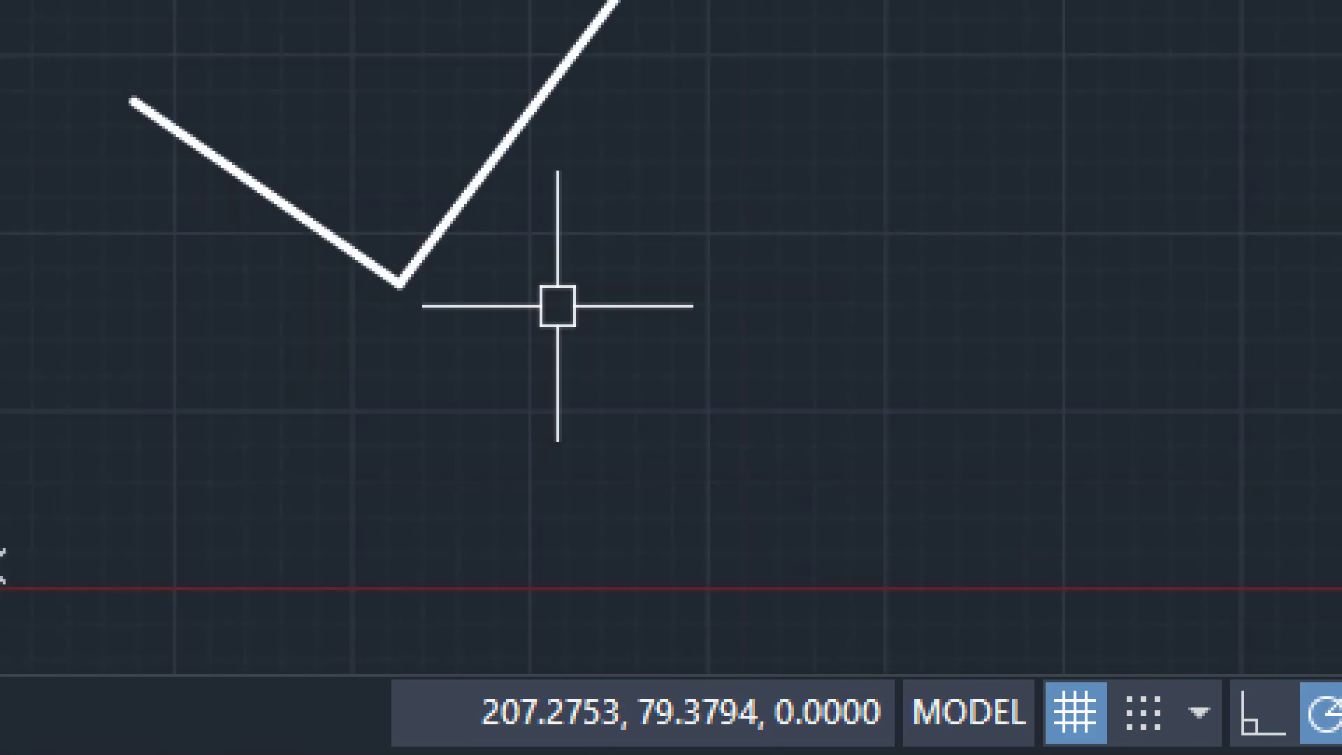
scroll(557, 304, "down", 8)
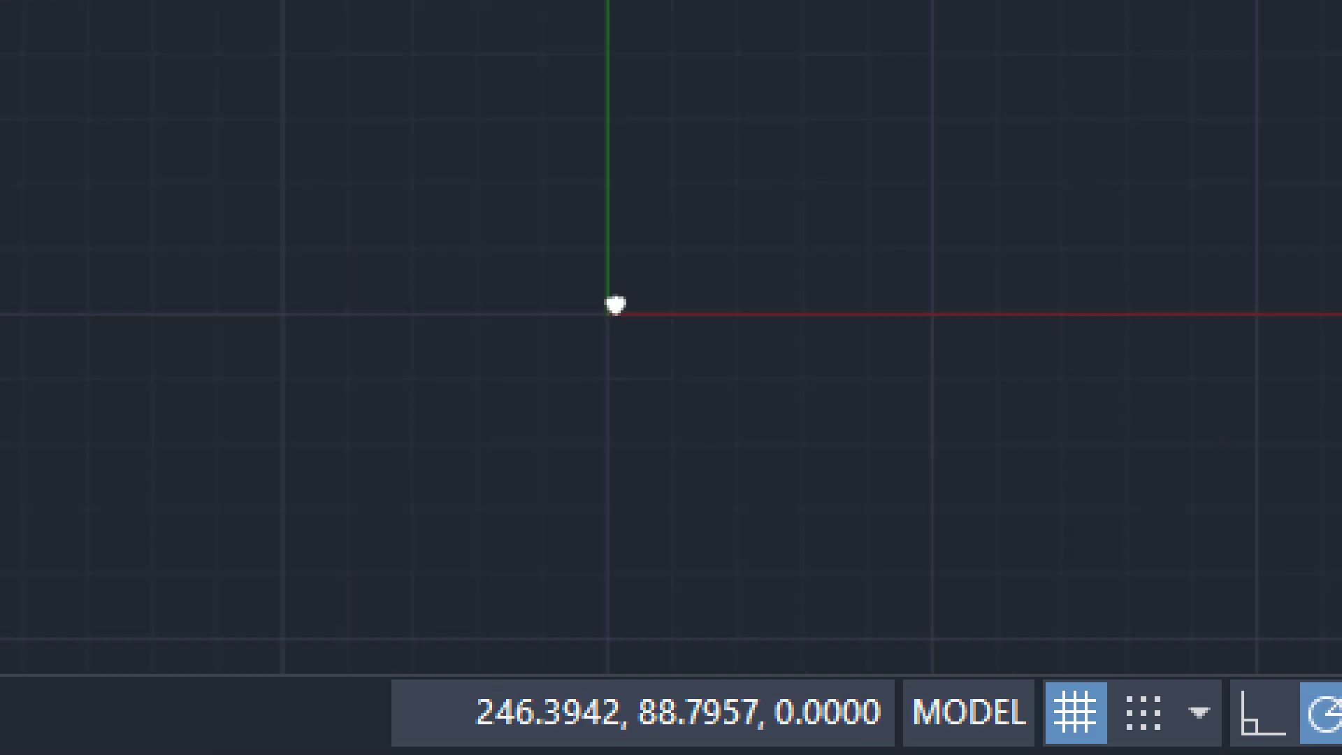
scroll(851, 213, "down", 10)
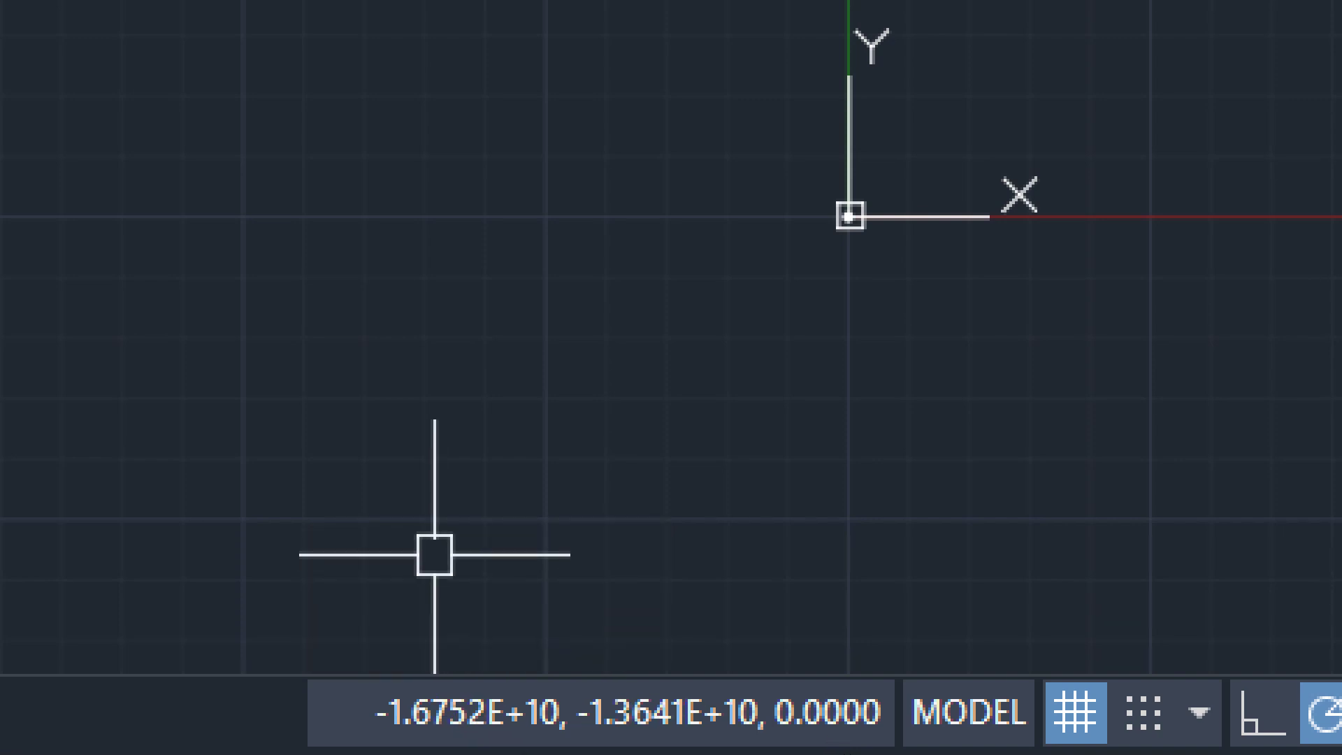
mouse_move(599, 374)
middle_mouse_down()
mouse_move(565, 380)
mouse_move(168, 694)
middle_mouse_up()
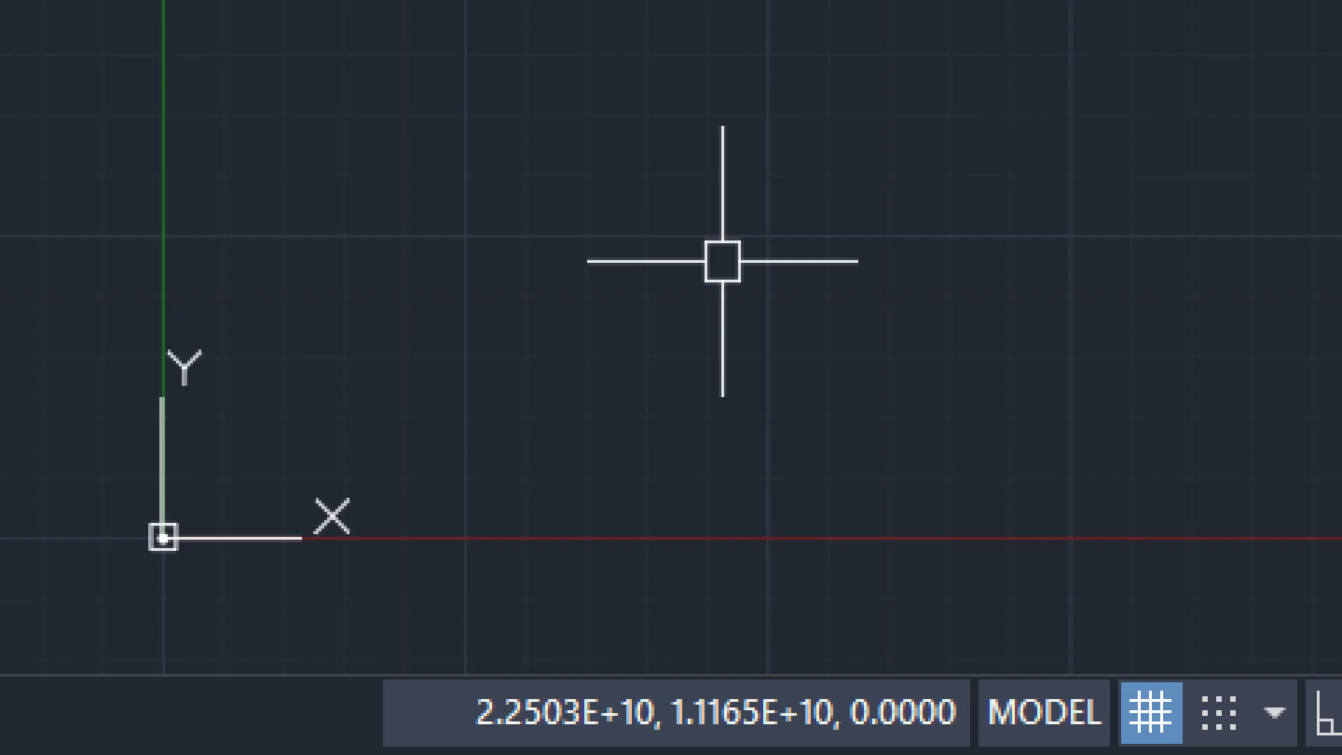
scroll(306, 399, "down", 15)
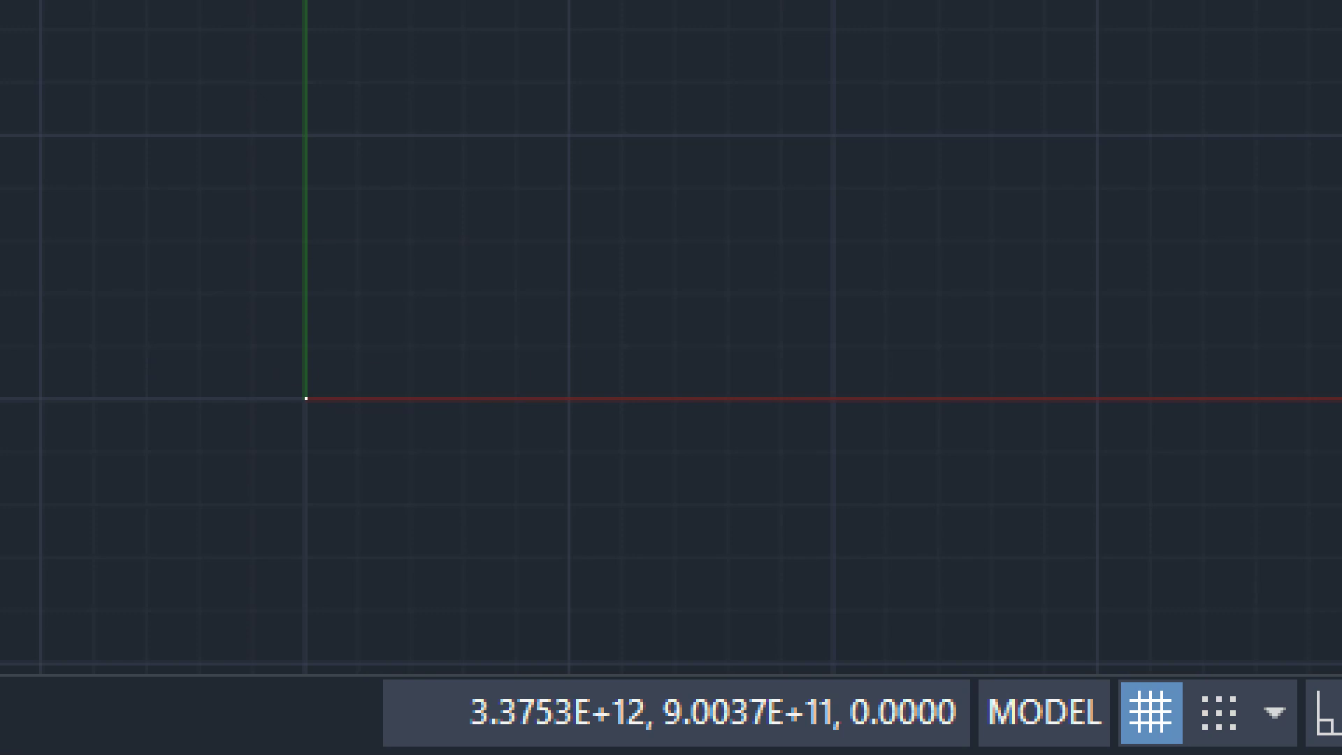
scroll(423, 368, "down", 15)
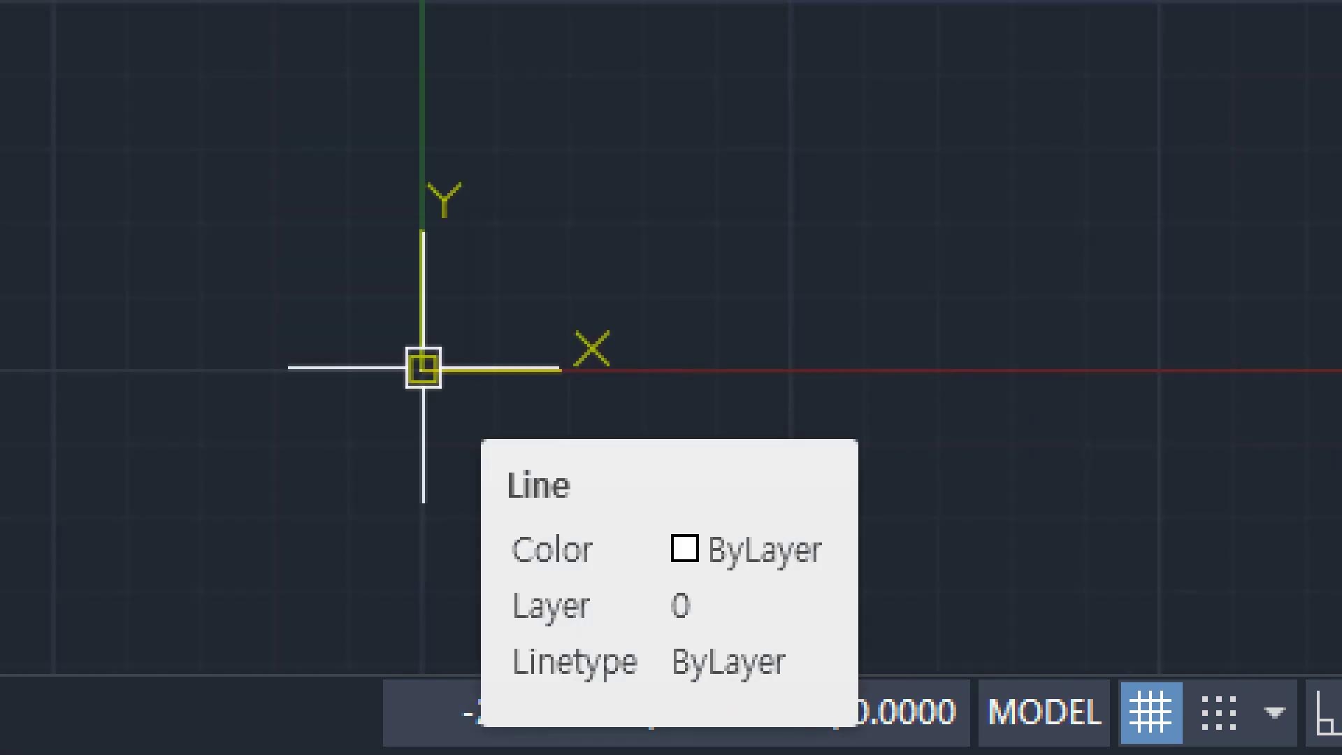
middle_click(762, 210)
middle_click(762, 210)
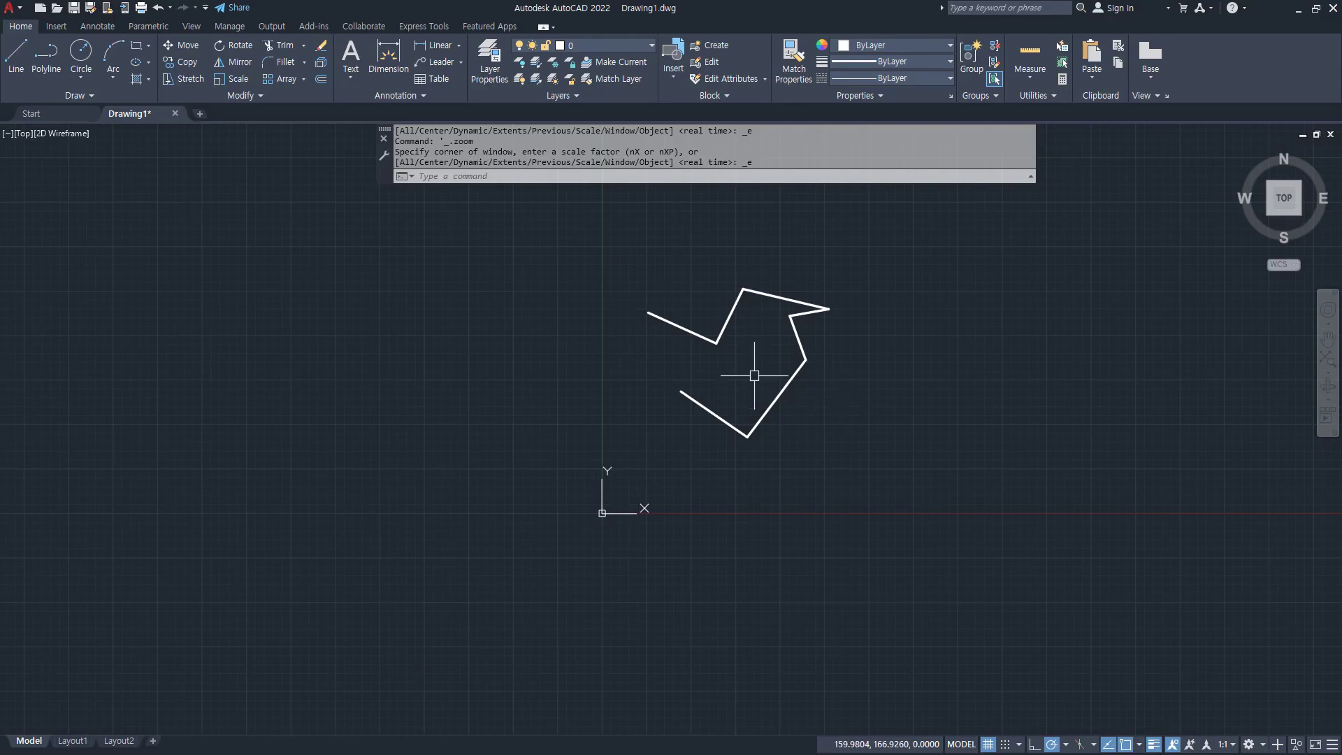
Switch to Notepad and review the command notes from Zoom through Erase and Grip Mode.
key("alt+Tab")
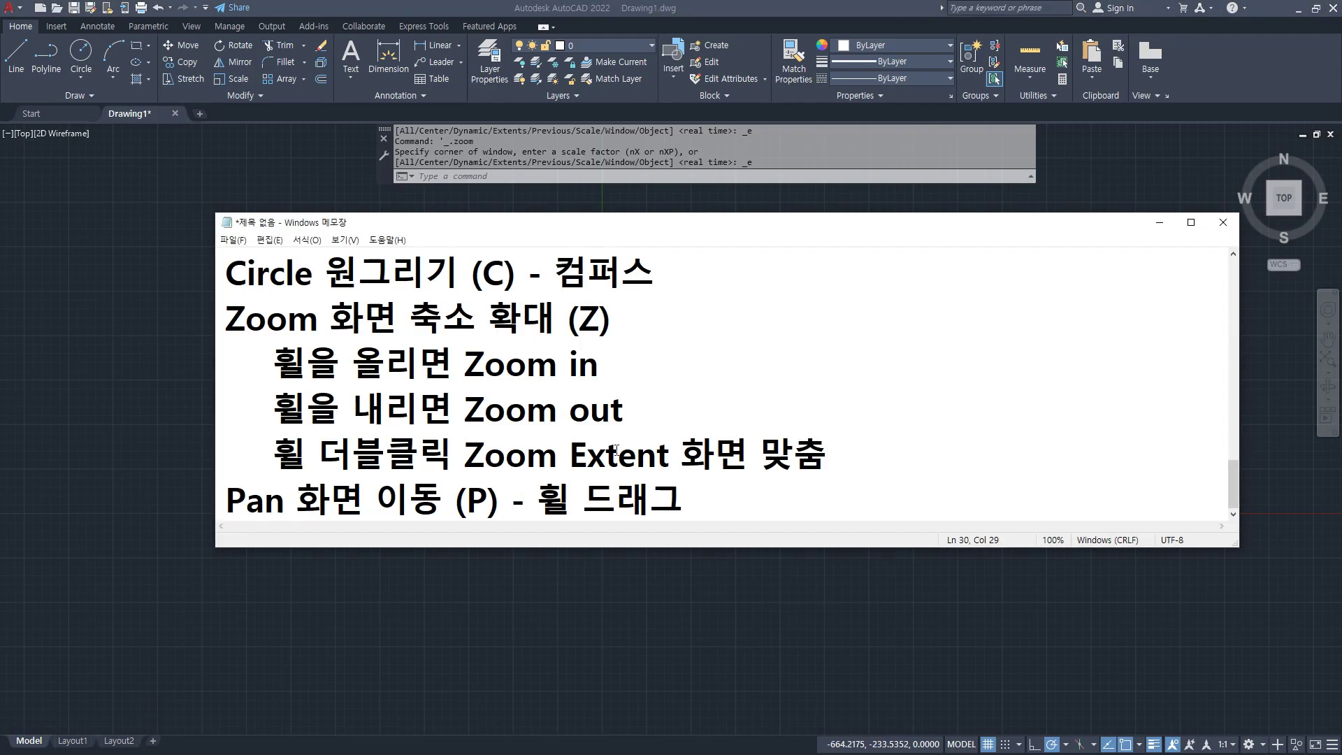
scroll(889, 490, "up", 1)
left_click(144, 331)
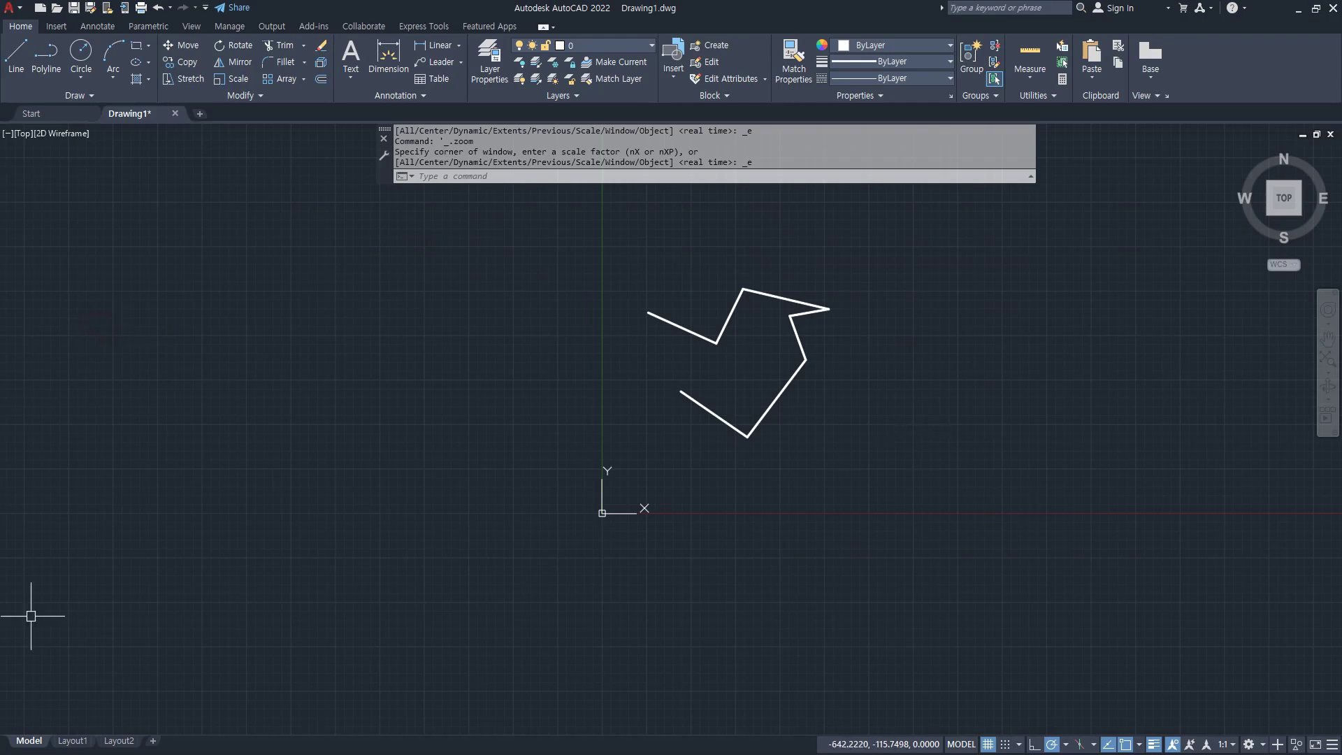
key("alt+Tab")
scroll(769, 483, "down", 1)
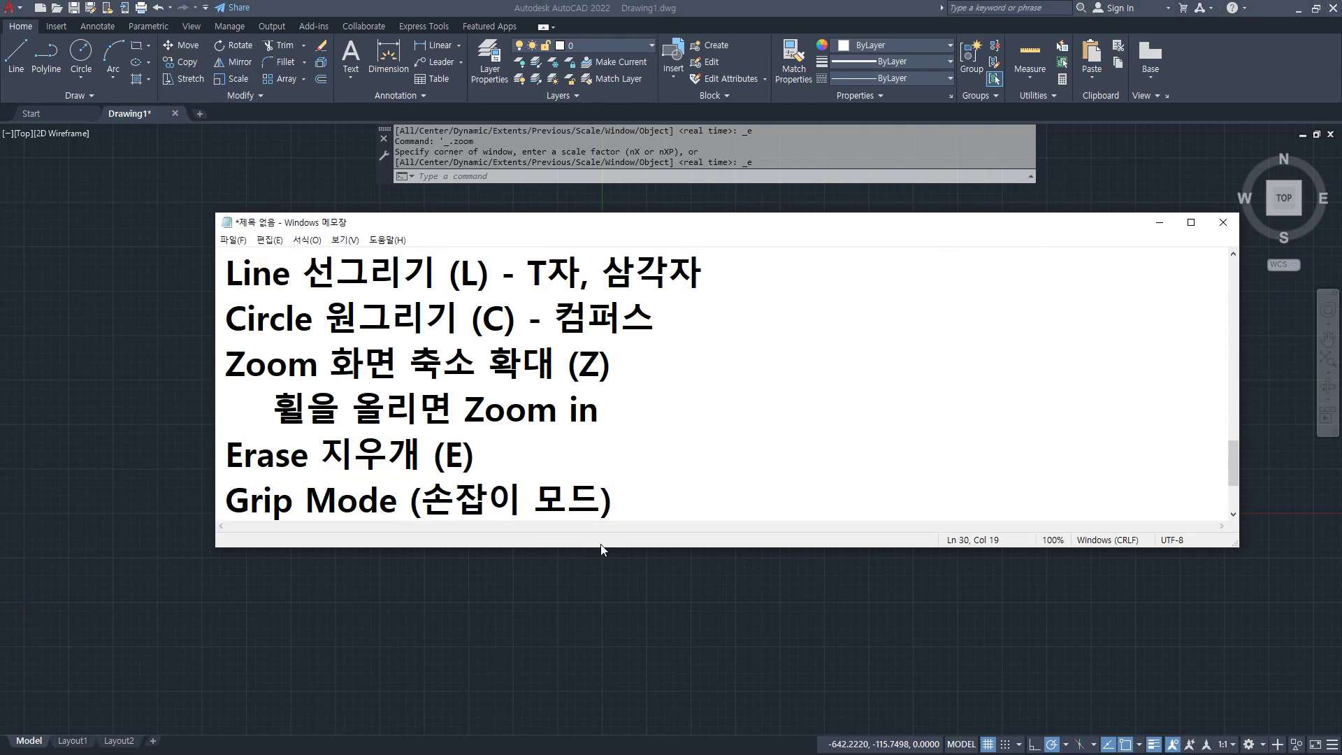
Switch to AutoCAD and remove the first two connected segments at the zigzag's upper-left end with the Erase command.
key("alt+Tab")
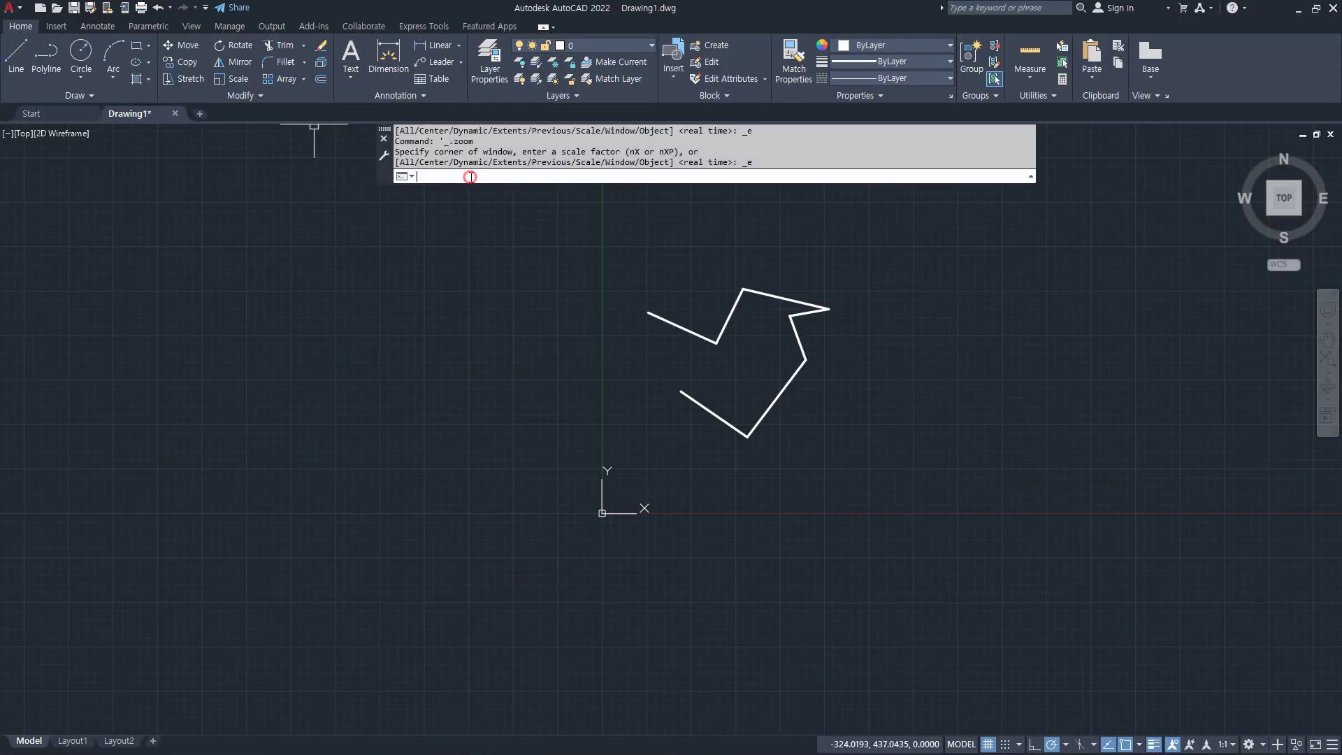
key("Escape")
type("e")
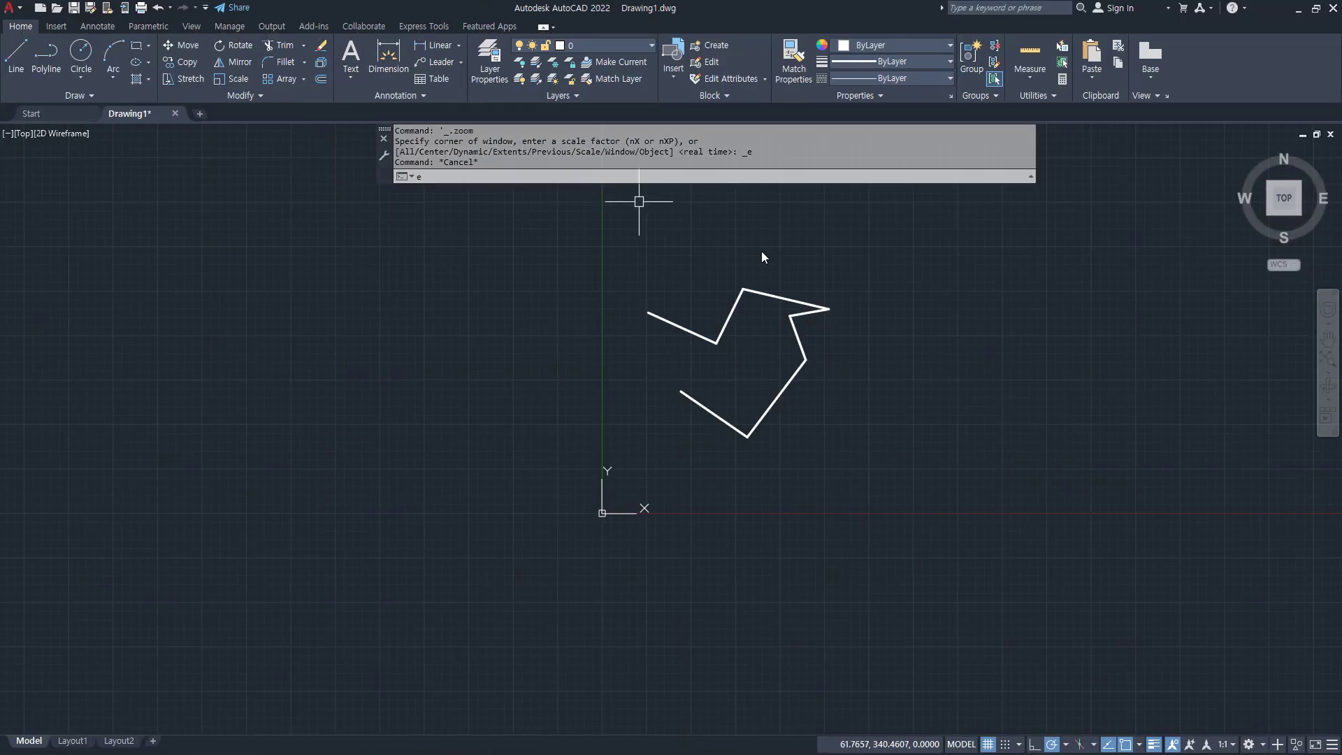
key("Return")
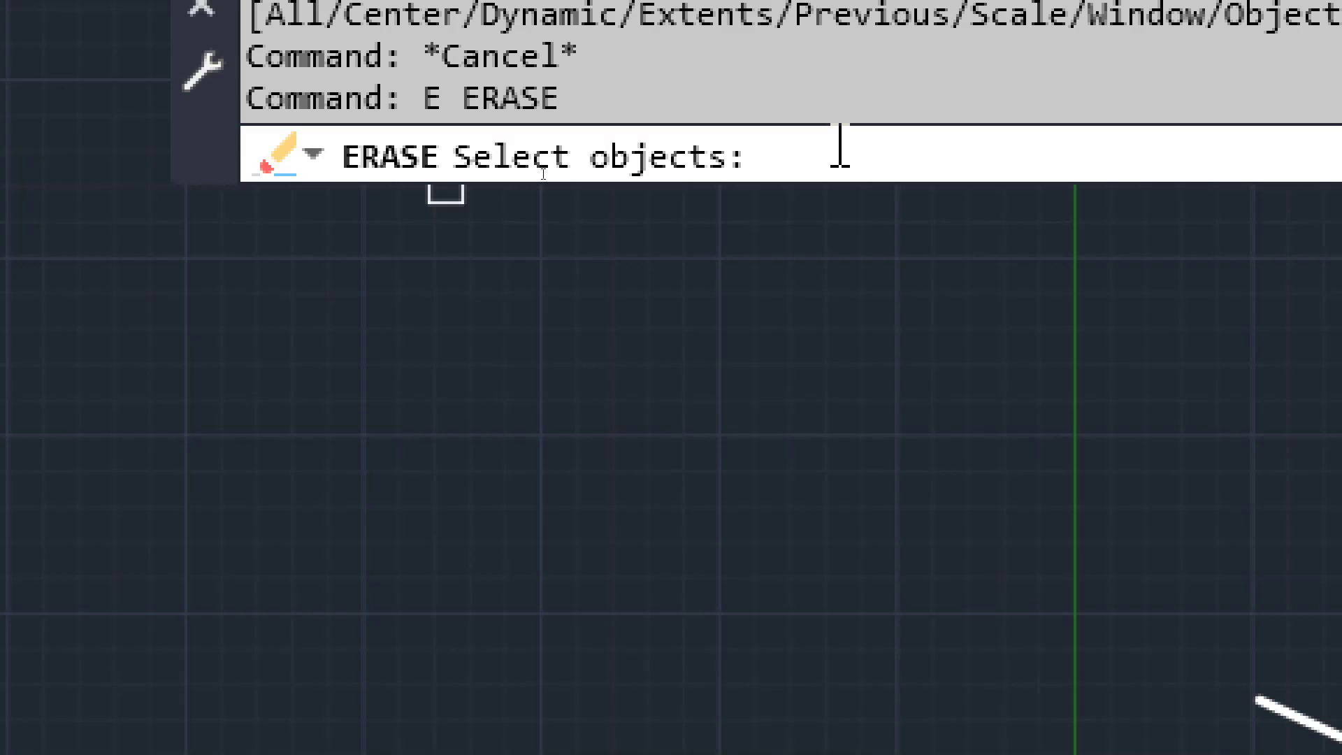
left_click(845, 486)
left_click(934, 463)
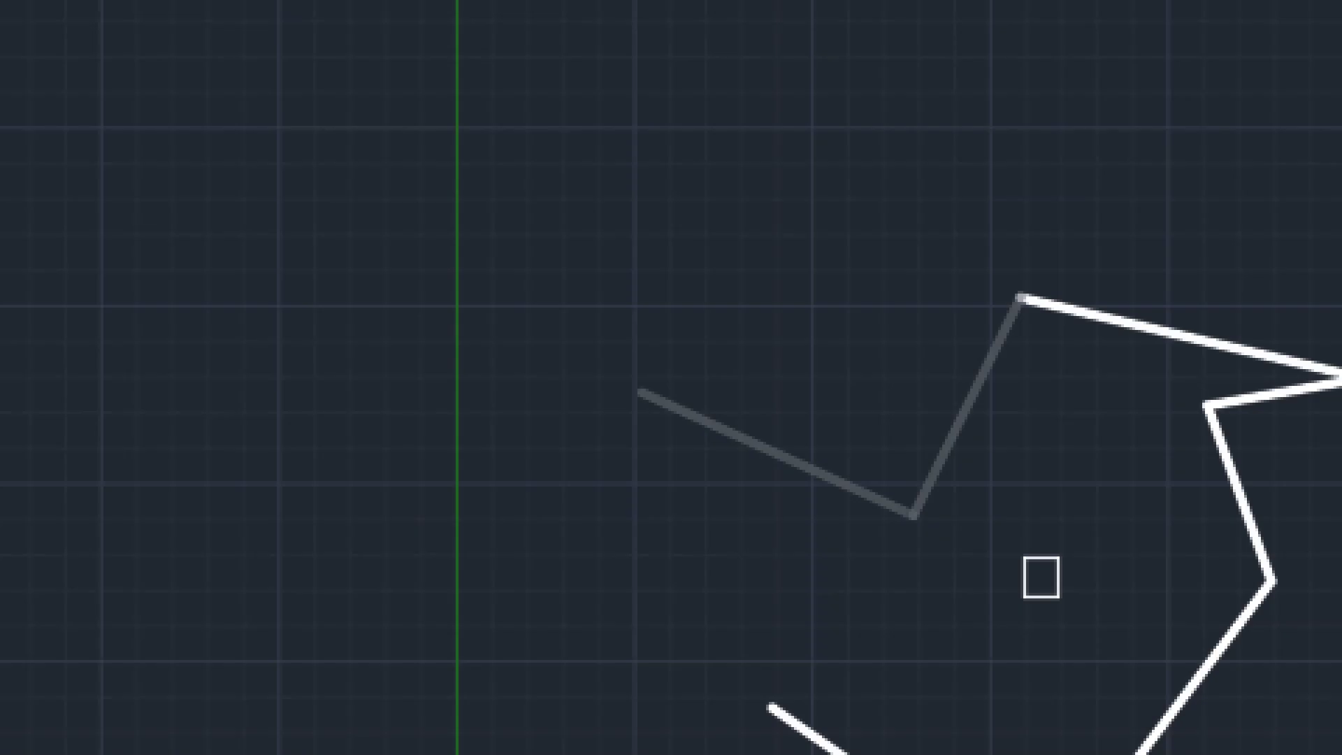
key("Return")
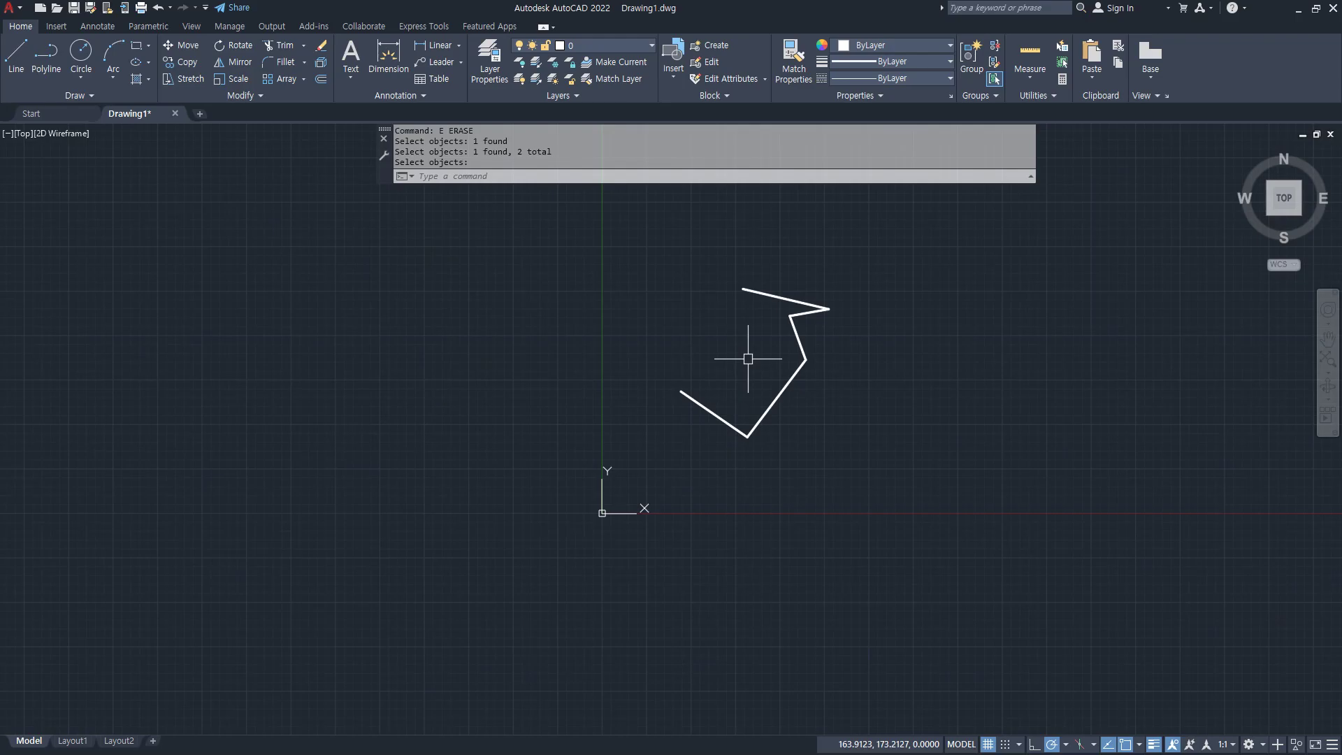
left_click(748, 359)
key("Escape")
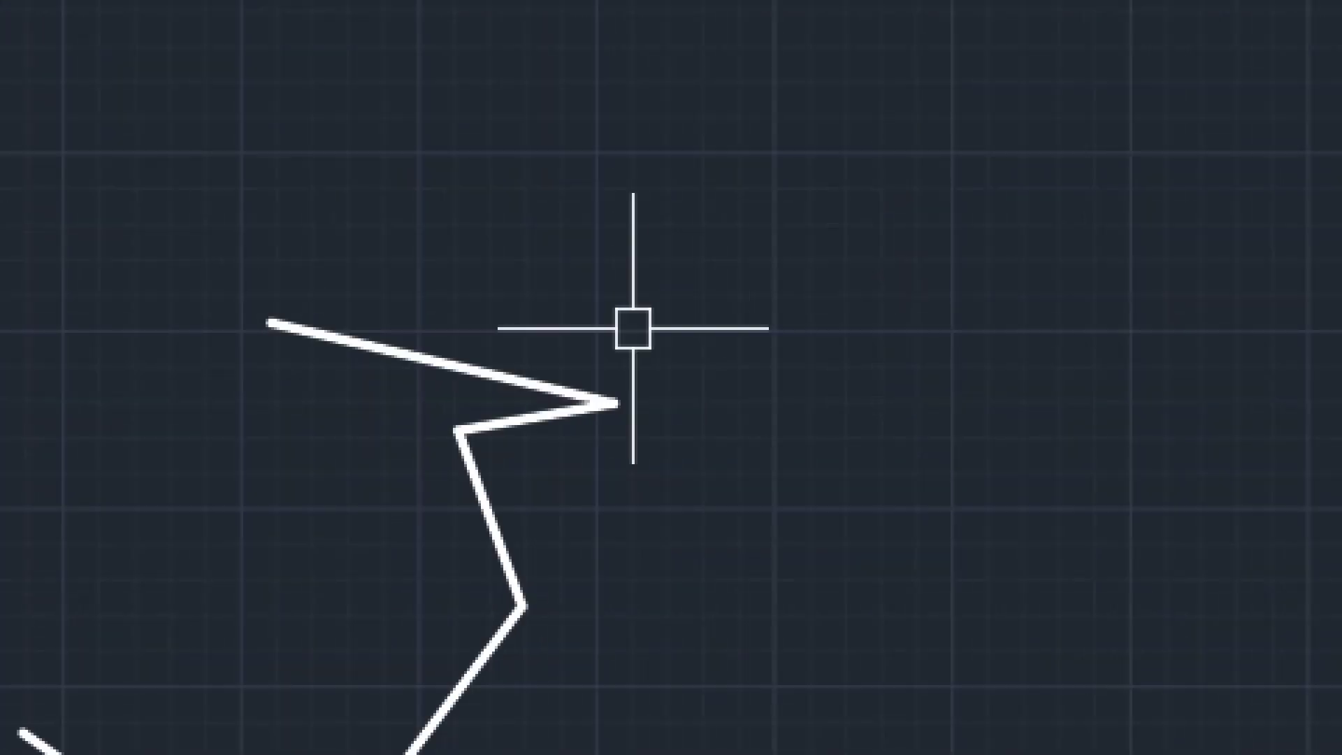
Select the zigzag's top segment, check the Grip Mode note in Notepad, and delete that segment with the next two in AutoCAD.
left_click(434, 335)
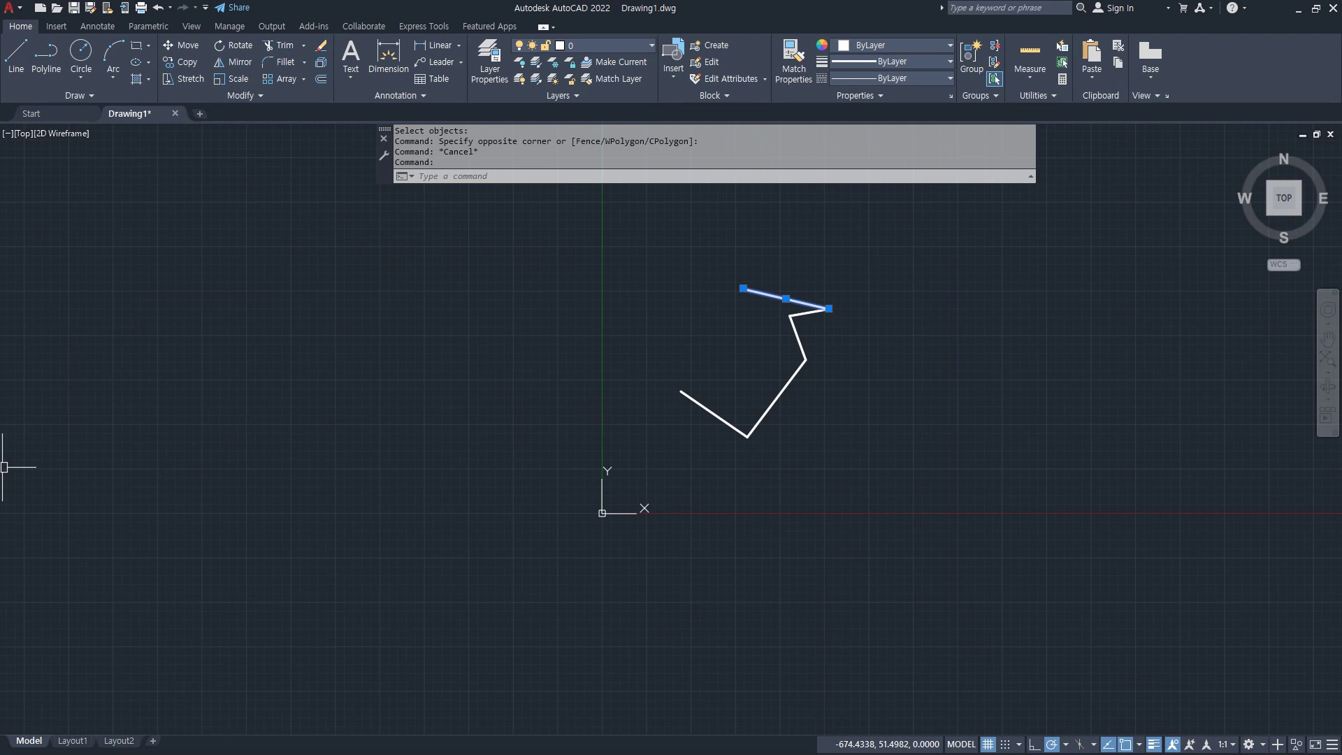
key("alt+Tab")
left_click_drag(293, 524, 219, 531)
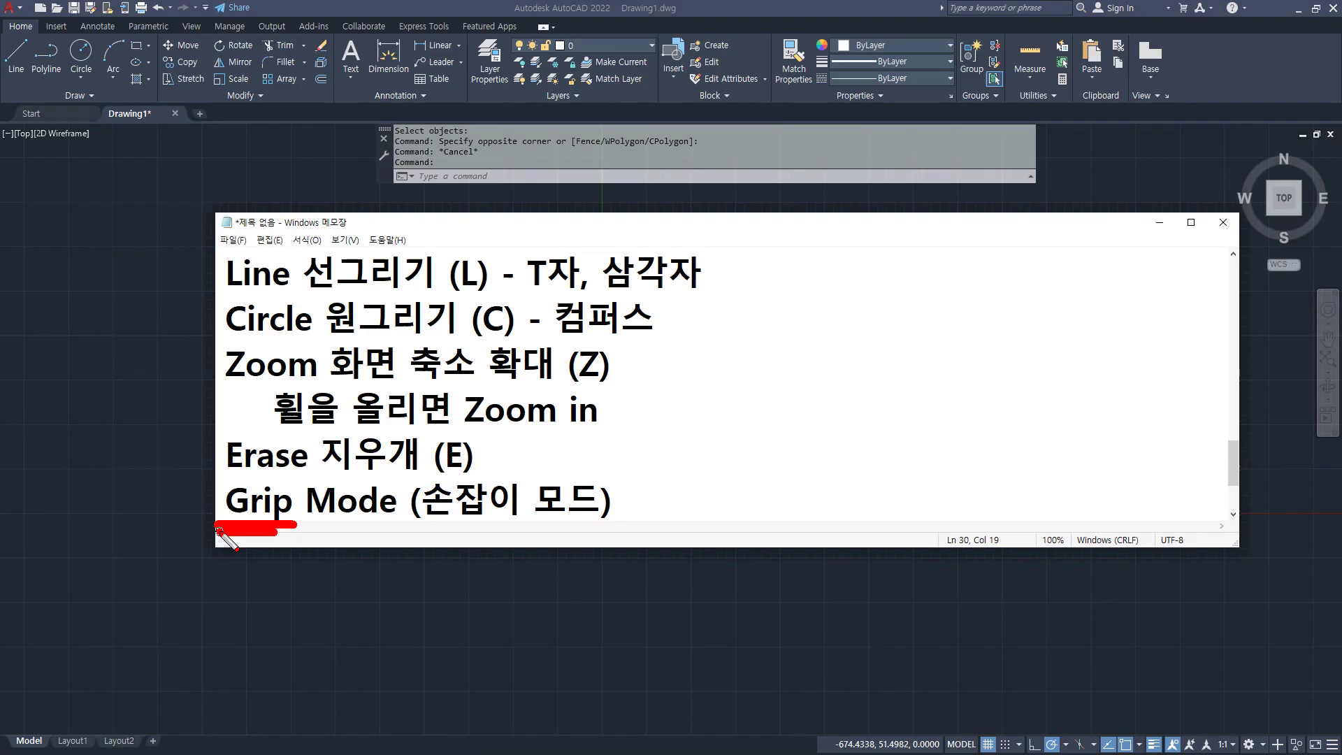
key("Escape")
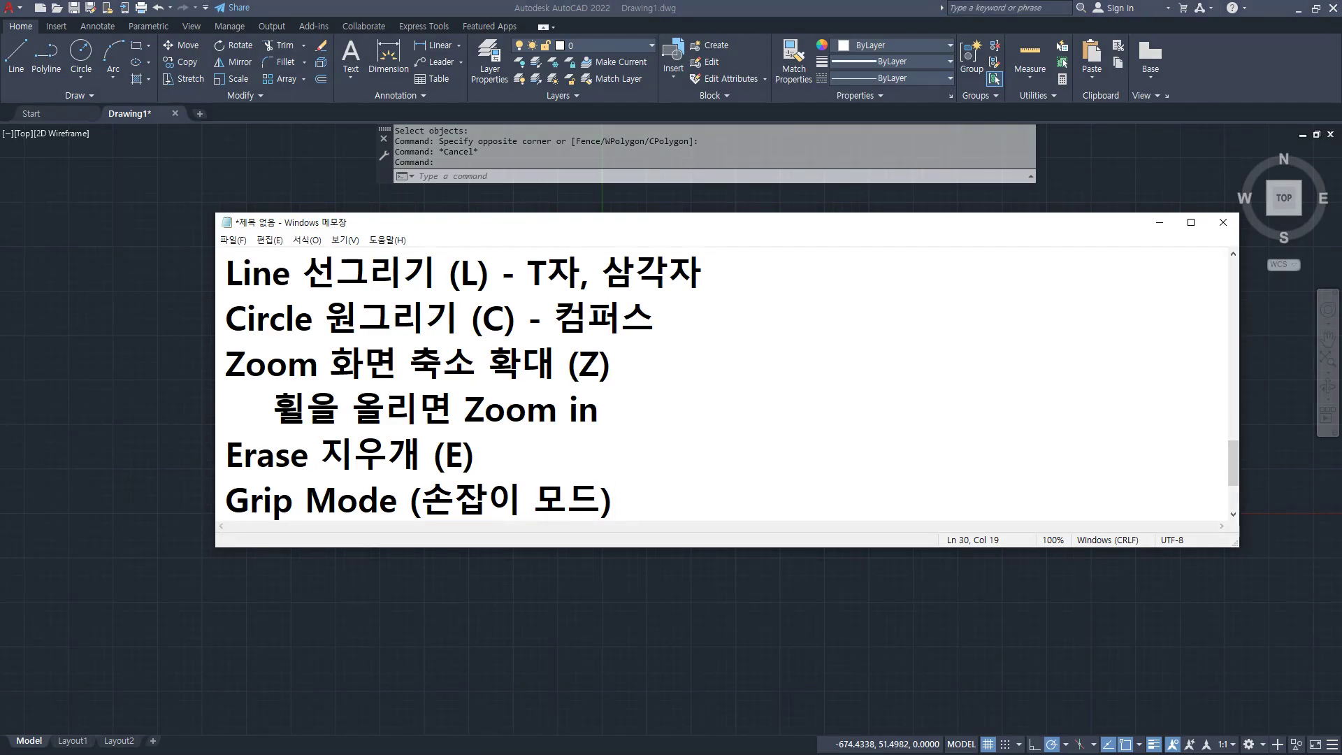
key("alt+Tab")
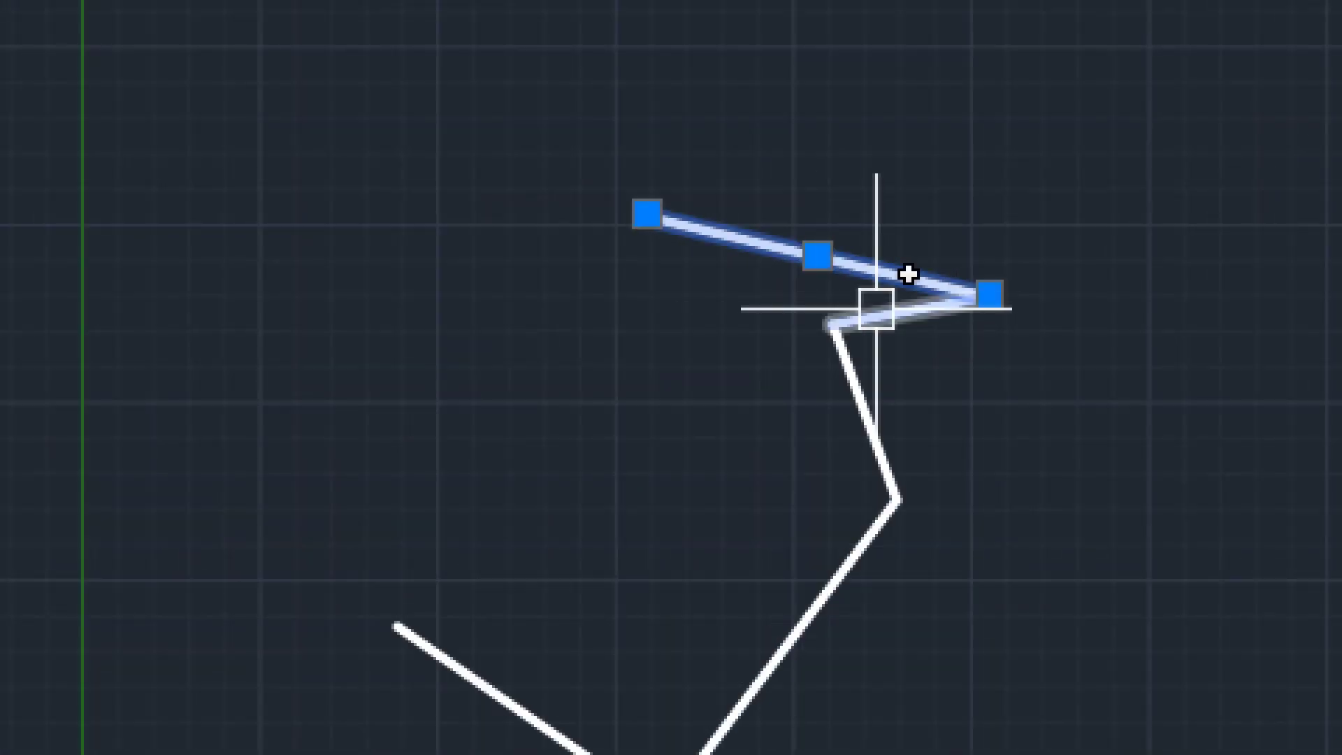
left_click(876, 308)
left_click(854, 369)
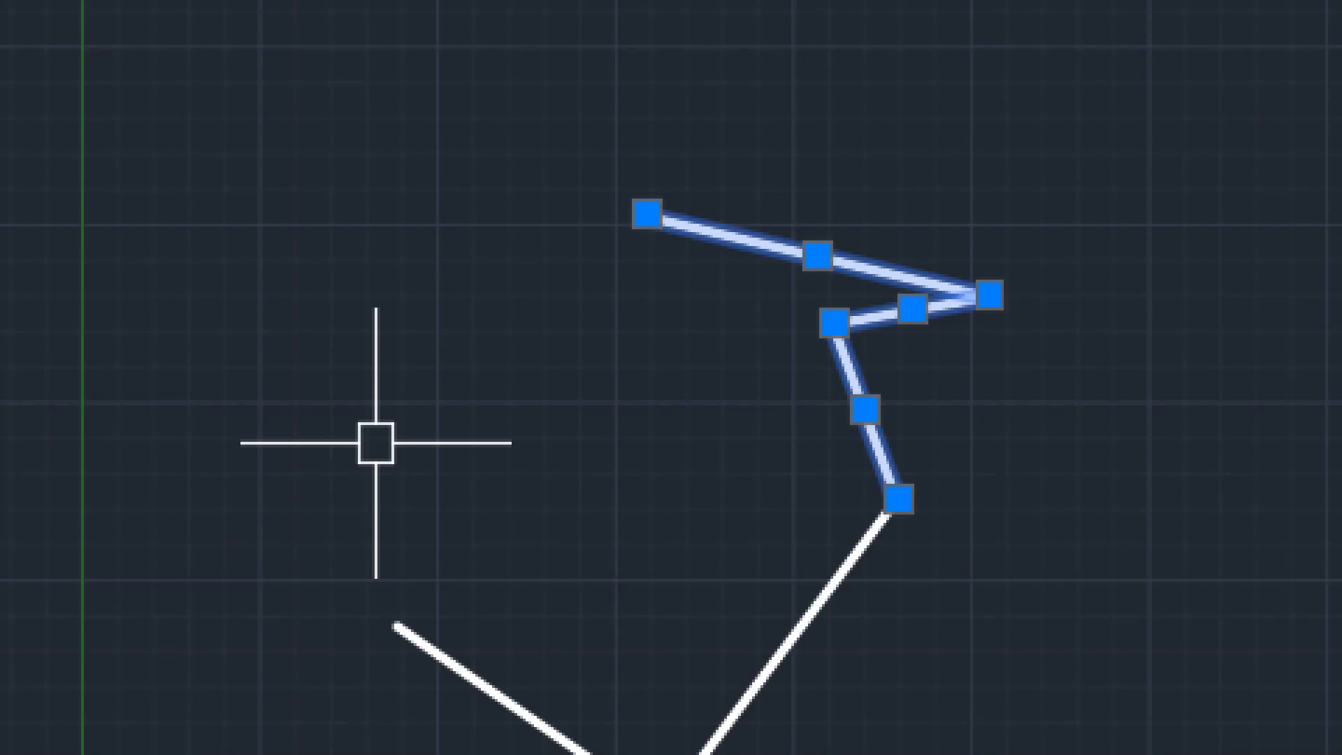
key("Delete")
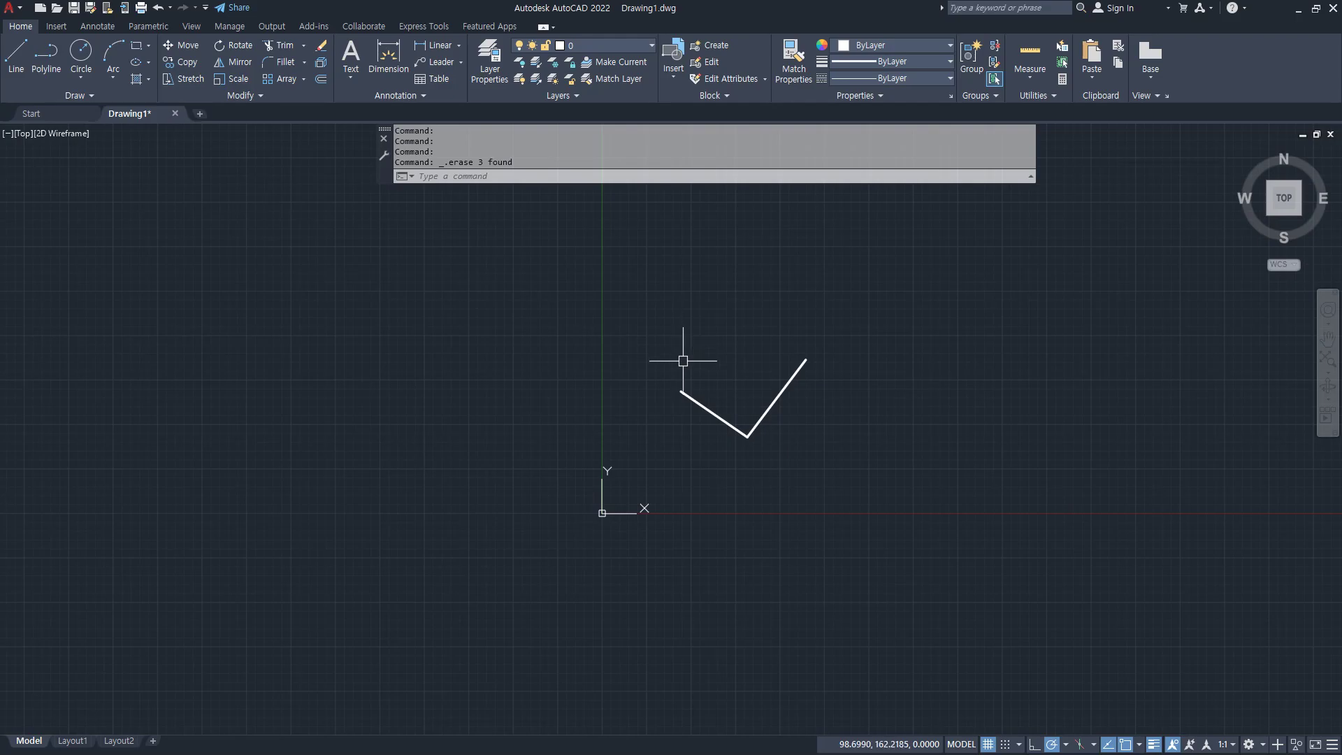
Delete the two remaining line segments and fit the view to the drawing's extents.
left_click(780, 395)
left_click(720, 418)
key("Delete")
middle_click(602, 381)
middle_click(602, 381)
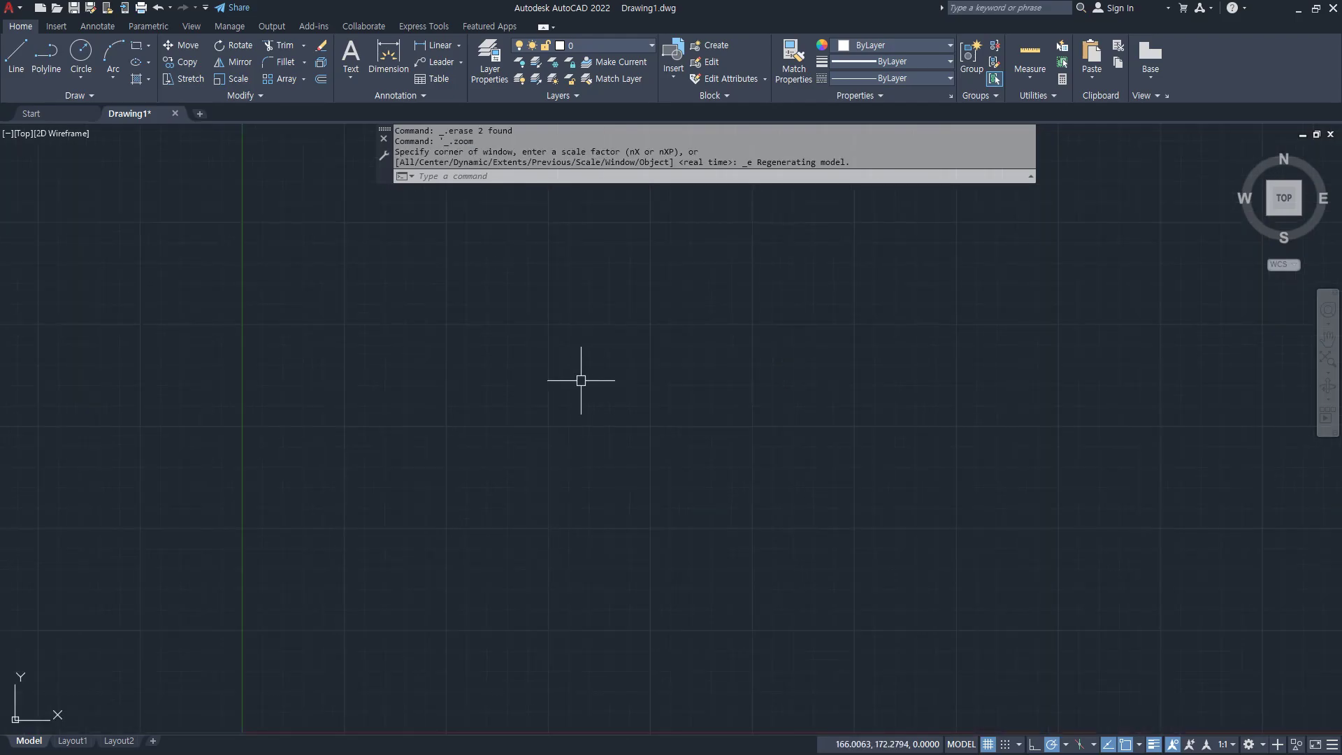
Draw a new open chain of about eleven connected zigzag segments across the empty drawing area with the Line command.
type("l")
key("Return")
left_click(425, 333)
left_click(467, 569)
left_click(546, 434)
left_click(672, 525)
left_click(672, 389)
left_click(879, 389)
left_click(686, 297)
left_click(907, 189)
left_click(540, 300)
left_click(527, 226)
left_click(488, 337)
left_click(379, 235)
key("Return")
middle_click_drag(632, 429, 600, 498)
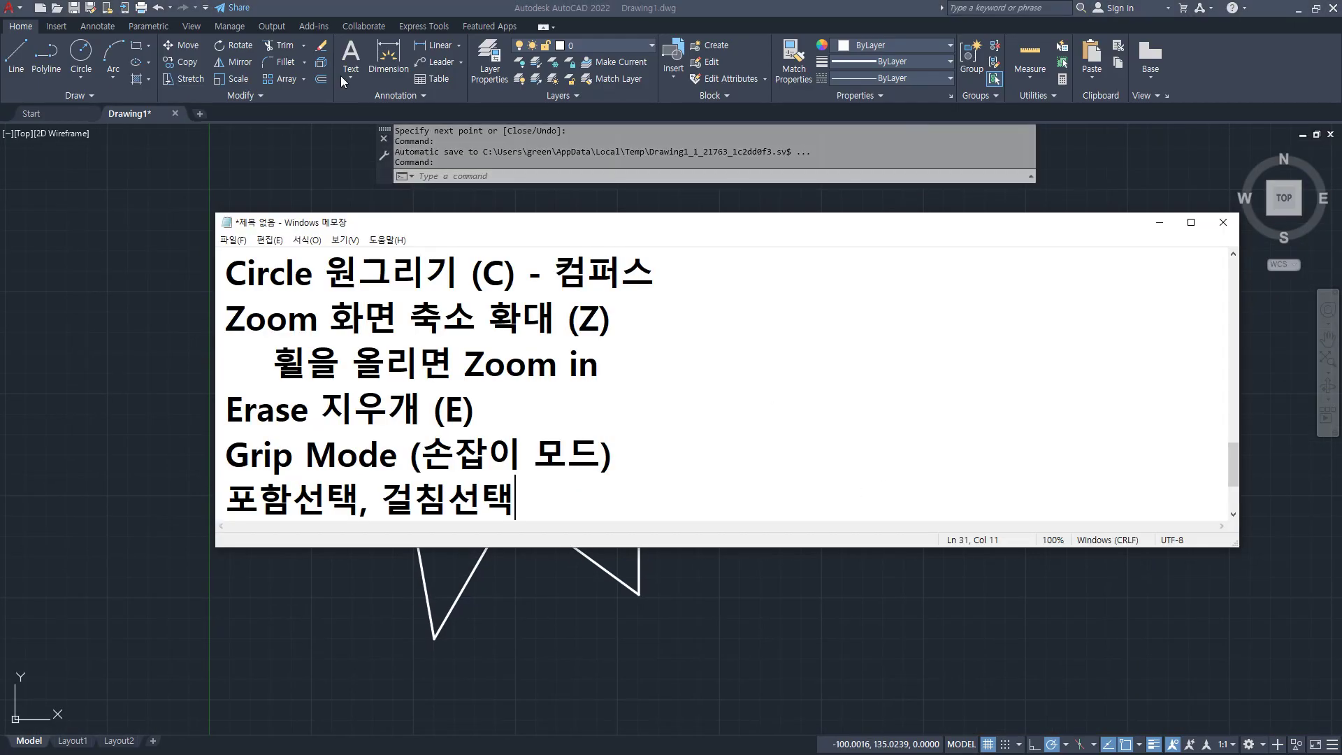
Insert "(Window select)" directly after 포함선택 in the last note line.
left_click_drag(220, 520, 552, 525)
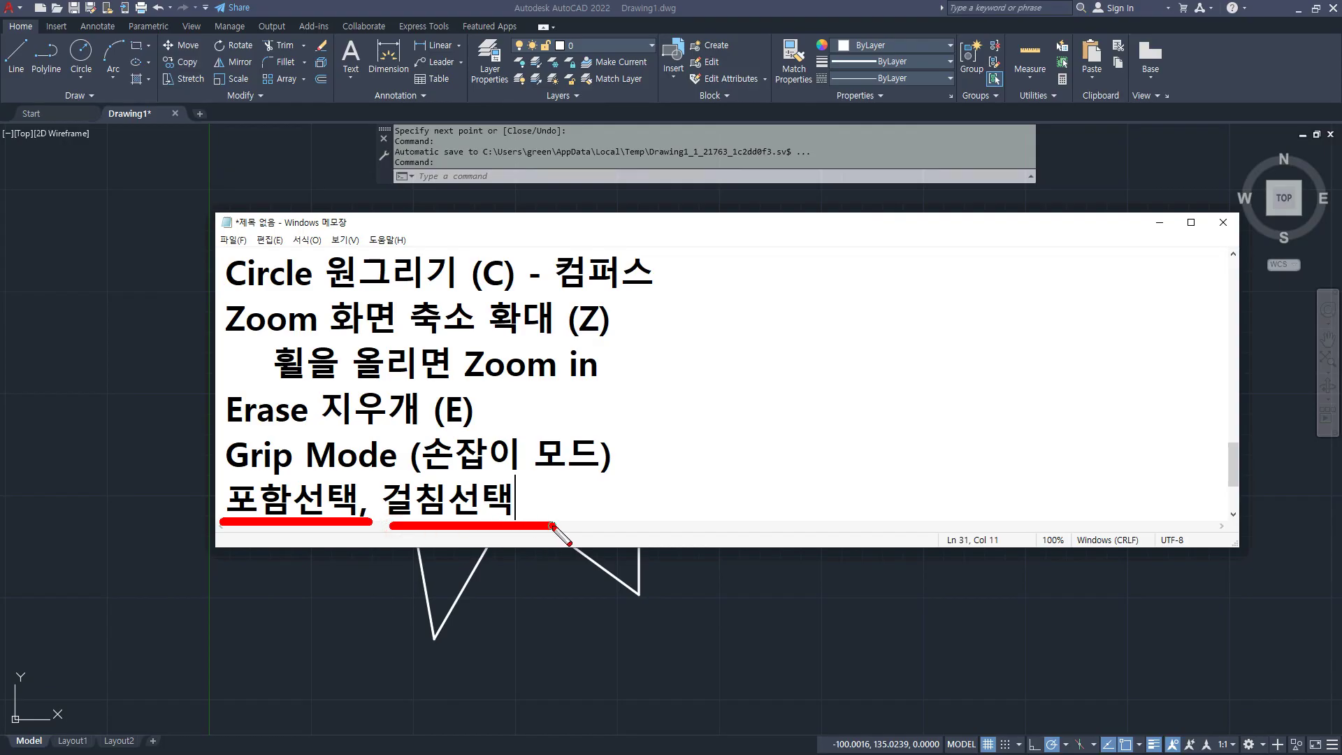
key("Escape")
key("Left")
key("Left")
key("Left")
key("Left")
key("Left")
key("Left")
type("(Windo")
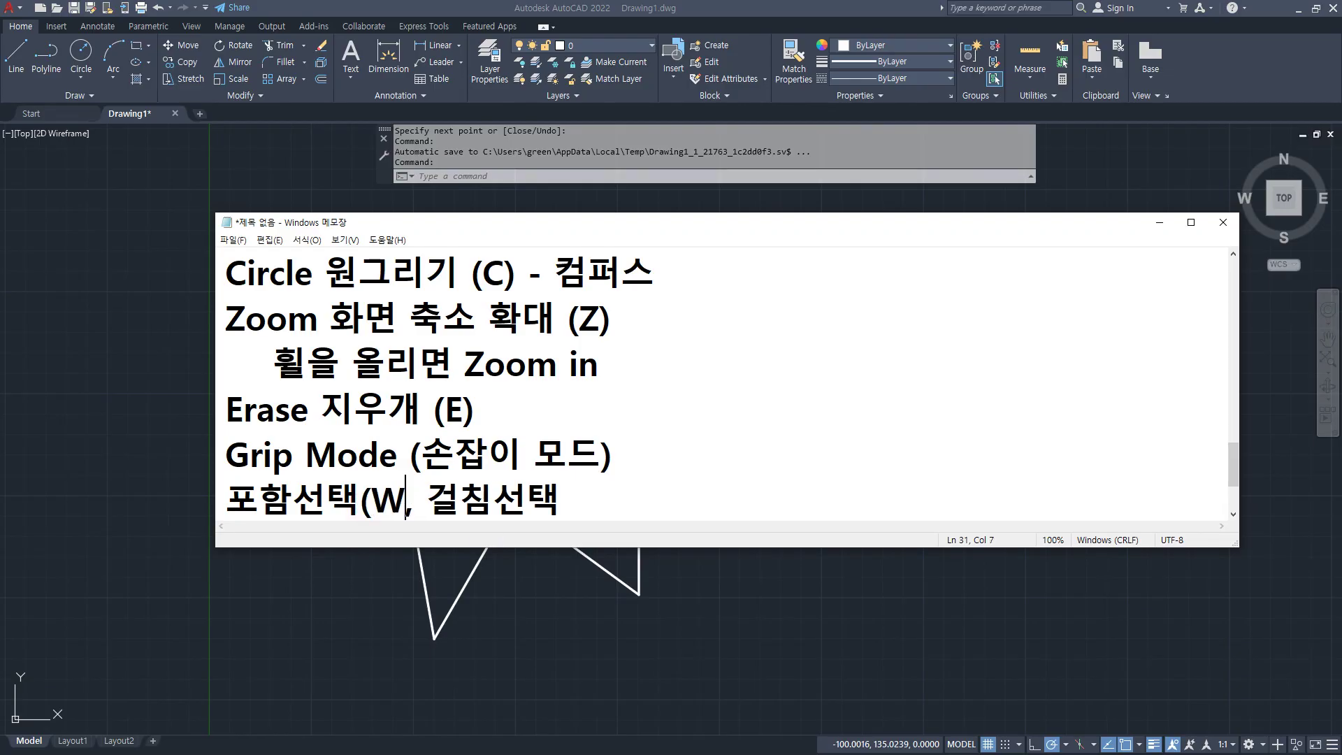
type("ws se")
key("BackSpace")
key("BackSpace")
key("BackSpace")
key("BackSpace")
type("select")
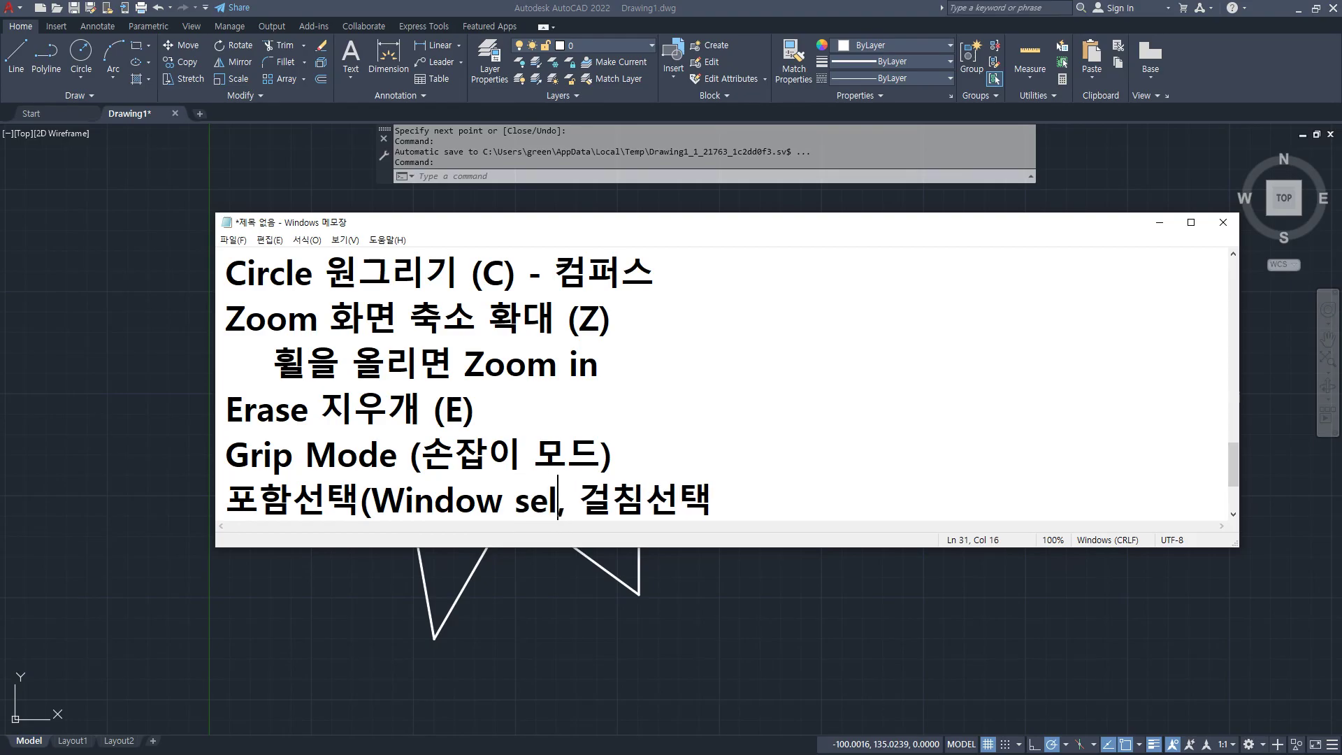
type(")")
Append "(cross select)" directly after 걸침선택 at the end of the same note line.
key("End")
type("(")
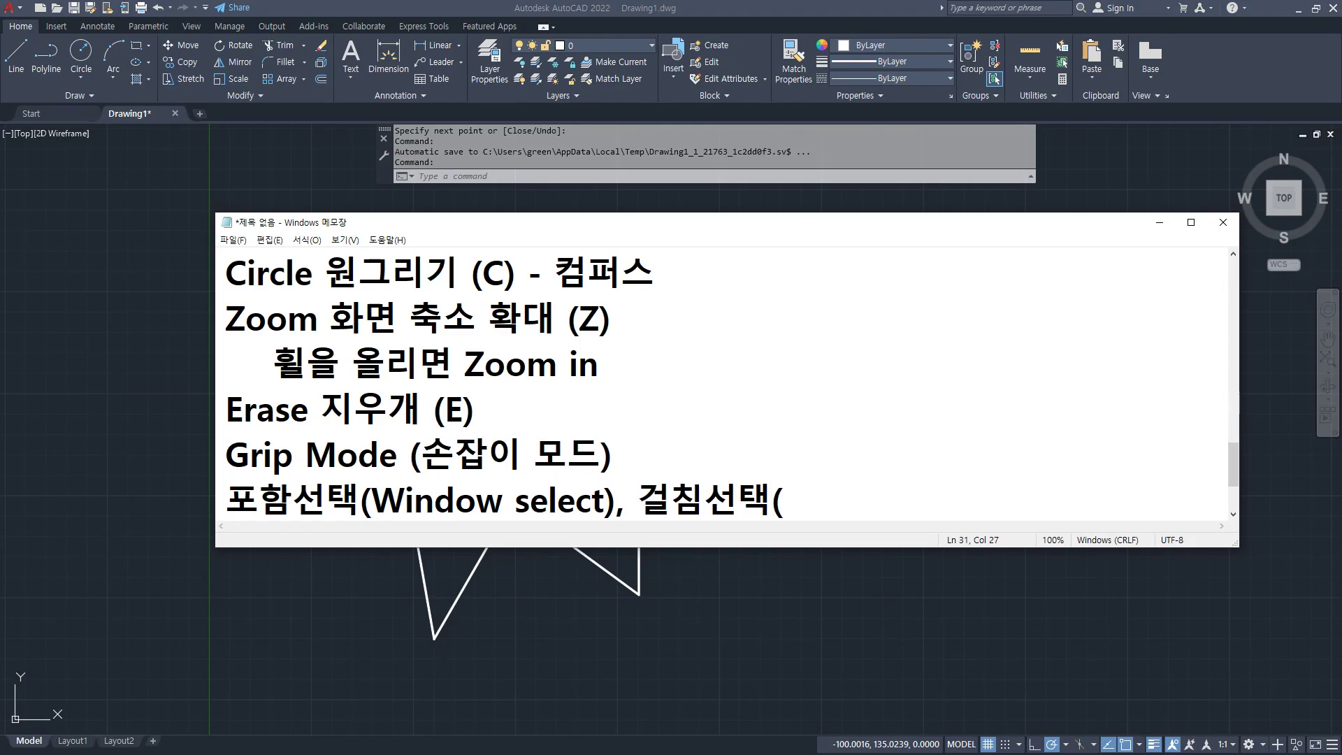
type("cross select()")
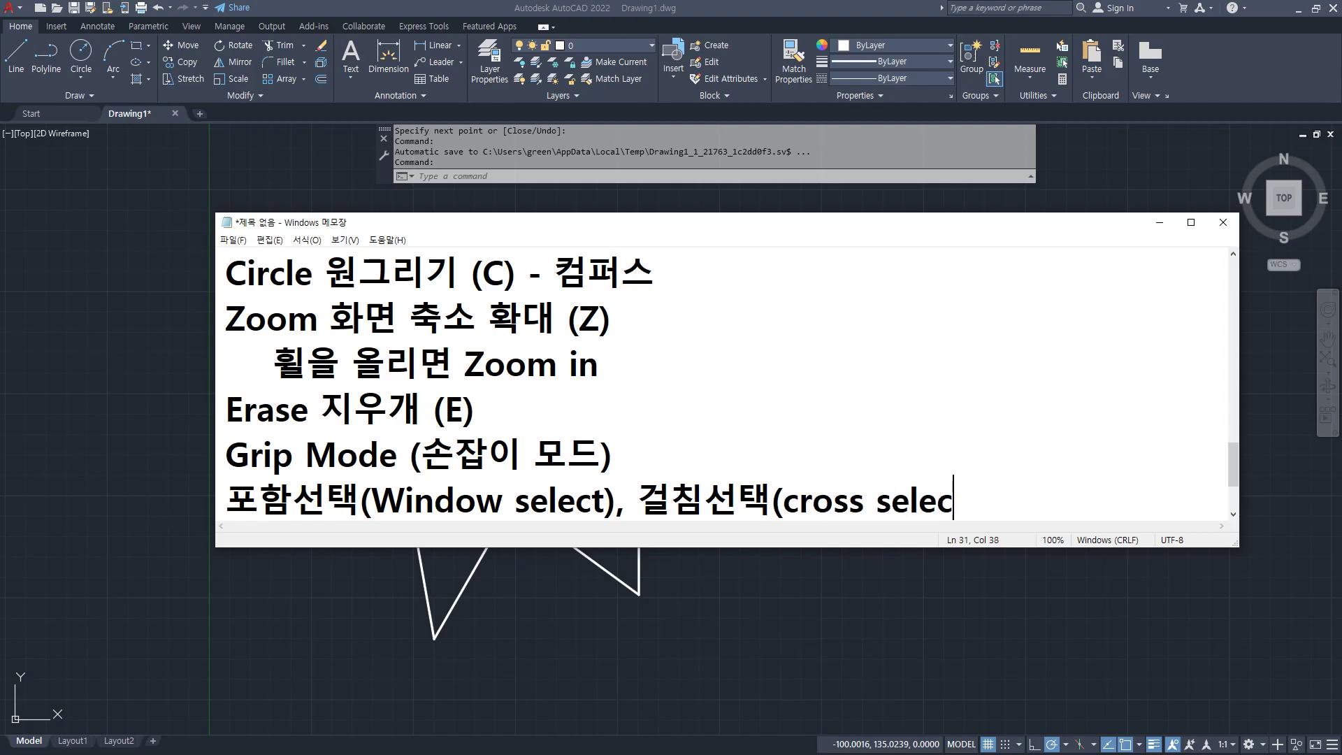
key("BackSpace")
key("BackSpace")
type(")")
Switch to AutoCAD and preview a crossing selection box from empty space above the zigzag over its left half.
left_click(508, 10)
left_click(419, 13)
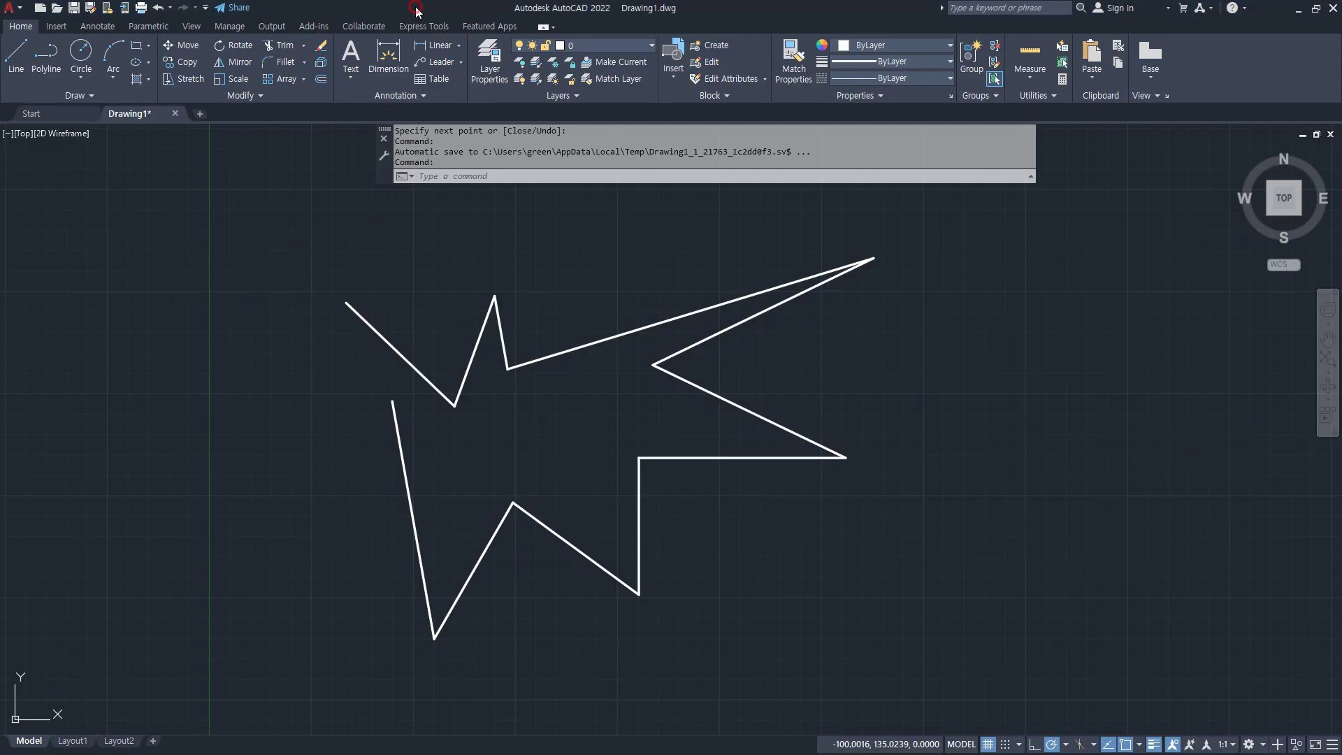
left_click(562, 230)
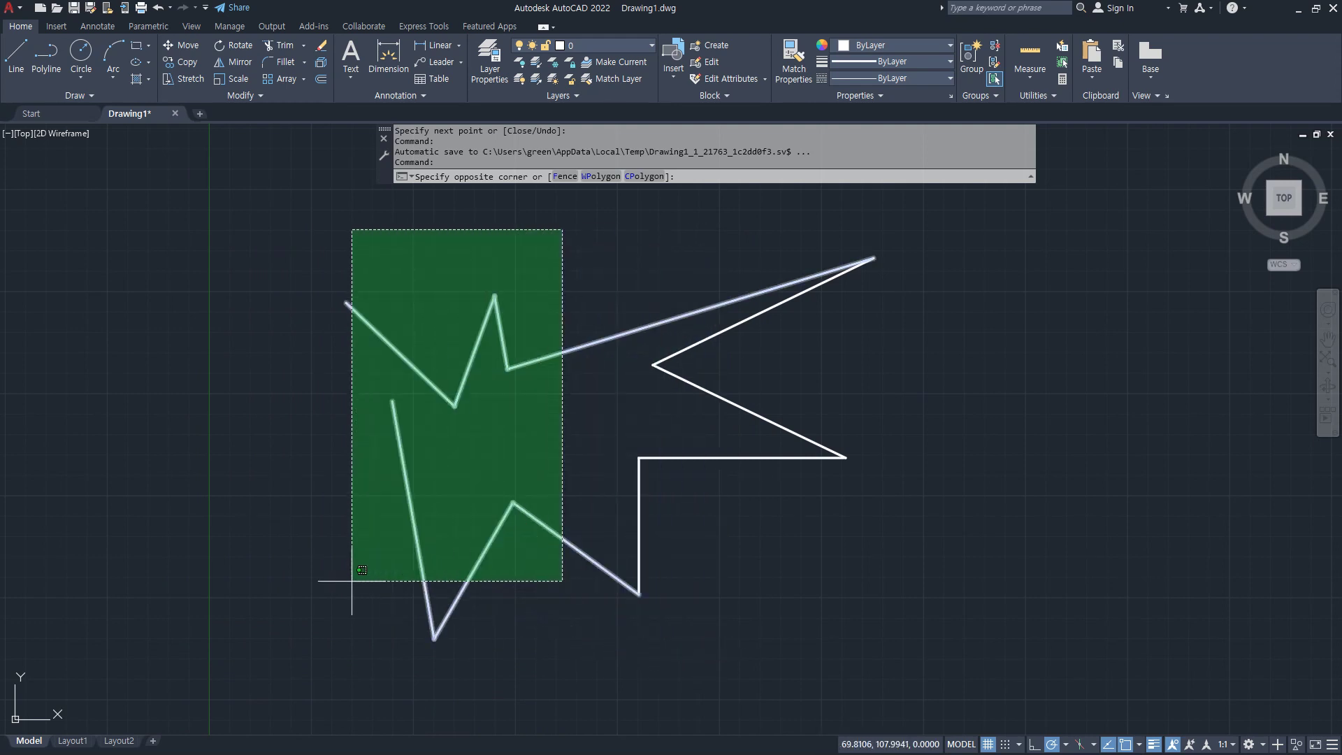
mouse_move(576, 234)
left_mouse_down()
mouse_move(558, 237)
mouse_move(627, 308)
mouse_move(803, 564)
mouse_move(779, 575)
left_mouse_up()
left_click(801, 533)
mouse_move(621, 267)
left_mouse_down()
mouse_move(787, 266)
mouse_move(797, 286)
left_mouse_up()
left_click(626, 204)
mouse_move(673, 178)
left_mouse_down()
mouse_move(731, 137)
mouse_move(734, 166)
left_mouse_up()
mouse_move(543, 216)
left_mouse_down()
mouse_move(554, 233)
mouse_move(444, 419)
mouse_move(465, 423)
left_mouse_up()
mouse_move(500, 254)
left_mouse_down()
mouse_move(392, 254)
mouse_move(385, 269)
left_mouse_up()
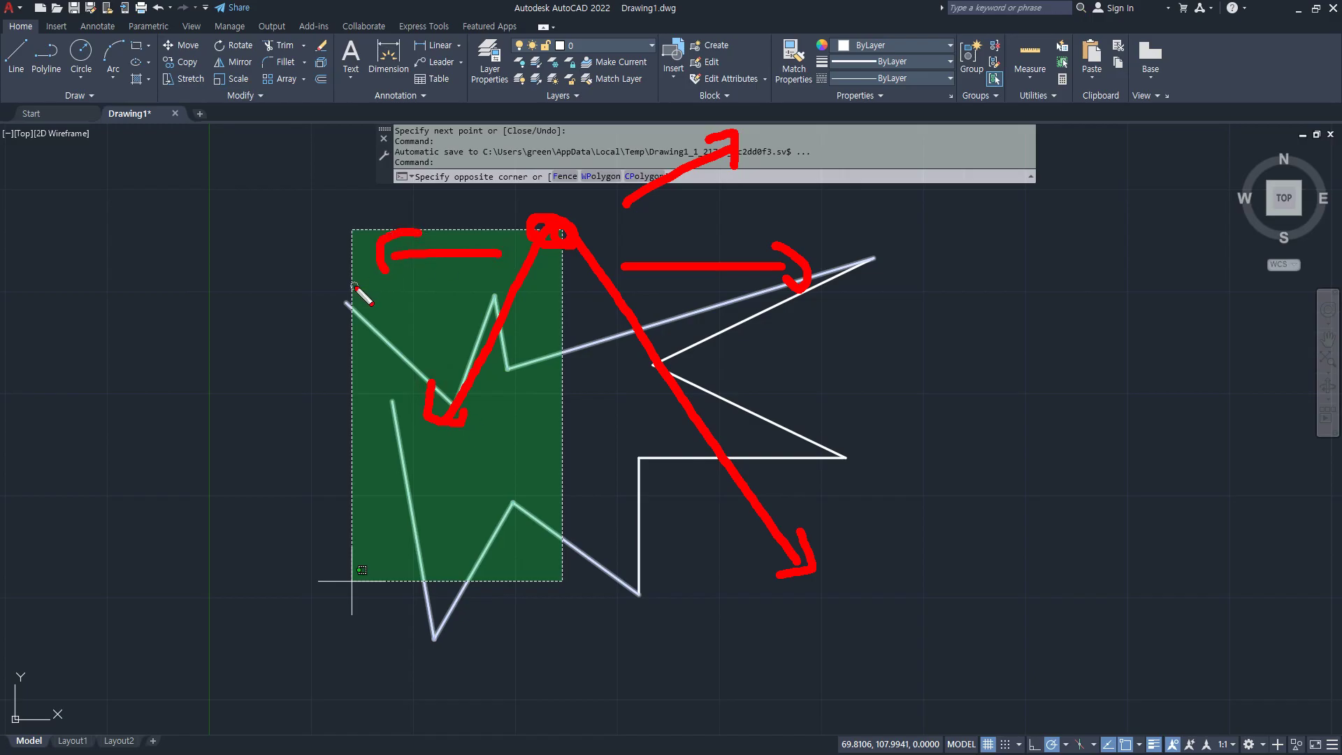
key("Escape")
Switch to Notepad and split the selection note so 걸침선택(cross select) starts its own line below 포함선택(Window select).
key("alt+Tab")
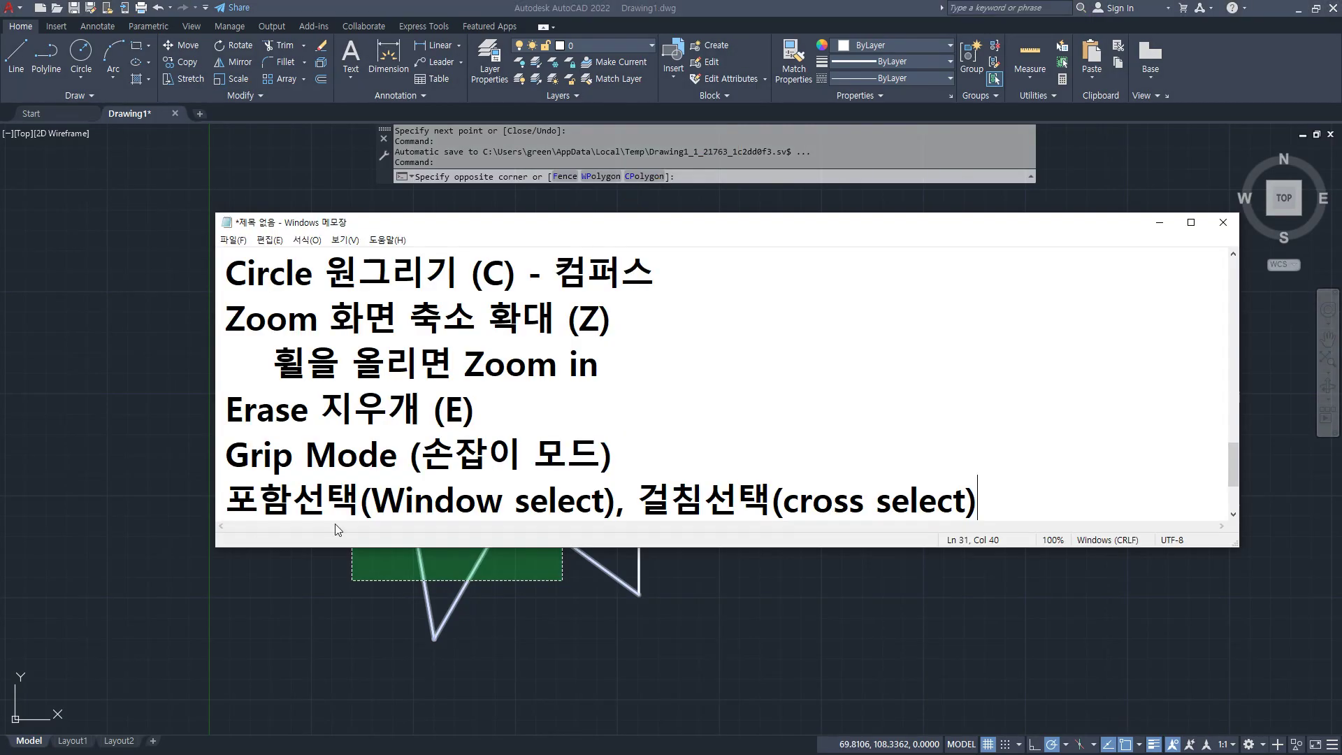
left_click(622, 497)
key("Delete")
key("Delete")
key("Return")
type("\\")
Remove the stray ₩ character in front of 걸침선택(cross select).
key("Up")
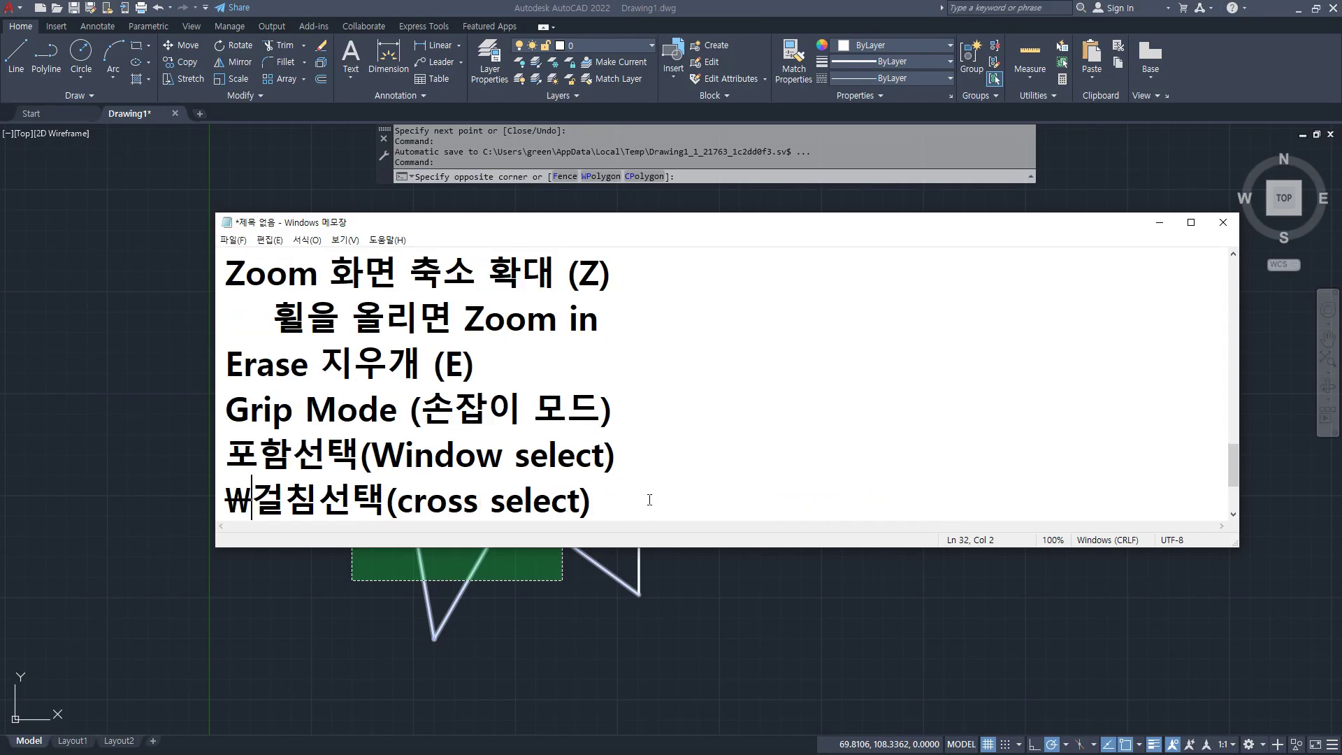
key("Page_Up")
key("Delete")
key("ctrl+z")
key("Down")
key("Down")
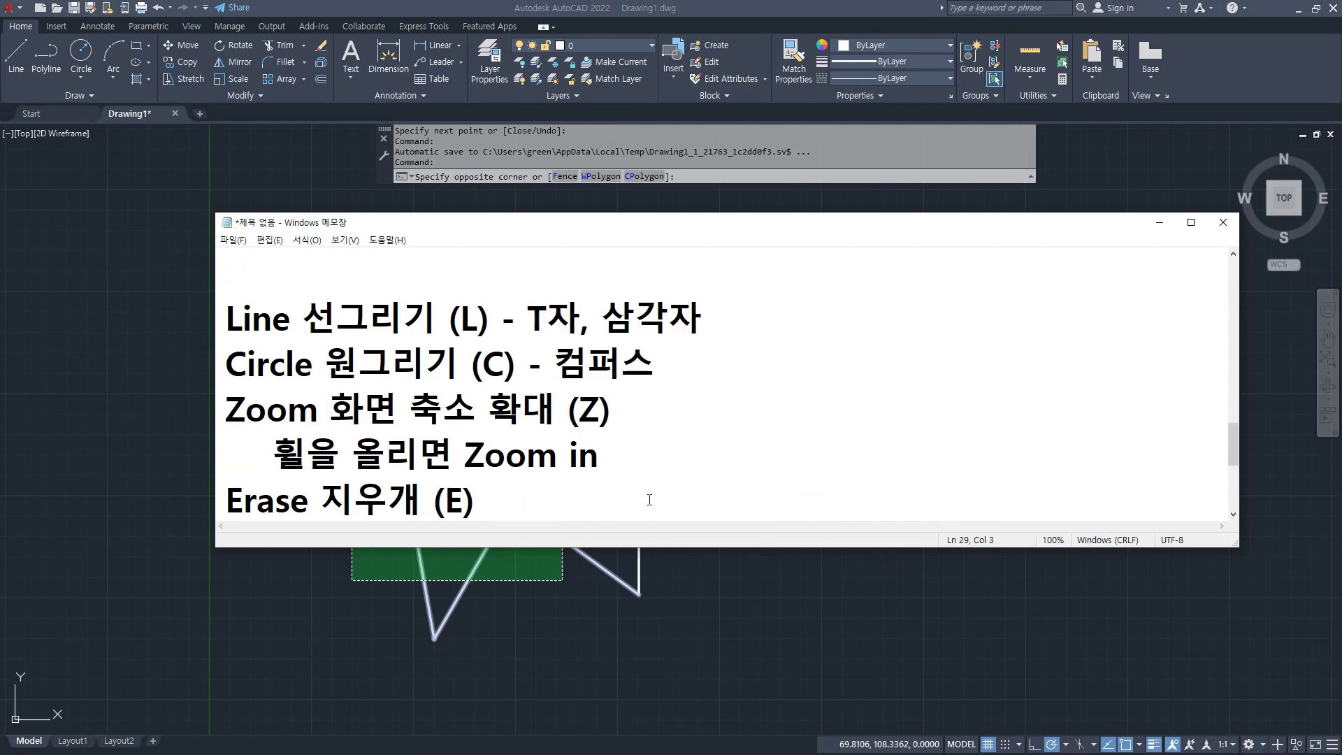
key("Down")
key("Down")
key("Down")
key("Down")
key("Down")
key("Down")
key("Up")
key("BackSpace")
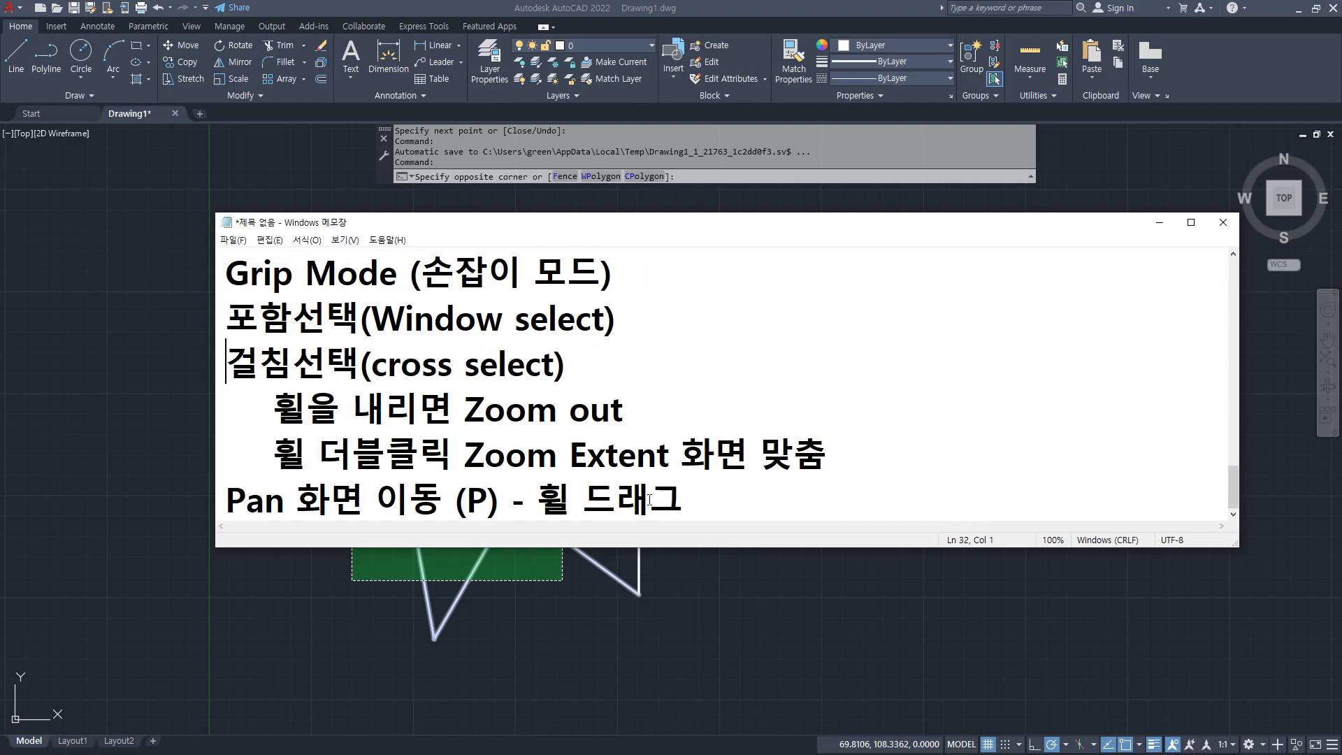
Append "빈공간 클릭 후 오른쪽 이동" to the 포함선택(Window select) line.
key("End")
type("빈공카")
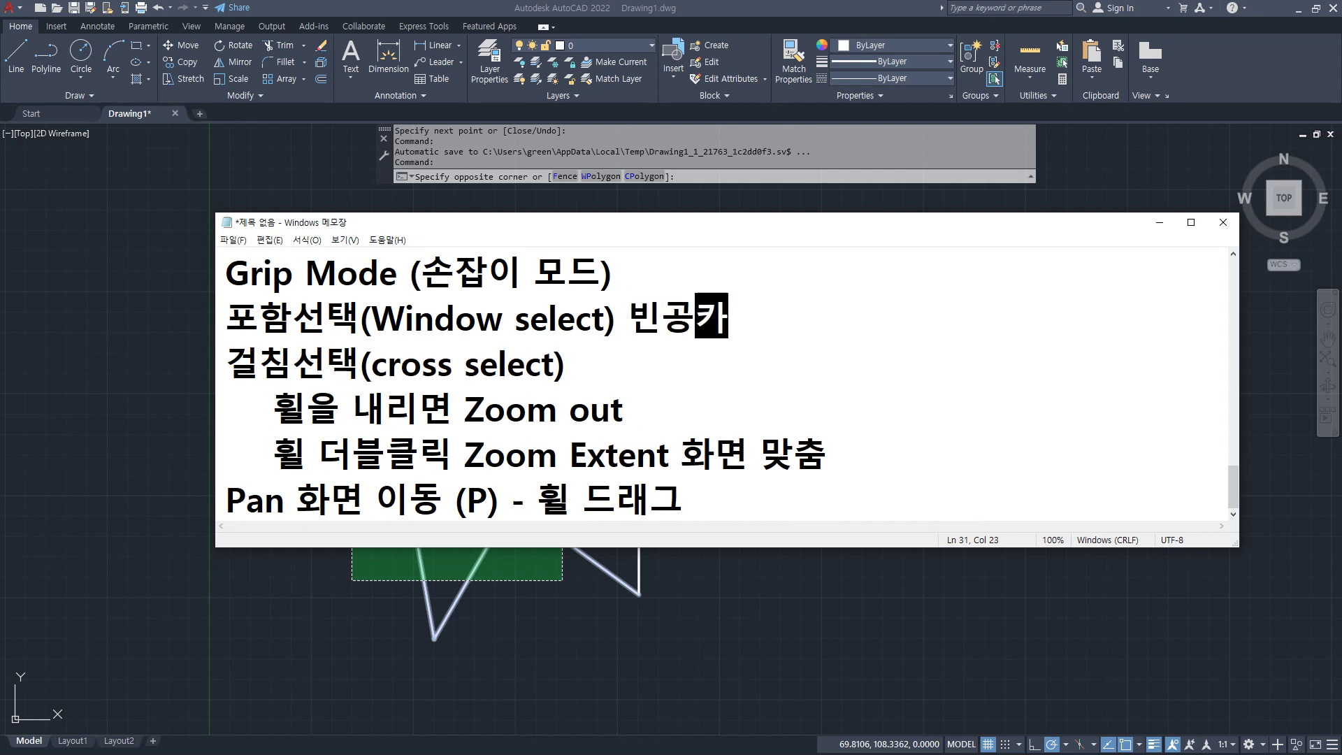
type(" 클릭 후")
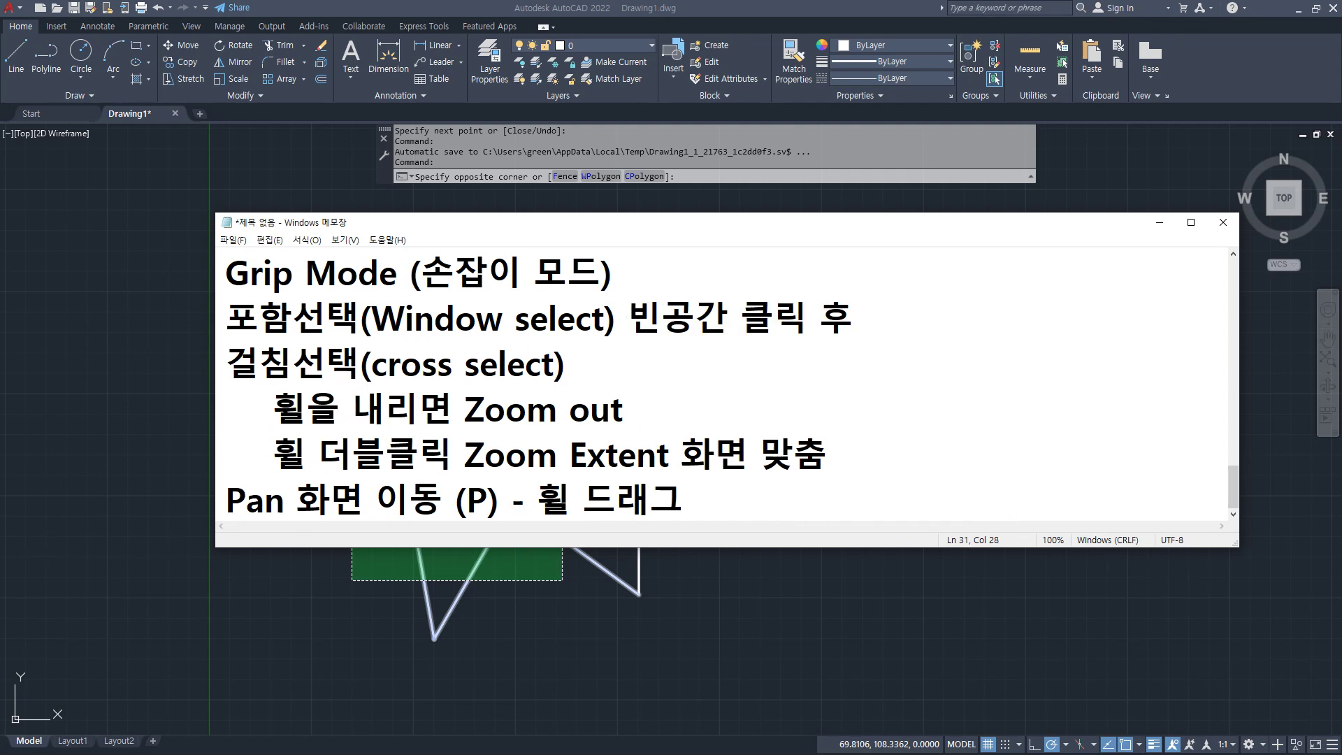
type(" 오른쪽")
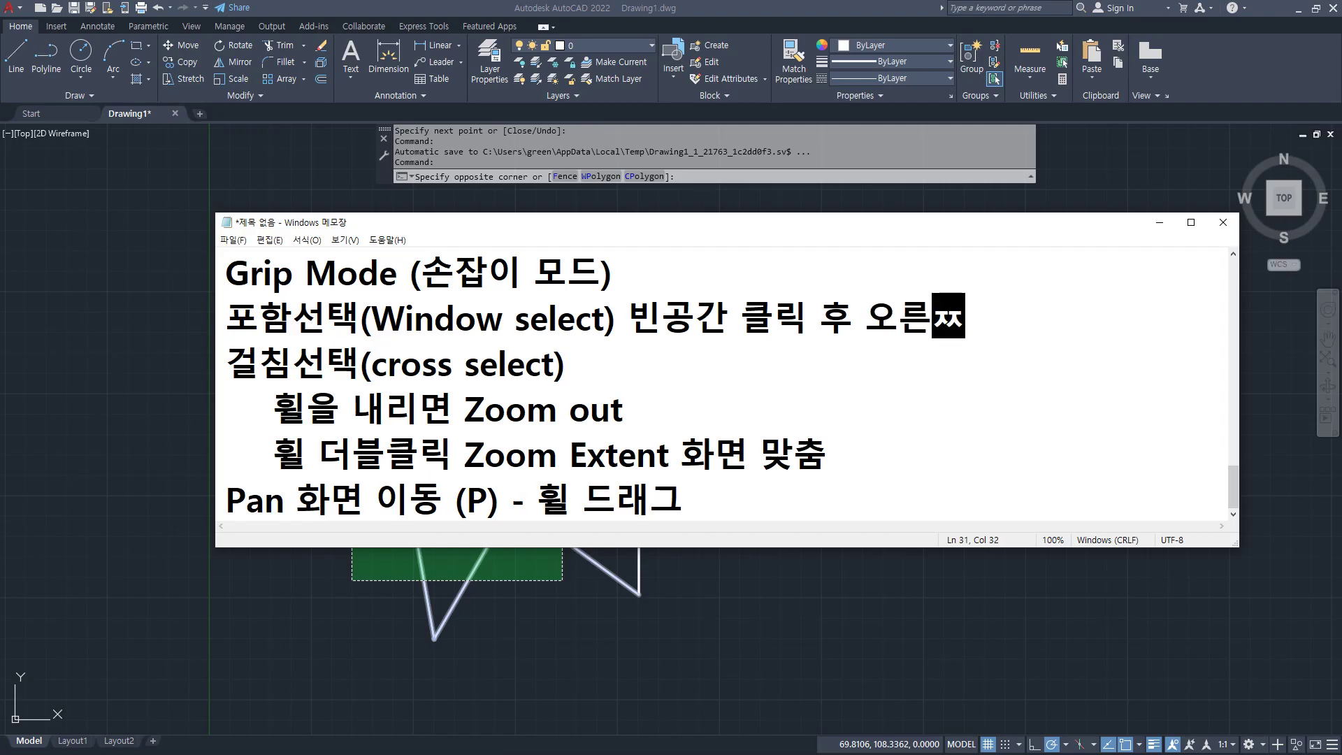
type(" 이동")
Append "빈 공간 클릭 후 왼쪽 이동" to the 걸침선택(cross select) line.
key("Down")
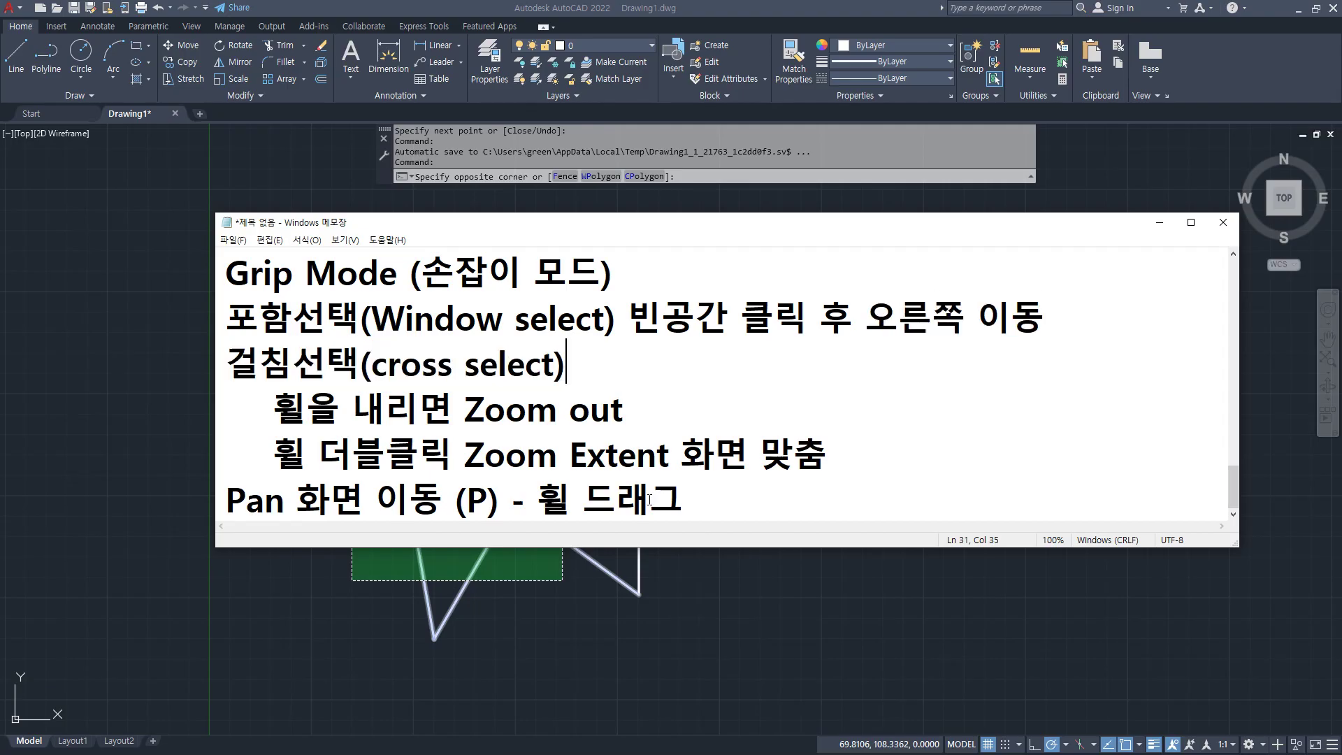
type("빈 공간 ")
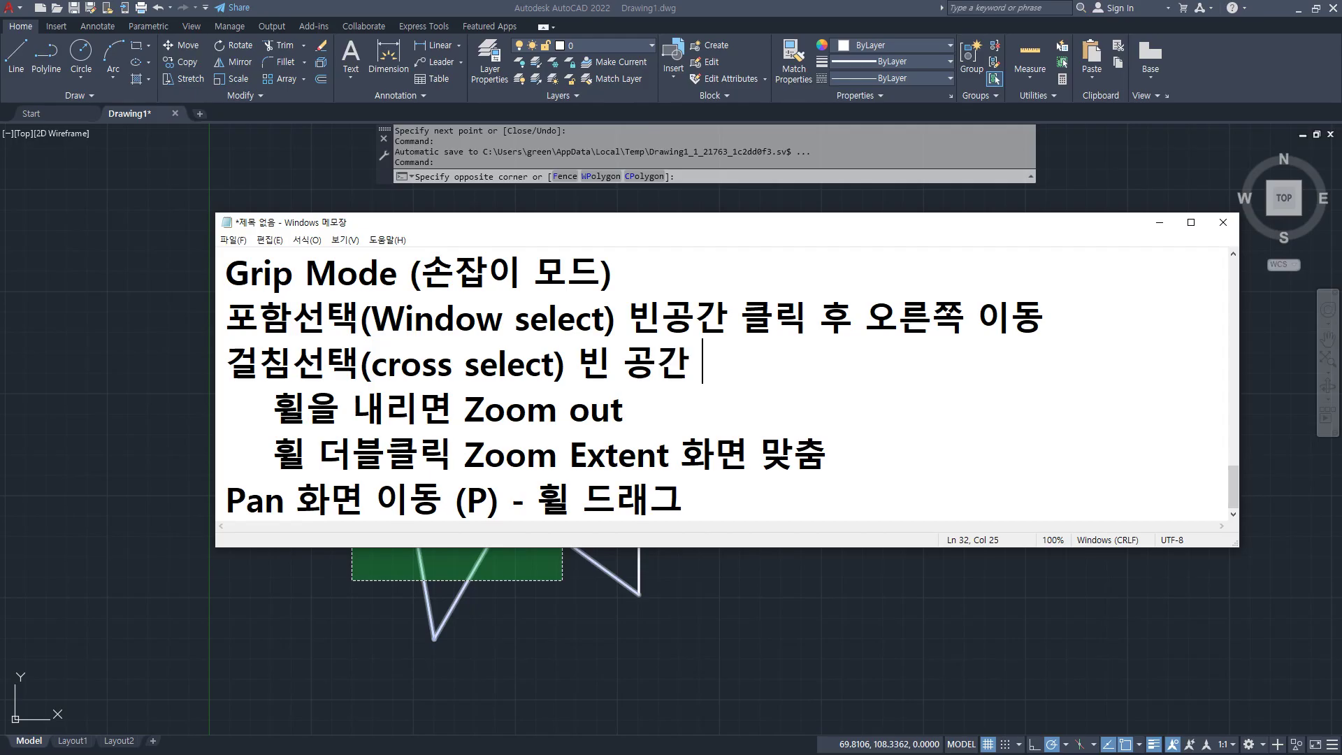
type("클ㄹ릭 후 왼")
key("shift+F10")
key("Escape")
type("쪽 이동")
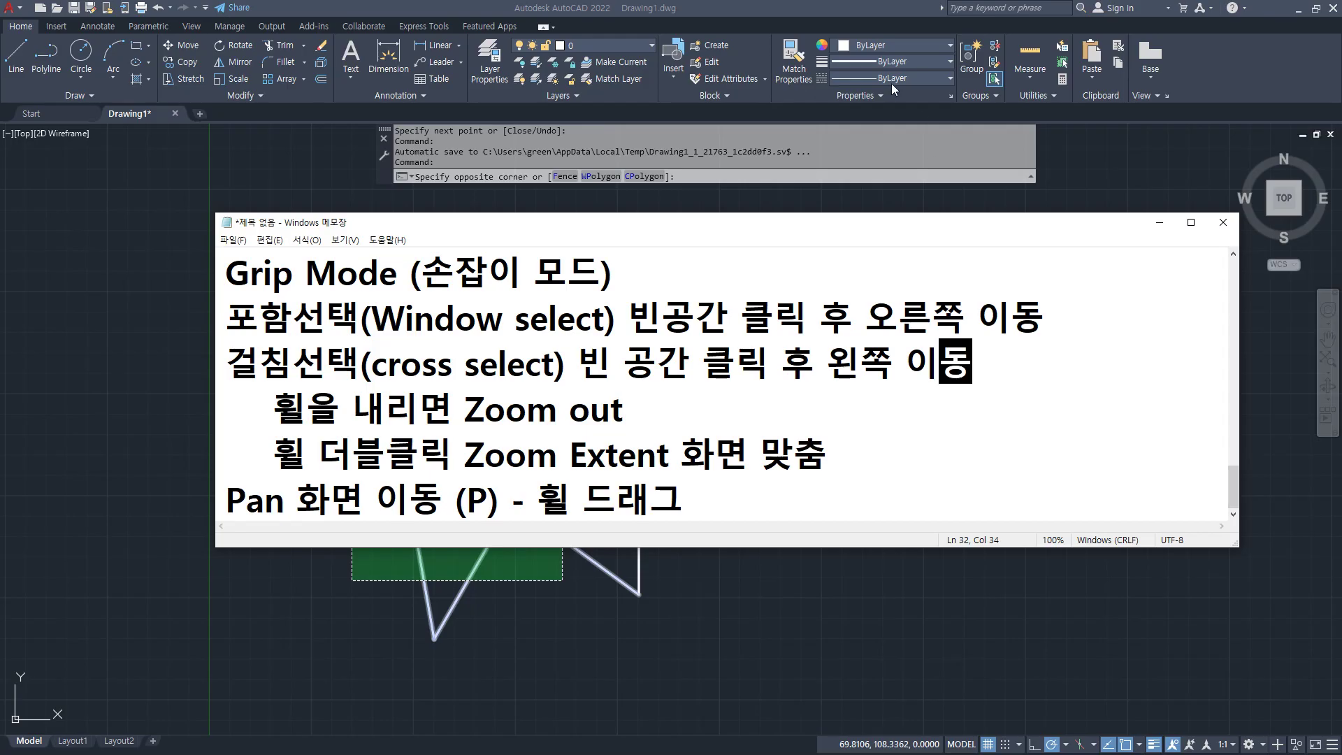
Switch to AutoCAD, window-select the three fully enclosed segments on the zigzag's right side, and clear the selection.
left_click(723, 6)
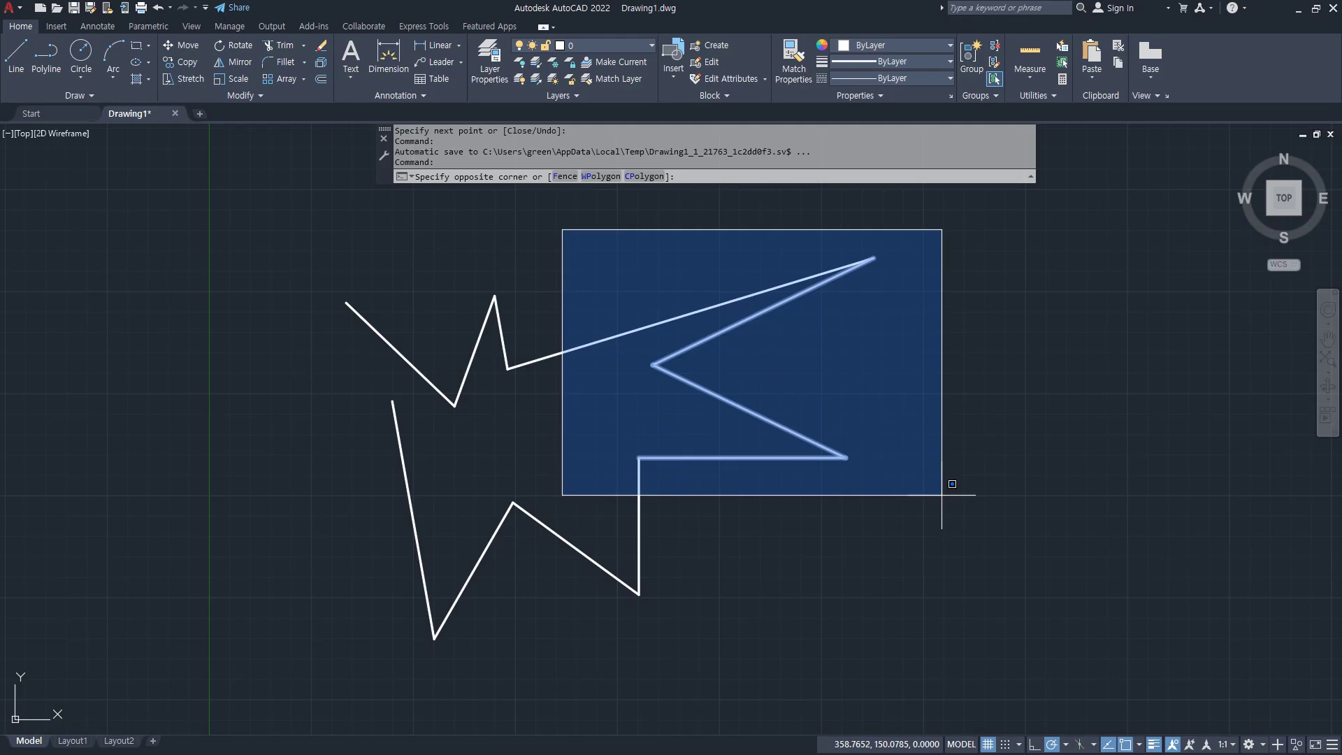
mouse_move(927, 238)
left_mouse_down()
mouse_move(928, 209)
mouse_move(587, 222)
mouse_move(554, 466)
mouse_move(878, 531)
mouse_move(947, 246)
mouse_move(939, 228)
left_mouse_up()
left_click_drag(841, 249, 502, 358)
left_click_drag(567, 276, 563, 416)
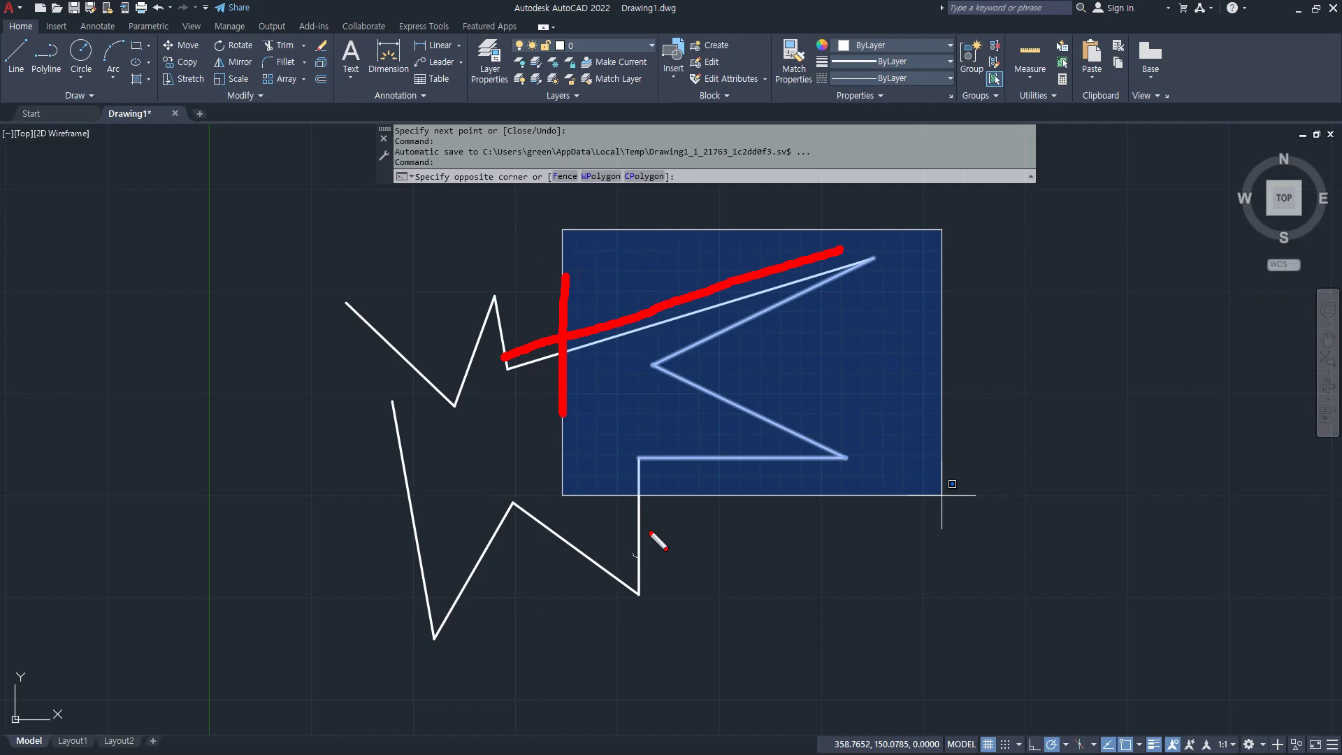
left_click_drag(637, 454, 631, 580)
left_click_drag(604, 493, 745, 494)
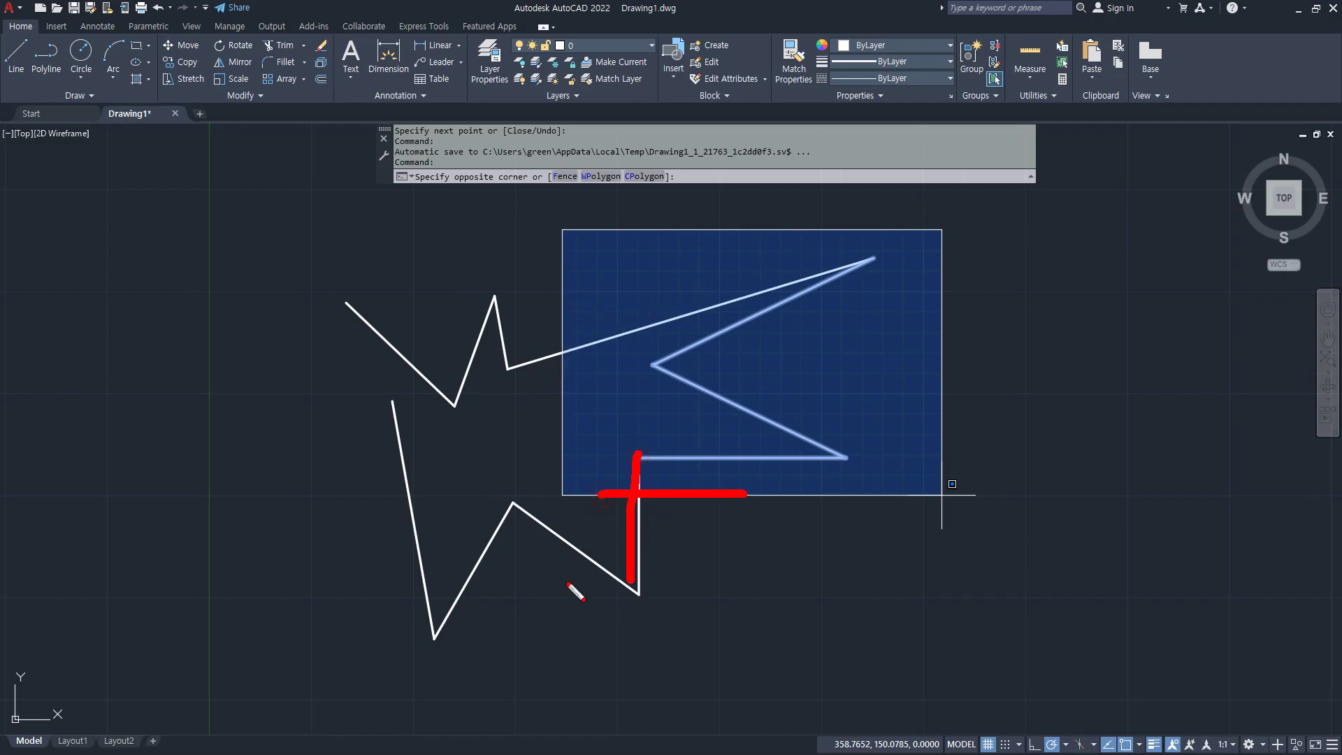
mouse_move(637, 460)
left_mouse_down()
mouse_move(835, 458)
mouse_move(683, 381)
mouse_move(692, 354)
mouse_move(867, 261)
left_mouse_up()
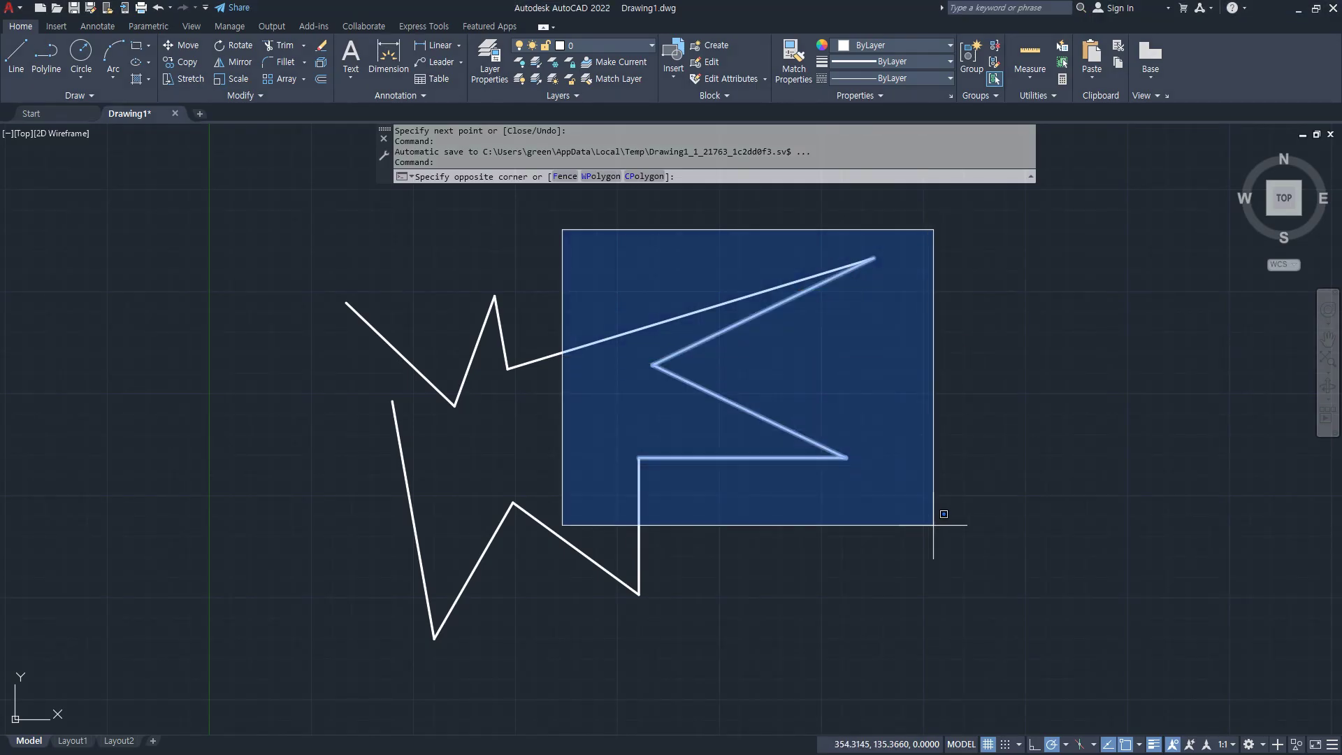
left_click(963, 493)
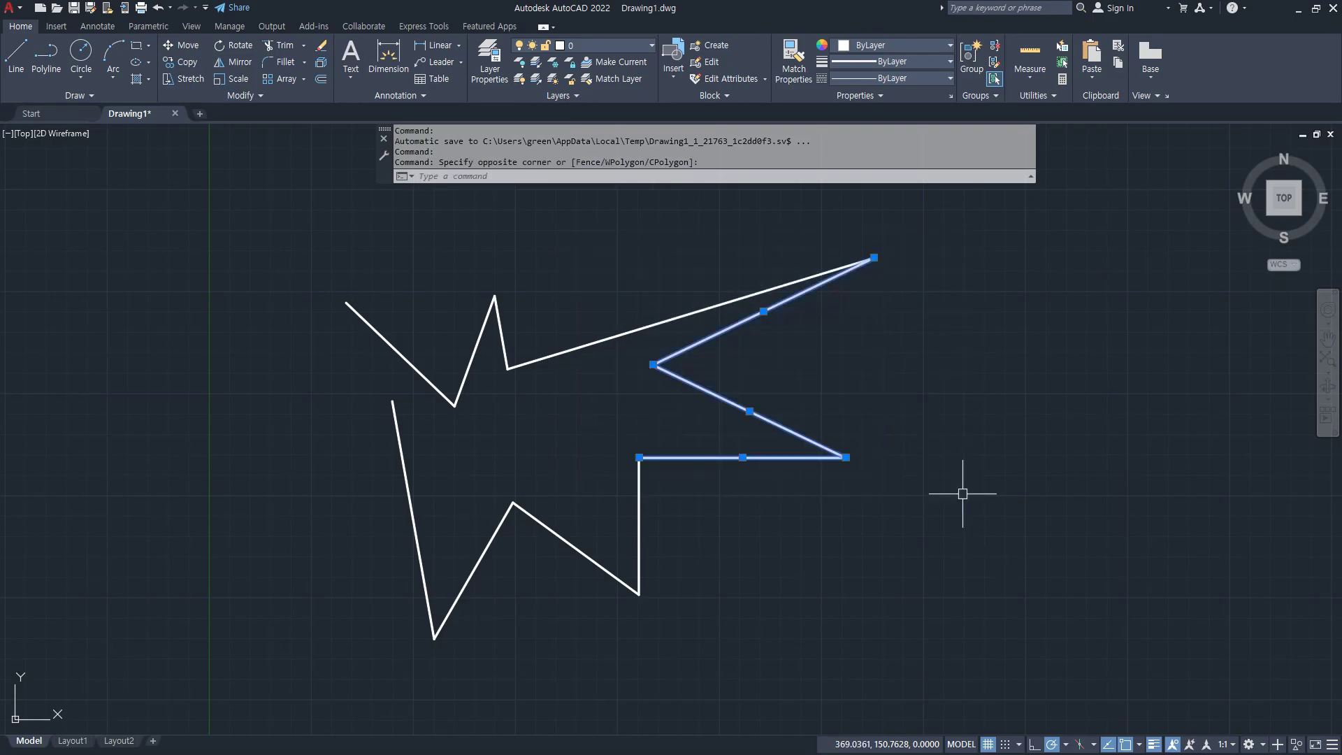
key("Escape")
key("Escape")
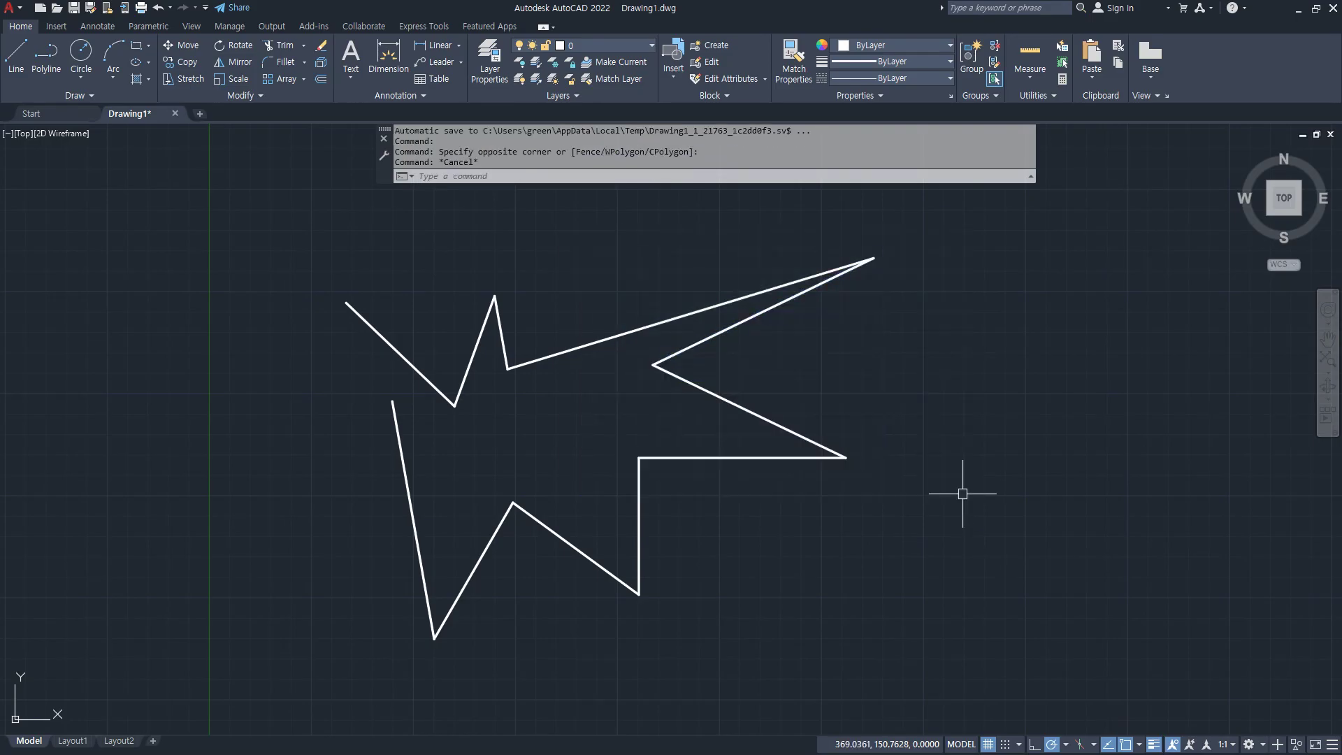
Select all the zigzag segments with one crossing selection box and delete them.
left_click(732, 234)
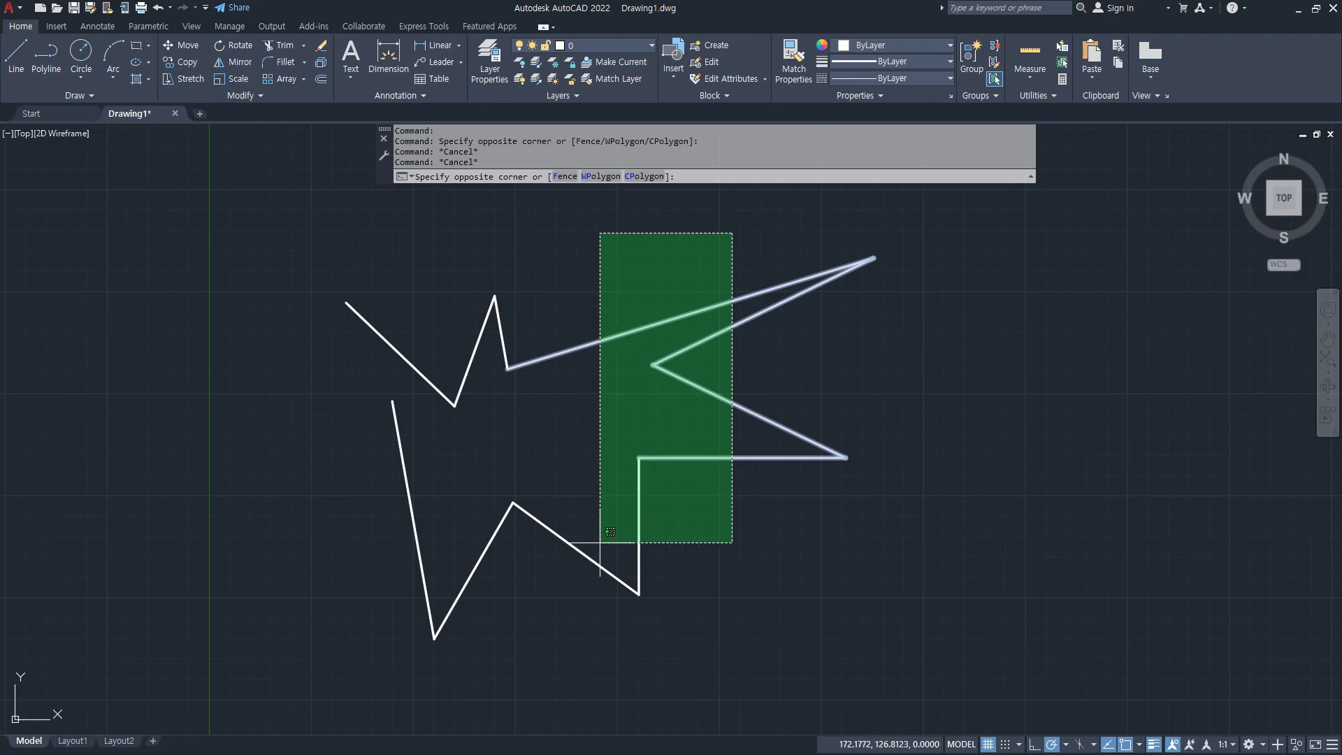
mouse_move(750, 287)
left_mouse_down()
mouse_move(686, 307)
mouse_move(690, 345)
left_mouse_up()
left_click_drag(706, 392, 748, 413)
left_click_drag(761, 459, 686, 459)
mouse_move(641, 523)
left_mouse_down()
mouse_move(646, 581)
mouse_move(565, 540)
left_mouse_up()
left_click_drag(480, 565, 463, 606)
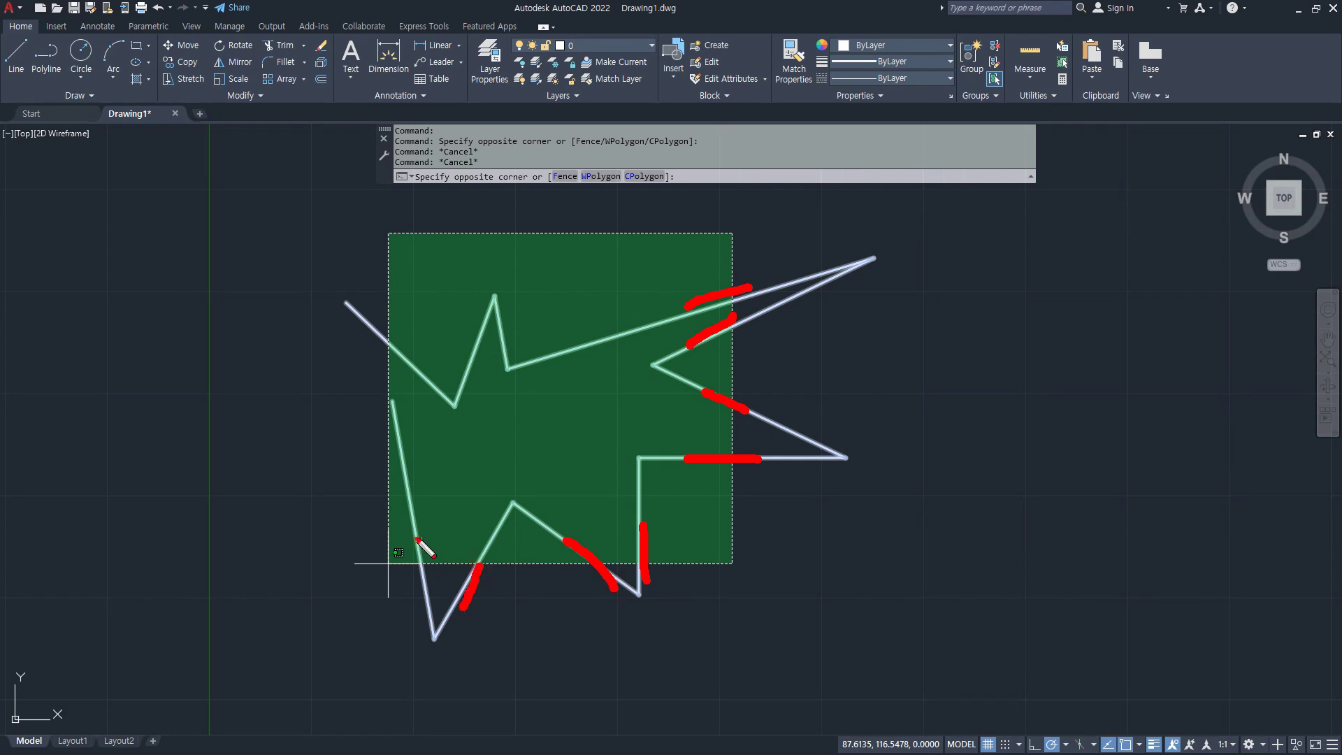
left_click_drag(418, 537, 430, 607)
left_click_drag(373, 337, 413, 388)
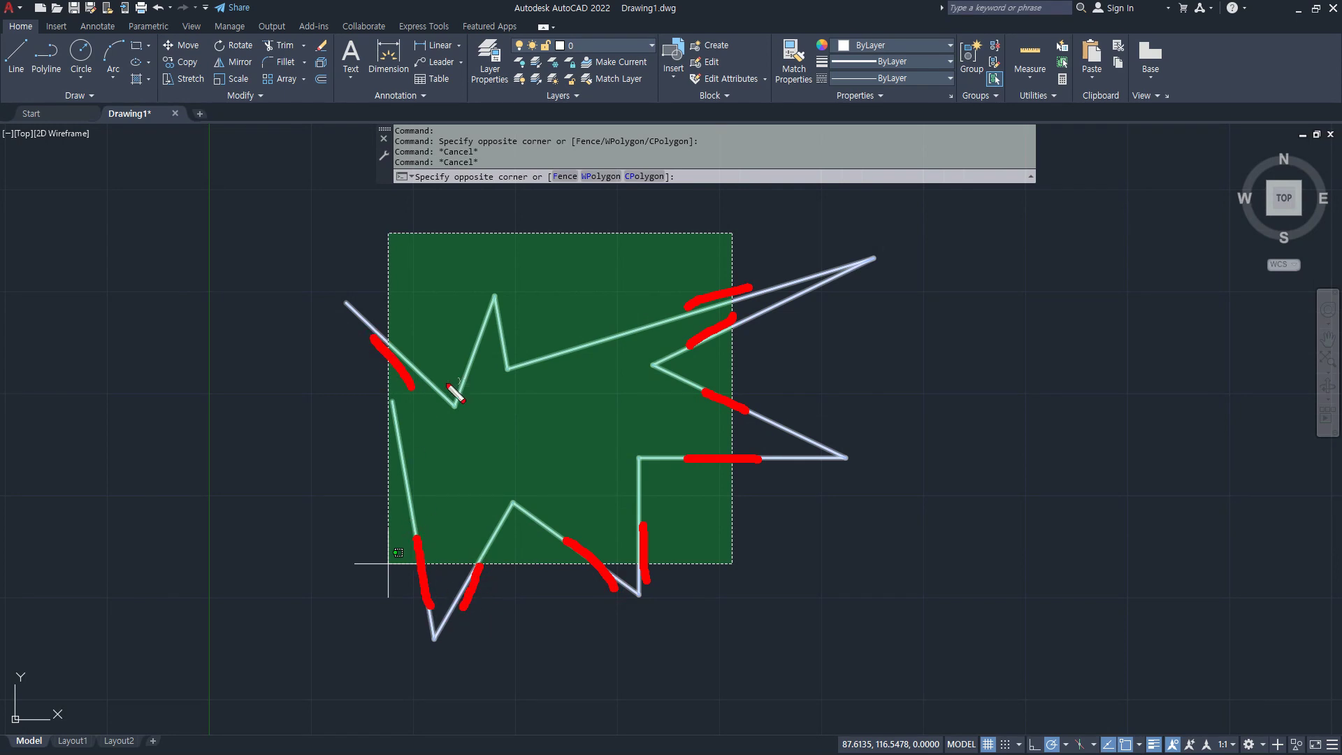
mouse_move(456, 409)
left_mouse_down()
mouse_move(486, 287)
mouse_move(523, 375)
left_mouse_up()
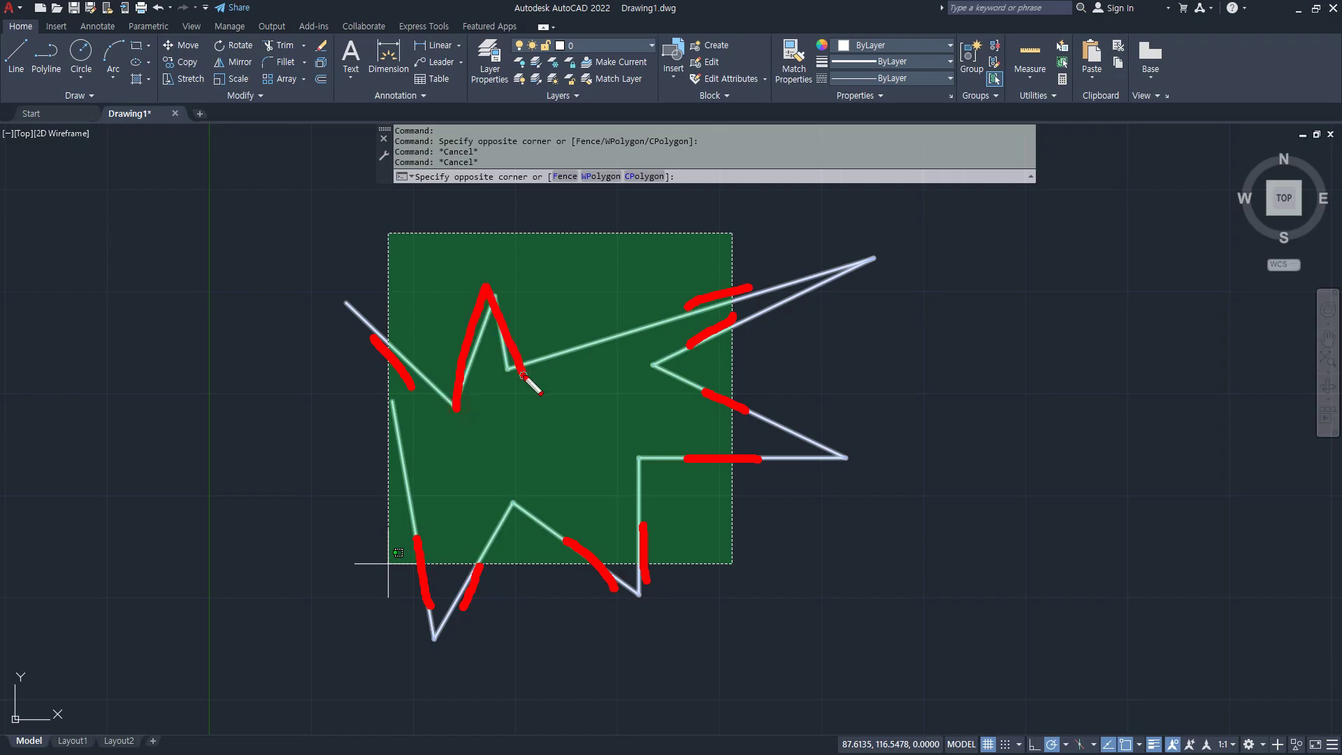
key("Escape")
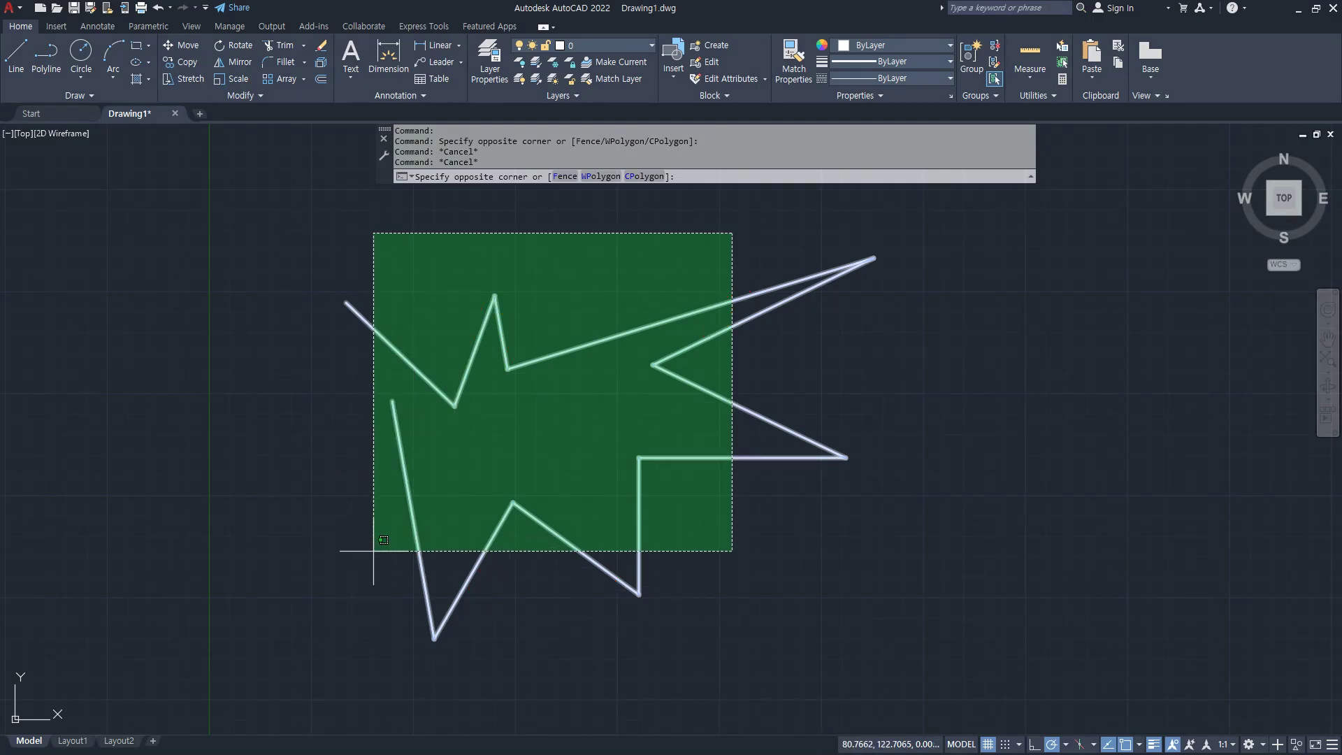
left_click(374, 552)
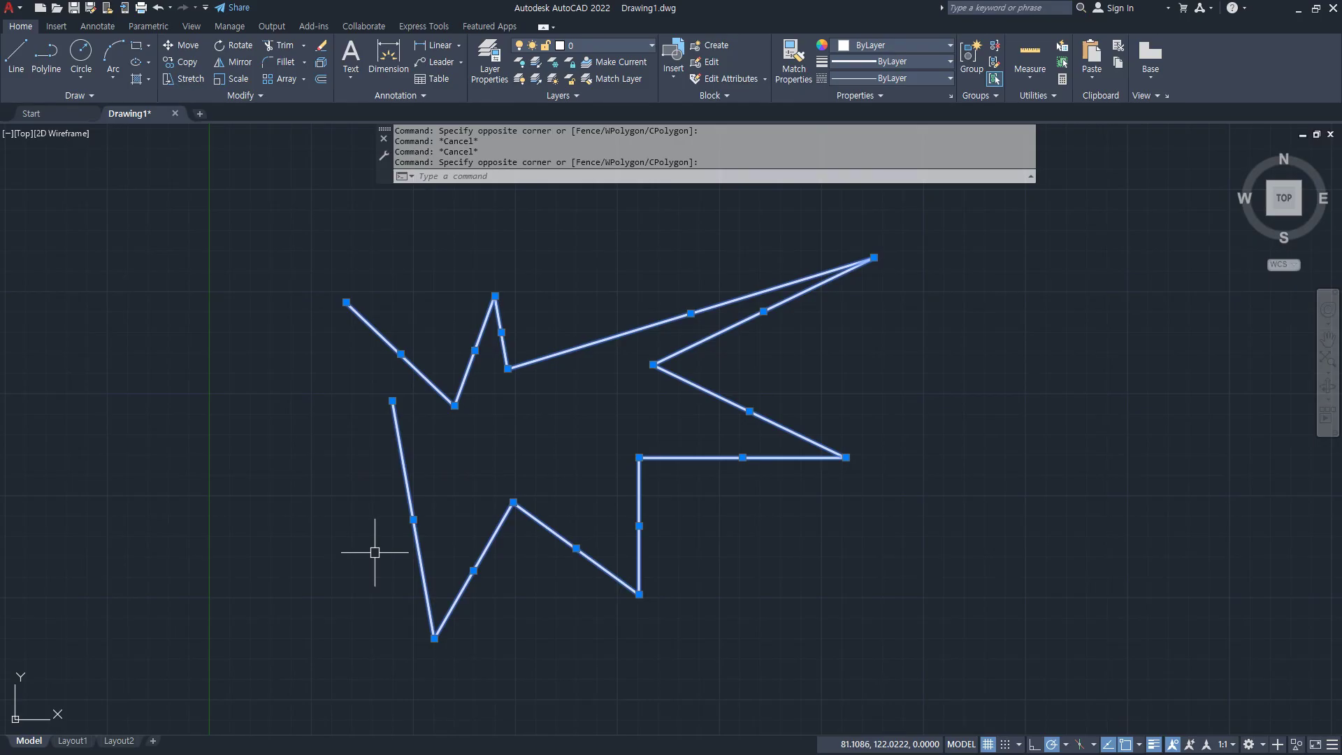
key("Delete")
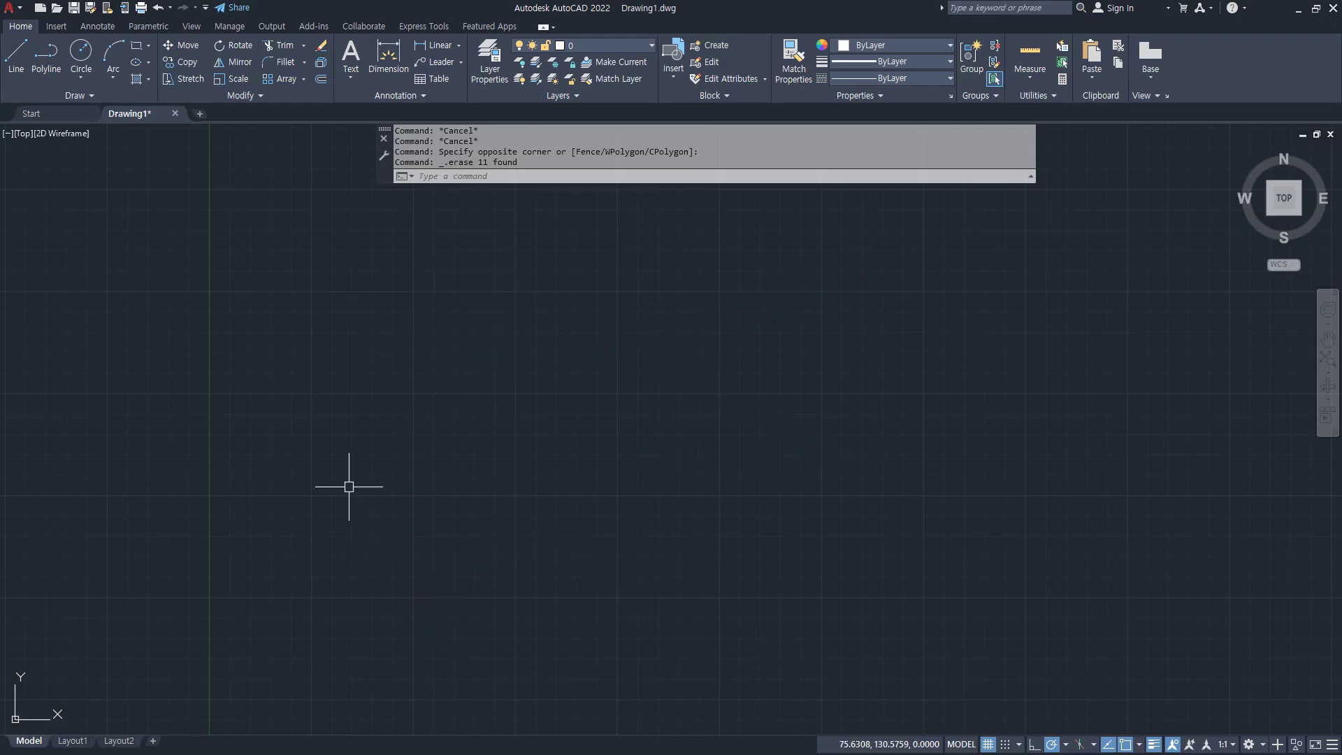
Draw two connected line segments forming a V shape in the empty drawing area.
middle_click(339, 401)
middle_click(339, 401)
left_click(567, 179)
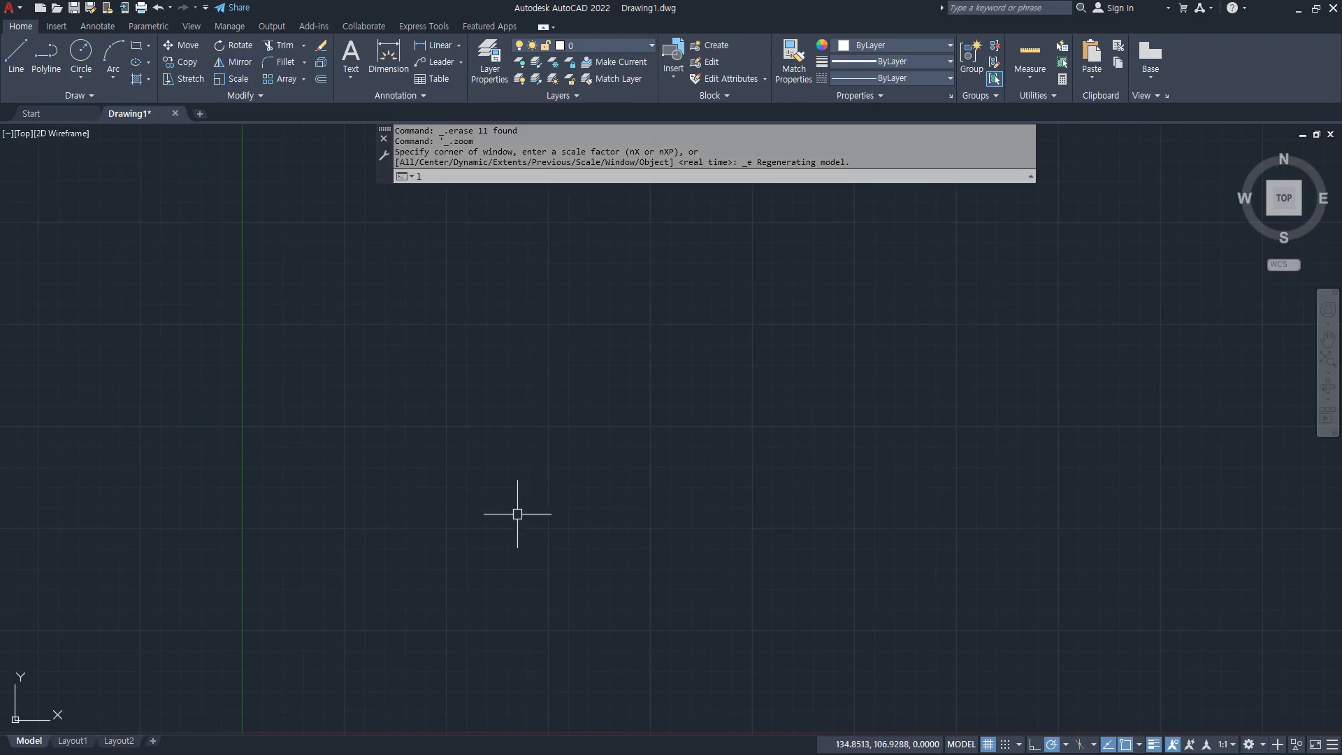
type("l")
key("Return")
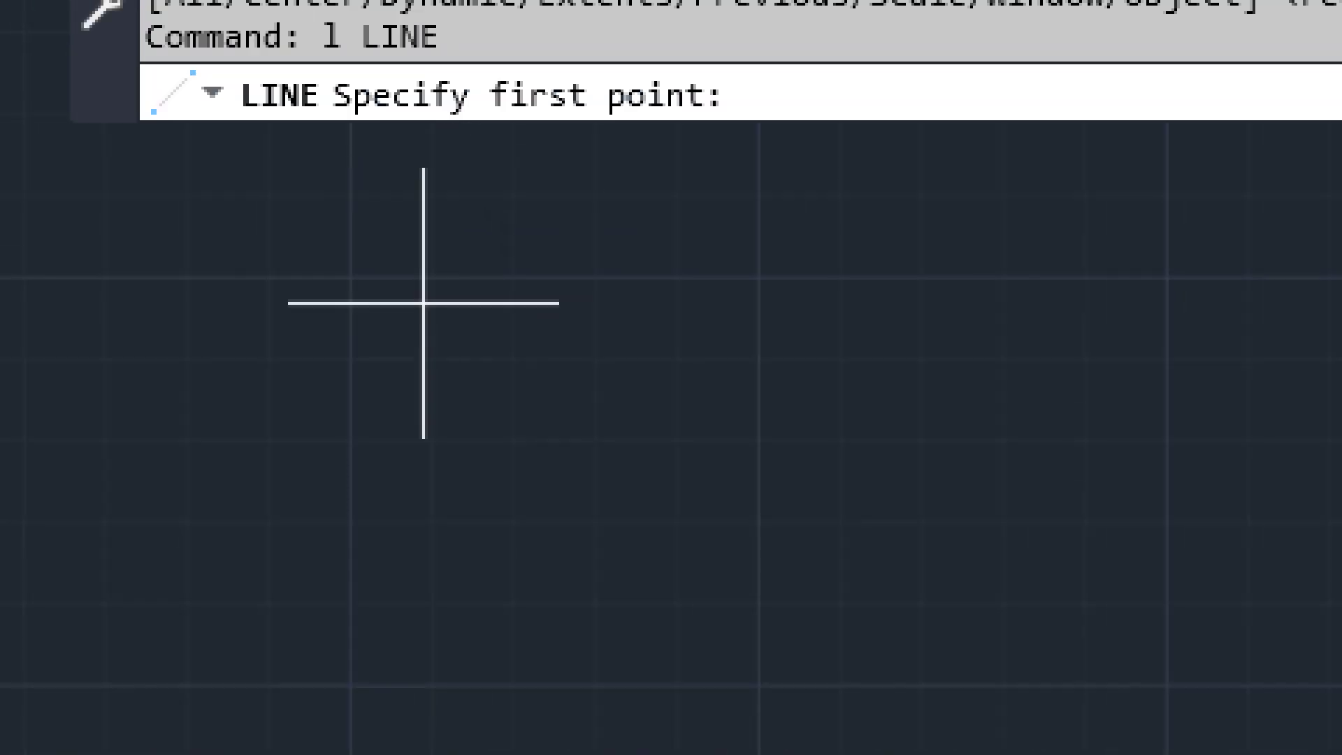
left_click(478, 491)
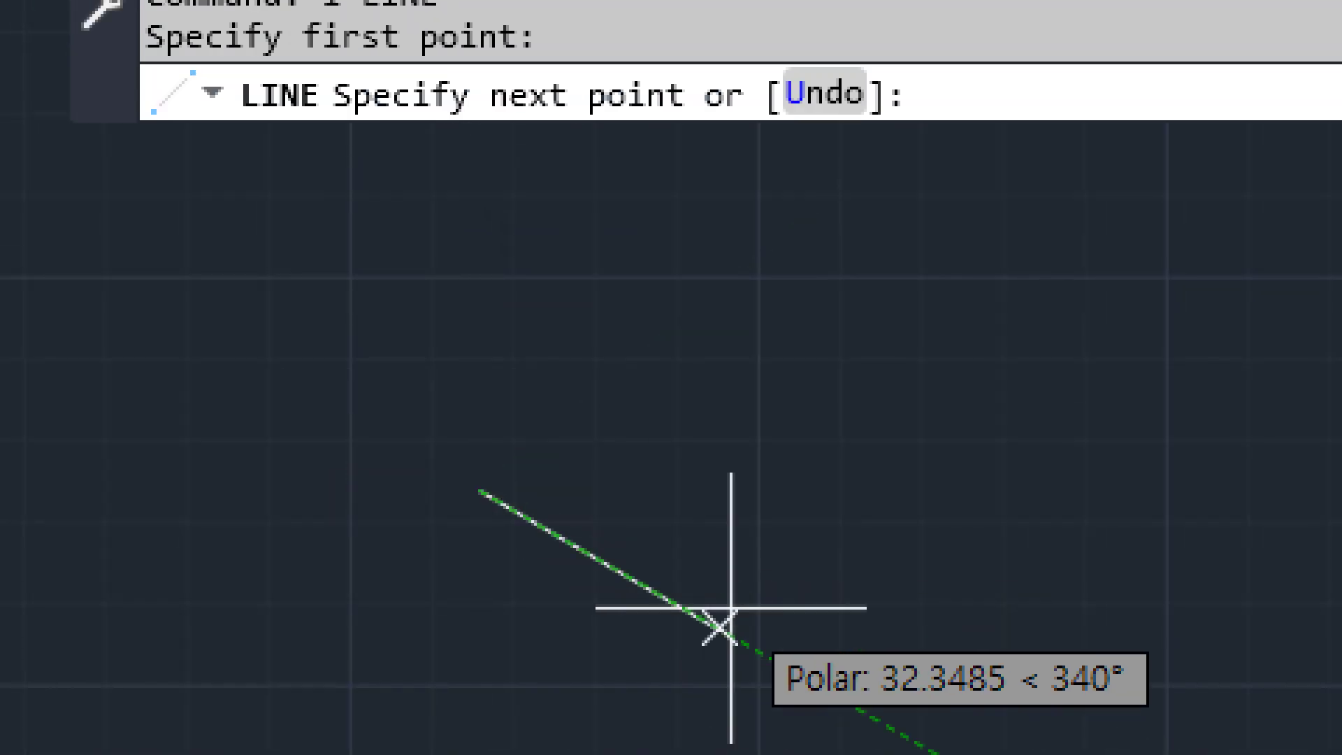
left_click(723, 633)
left_click(929, 464)
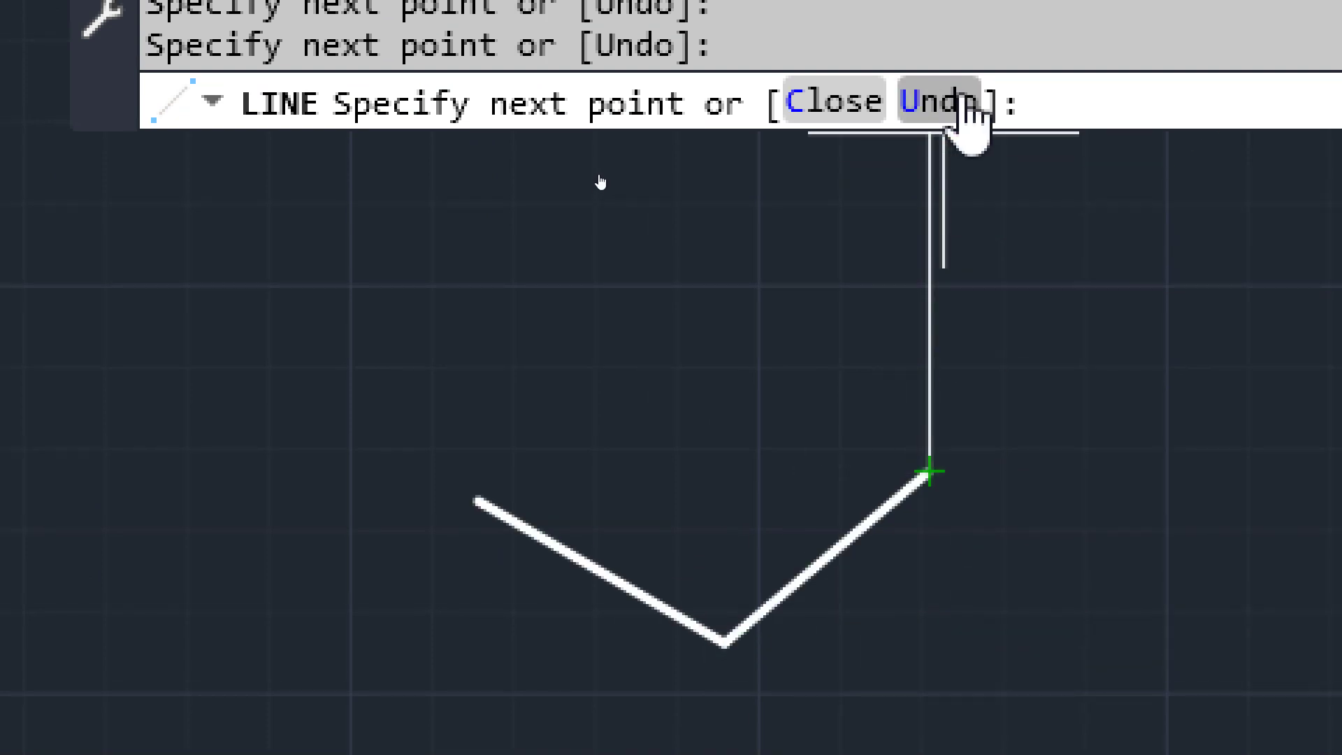
Undo both V-shape segments within the running Line command using its Undo option.
left_click(965, 102)
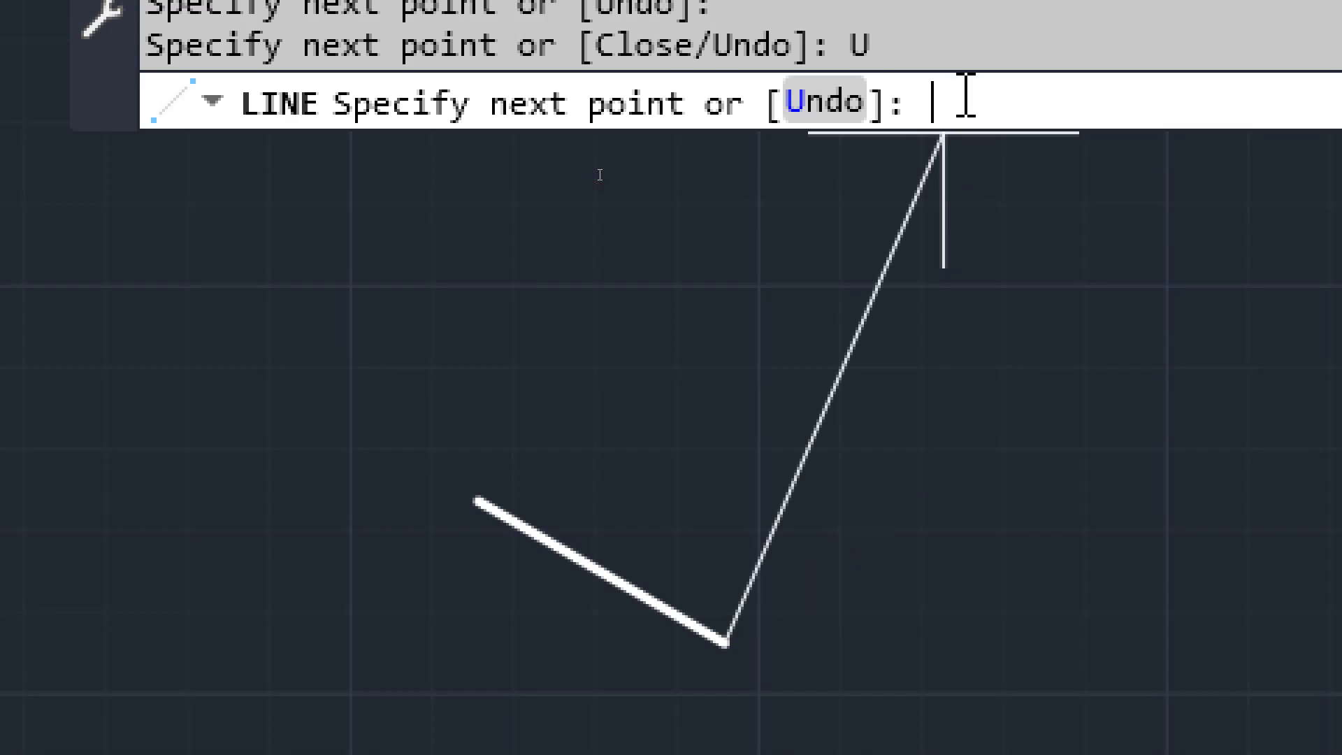
left_click(832, 105)
left_click(836, 105)
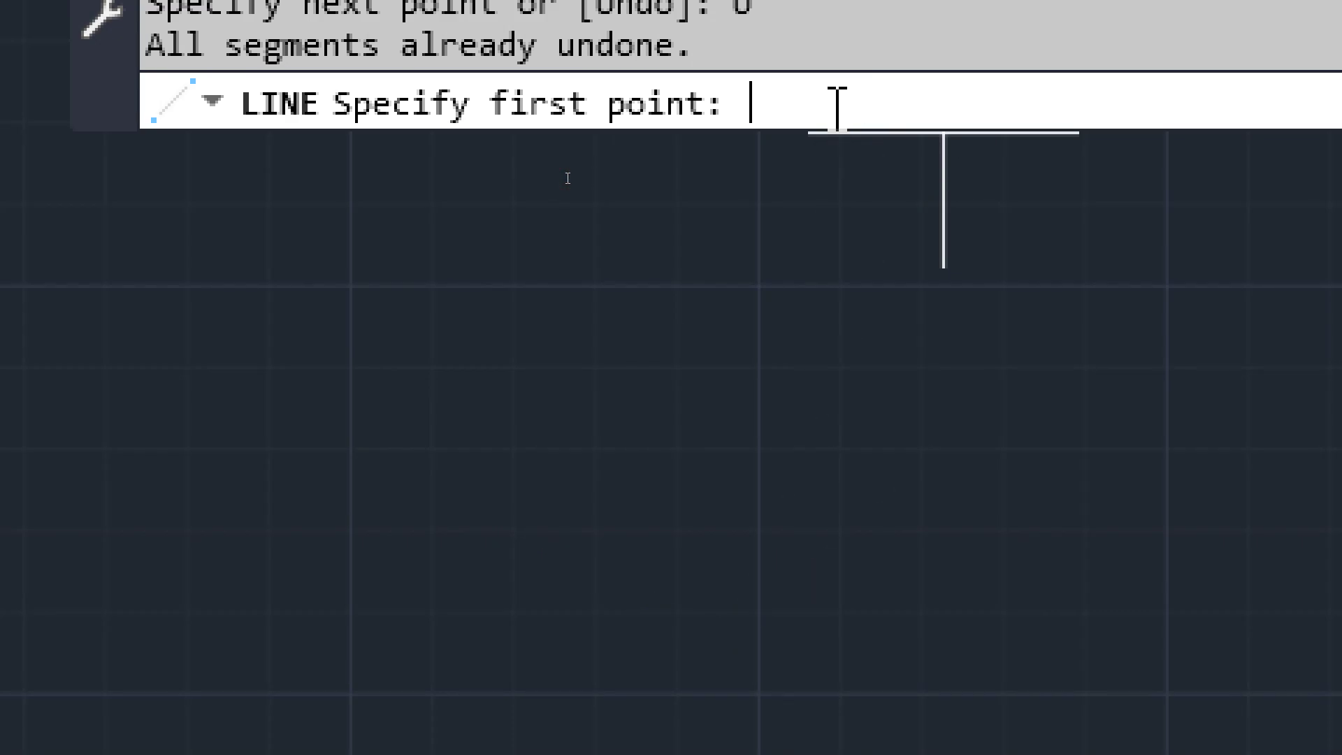
Draw a chain of five connected line segments in varying directions, keeping the Line command running.
left_click(613, 232)
left_click(364, 439)
left_click(808, 598)
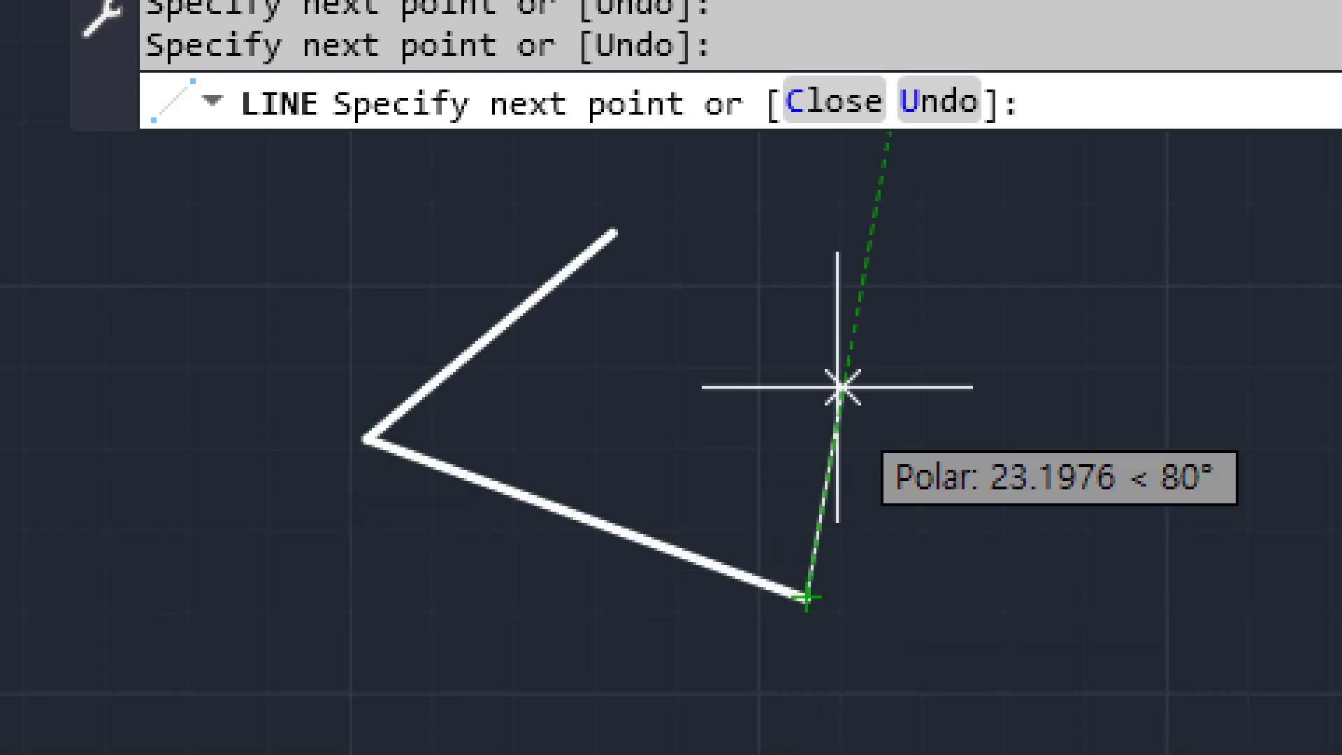
left_click(846, 364)
left_click(986, 340)
left_click(965, 222)
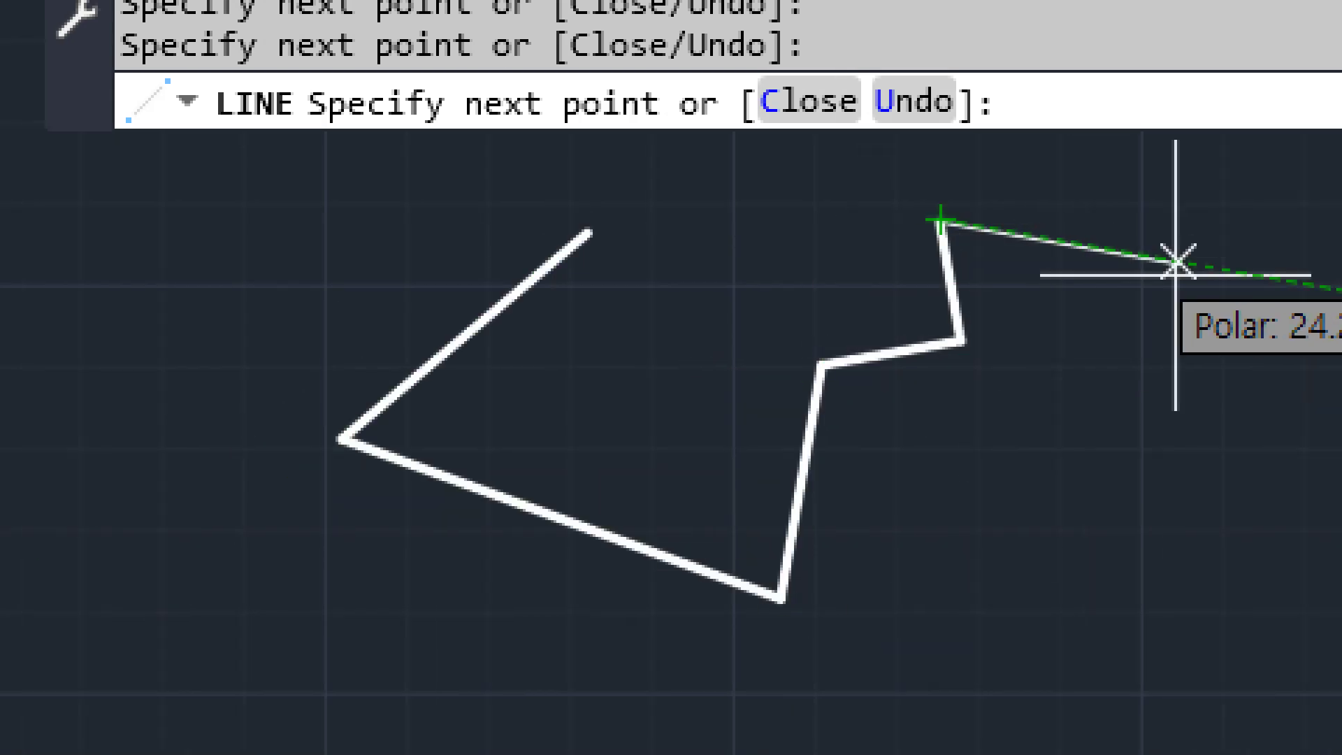
Undo all five segments one at a time with the Line command's U option.
type("u")
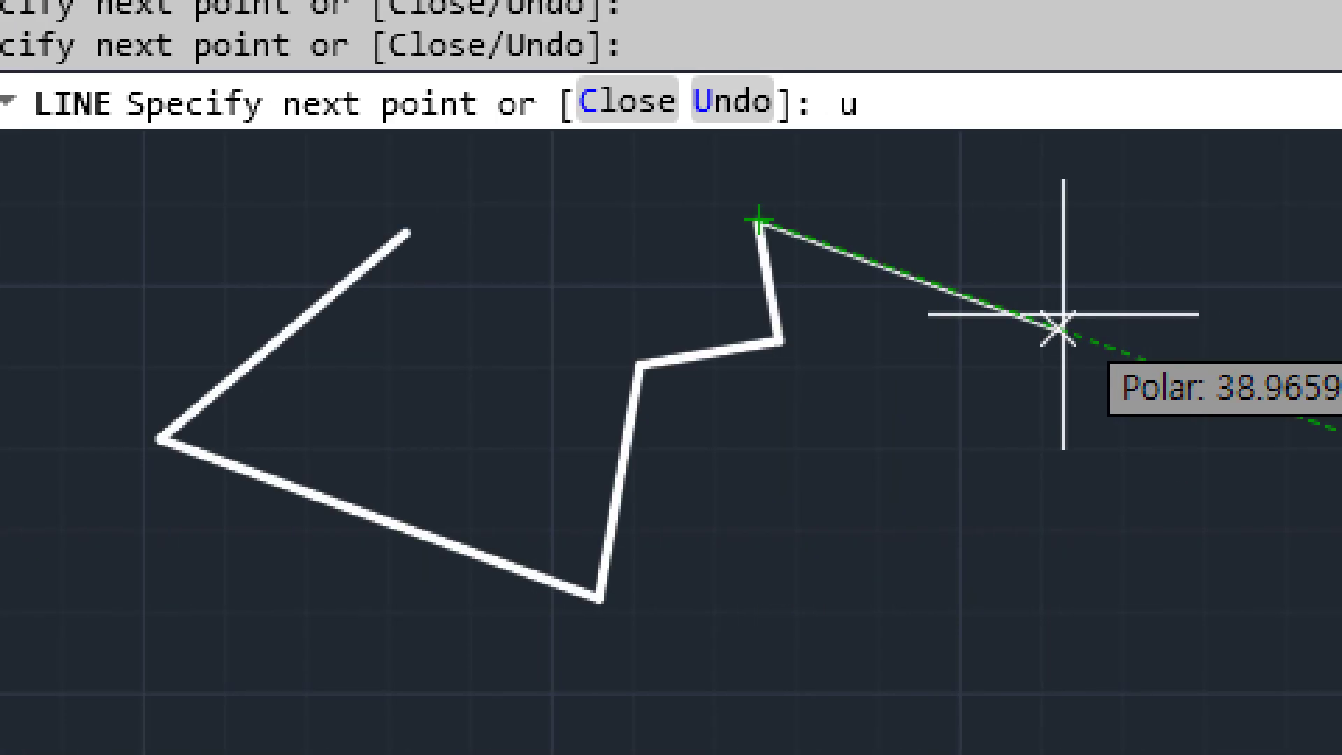
key("Return")
type("u")
key("space")
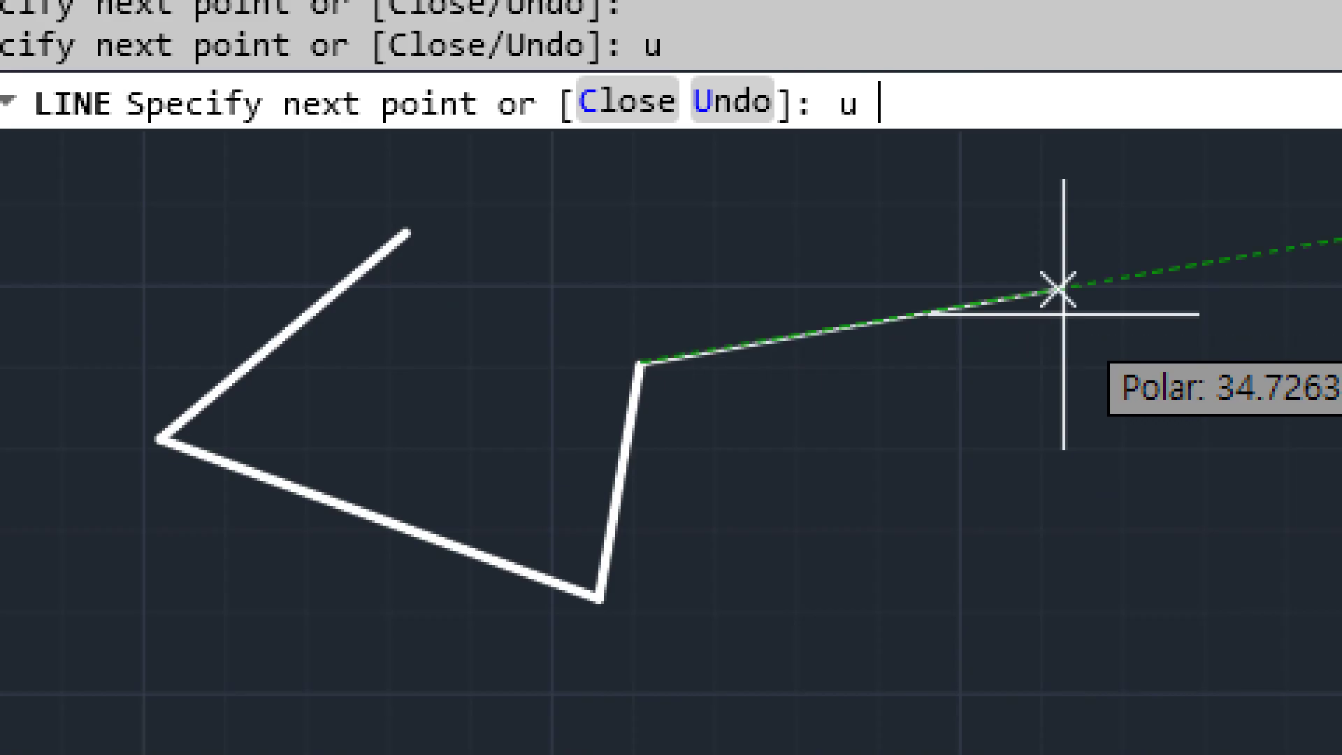
type("u")
key("space")
type("u")
key("space")
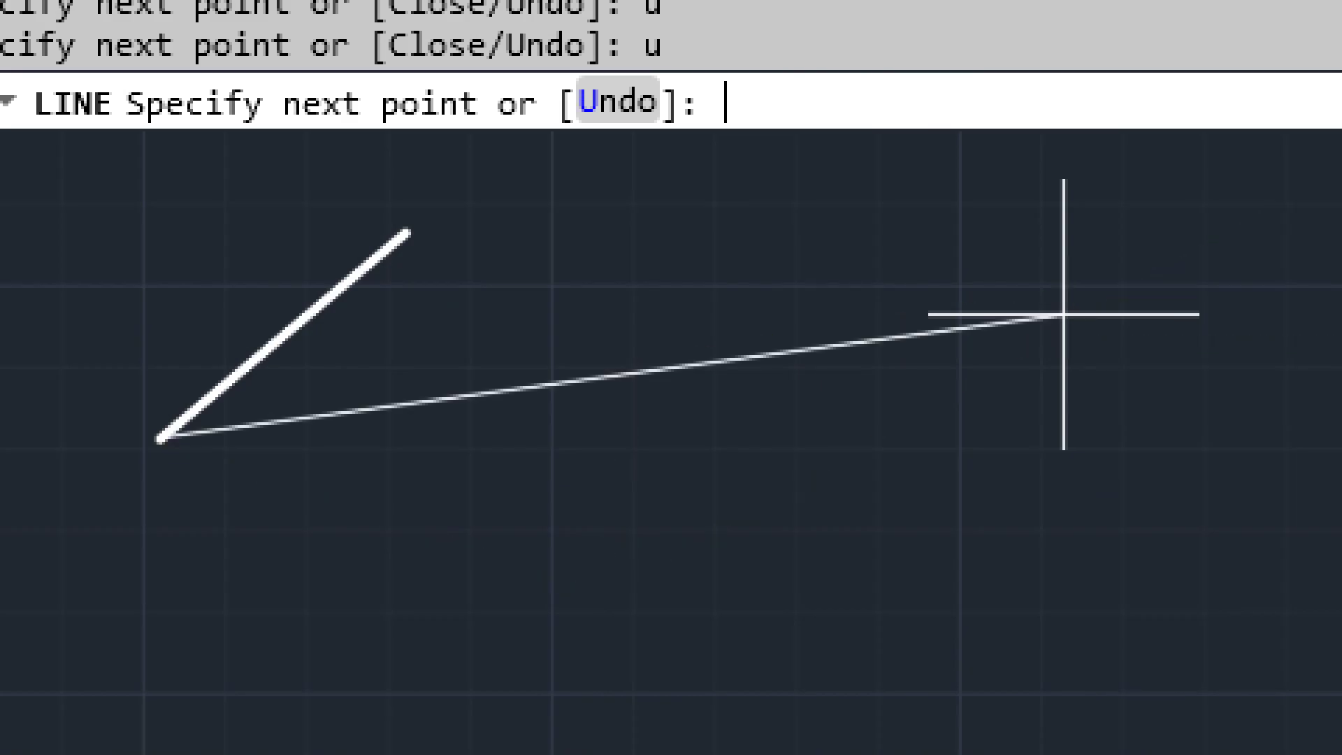
type("u")
key("space")
type("u")
key("space")
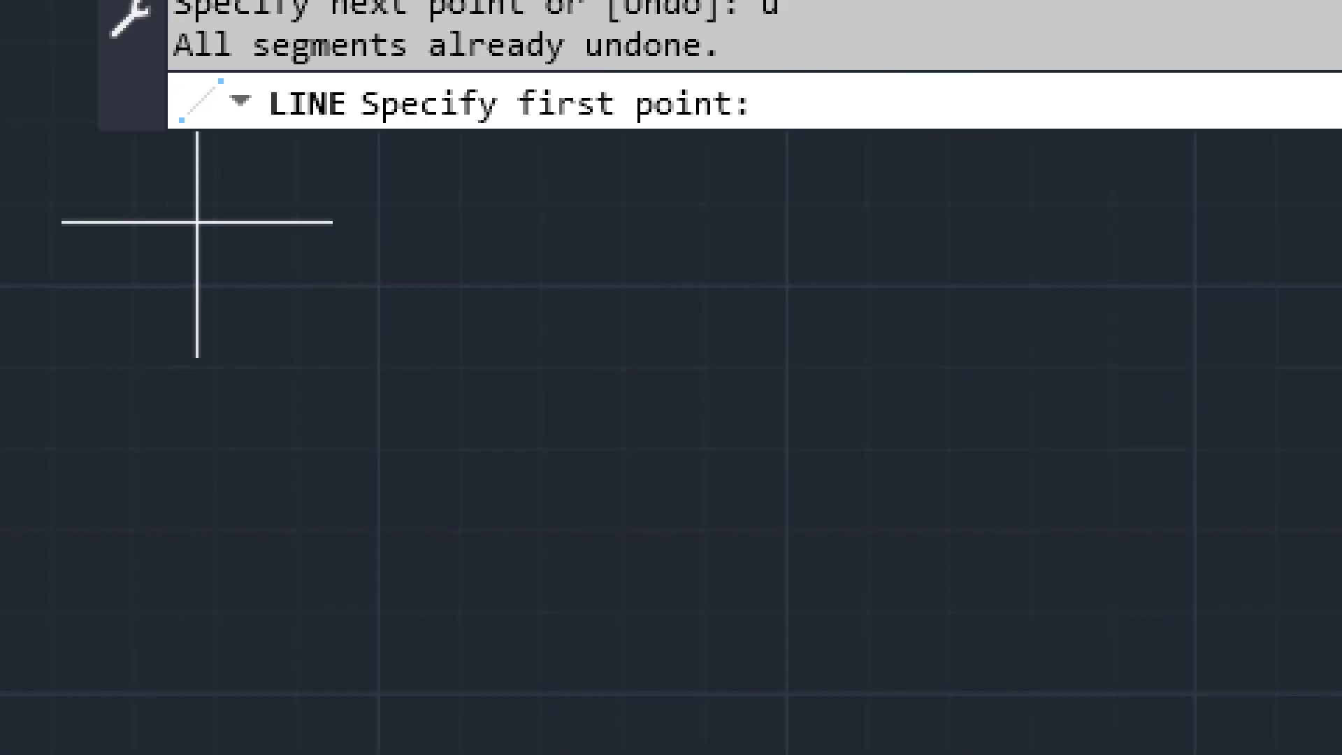
Draw four connected segments: vertical down, horizontal right, slanted up and horizontal right.
left_click(211, 190)
left_click(808, 521)
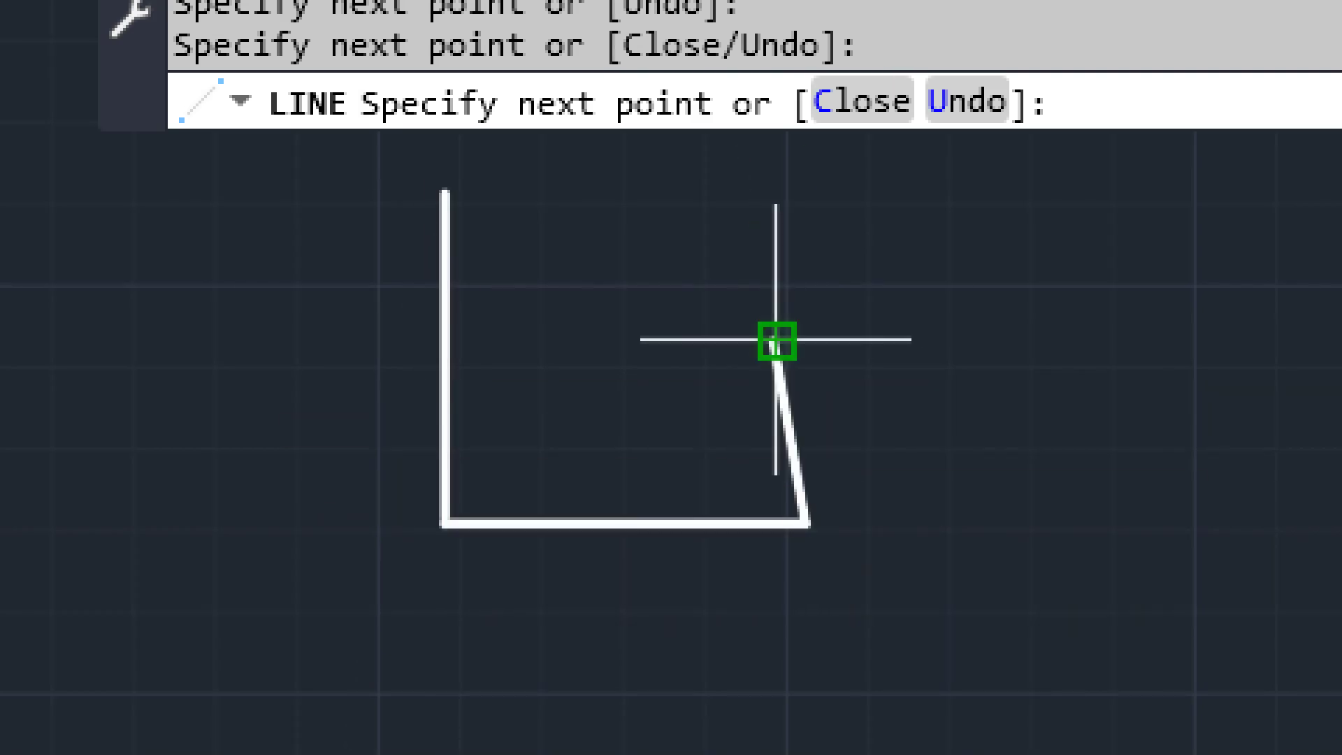
left_click(776, 338)
left_click(998, 338)
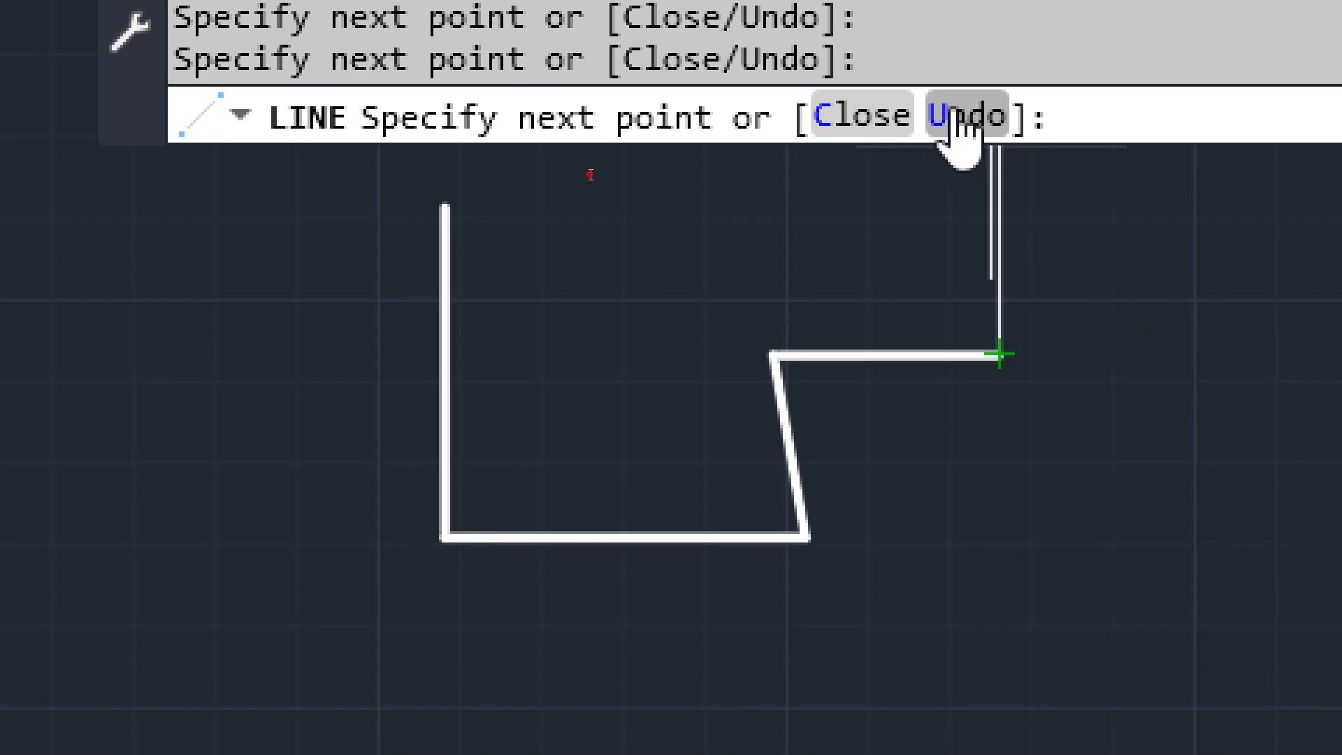
Undo the four-segment chain completely with the Undo option of the Line command.
left_click(955, 119)
left_click(972, 118)
left_click(972, 118)
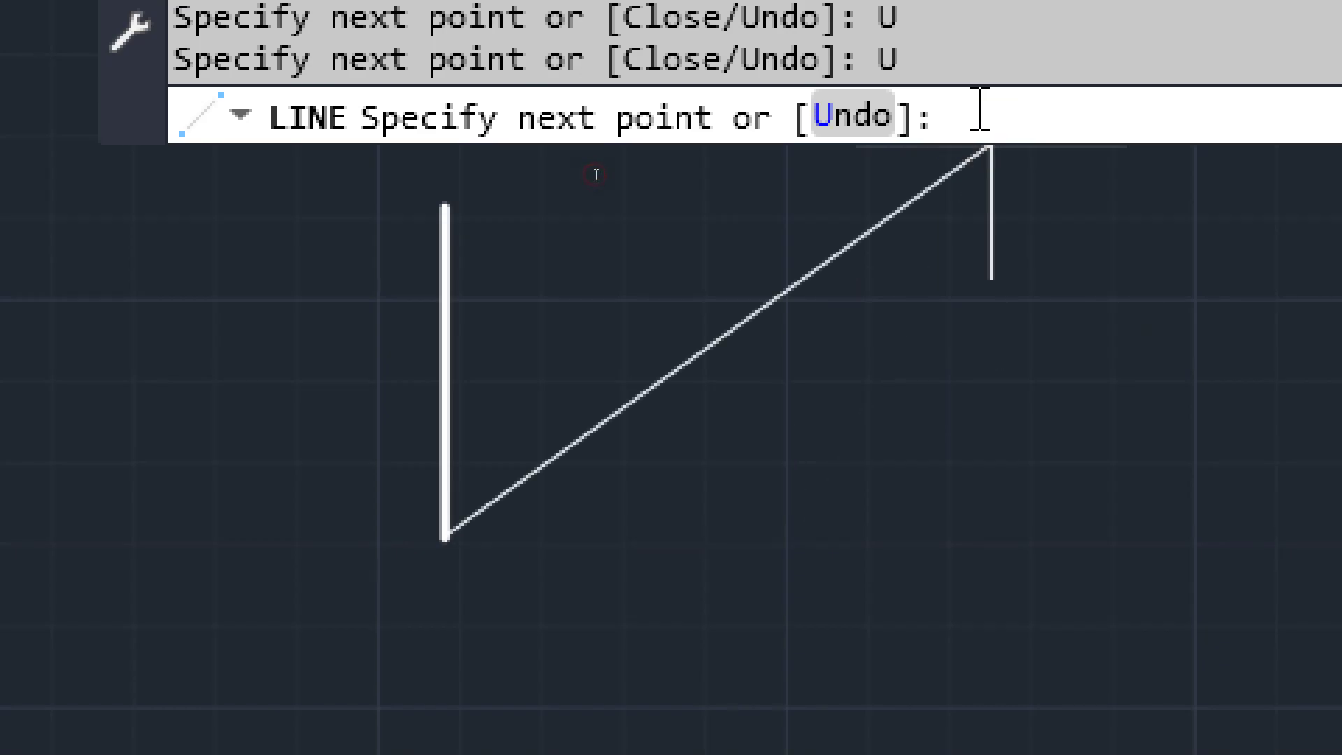
left_click(853, 116)
left_click(853, 116)
Draw a stepped chain of five horizontal and vertical line segments, starting with a vertical one.
left_click(509, 250)
left_click(509, 551)
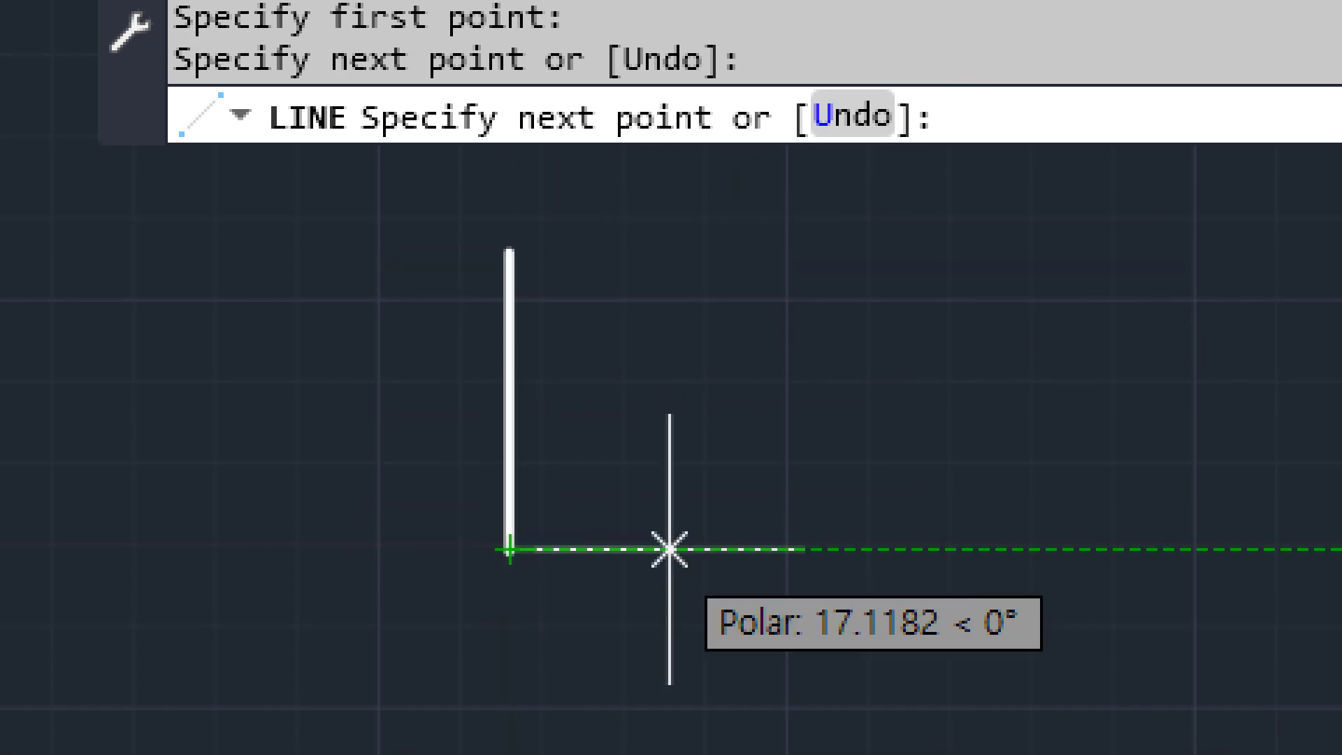
left_click(734, 550)
left_click(734, 393)
left_click(932, 395)
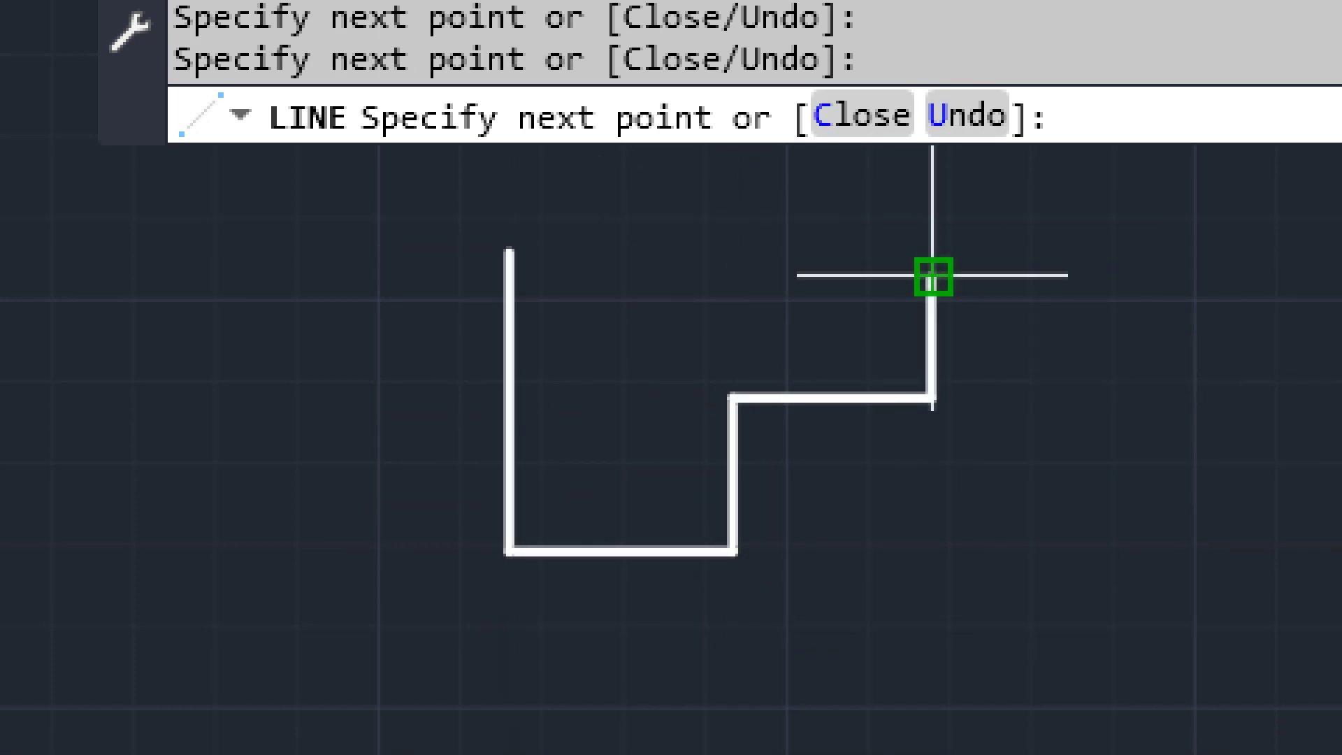
left_click(932, 276)
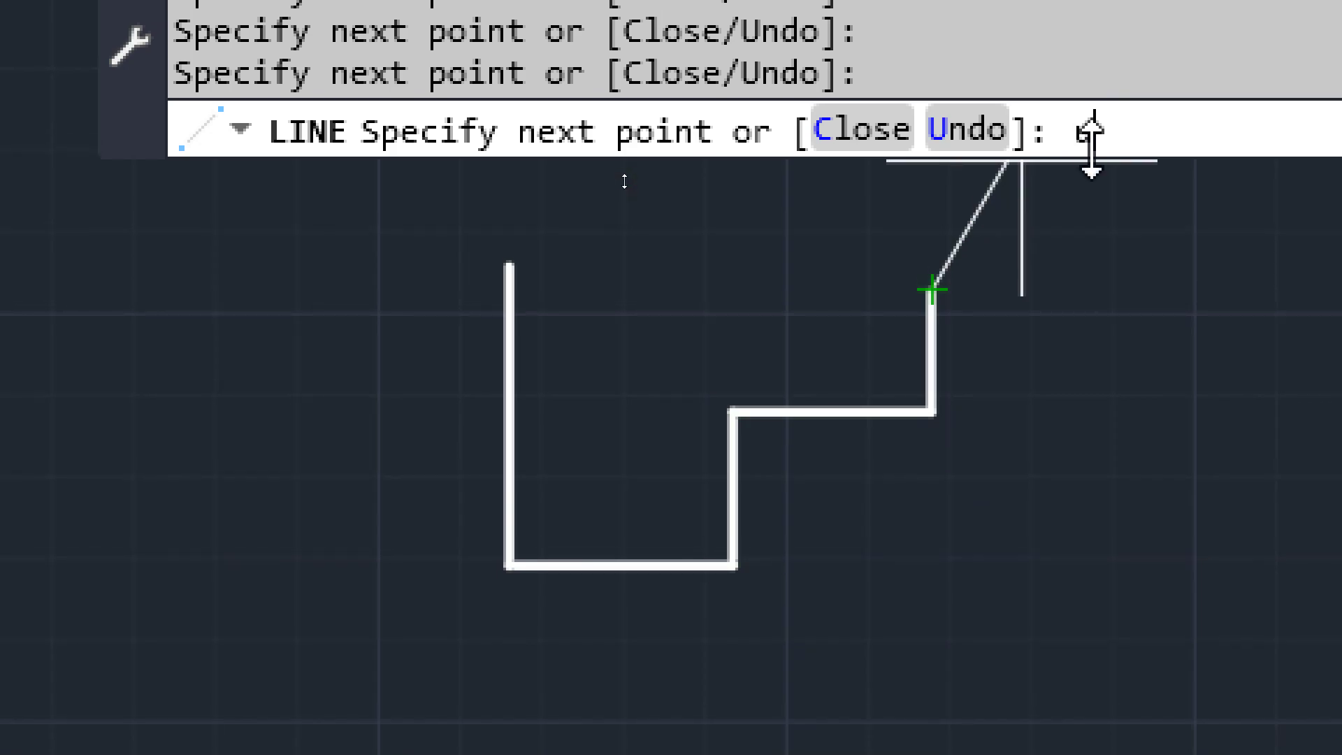
Undo every segment of the five-segment stepped chain with repeated U options in the Line command.
type("u")
key("Return")
type("u")
key("Return")
type("u")
key("Return")
type("u")
key("Return")
type("u")
key("Return")
type("u")
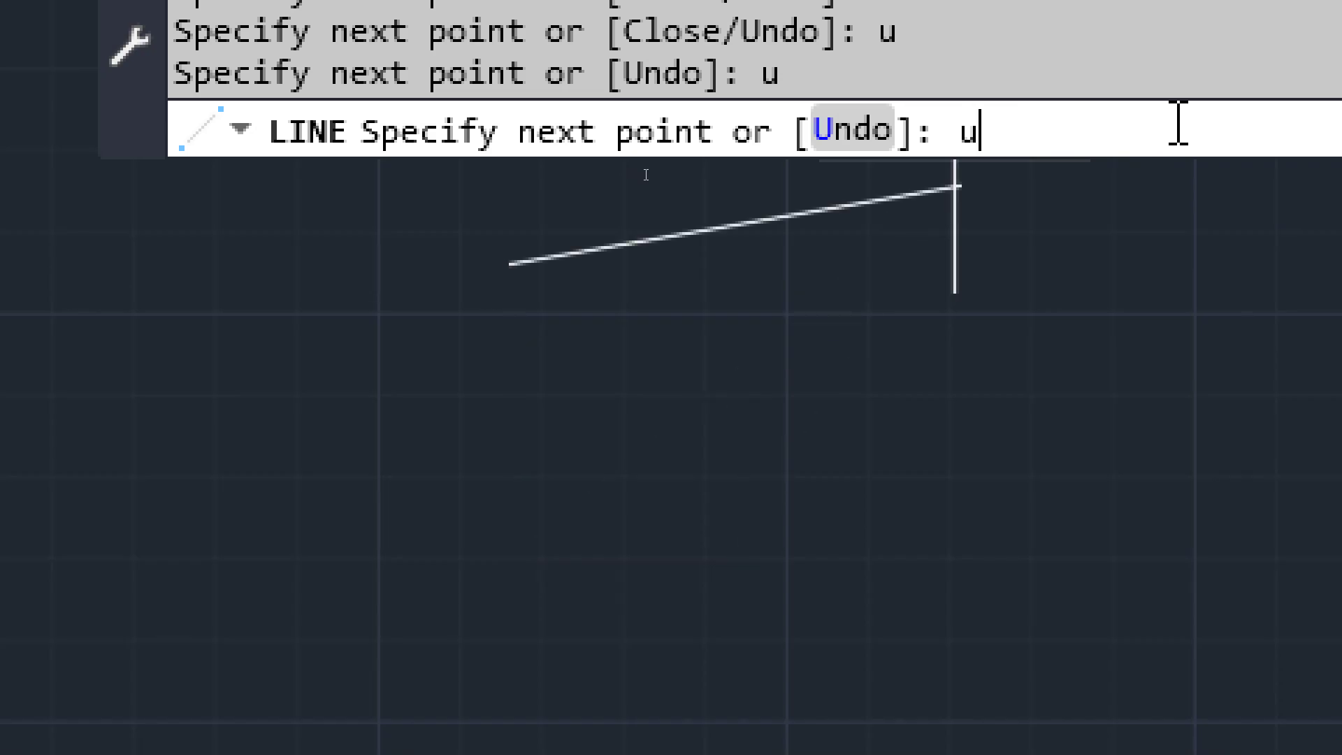
key("Return")
Draw a staircase of seven connected vertical and horizontal line segments rising to the right.
left_click(552, 252)
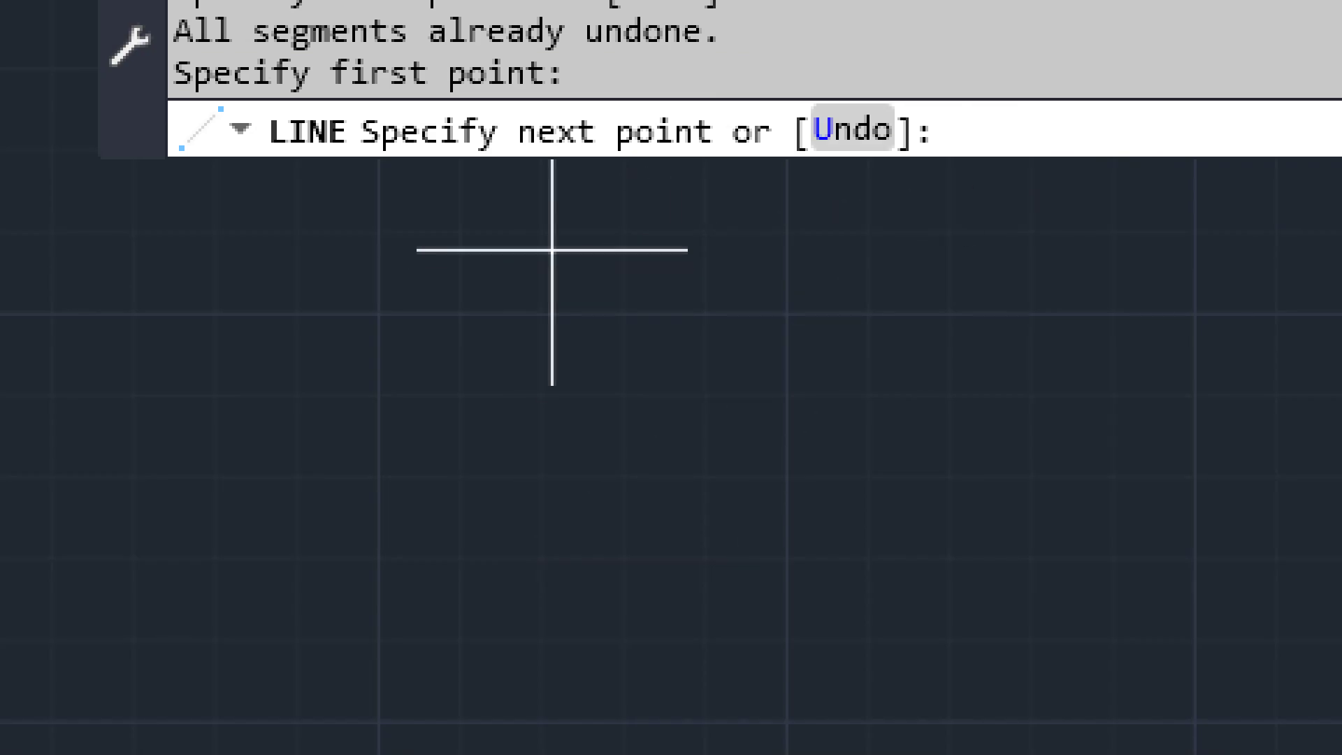
left_click(551, 602)
left_click(769, 603)
left_click(770, 432)
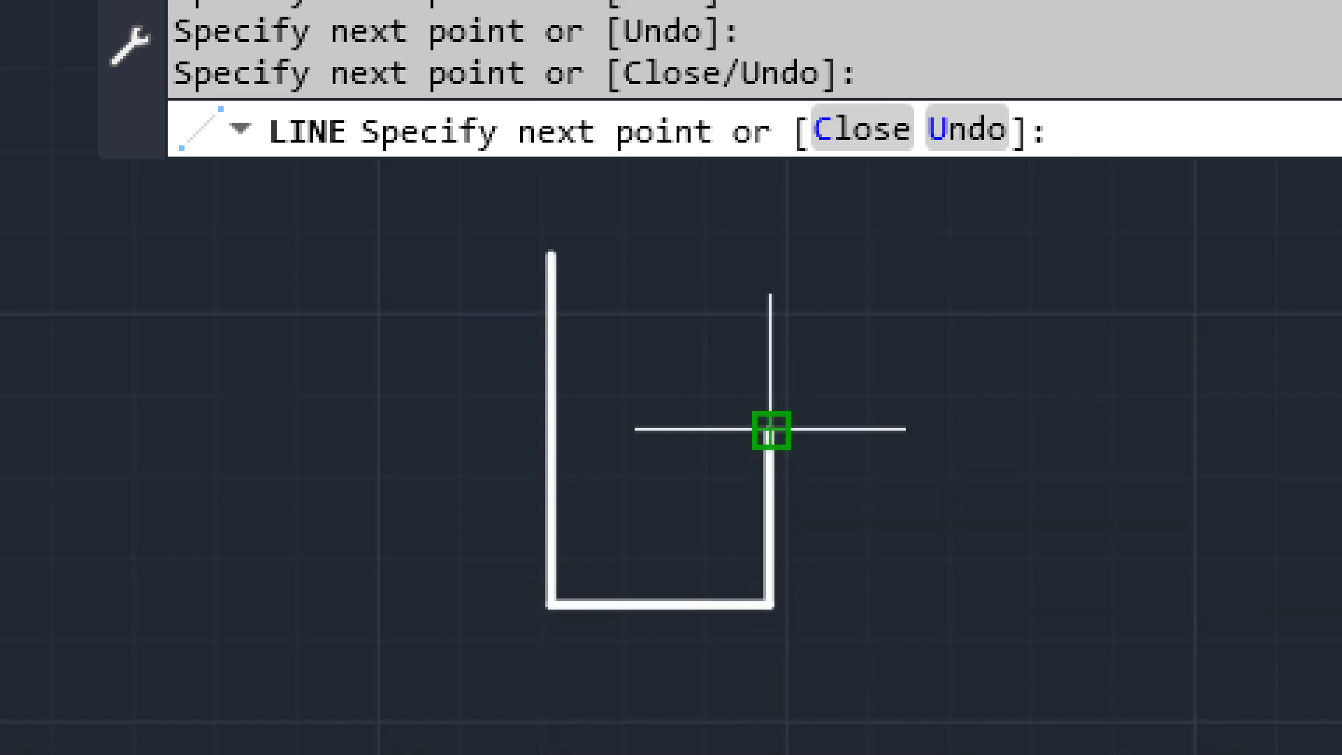
left_click(920, 431)
left_click(920, 322)
left_click(1079, 321)
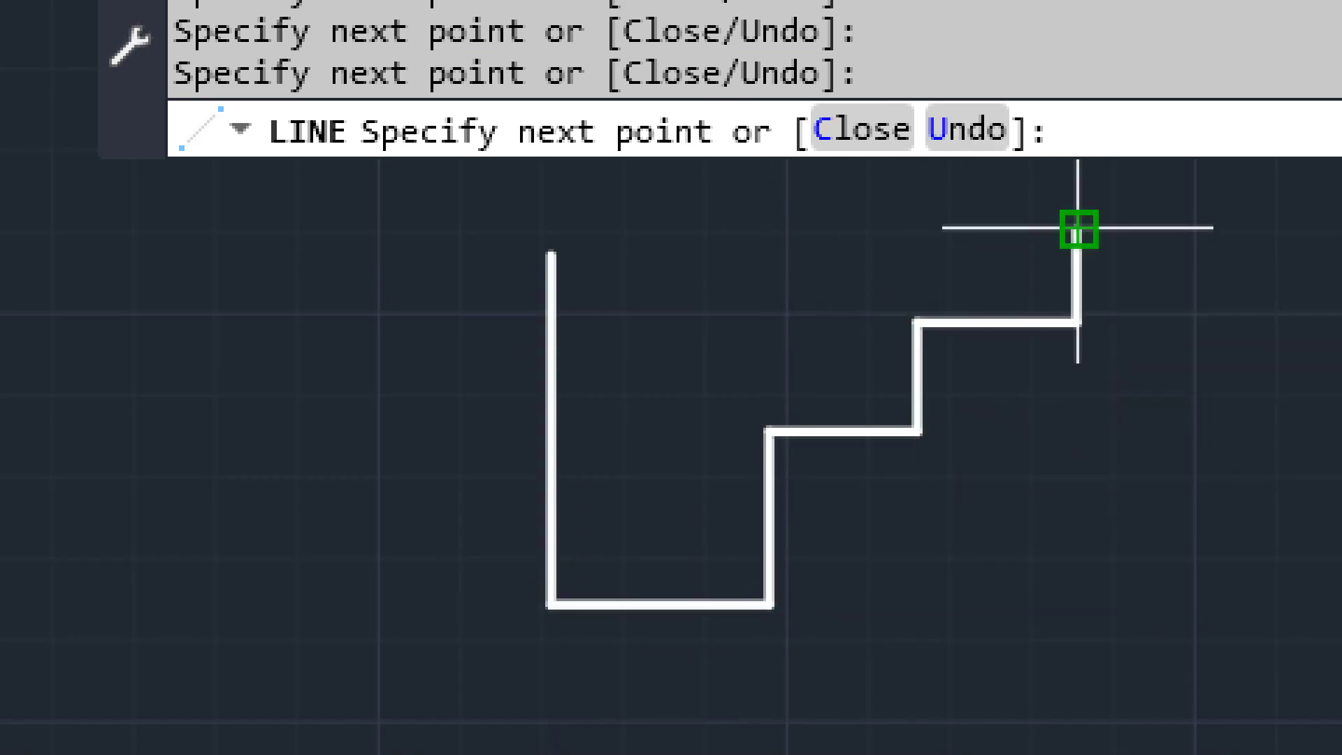
left_click(1079, 228)
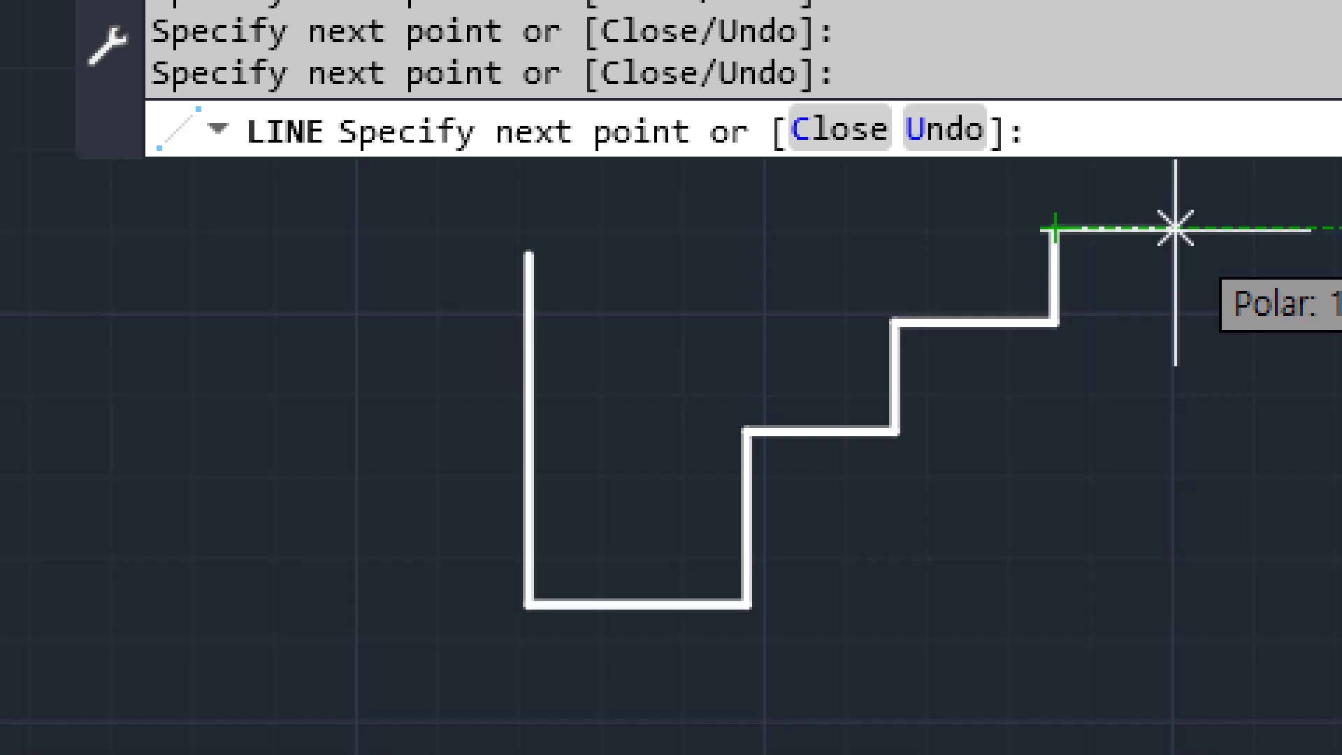
Undo all the staircase segments with the general undo while Line is running, and end the command.
key("ctrl+z")
key("ctrl+z")
key("ctrl+z")
key("ctrl+z")
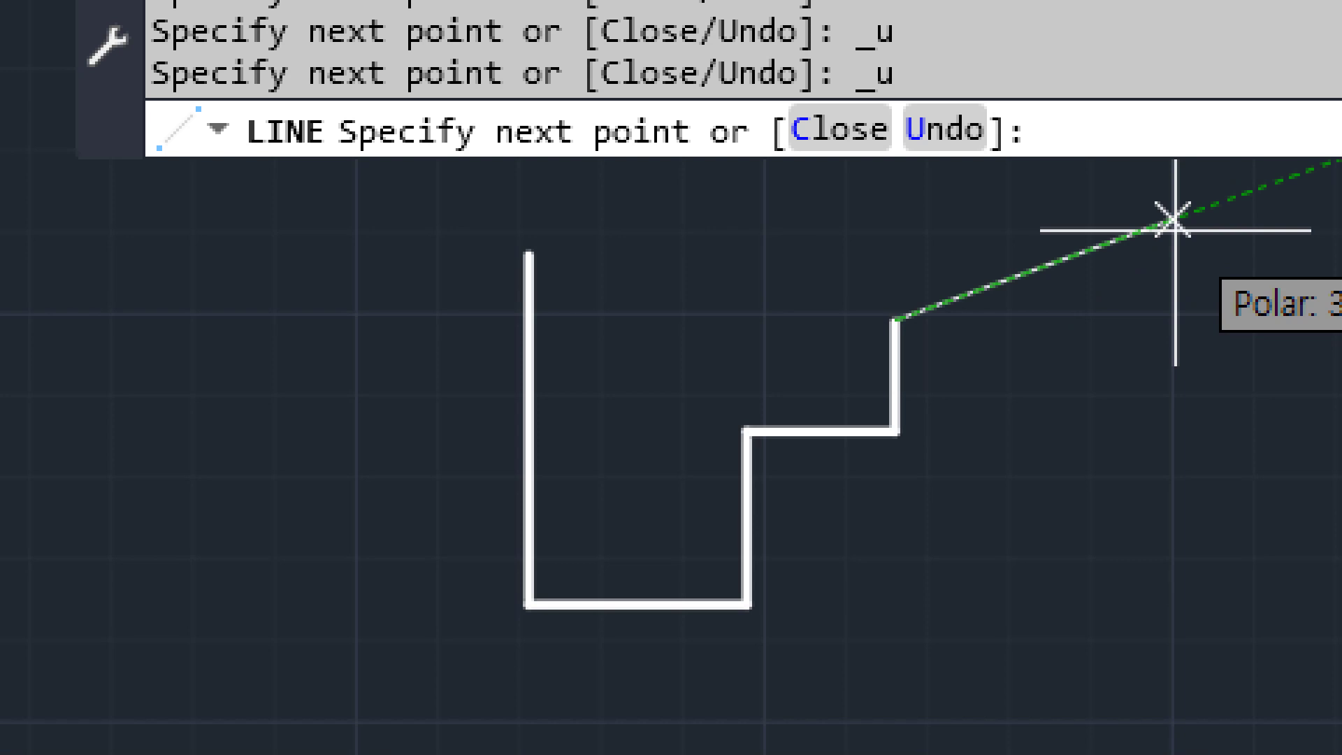
key("ctrl+z")
key("ctrl+z")
key("ctrl+z")
key("ctrl+z")
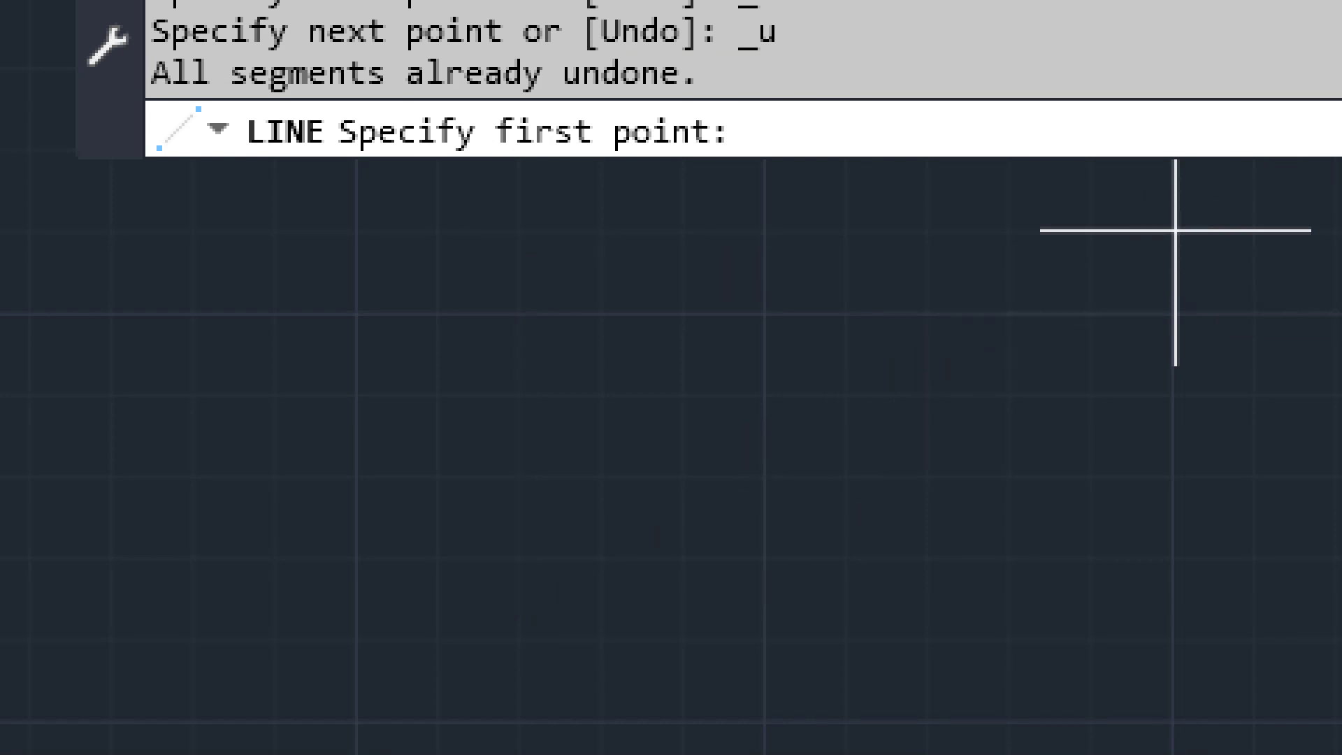
key("Escape")
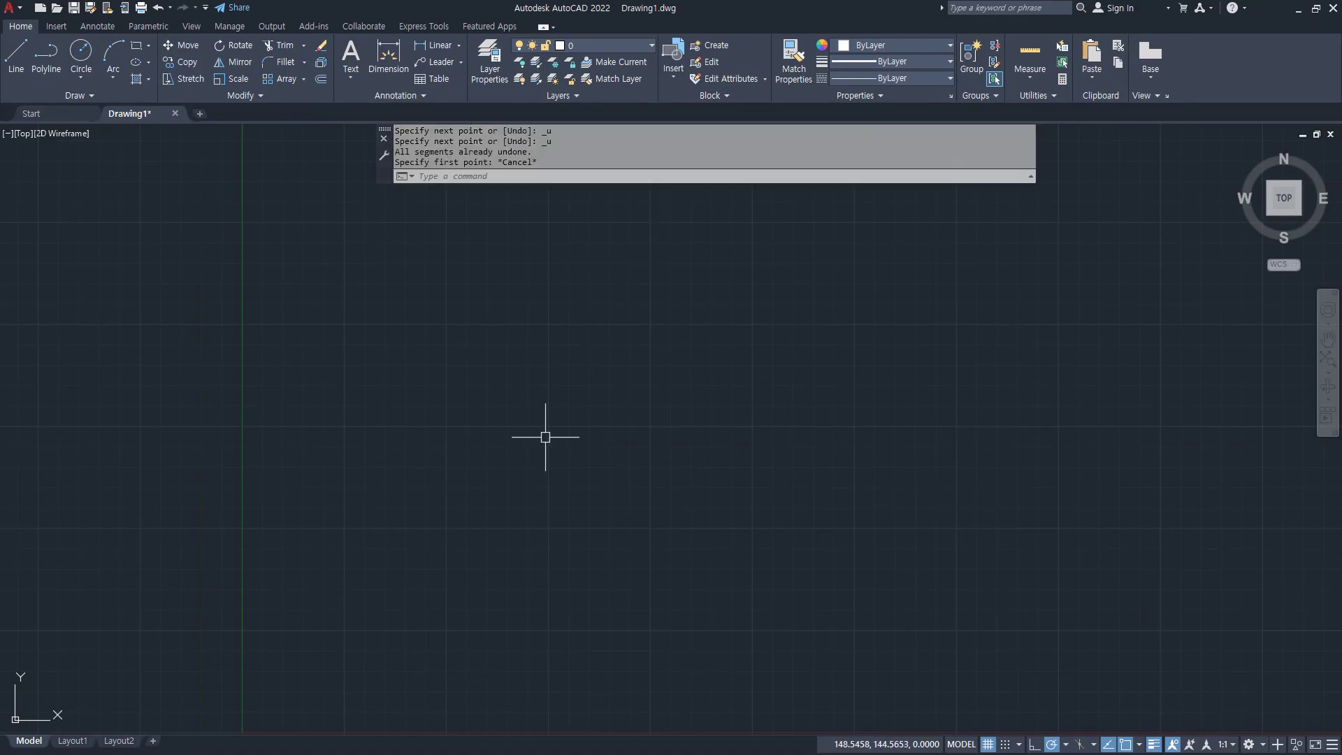
Draw two connected line segments, one long steep and one short nearly horizontal, and end the Line command.
type("l")
key("Return")
left_click(516, 281)
left_click(444, 474)
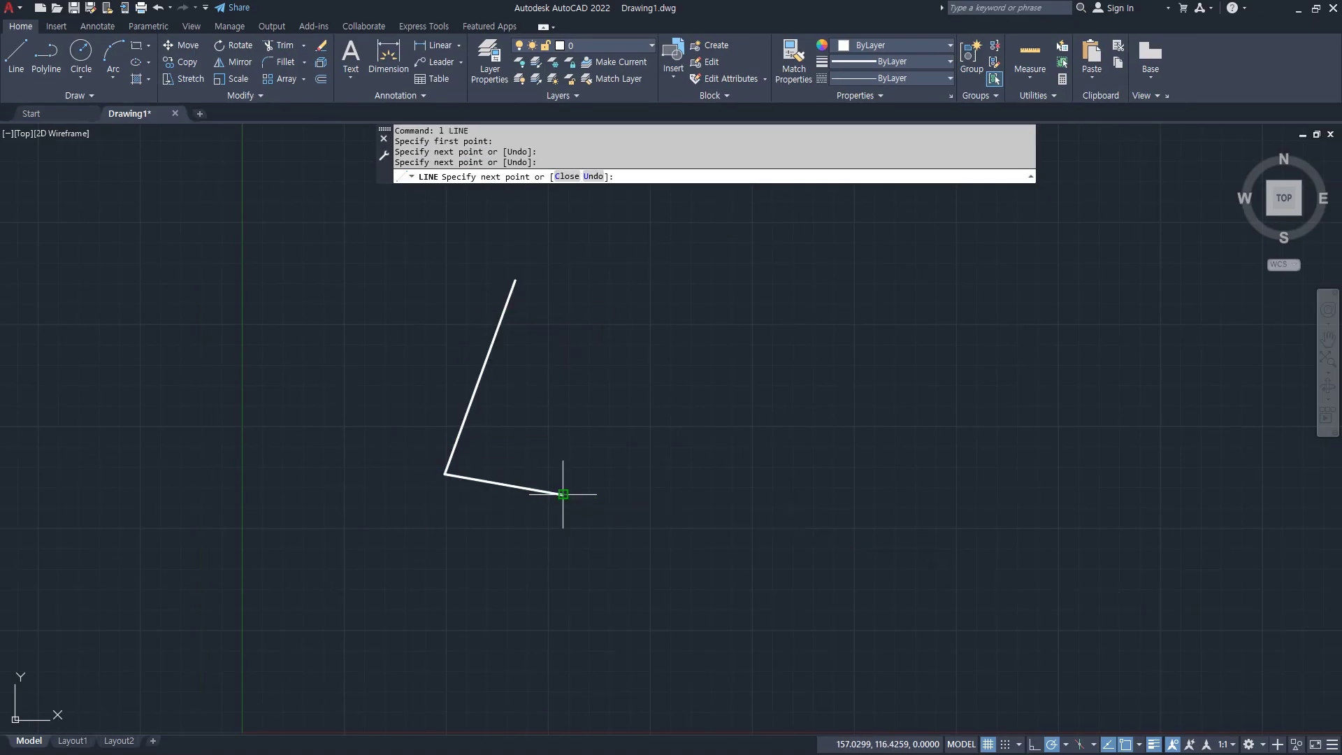
left_click(563, 494)
key("Escape")
key("Escape")
Select both segments with a crossing box, erase them, and zoom to all.
left_click(551, 496)
left_click(397, 351)
type("e")
key("Return")
key("Return")
type("z")
key("Return")
type("a")
key("Return")
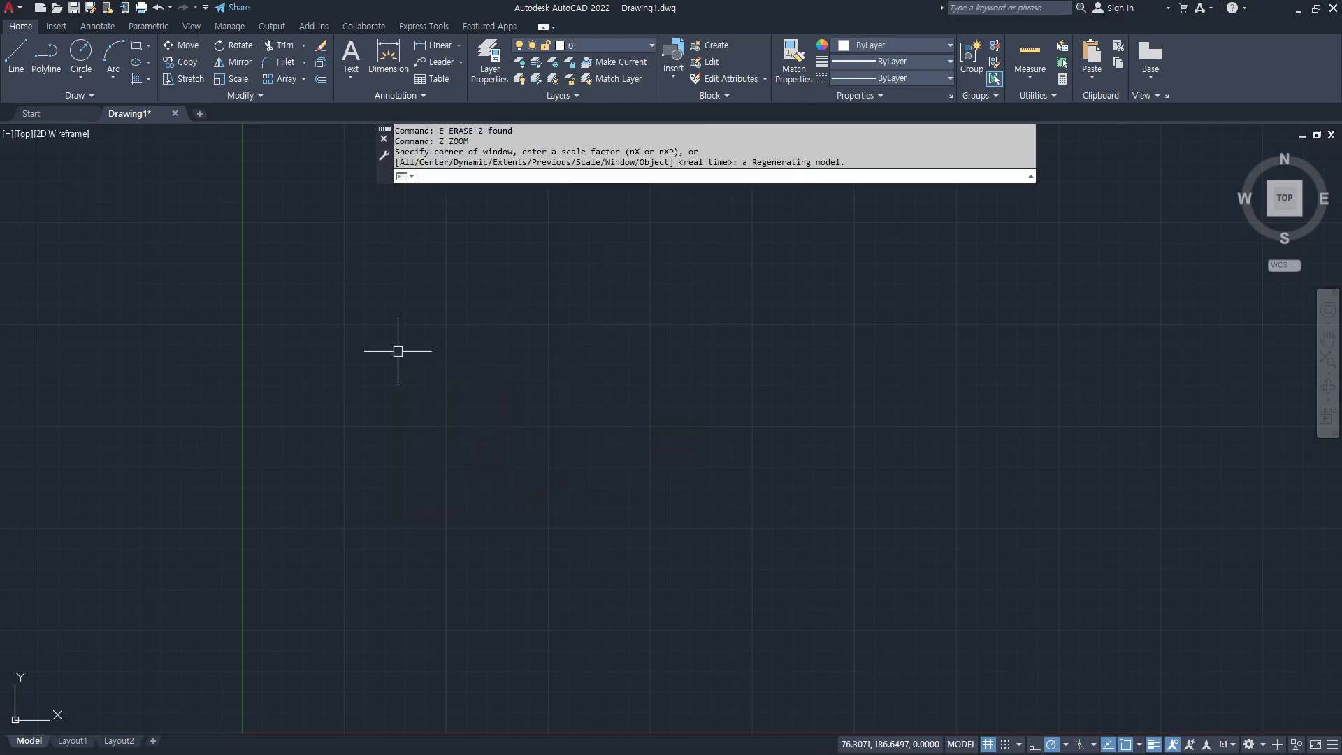
key("Escape")
key("Escape")
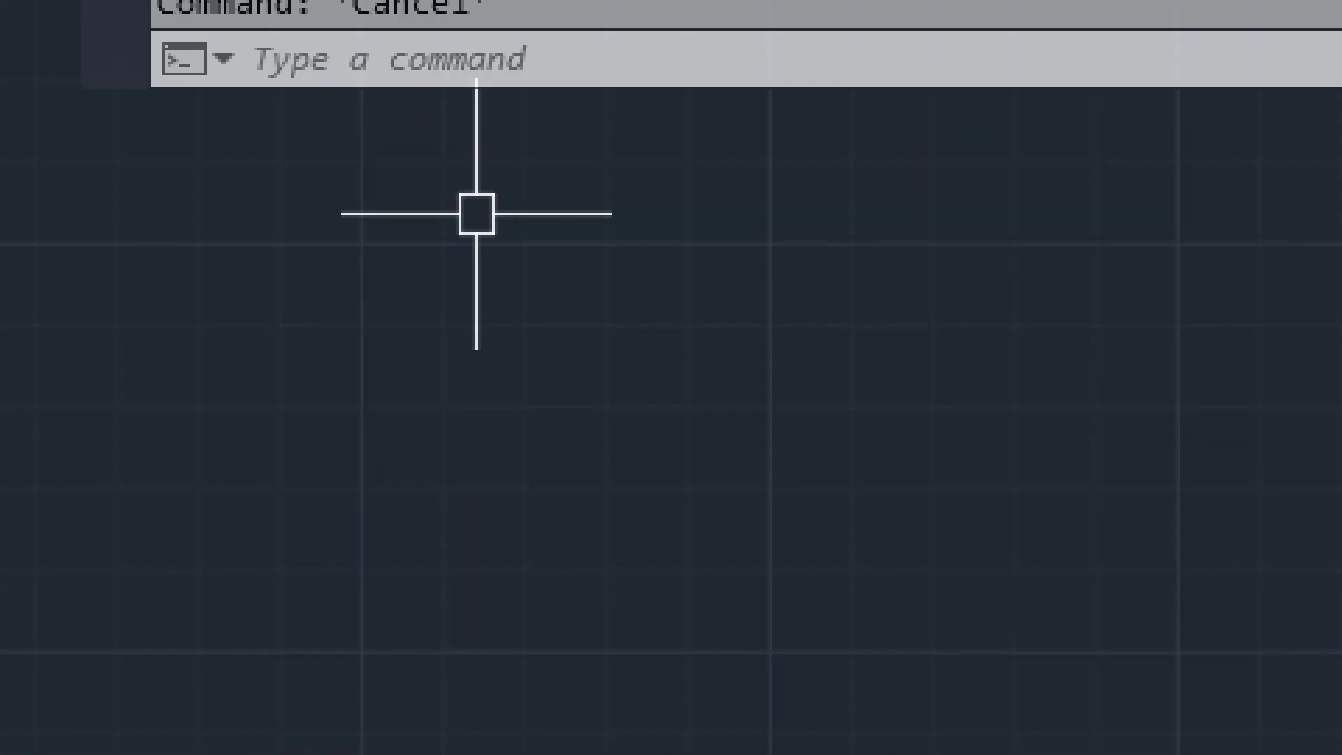
Draw an irregular five-sided outline from four line segments and complete it with the Line command's Close option.
type("l")
key("Return")
left_click(462, 171)
left_click(418, 423)
left_click(688, 423)
left_click(767, 327)
left_click(913, 205)
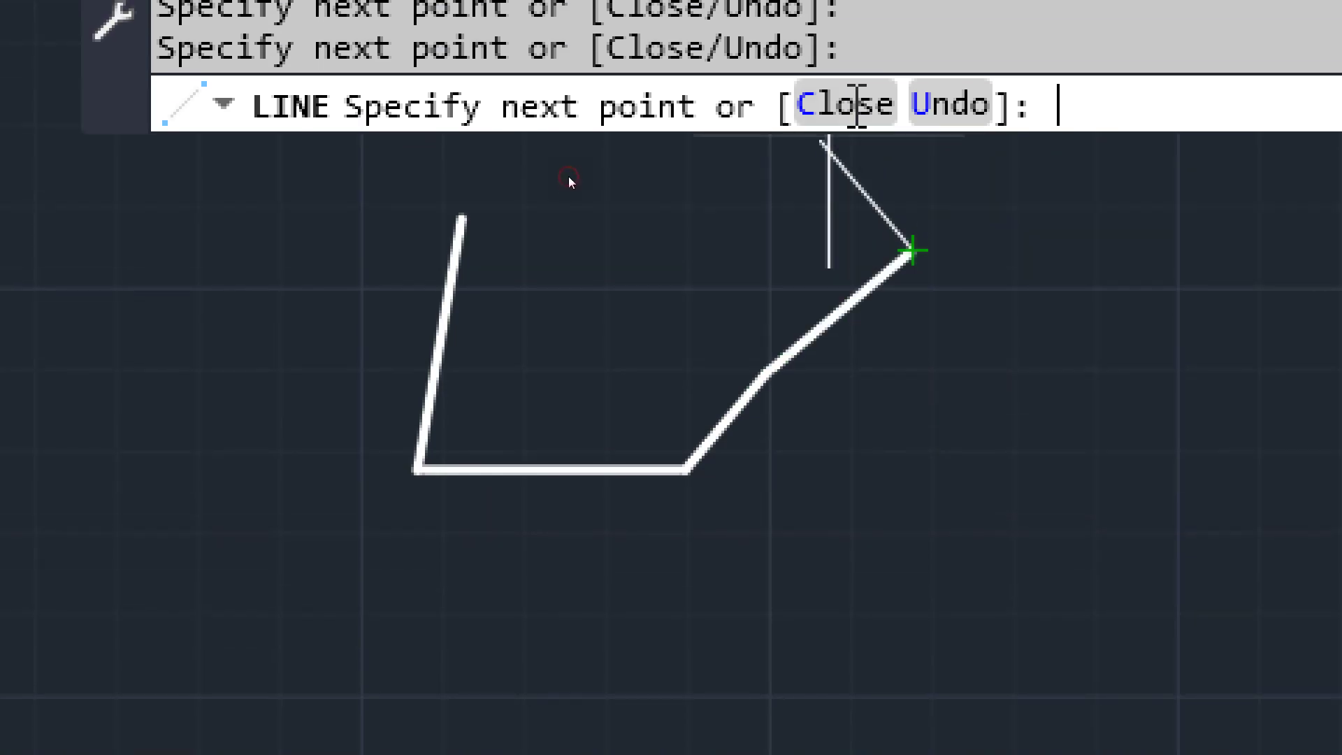
left_click(855, 110)
Draw a six-sided stepped outline to the right of the first shape and complete it with the Close option.
middle_click_drag(1094, 288, 824, 327)
type("l")
key("Return")
left_click(803, 236)
left_click(803, 544)
left_click(1005, 546)
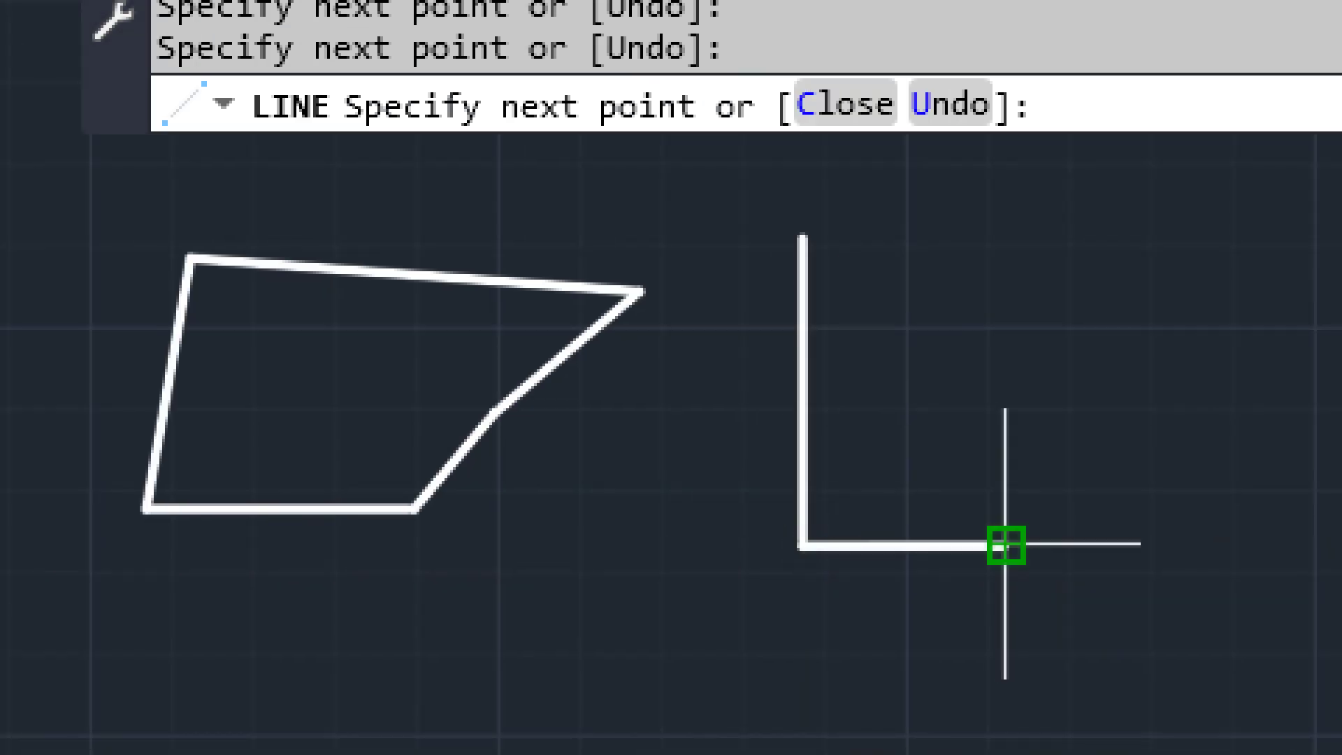
left_click(1004, 434)
left_click(1144, 434)
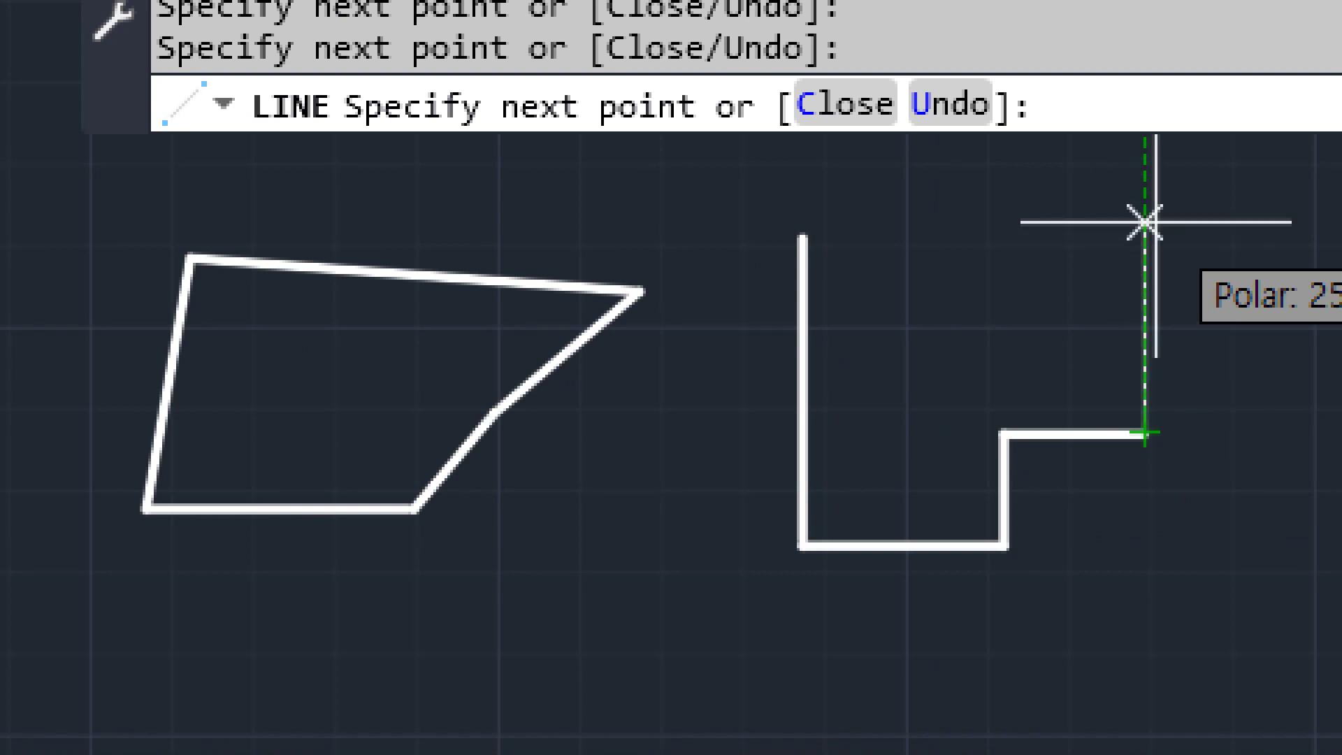
left_click(1144, 223)
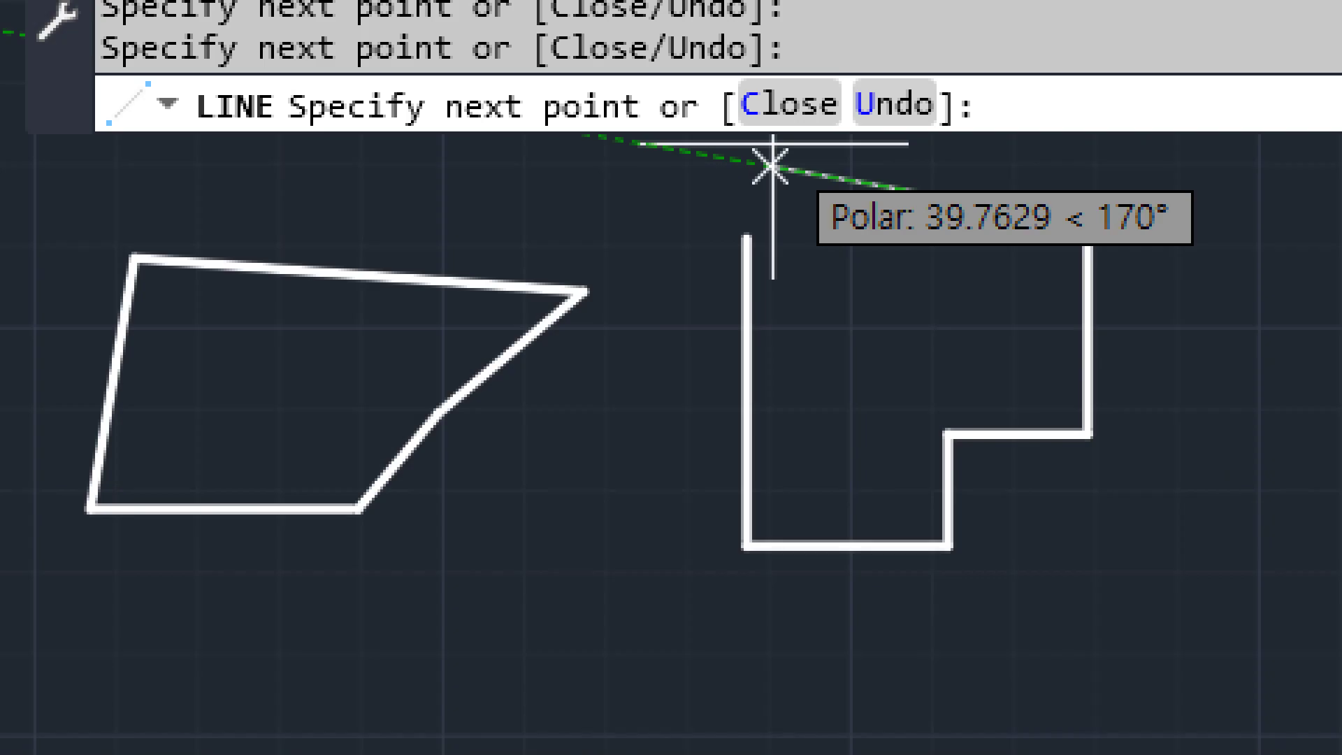
left_click(790, 105)
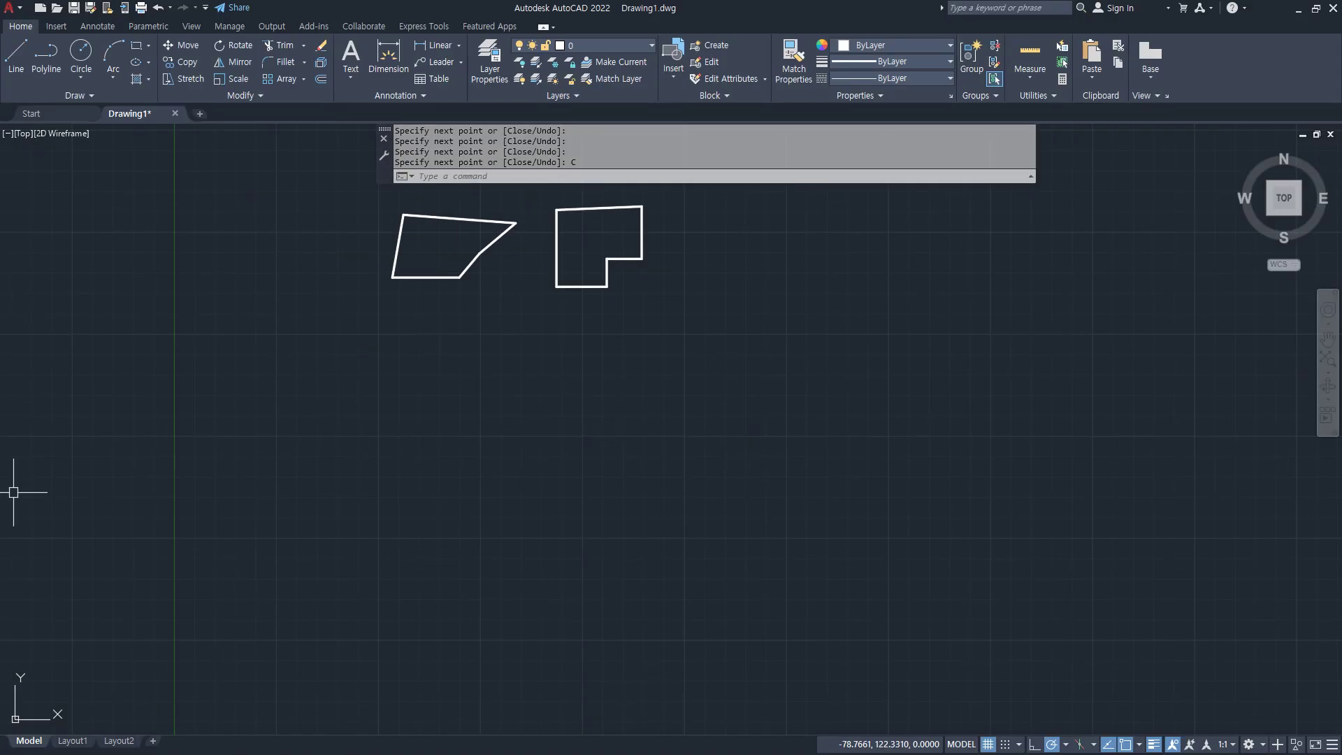
In Notepad, add the line "Undo(실행취소)" below the Pan note, leaving a blank line between them.
key("alt+Tab")
left_click(785, 484)
key("Return")
key("Return")
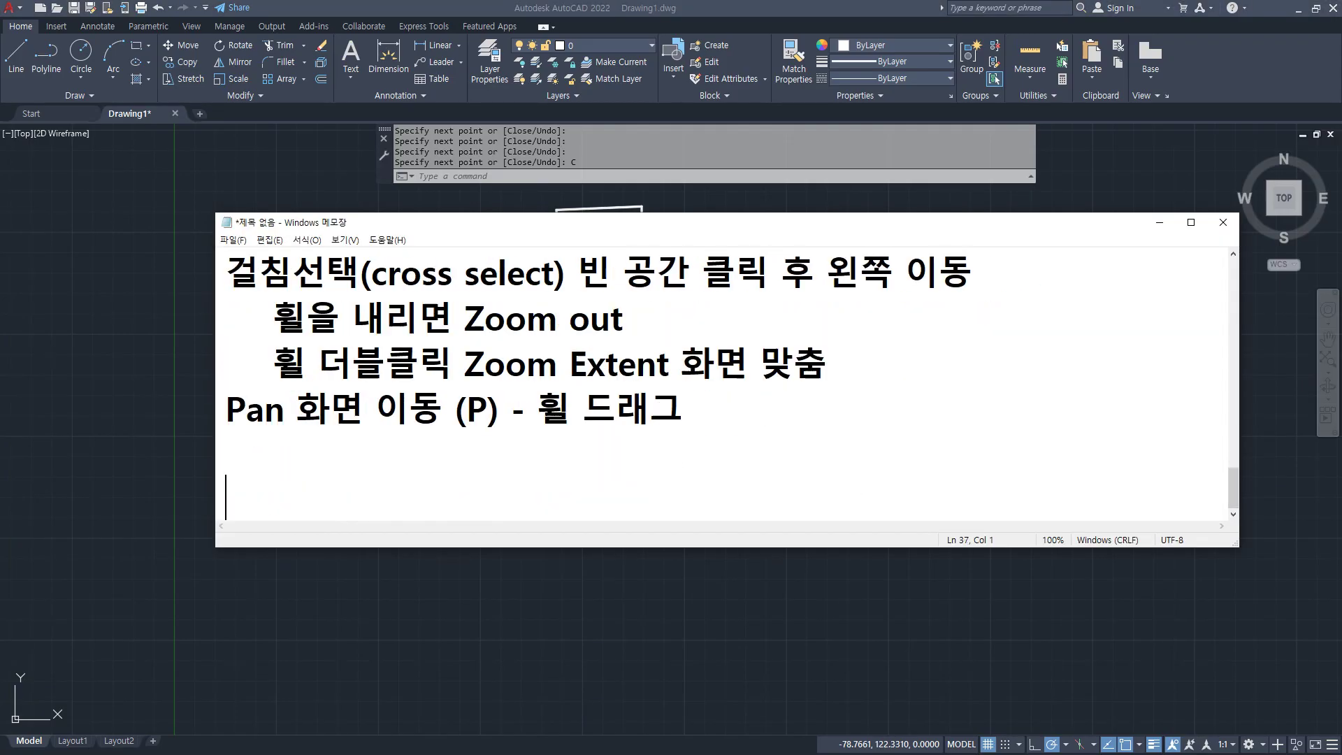
type("Undo(실행취소)")
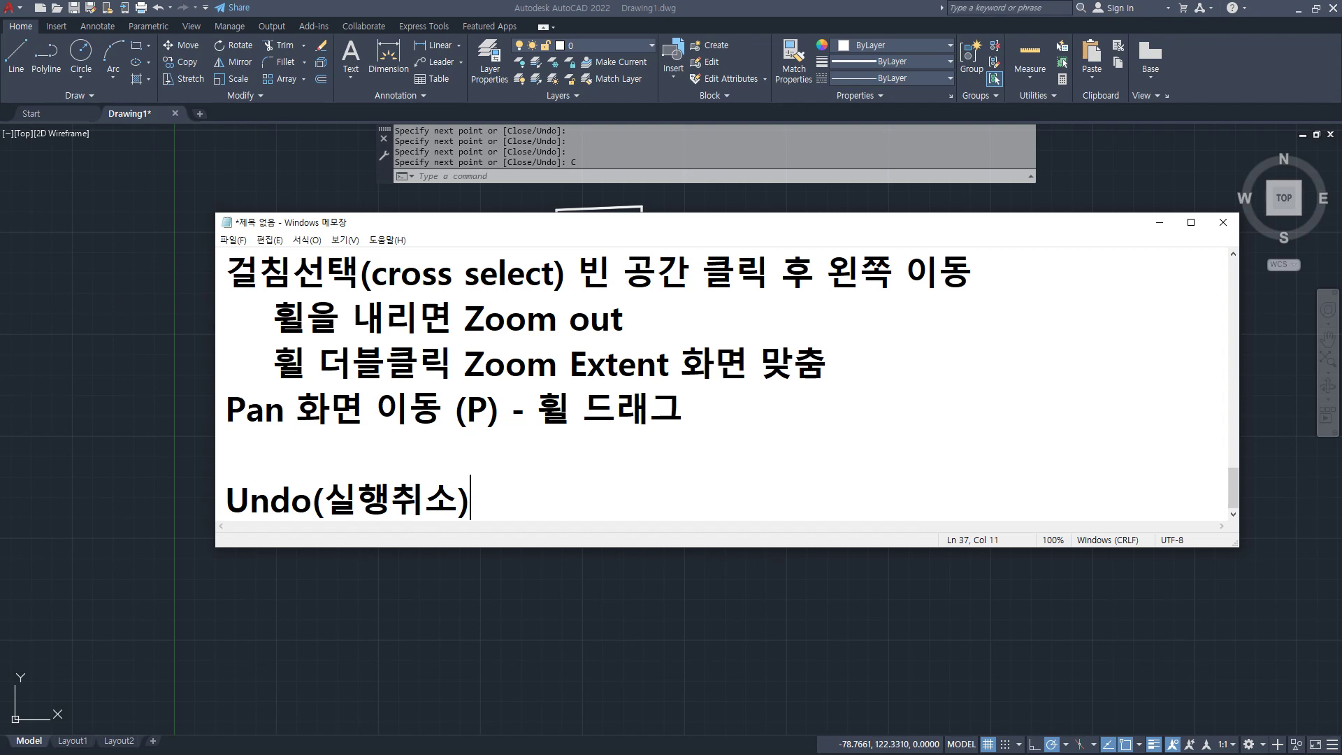
Back in AutoCAD, draw four connected segments beside the stepped outline, remove the last with the Line command's Undo option, and end the command.
left_click(781, 33)
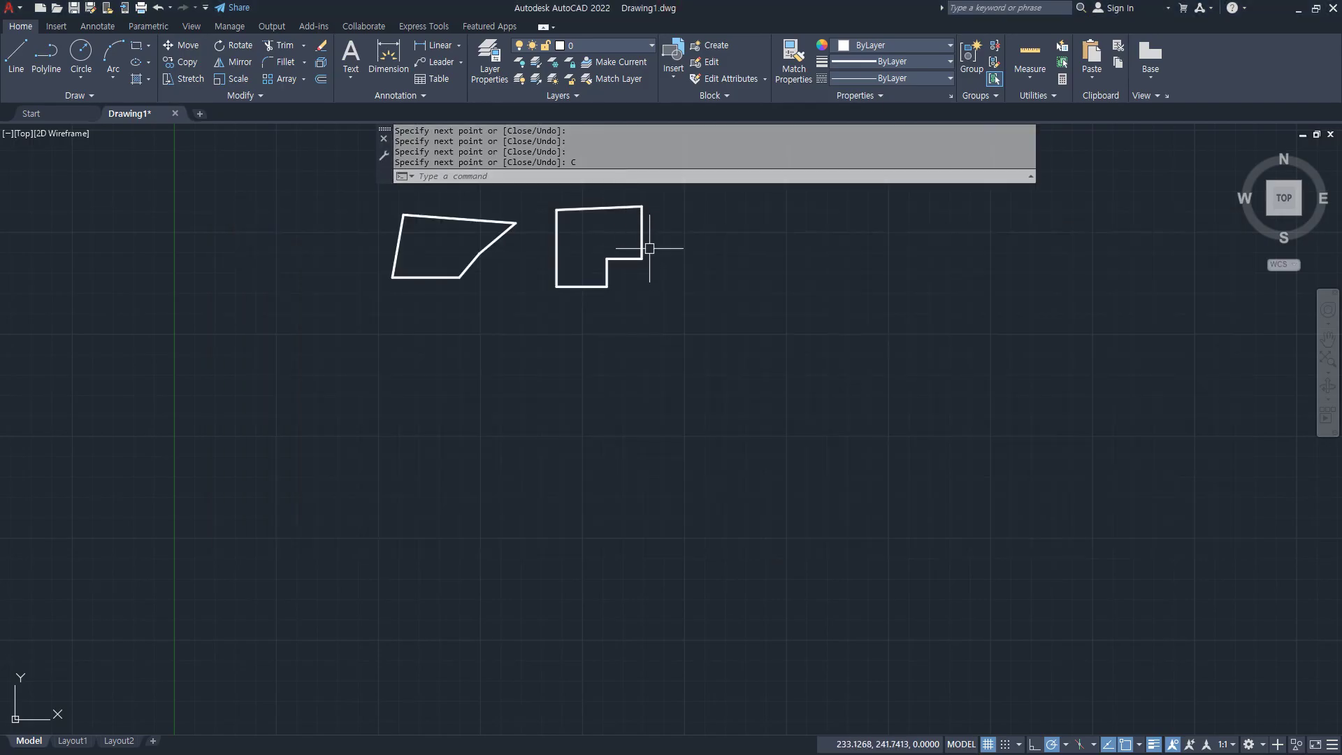
middle_click_drag(662, 246, 632, 273)
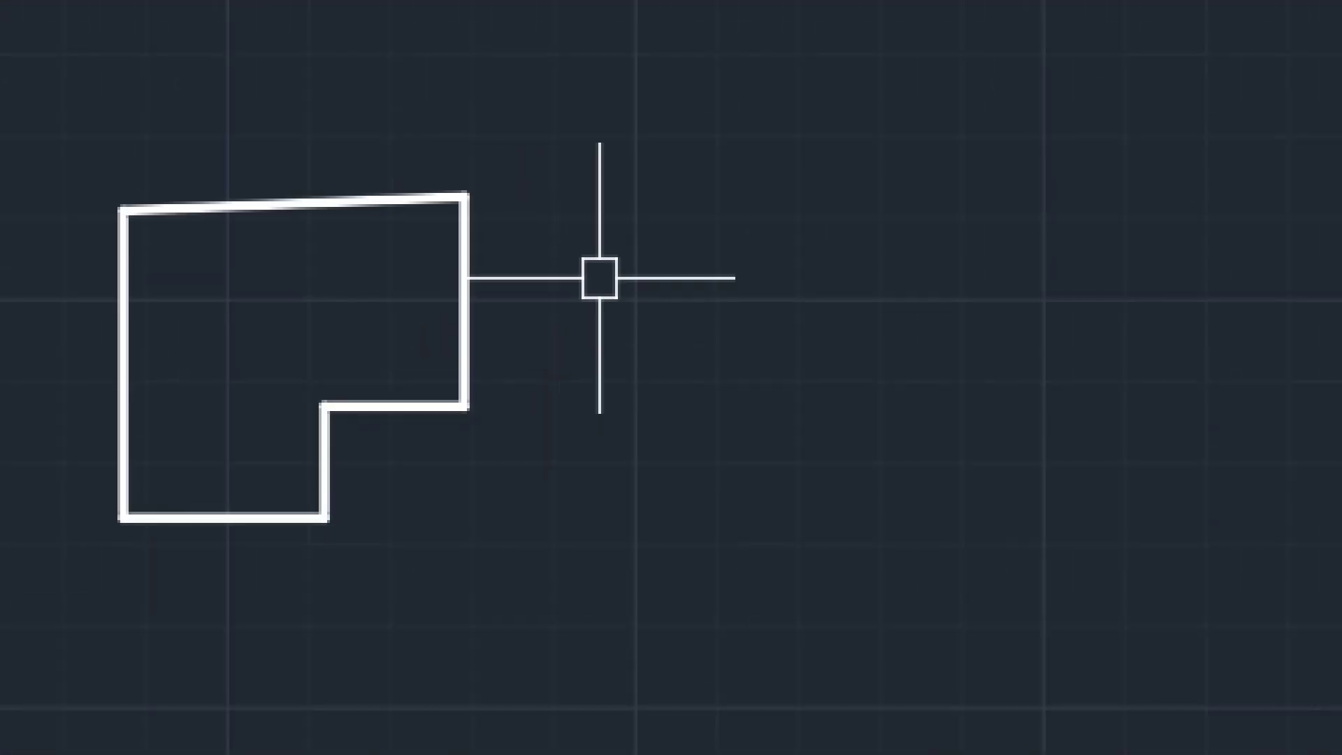
key("Return")
left_click(677, 239)
left_click(677, 502)
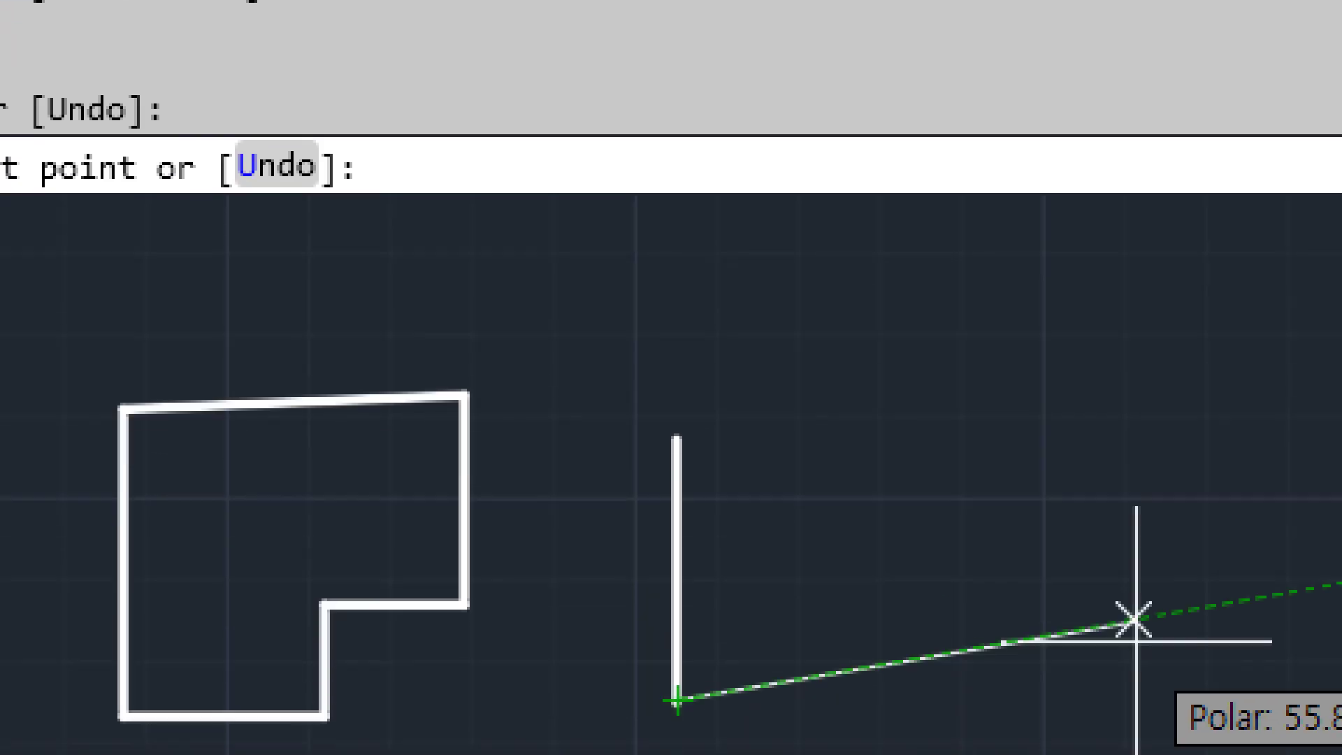
middle_click_drag(1135, 619, 522, 510)
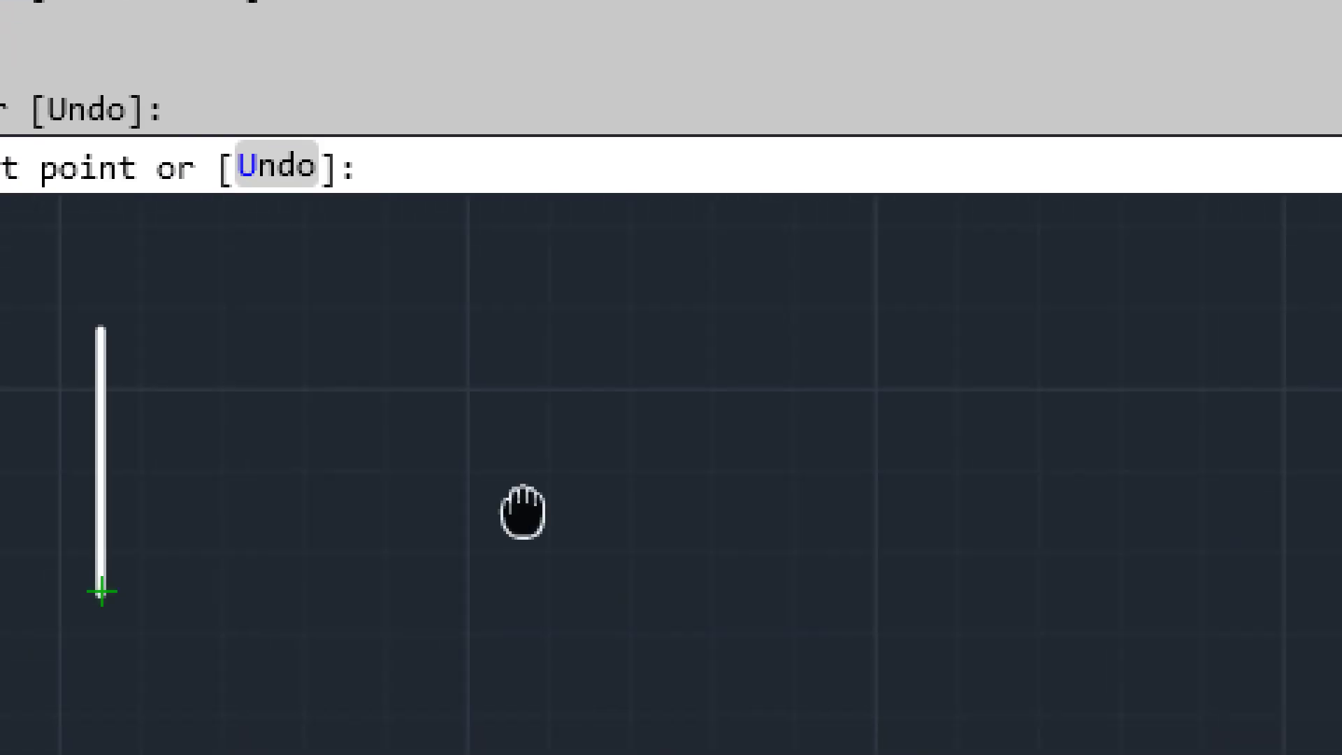
scroll(770, 509, "down", 2)
left_click(726, 627)
left_click(725, 446)
left_click(596, 374)
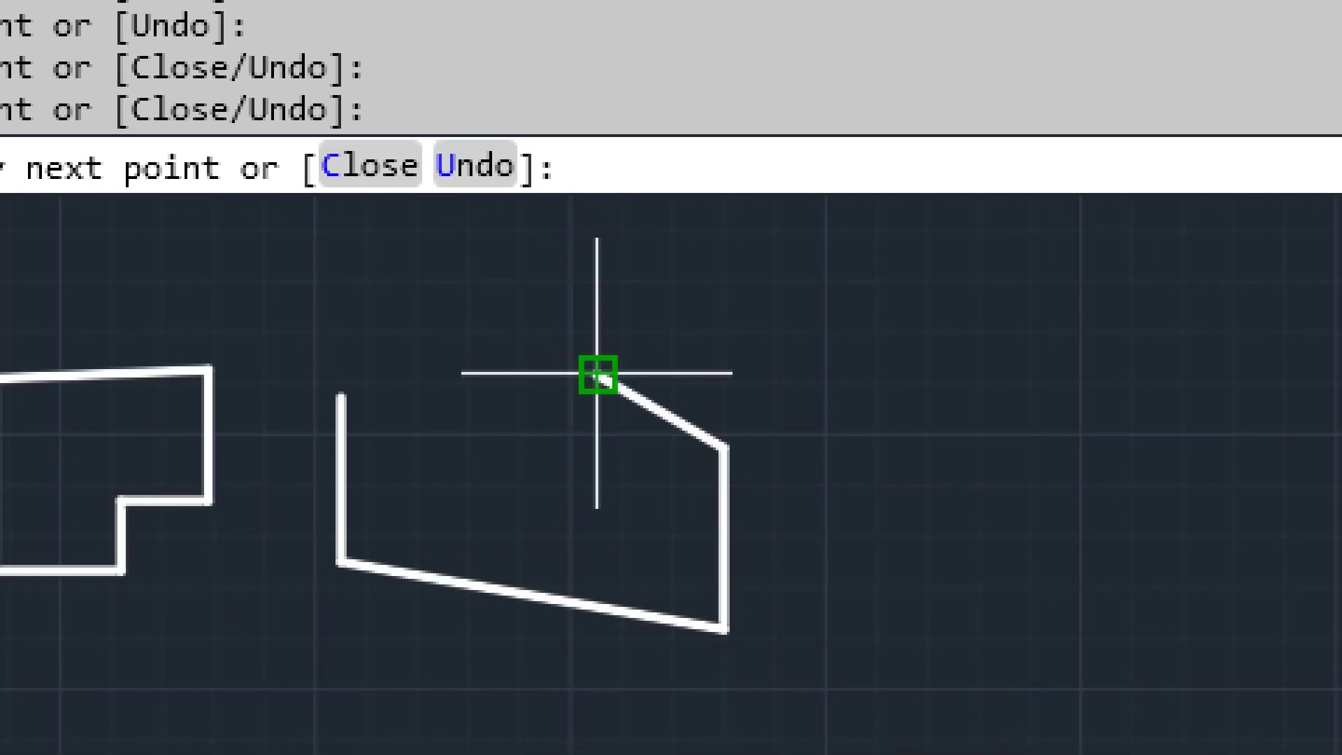
left_click(467, 168)
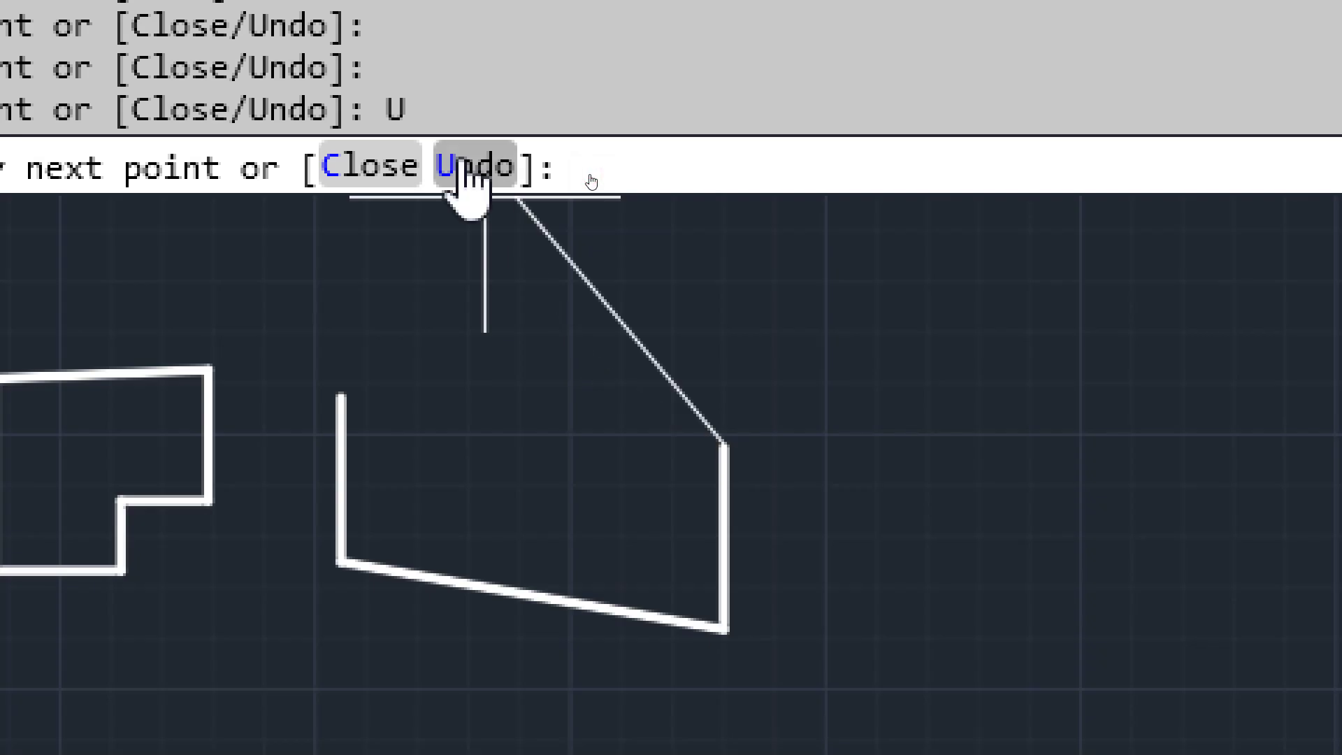
key("Return")
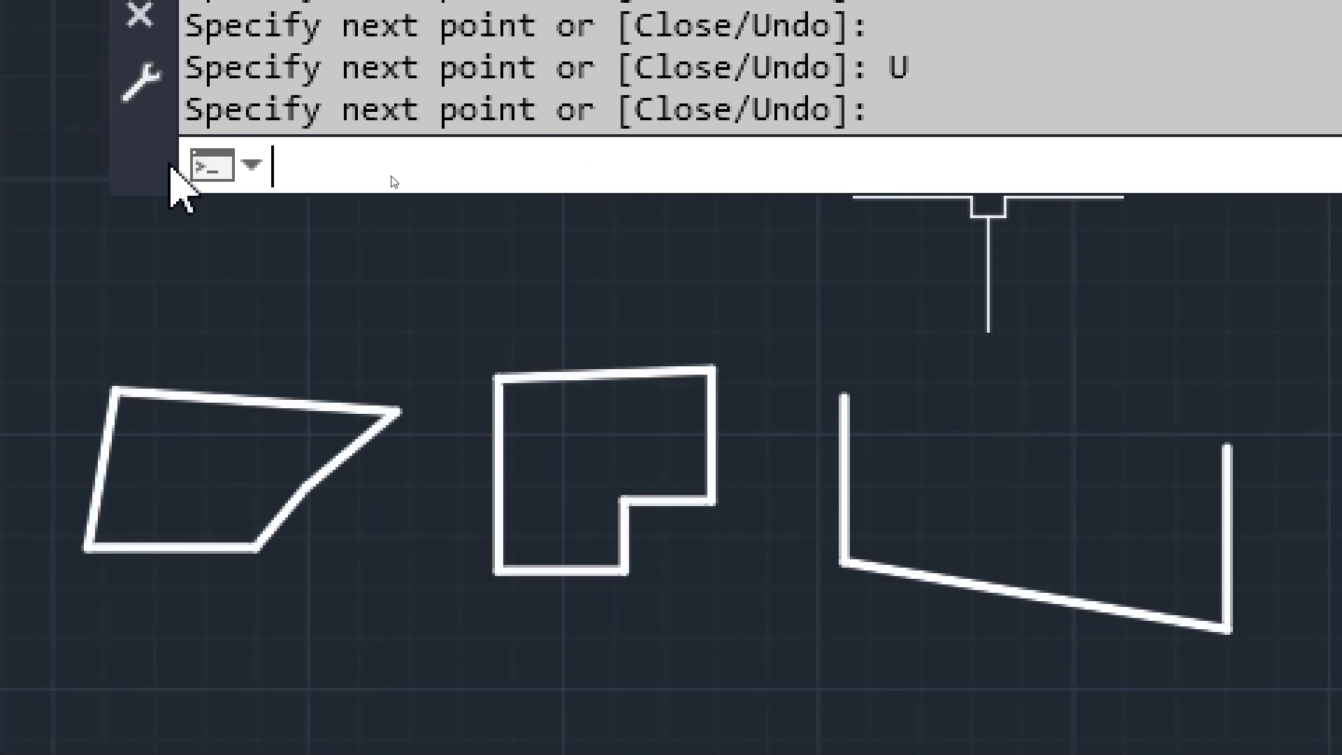
Undo the recent drawing and pan operations one after another with the U command, back to before the first closed outline.
type("u")
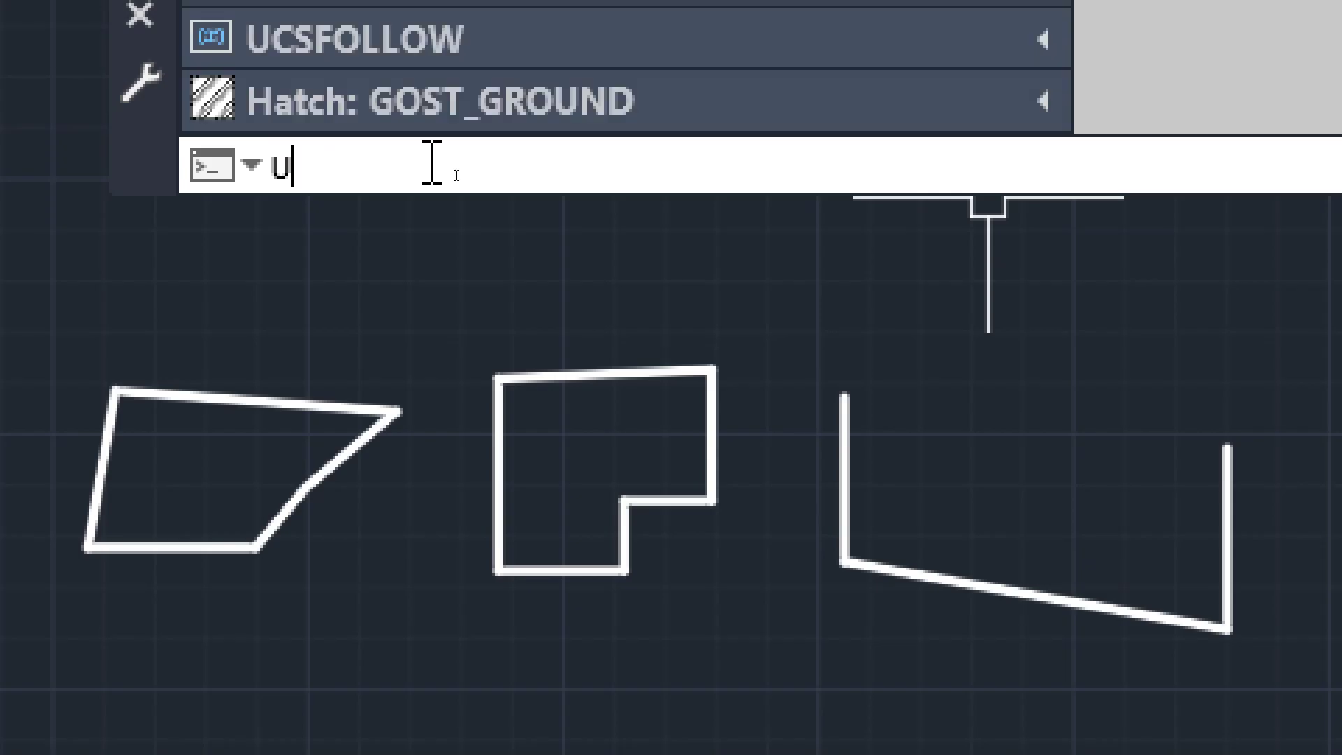
key("Return")
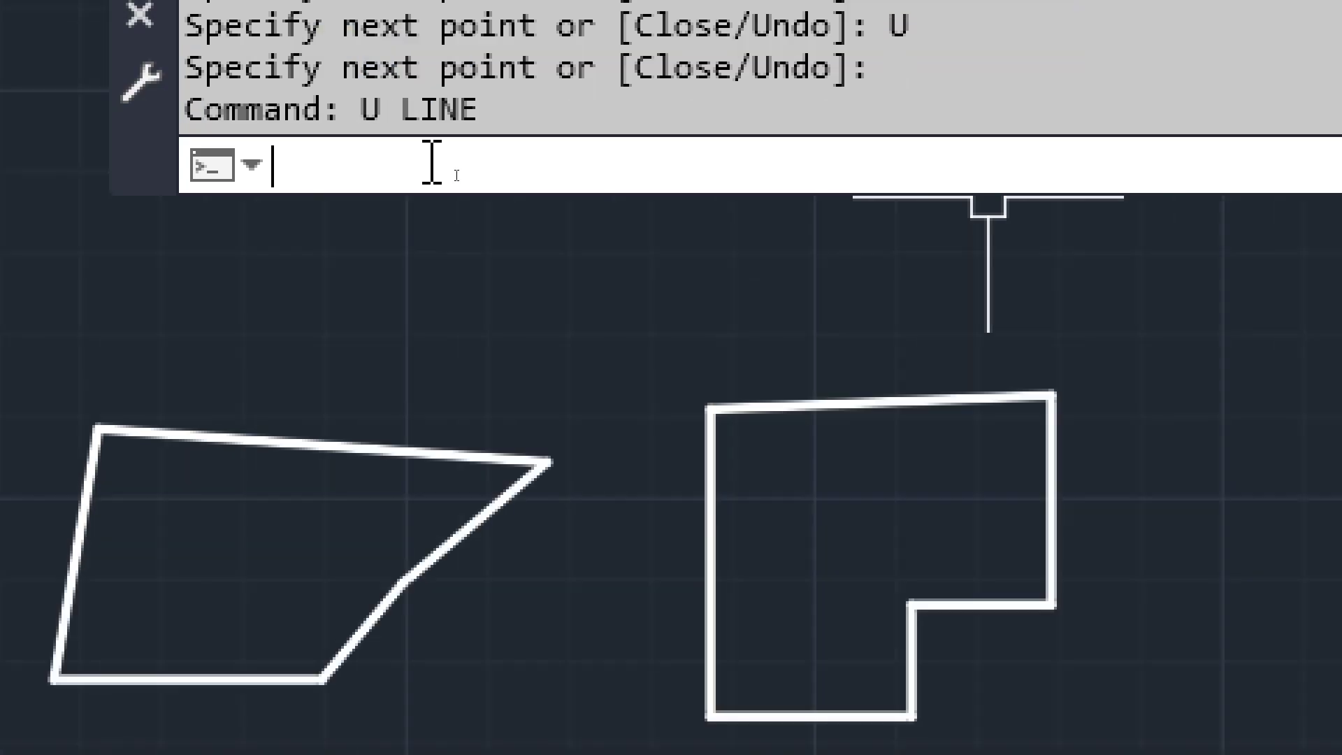
key("Return")
key("Return")
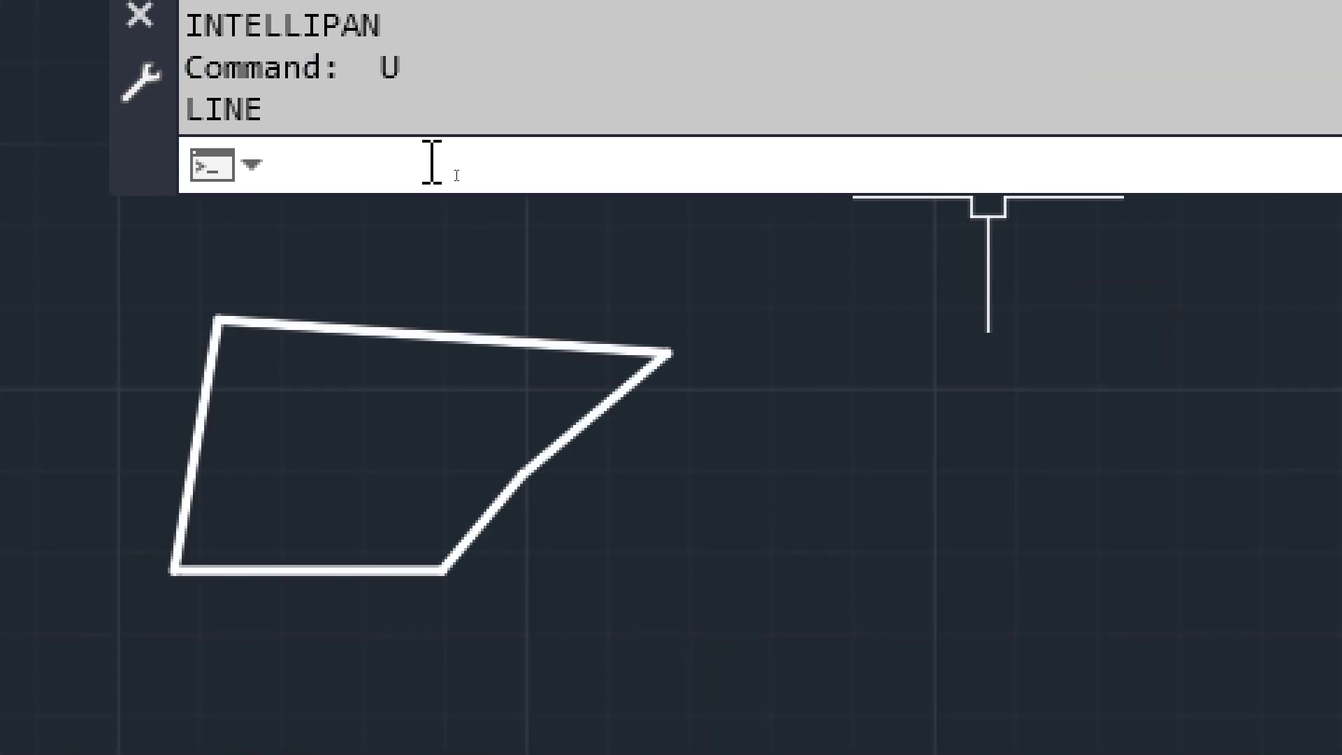
key("Return")
key("Return")
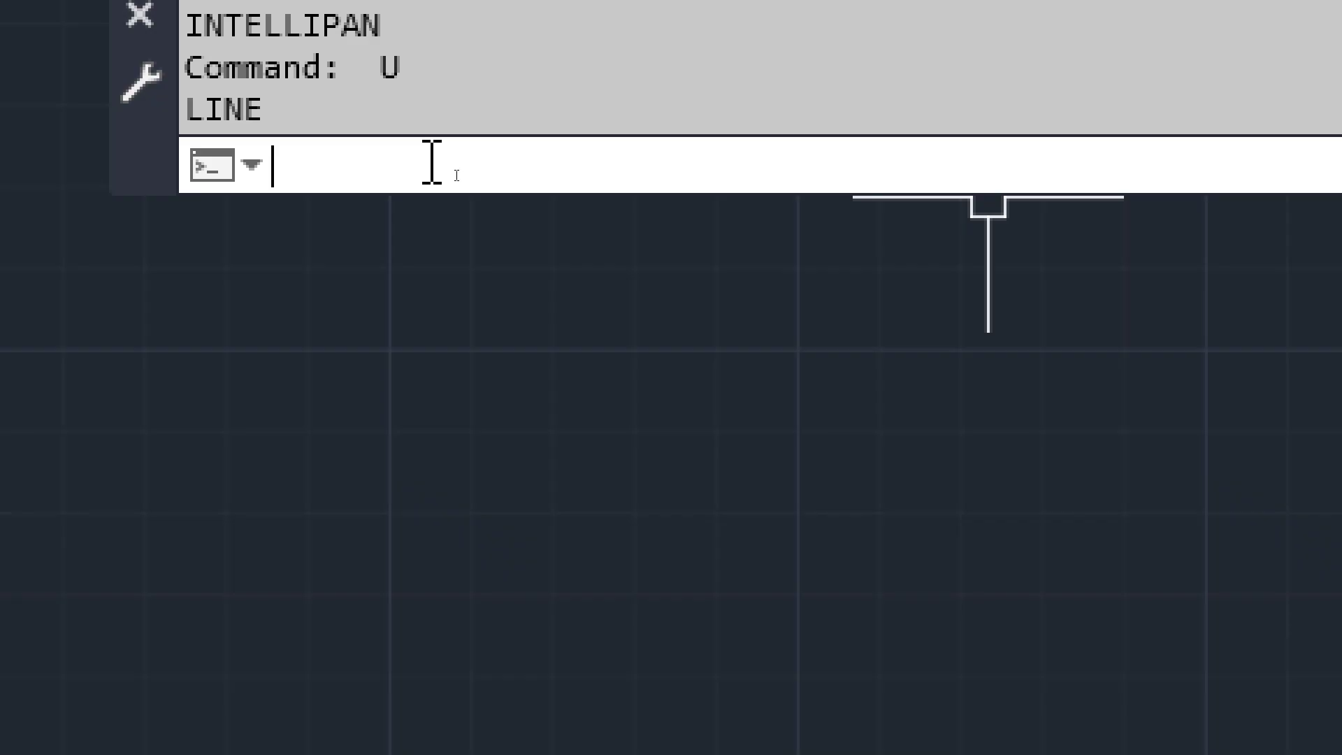
Redo all the undone operations to restore the two closed outlines and the open three-segment shape.
key("ctrl+y")
key("ctrl+y")
key("ctrl+y")
key("ctrl+y")
key("ctrl+y")
key("ctrl+y")
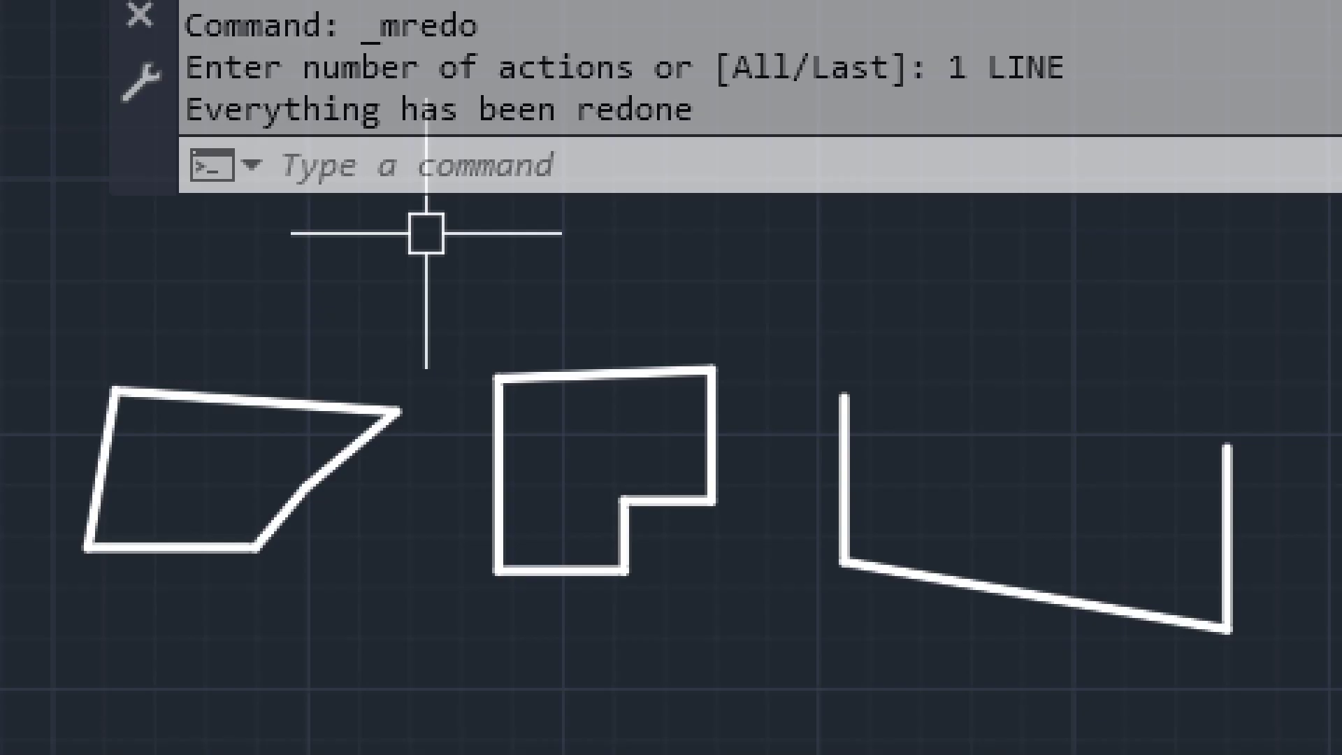
Undo the last few operations once more and redo them to bring back all three shapes.
key("ctrl+z")
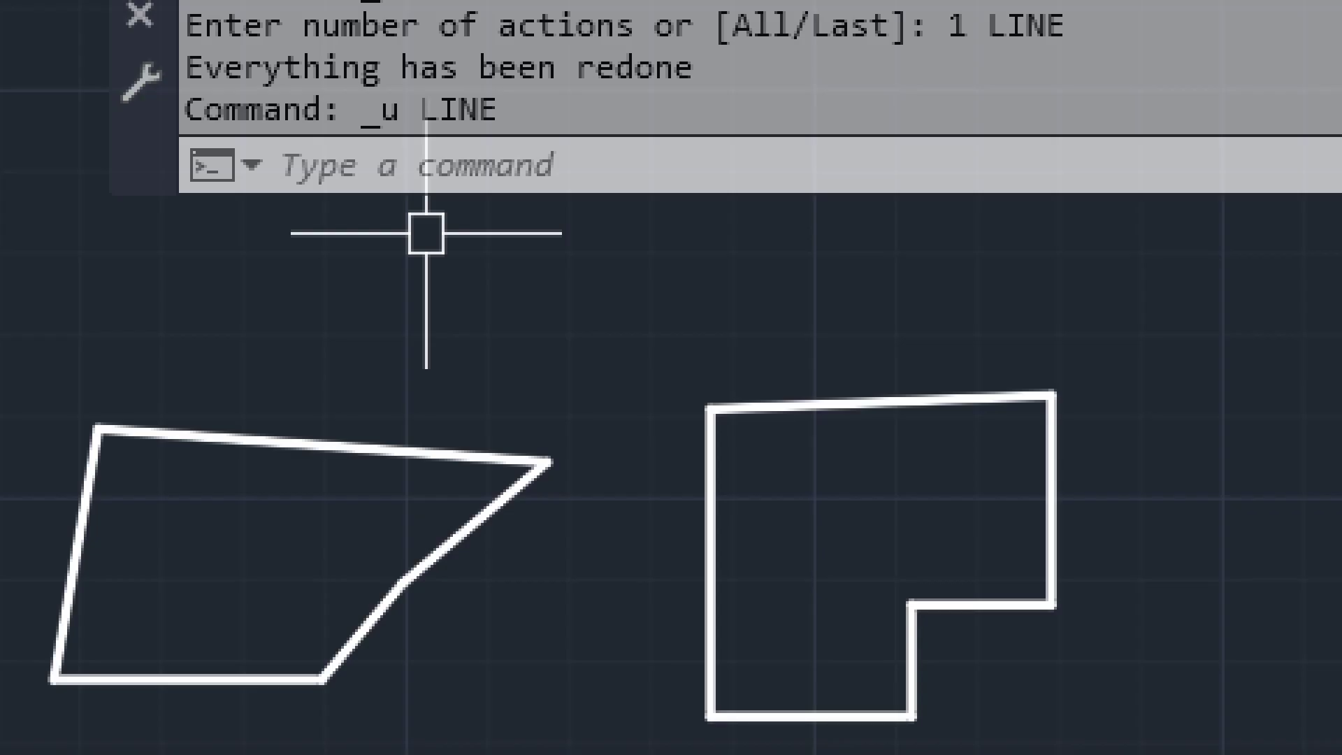
key("ctrl+z")
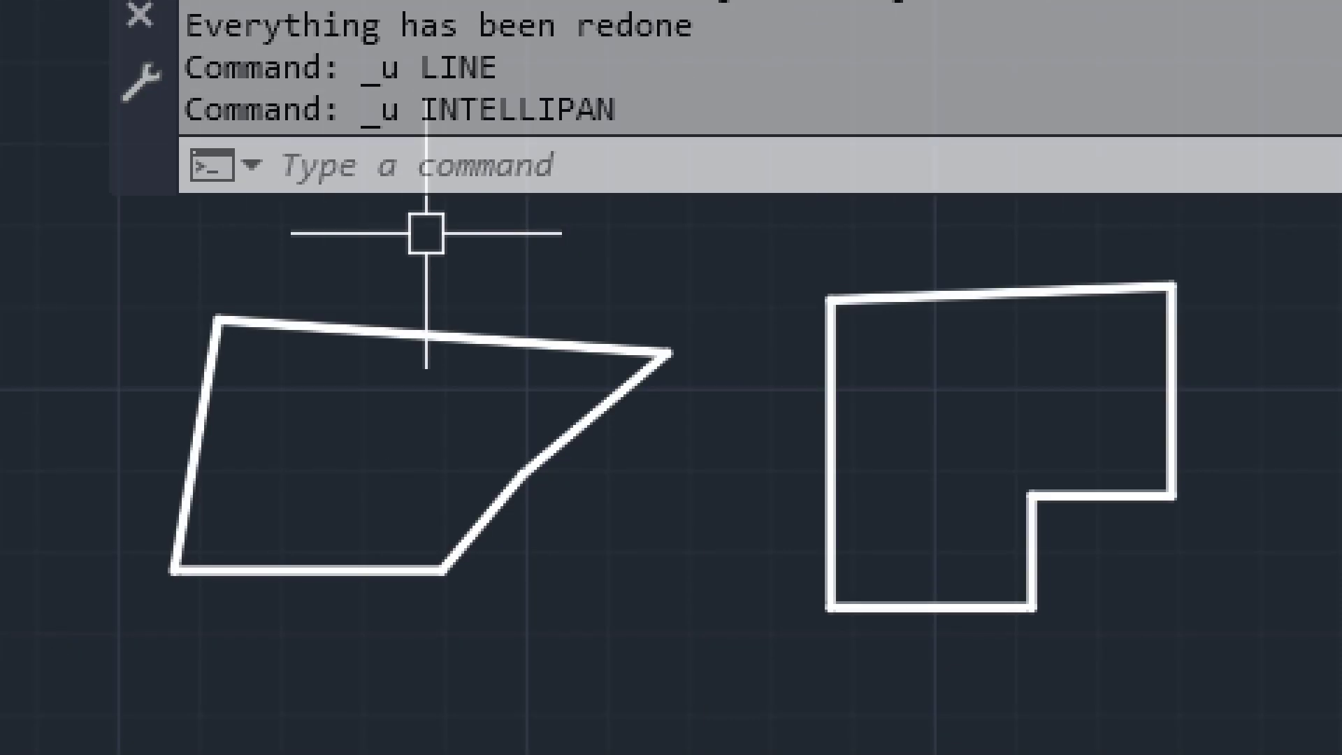
key("ctrl+z")
key("ctrl+y")
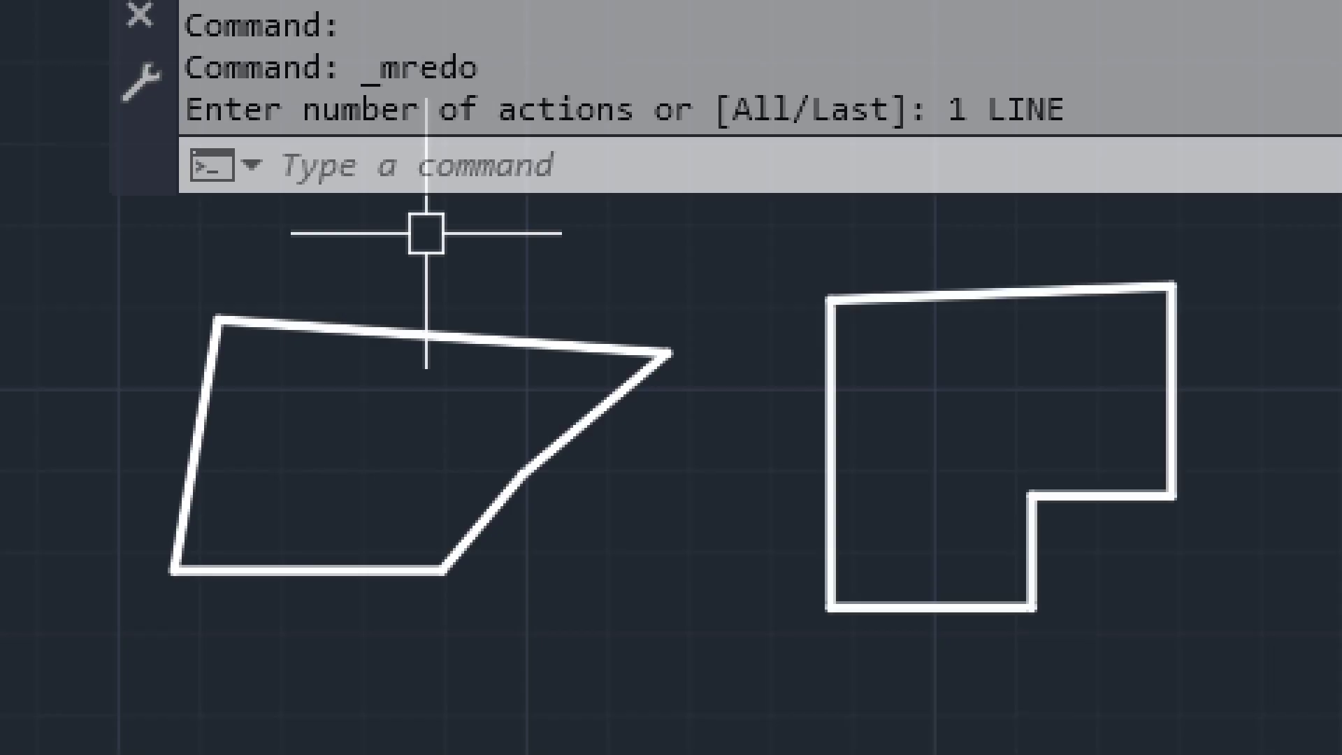
key("ctrl+y")
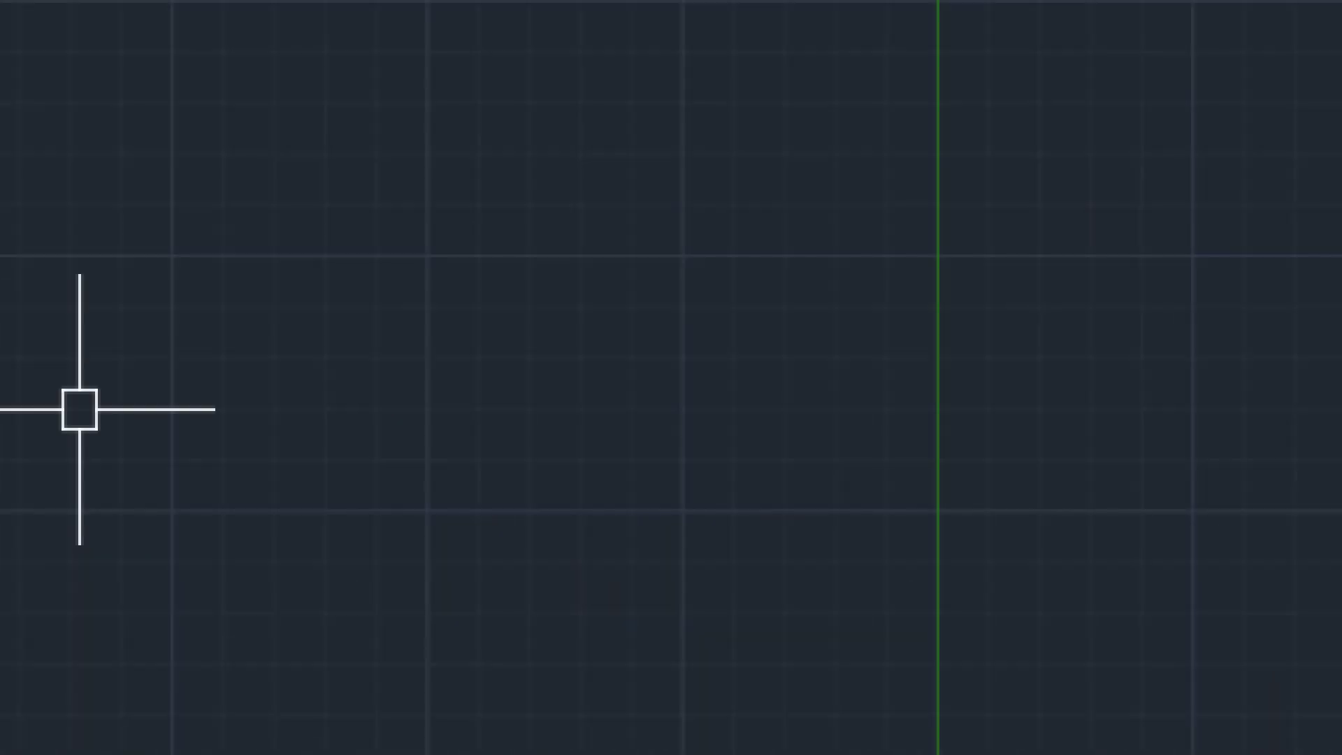
key("Escape")
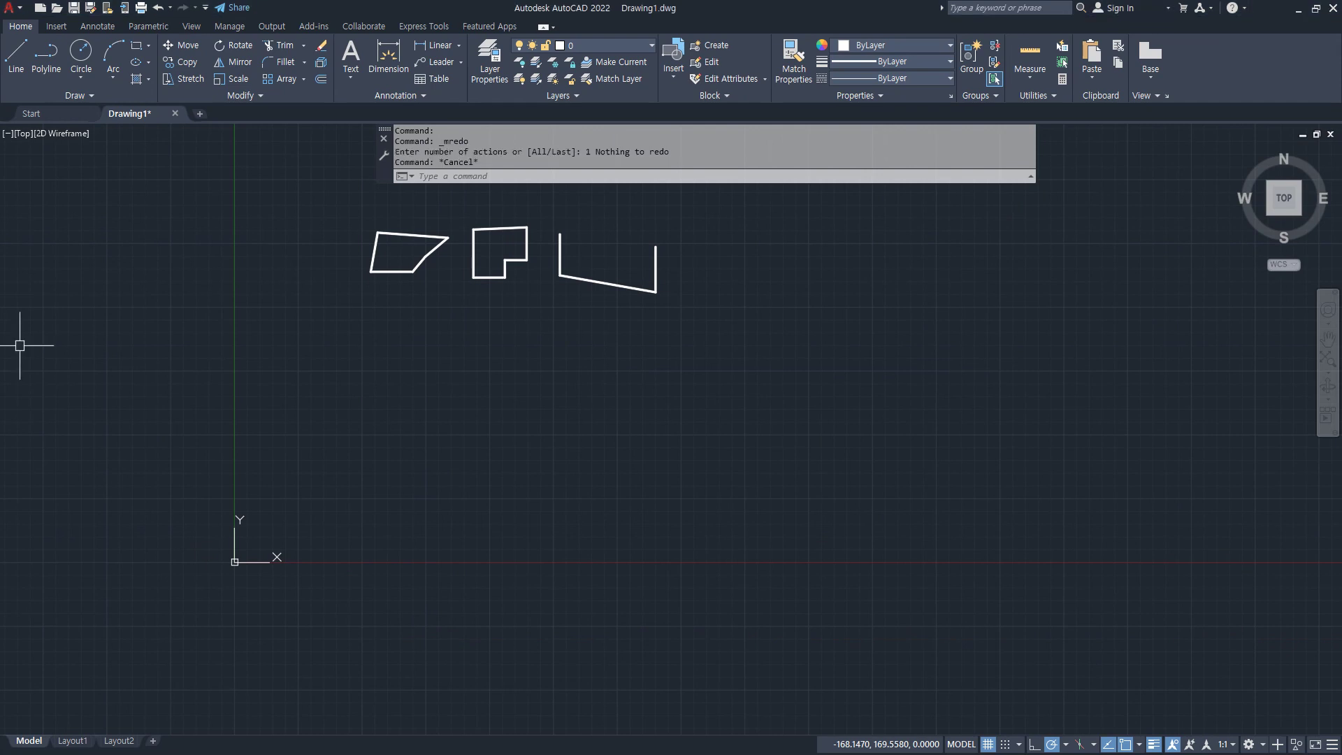
In Notepad, add the line "redo(실행복원)" directly below the Undo note.
key("alt+Tab")
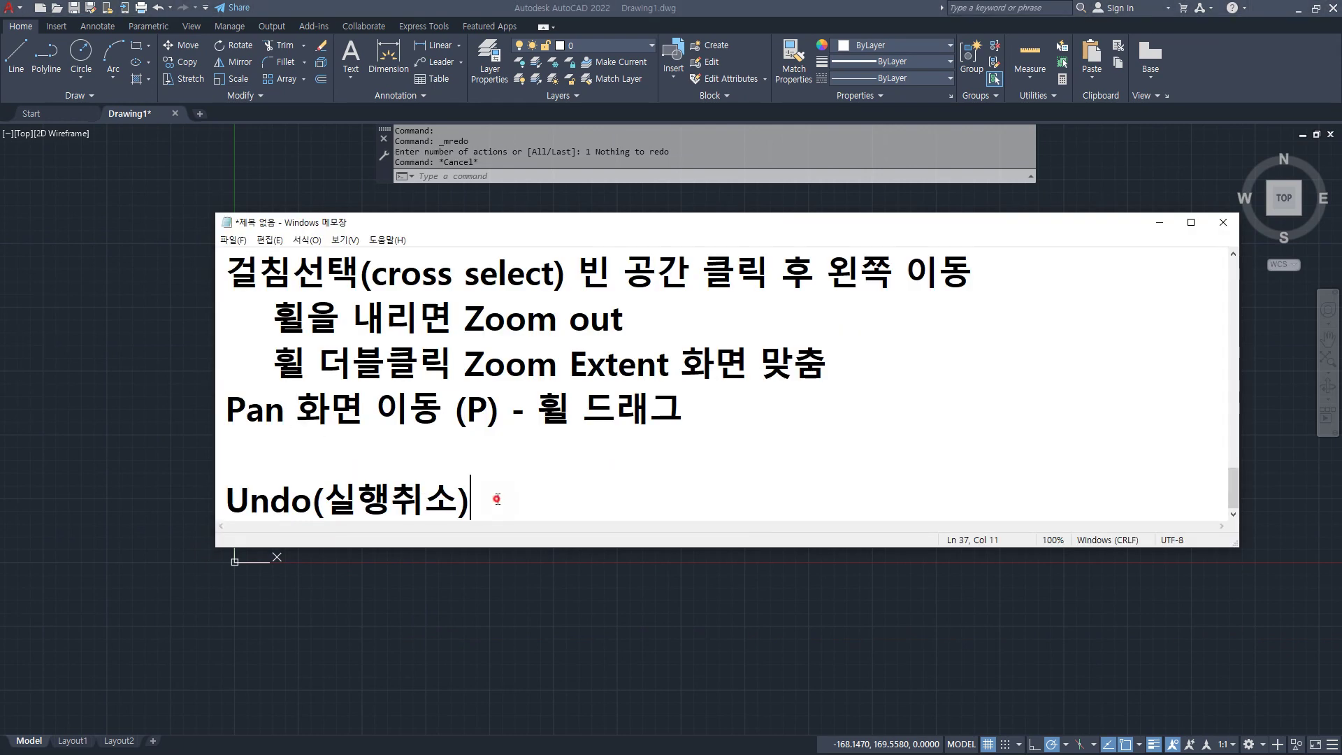
key("Return")
type("Redo")
key("BackSpace")
key("BackSpace")
key("BackSpace")
key("BackSpace")
type("redo")
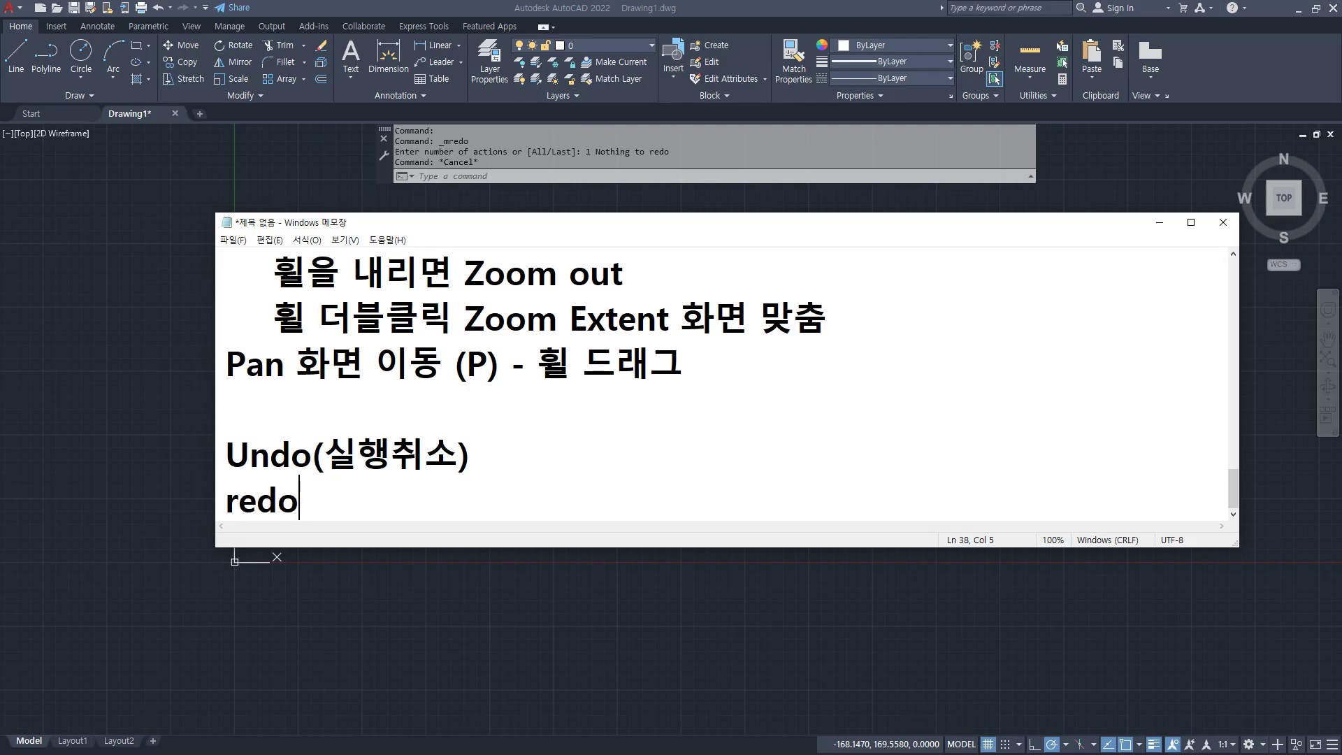
type("(")
type("실")
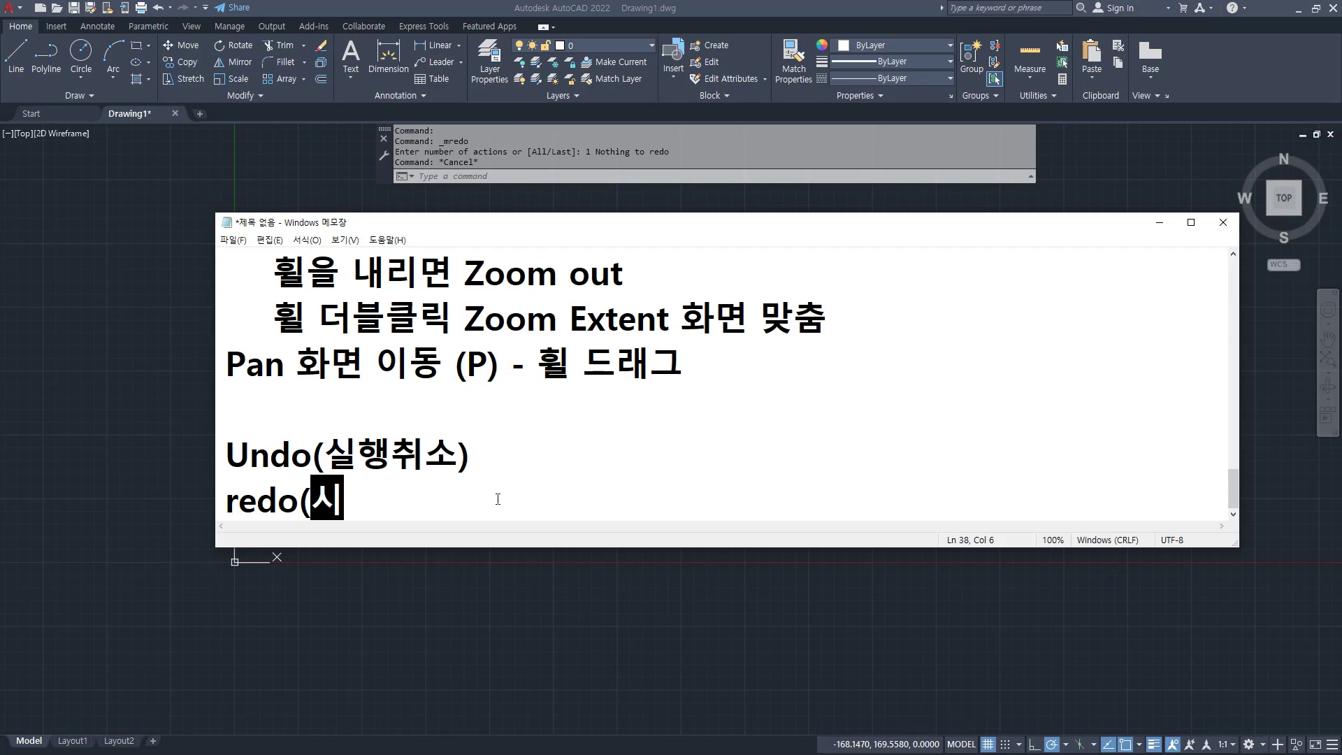
type("행복원)")
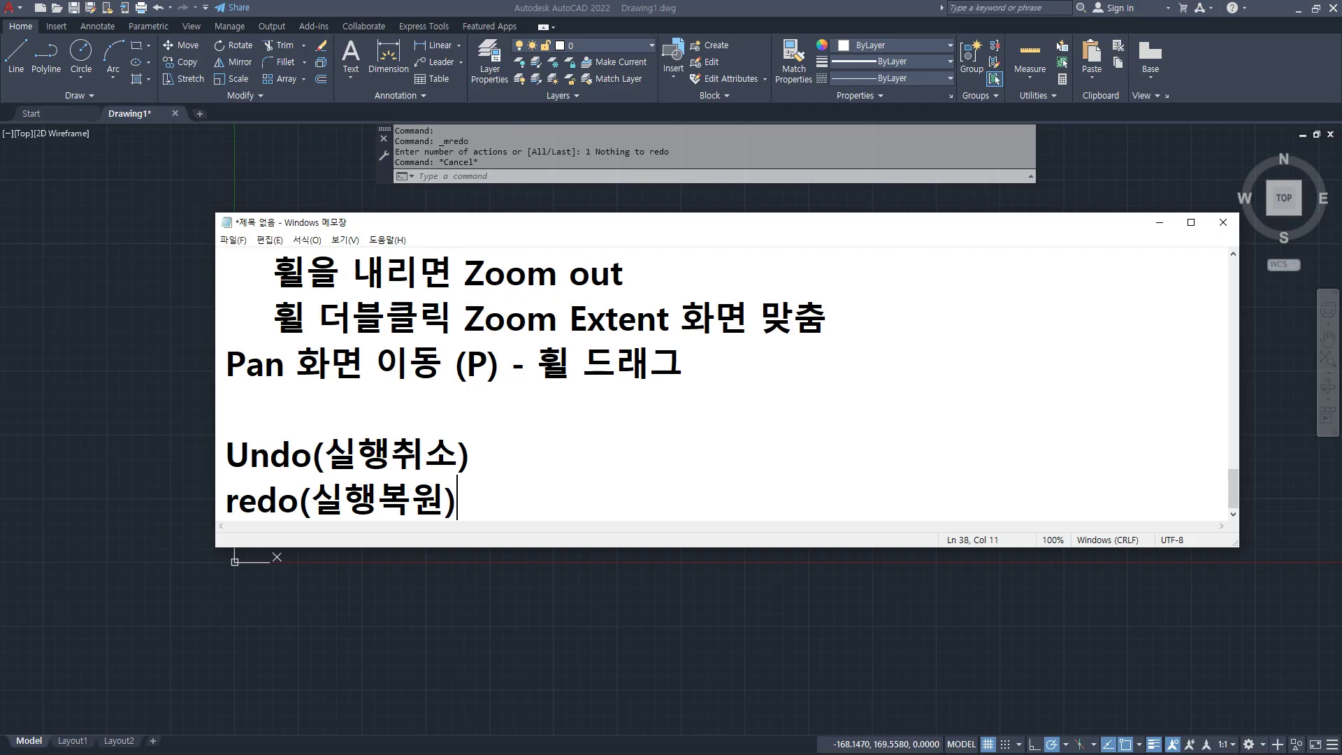
Append "ctrl+y" to the redo note and change its command name to "mredo".
type("ㅊ")
key("BackSpace")
key("Hangul")
type("ctrl+y")
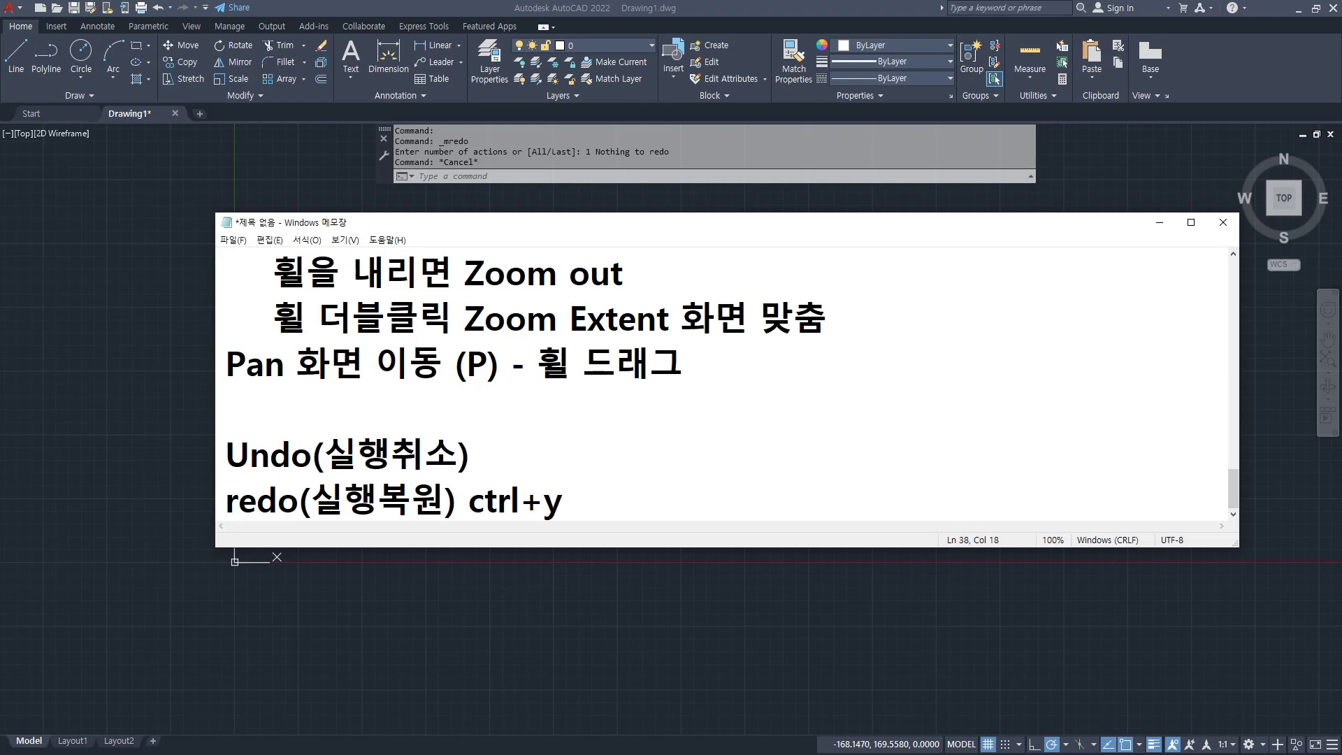
left_click(226, 501)
type("m")
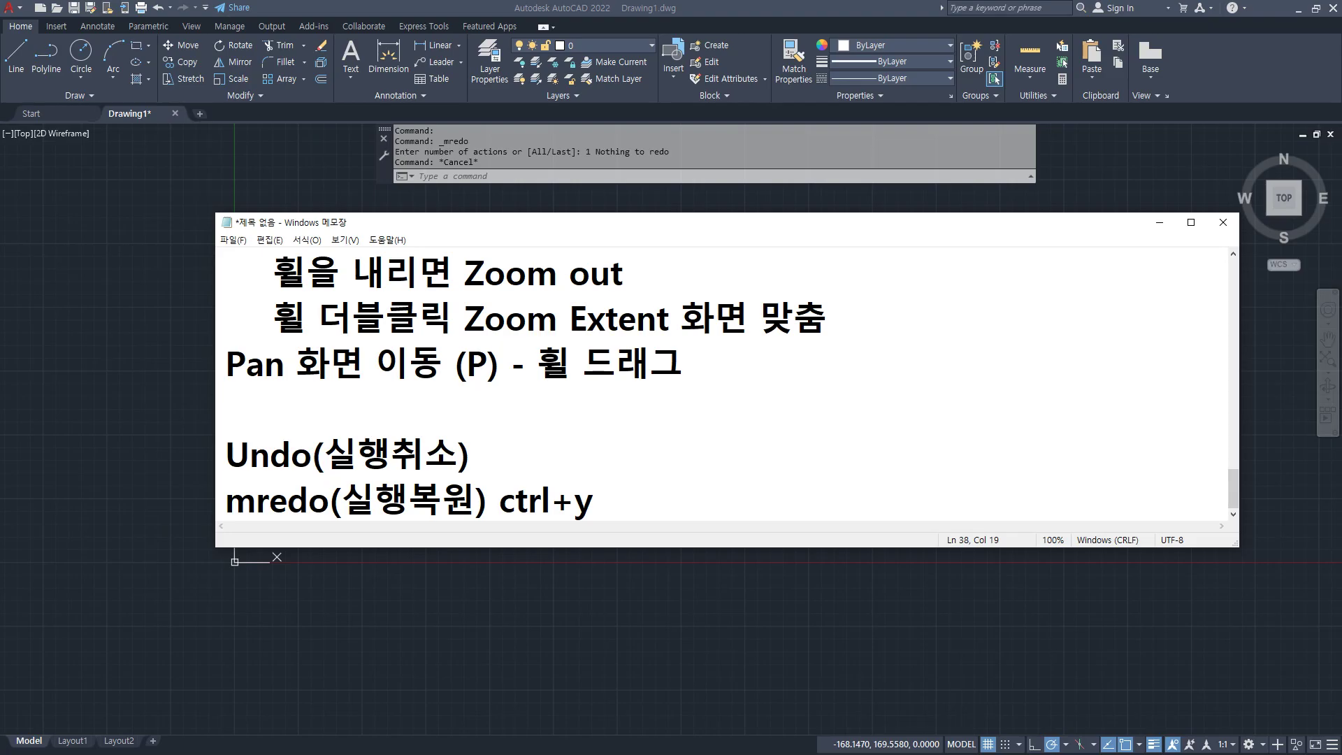
Append "4~7" to the mredo note and "ctrl+z" to the Undo note above it.
type("4~7")
key("Left")
key("Left")
key("Left")
key("Up")
type("ct")
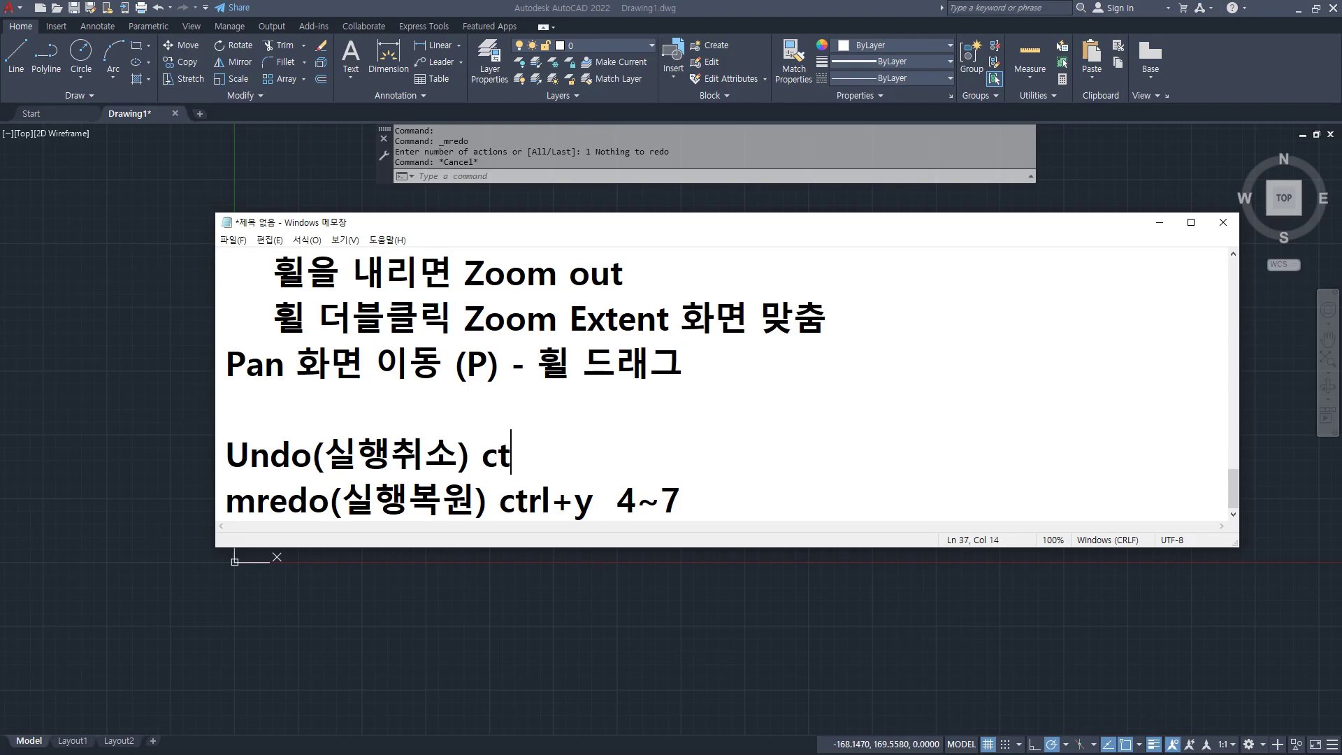
type("rl+z")
Back in AutoCAD, select all three shapes with a crossing box, erase them, and zoom to all.
left_click(515, 177)
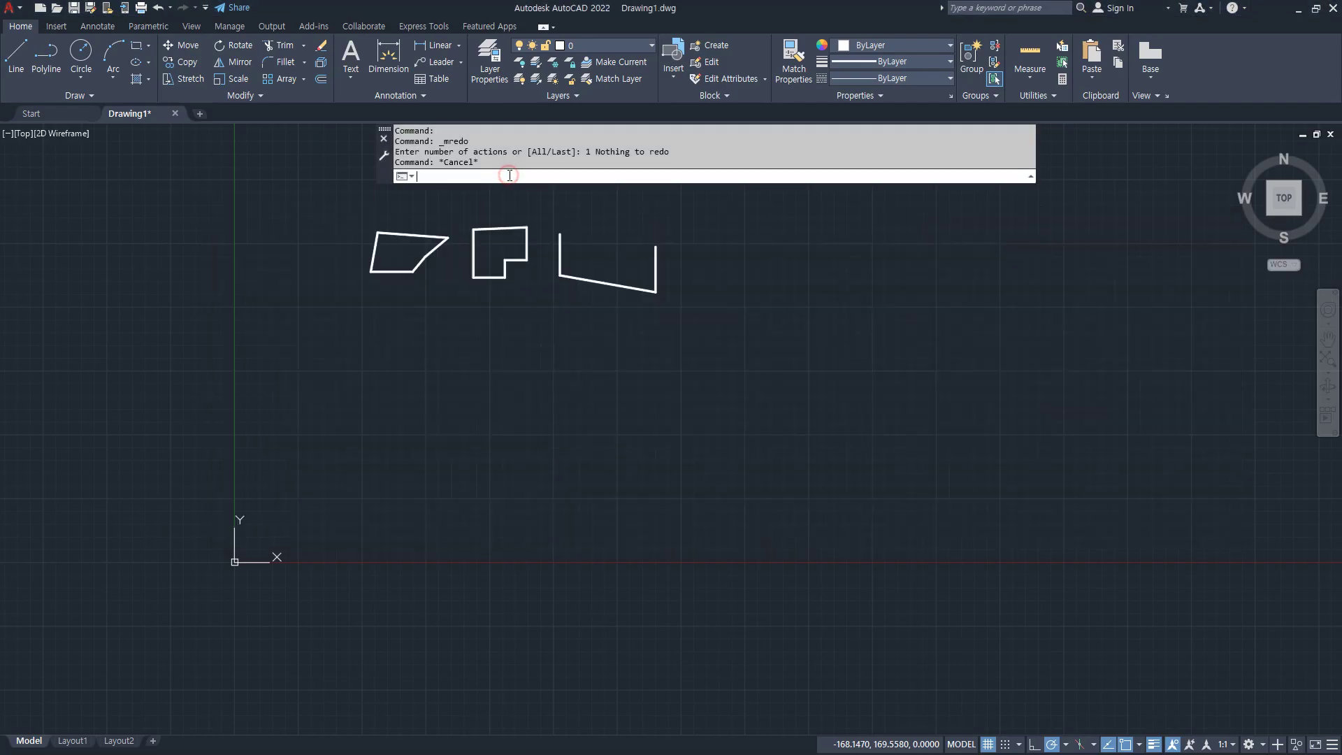
left_click(780, 408)
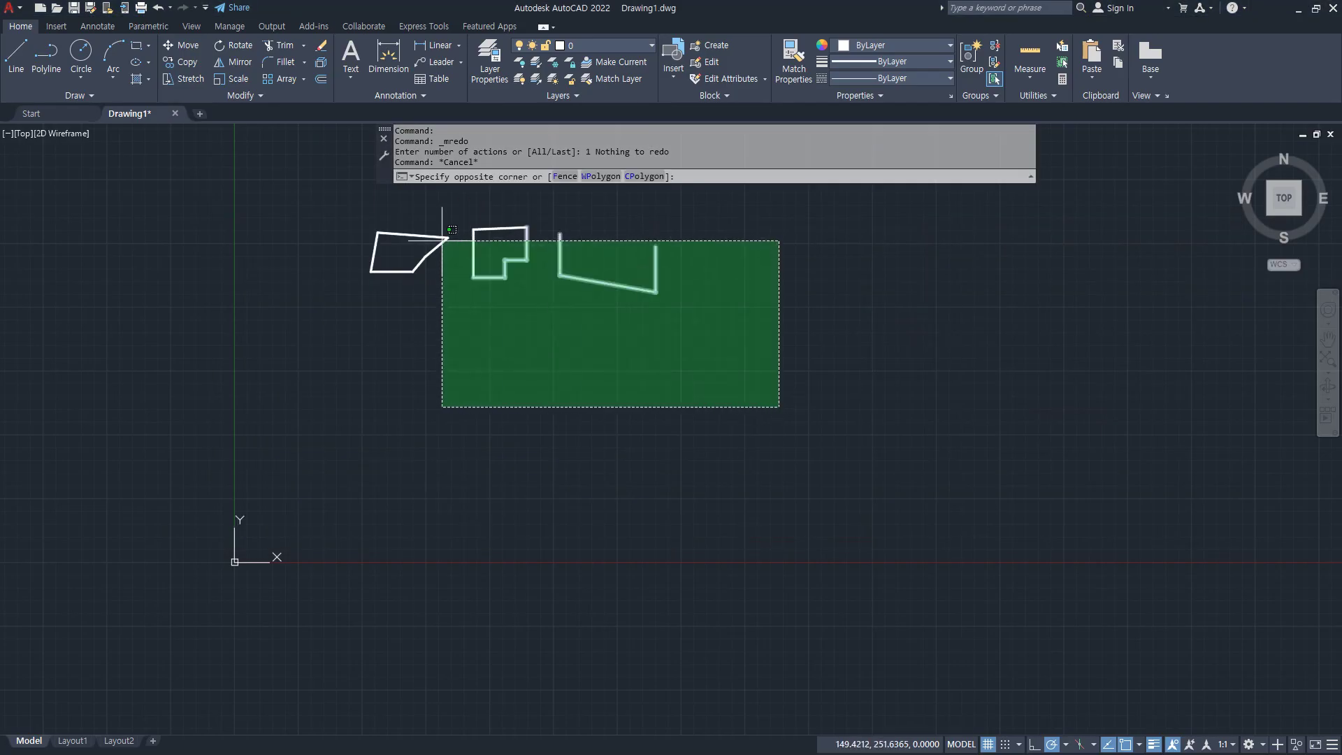
left_click(317, 210)
type("e")
key("Return")
type("z")
key("Return")
type("a")
key("Return")
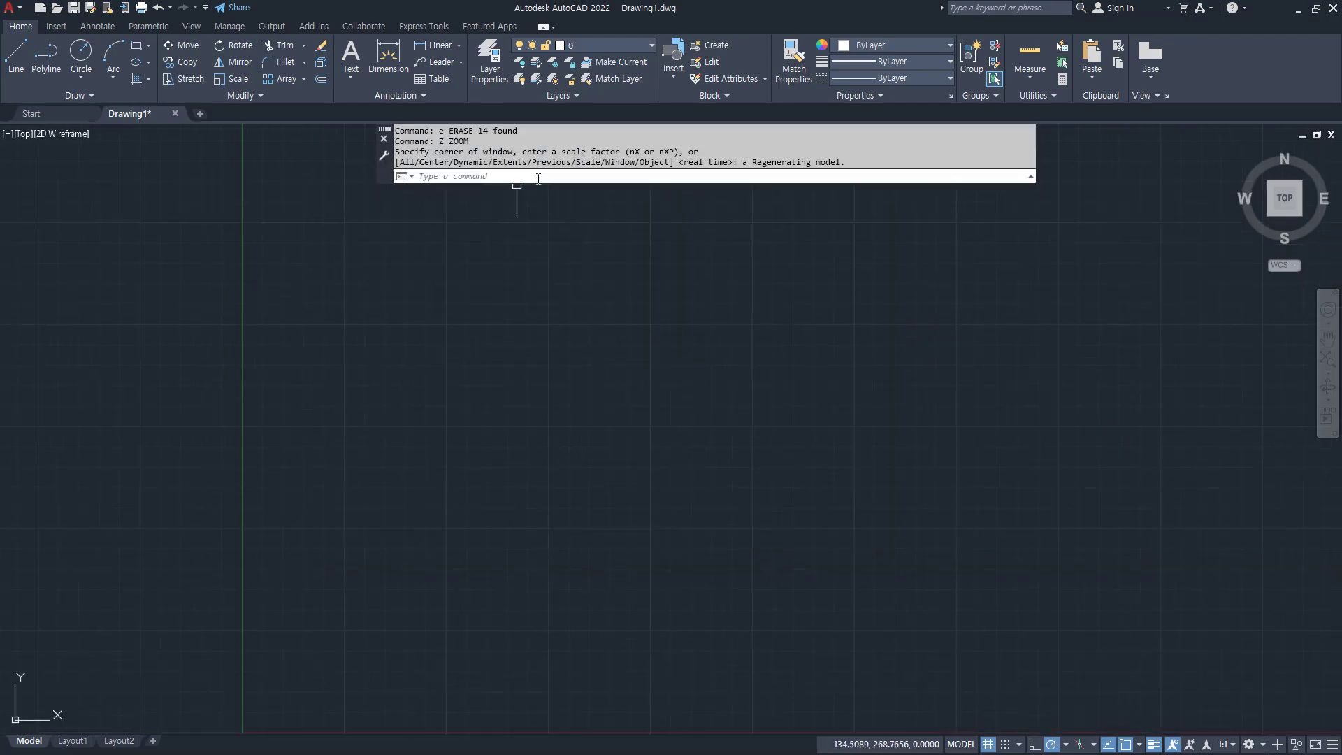
Draw an open chain of four segments: steep downward, horizontal, short vertical upward, and horizontal, and end the Line command.
type("l")
key("Return")
left_click(422, 253)
left_click(437, 397)
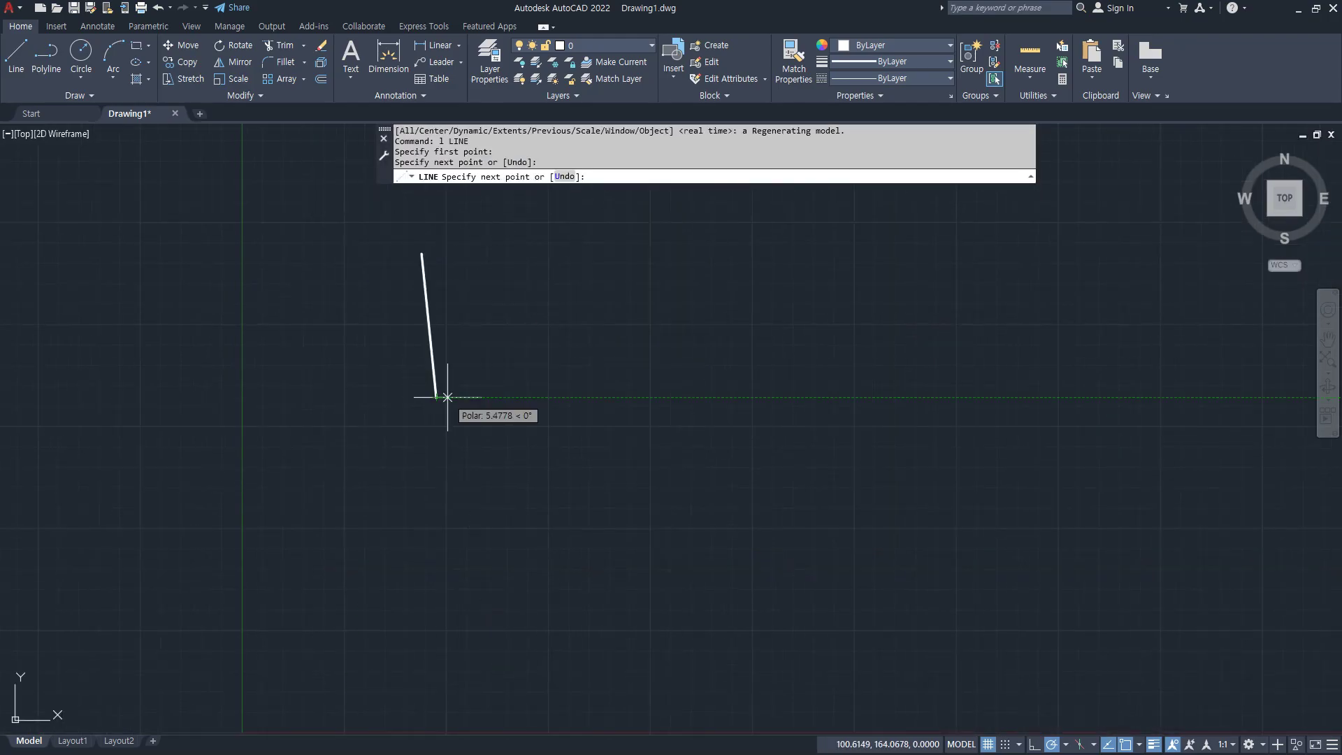
left_click(520, 397)
left_click(519, 339)
left_click(586, 339)
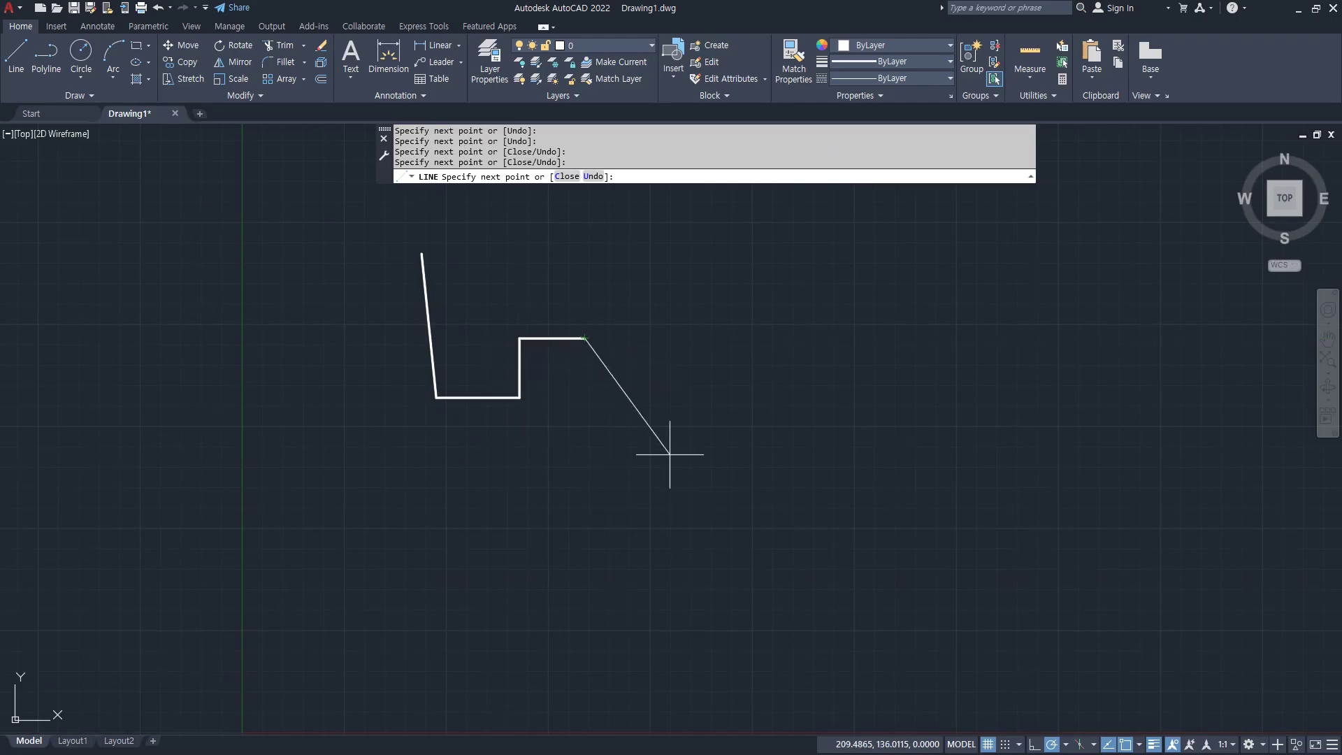
key("Return")
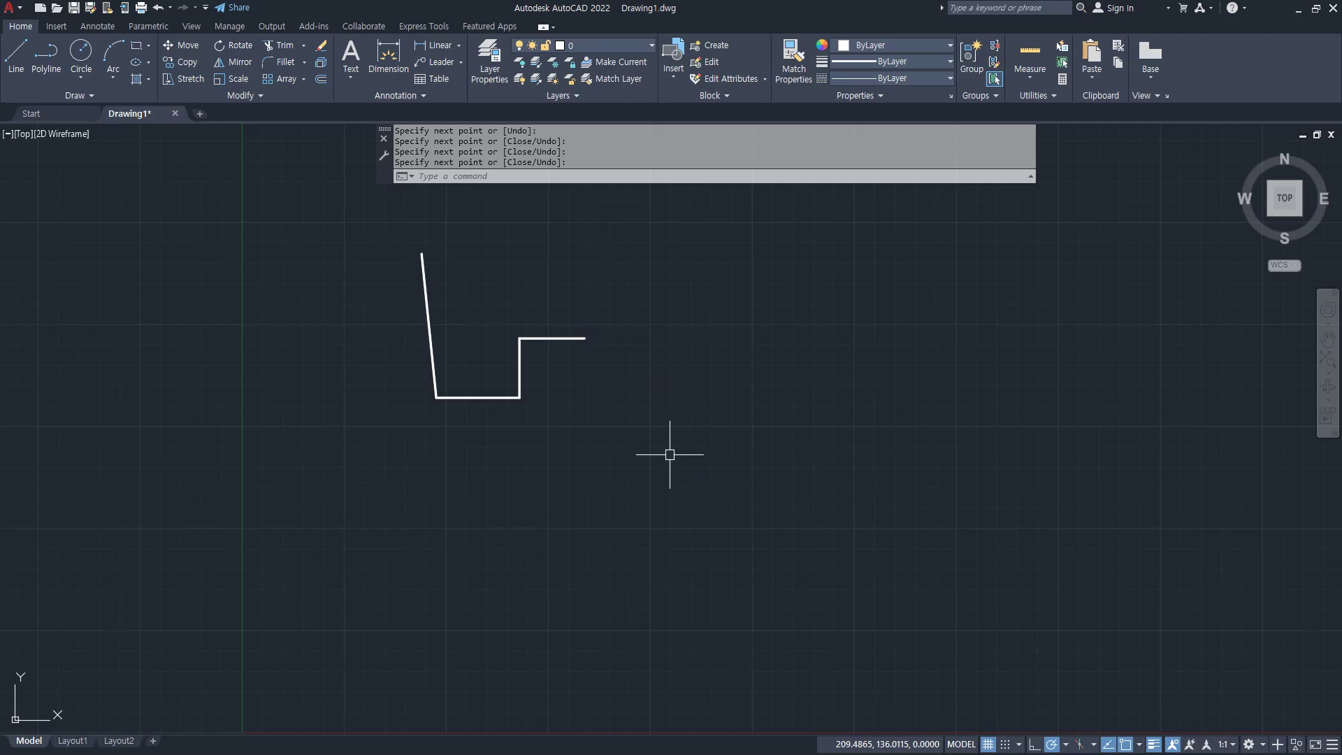
Draw a second line chain from the open chain's last endpoint: vertical upward, horizontal, vertical upward, and slanting back up to the left.
mouse_move(605, 361)
left_mouse_down()
mouse_move(574, 327)
mouse_move(597, 352)
left_mouse_up()
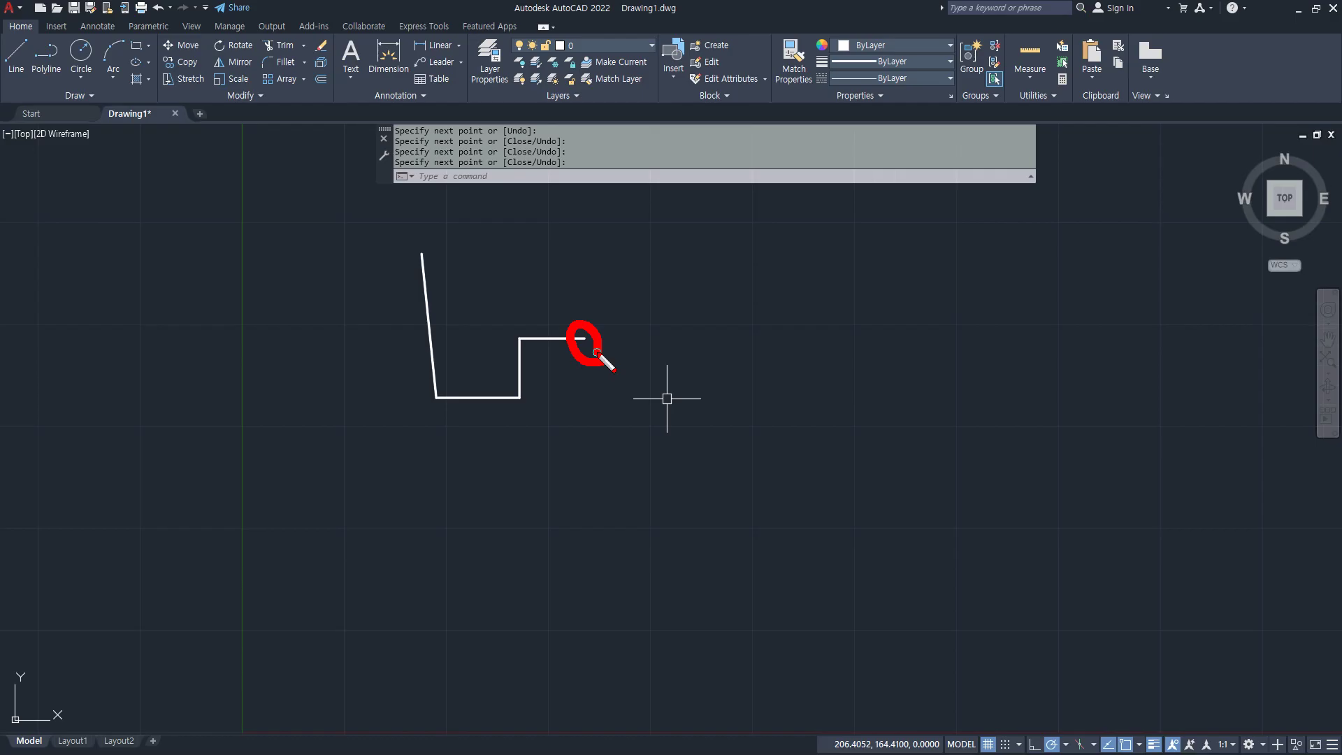
type("l")
key("Return")
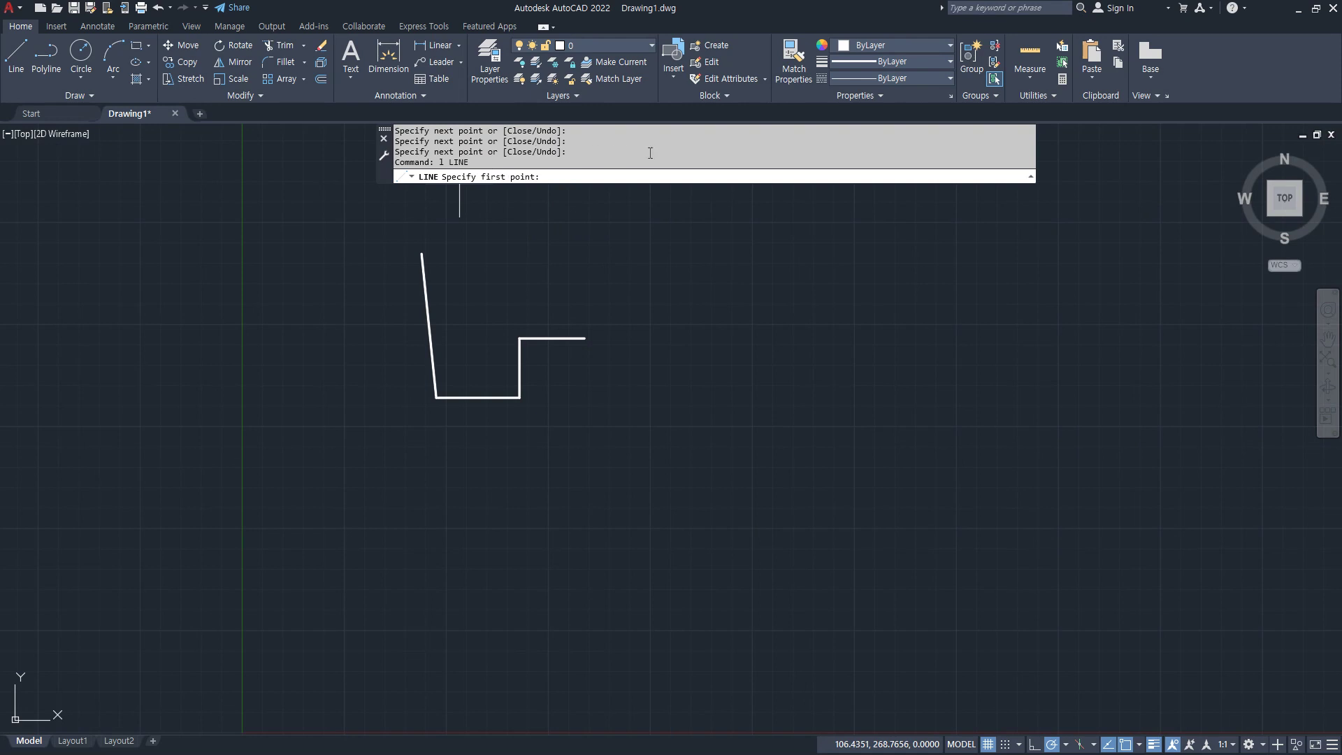
left_click(718, 173)
key("Return")
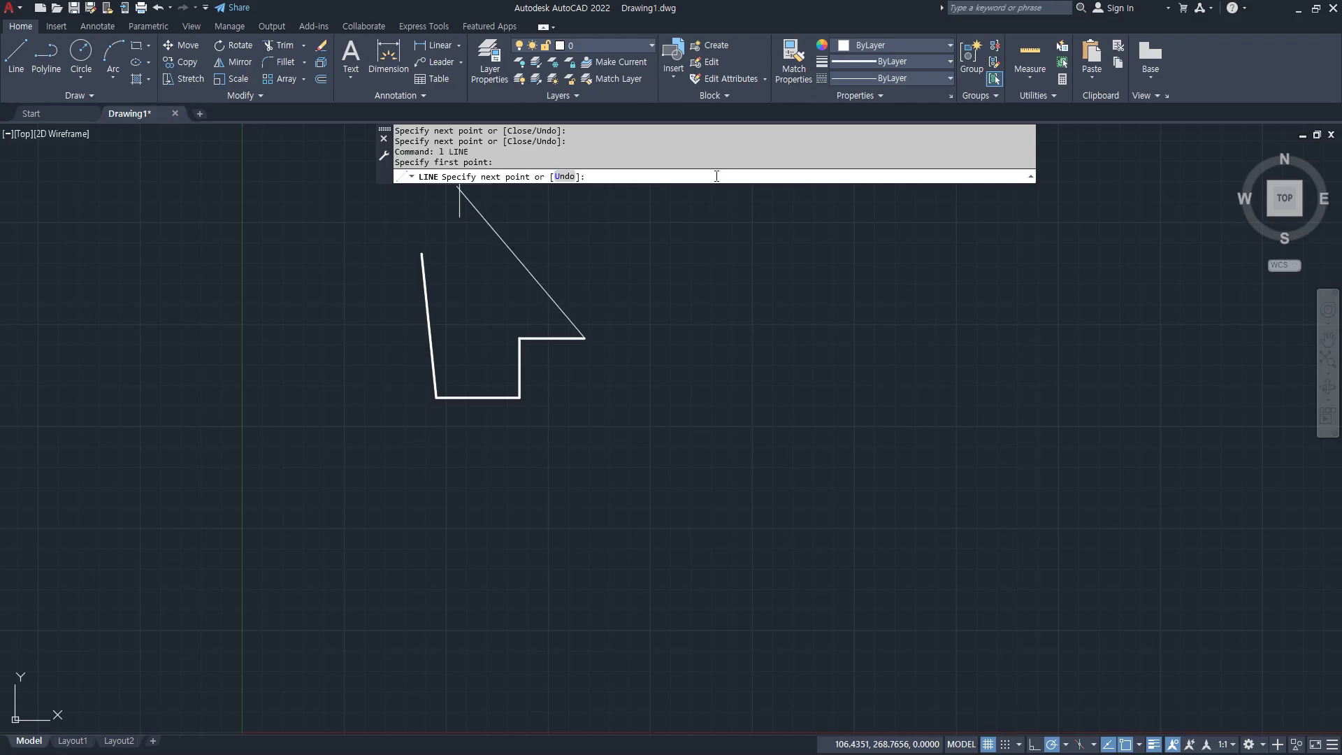
left_click(585, 292)
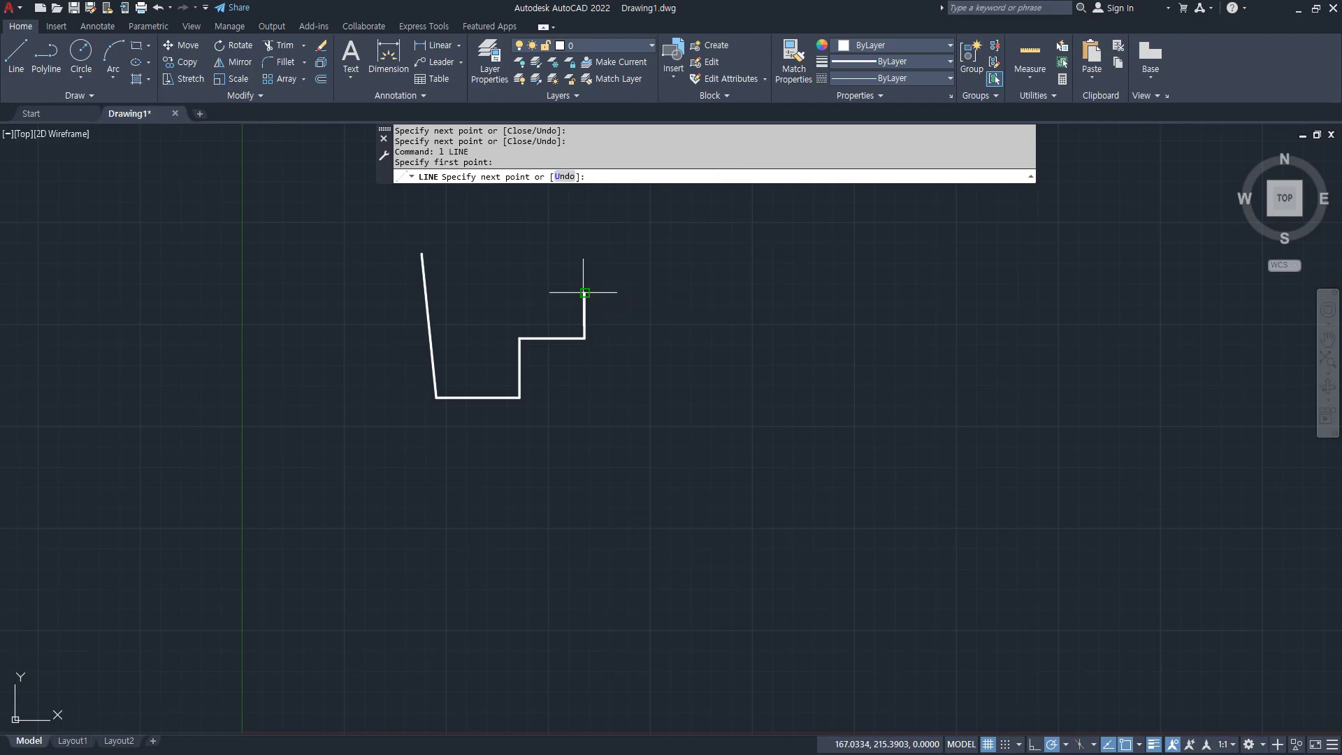
left_click(646, 293)
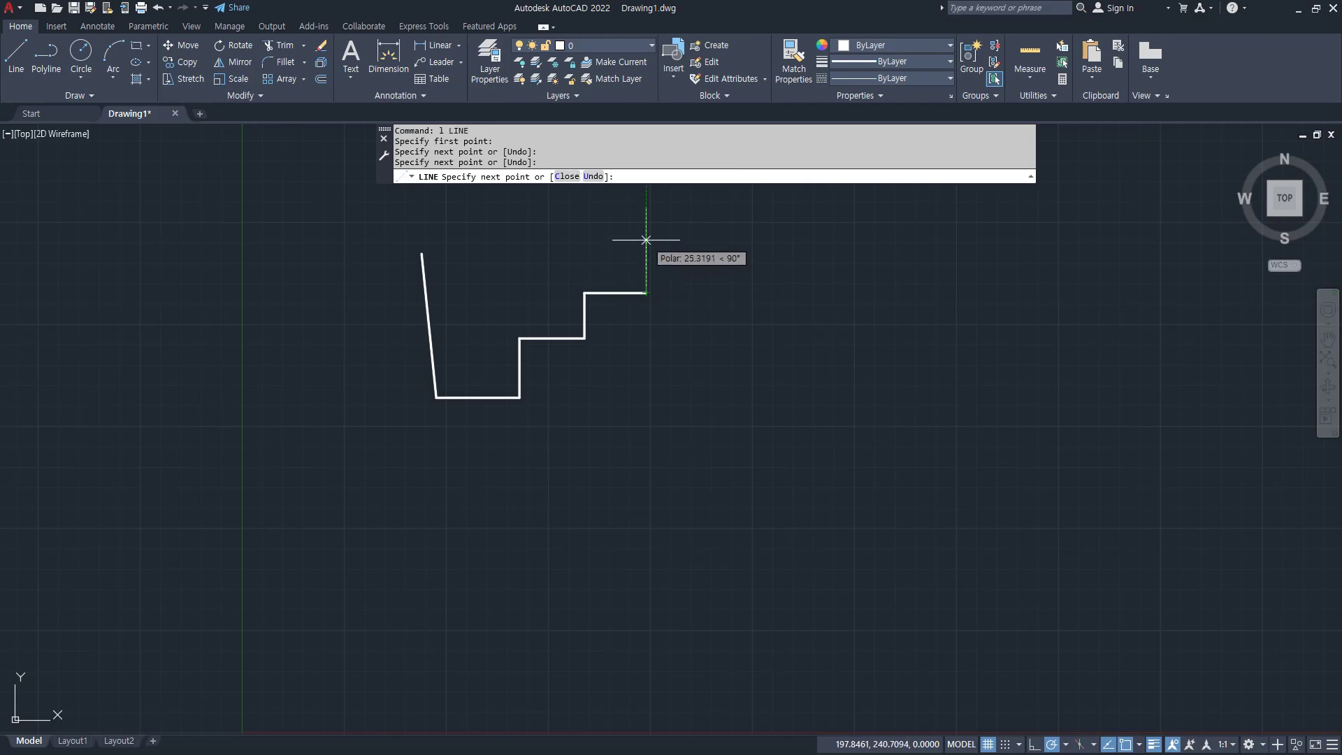
left_click(646, 235)
left_click(517, 212)
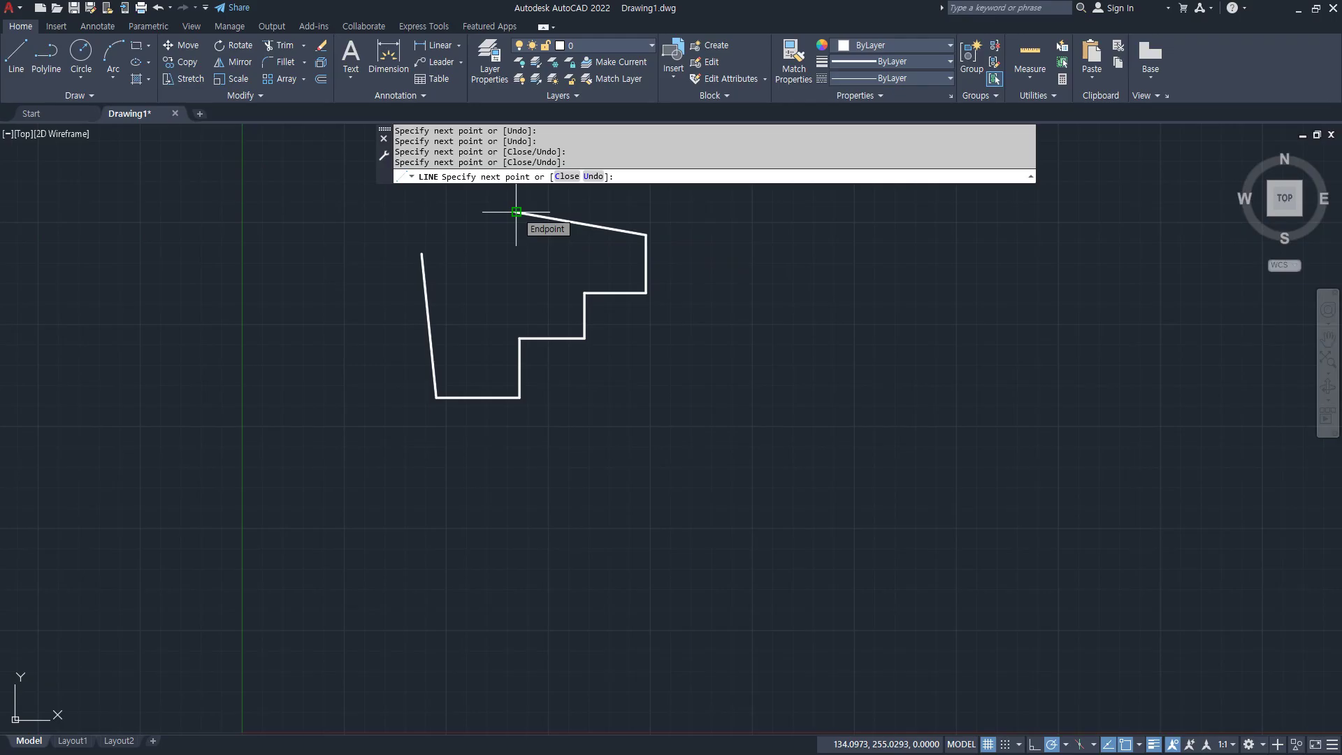
Close the second line chain back to its own starting point with the Close option.
mouse_move(513, 215)
left_mouse_down()
mouse_move(584, 328)
mouse_move(583, 305)
mouse_move(565, 327)
left_mouse_up()
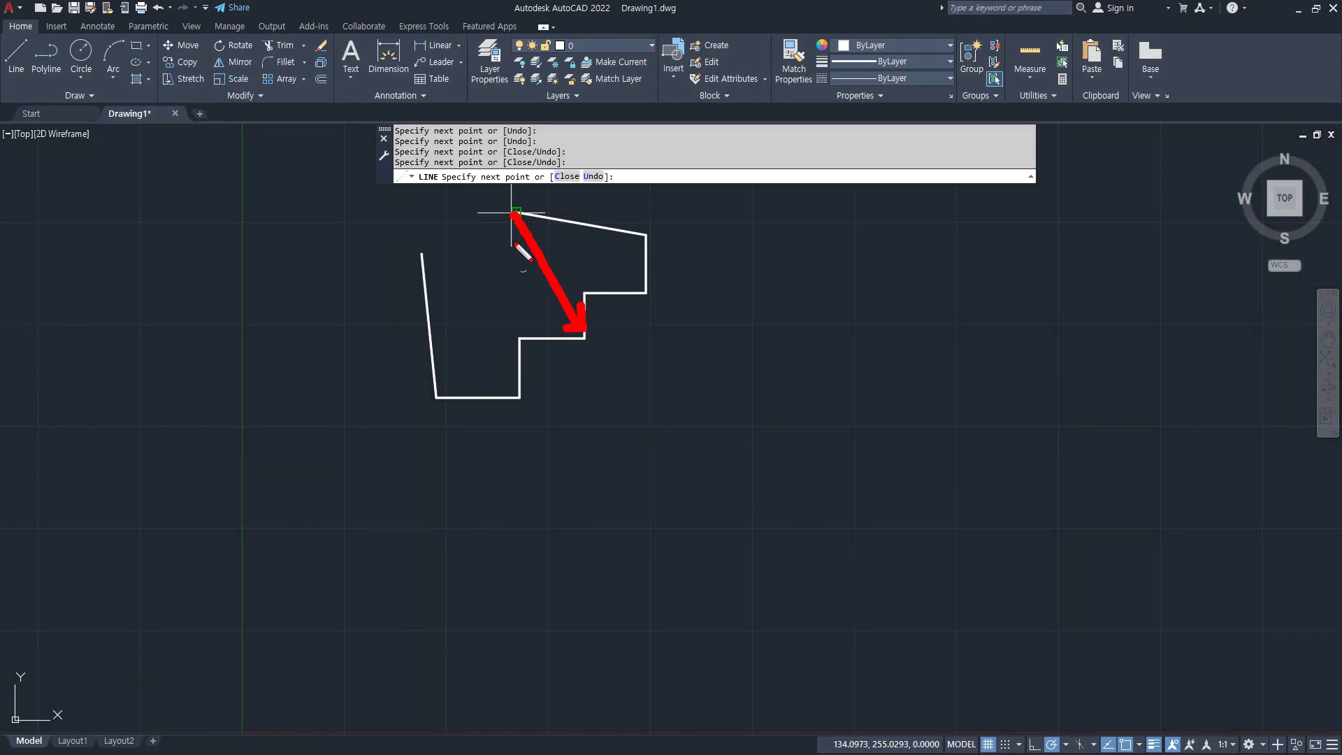
mouse_move(501, 226)
left_mouse_down()
mouse_move(497, 239)
mouse_move(419, 256)
left_mouse_up()
left_click_drag(347, 292, 363, 278)
left_click_drag(343, 267, 375, 303)
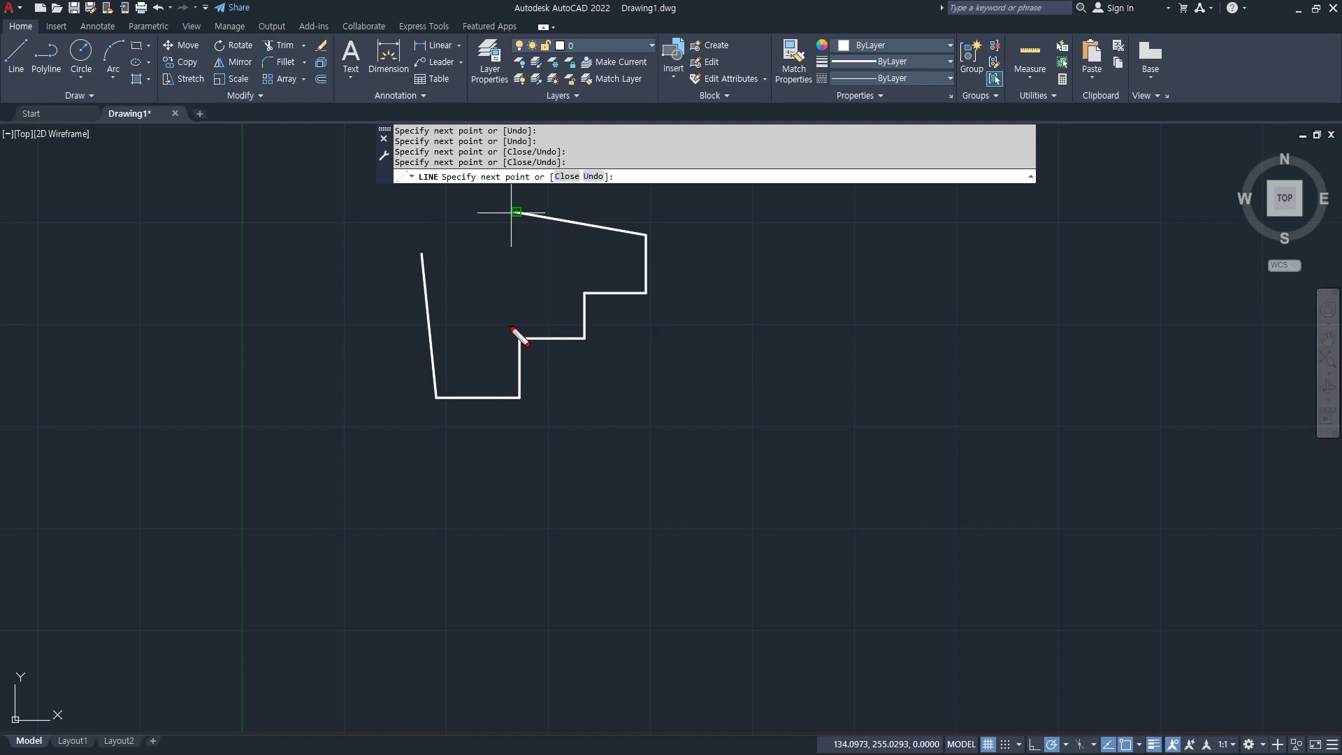
left_click(567, 177)
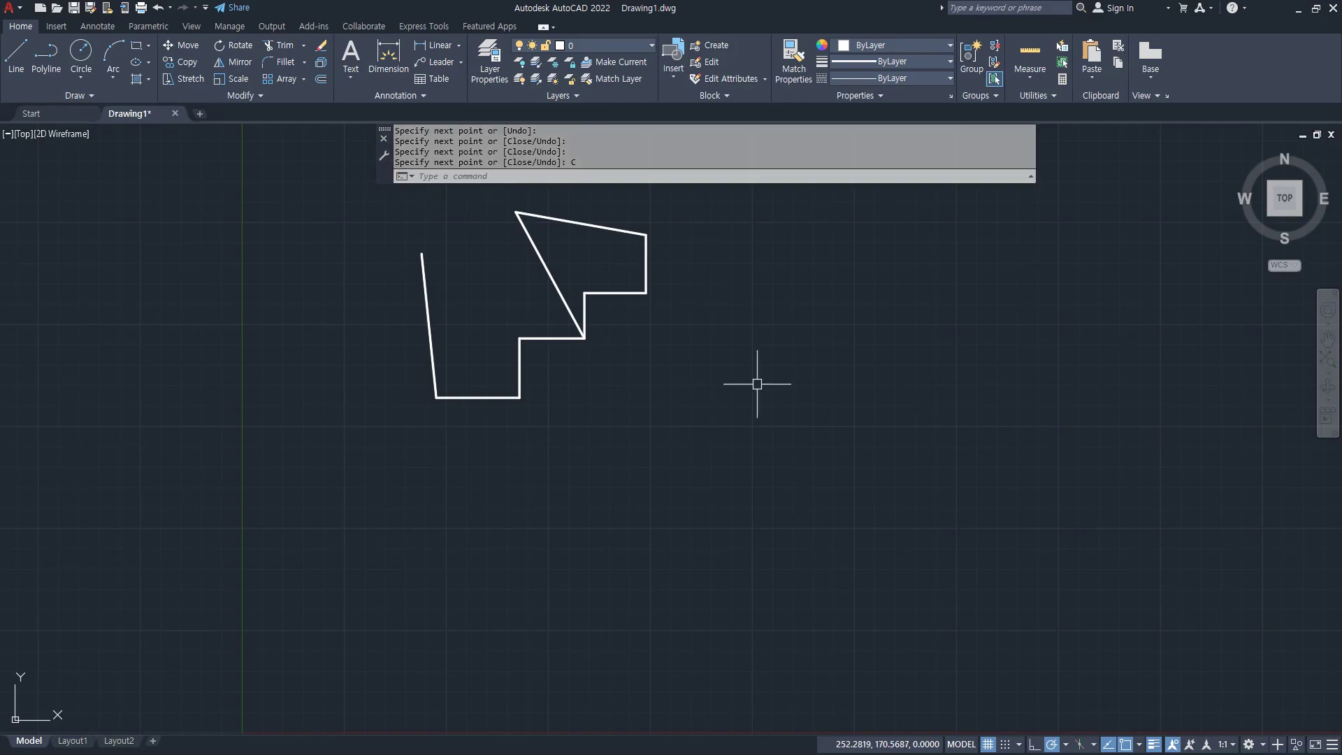
Start another Line from the last drawn point and connect it to the open upper end of the first chain.
left_click(475, 175)
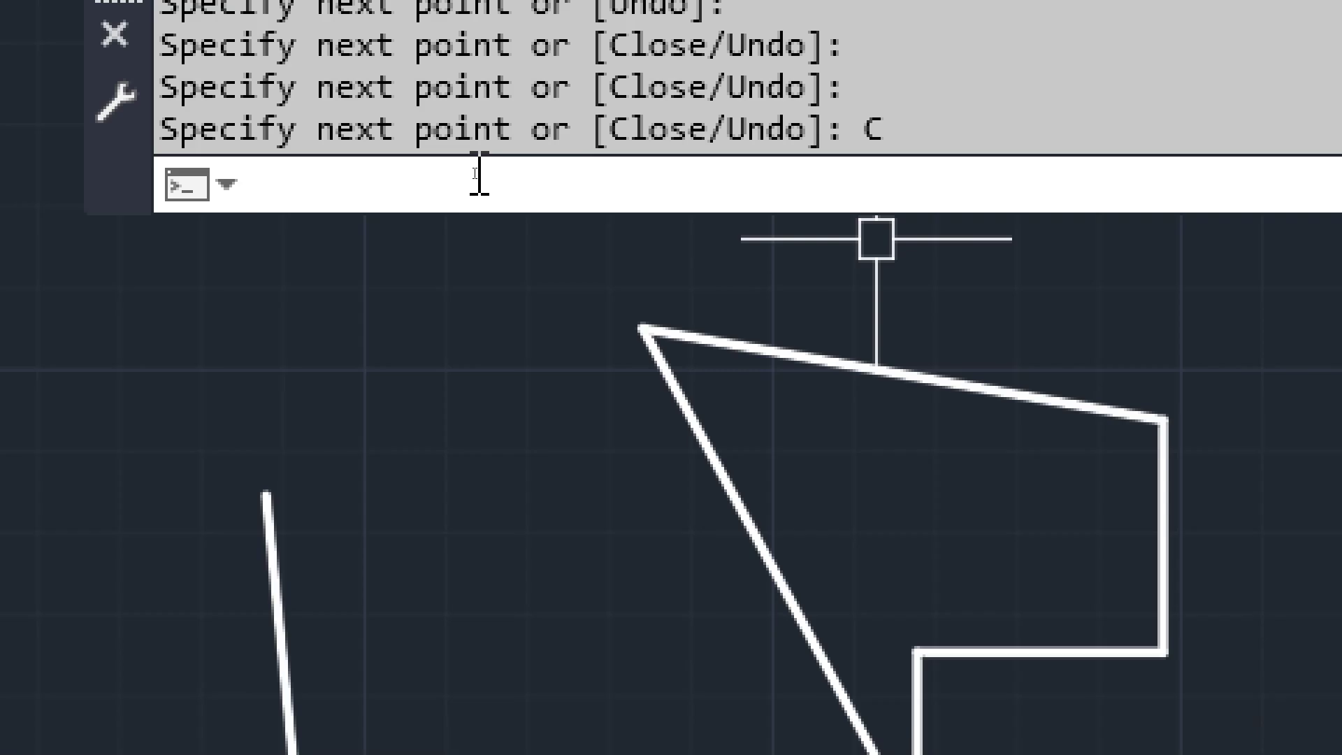
key("Return")
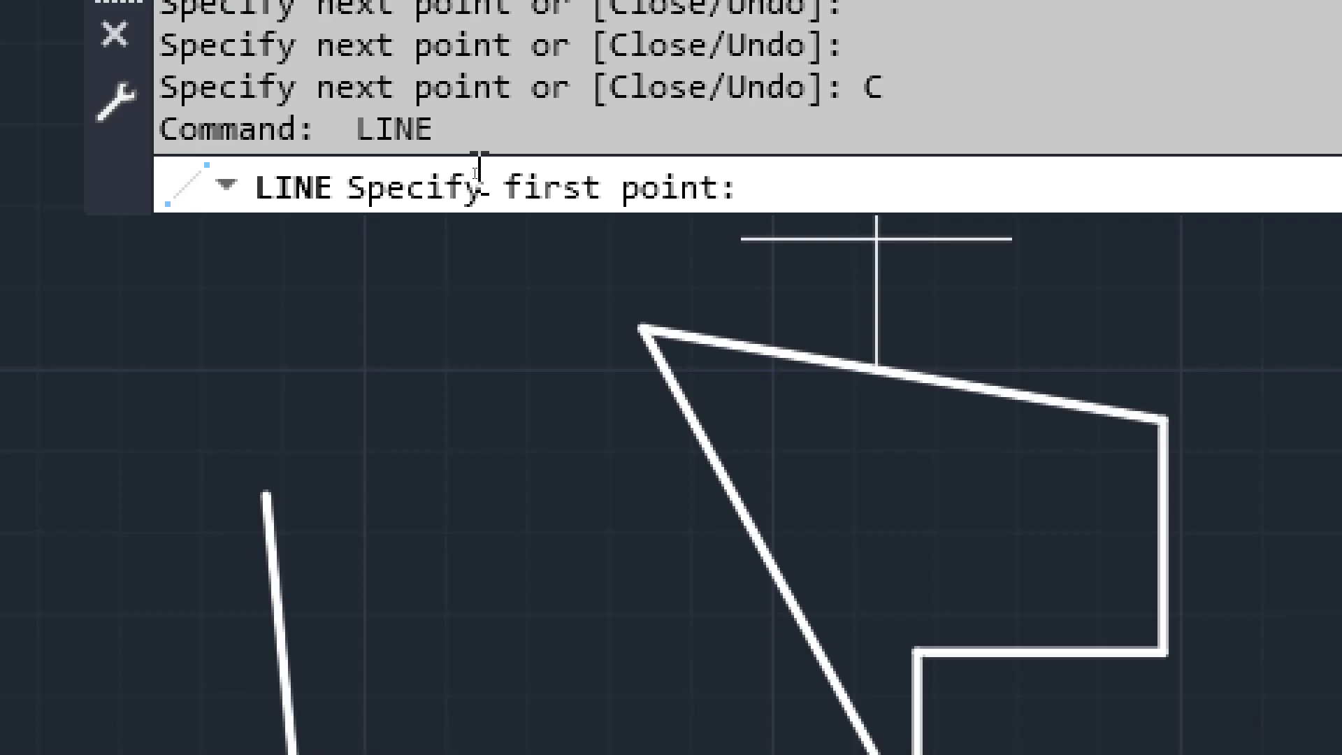
type("c")
key("BackSpace")
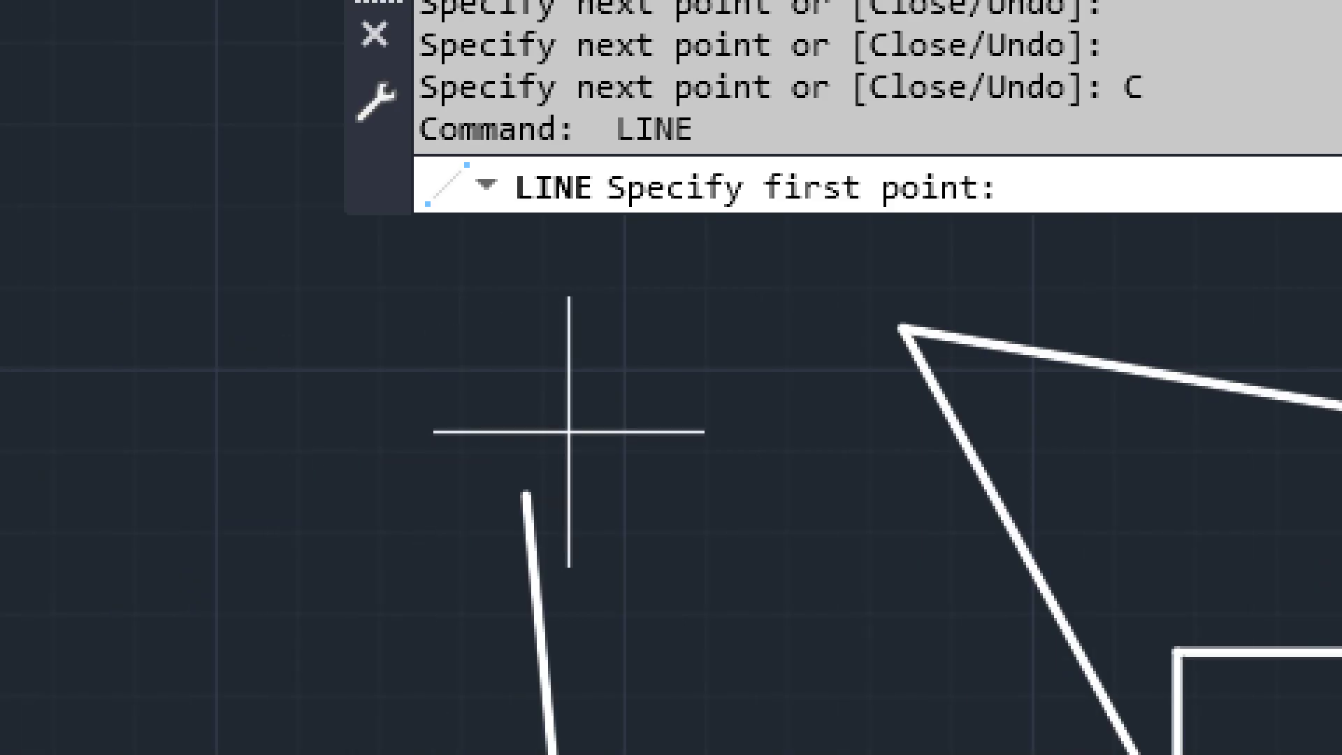
key("Return")
left_click(526, 494)
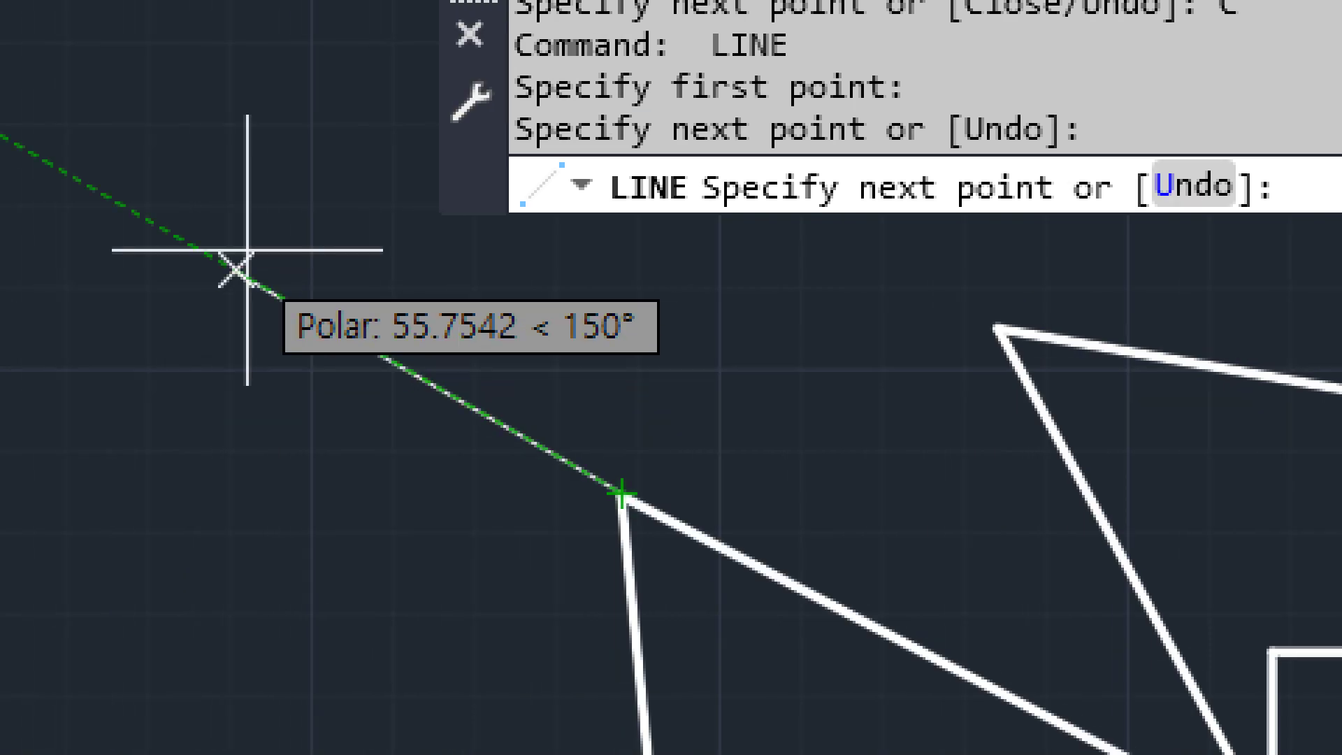
Extend the line through seven more points looping left, below and right of the existing shapes, and finish with Close.
left_click(252, 247)
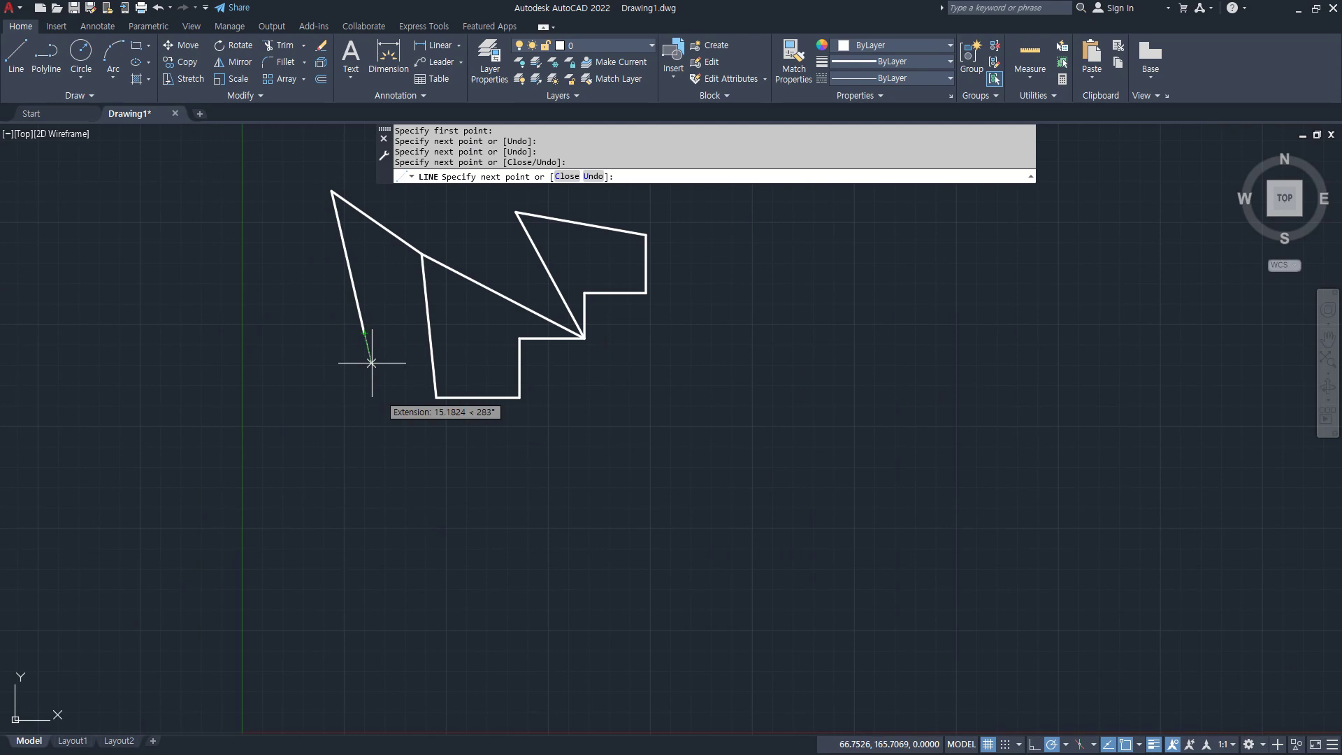
left_click(334, 509)
left_click(467, 585)
left_click(573, 486)
left_click(726, 486)
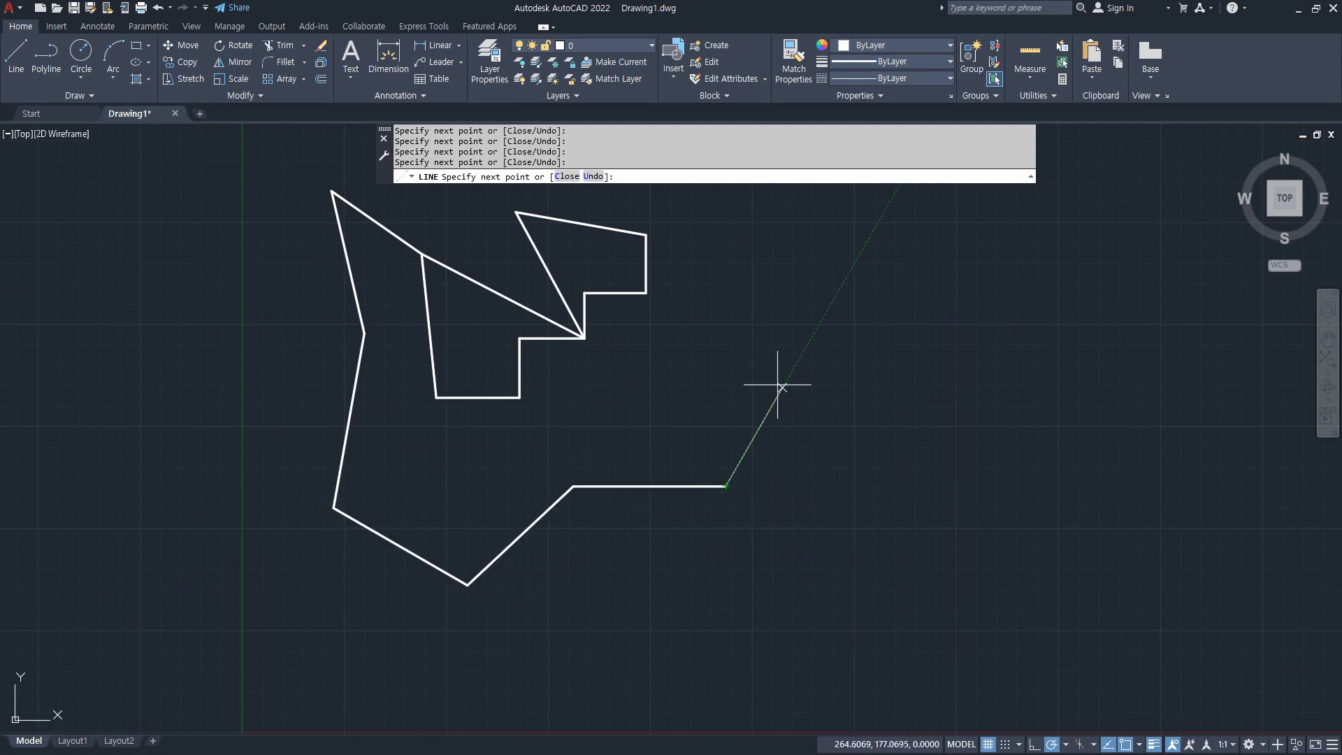
left_click(790, 350)
type("c")
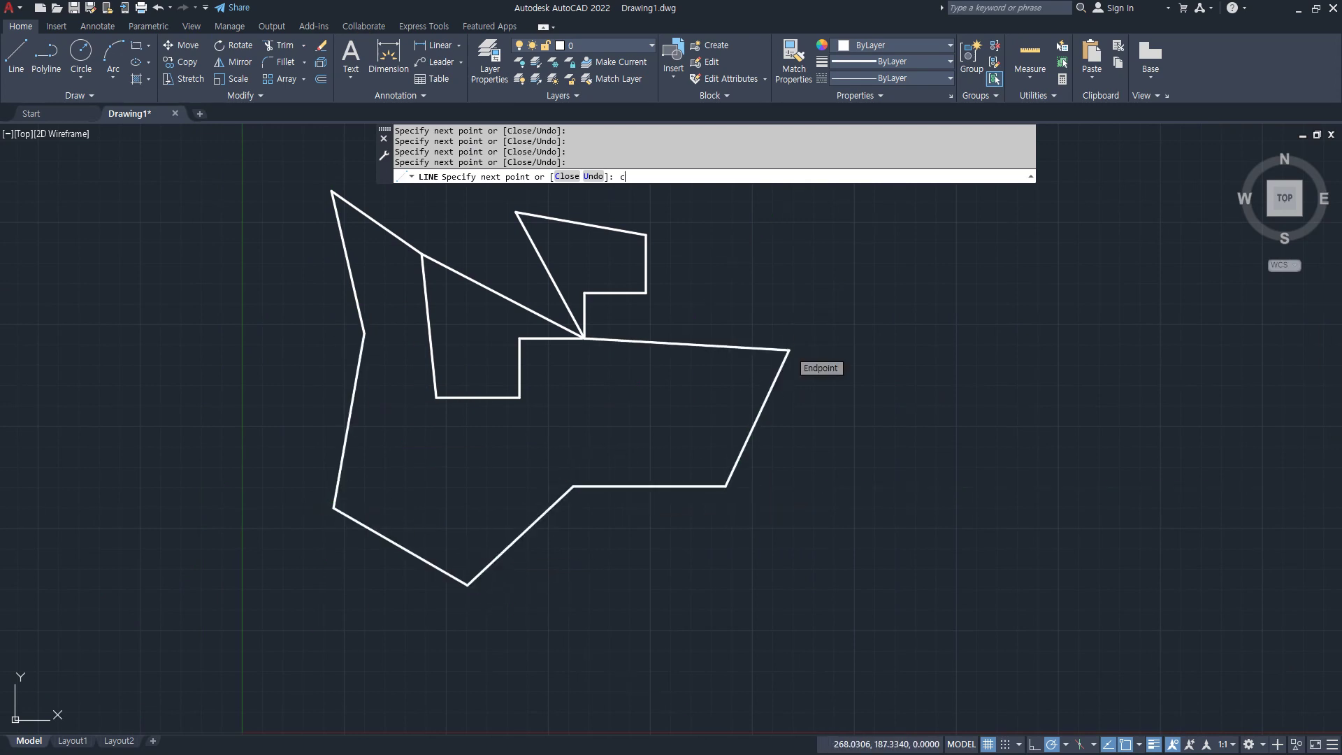
key("Return")
Select all the lines with a crossing box and erase them.
left_click(902, 552)
left_click(128, 211)
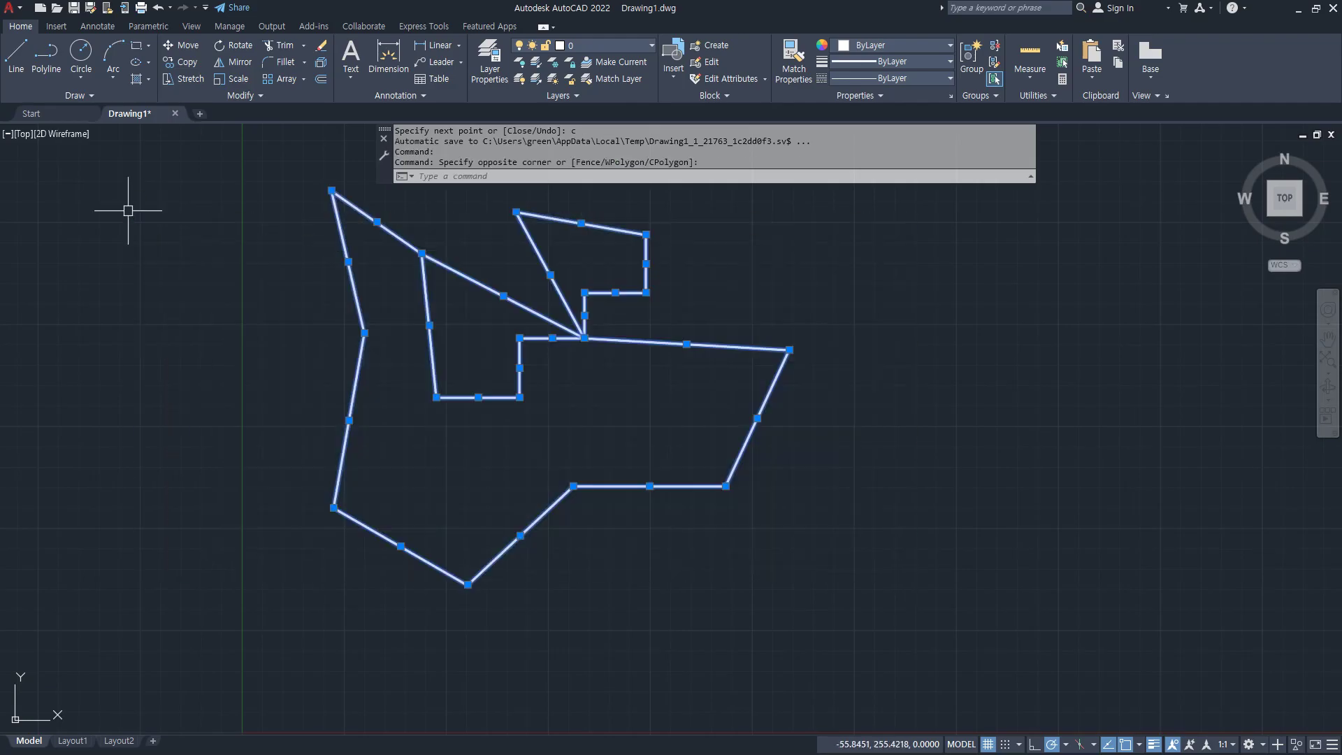
key("Delete")
View the x-y coordinate grid image in the browser, and return to AutoCAD to examine the area around the drawing origin.
key("alt+Tab")
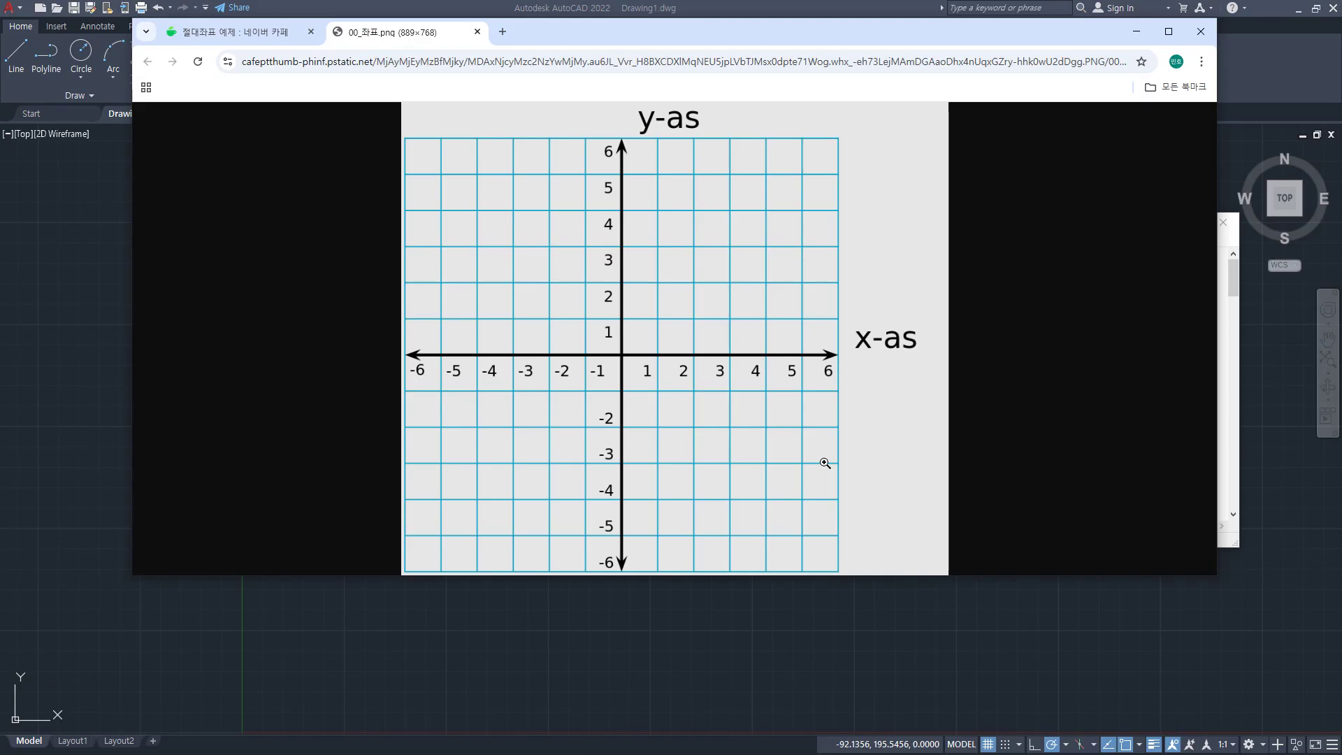
left_click(578, 10)
scroll(265, 565, "down", 4)
middle_click_drag(252, 578, 426, 474)
scroll(426, 476, "up", 4)
key("ctrl+alt+g")
mouse_move(324, 677)
left_mouse_down()
mouse_move(459, 291)
mouse_move(608, 746)
mouse_move(184, 632)
left_mouse_up()
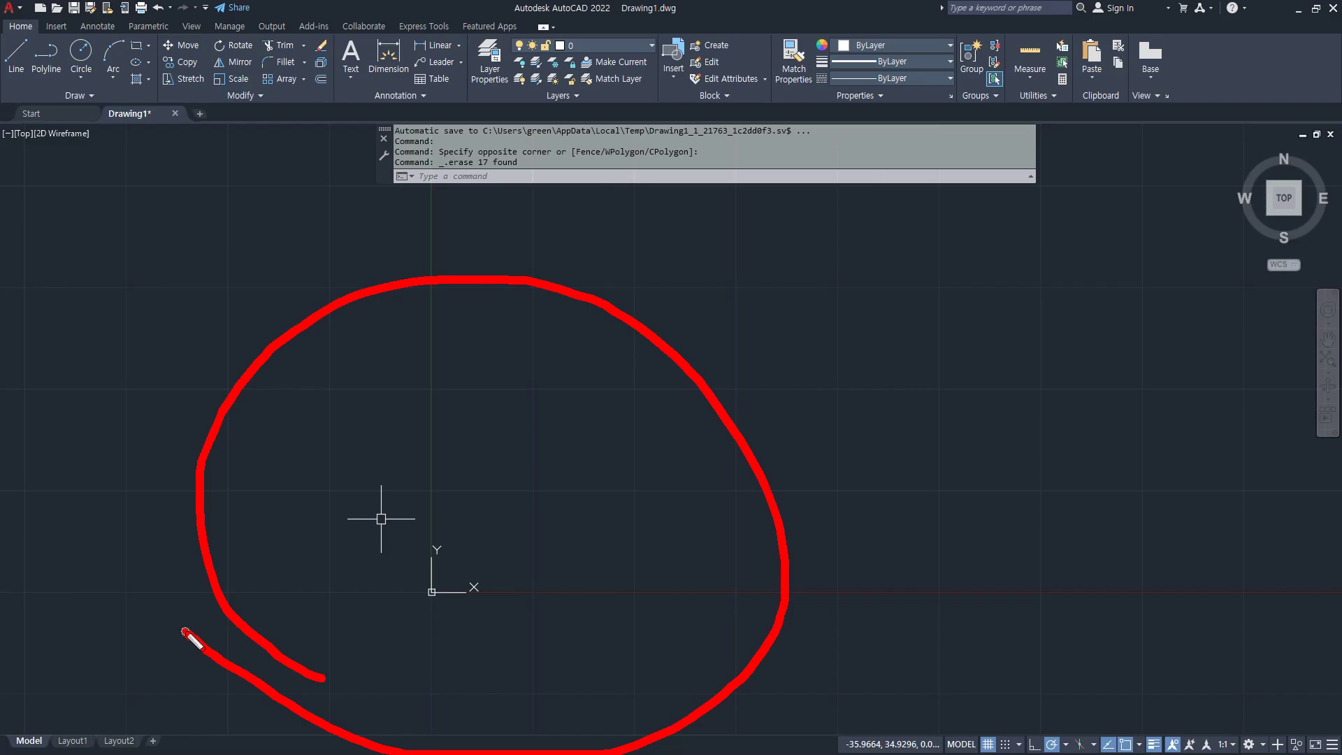
key("Escape")
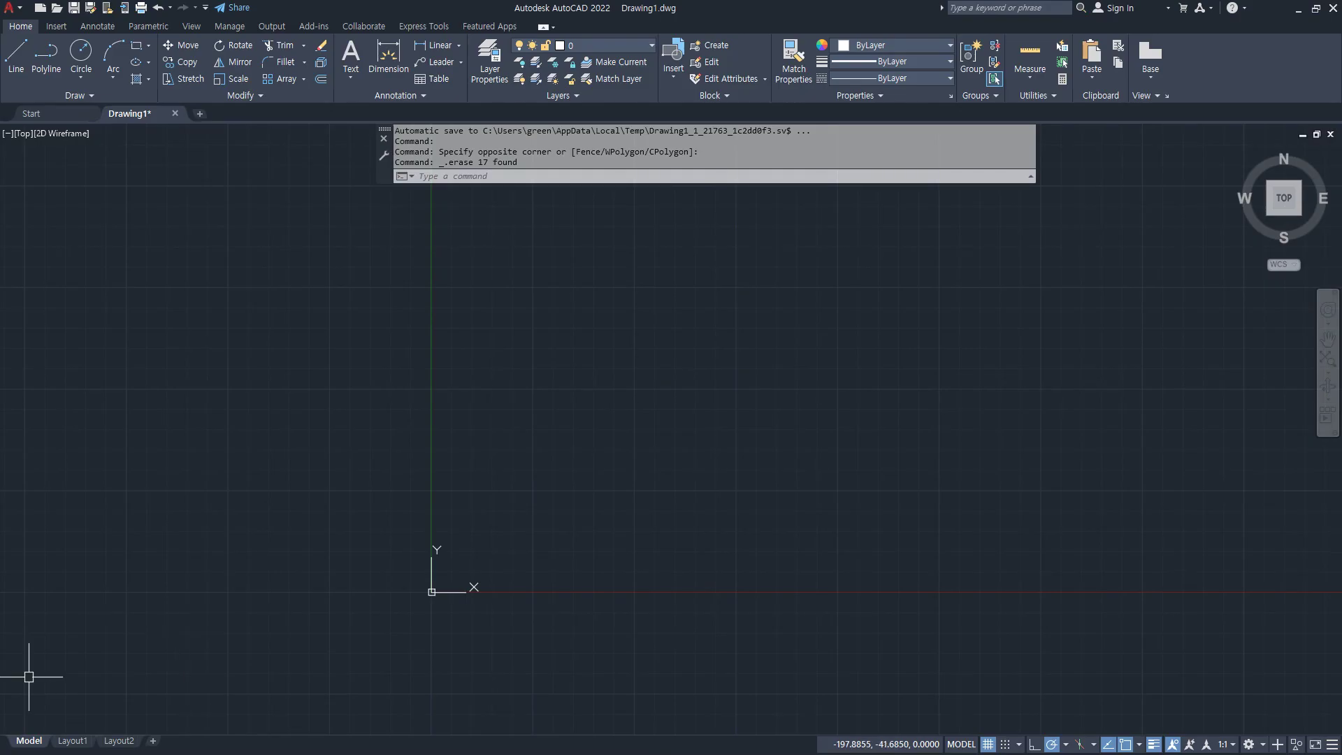
Switch to Notepad and add a blank line and the item "1. 절대좌표" below the mredo note.
key("alt+Tab")
scroll(697, 327, "down", 10)
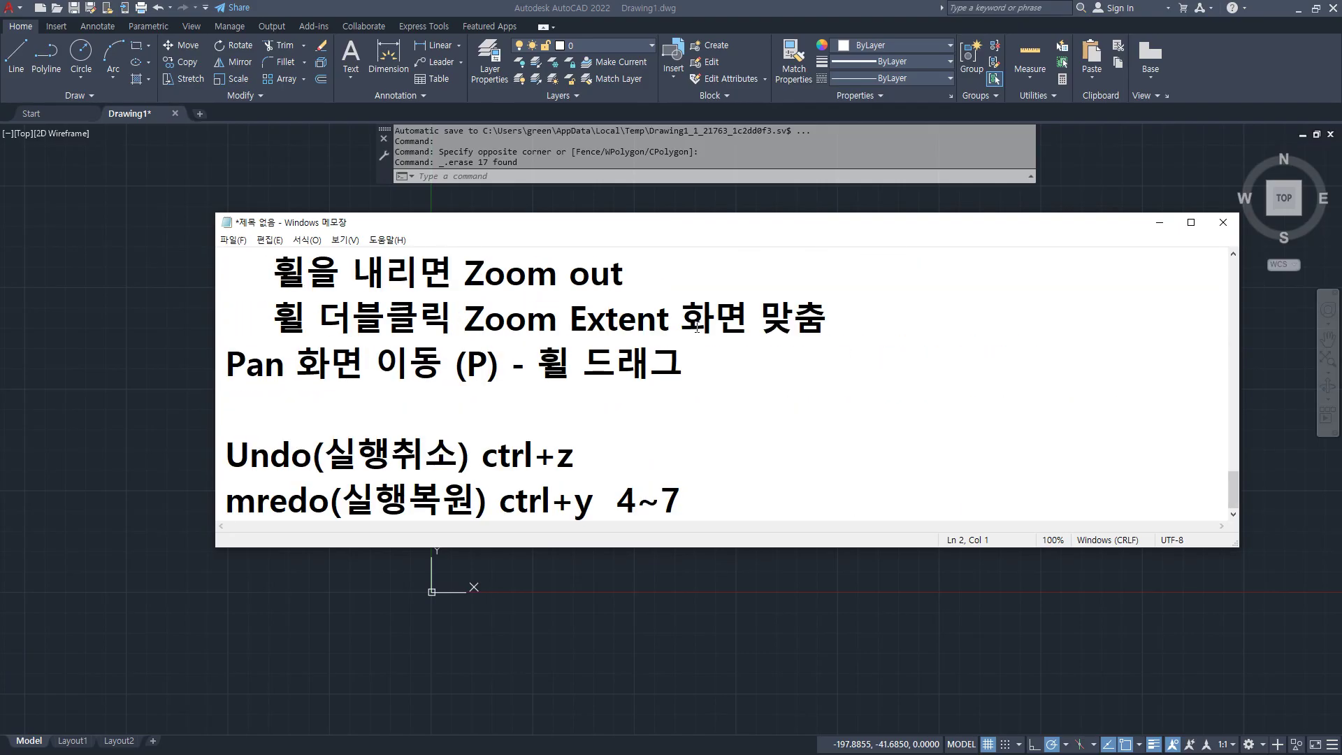
left_click(734, 493)
key("Return")
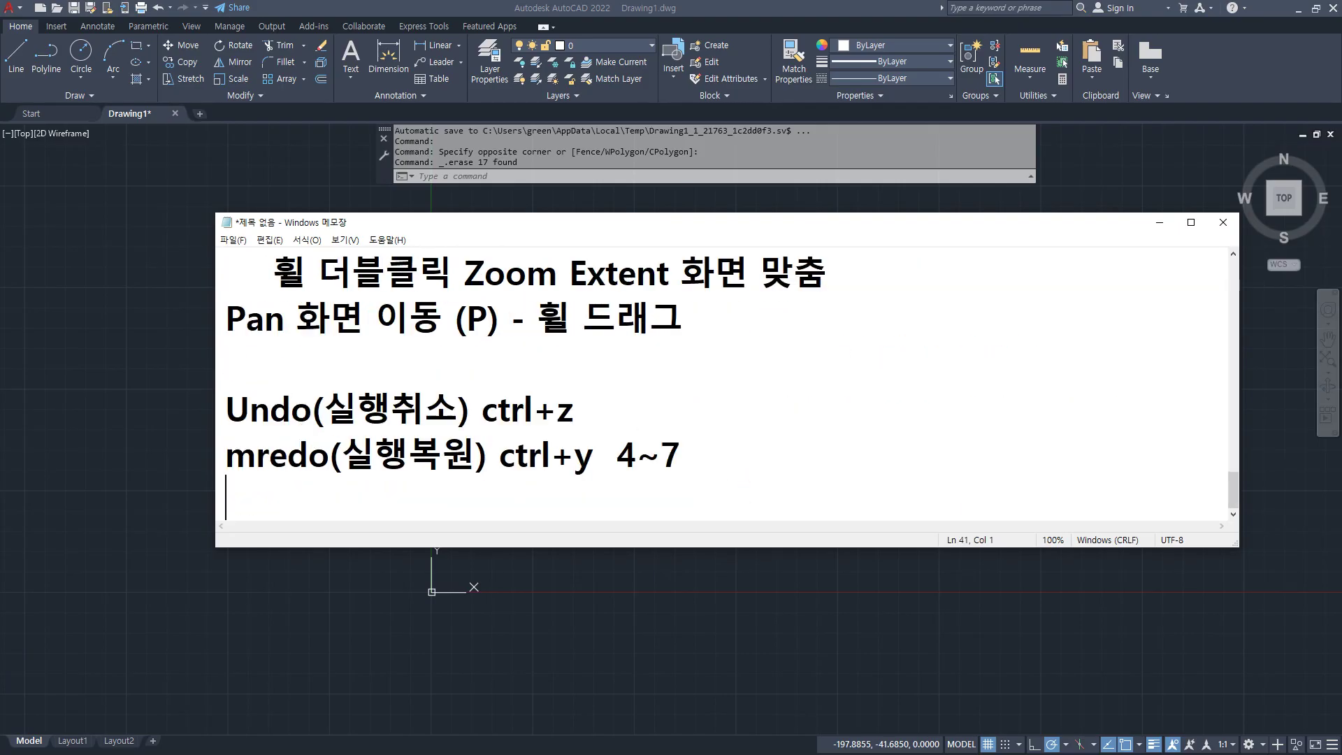
key("Return")
type("1.")
type(" 절대좌표")
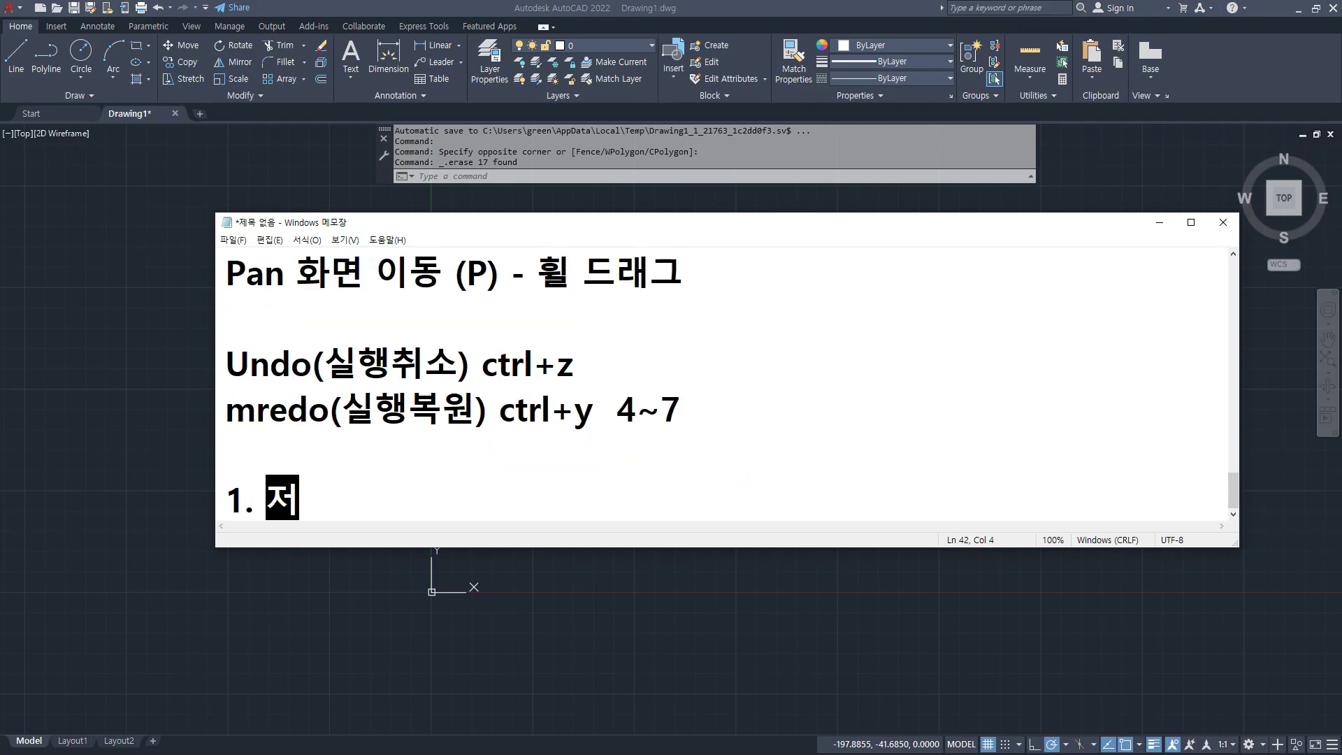
Add the items "2. 상대좌표" and "3. 상대 극 좌표" to the numbered coordinate list.
key("Return")
type("2. 상ㄷ")
type("ㅐ좌표")
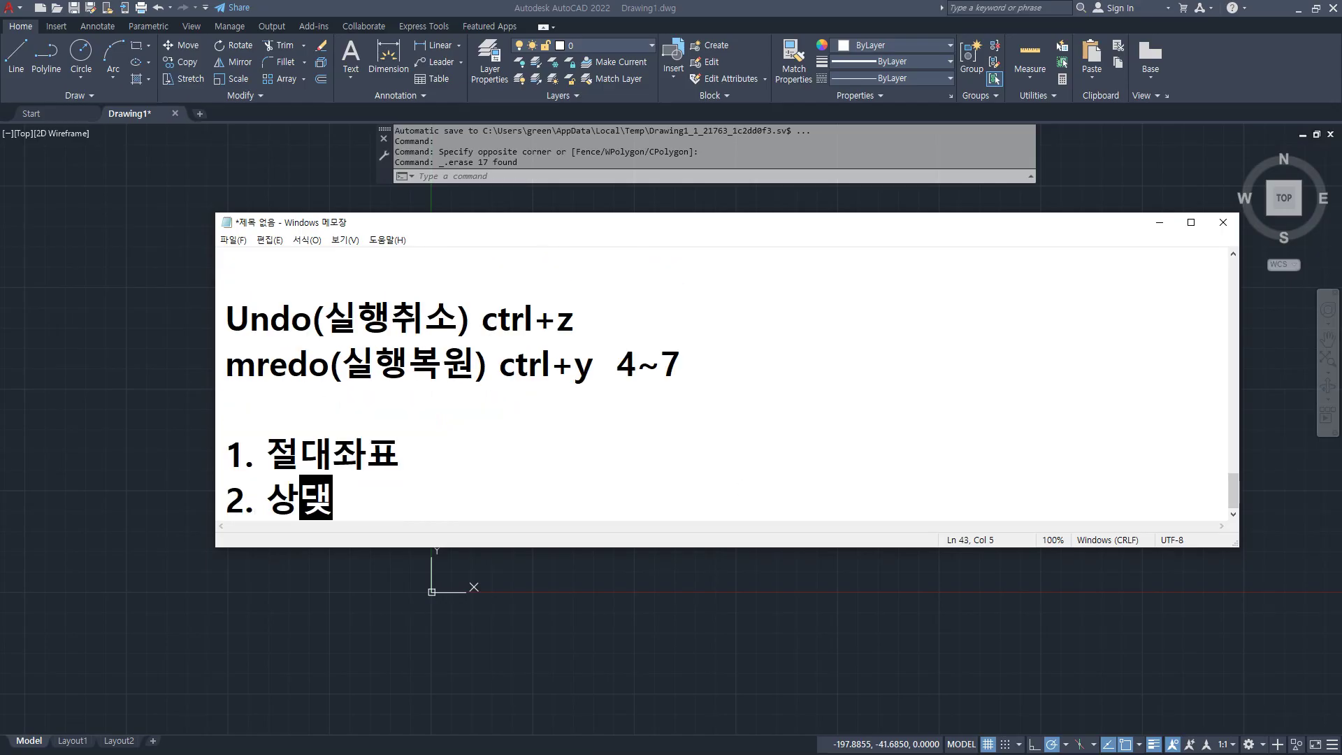
key("Return")
type("3. 상대좌표")
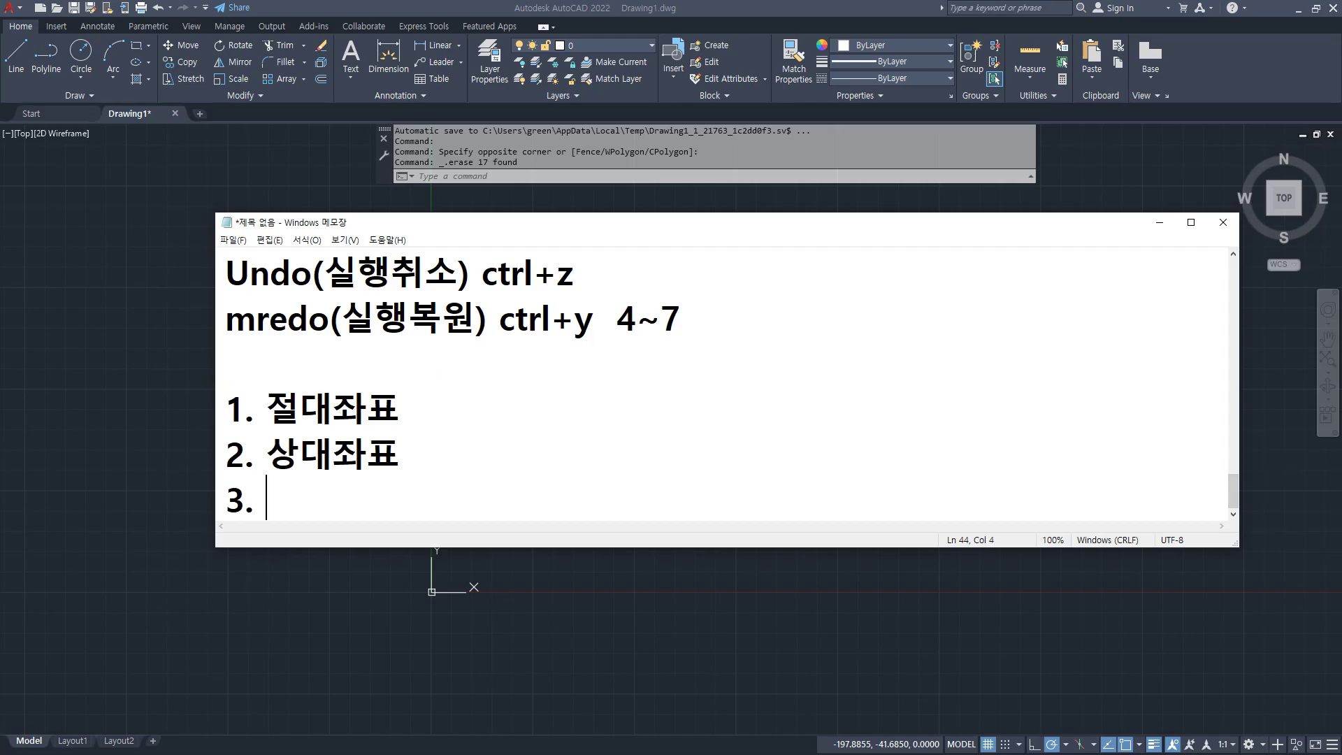
type("극")
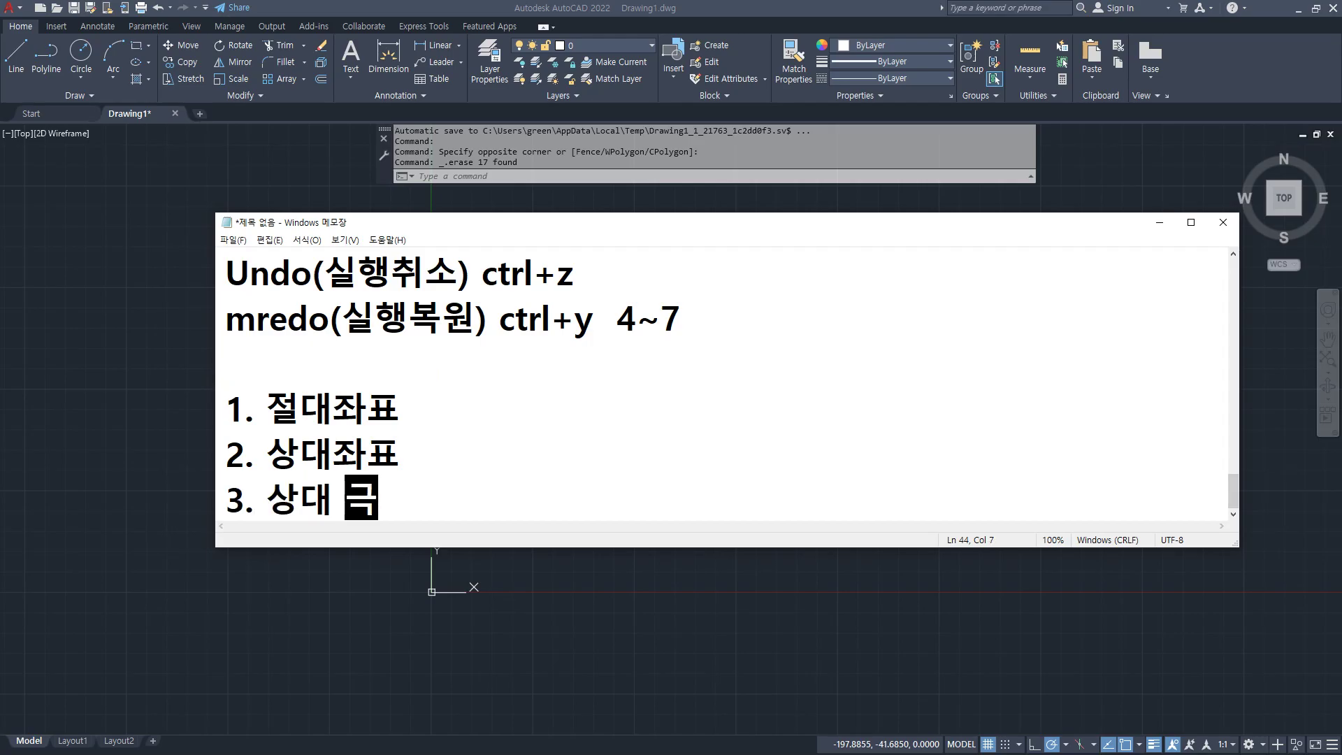
type(" 좌표")
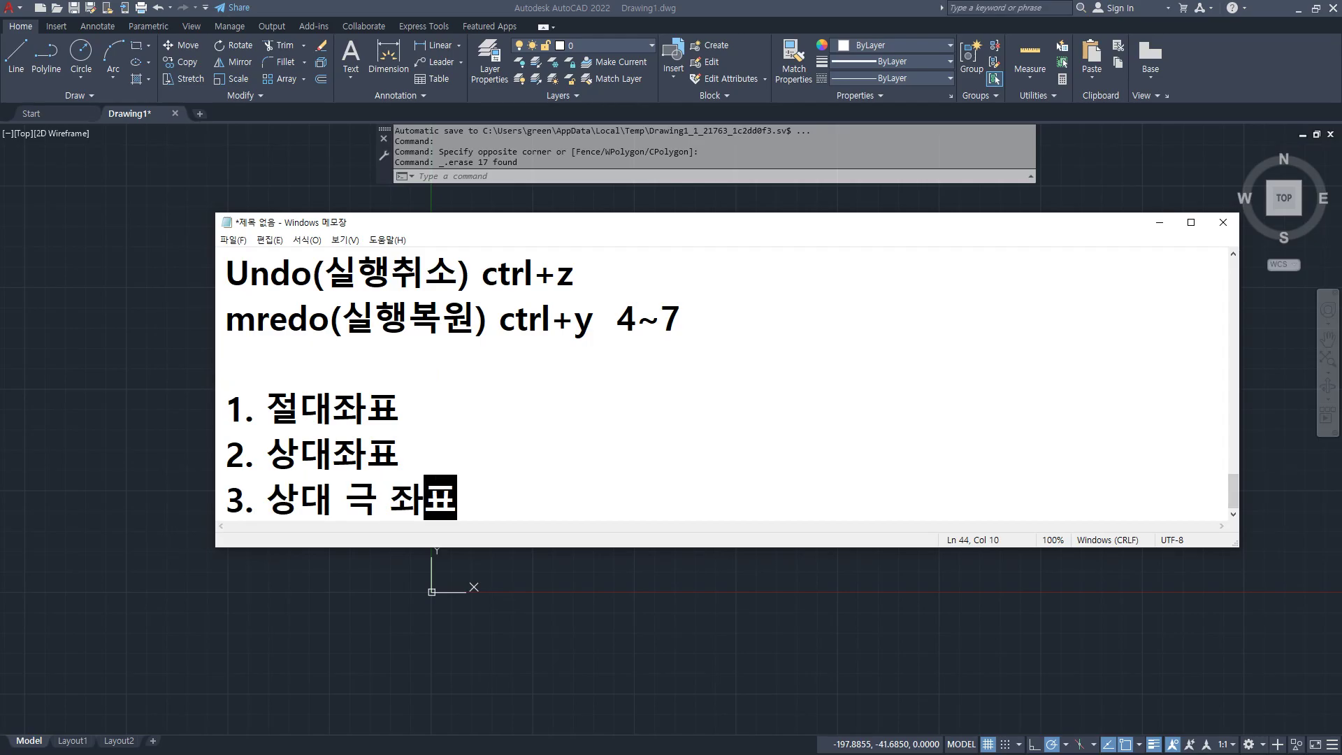
key("Up")
key("Up")
type("x,y")
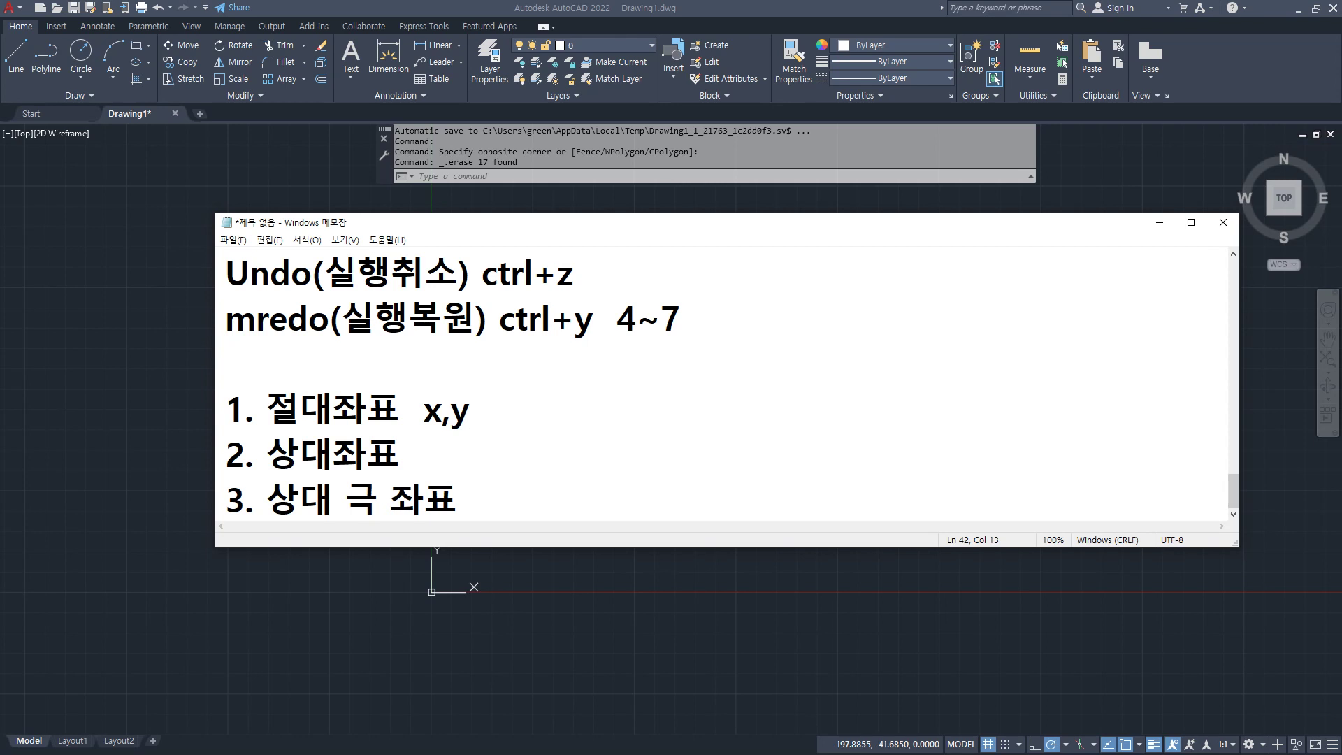
key("Down")
type("@x,")
type("y")
key("BackSpace")
type("x,y")
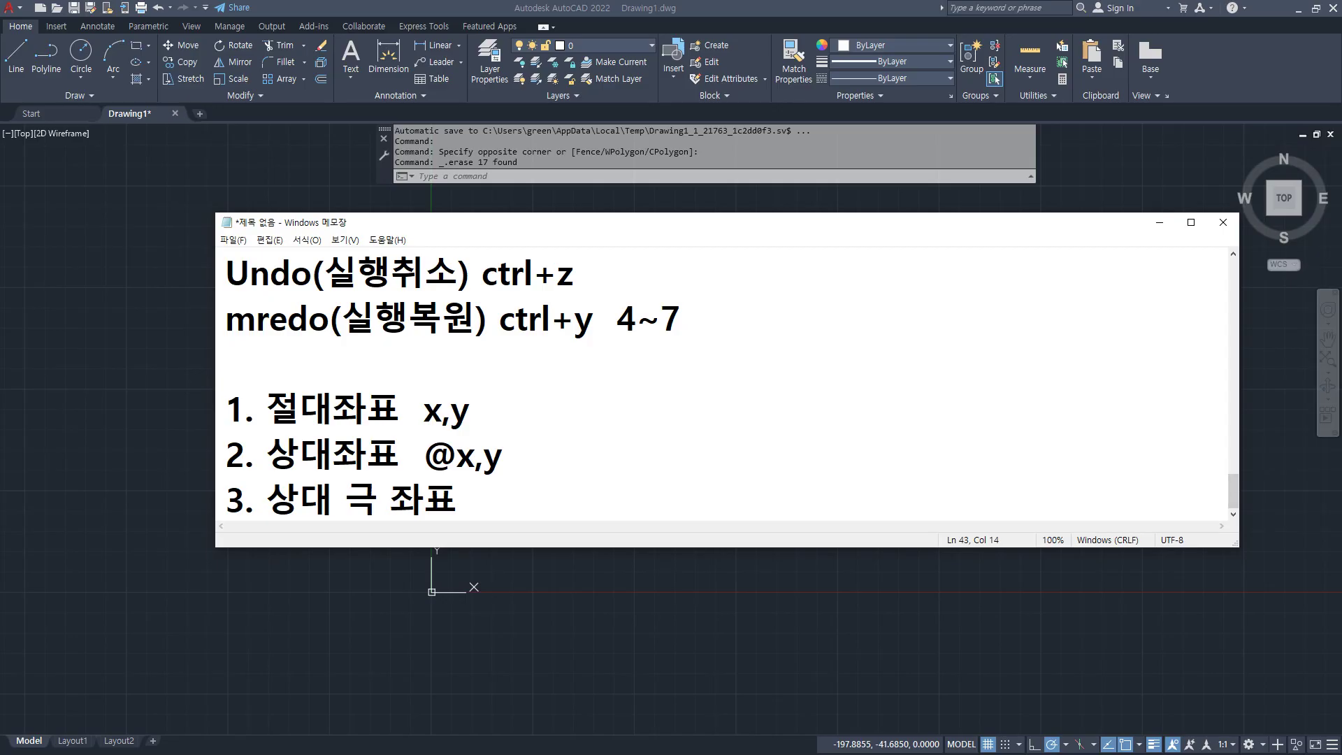
key("Down")
type("@거리<각도")
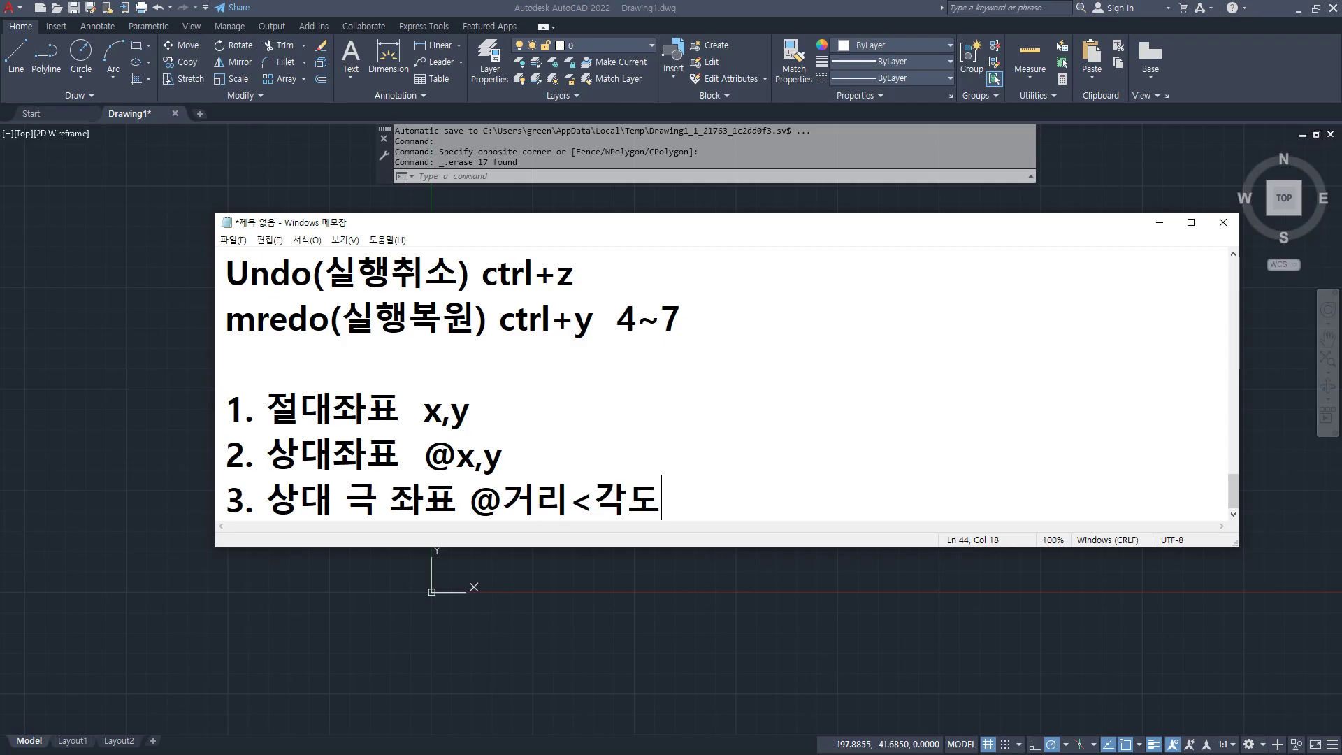
left_click_drag(253, 473, 334, 467)
left_click_drag(258, 516, 320, 514)
mouse_move(451, 441)
left_mouse_down()
mouse_move(402, 475)
mouse_move(463, 481)
left_mouse_up()
mouse_move(492, 529)
left_mouse_down()
mouse_move(507, 518)
mouse_move(503, 528)
left_mouse_up()
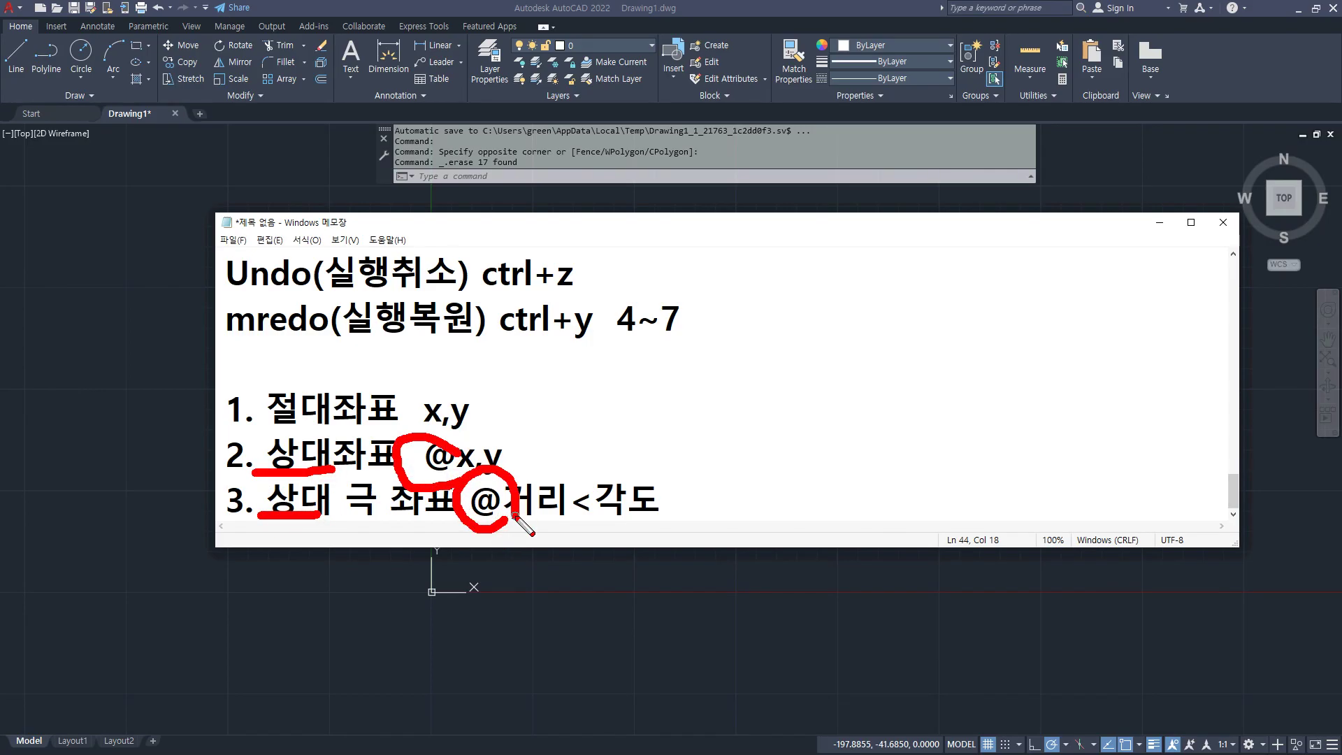
key("e")
left_click_drag(456, 477, 537, 463)
key("e")
left_click_drag(517, 537, 715, 528)
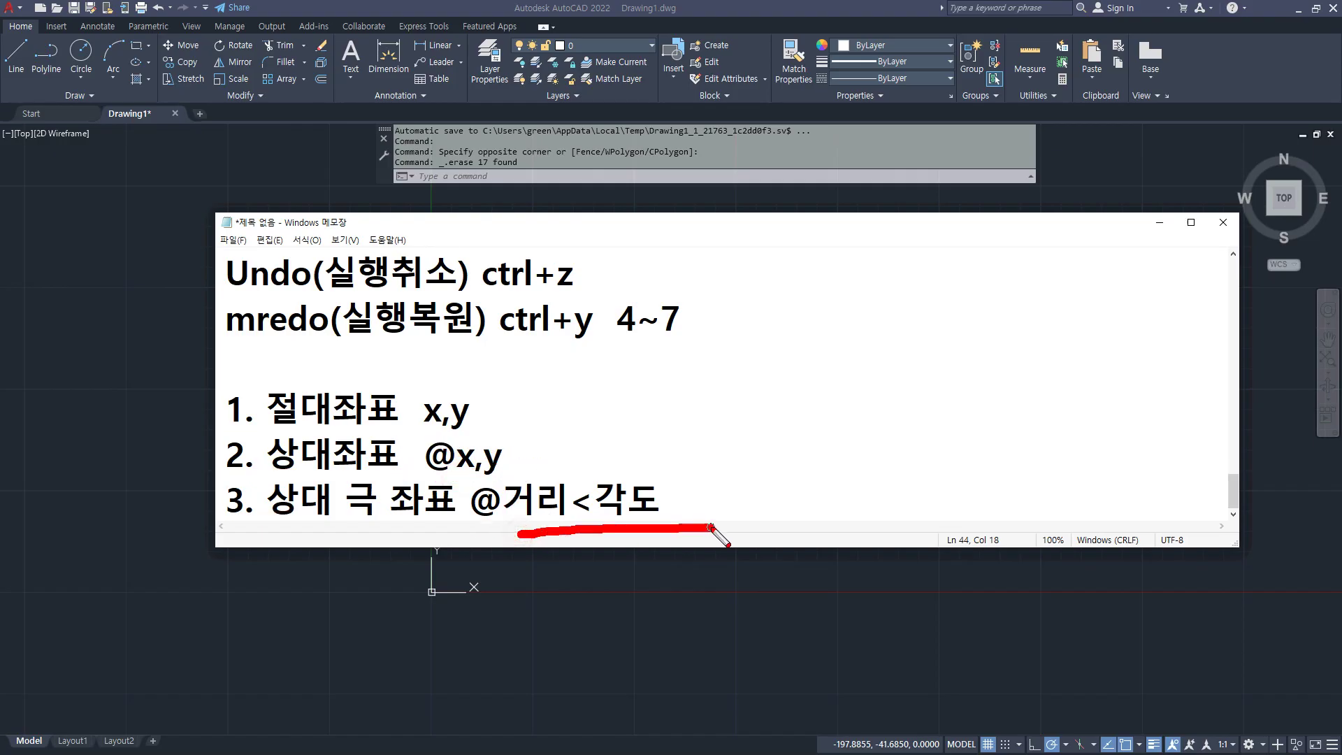
left_click_drag(235, 530, 675, 526)
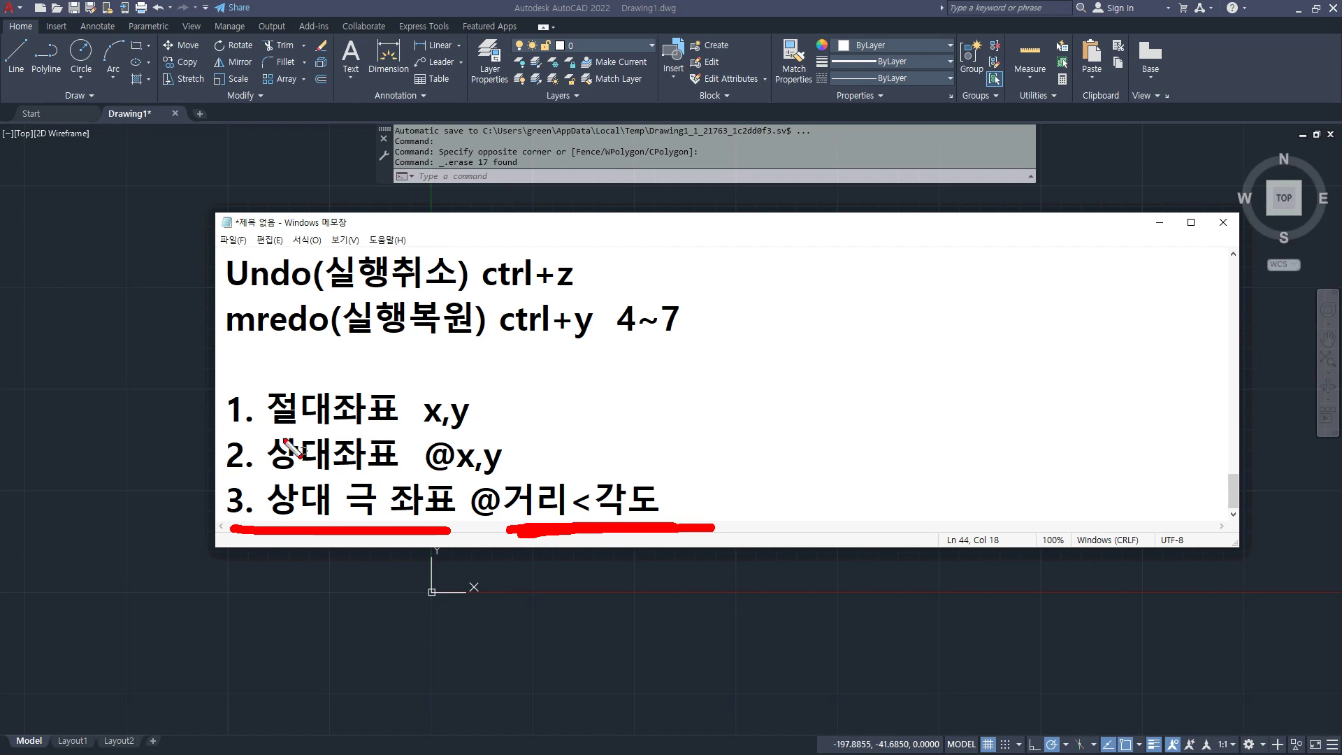
left_click_drag(201, 434, 523, 432)
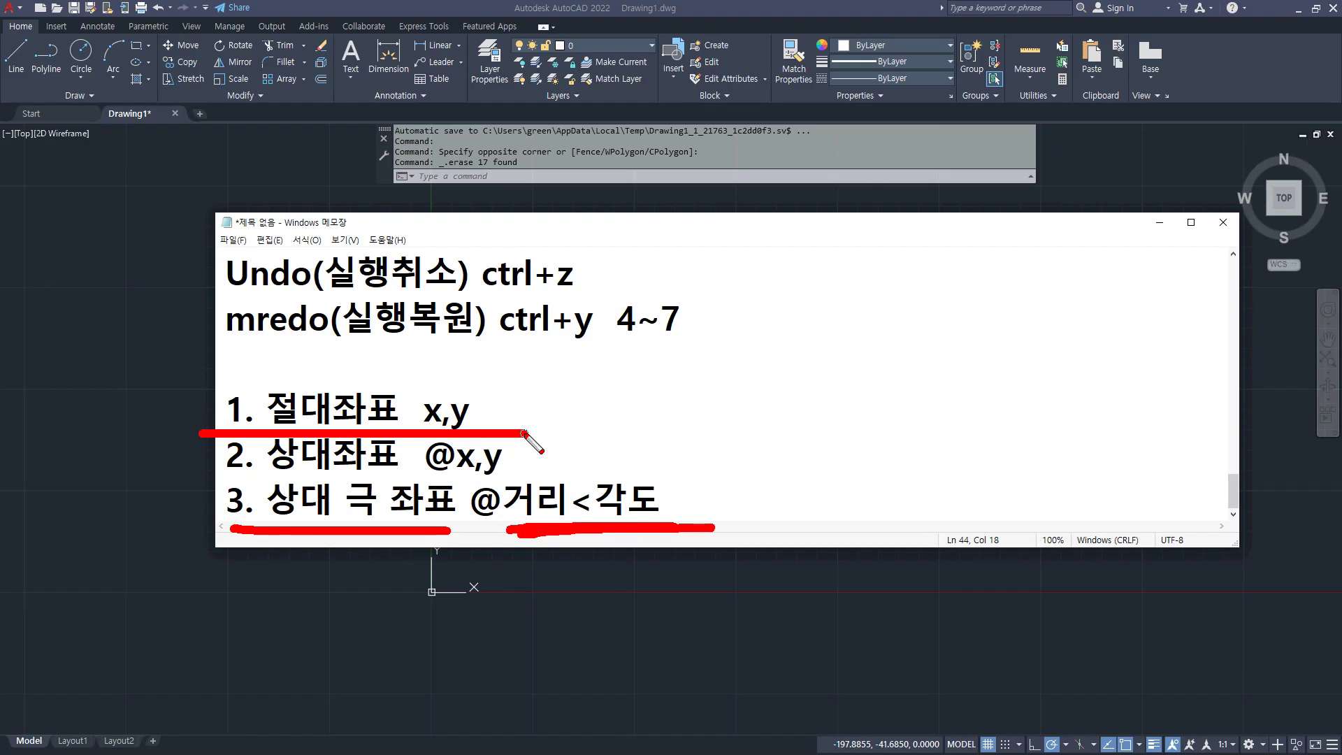
key("Escape")
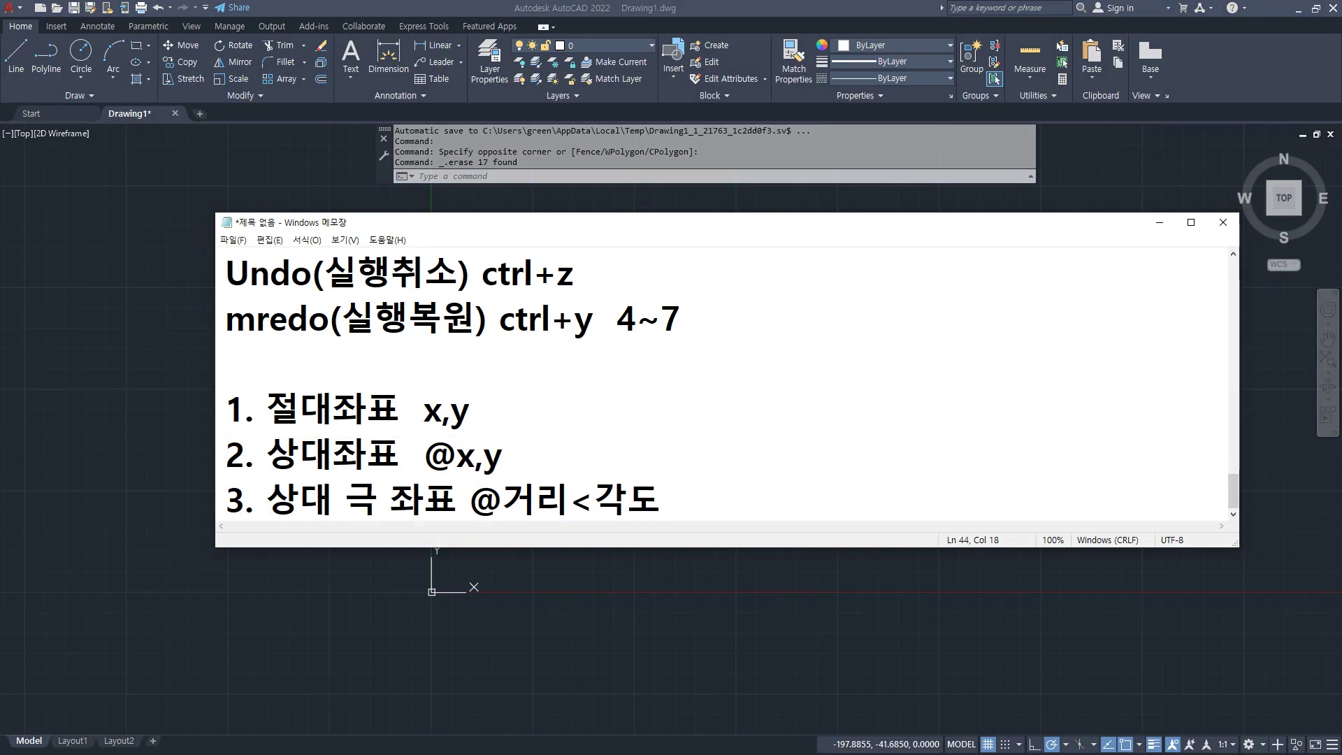
Switch to the x-y grid image in the browser and annotate its x and y axes with red arrows.
key("ctrl+2")
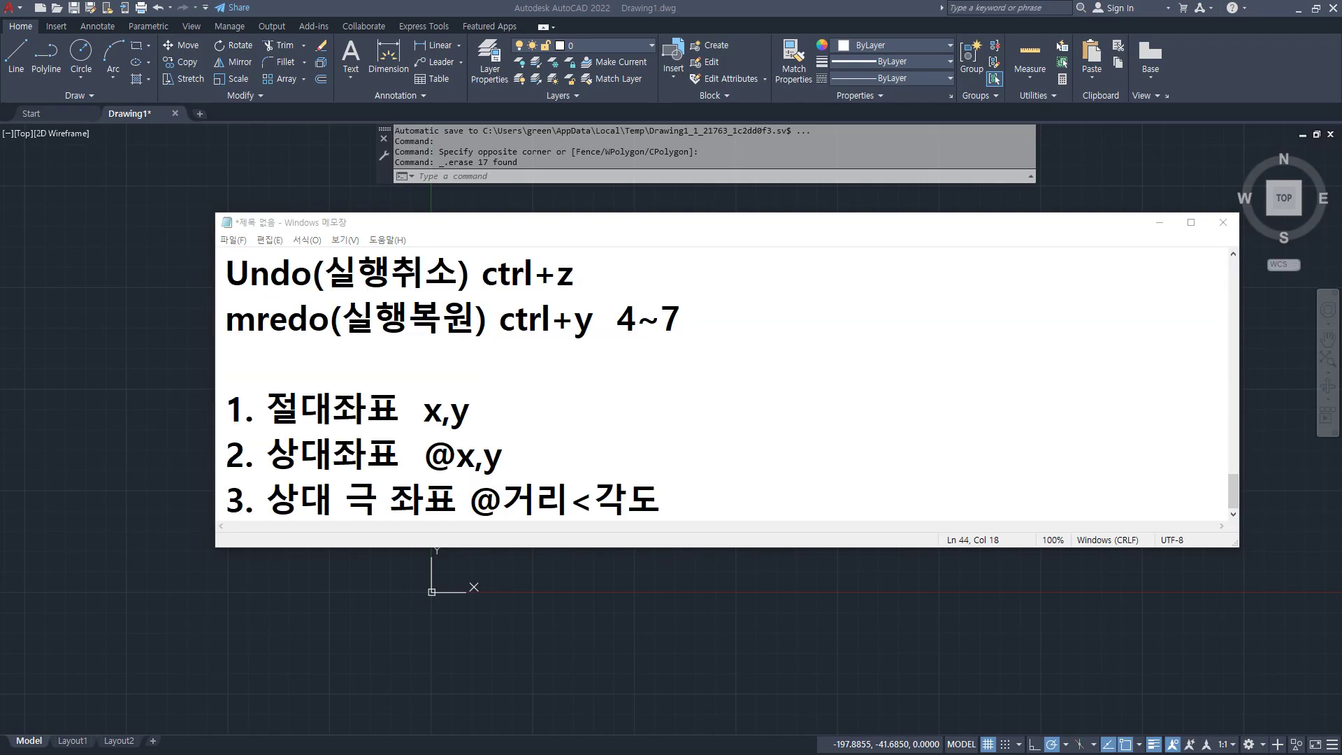
key("alt+Tab")
double_click(744, 30)
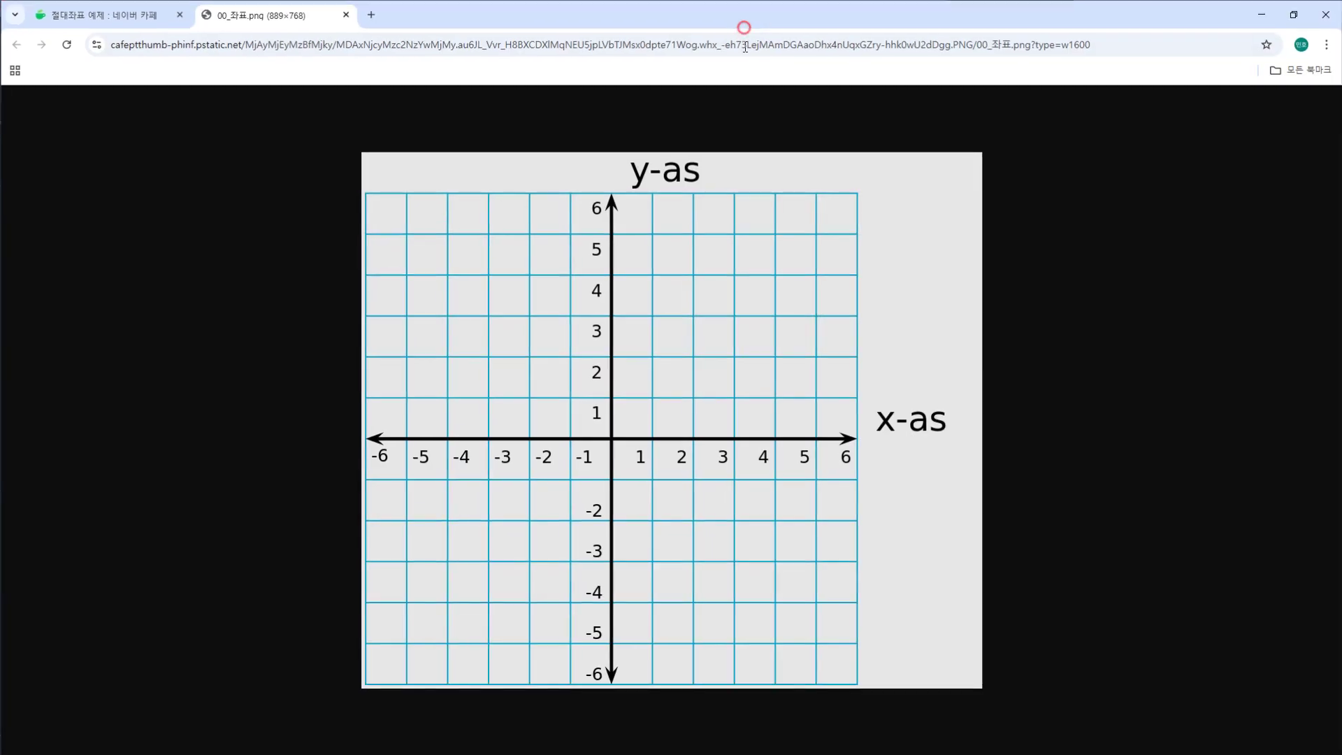
left_click_drag(615, 456, 611, 431)
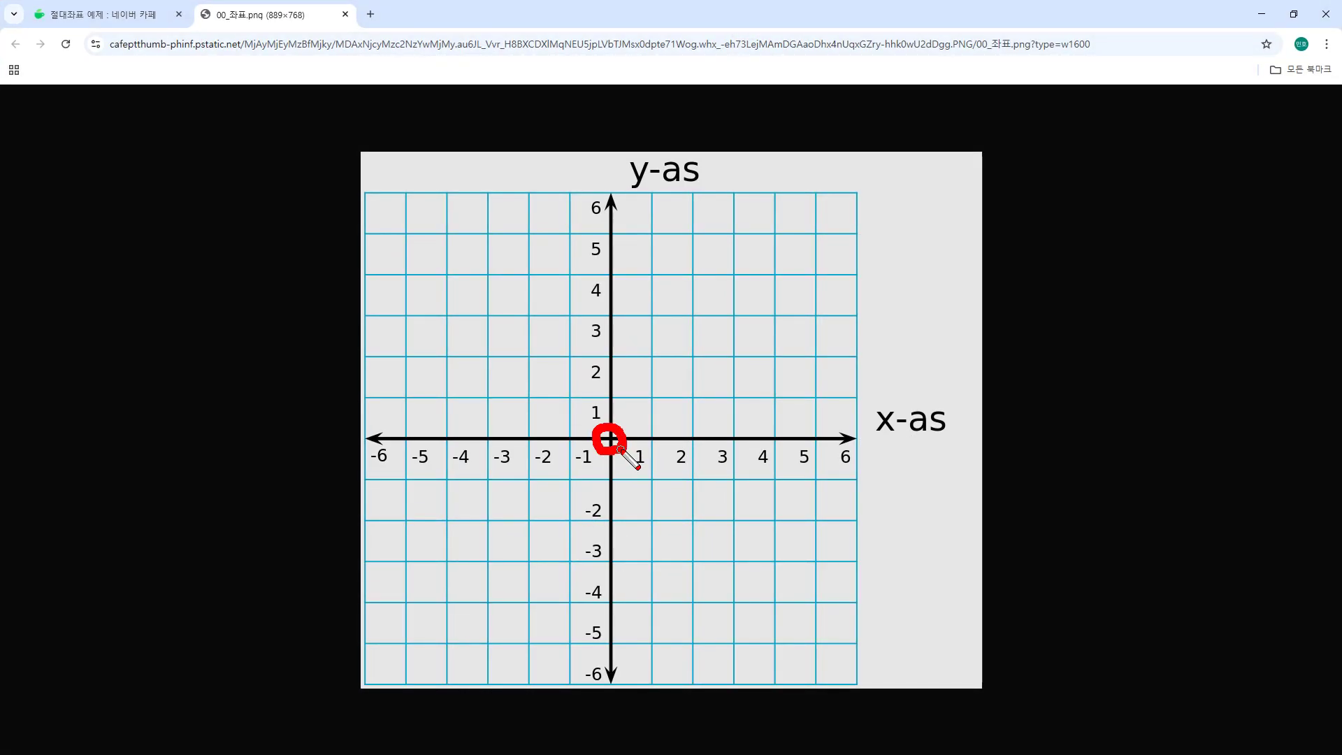
mouse_move(504, 439)
left_mouse_down()
mouse_move(709, 441)
mouse_move(790, 422)
mouse_move(794, 456)
left_mouse_up()
left_click_drag(616, 238, 623, 563)
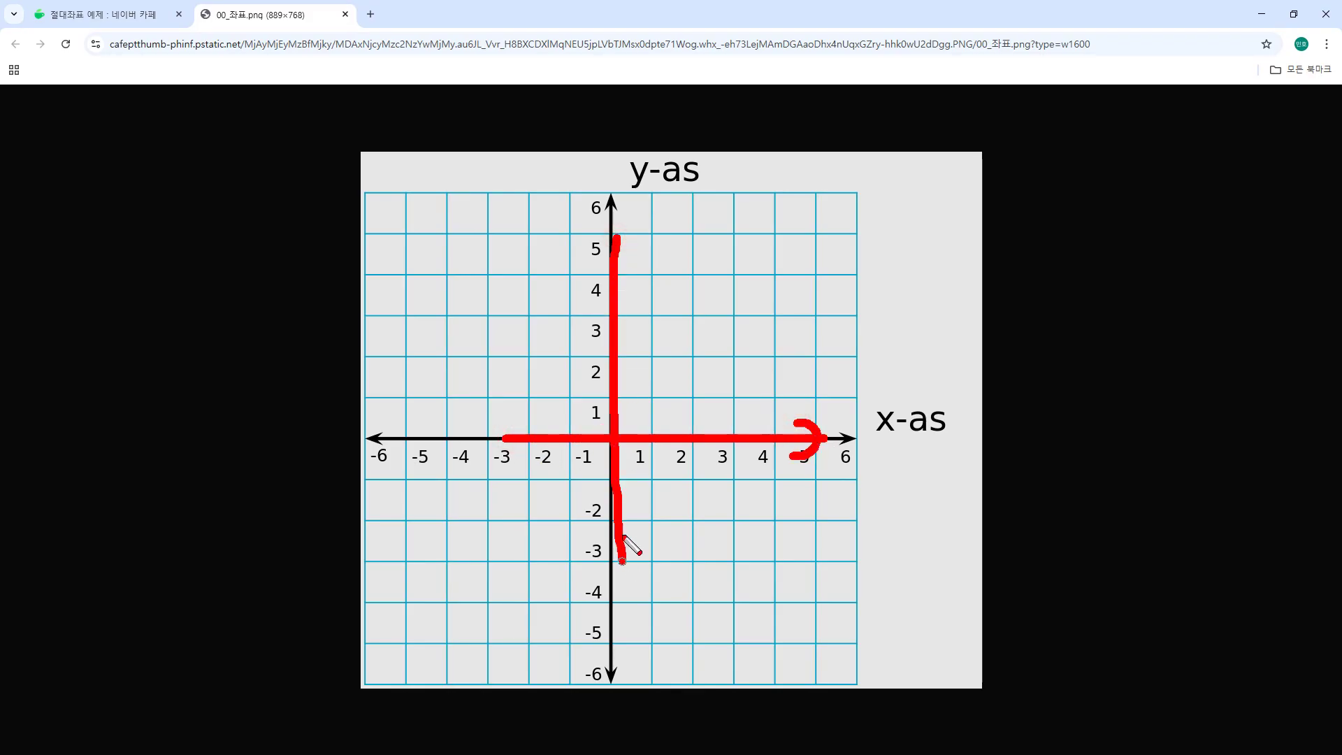
mouse_move(581, 273)
left_mouse_down()
mouse_move(607, 260)
mouse_move(646, 276)
left_mouse_up()
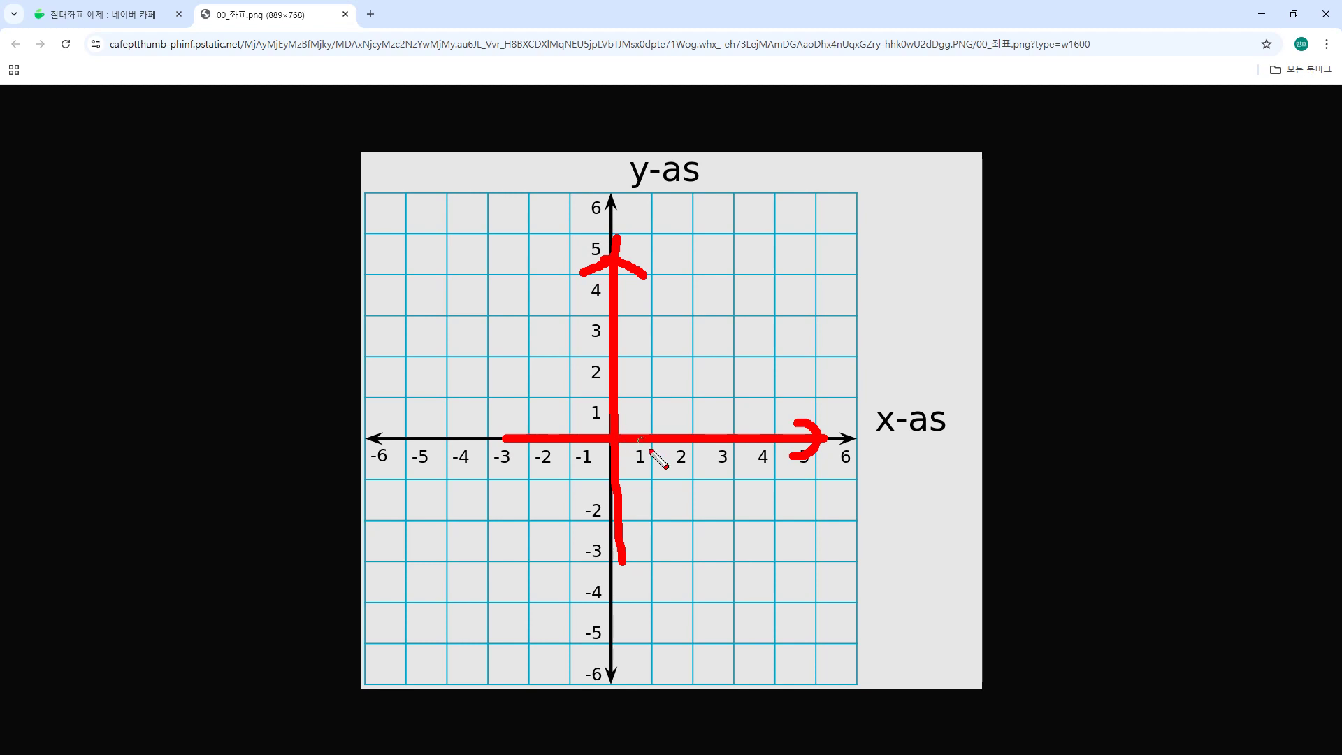
Annotate the origin of the grid image with a red arrow and the coordinates "0,0", and clear the annotations.
mouse_move(618, 459)
left_mouse_down()
mouse_move(603, 445)
mouse_move(632, 437)
mouse_move(612, 451)
mouse_move(625, 441)
mouse_move(681, 532)
left_mouse_up()
mouse_move(685, 505)
left_mouse_down()
mouse_move(689, 532)
mouse_move(649, 557)
left_mouse_up()
left_click_drag(703, 548, 699, 551)
left_click_drag(769, 578, 769, 595)
mouse_move(819, 551)
left_mouse_down()
mouse_move(833, 590)
mouse_move(825, 554)
left_mouse_up()
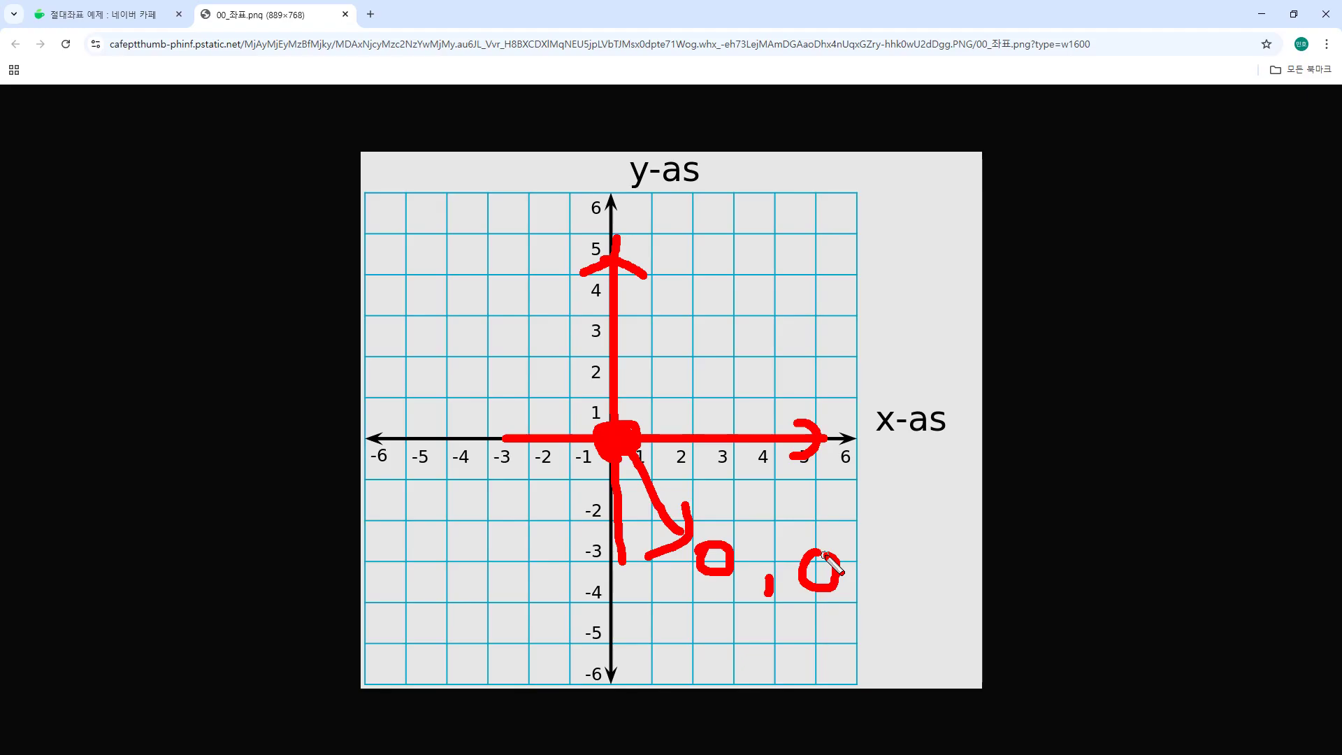
key("Escape")
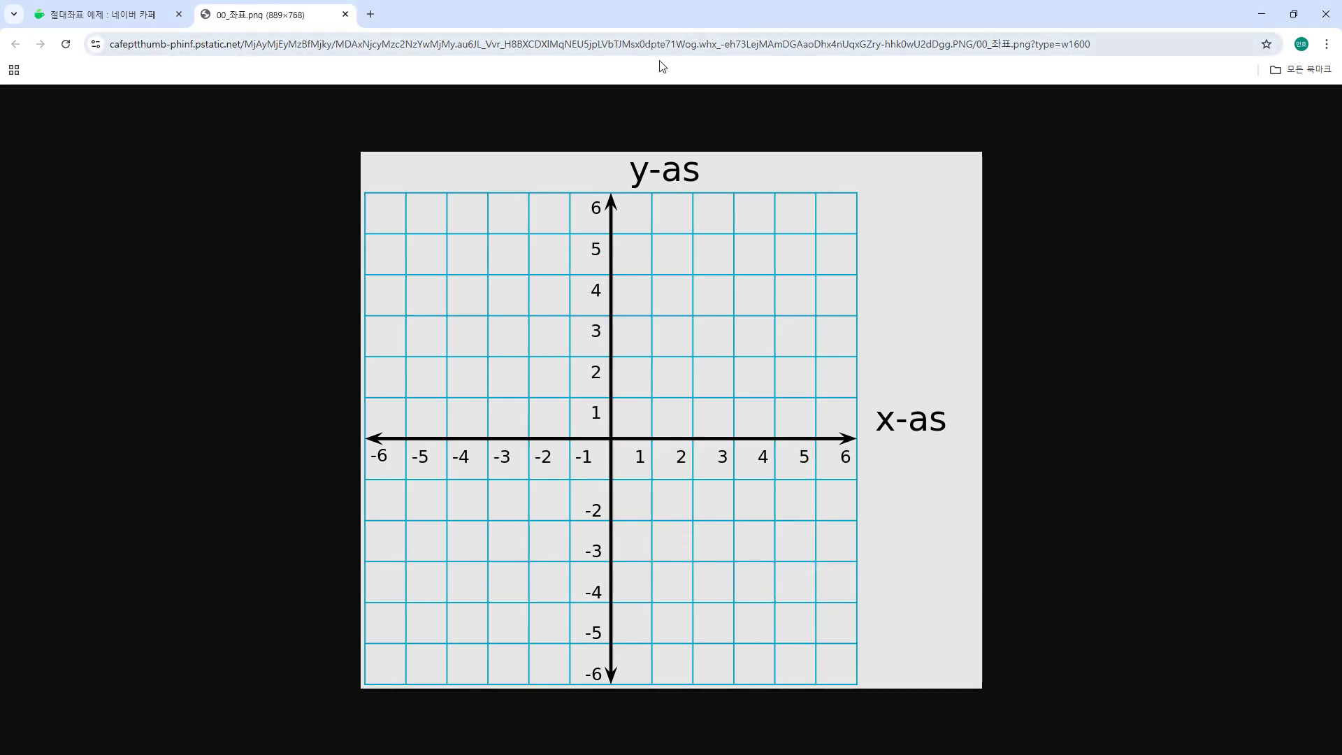
Return to AutoCAD and set the uniform background color of the 2D model space to White.
key("alt+Tab")
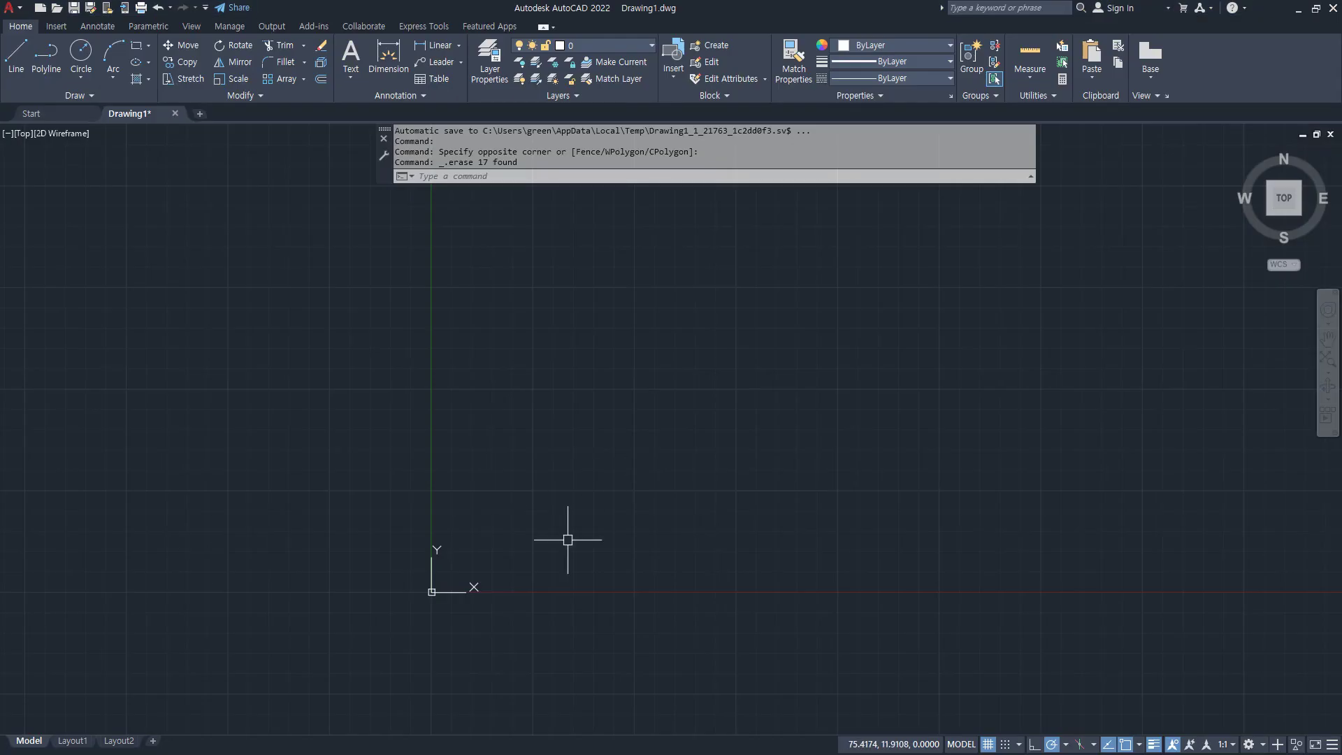
right_click(484, 269)
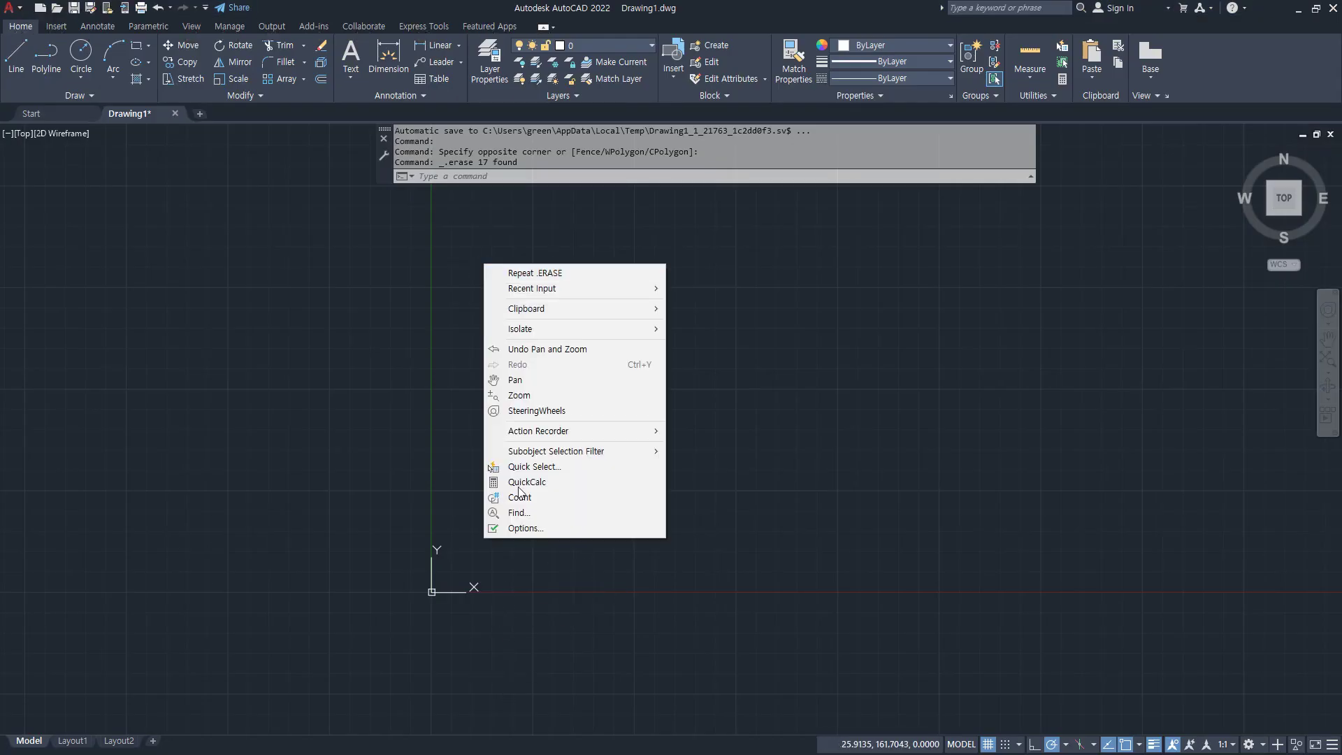
left_click(514, 528)
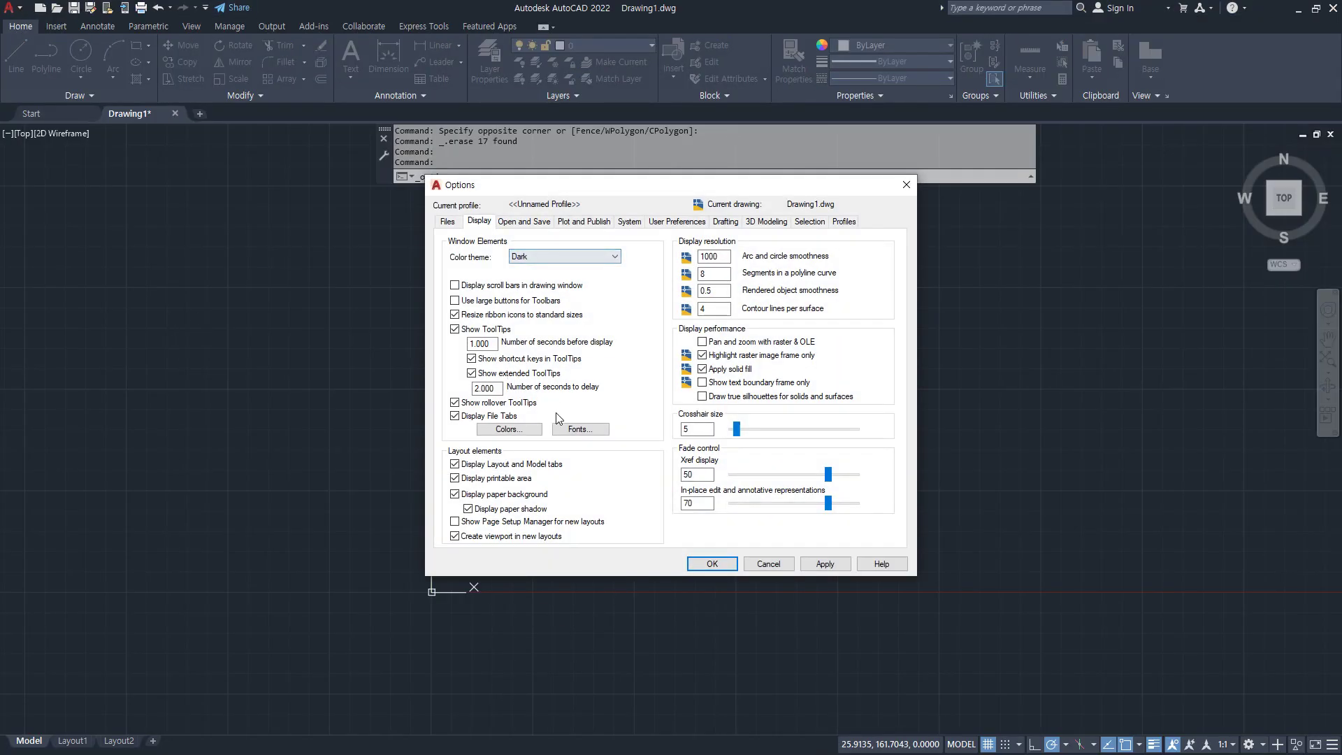
left_click(536, 428)
left_click(769, 230)
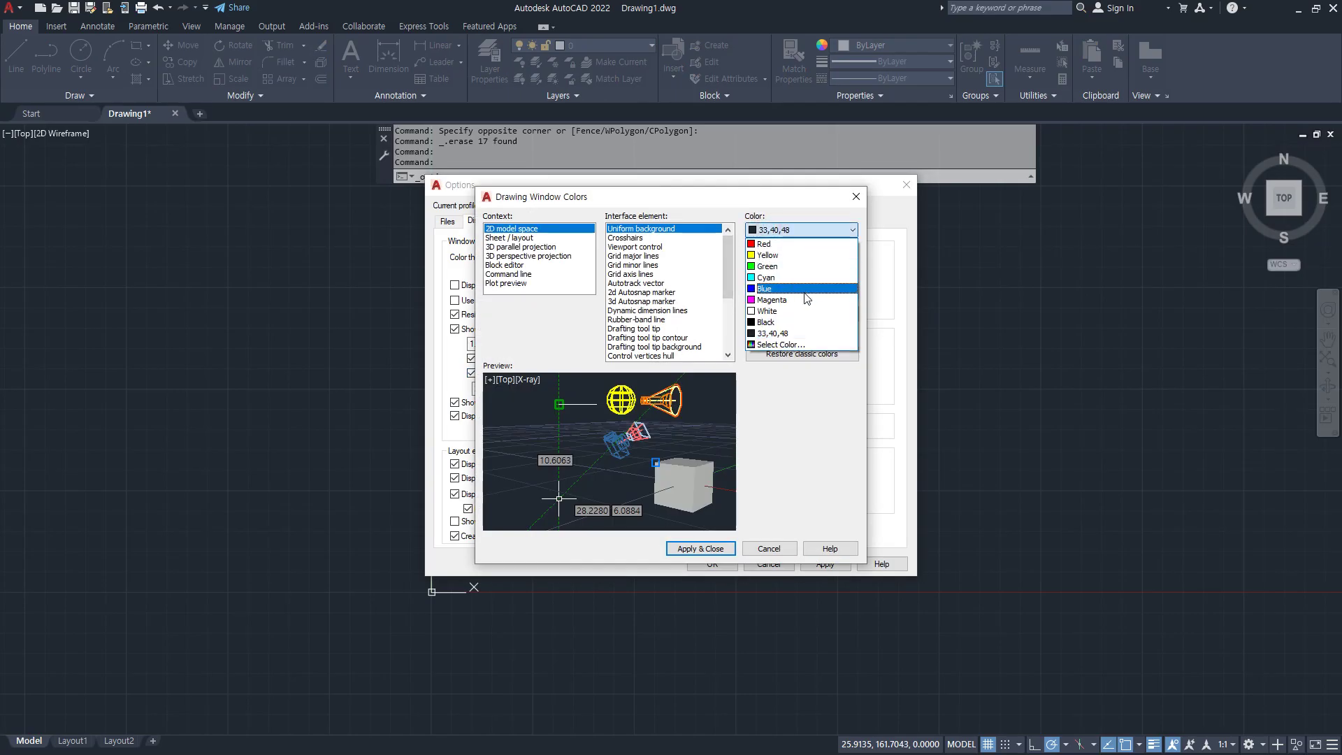
left_click(804, 311)
left_click(705, 549)
left_click(721, 570)
Circle the drawing origin in red and trace the positive x and y axes starting from it.
mouse_move(593, 636)
middle_mouse_down()
mouse_move(602, 620)
mouse_move(861, 529)
middle_mouse_up()
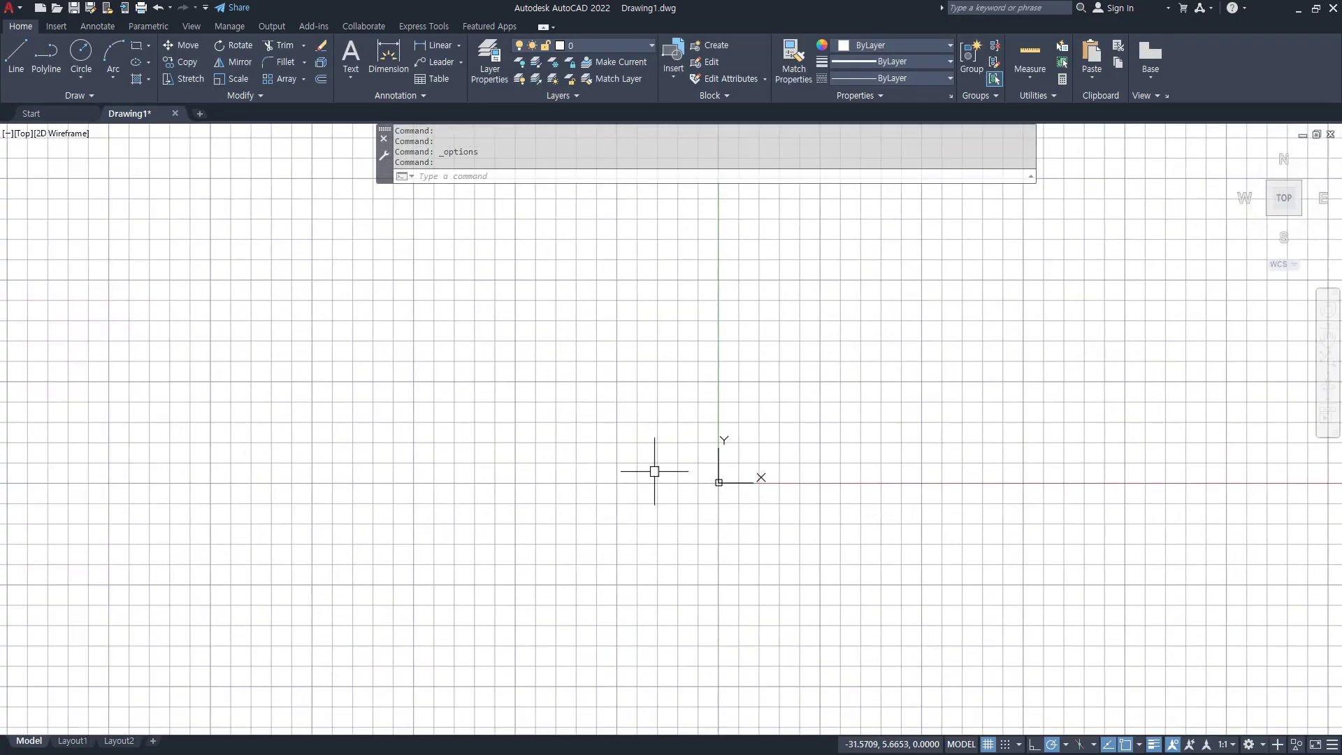
scroll(654, 472, "up", 2)
mouse_move(767, 512)
left_mouse_down()
mouse_move(732, 469)
mouse_move(807, 453)
mouse_move(753, 526)
mouse_move(733, 491)
mouse_move(777, 495)
mouse_move(740, 481)
mouse_move(772, 510)
left_mouse_up()
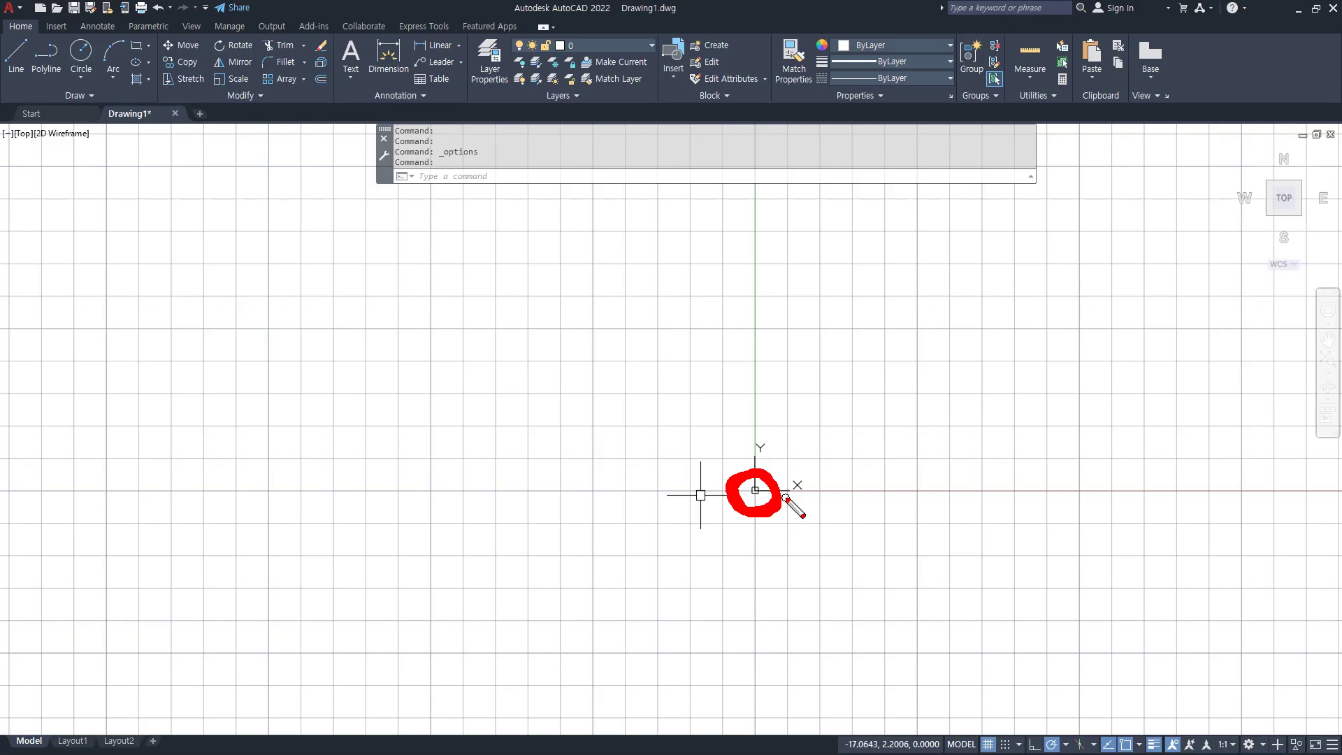
left_click_drag(804, 494, 1047, 492)
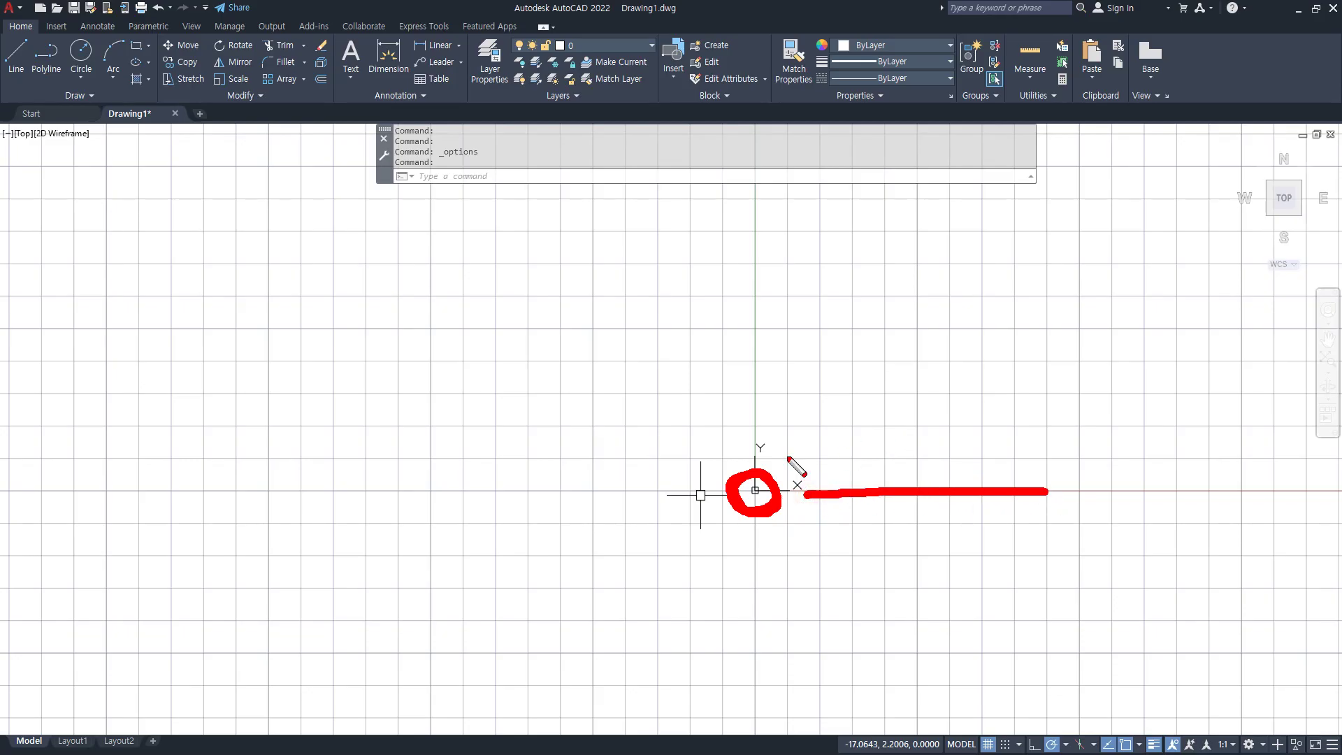
left_click_drag(741, 453, 755, 343)
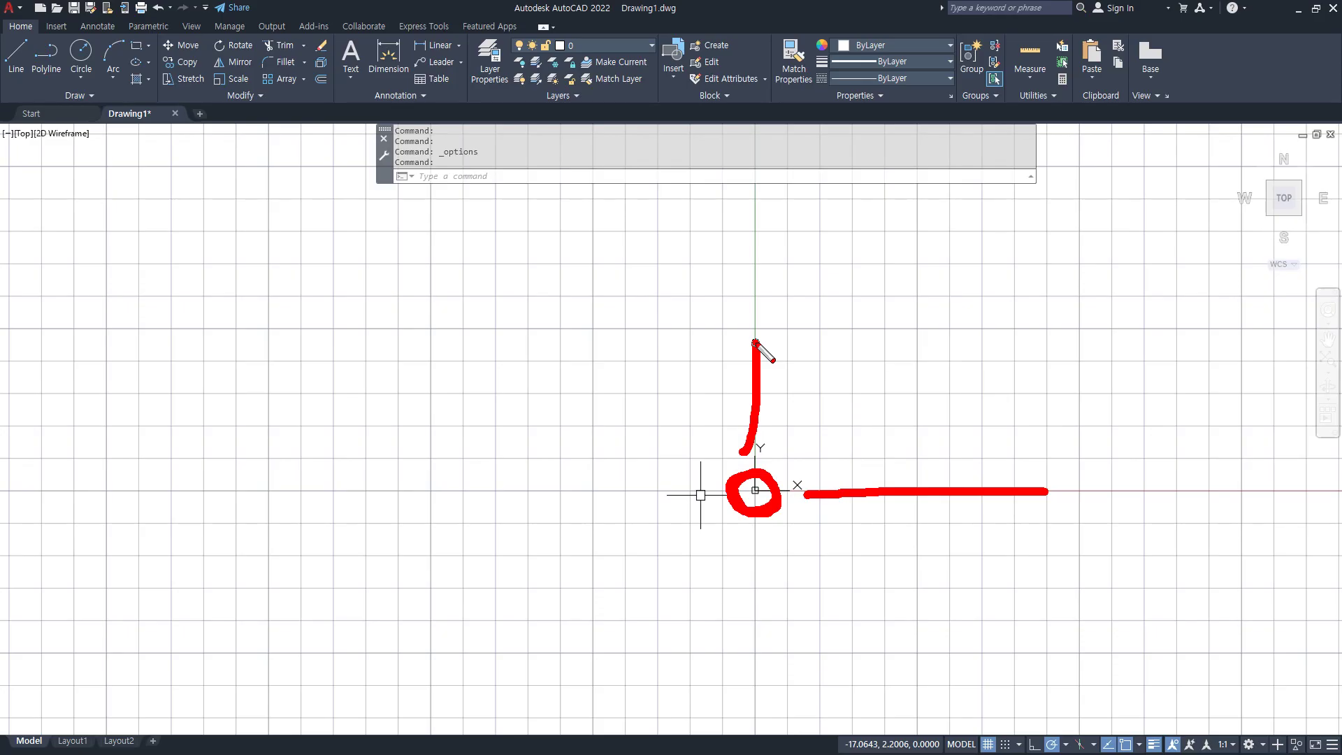
Annotate a red cross through the origin with arrowheads at all four ends and plus or minus signs for each direction.
left_click_drag(653, 491, 944, 491)
left_click_drag(755, 375, 755, 692)
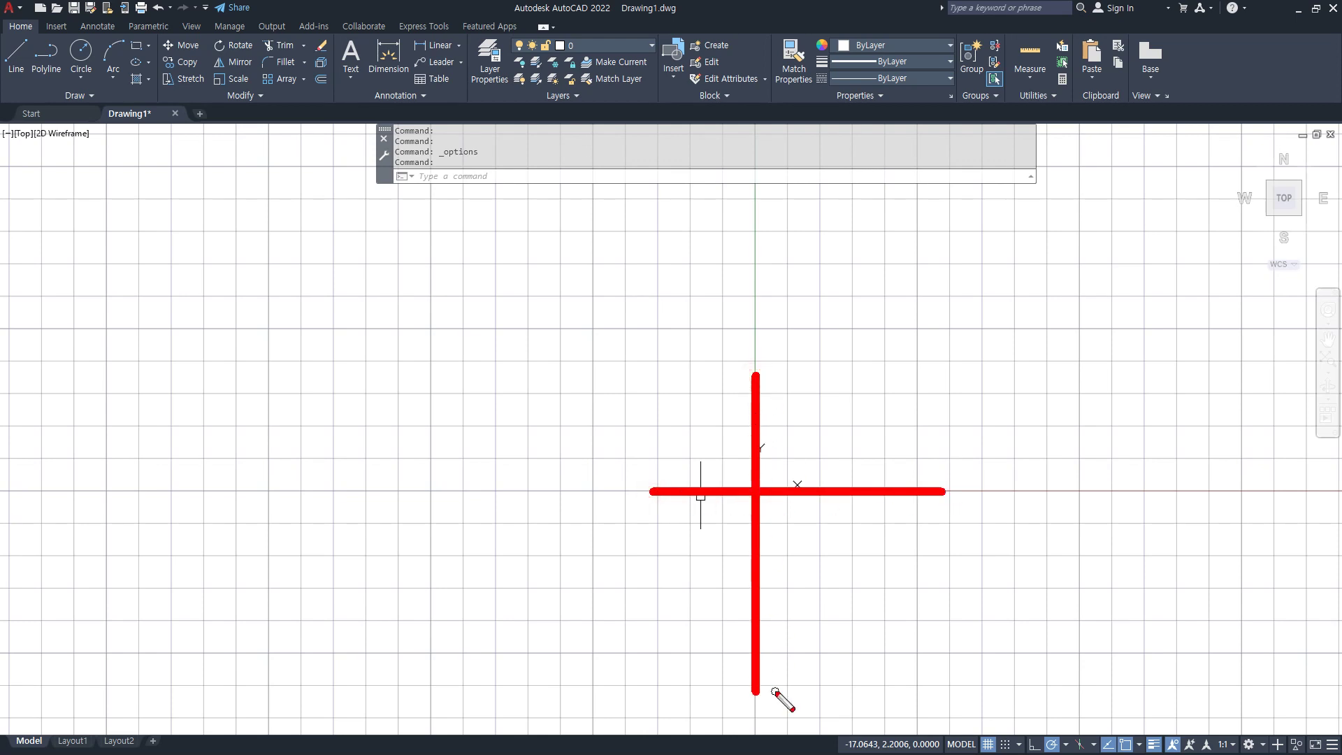
mouse_move(906, 478)
left_mouse_down()
mouse_move(925, 479)
mouse_move(932, 516)
mouse_move(1017, 515)
mouse_move(998, 559)
left_mouse_up()
left_click(999, 502)
mouse_move(735, 372)
left_mouse_down()
mouse_move(759, 363)
mouse_move(778, 374)
left_mouse_up()
left_click_drag(711, 316, 762, 315)
left_click_drag(733, 290, 733, 341)
mouse_move(631, 461)
left_mouse_down()
mouse_move(669, 461)
mouse_move(671, 529)
left_mouse_up()
left_click_drag(505, 493, 542, 493)
mouse_move(741, 670)
left_mouse_down()
mouse_move(767, 686)
mouse_move(774, 676)
left_mouse_up()
left_click_drag(792, 718, 831, 715)
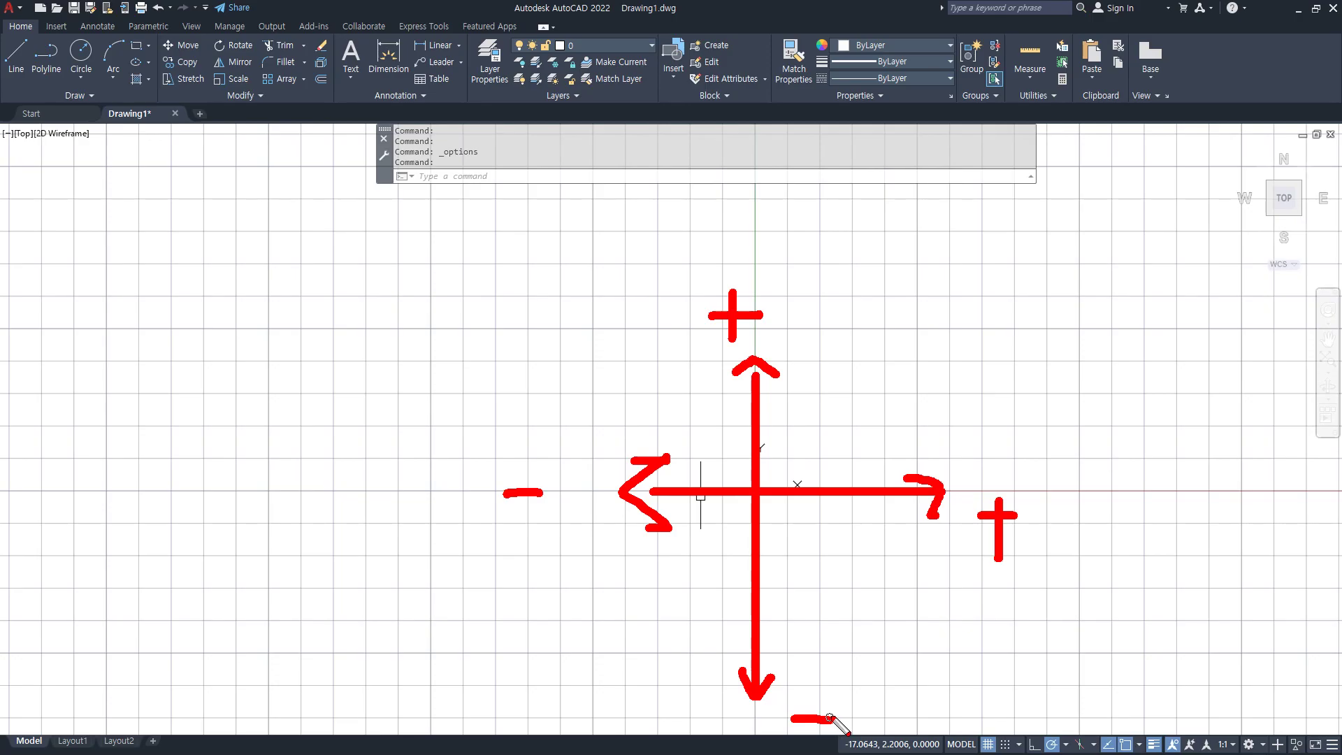
Circle the two quadrants above the x axis in red and label them "+,+" and "-,+".
mouse_move(832, 306)
left_mouse_down()
mouse_move(855, 445)
mouse_move(913, 300)
mouse_move(841, 333)
left_mouse_up()
mouse_move(911, 260)
left_mouse_down()
mouse_move(944, 258)
mouse_move(923, 280)
mouse_move(1001, 256)
mouse_move(997, 295)
left_mouse_up()
left_click(945, 279)
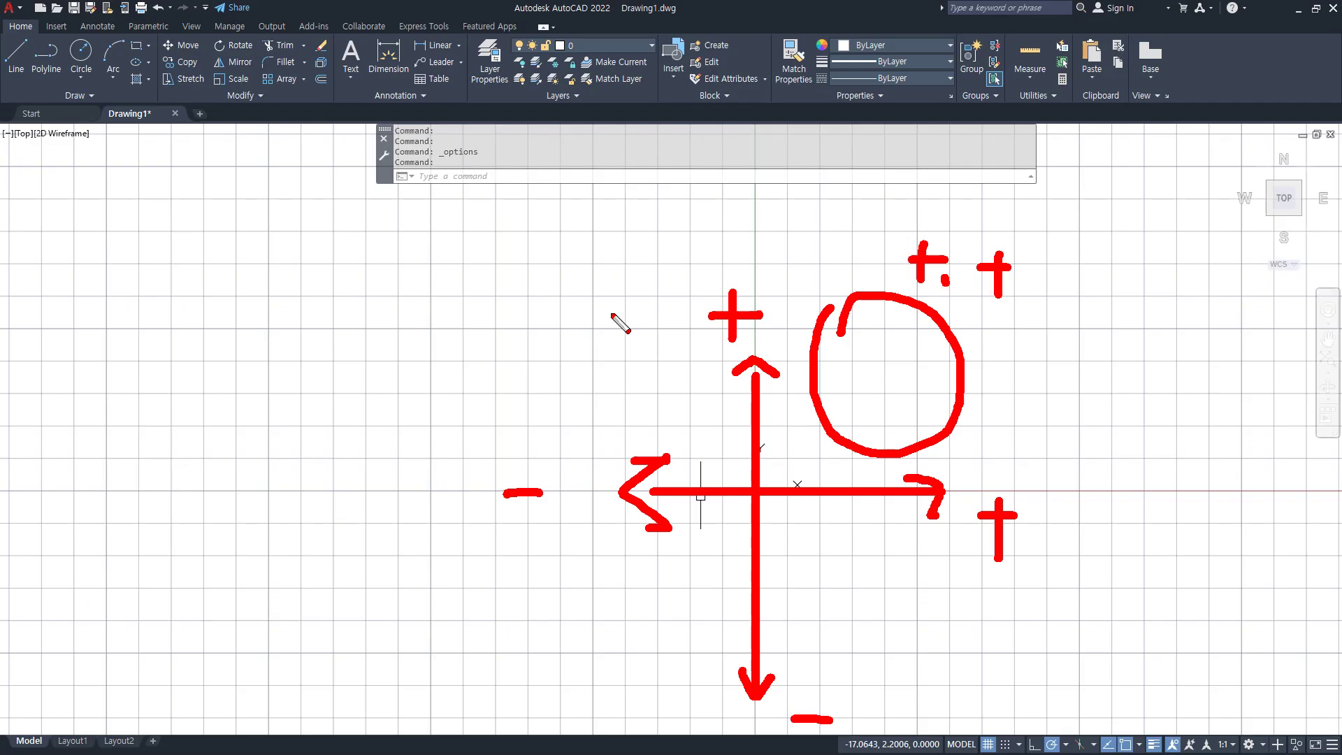
mouse_move(541, 270)
left_mouse_down()
mouse_move(661, 442)
mouse_move(638, 297)
mouse_move(540, 272)
left_mouse_up()
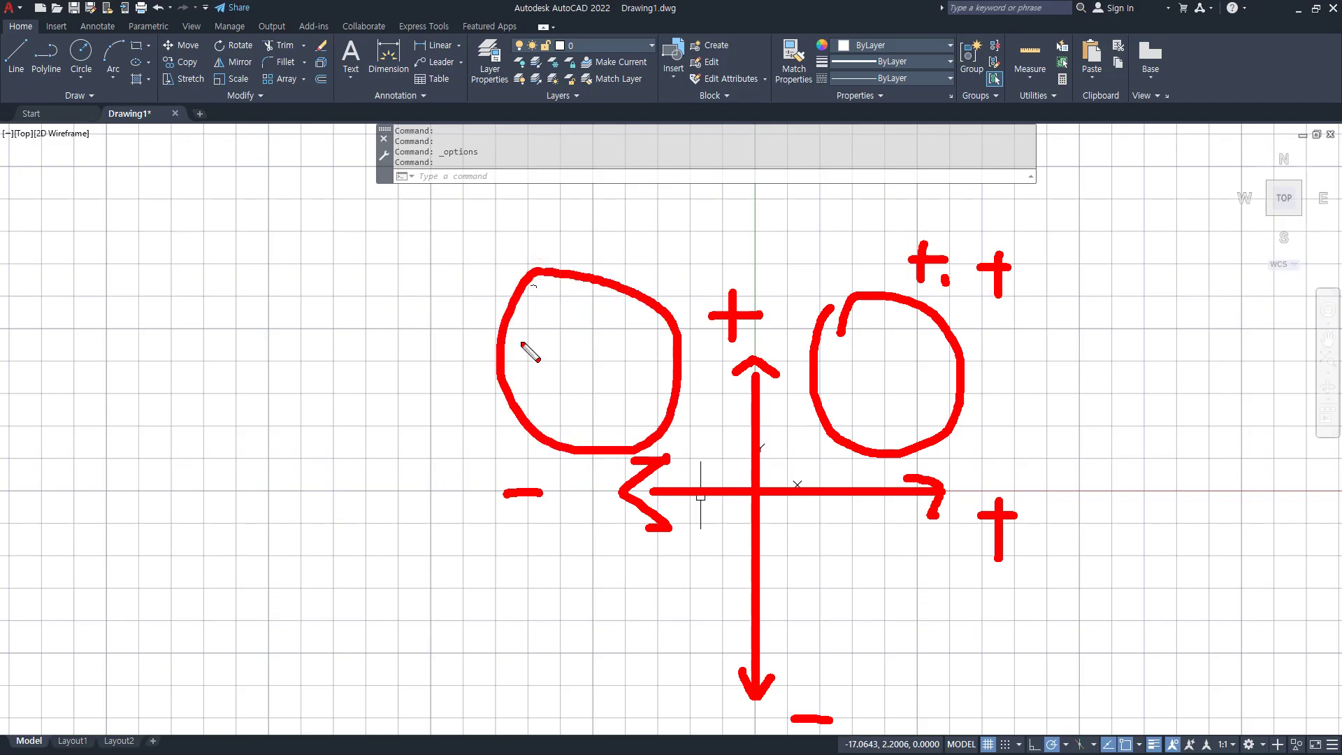
mouse_move(508, 357)
left_mouse_down()
mouse_move(624, 357)
mouse_move(599, 370)
left_mouse_up()
left_click(571, 381)
Circle the two quadrants below the x axis, label them "-,-" and "+,-", and clear all annotations.
mouse_move(641, 517)
left_mouse_down()
mouse_move(708, 701)
mouse_move(589, 520)
left_mouse_up()
left_click_drag(568, 607, 683, 610)
left_click(632, 620)
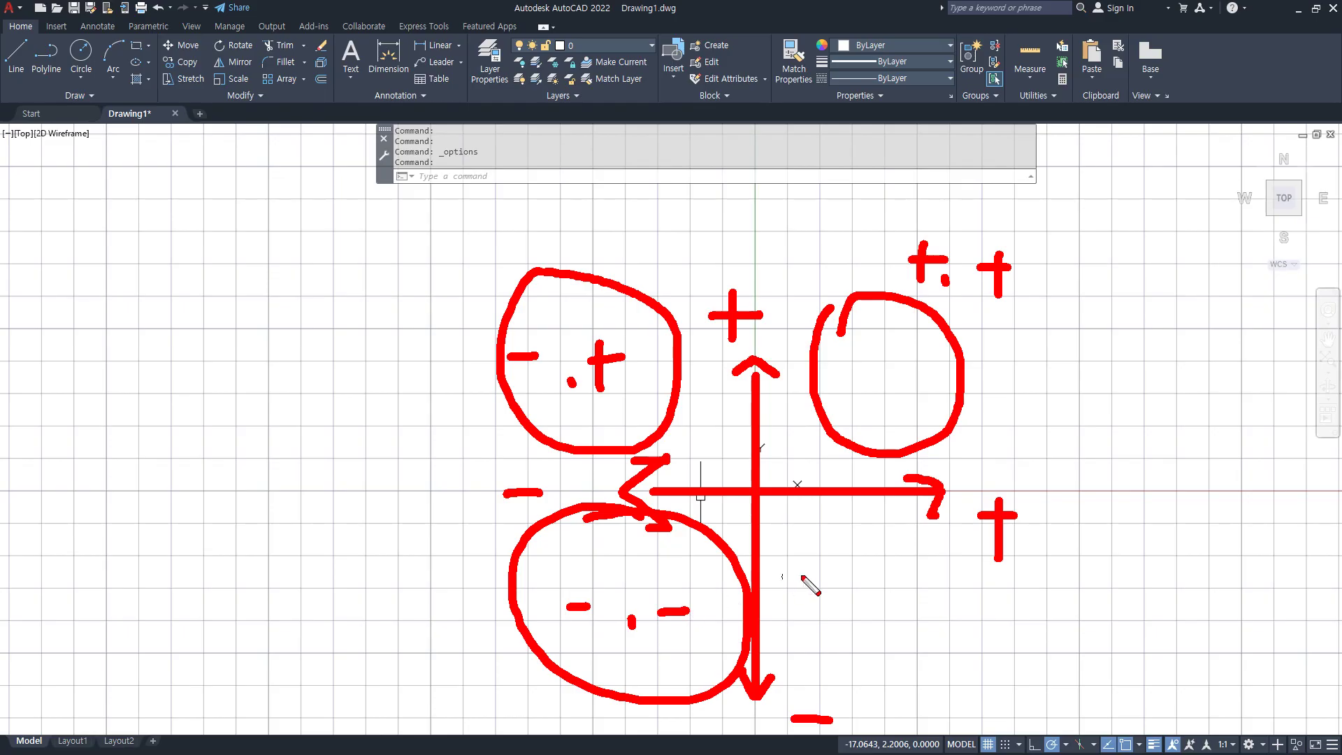
mouse_move(860, 516)
left_mouse_down()
mouse_move(1022, 653)
mouse_move(886, 525)
left_mouse_up()
mouse_move(867, 590)
left_mouse_down()
mouse_move(903, 589)
mouse_move(881, 616)
mouse_move(970, 593)
left_mouse_up()
left_click(936, 618)
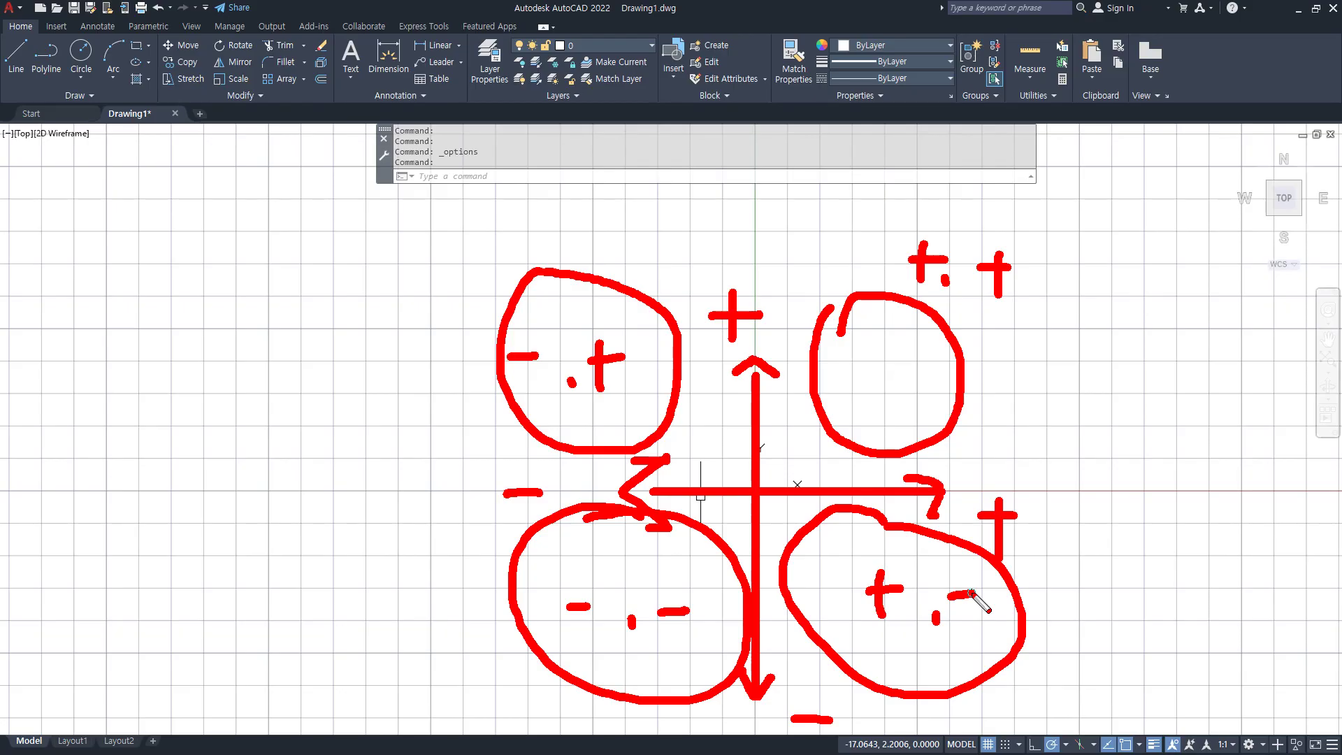
key("Escape")
mouse_move(736, 504)
middle_mouse_down()
mouse_move(816, 591)
mouse_move(841, 679)
mouse_move(849, 641)
middle_mouse_up()
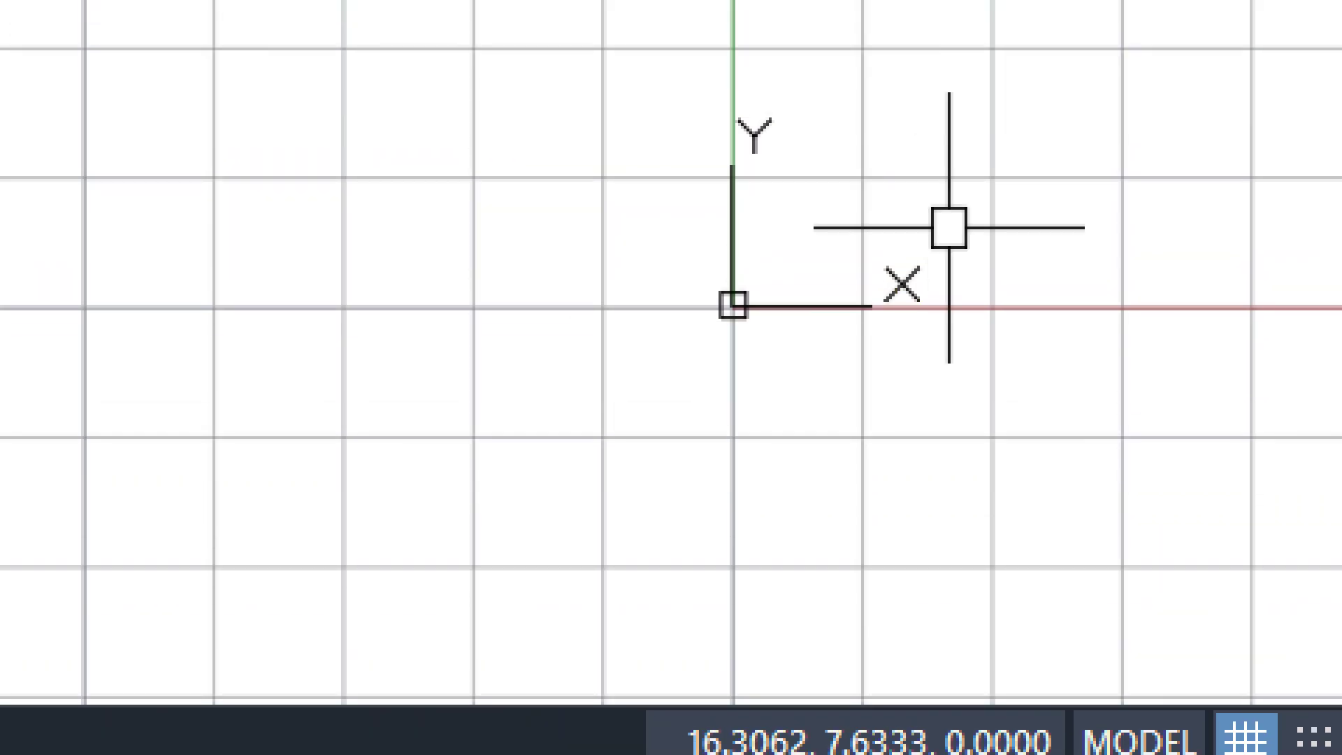
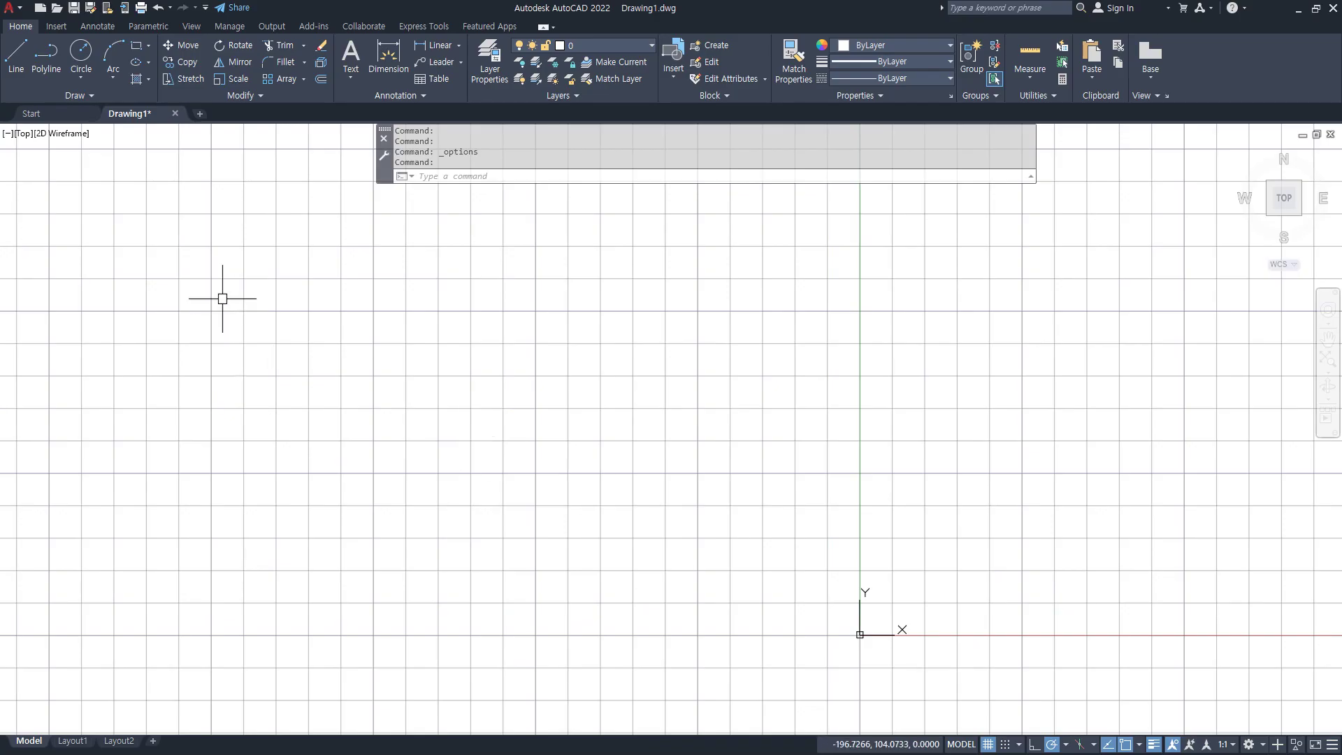
left_click(331, 392)
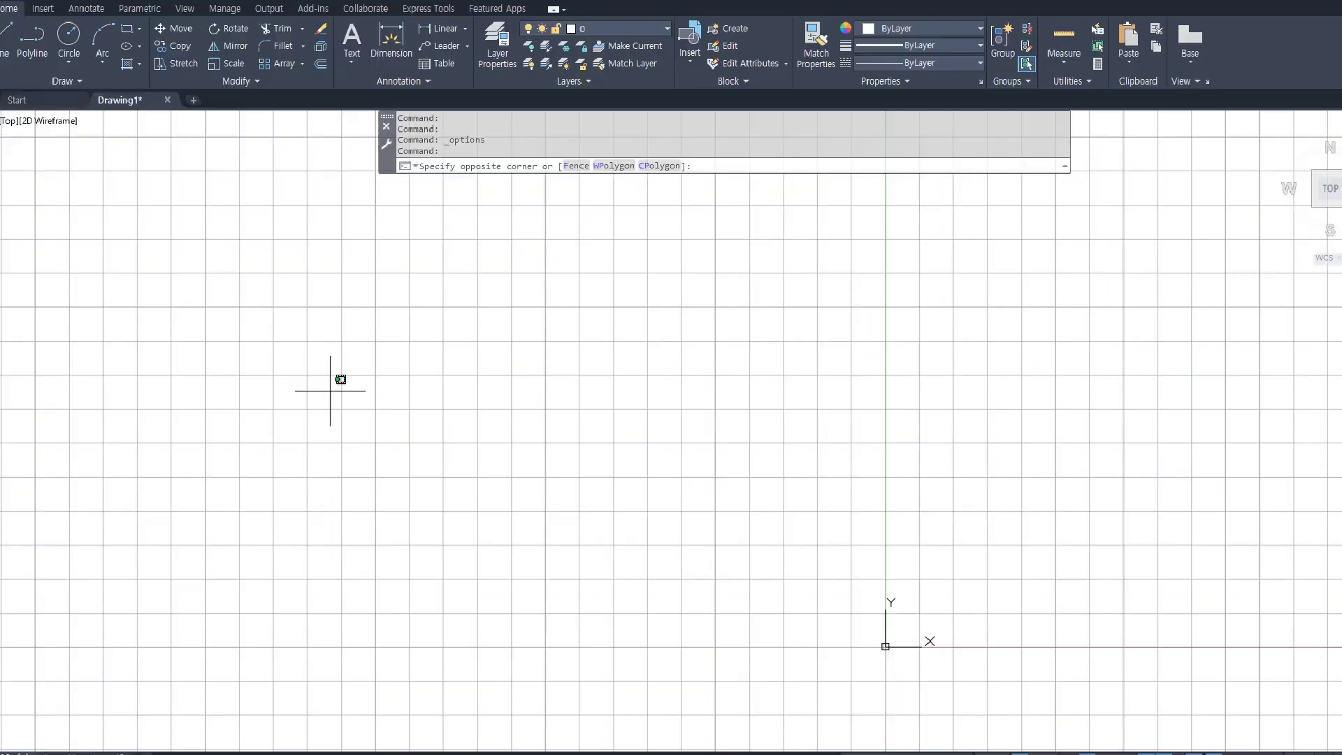
key("alt")
key("Escape")
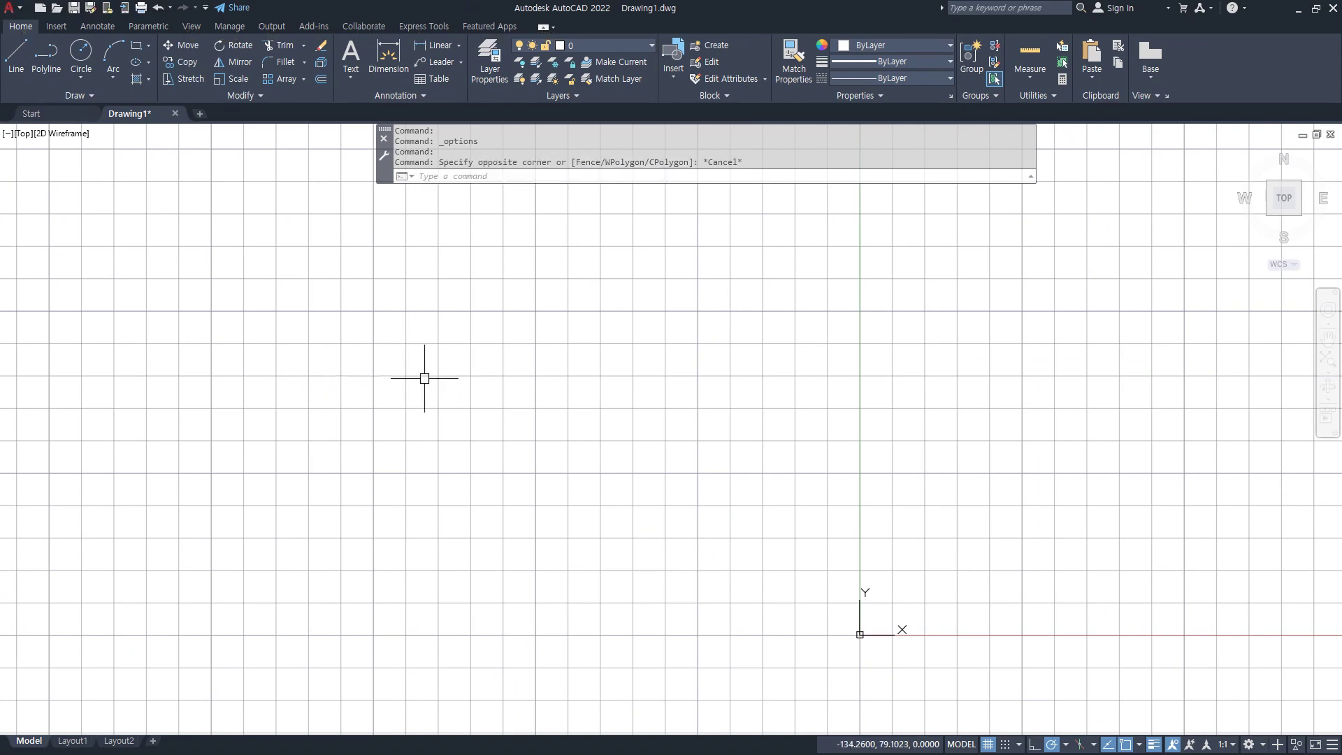
Write the calculation "-8 -2 = -10" in red across the drawing area.
left_click_drag(380, 367, 439, 366)
mouse_move(487, 410)
left_mouse_down()
mouse_move(498, 367)
mouse_move(570, 365)
mouse_move(655, 393)
left_mouse_up()
mouse_move(711, 360)
left_mouse_down()
mouse_move(758, 358)
mouse_move(768, 392)
left_mouse_up()
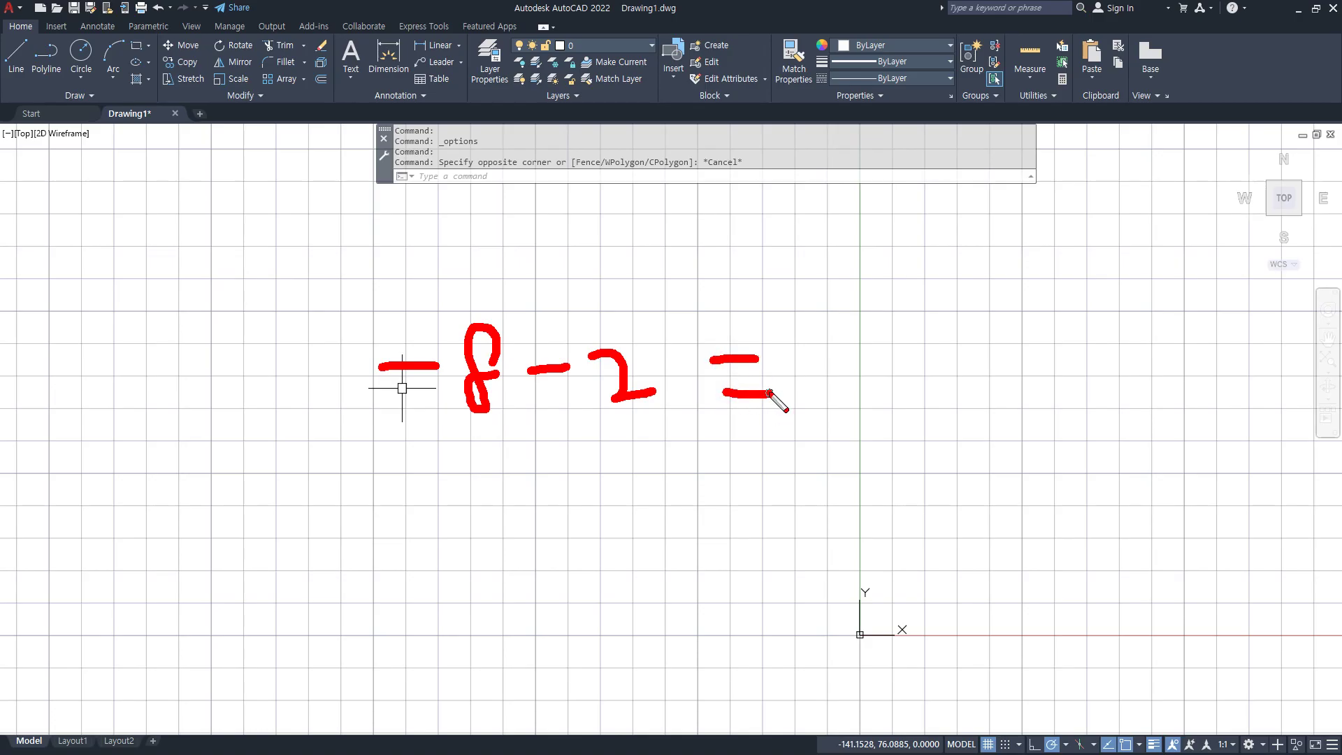
mouse_move(855, 363)
left_mouse_down()
mouse_move(912, 363)
mouse_move(944, 401)
left_mouse_up()
left_click_drag(993, 358, 998, 362)
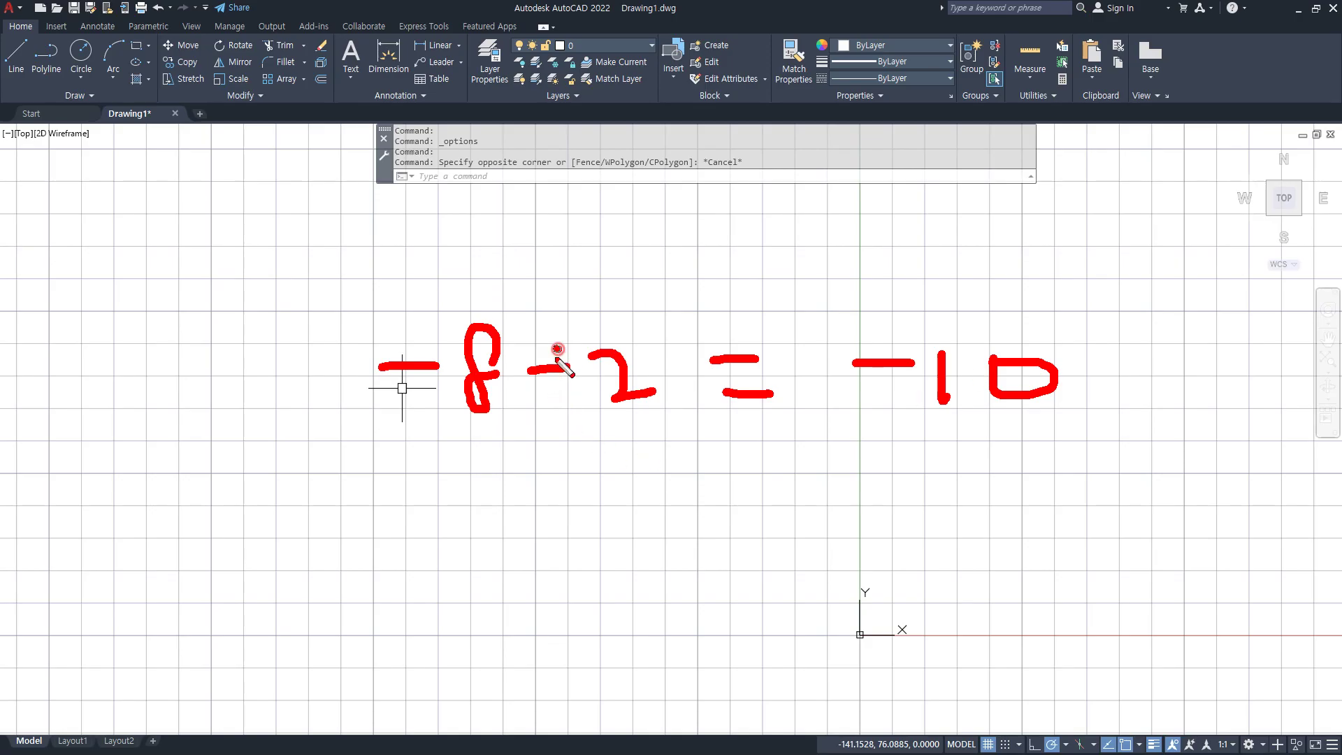
Turn the written minus before the 2 into a plus, write "-6" below the answer, and clear the calculation.
left_click_drag(558, 348, 554, 398)
left_click_drag(957, 462, 899, 469)
mouse_move(1004, 420)
left_mouse_down()
mouse_move(1054, 498)
mouse_move(1022, 476)
mouse_move(994, 479)
left_mouse_up()
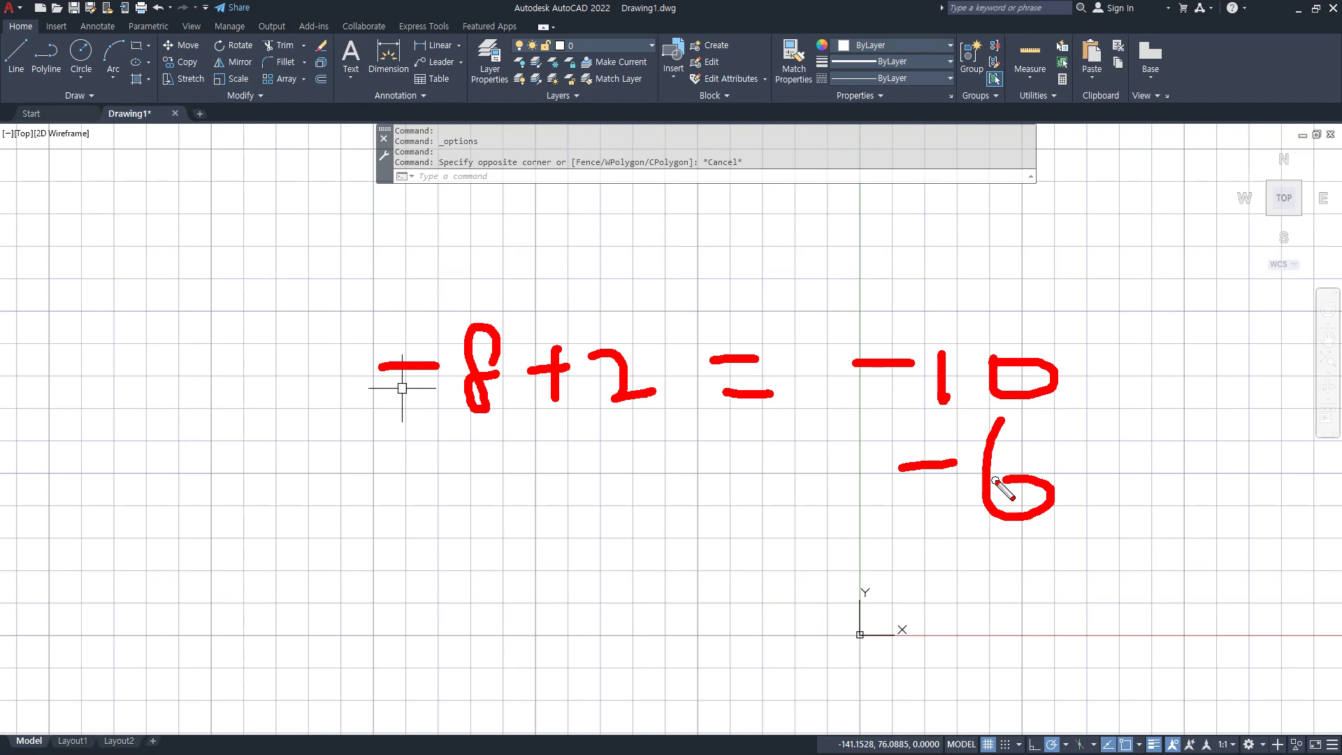
key("e")
Annotate red x and y axis arrows from the origin, circle the positive quadrant between them, and clear the marks.
left_click_drag(864, 635, 932, 635)
mouse_move(1111, 637)
left_mouse_down()
mouse_move(1198, 632)
mouse_move(1166, 675)
left_mouse_up()
mouse_move(857, 639)
left_mouse_down()
mouse_move(849, 351)
mouse_move(790, 378)
left_mouse_up()
left_click(802, 342)
left_click_drag(862, 355, 880, 364)
mouse_move(1049, 503)
left_mouse_down()
mouse_move(899, 413)
mouse_move(1148, 527)
mouse_move(1005, 531)
left_mouse_up()
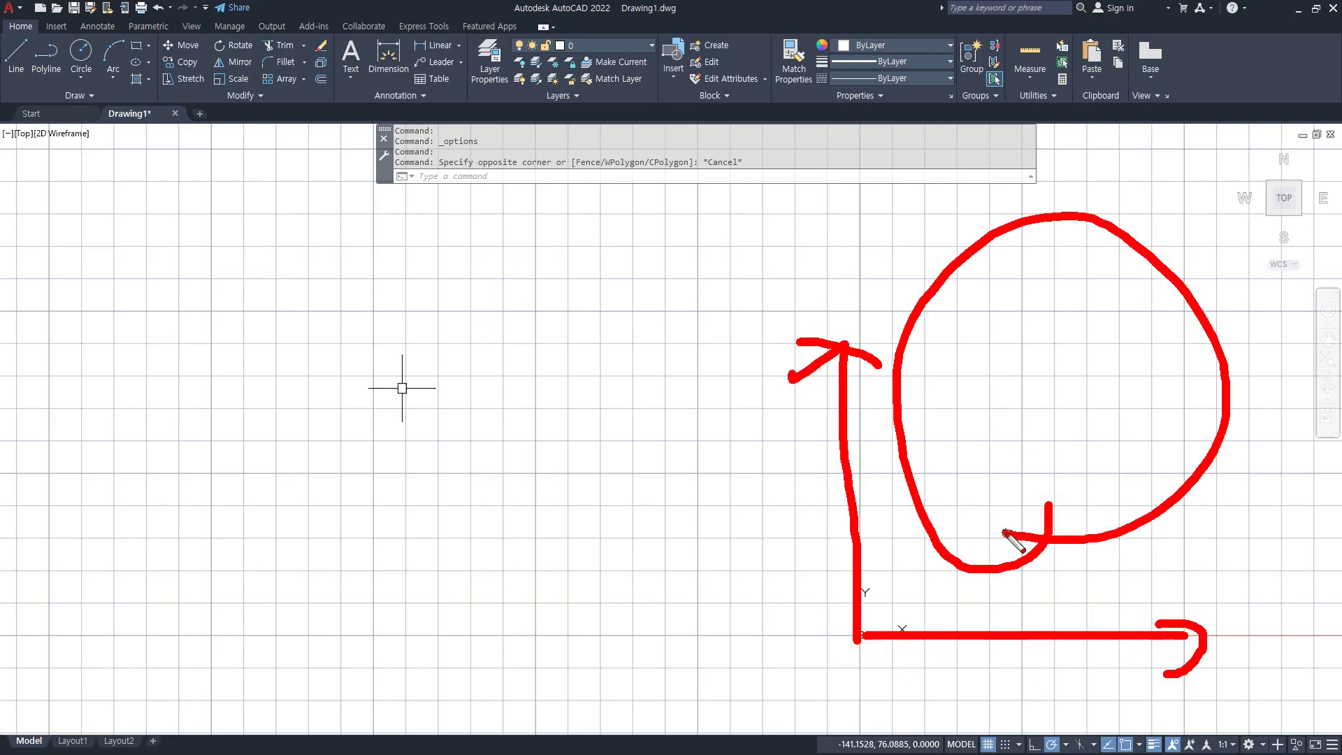
key("Escape")
Fit the view to the drawing extents and outline the wide positive x-y area in red before clearing the outline.
middle_click(989, 439)
middle_click(990, 439)
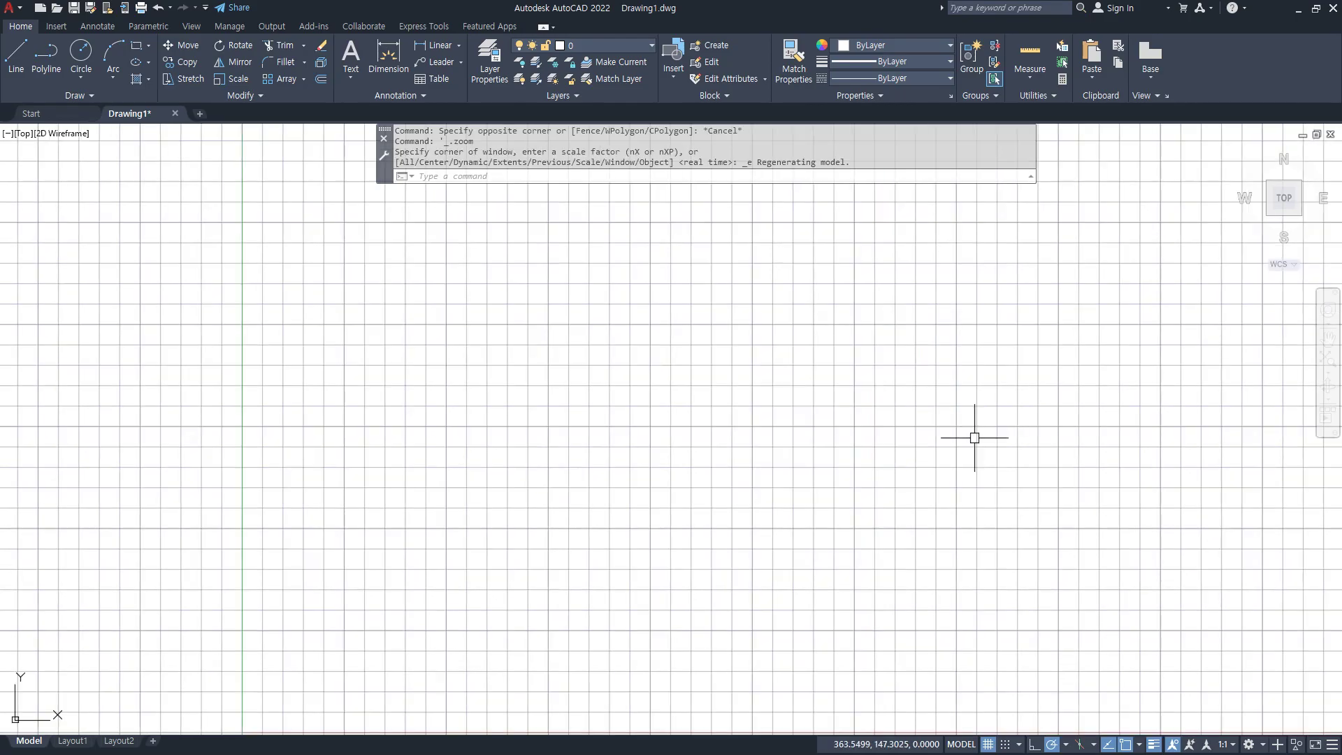
scroll(265, 578, "down", 2)
mouse_move(277, 605)
left_mouse_down()
mouse_move(717, 628)
mouse_move(895, 253)
mouse_move(384, 336)
mouse_move(273, 534)
left_mouse_up()
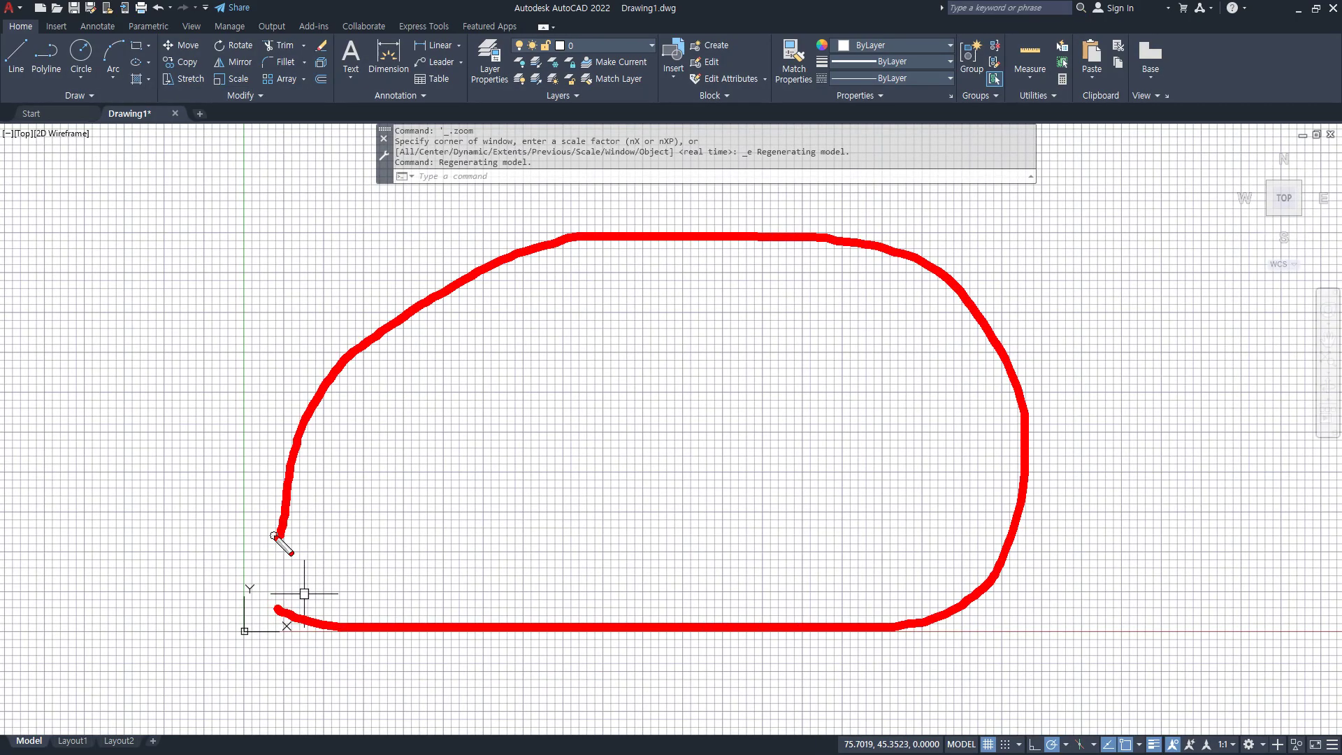
key("Escape")
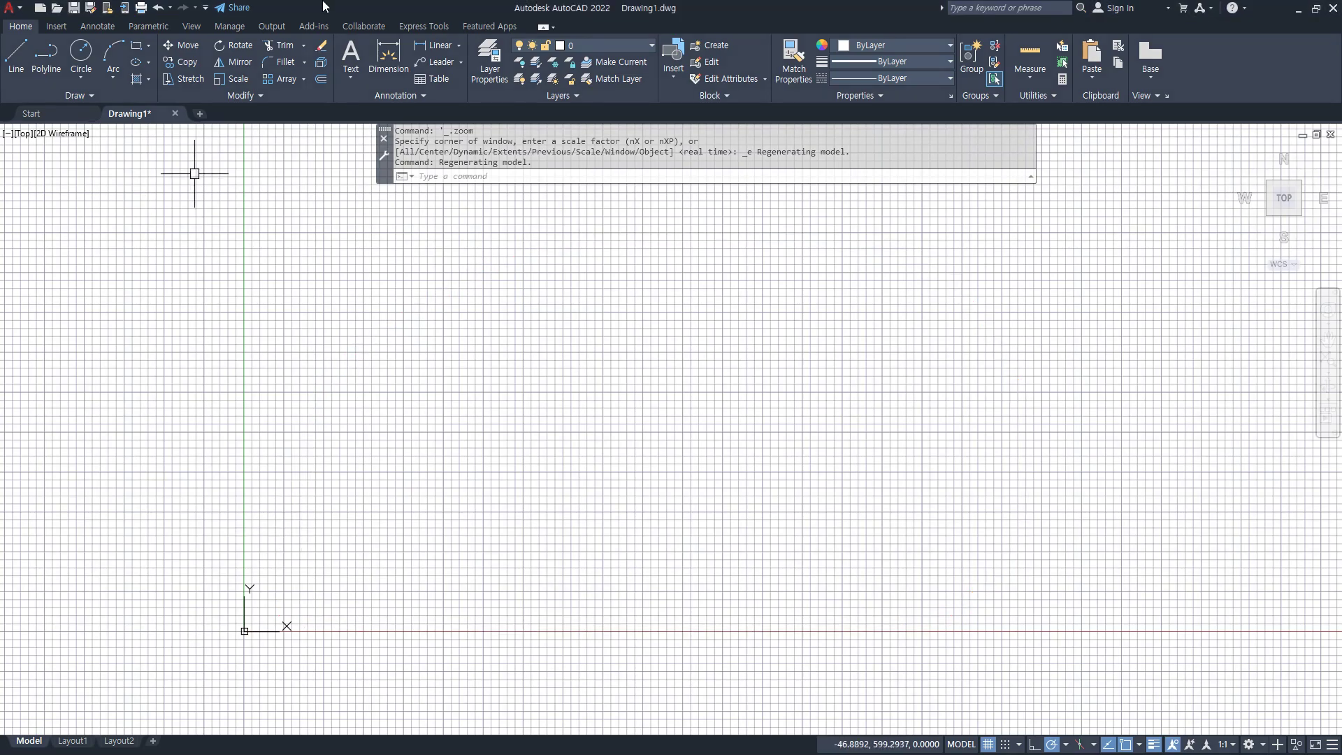
Circle a smaller area of the positive quadrant in red, clear the mark, and return to the grid image in the browser.
key("ctrl+2")
mouse_move(451, 584)
left_mouse_down()
mouse_move(321, 510)
mouse_move(655, 478)
mouse_move(392, 586)
left_mouse_up()
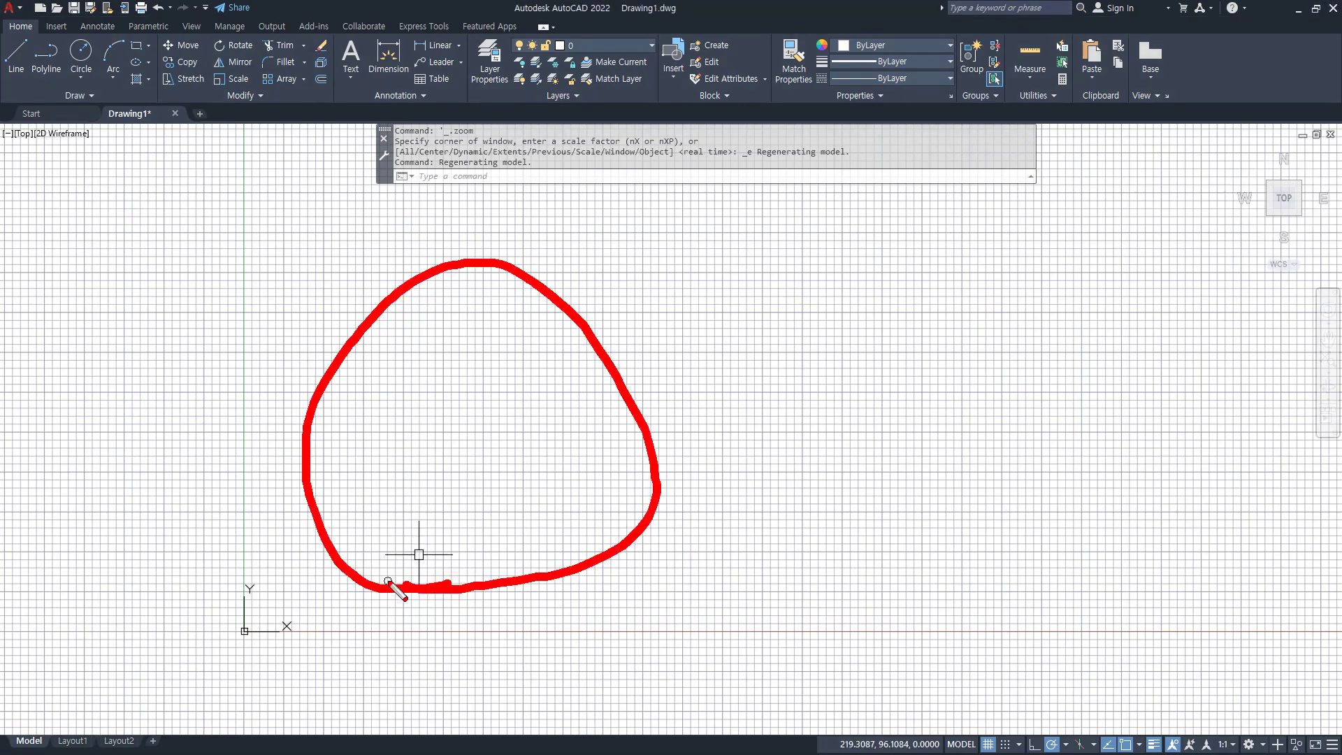
key("Escape")
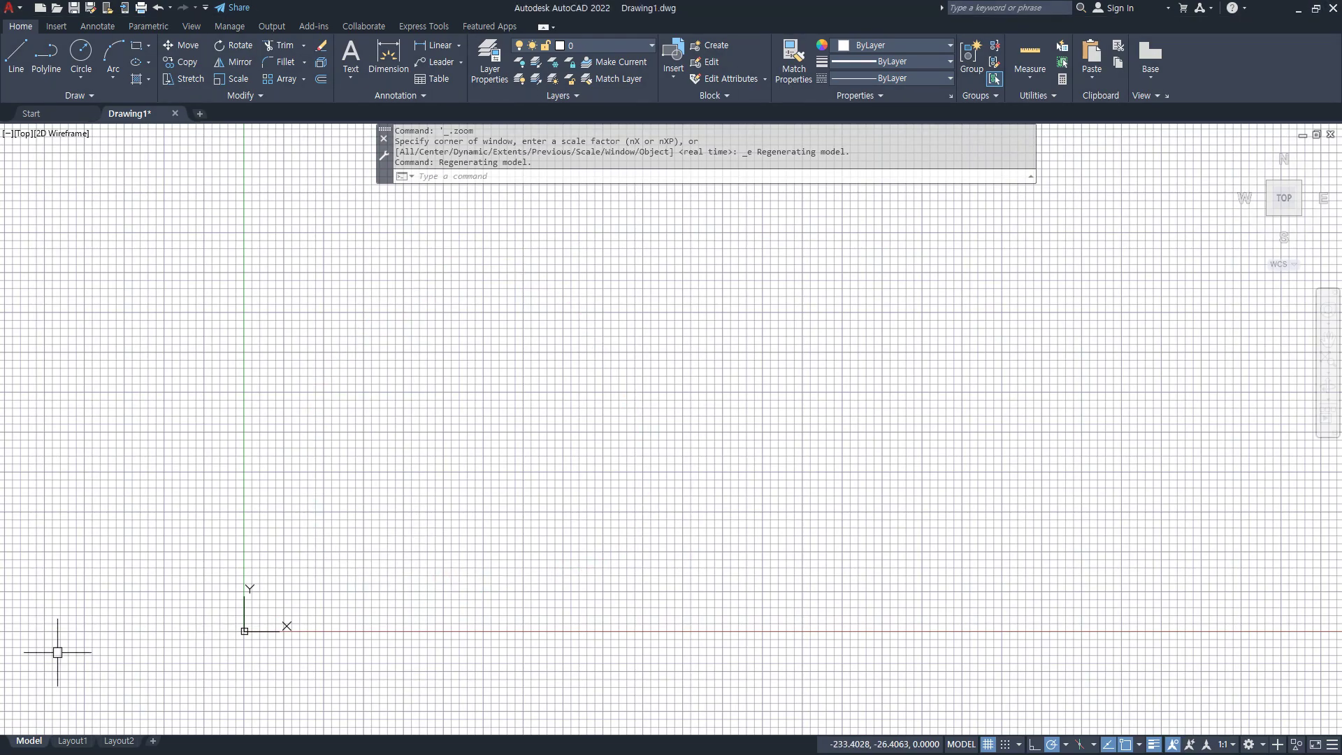
key("alt+Tab")
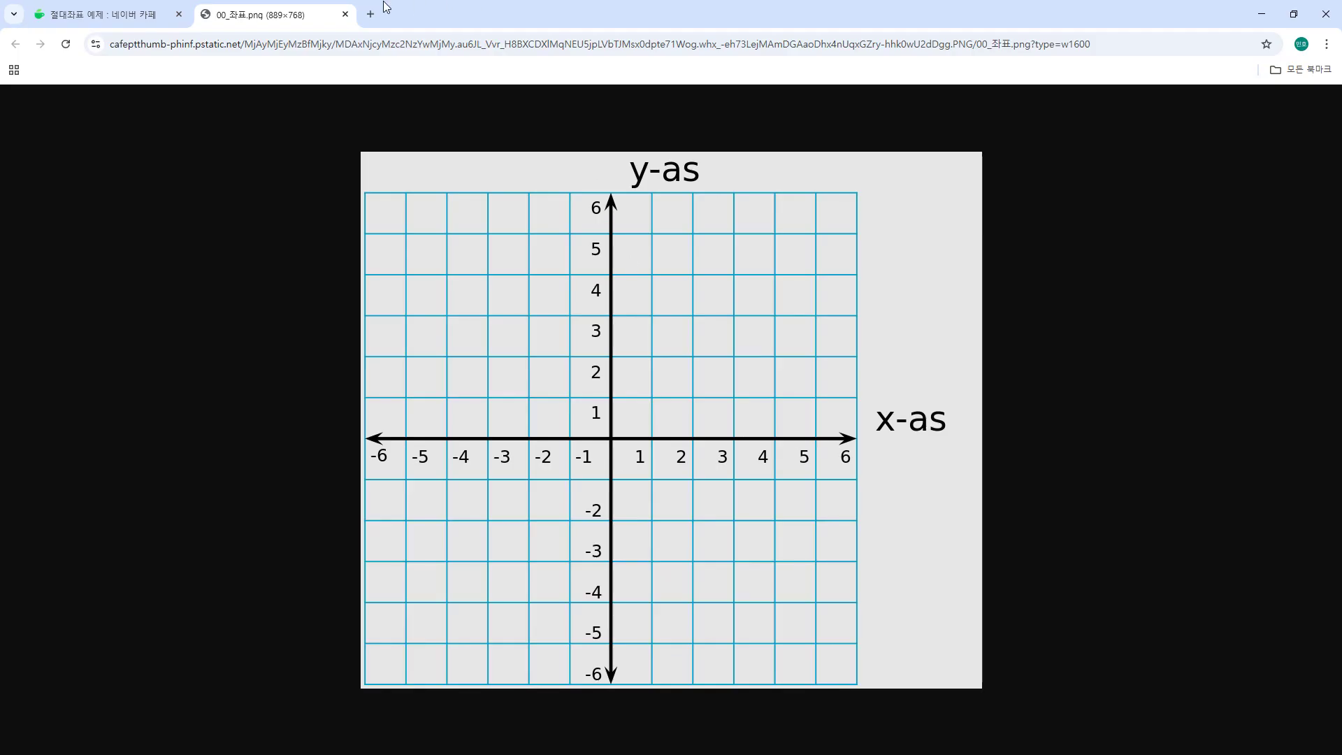
Return to the absolute coordinate example page and bring up the stepped outline with points A to I.
left_click(108, 14)
scroll(1071, 463, "down", 8)
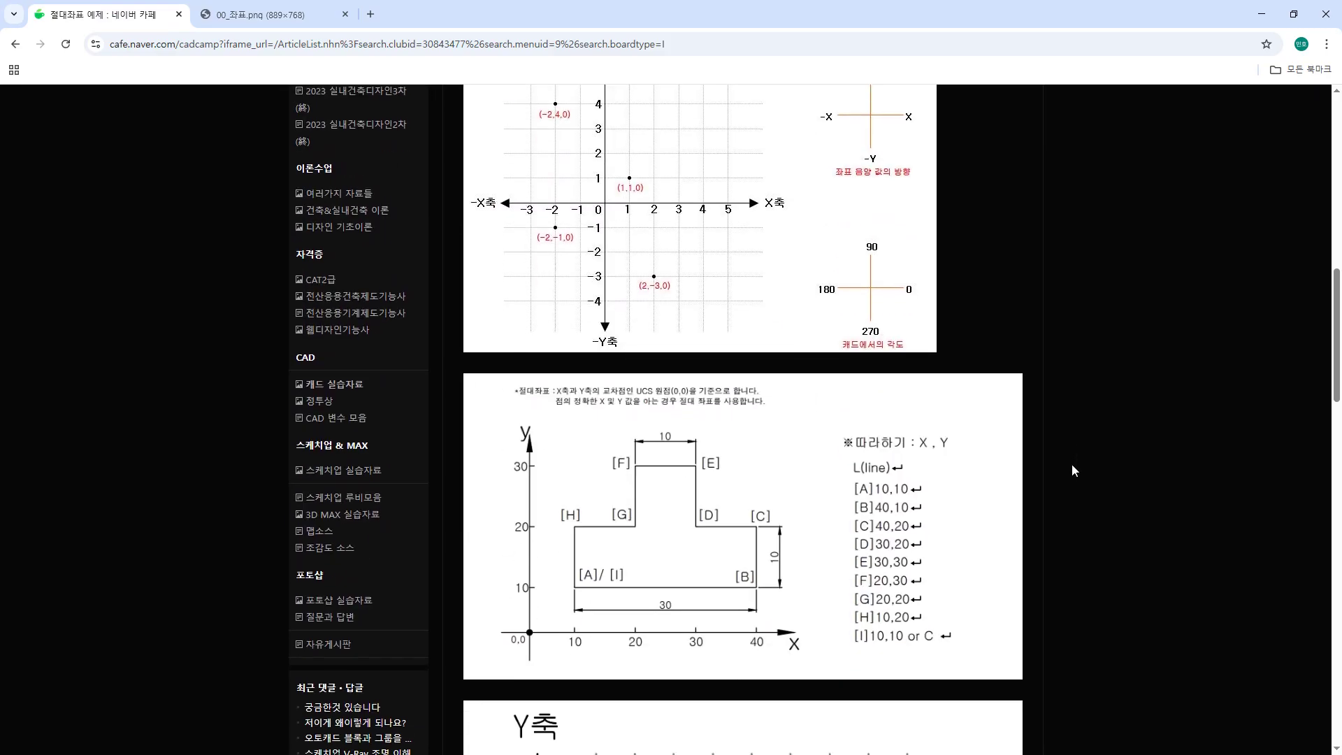
scroll(1074, 470, "down", 1)
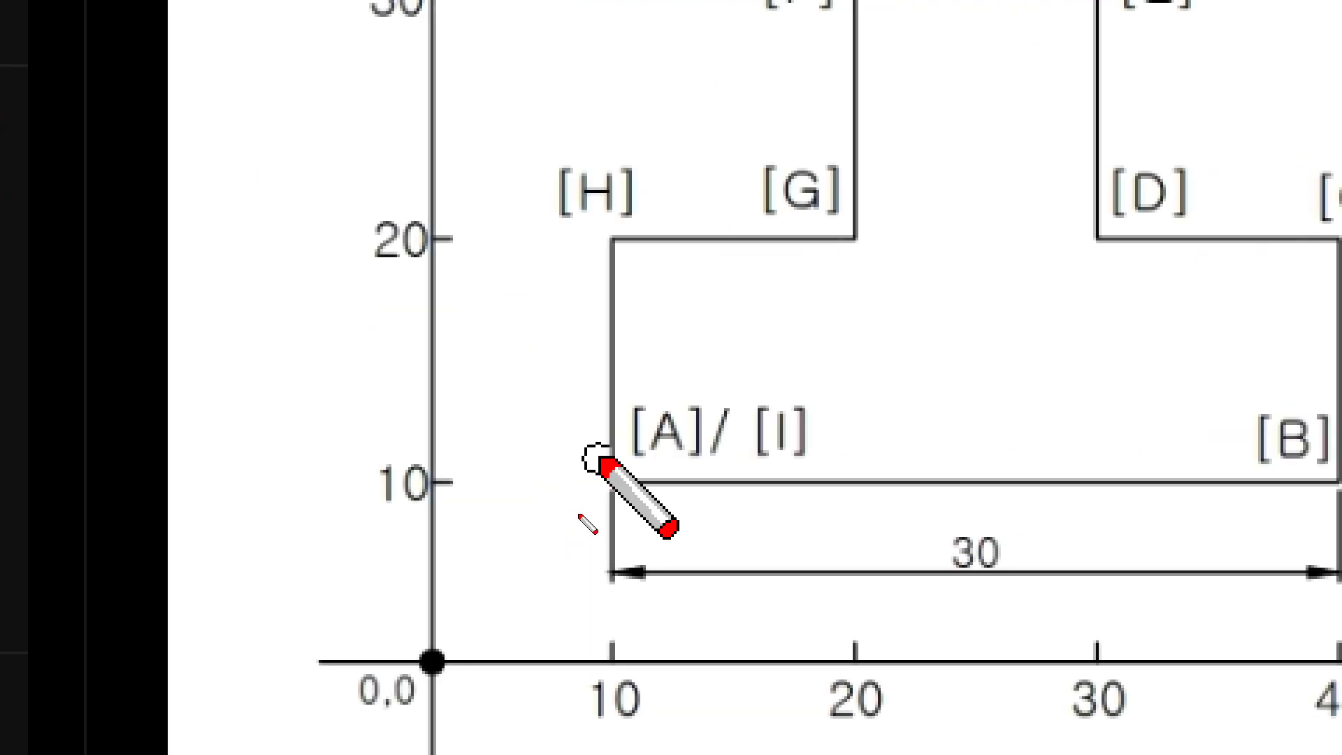
Mark points A (10,10) and B (40,10) in red and trace their positions from the x and y axes.
left_click(615, 483)
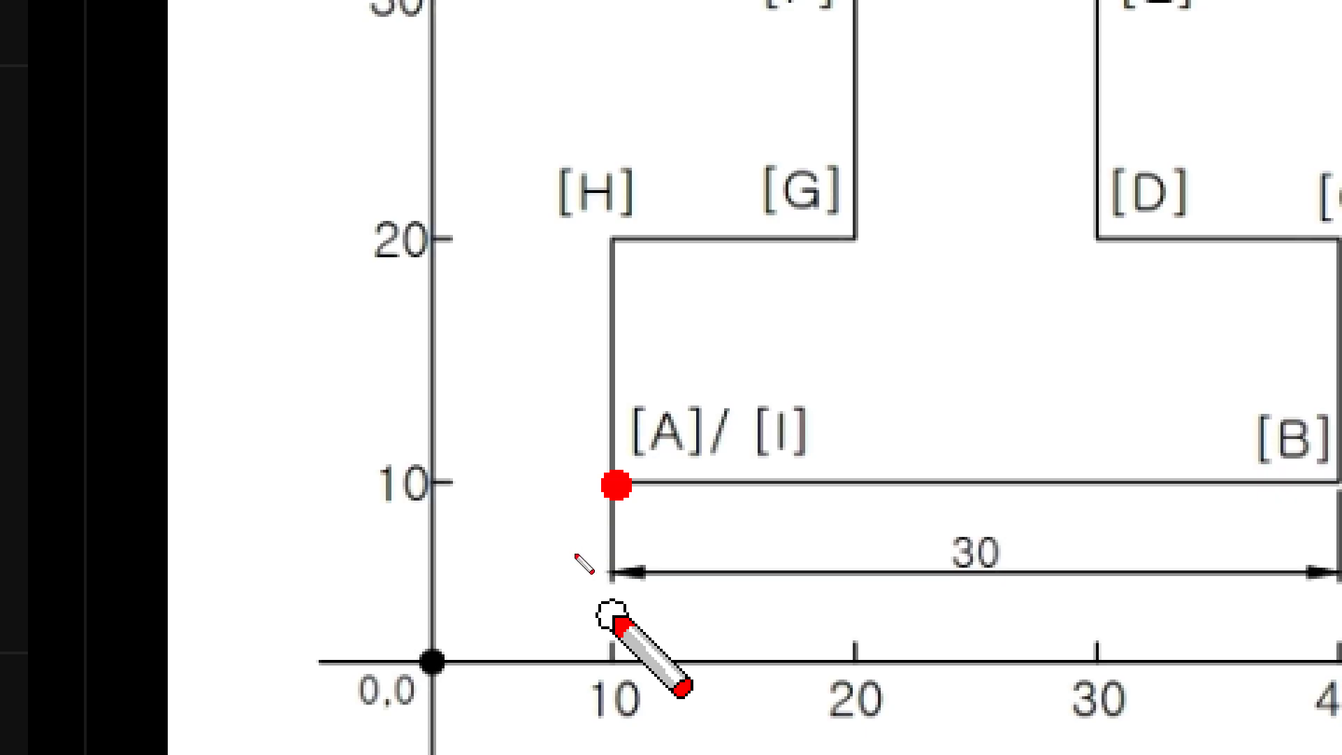
left_click_drag(613, 656, 613, 514)
left_click_drag(465, 469, 596, 467)
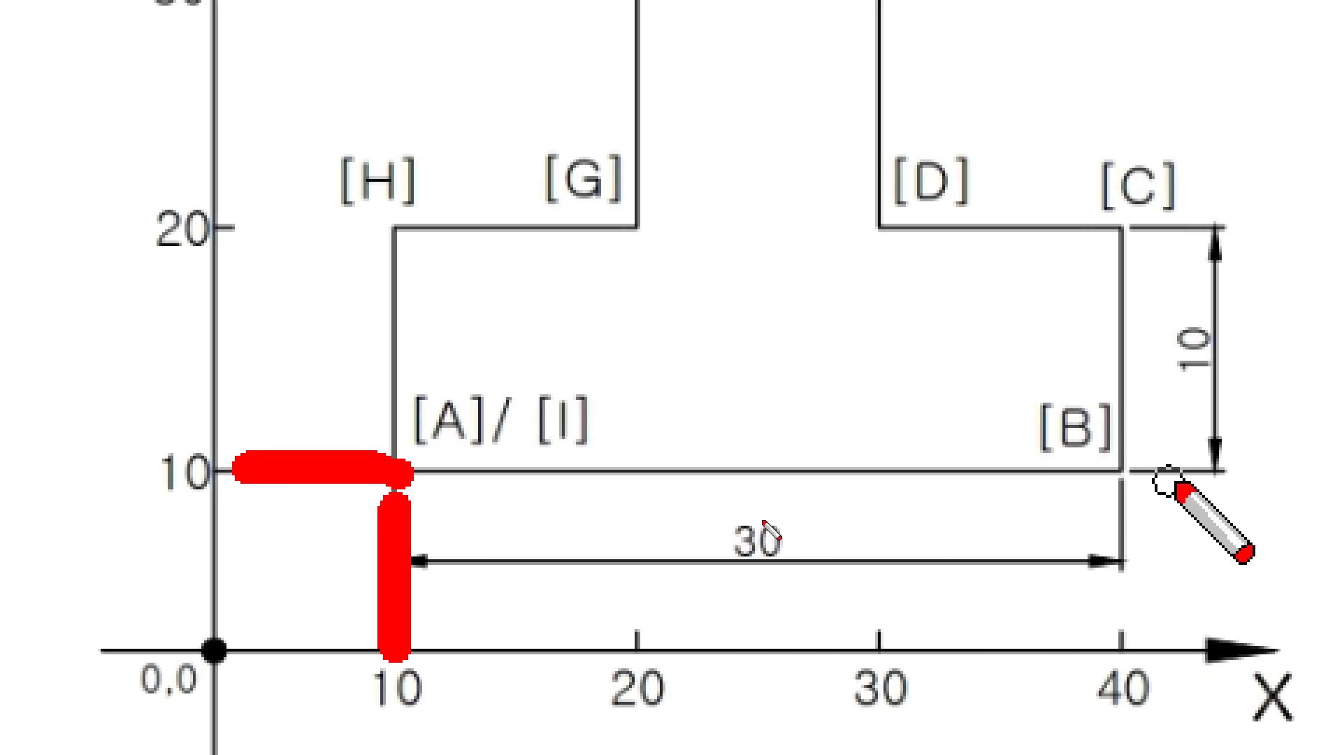
left_click(1338, 470)
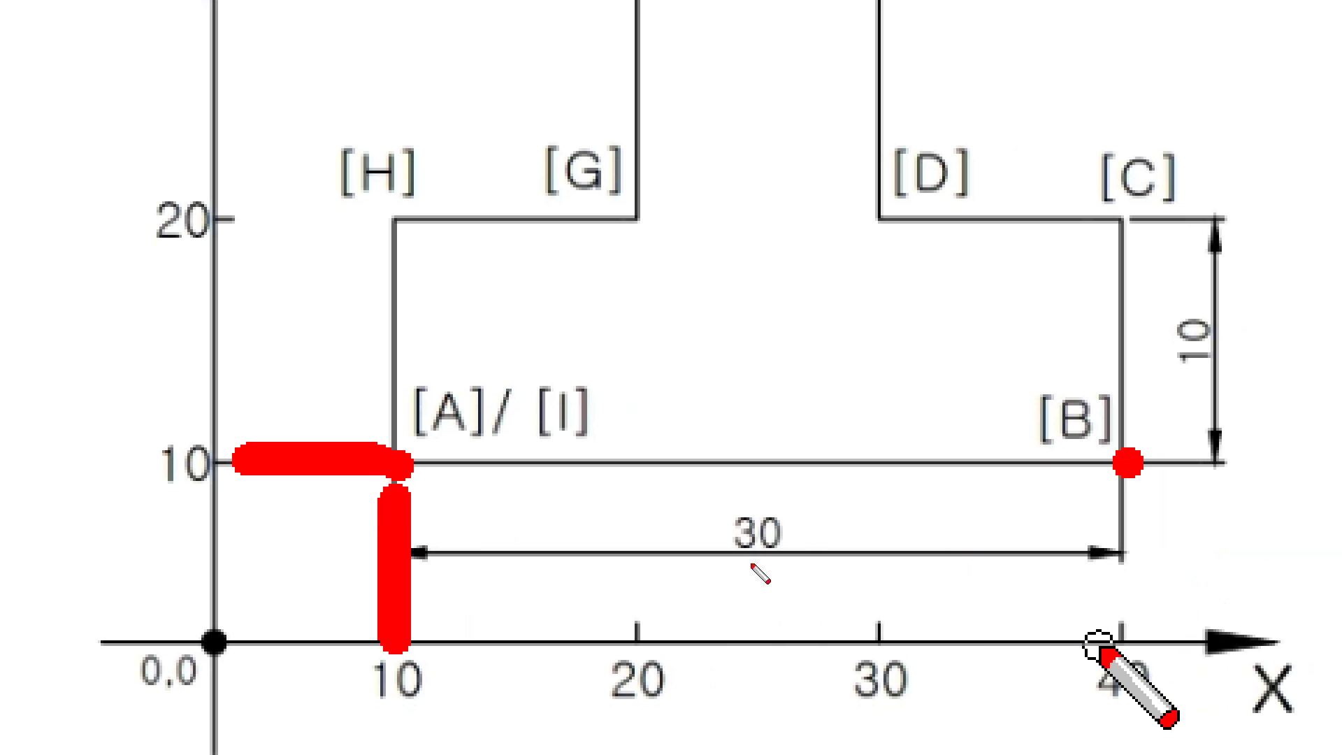
left_click_drag(1117, 641, 1117, 473)
left_click_drag(224, 466, 1103, 480)
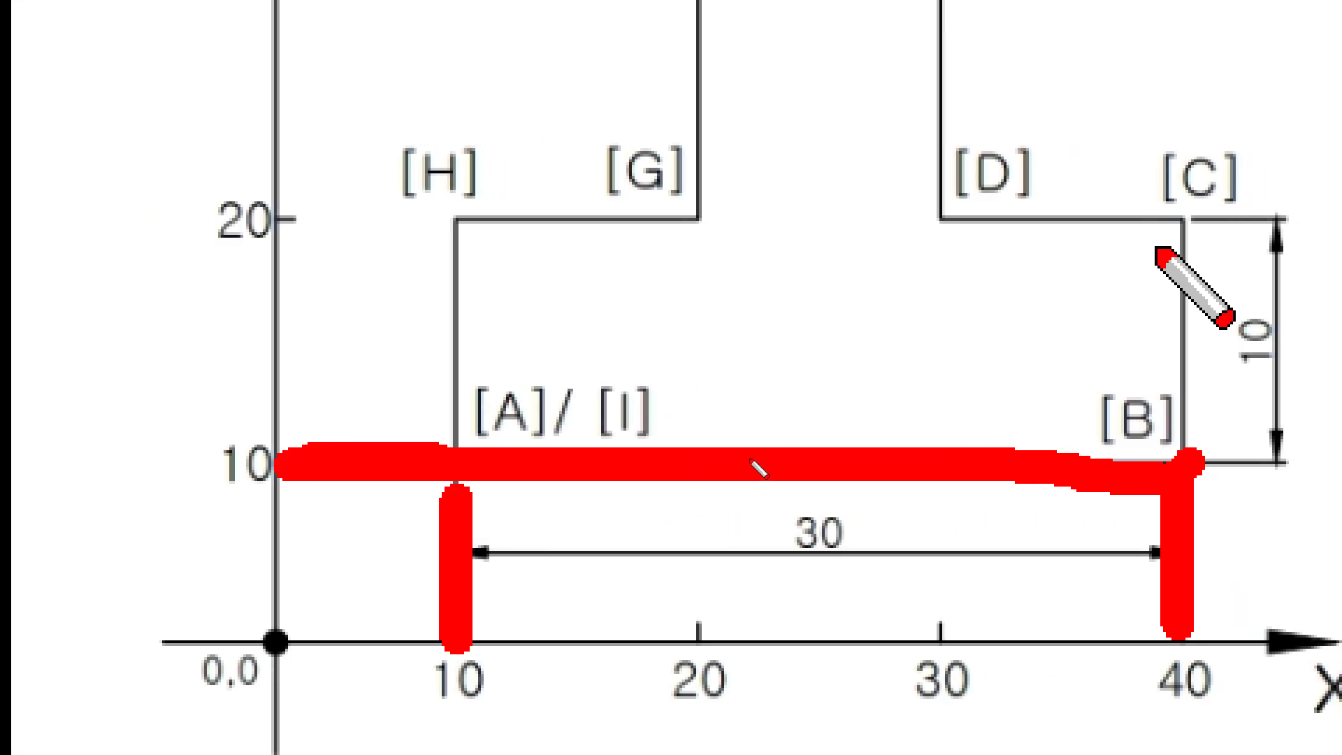
Mark point C (40,20) in red, trace its position from both axes, and clear the marks.
left_click(1194, 218)
mouse_move(1158, 631)
left_mouse_down()
mouse_move(1142, 261)
mouse_move(1157, 211)
left_mouse_up()
left_click_drag(234, 222, 1139, 224)
key("e")
Mark points D, E, F, G, H and I of the outline in red, and leave annotation mode.
left_click(918, 218)
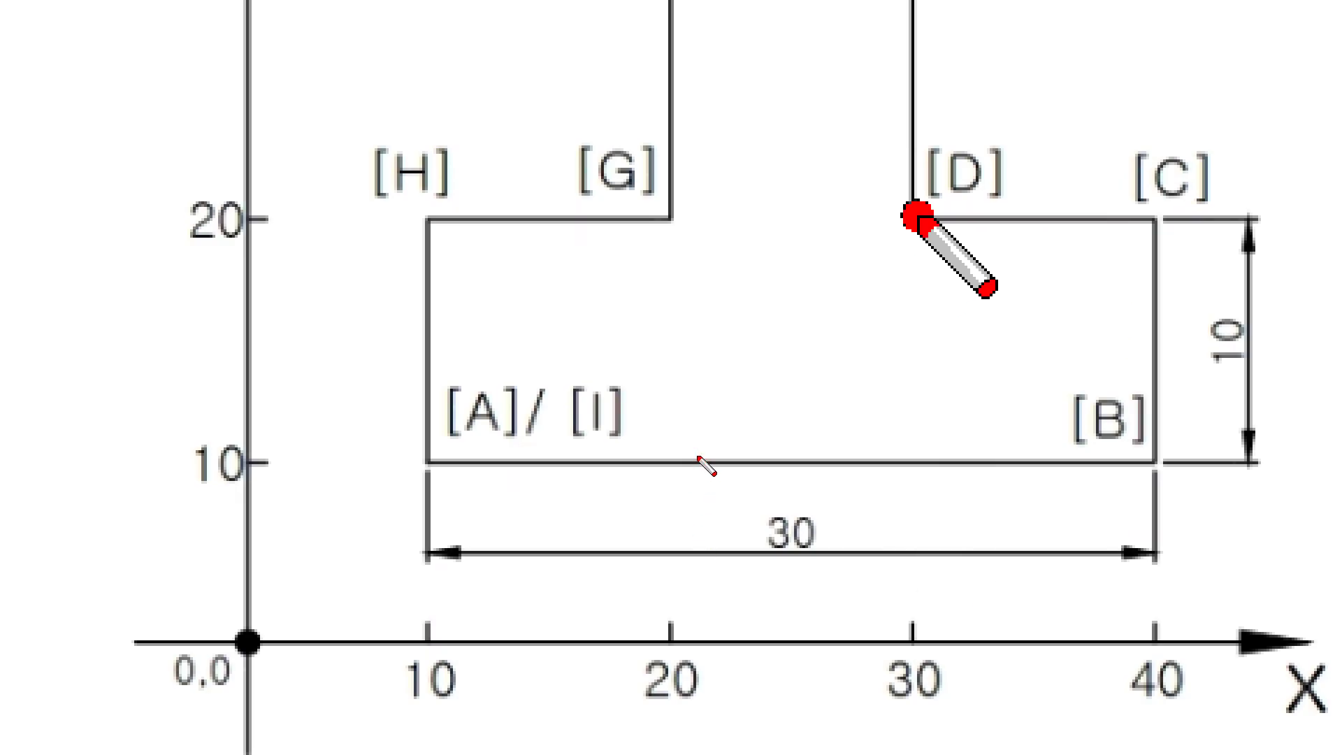
left_click(903, 137)
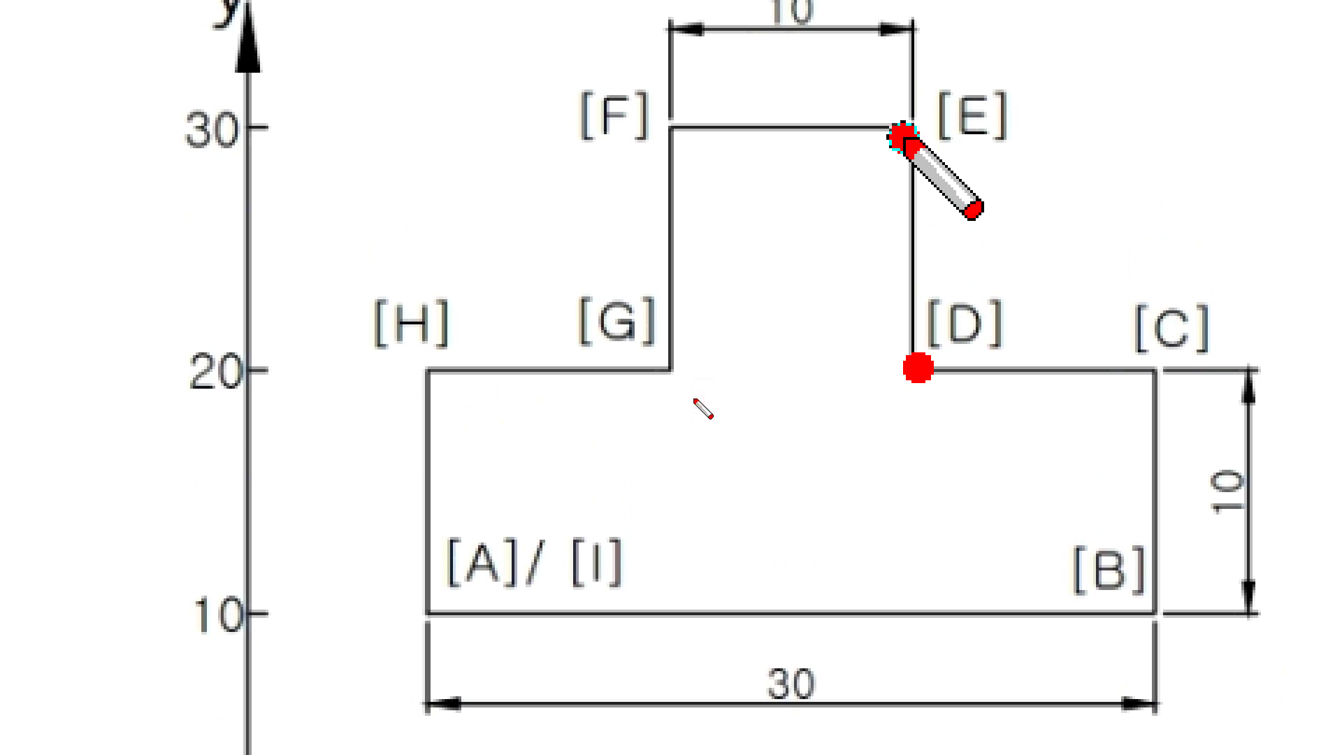
left_click(678, 128)
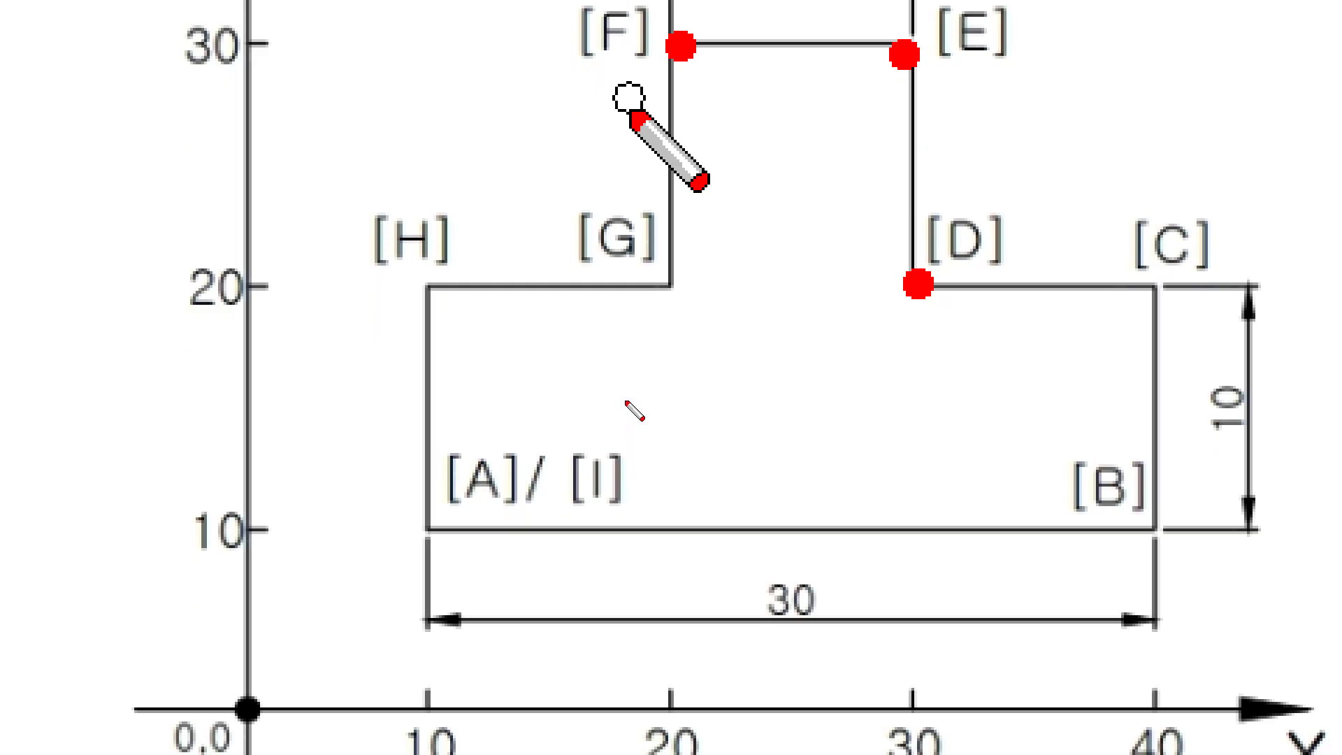
left_click(673, 320)
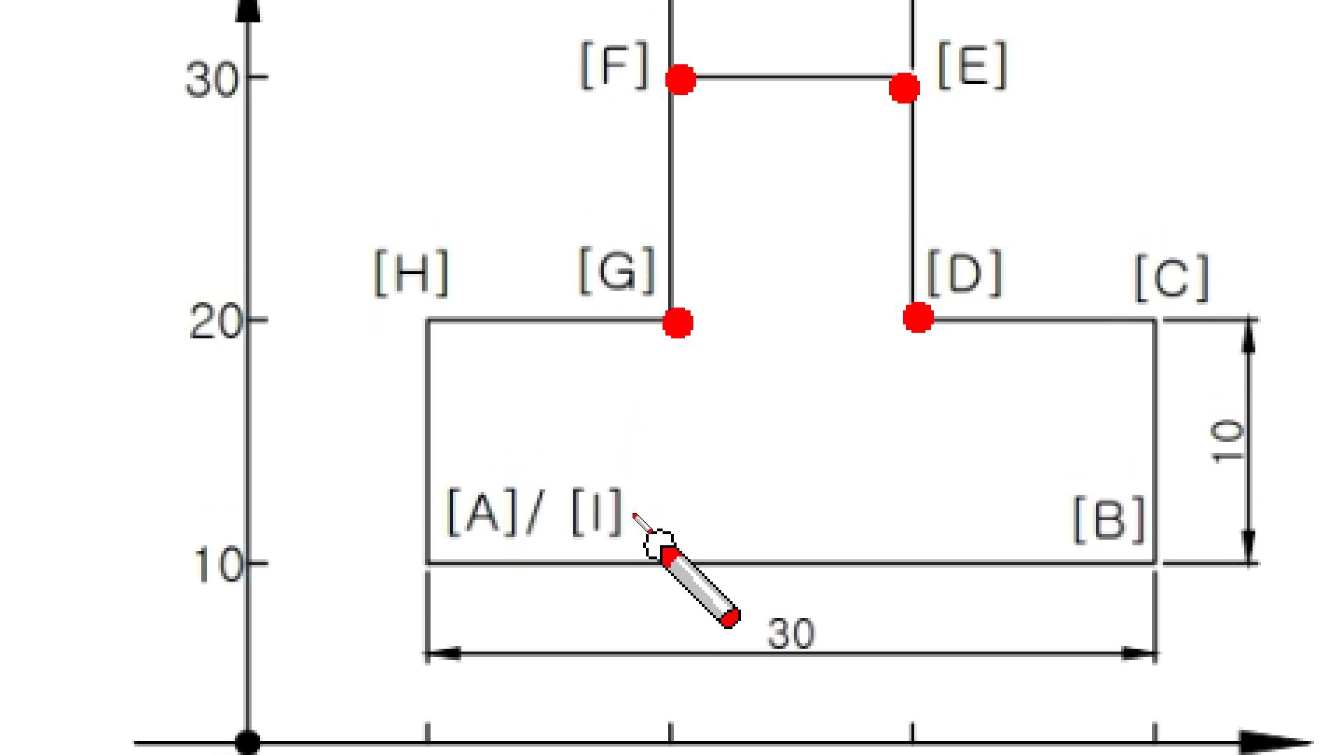
left_click(442, 326)
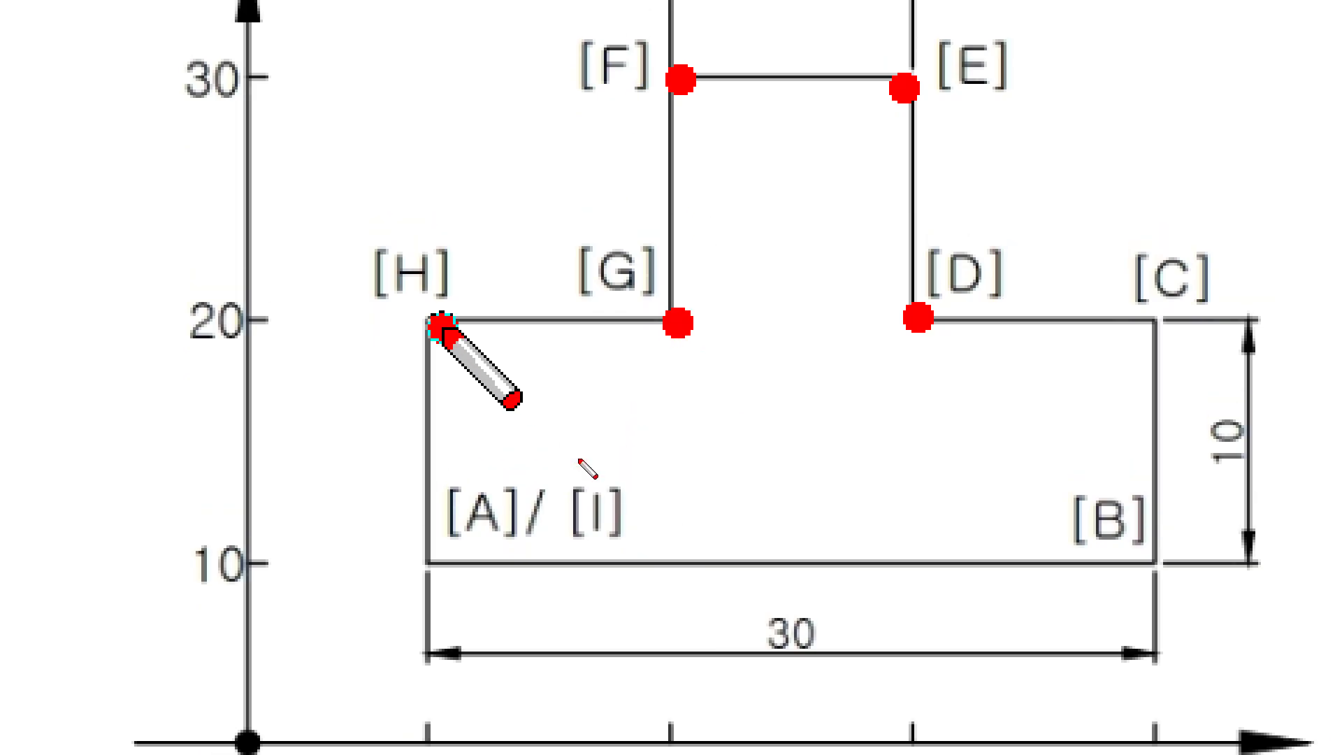
left_click(429, 550)
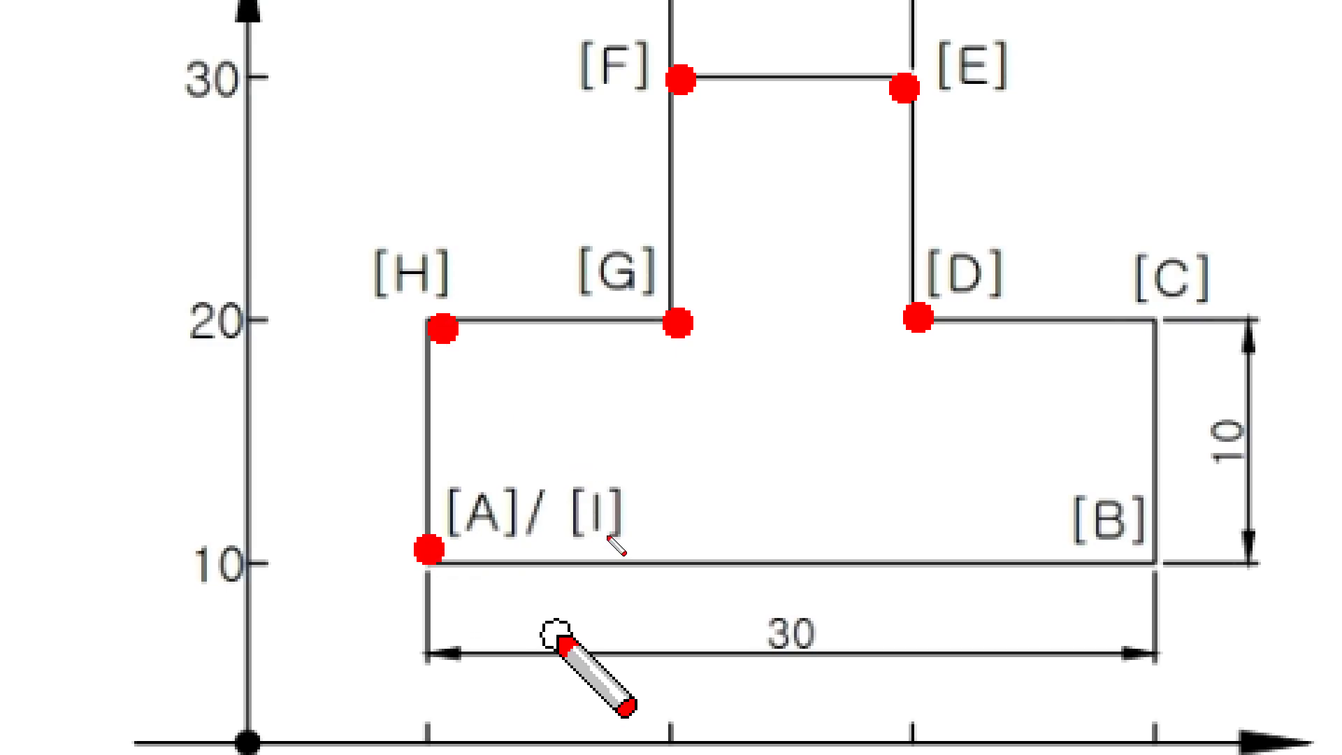
key("Escape")
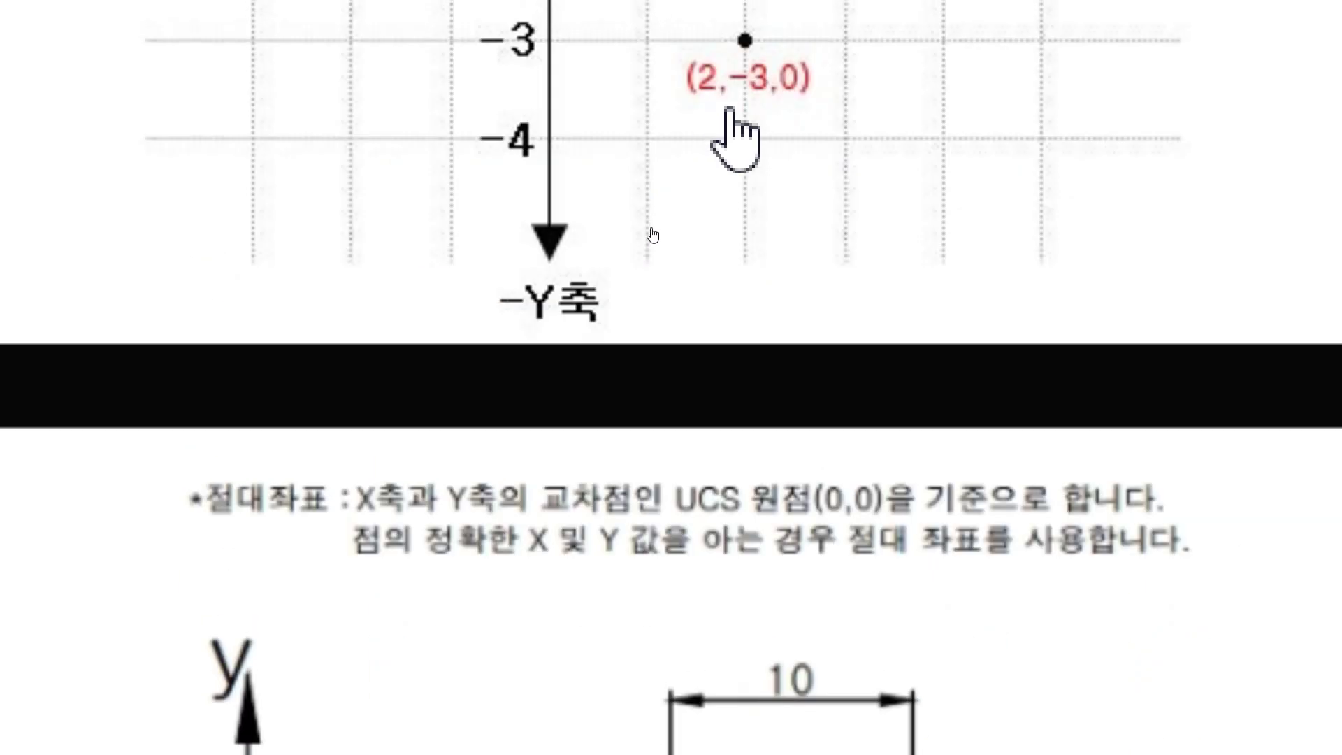
Arrange the browser and AutoCAD windows side by side so the example's coordinate list and the drawing area both show.
key("super+Escape")
left_click_drag(656, 35, 552, 35)
left_click_drag(1114, 271, 577, 272)
left_click_drag(327, 569, 434, 581)
left_click_drag(764, 2, 924, 14)
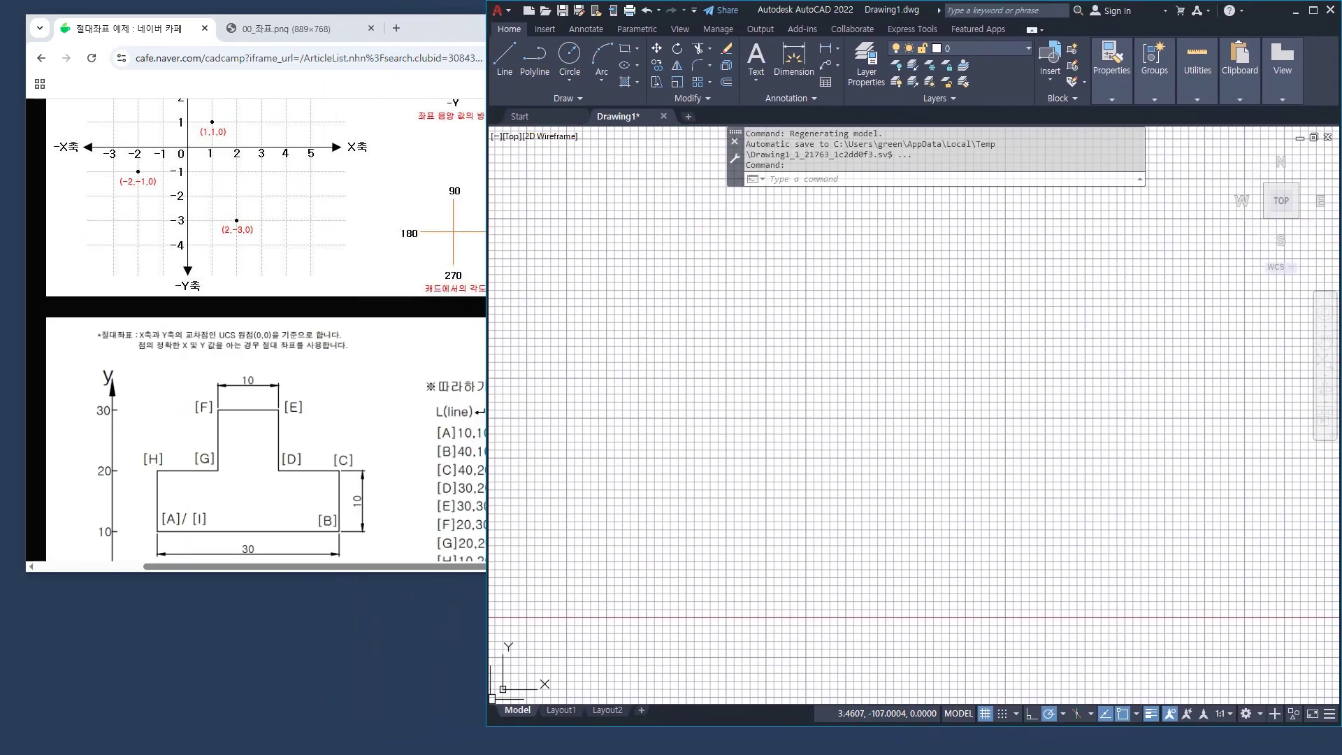
left_click_drag(488, 723, 433, 749)
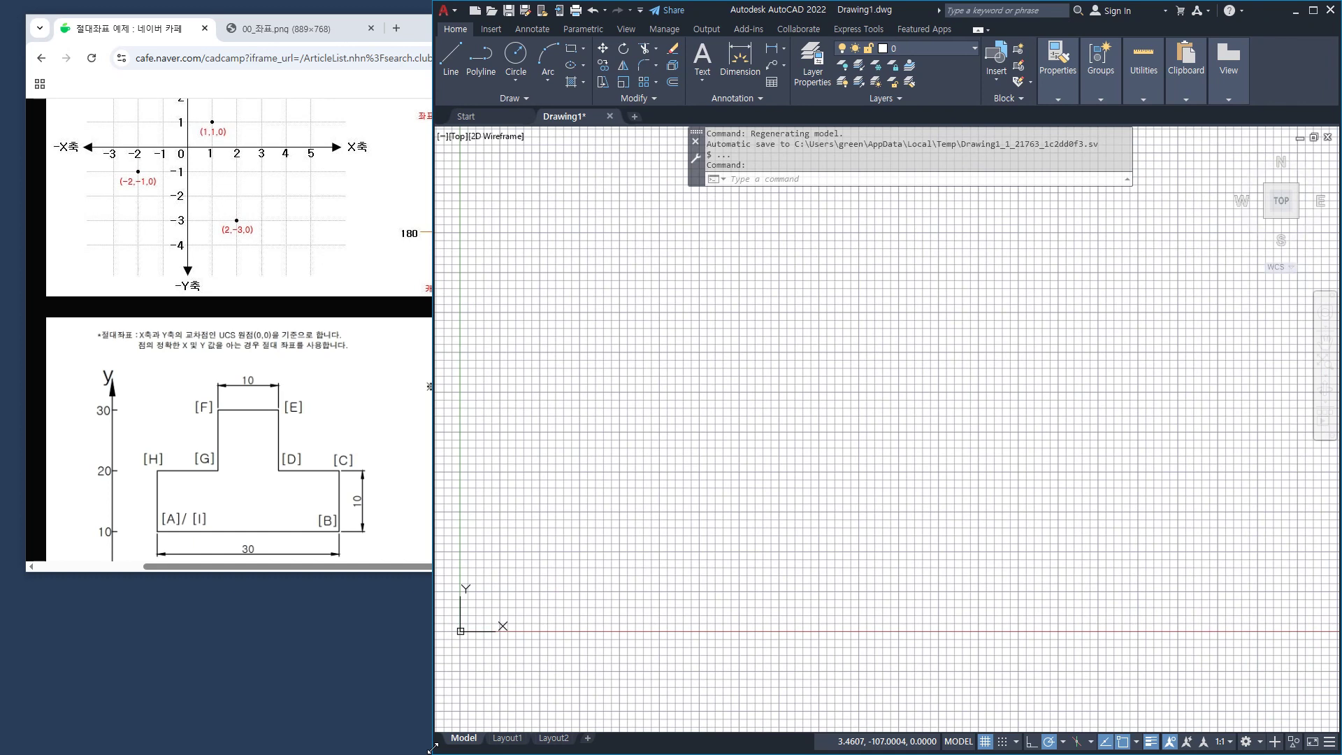
left_click_drag(417, 29, 397, 19)
left_click_drag(554, 564, 525, 746)
left_click(686, 615)
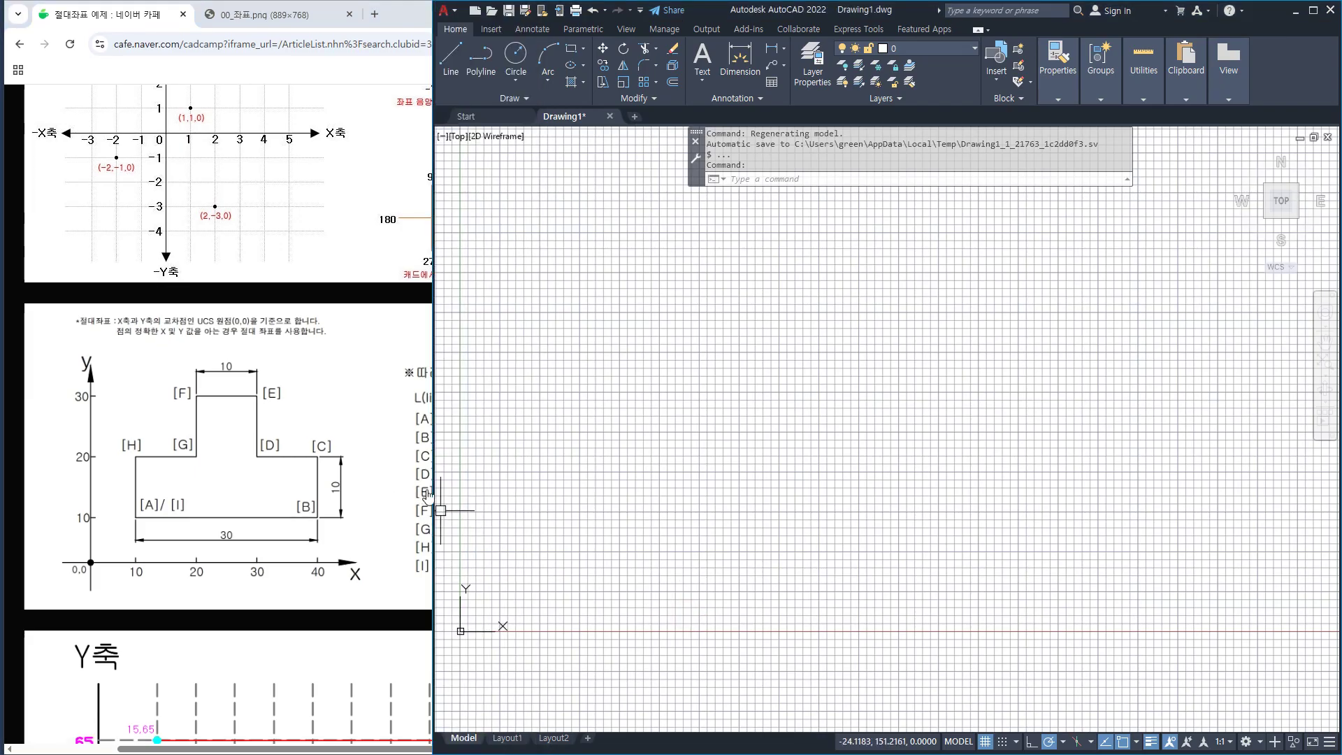
left_click_drag(433, 498, 509, 486)
left_click(734, 476)
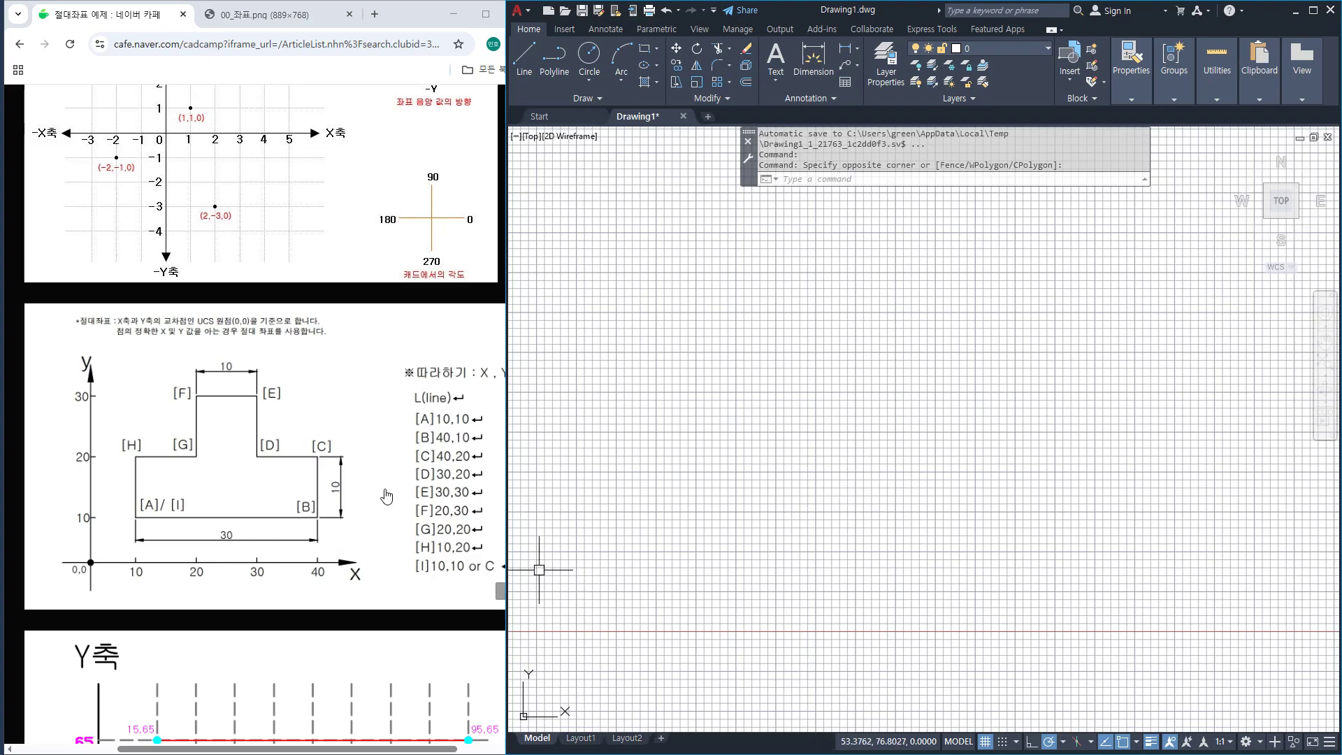
Draw a line from 10,10 to 30,10 using absolute coordinates.
mouse_move(630, 675)
middle_mouse_down()
mouse_move(759, 455)
mouse_move(841, 349)
mouse_move(862, 264)
middle_mouse_up()
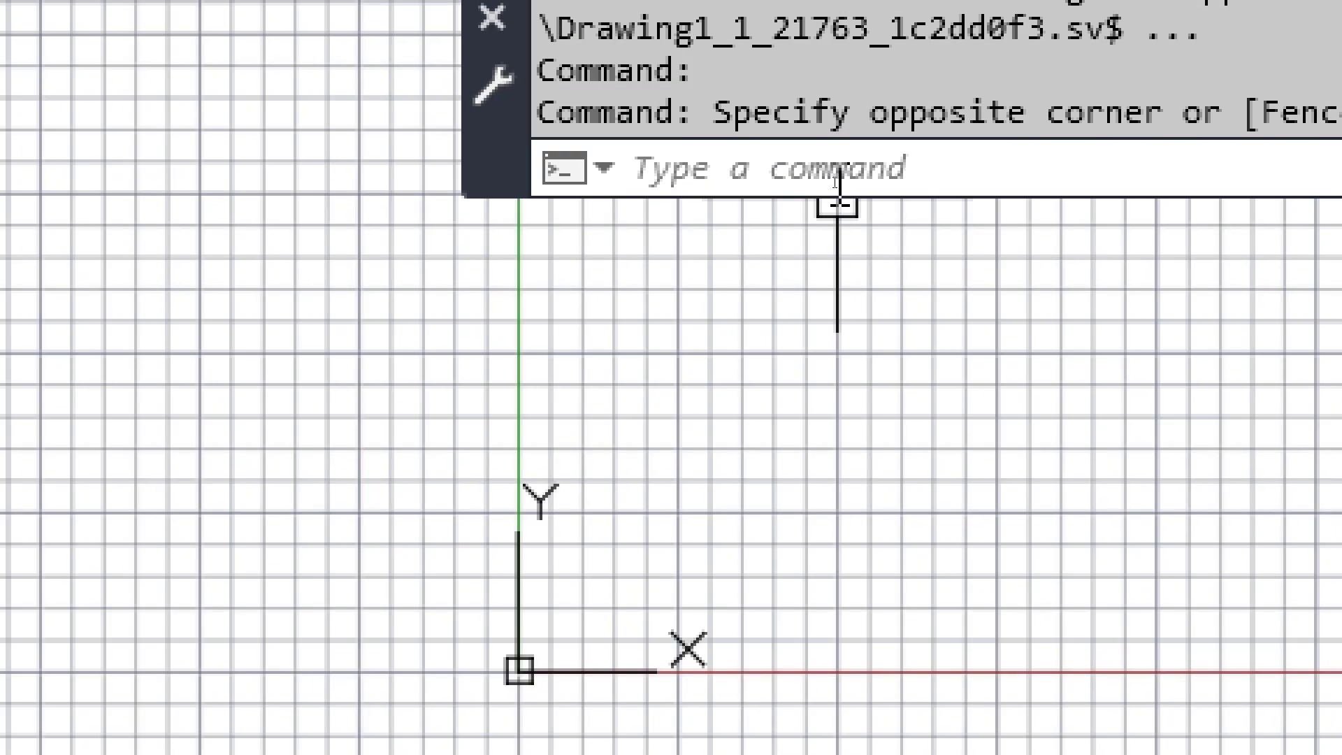
left_click(834, 181)
type("line")
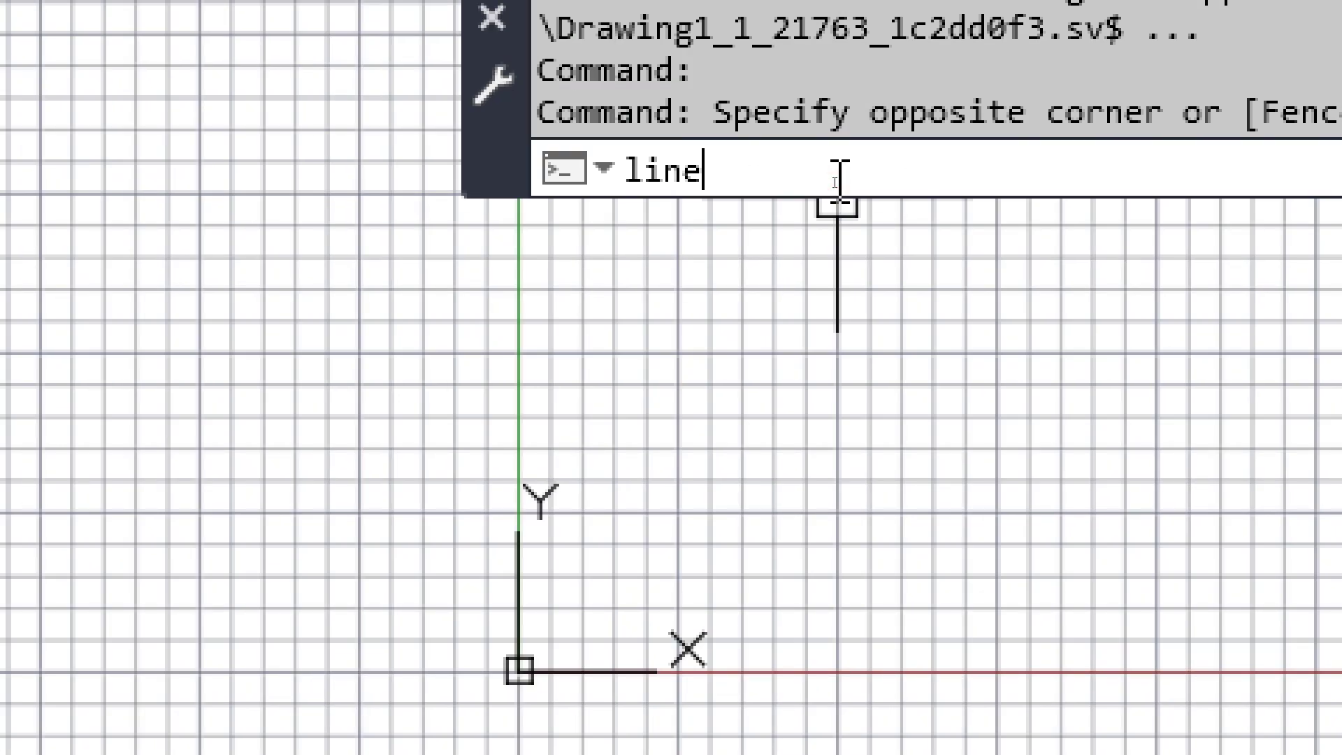
key("Return")
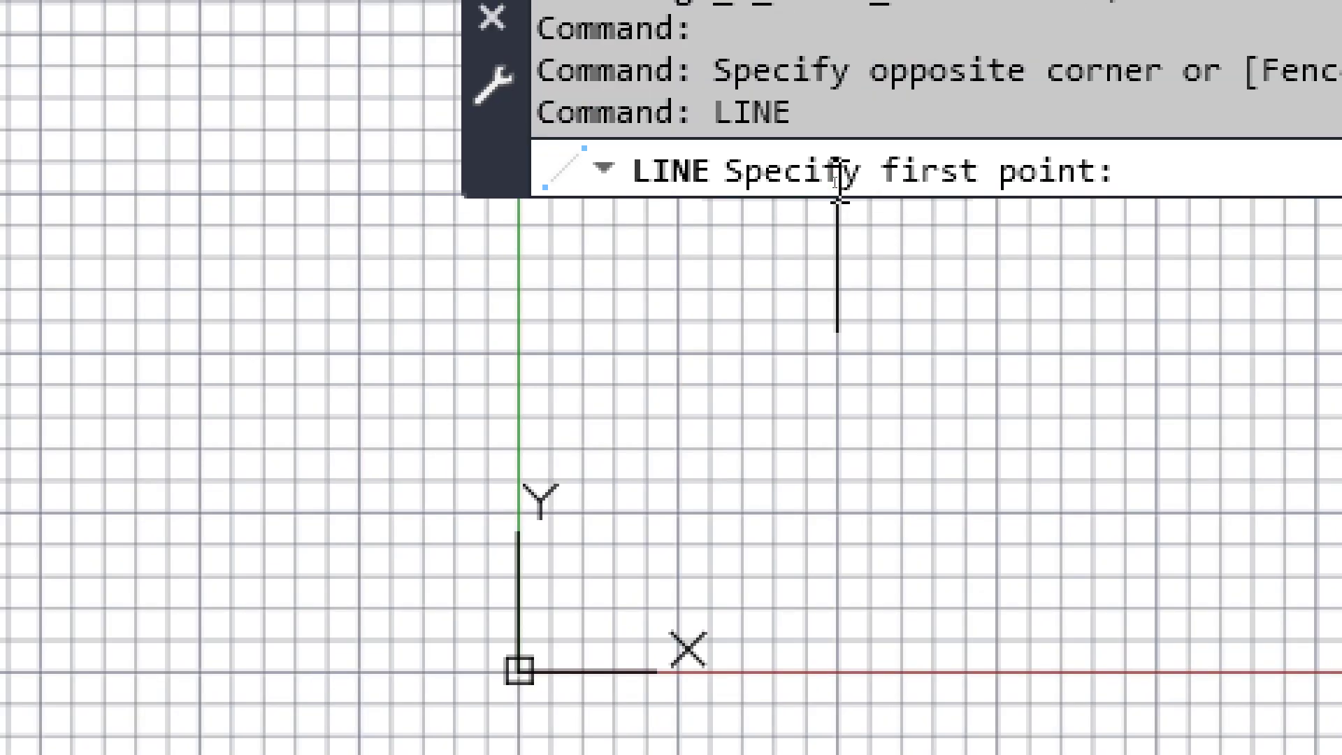
type("10,10")
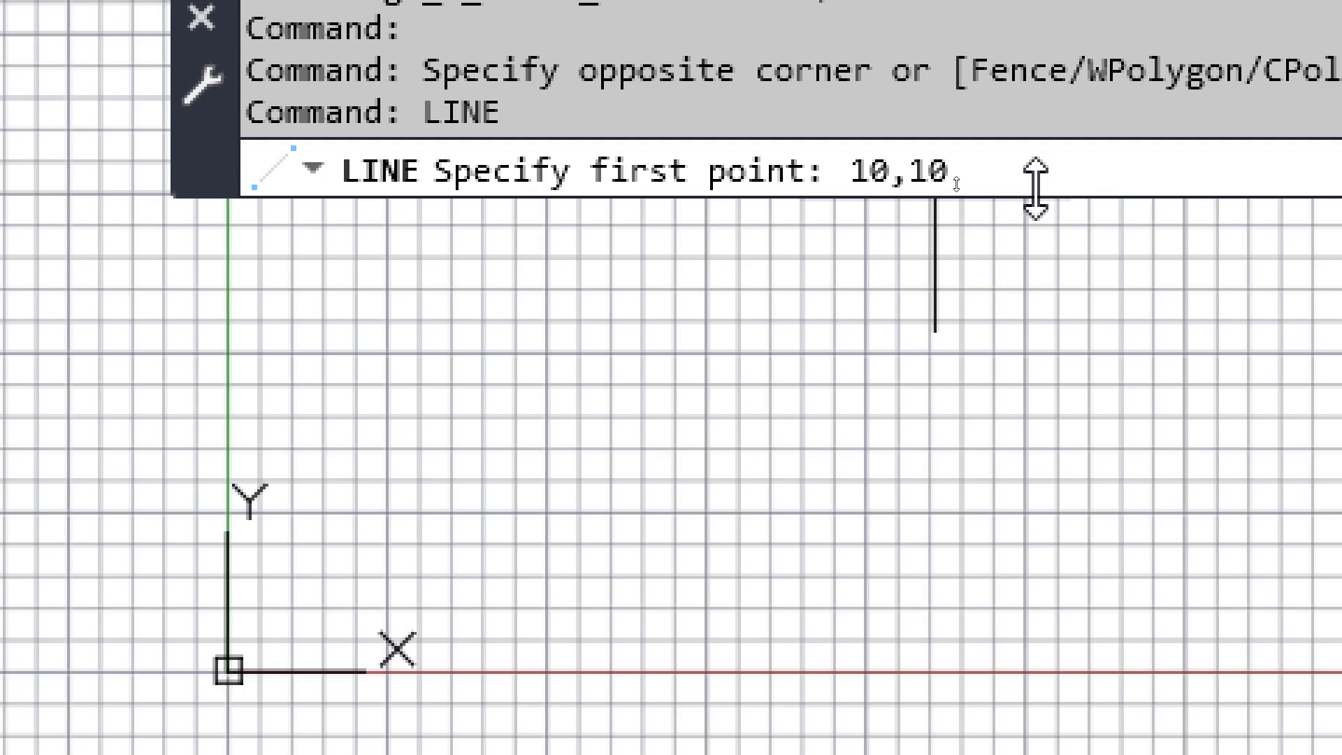
key("Return")
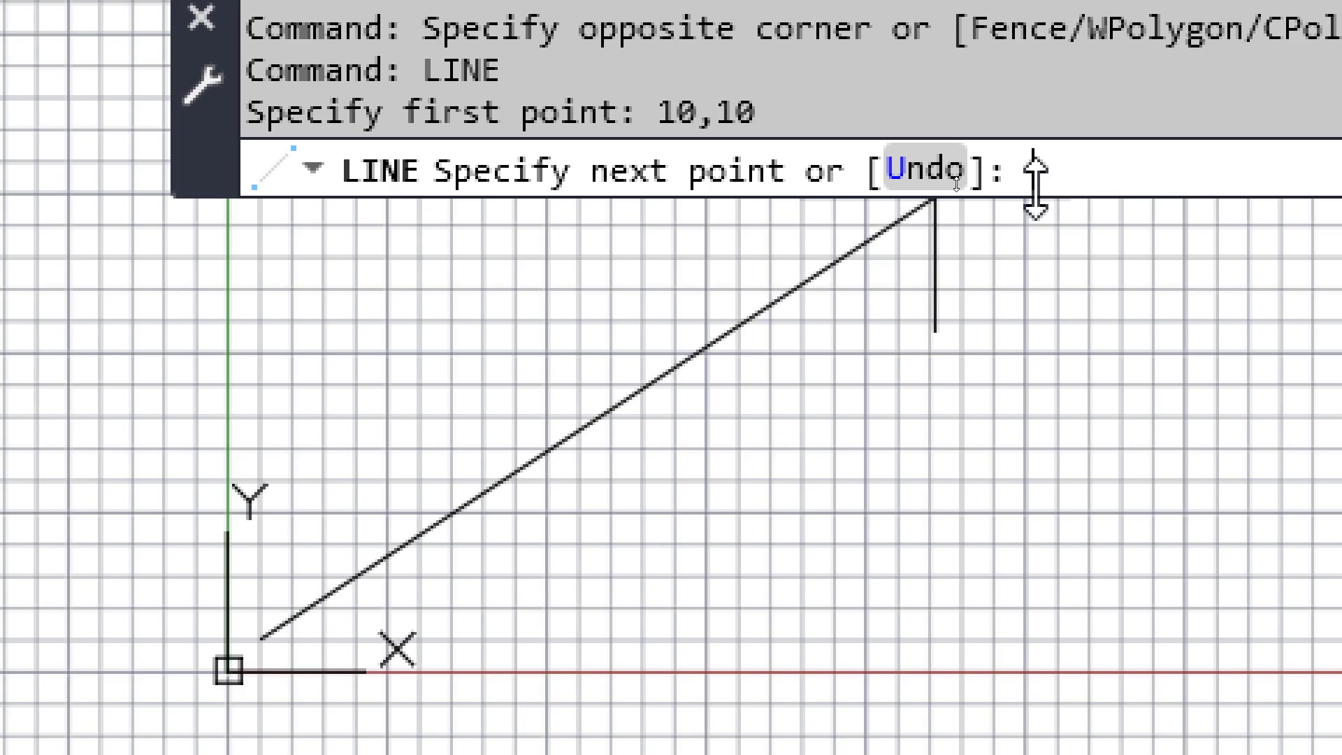
type("30,10")
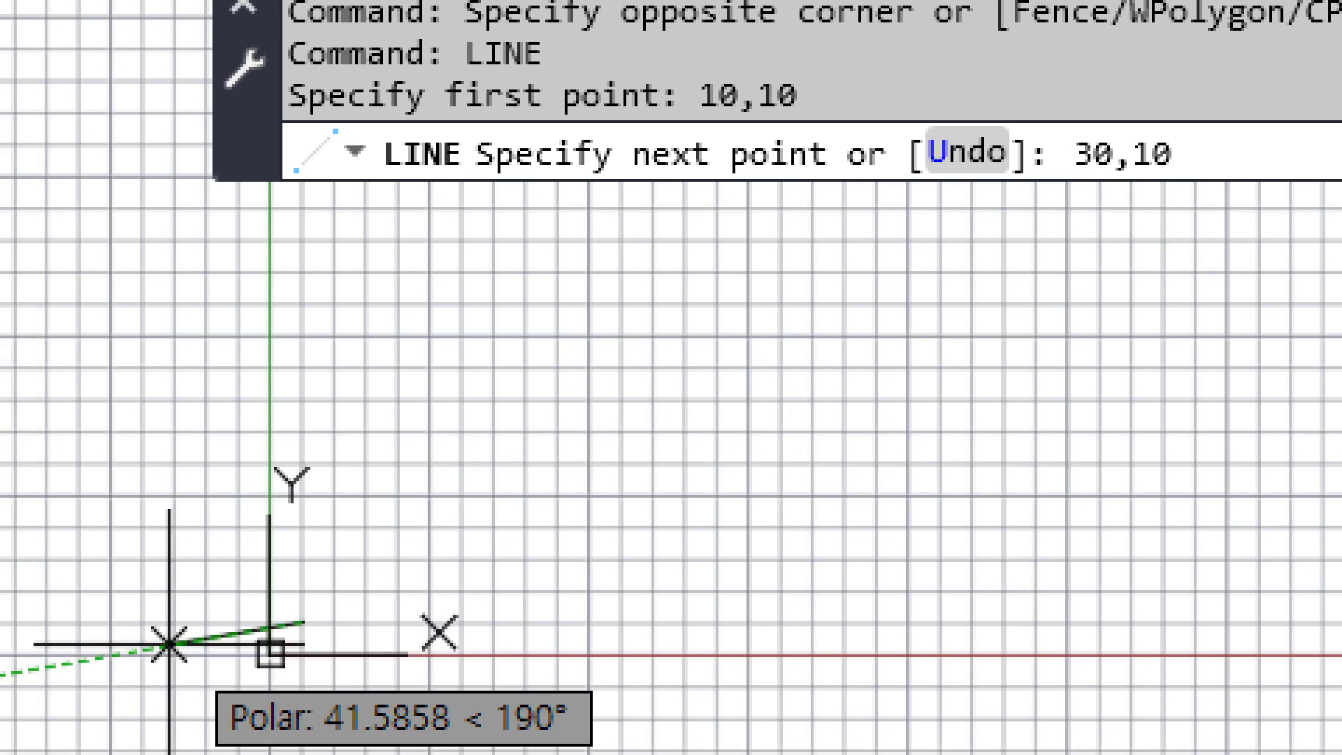
scroll(187, 648, "up", 5)
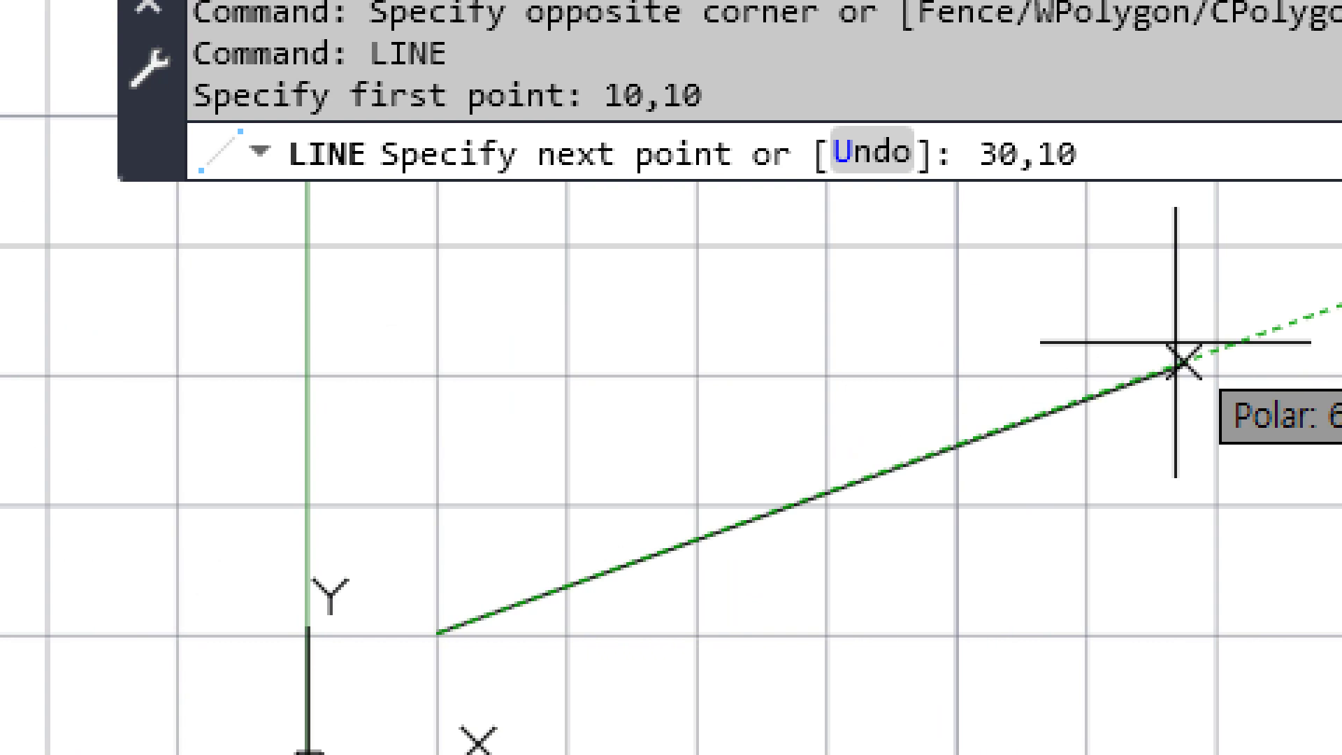
key("Return")
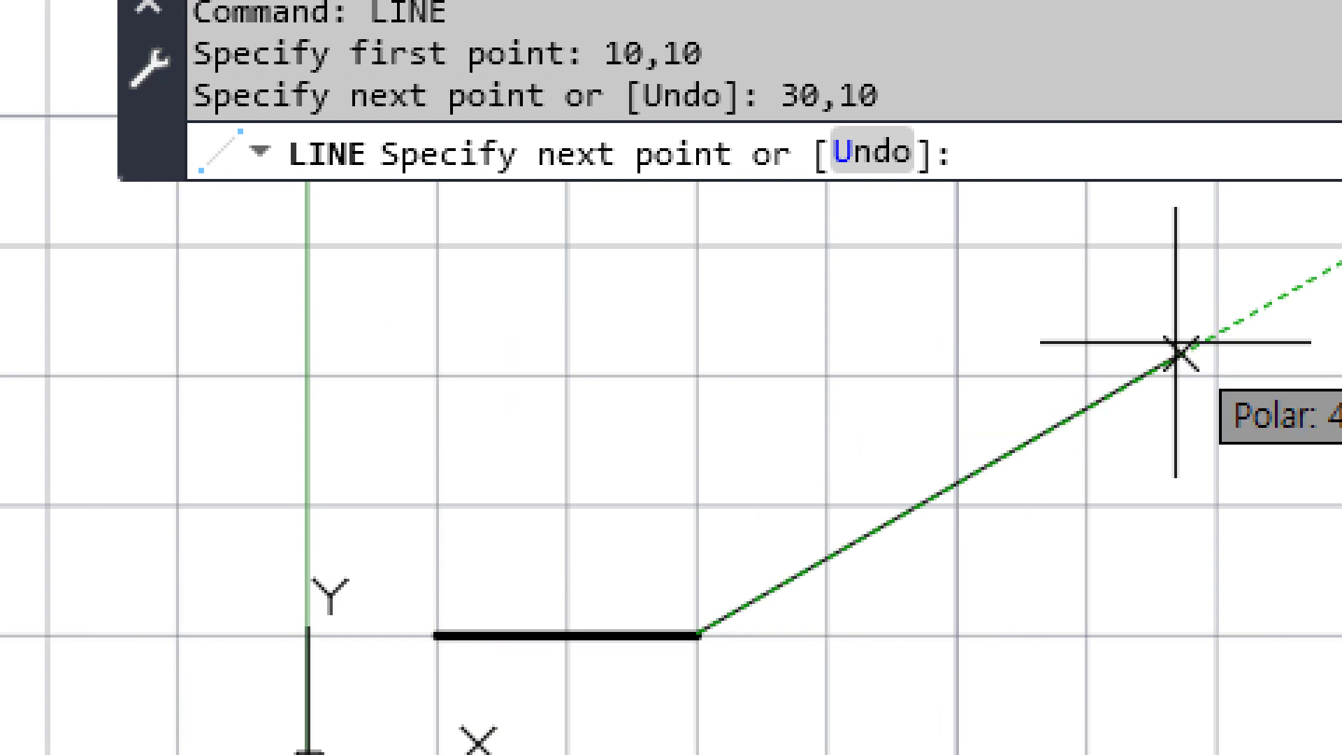
Continue the line through 30,20 to 20,20, end the command, and work in the full-size drawing window.
type("30,20")
key("Return")
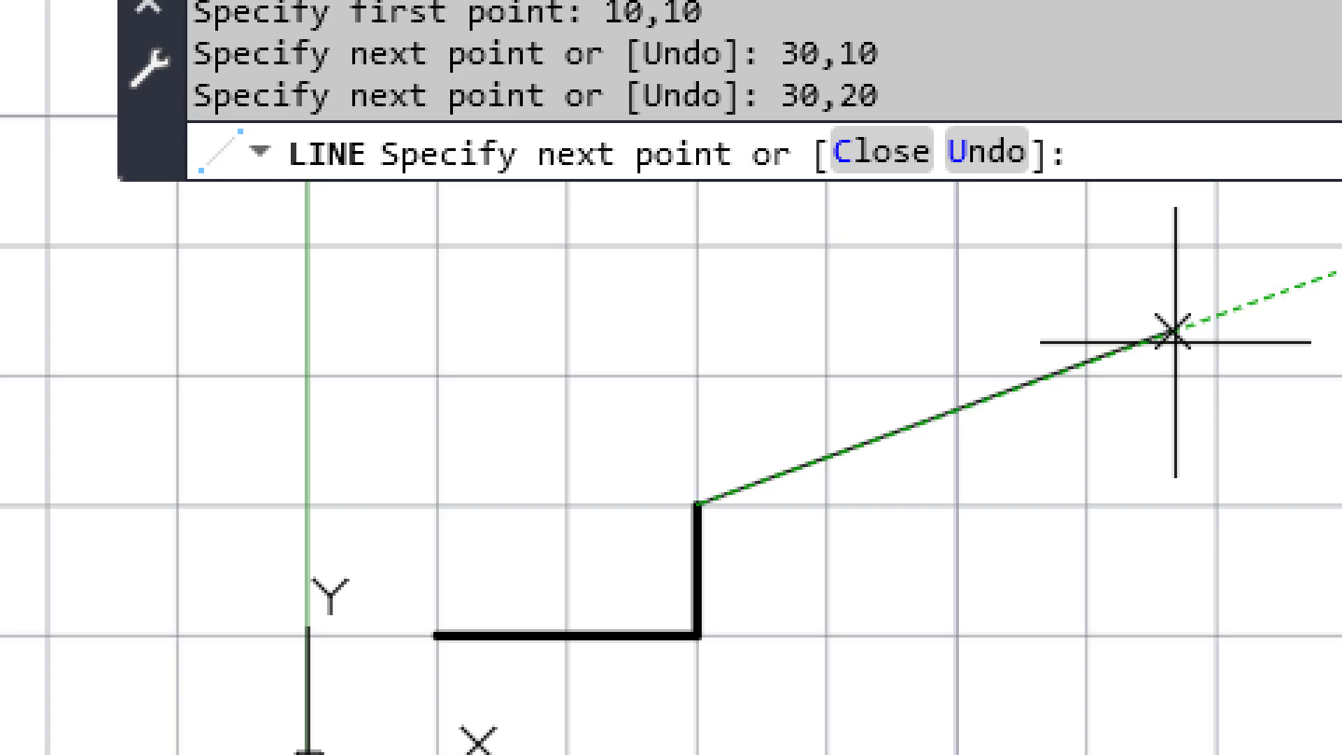
type("20,20")
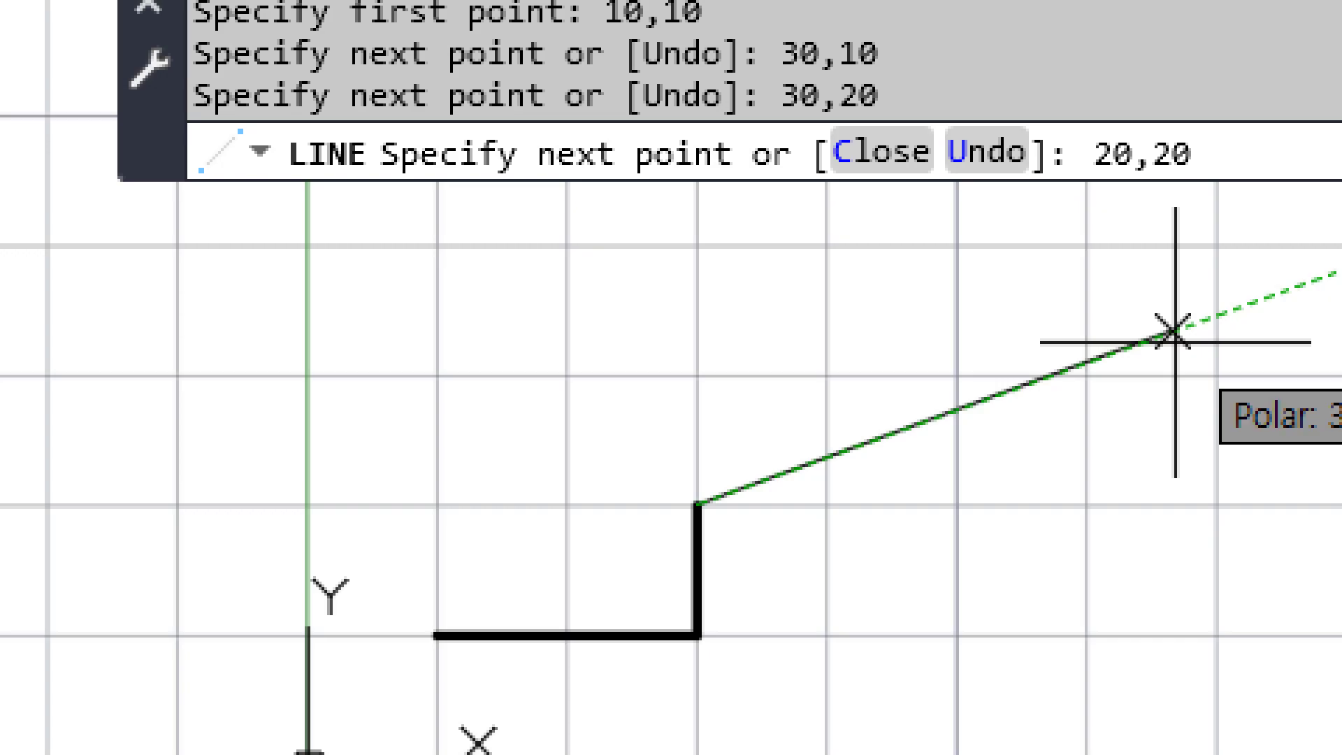
key("Return")
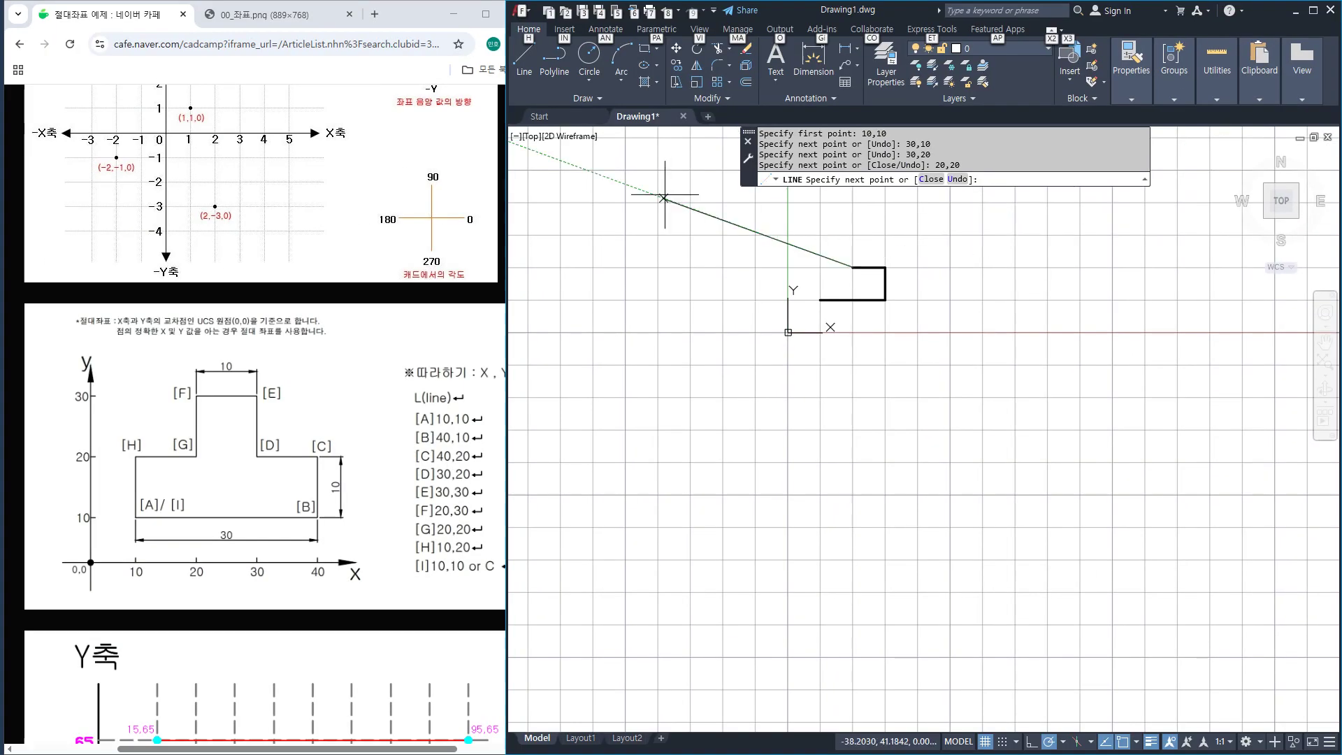
left_click(435, 12)
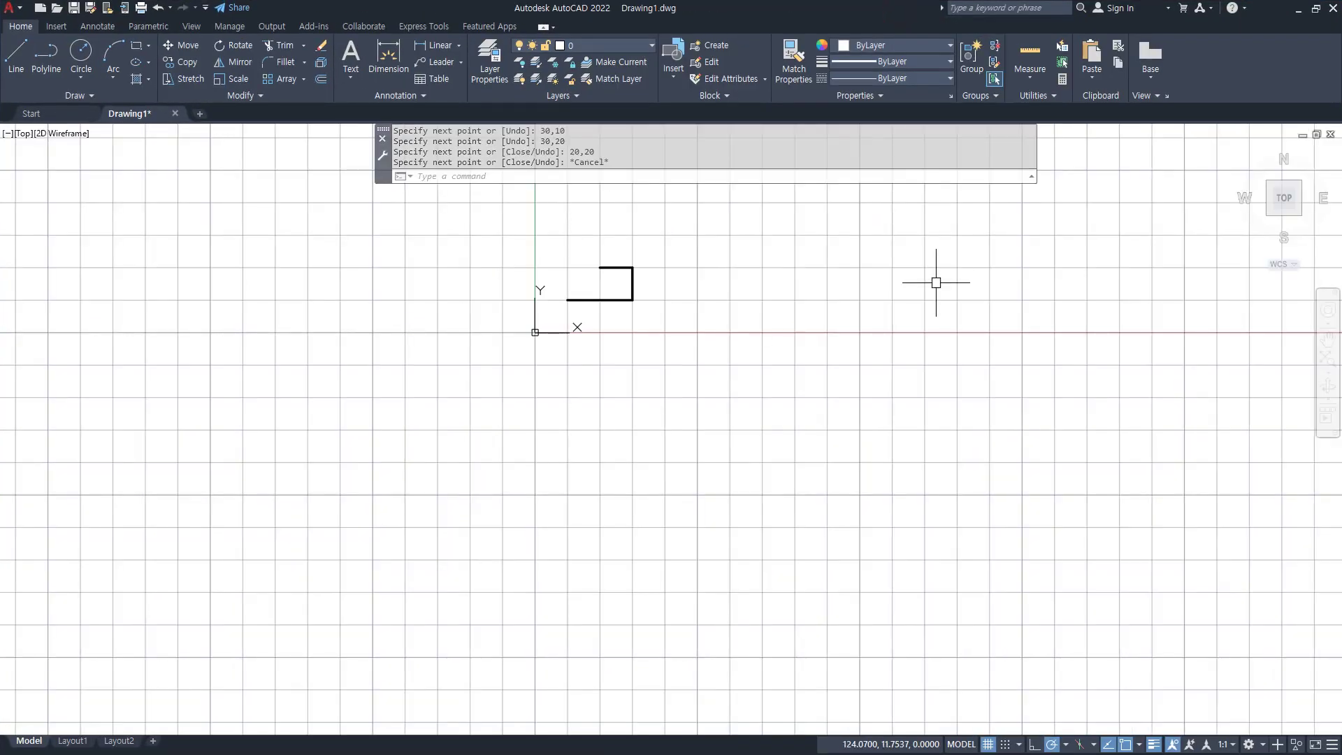
Select the three line segments near the origin and erase them.
scroll(629, 276, "up", 6)
left_click(733, 418)
left_click(237, 206)
type("e")
key("Return")
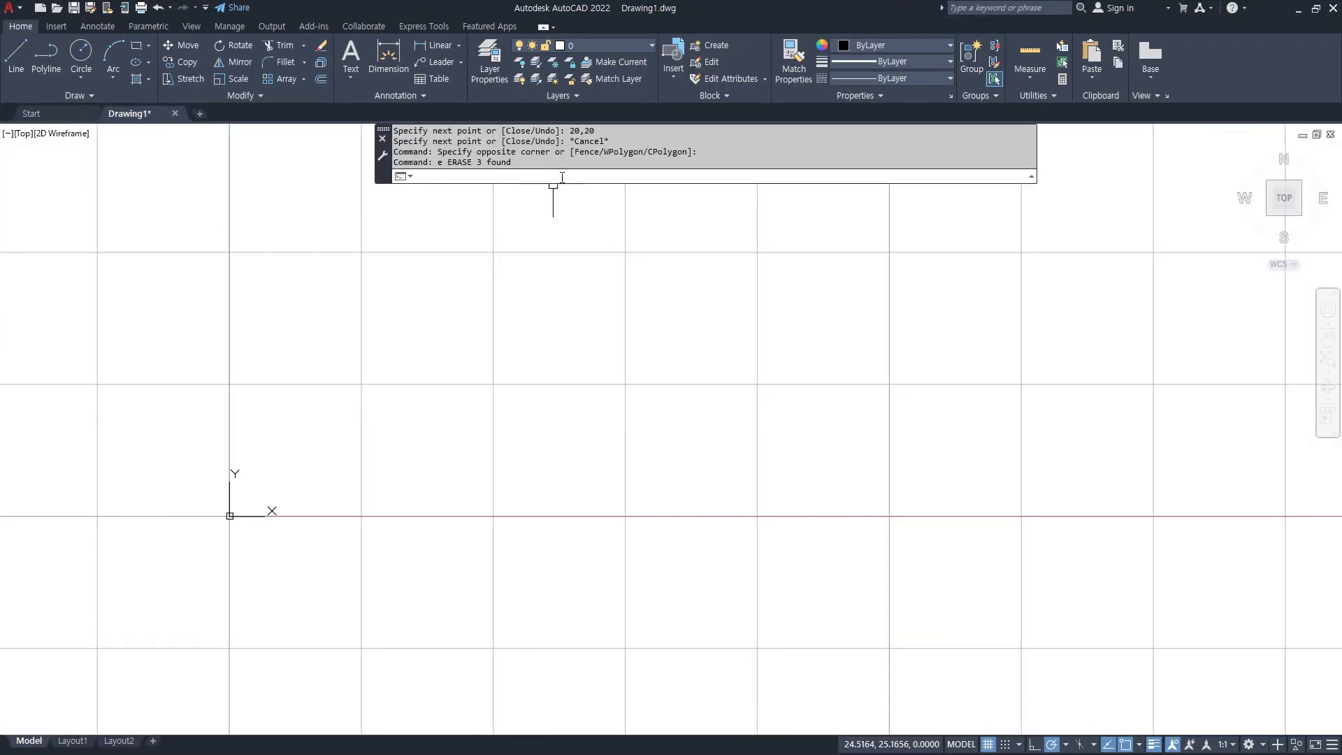
Draw the outline's base line from A at 10,10 to B at 40,10.
type("line")
key("Return")
type("10,10")
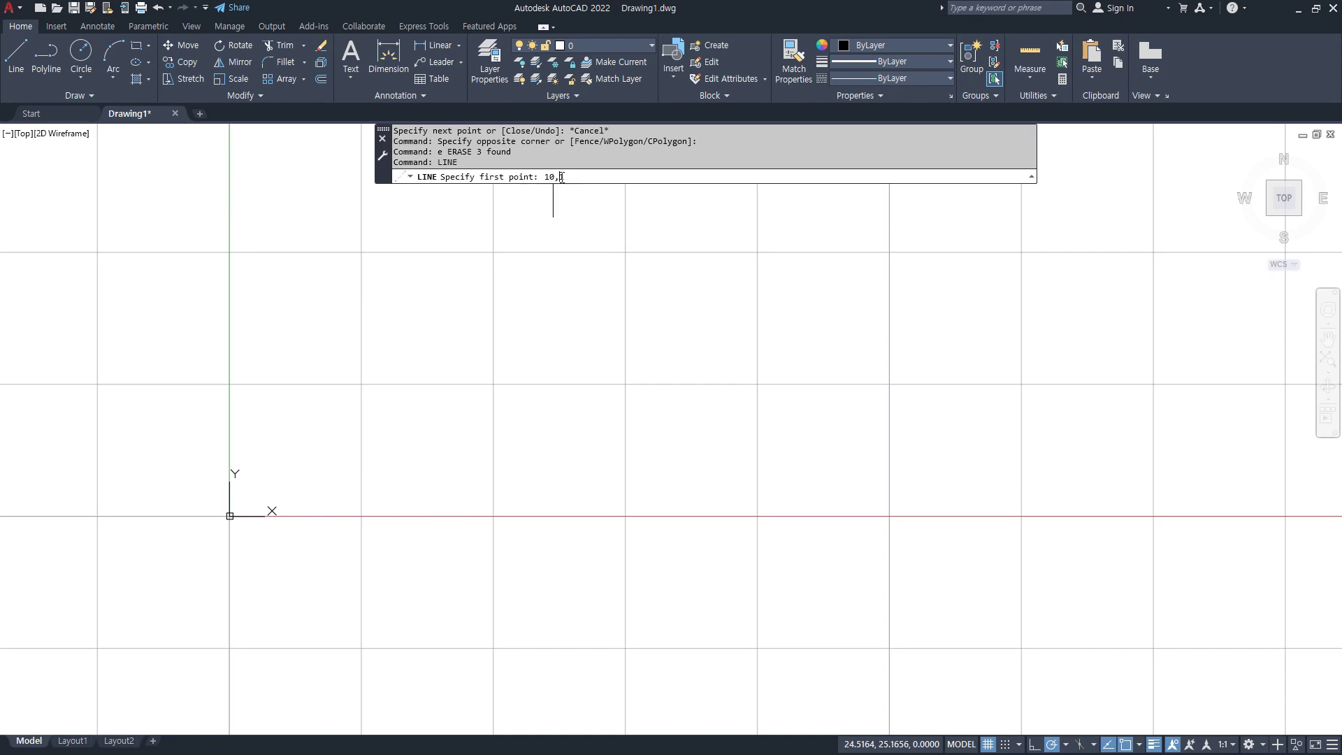
key("Return")
type("40,10")
key("Return")
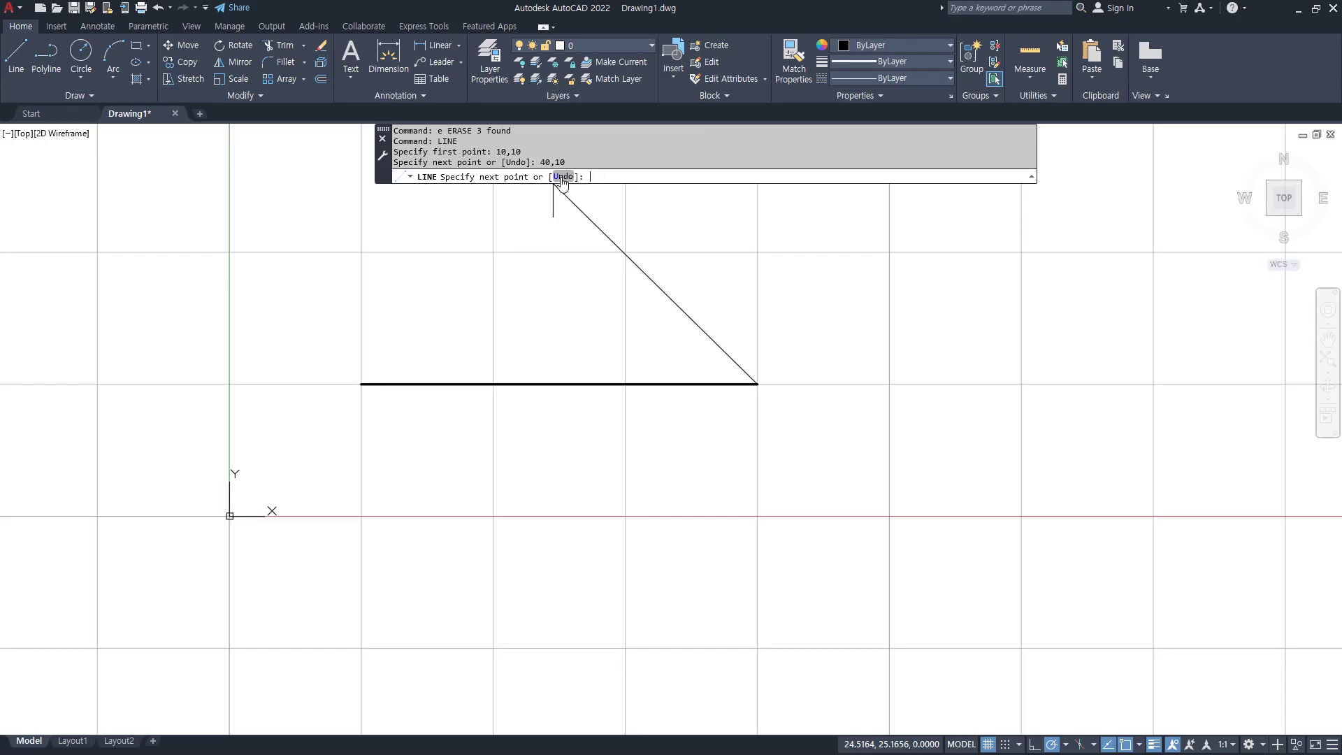
Continue the outline to C at 40,20 and D at 30,20 with absolute coordinates.
type("40,20")
key("Return")
type("@")
key("BackSpace")
type("30,20")
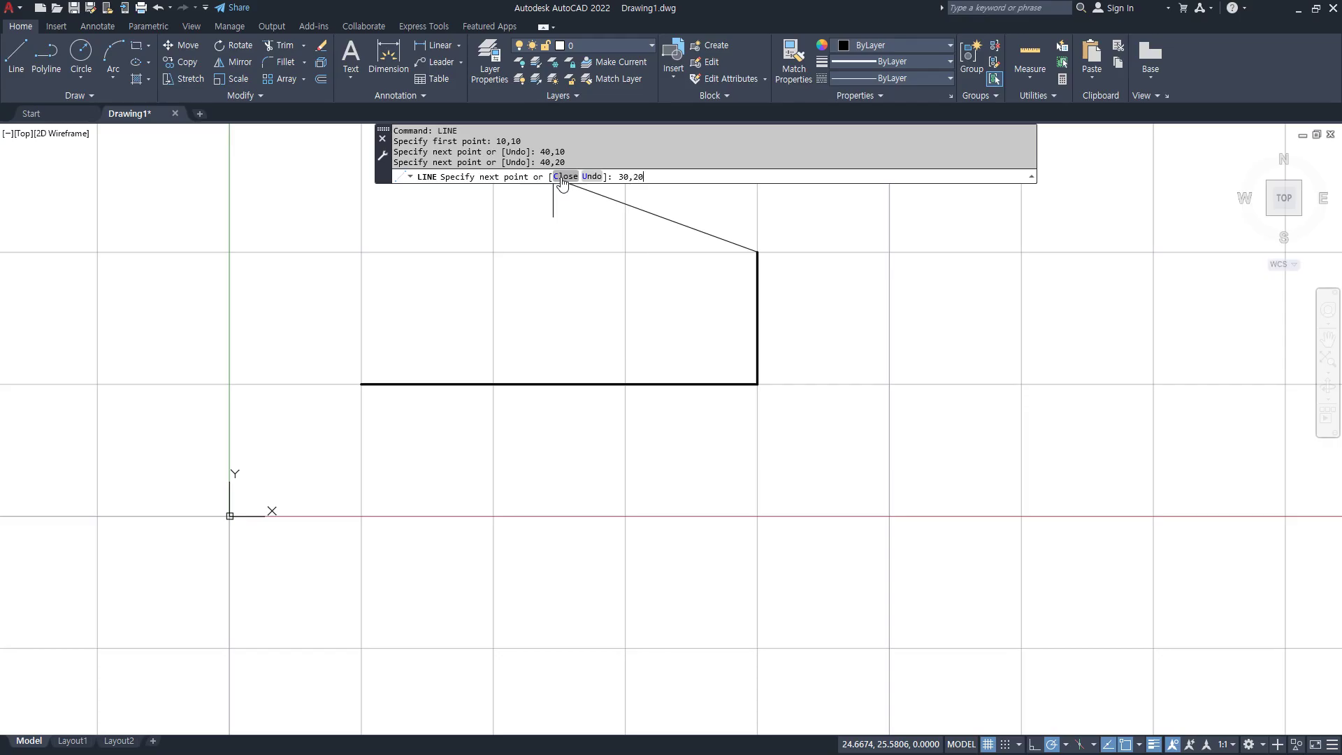
key("Return")
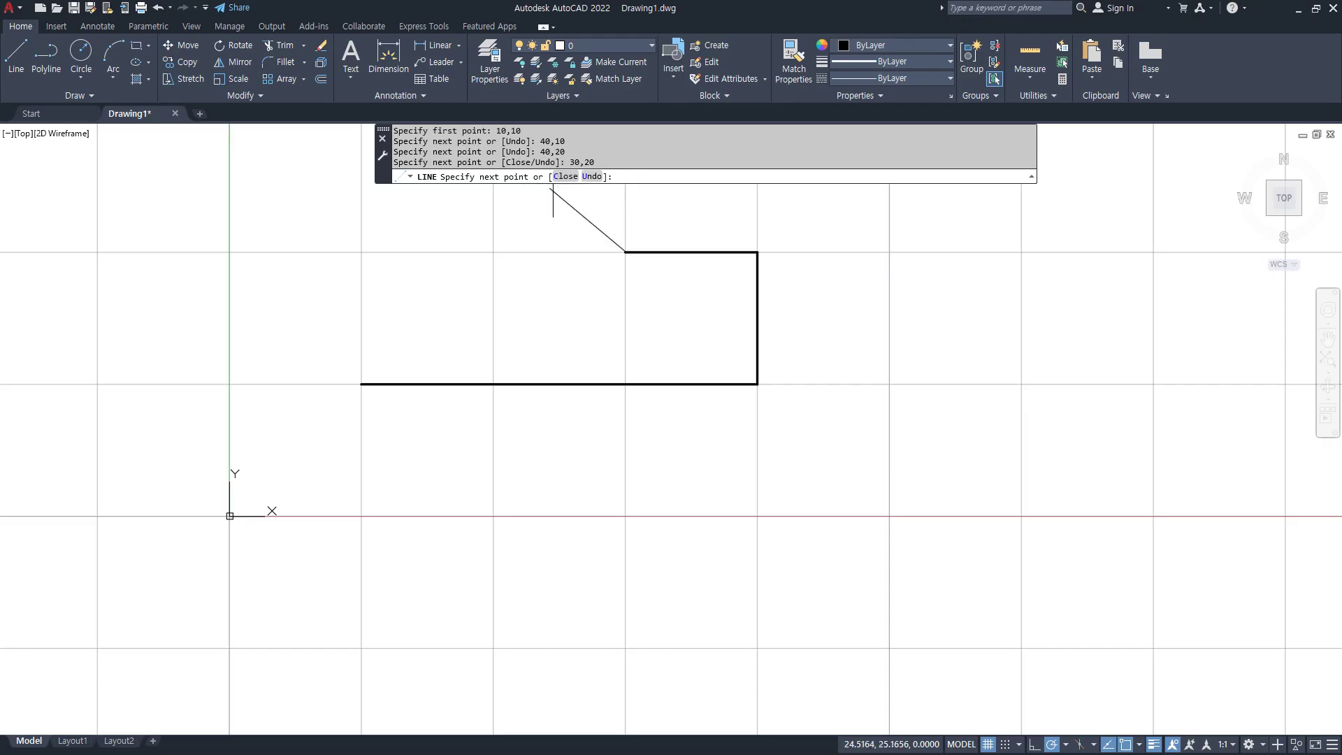
middle_click_drag(527, 300, 539, 473)
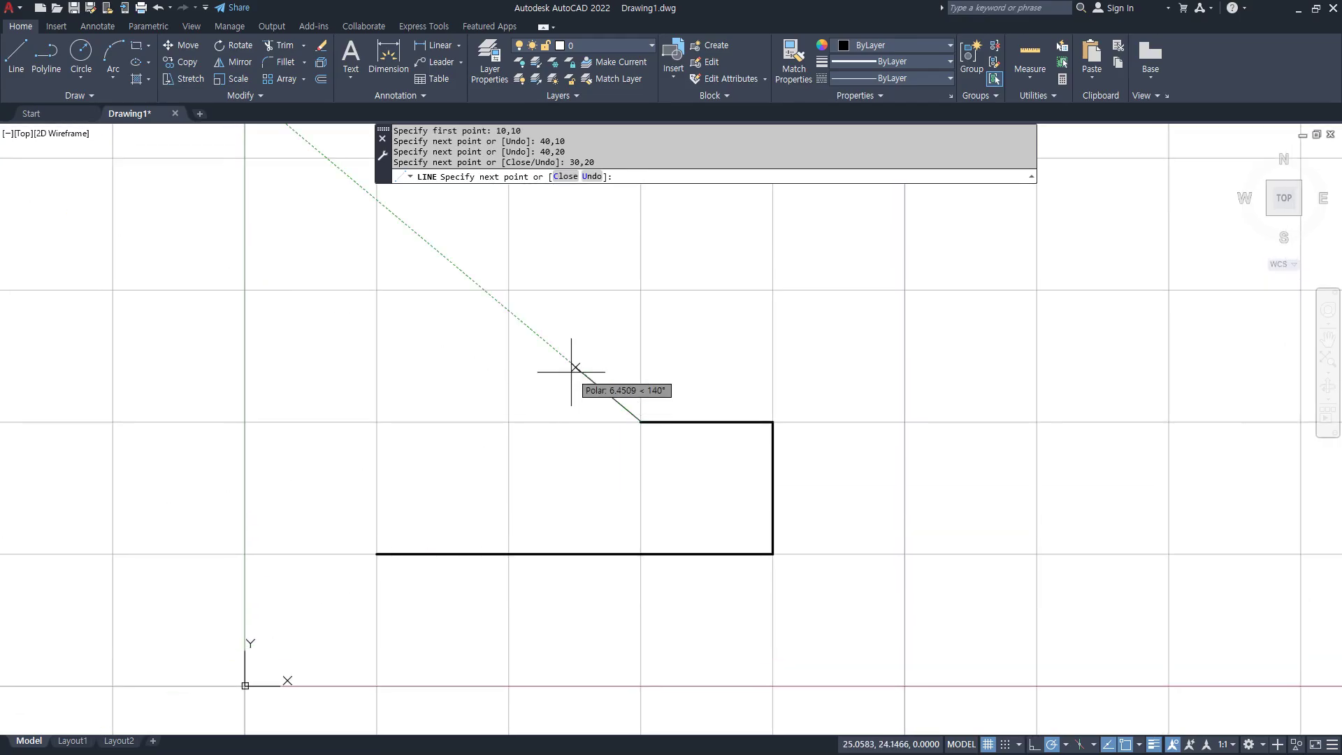
Continue the outline to E at 30,30 and F at 20,30 with absolute coordinates.
type("20,30")
key("BackSpace")
key("BackSpace")
key("BackSpace")
type("30,30")
key("Return")
key("BackSpace")
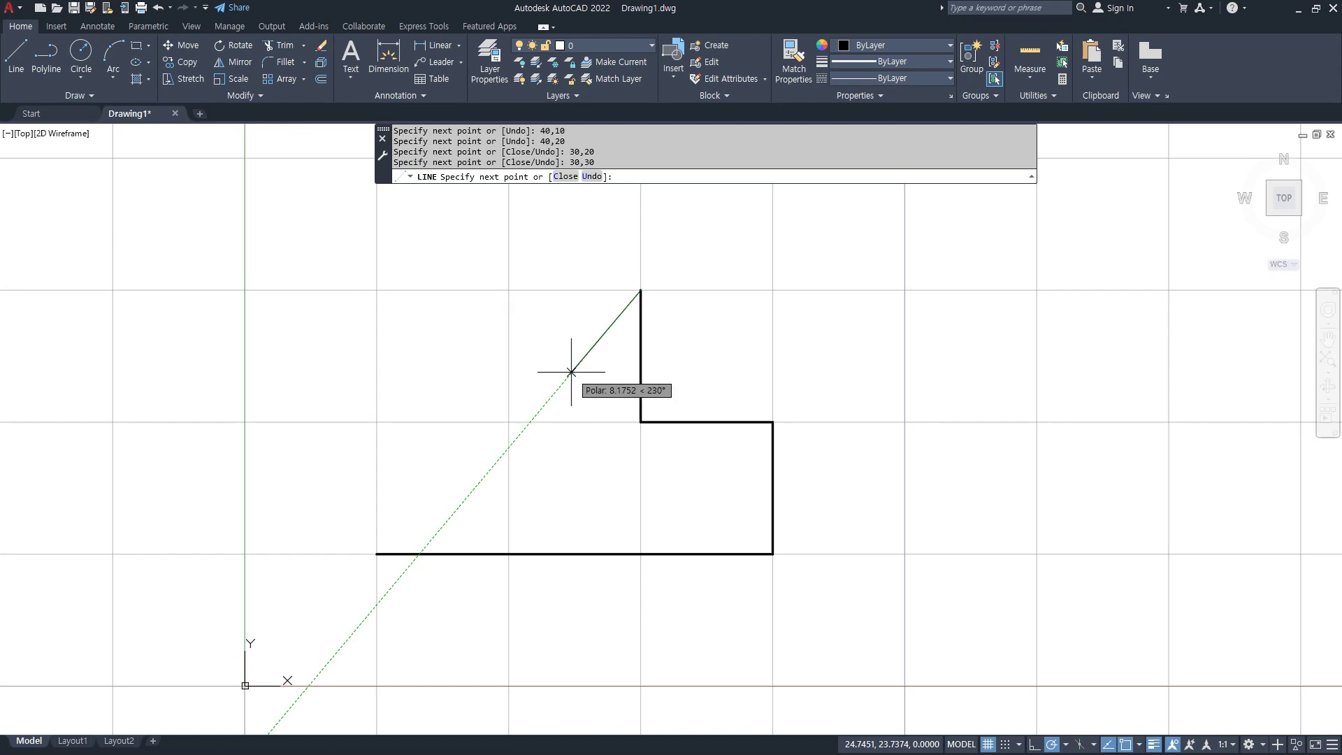
type("20,30")
key("Return")
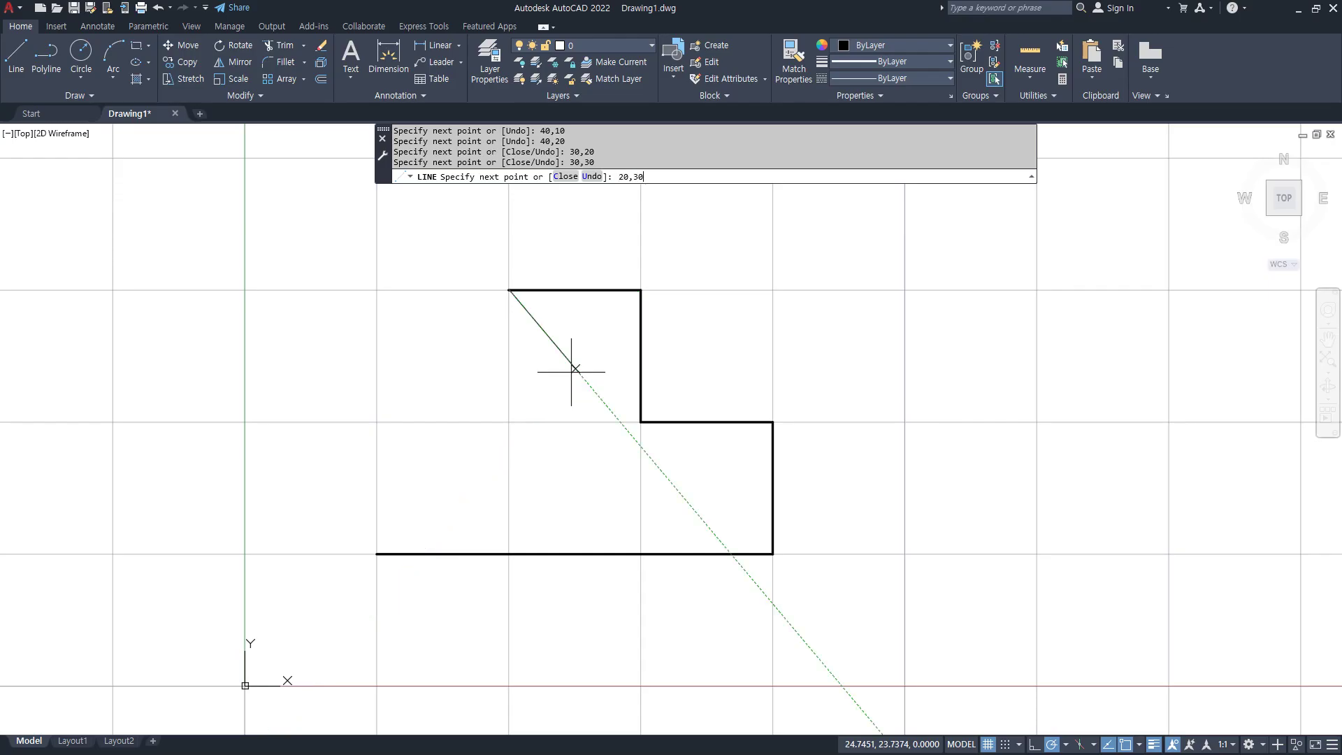
Continue the outline to G at 20,20 and H at 10,20, and close it back to the start point.
type("20,20")
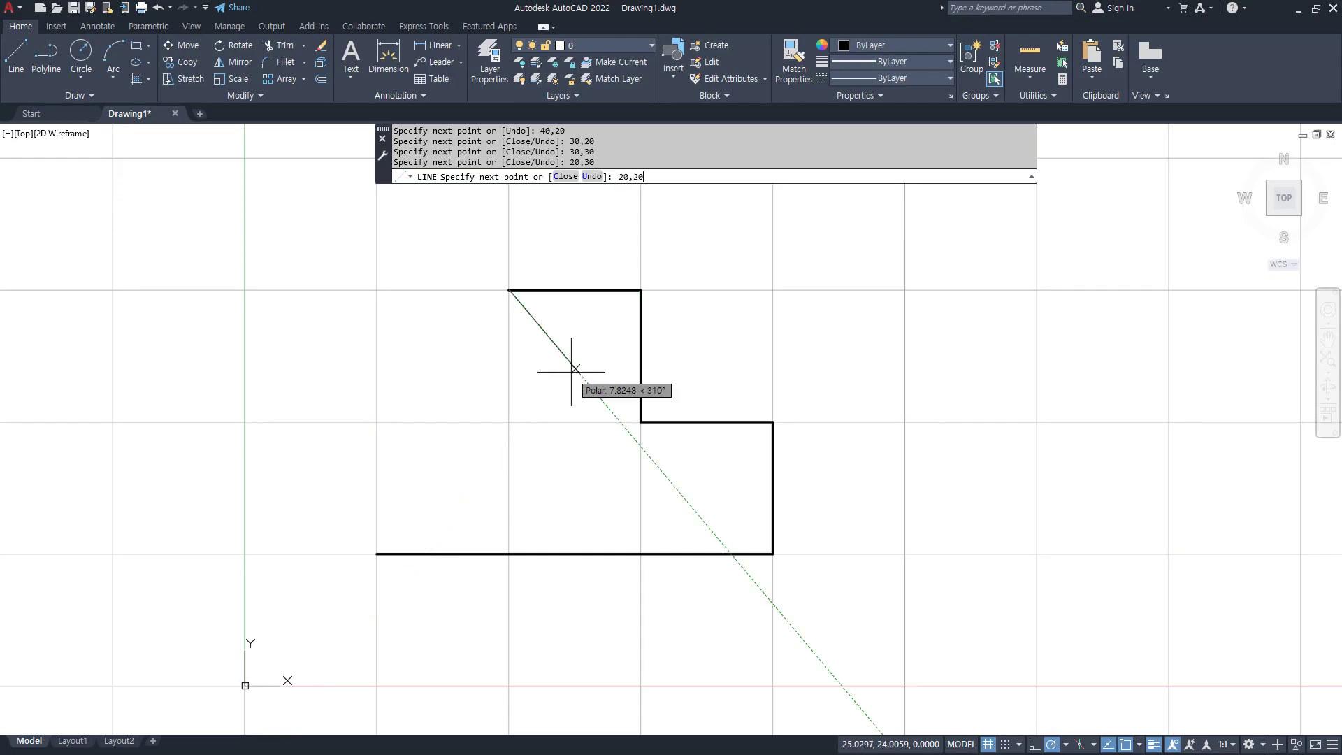
key("Return")
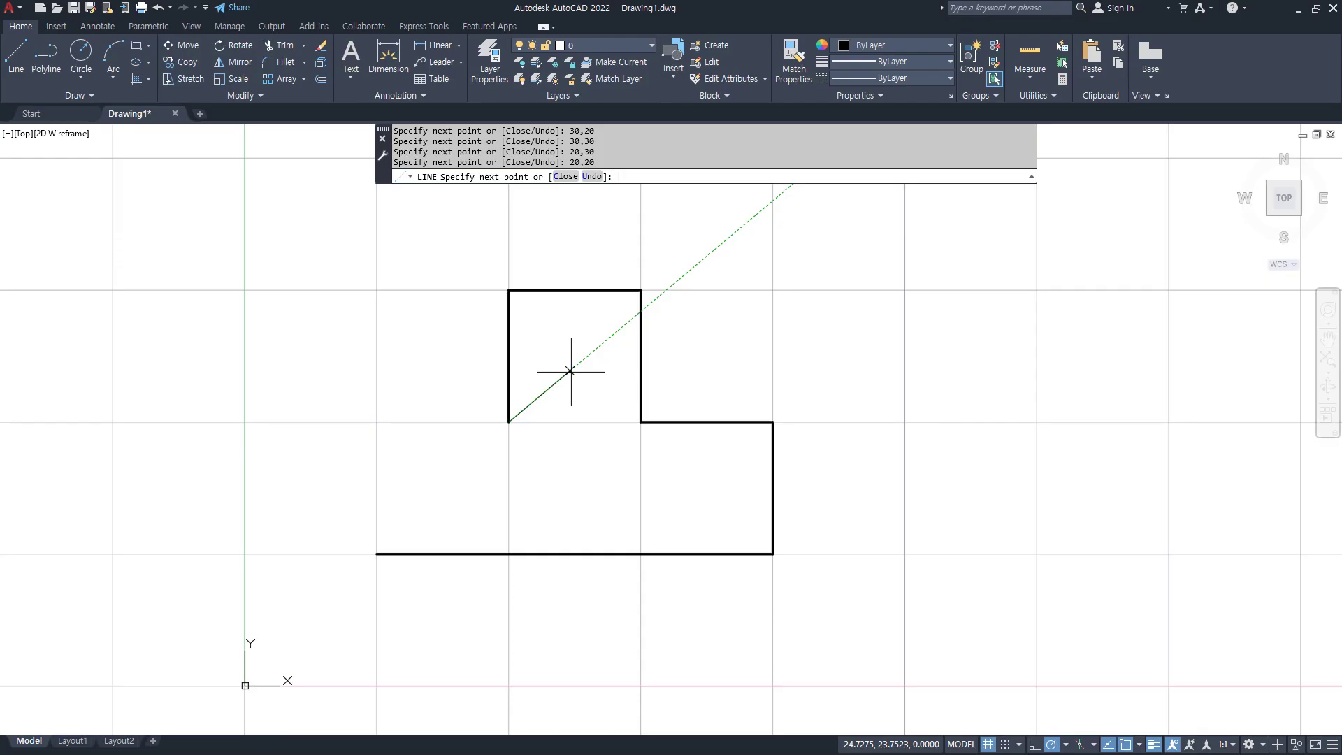
type("10,20")
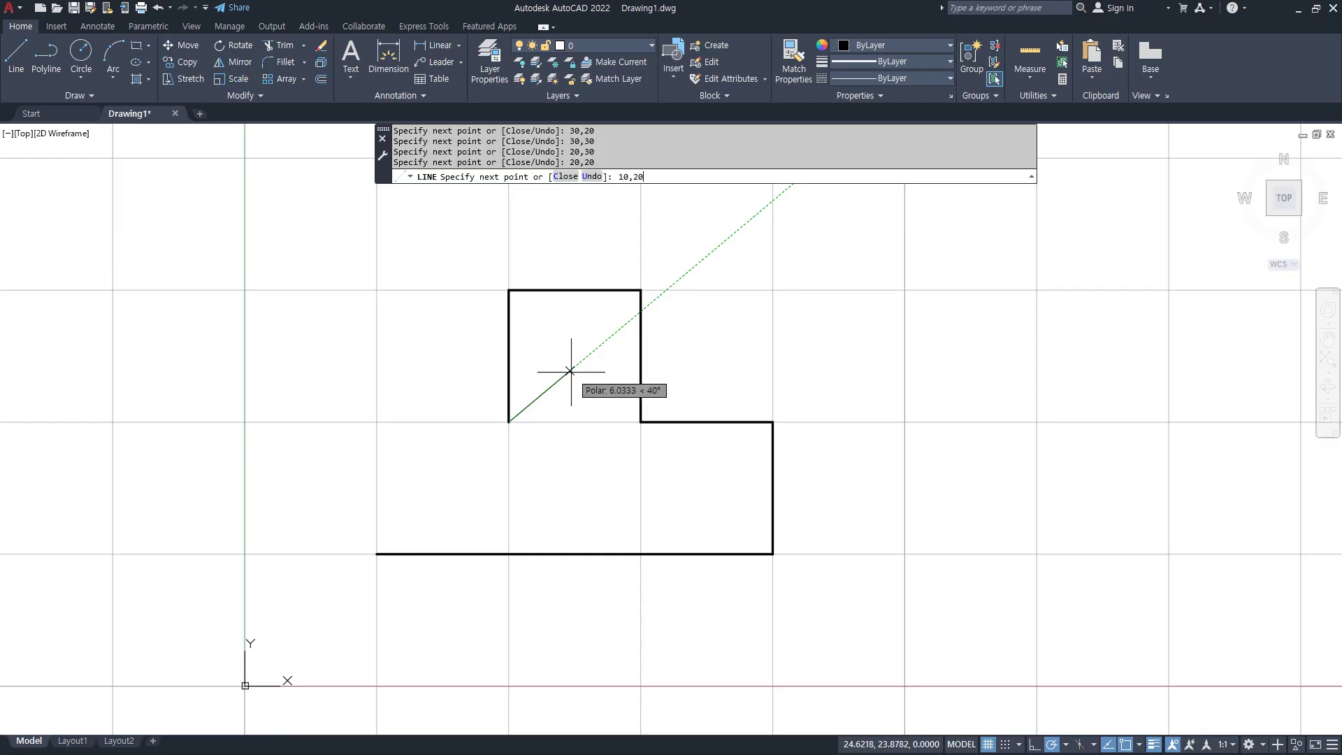
key("Return")
type("c")
key("Return")
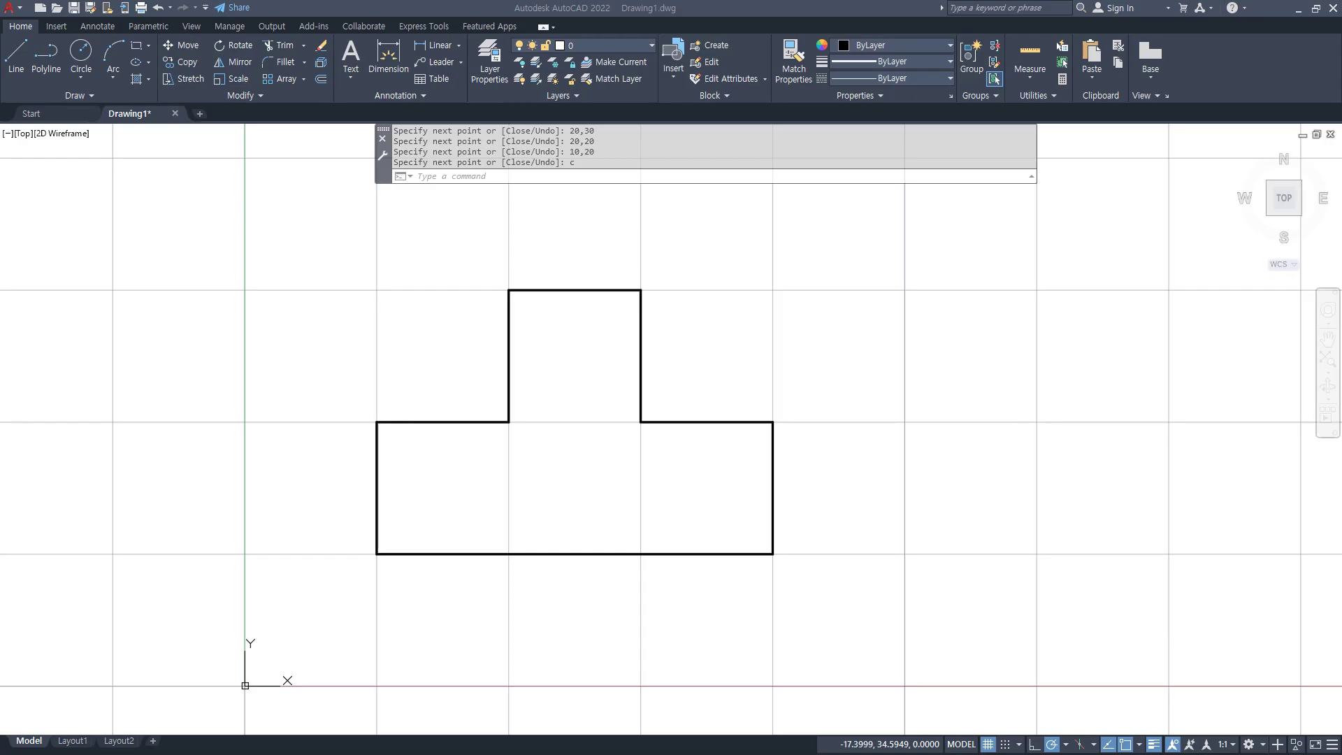
Bring up the absolute-coordinate example page in an enlarged browser window and examine its coordinate list from A to I.
left_click_drag(68, 91, 566, 47)
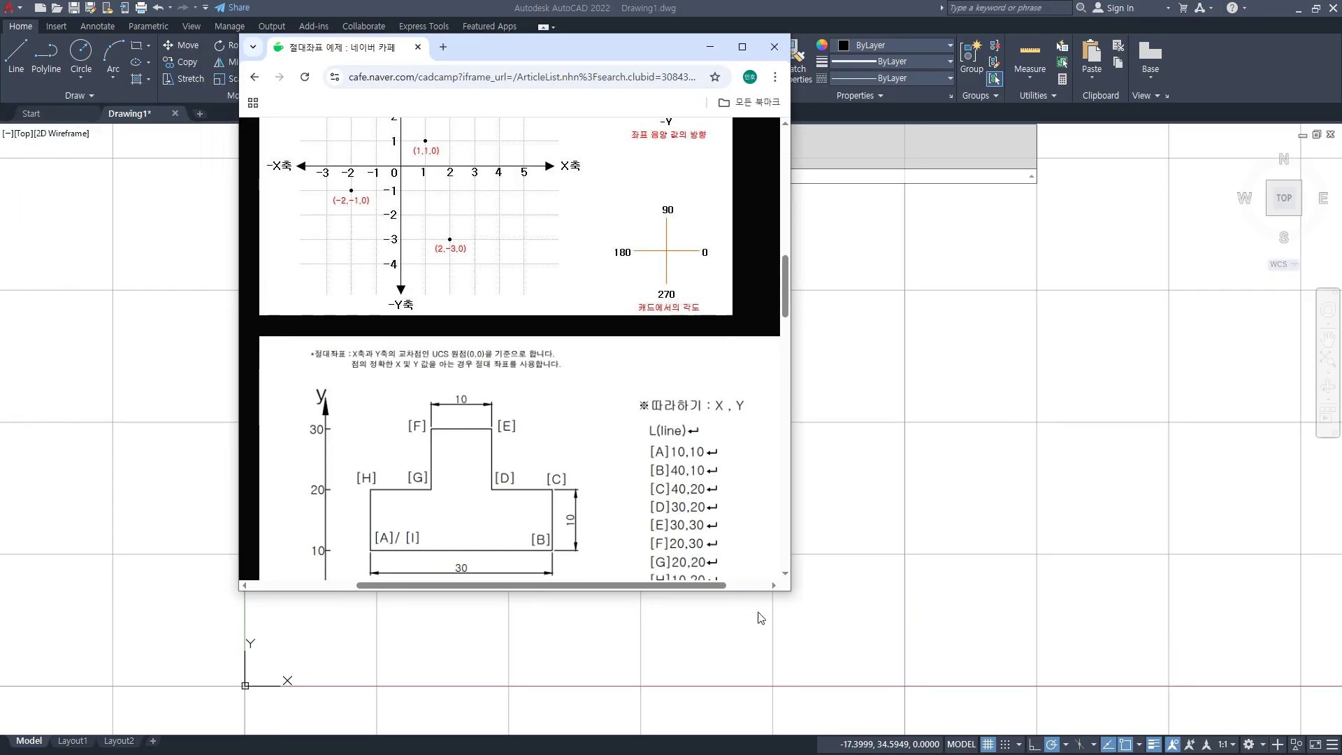
mouse_move(790, 590)
left_mouse_down()
mouse_move(965, 661)
mouse_move(966, 699)
left_mouse_up()
mouse_move(838, 623)
left_mouse_down()
mouse_move(731, 489)
mouse_move(916, 513)
mouse_move(829, 621)
mouse_move(815, 619)
left_mouse_up()
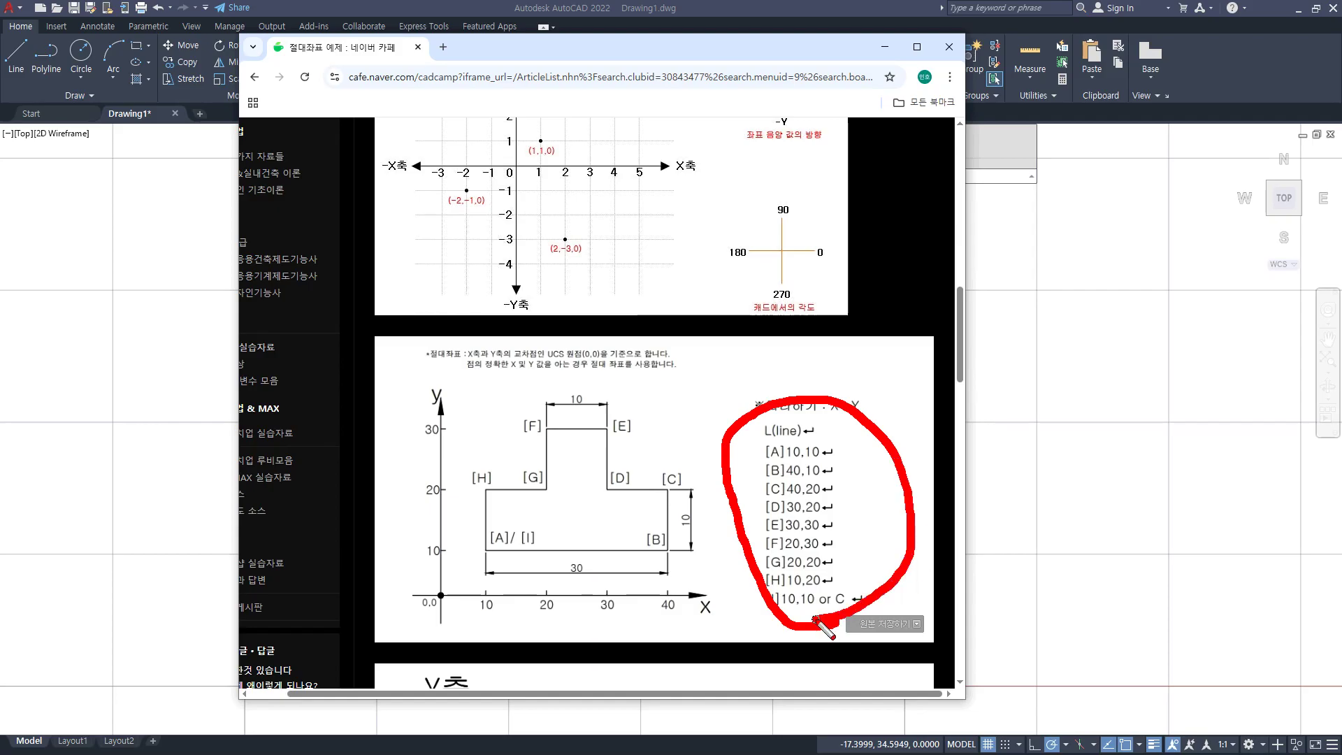
left_click_drag(813, 389, 814, 582)
left_click_drag(762, 428, 828, 626)
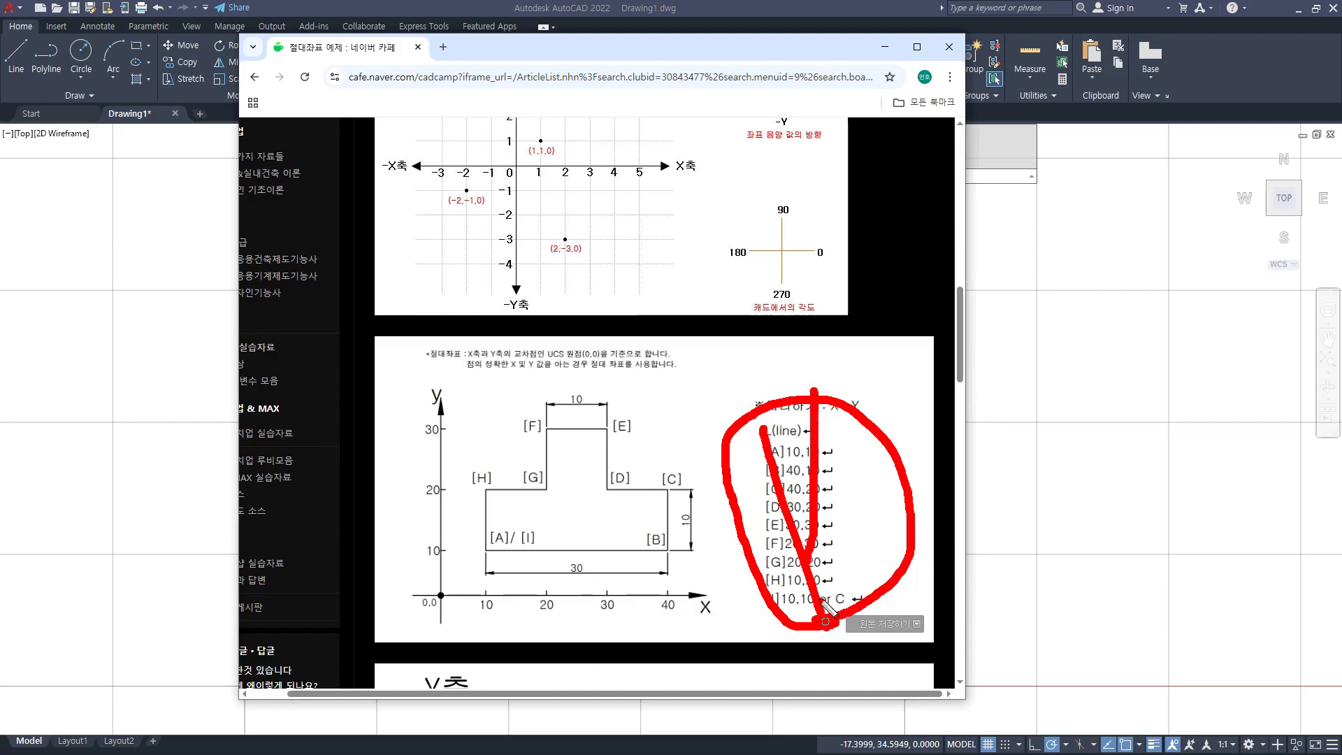
key("e")
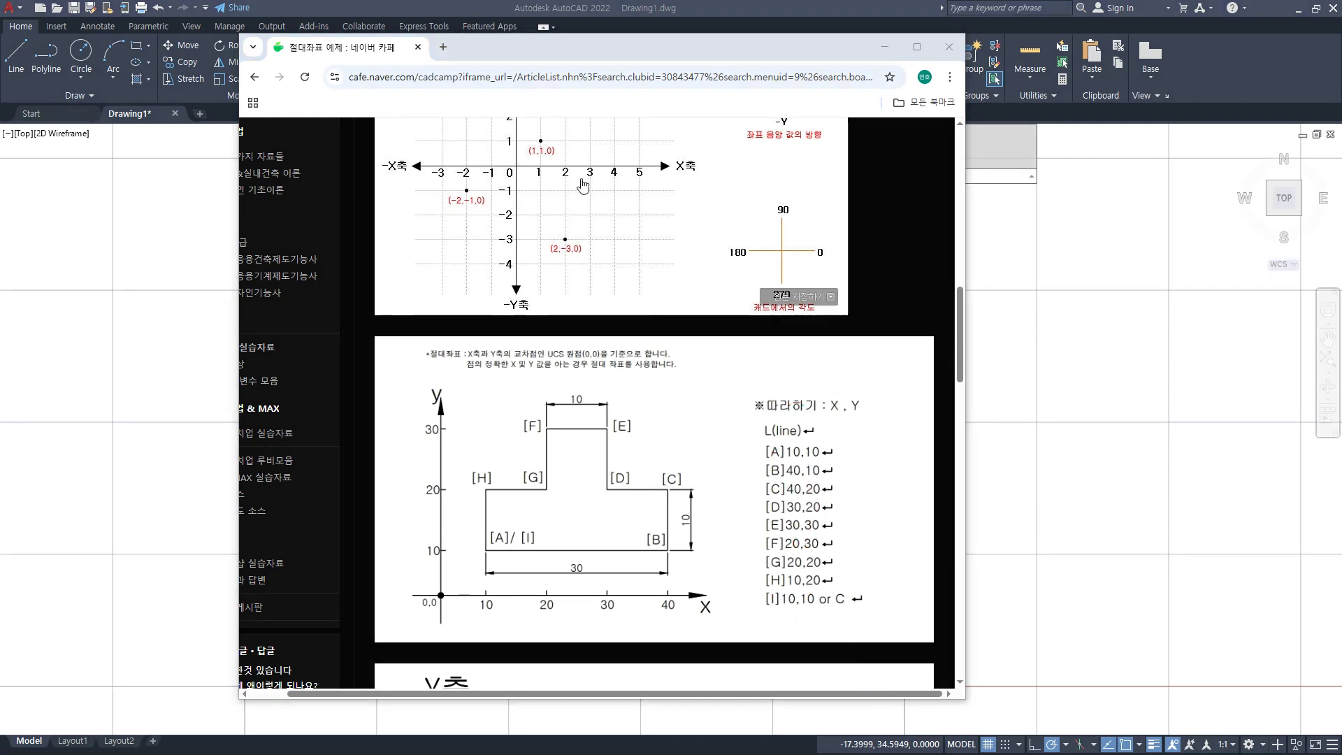
Switch to the Notepad notes and add the line "DYN - Dynamic Input F12" above the numbered coordinate formats.
key("alt+Tab")
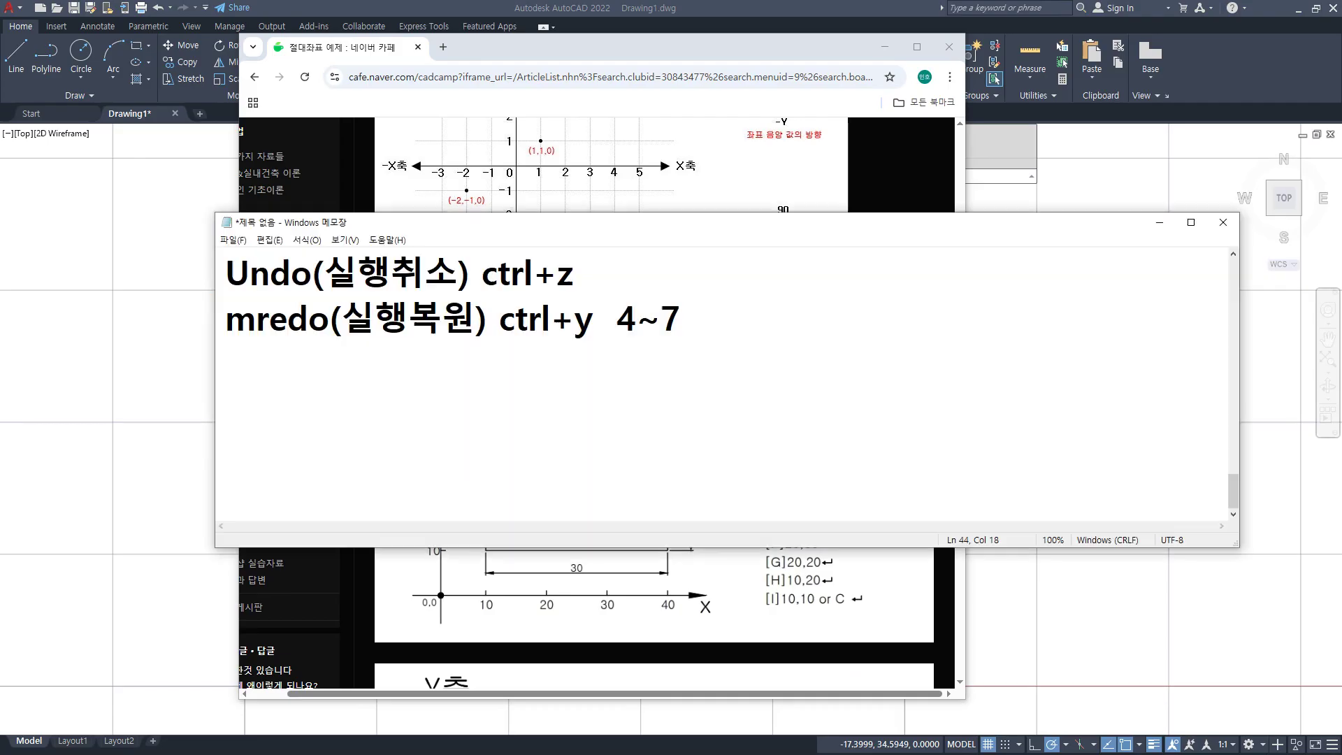
type("DYN - Dyn")
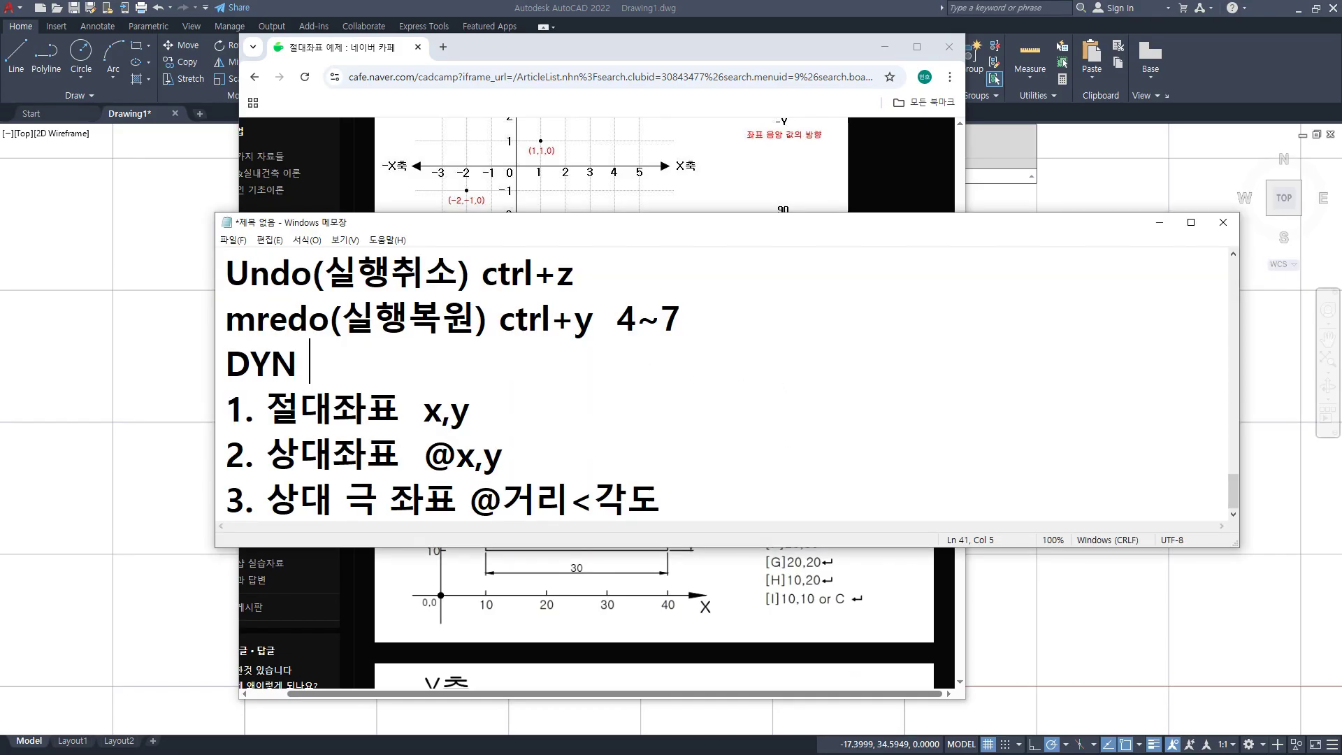
type("am")
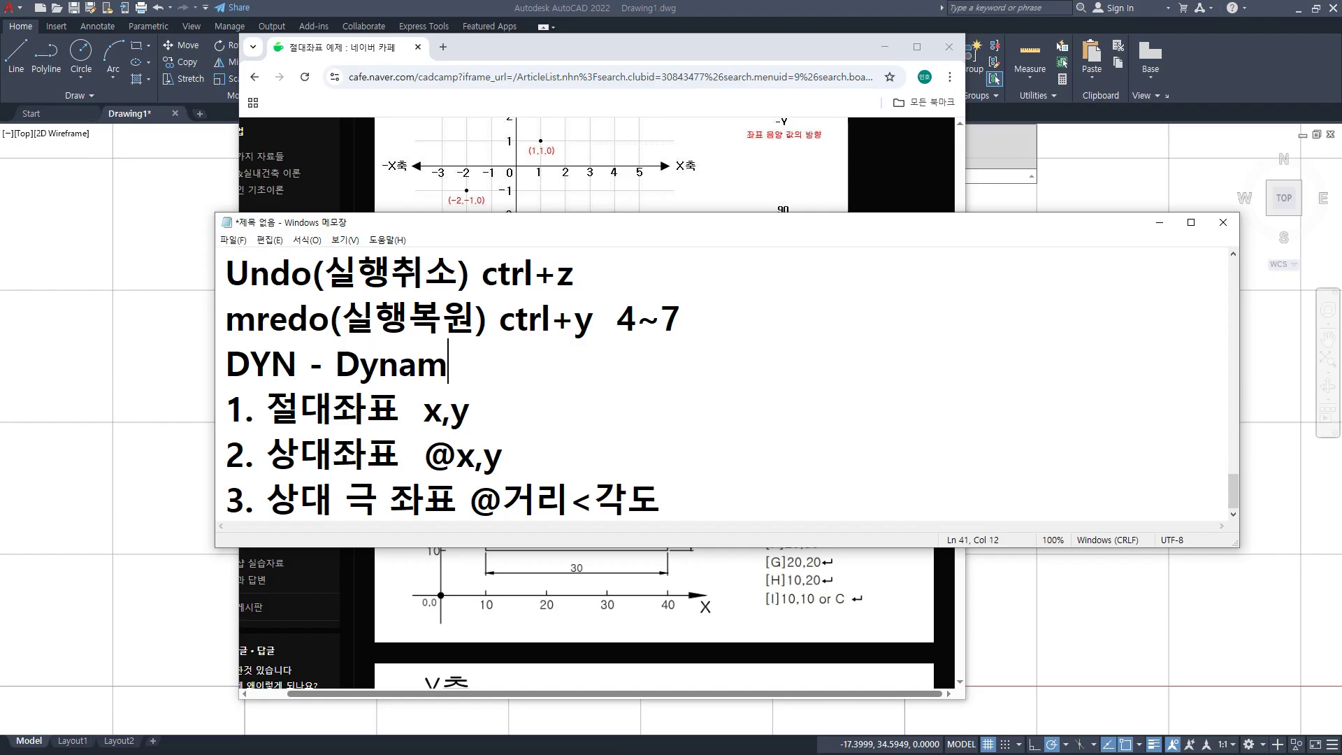
type("ic Input")
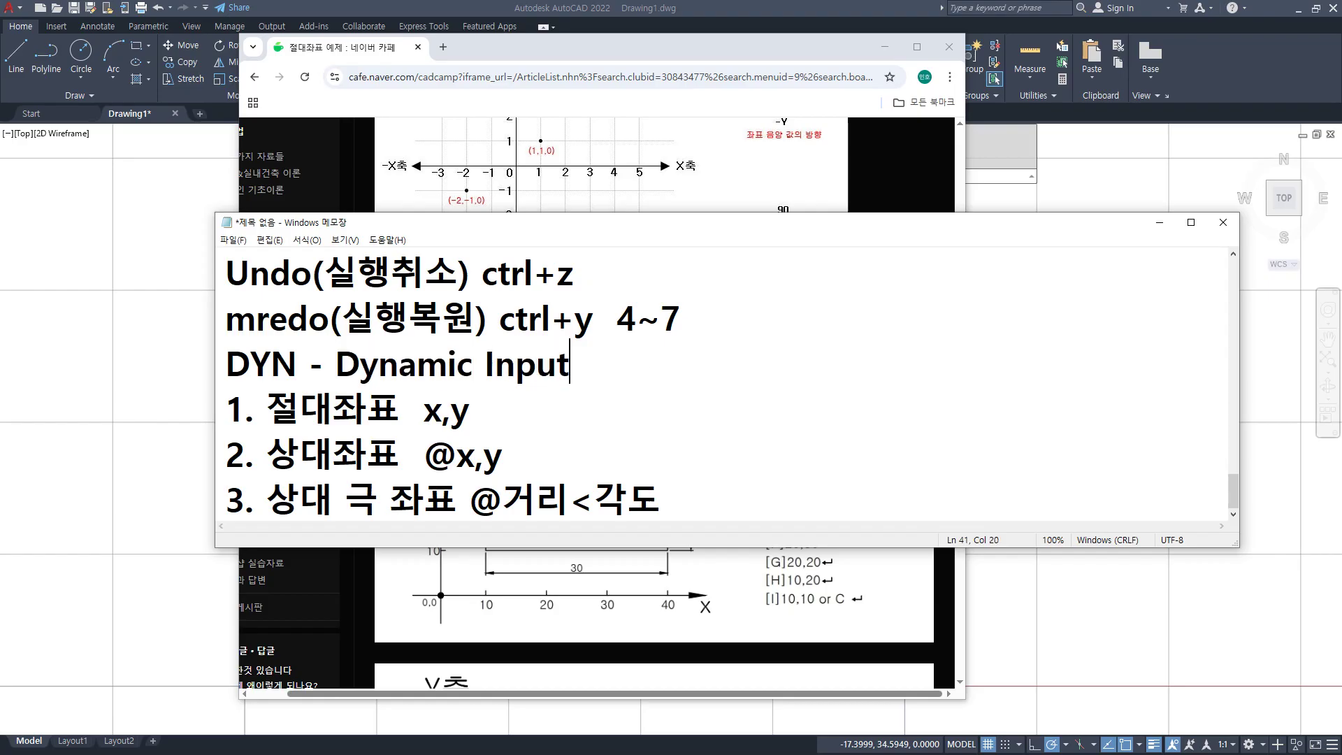
type(" F12")
Return to AutoCAD, start a trial line beside the outline to examine the dynamic input fields, and cancel the command.
key("alt+Tab")
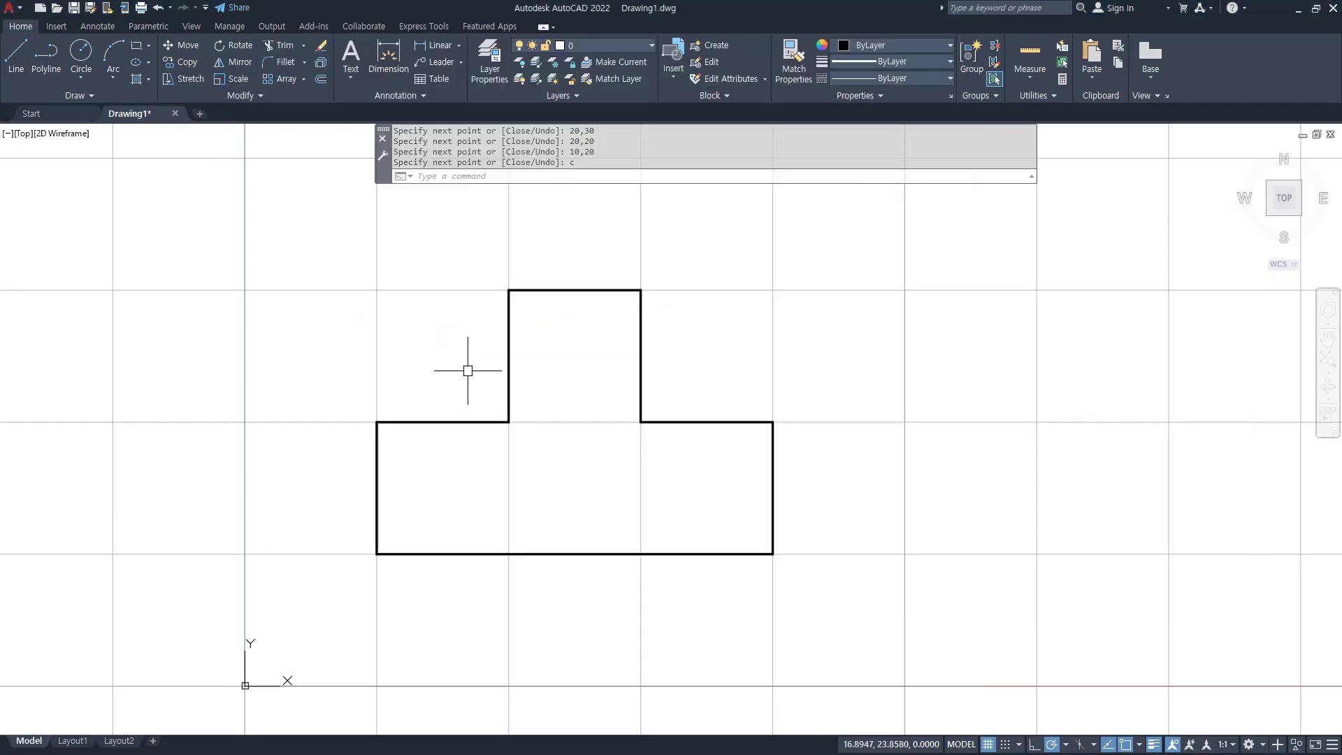
type("L")
key("Return")
left_click(841, 436)
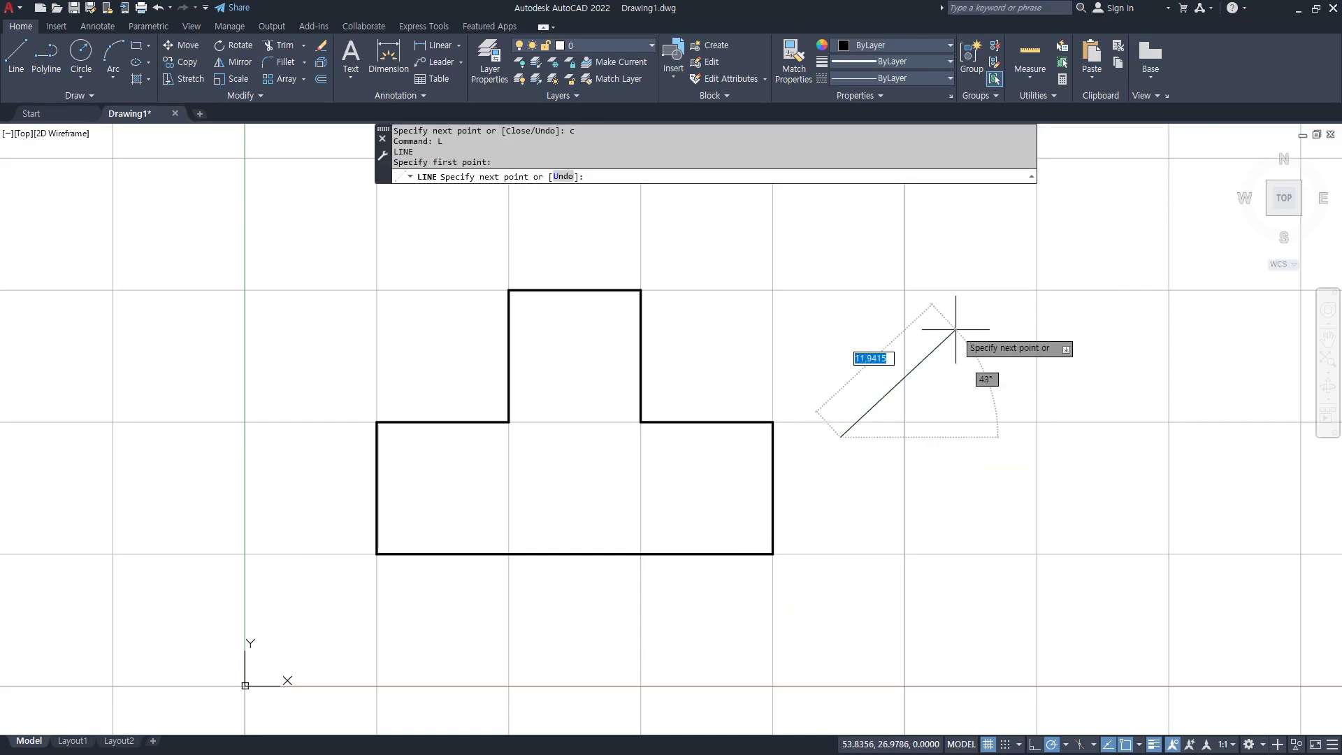
mouse_move(932, 437)
left_mouse_down()
mouse_move(1077, 293)
mouse_move(912, 446)
mouse_move(868, 443)
left_mouse_up()
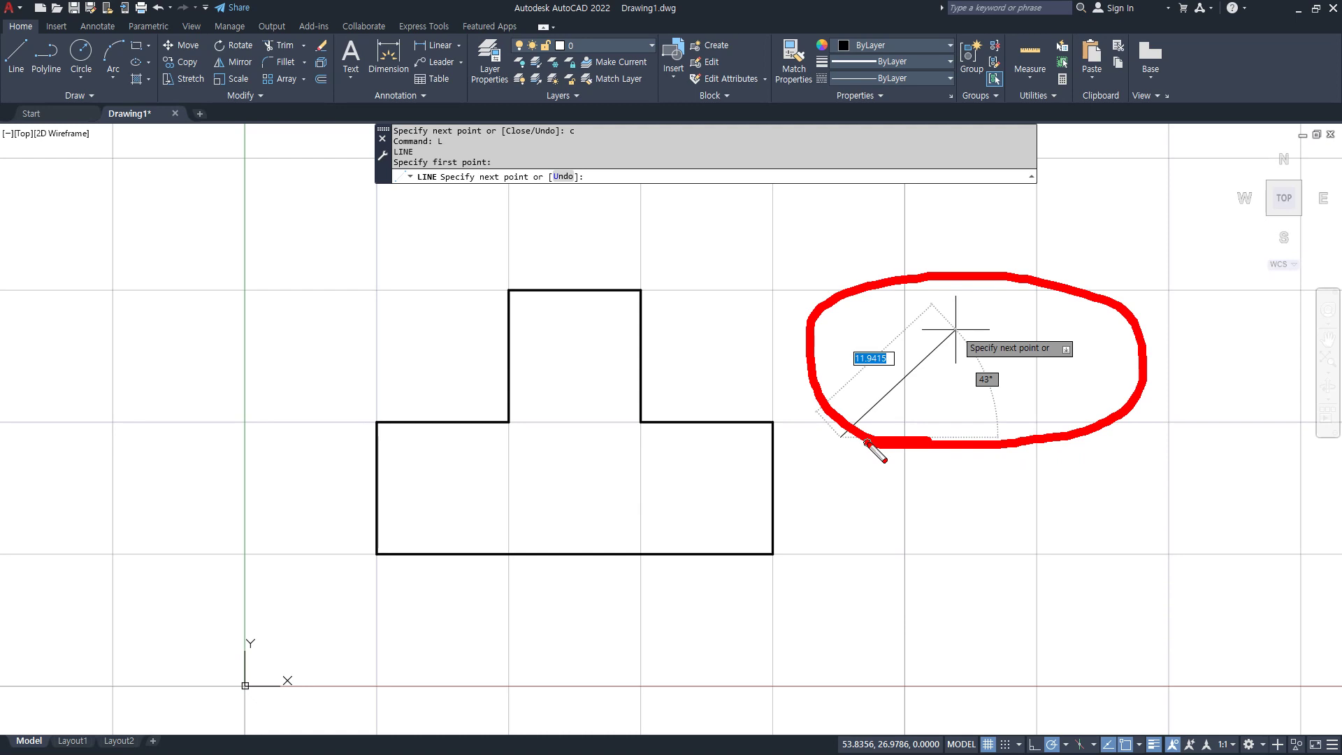
mouse_move(1039, 194)
left_mouse_down()
mouse_move(996, 257)
mouse_move(1007, 274)
mouse_move(967, 237)
left_mouse_up()
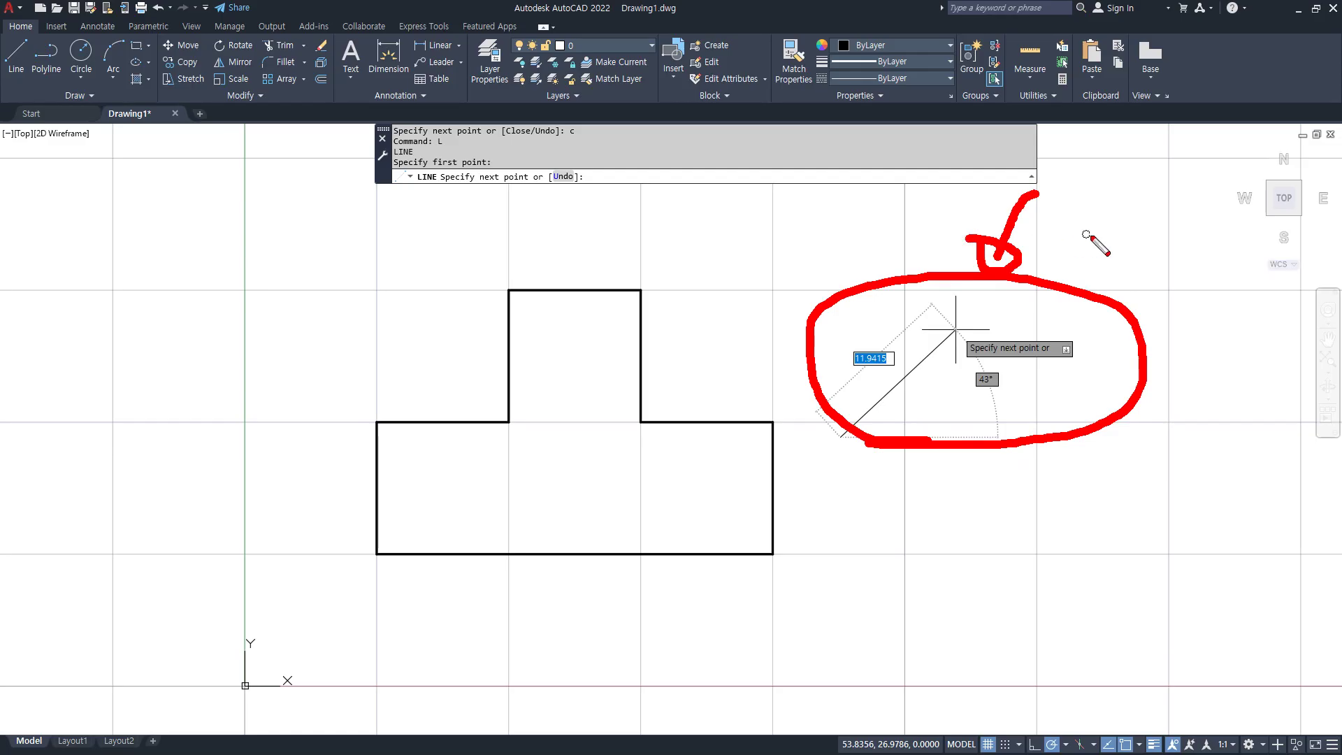
mouse_move(1066, 226)
left_mouse_down()
mouse_move(1095, 214)
mouse_move(1110, 226)
mouse_move(1073, 252)
left_mouse_up()
left_click_drag(1100, 205, 1099, 246)
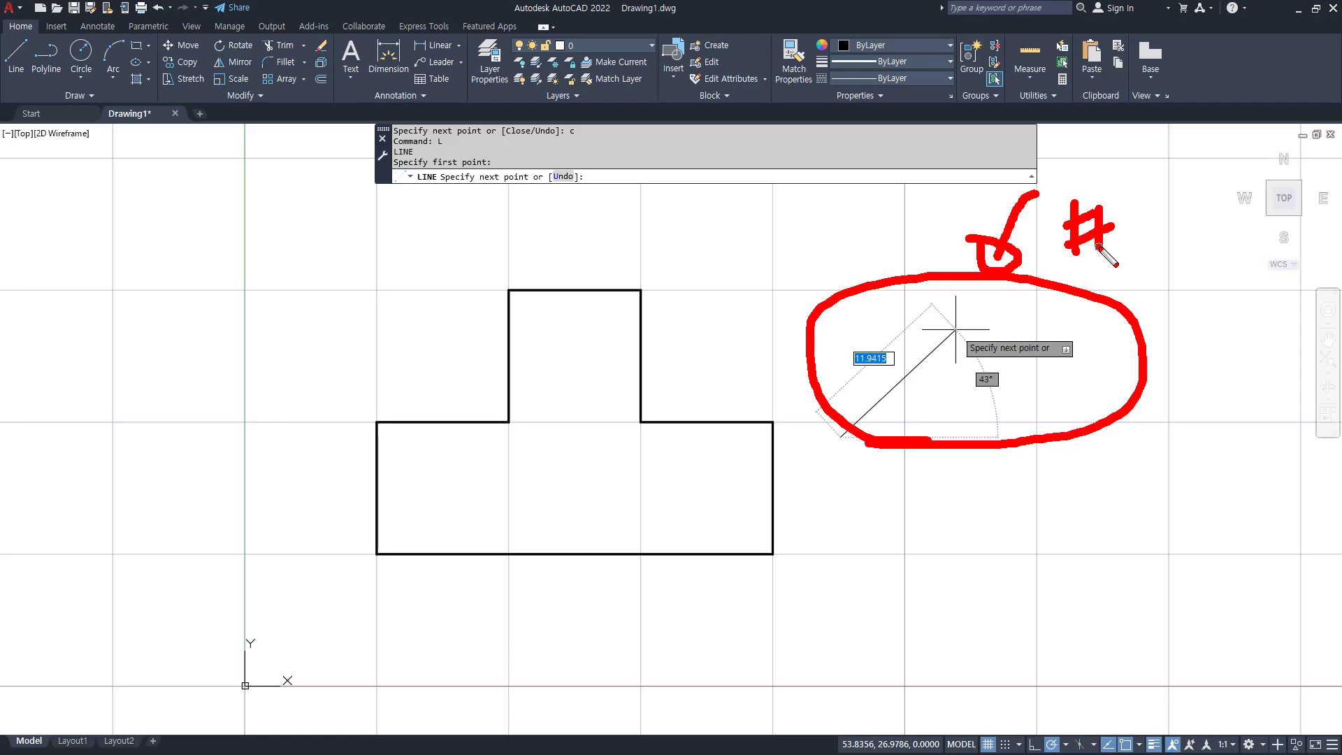
key("Escape")
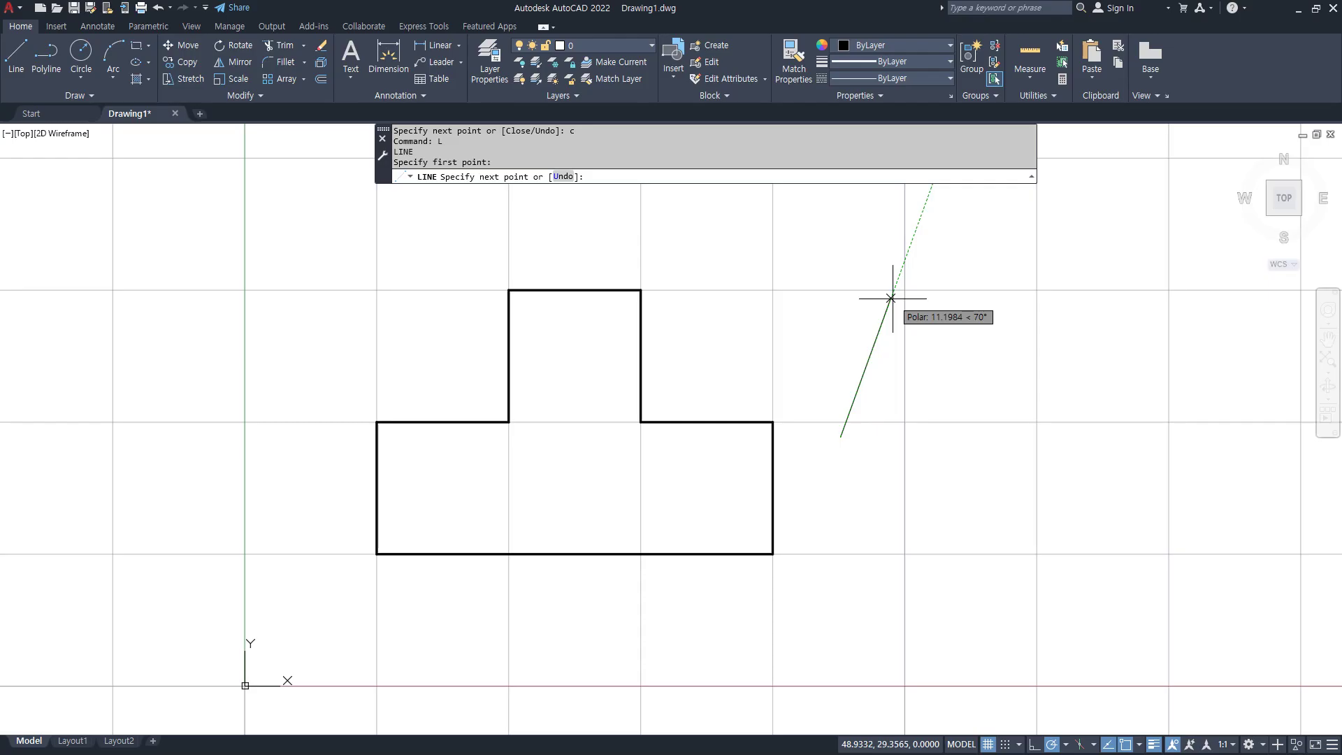
key("Escape")
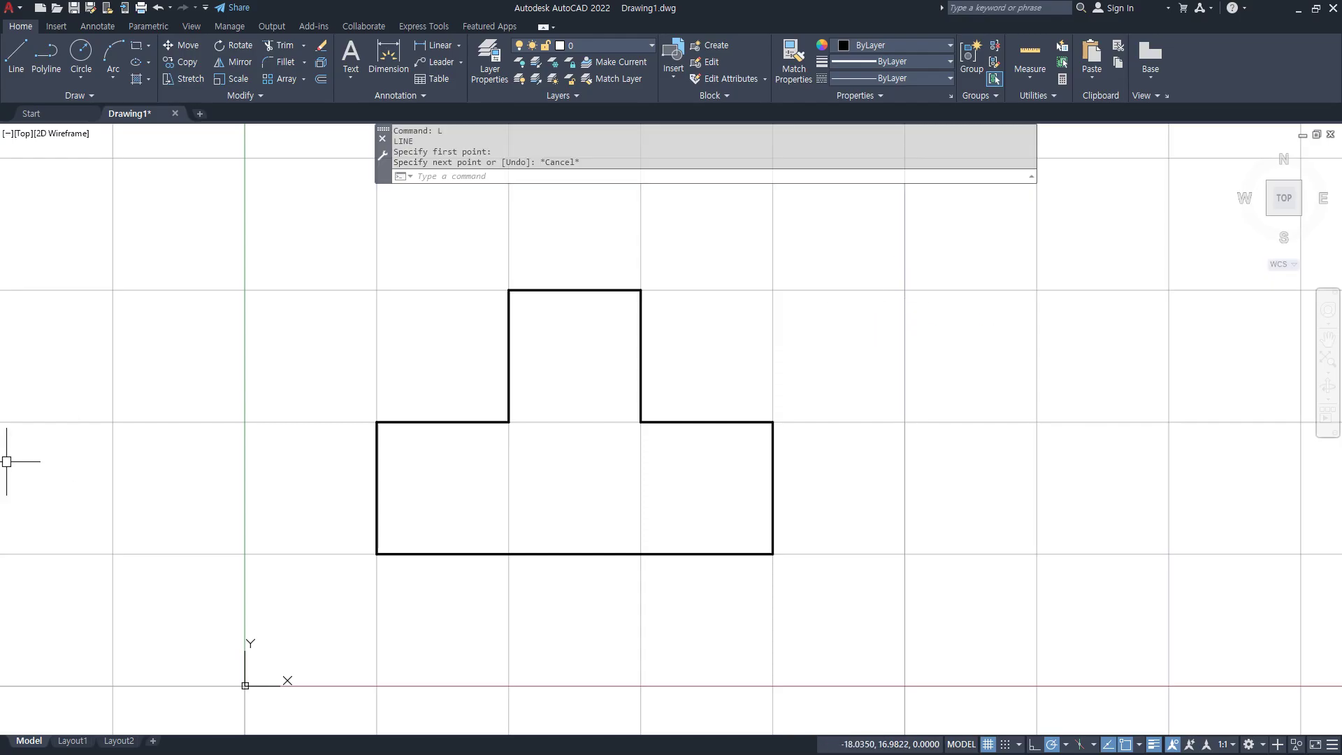
In the Notepad notes, append "- 기본값이 상대좌표" to the Dynamic Input line and begin a new line "만약 절대좌표 #을" below it.
key("alt+Tab")
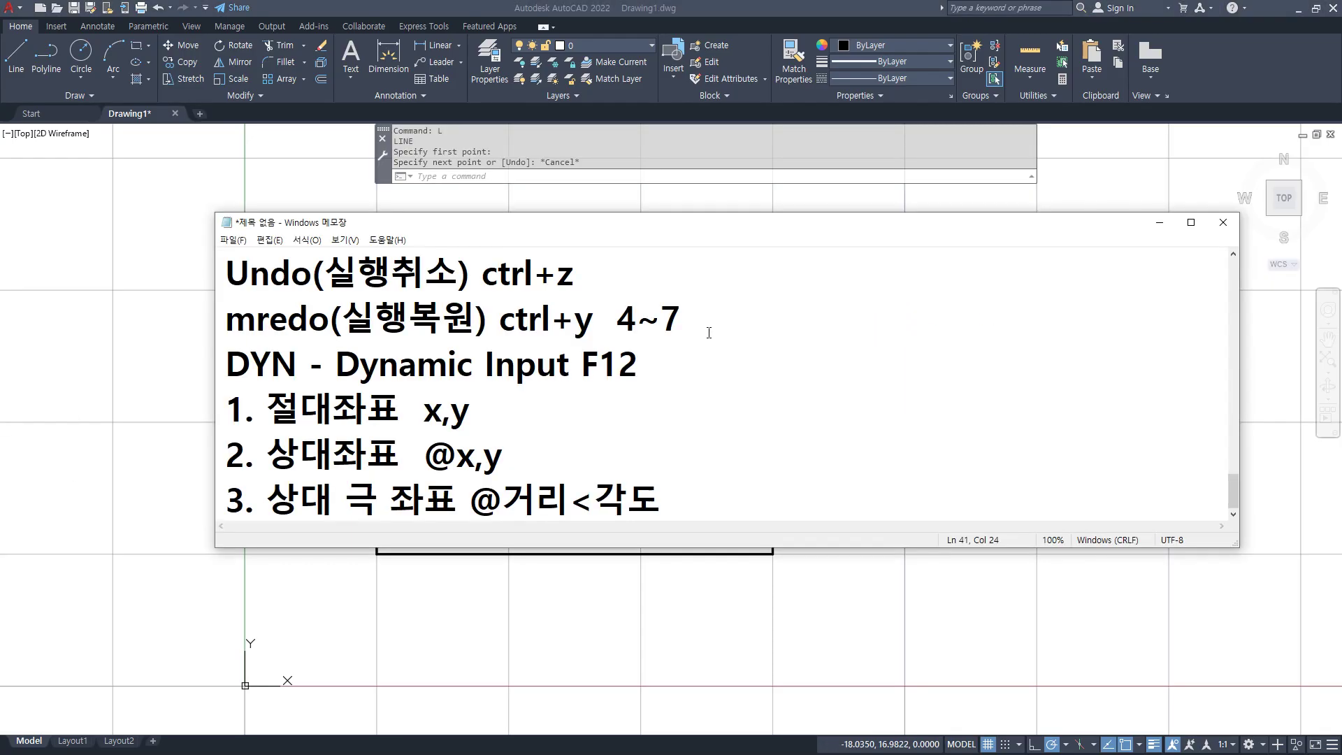
type("- 기본가")
type("값이 상대")
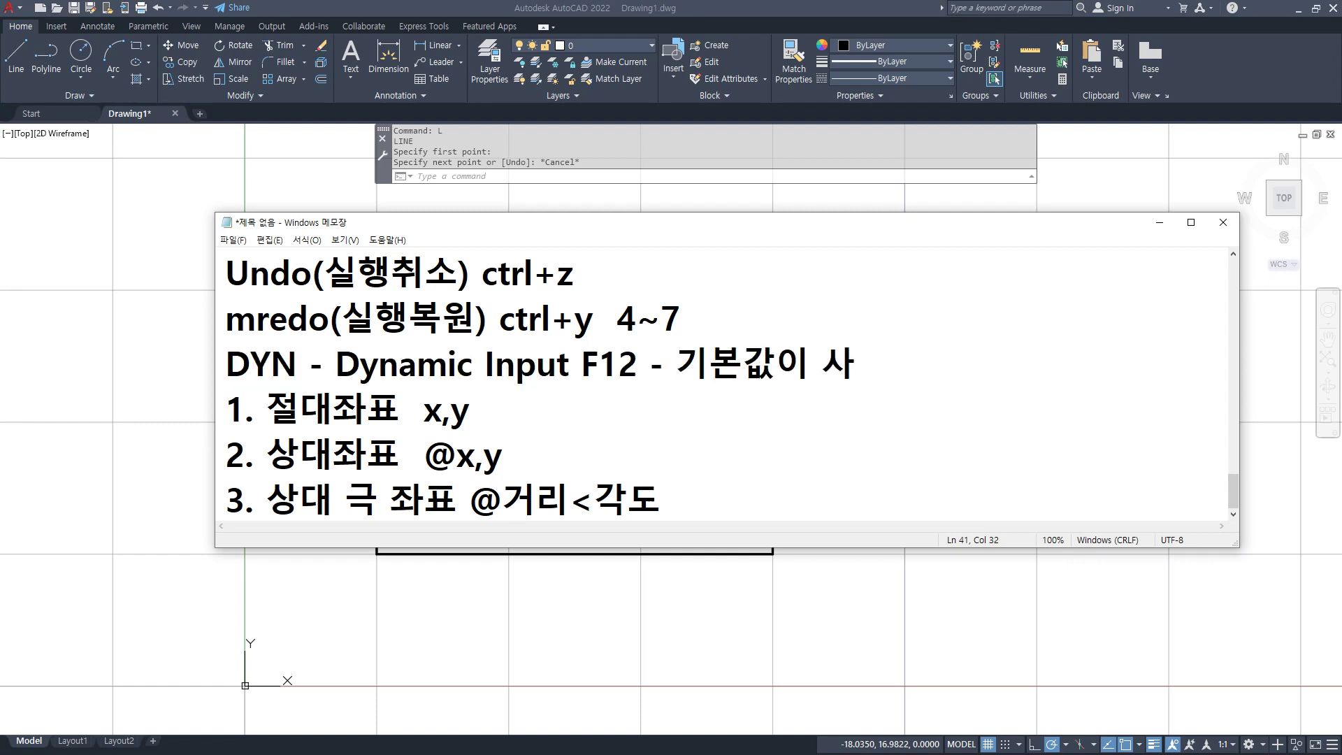
type("좌표")
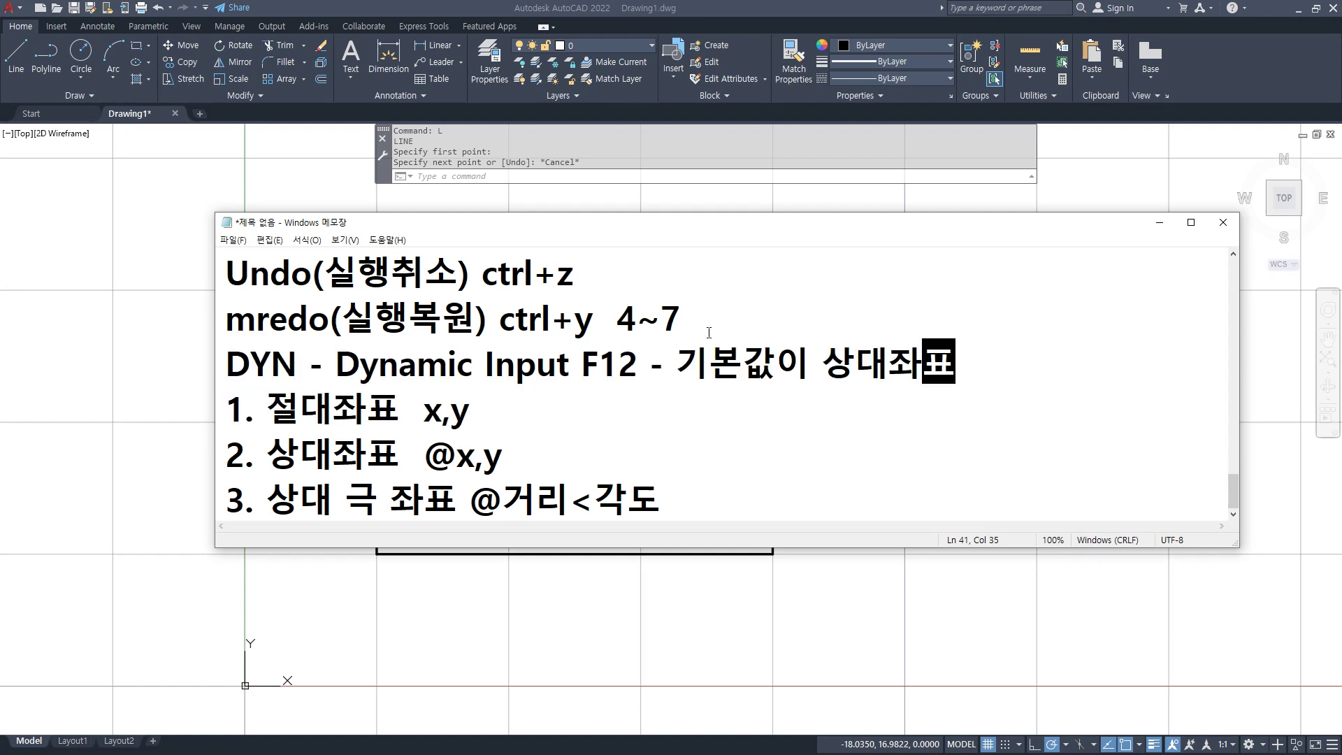
key("Return")
type("만약")
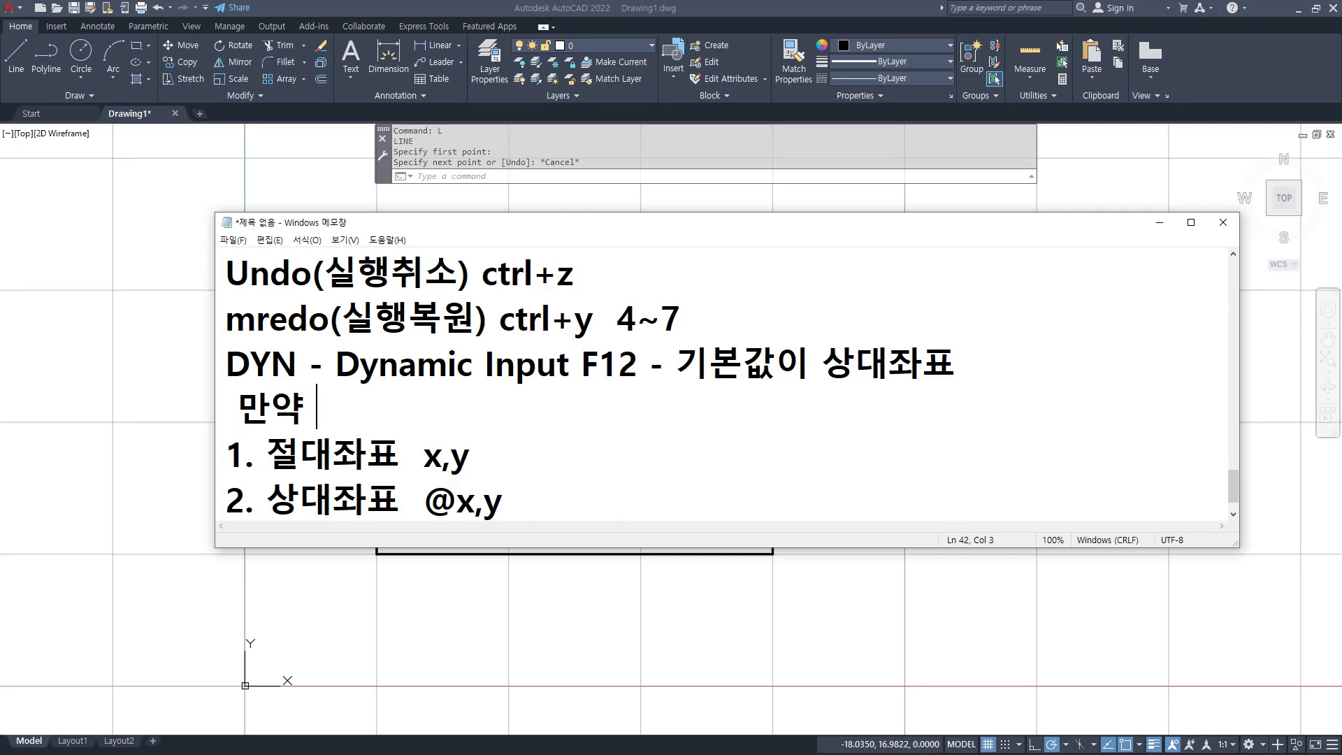
type(" 절대좌표 ")
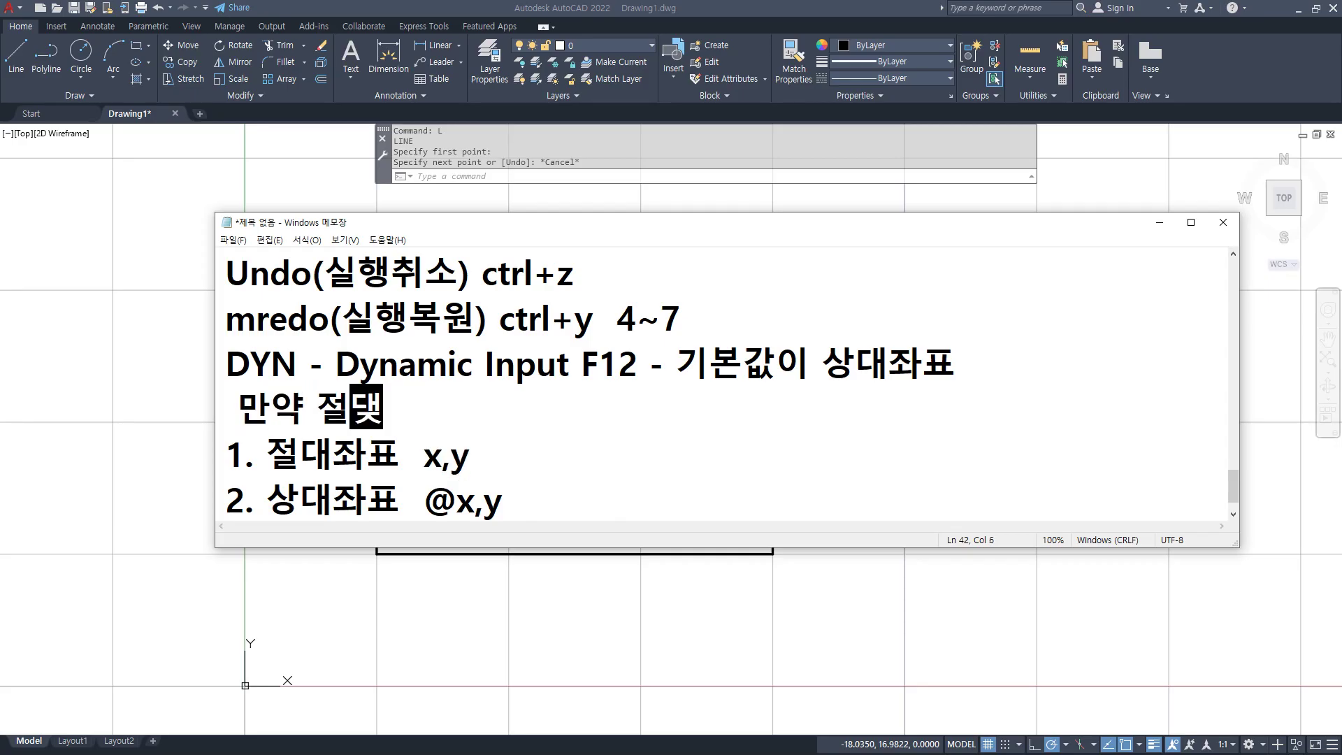
type("#을 ㄴ")
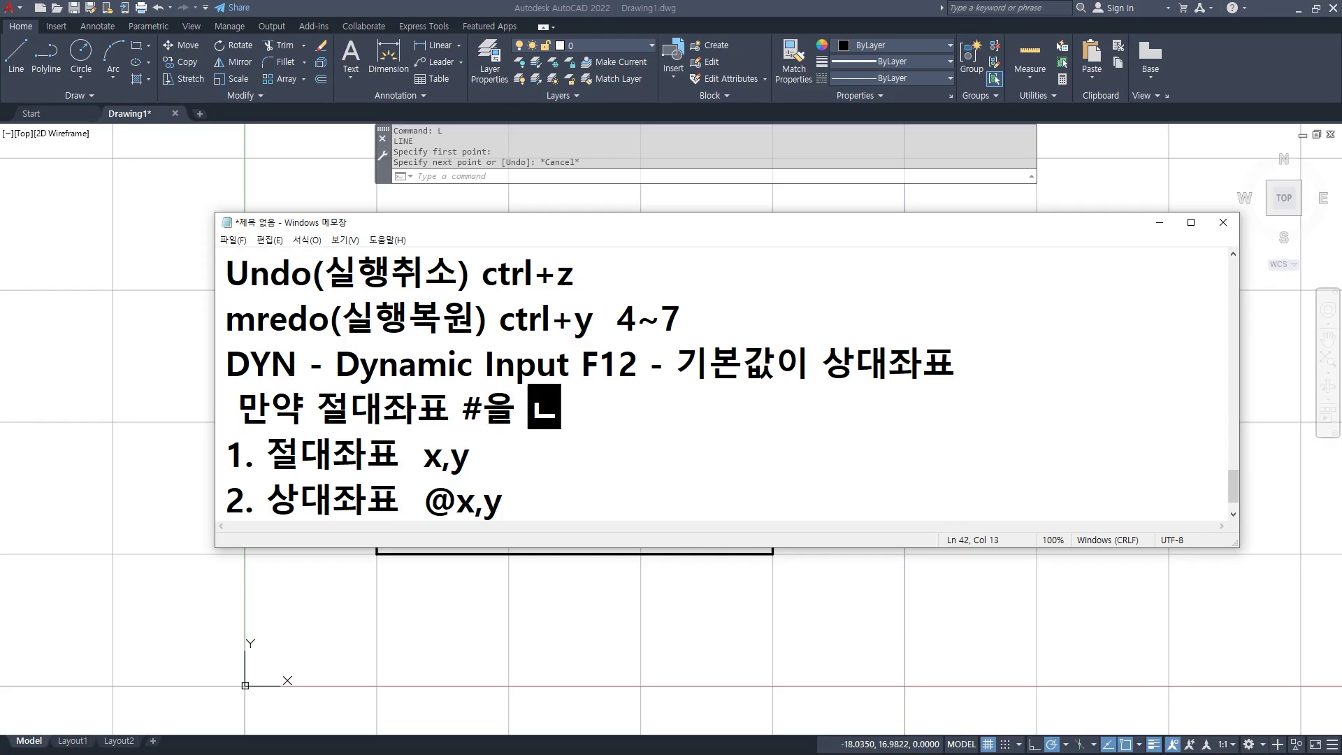
Complete the note under the DYN line so it reads "만약 절대좌표 #을 입력하면 절대좌표가 됨".
key("BackSpace")
type("입력하면 저")
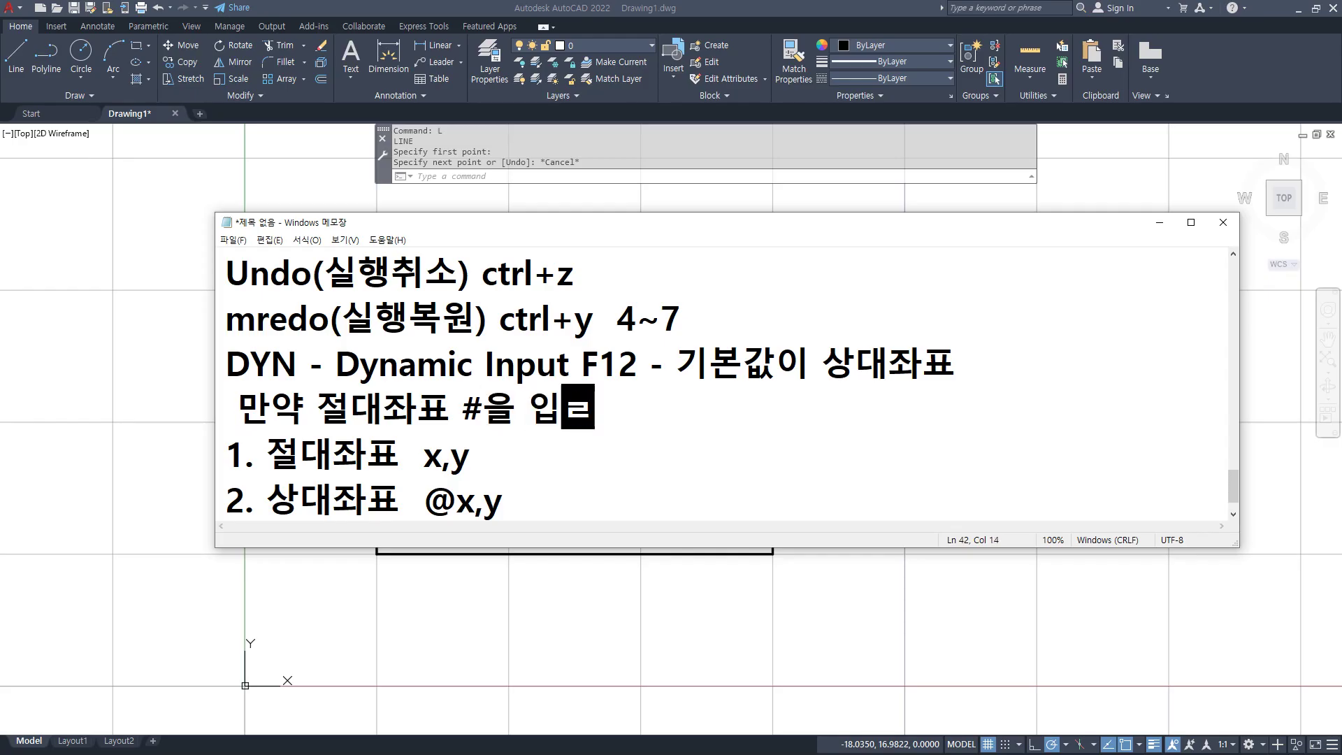
type("ㄹ대좌표가 됨")
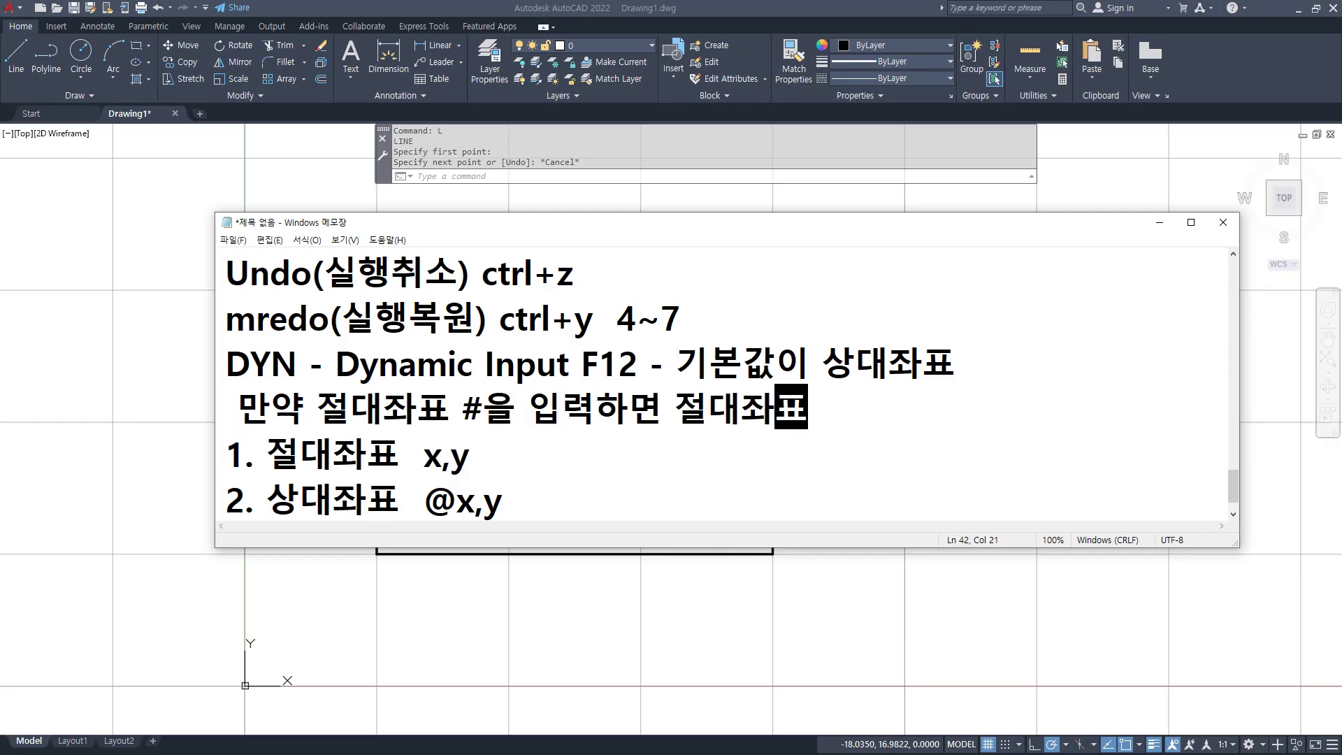
key("Hangul")
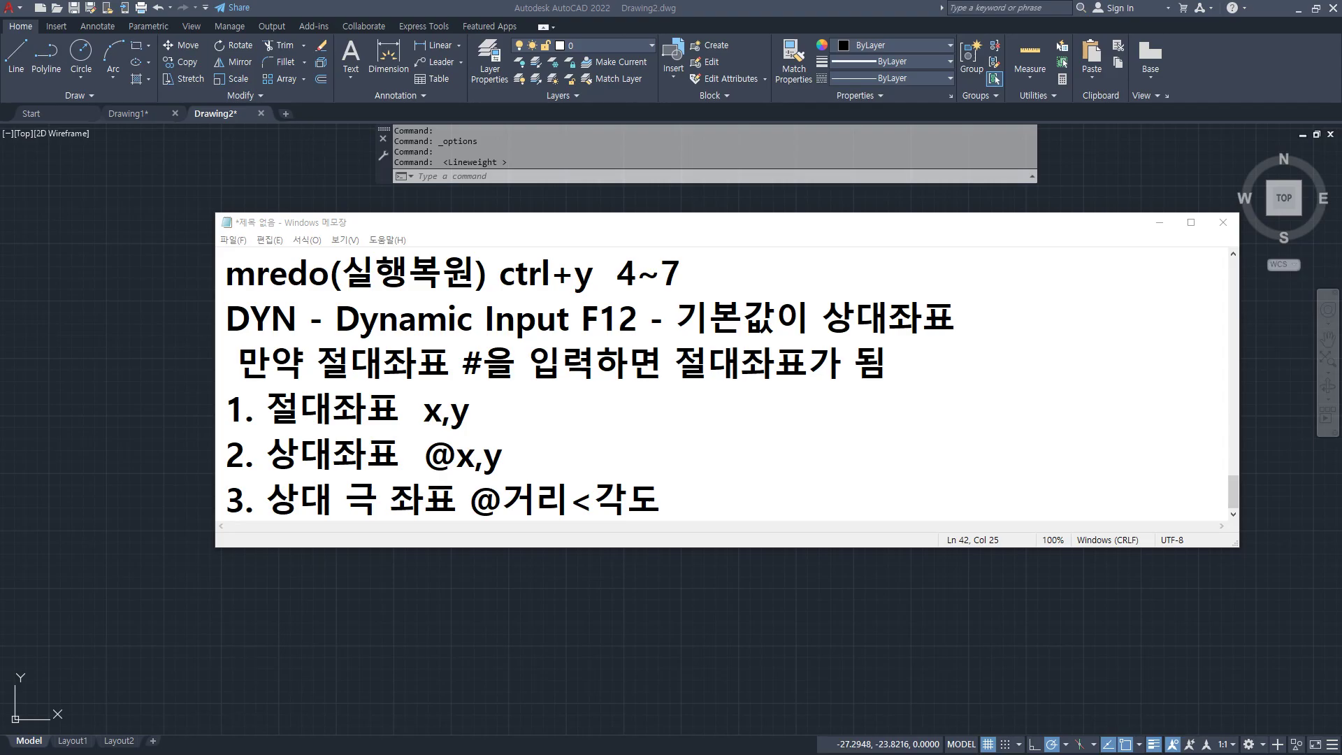
Append "현재 위치가 원점" after "@x,y" on the 상대좌표 line of the notes.
left_click(629, 469)
type("혅")
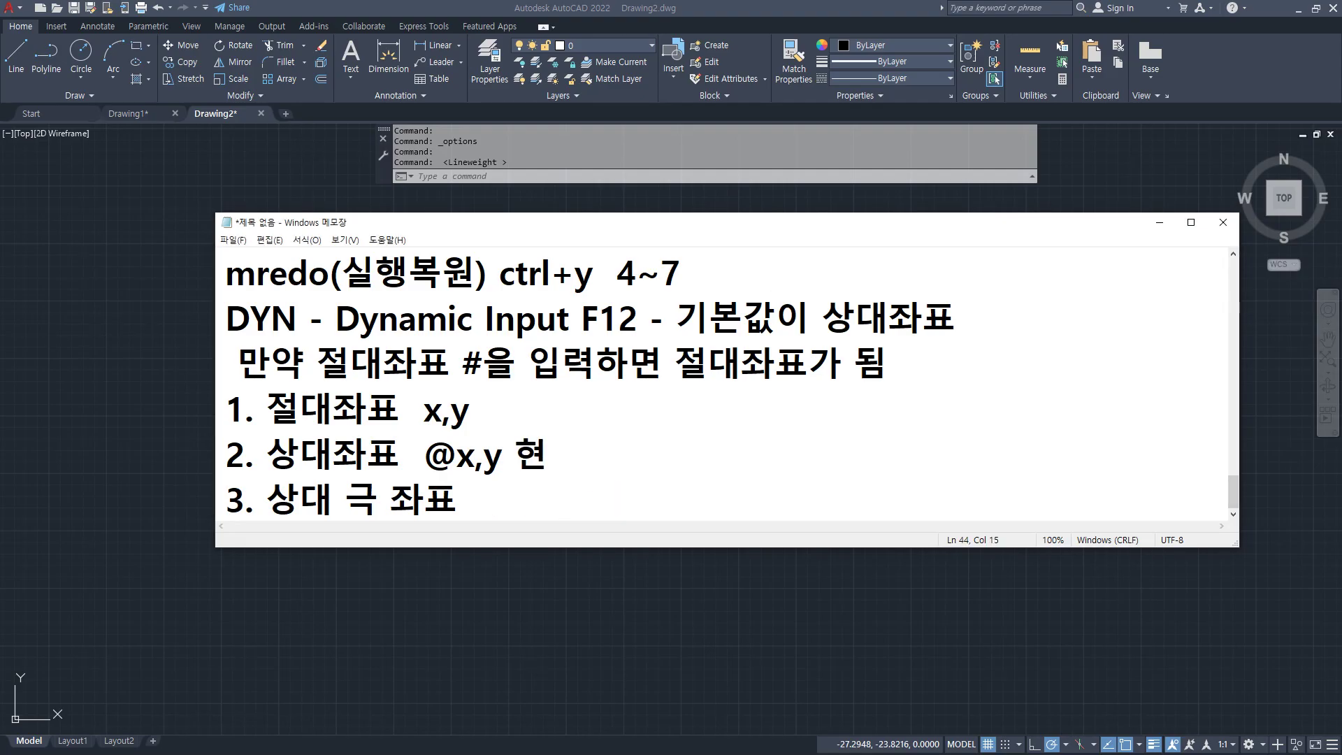
type("재 위치가 ")
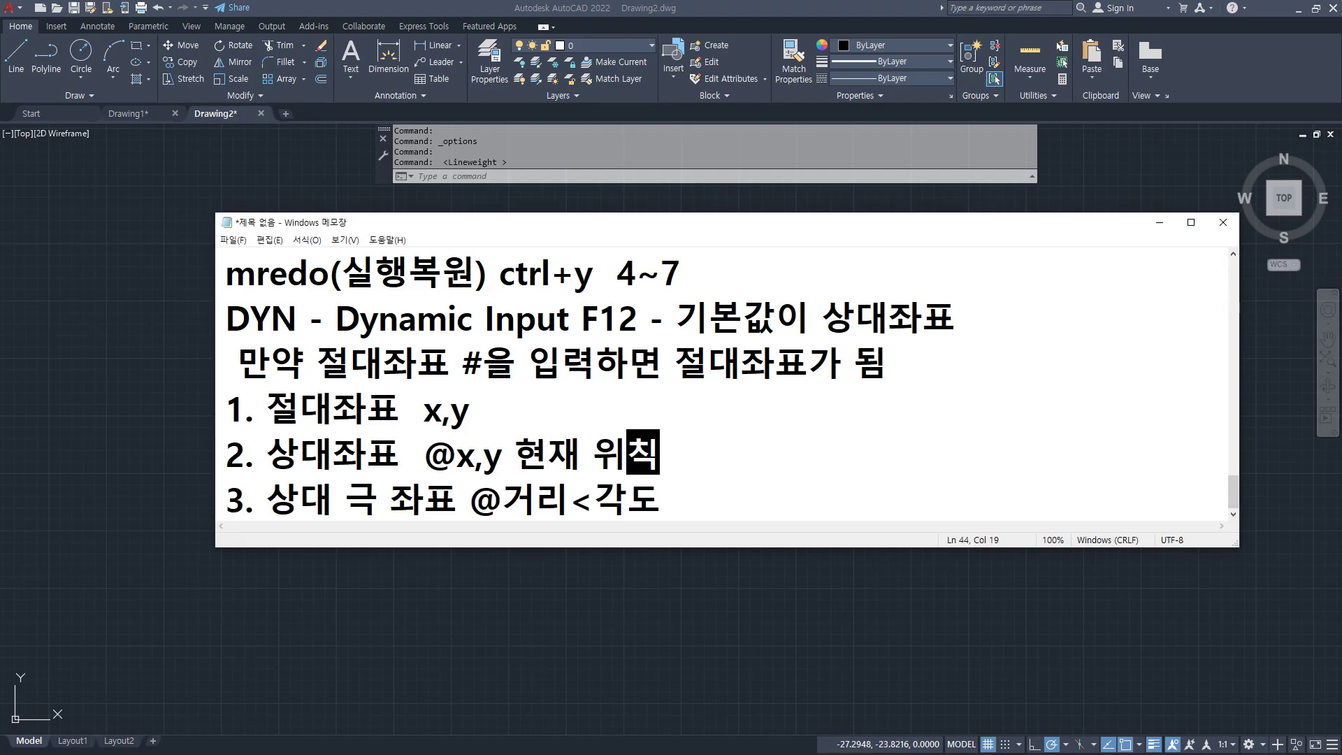
type("원점")
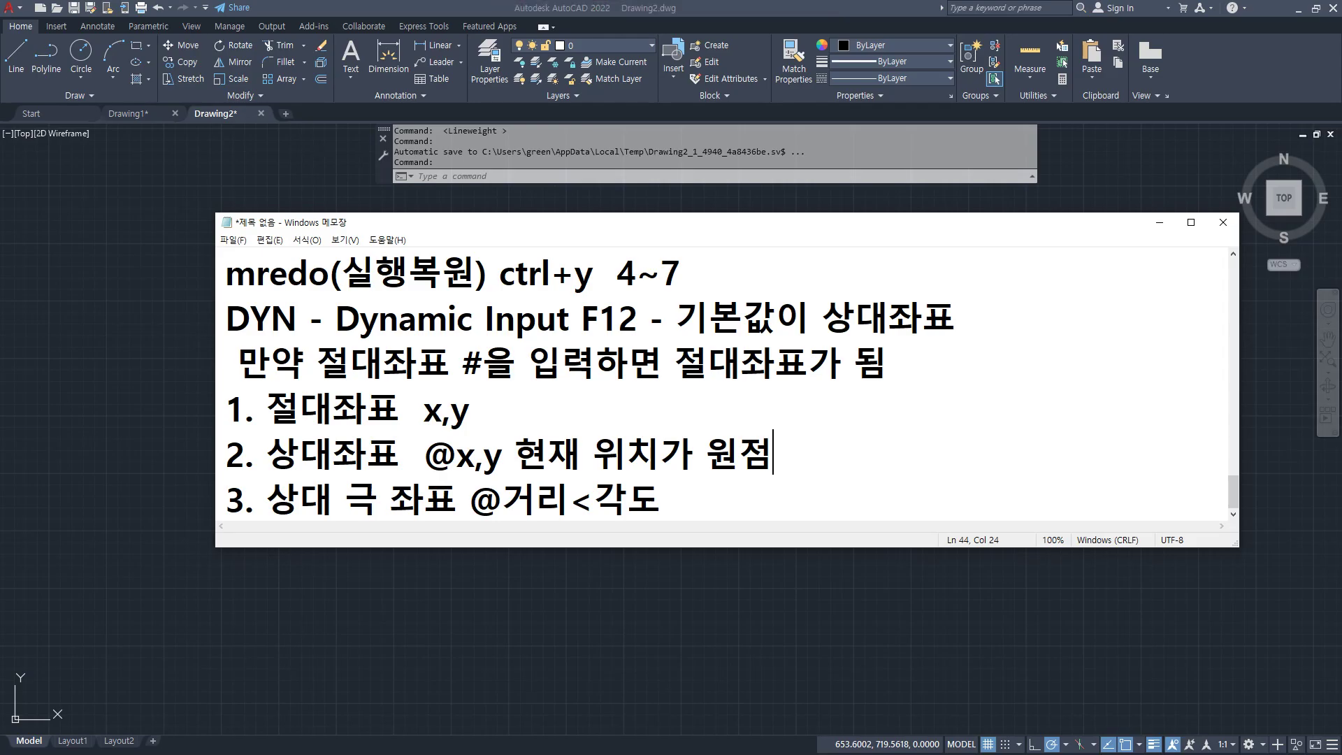
Switch to Chrome, open the "상대좌표 예제" post and enlarge its first example picture in a separate window.
key("alt+Tab")
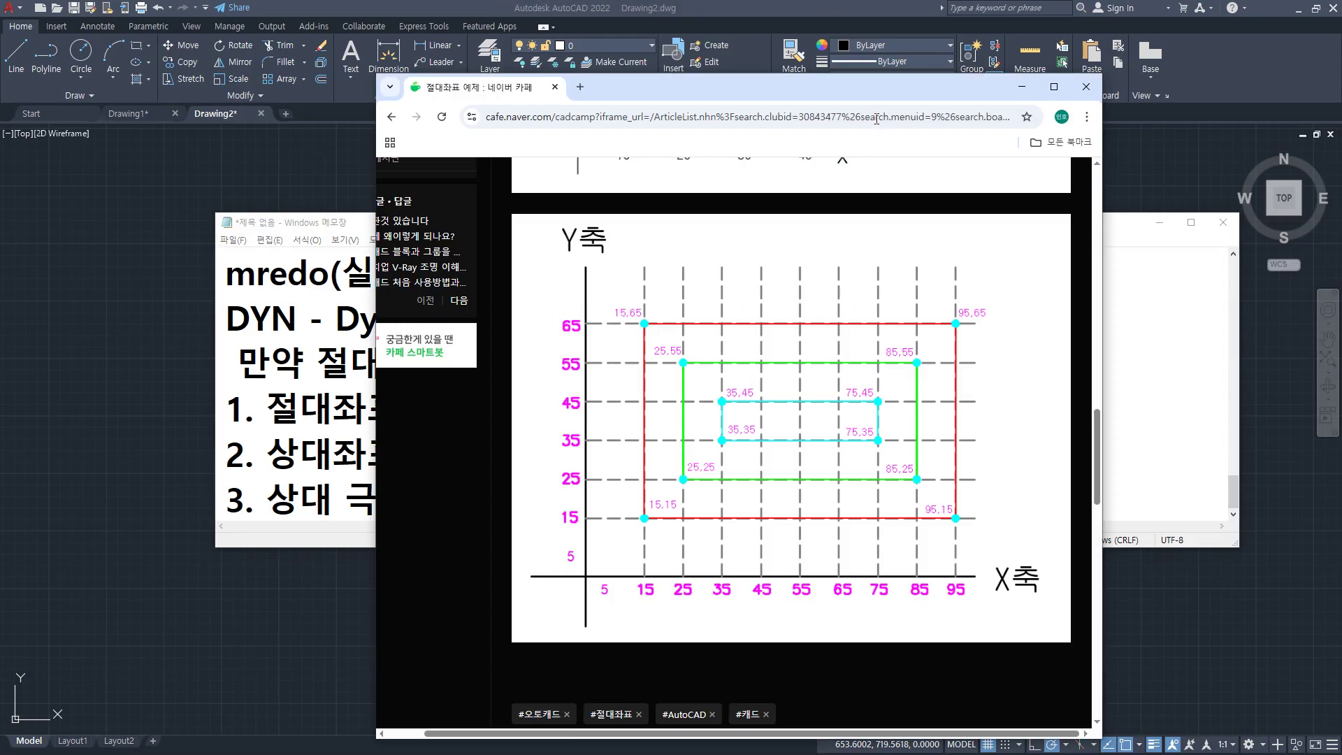
left_click(394, 118)
scroll(951, 542, "down", 7)
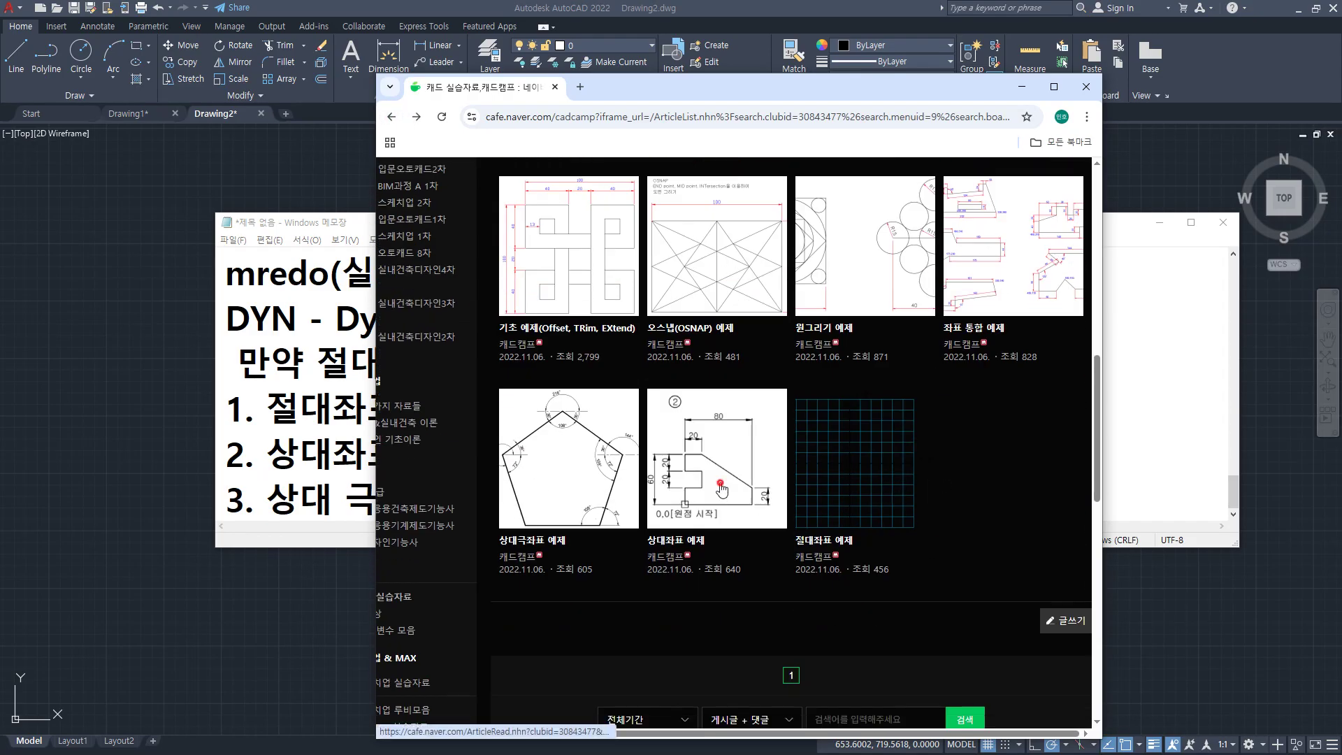
left_click(610, 472)
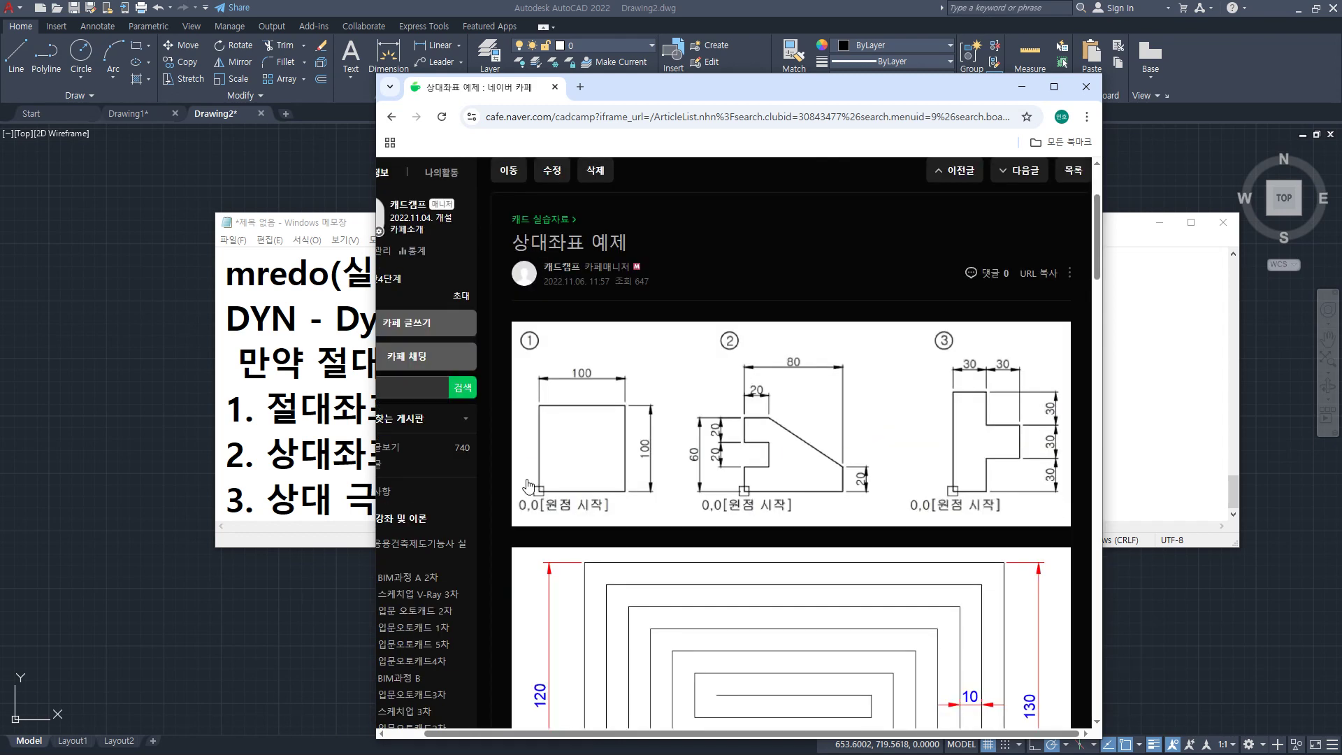
key("ctrl+2")
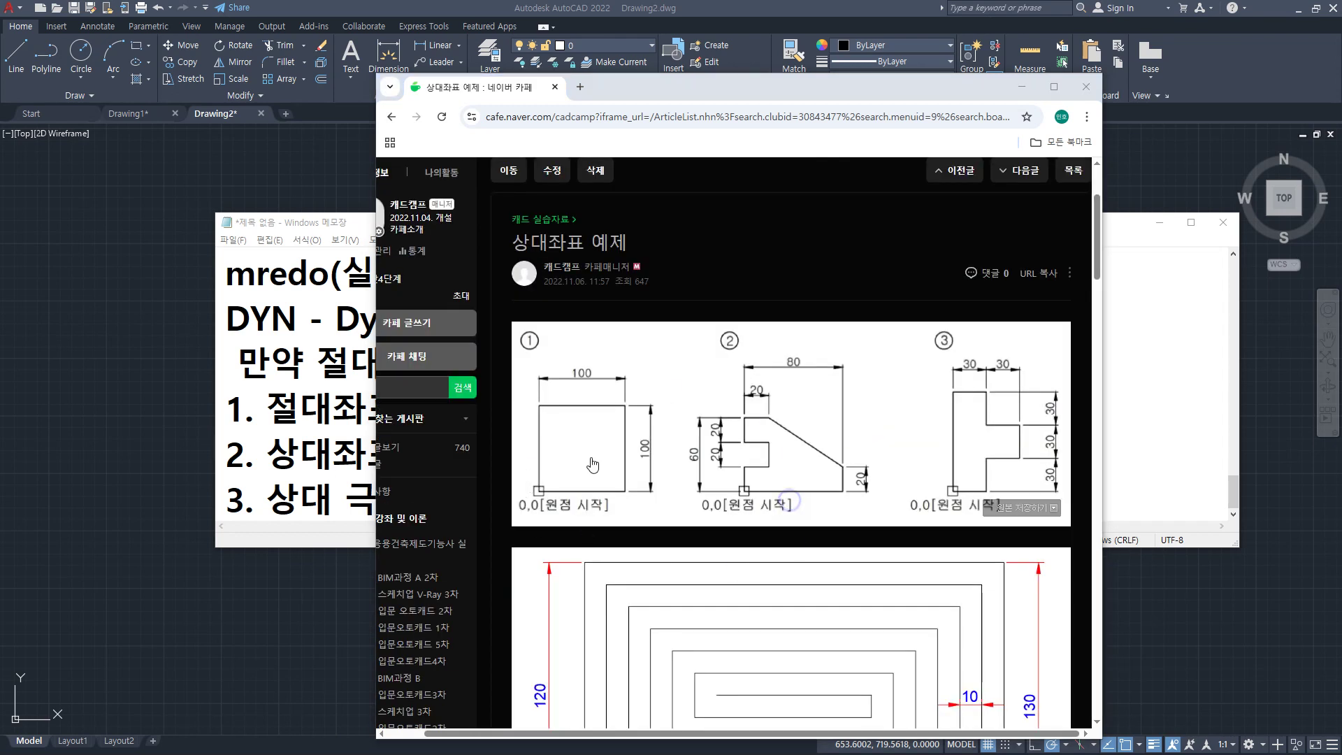
mouse_move(581, 530)
left_mouse_down()
mouse_move(572, 339)
mouse_move(636, 514)
mouse_move(575, 516)
left_mouse_up()
key("Escape")
left_click(580, 472)
left_click_drag(475, 215, 664, 160)
Examine the corner points of the 100 by 100 square in example 1, going around from the origin.
left_click(253, 483)
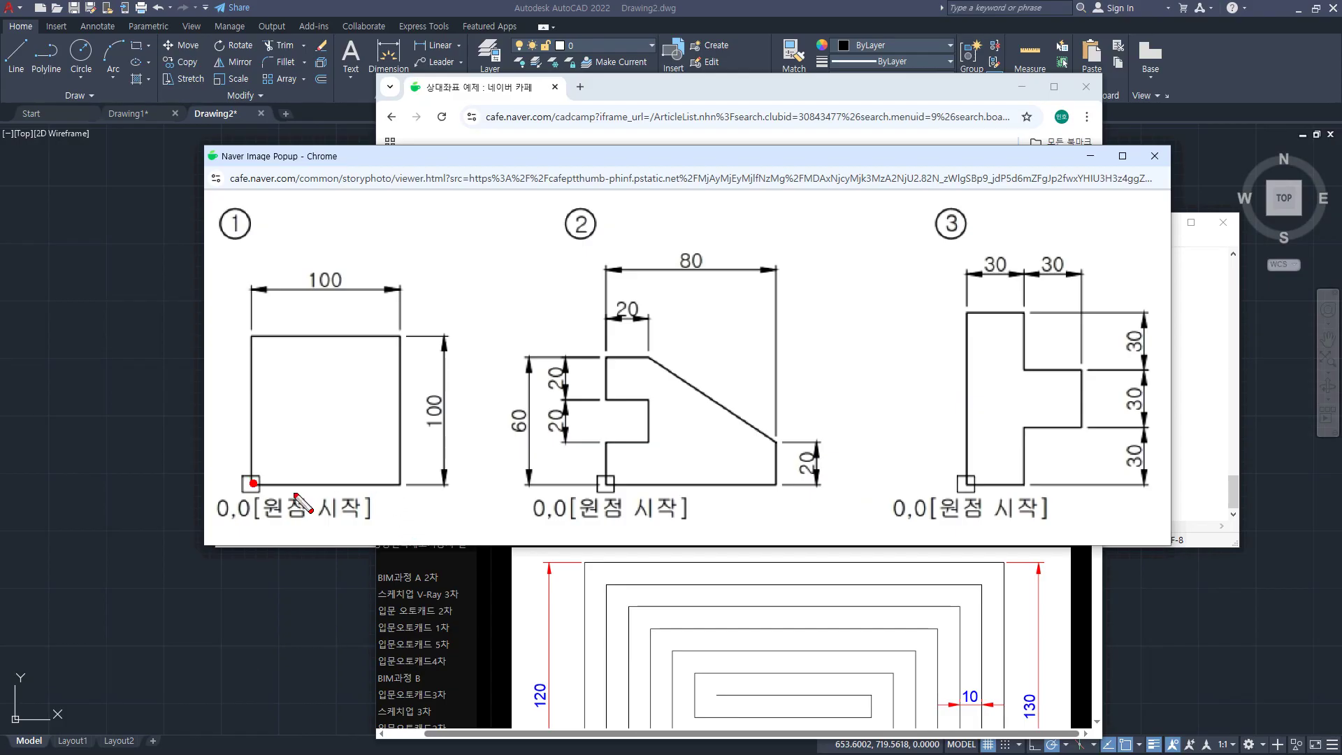
mouse_move(208, 484)
left_mouse_down()
mouse_move(295, 484)
mouse_move(253, 447)
left_mouse_up()
left_click_drag(252, 509, 252, 514)
left_click_drag(399, 481, 400, 484)
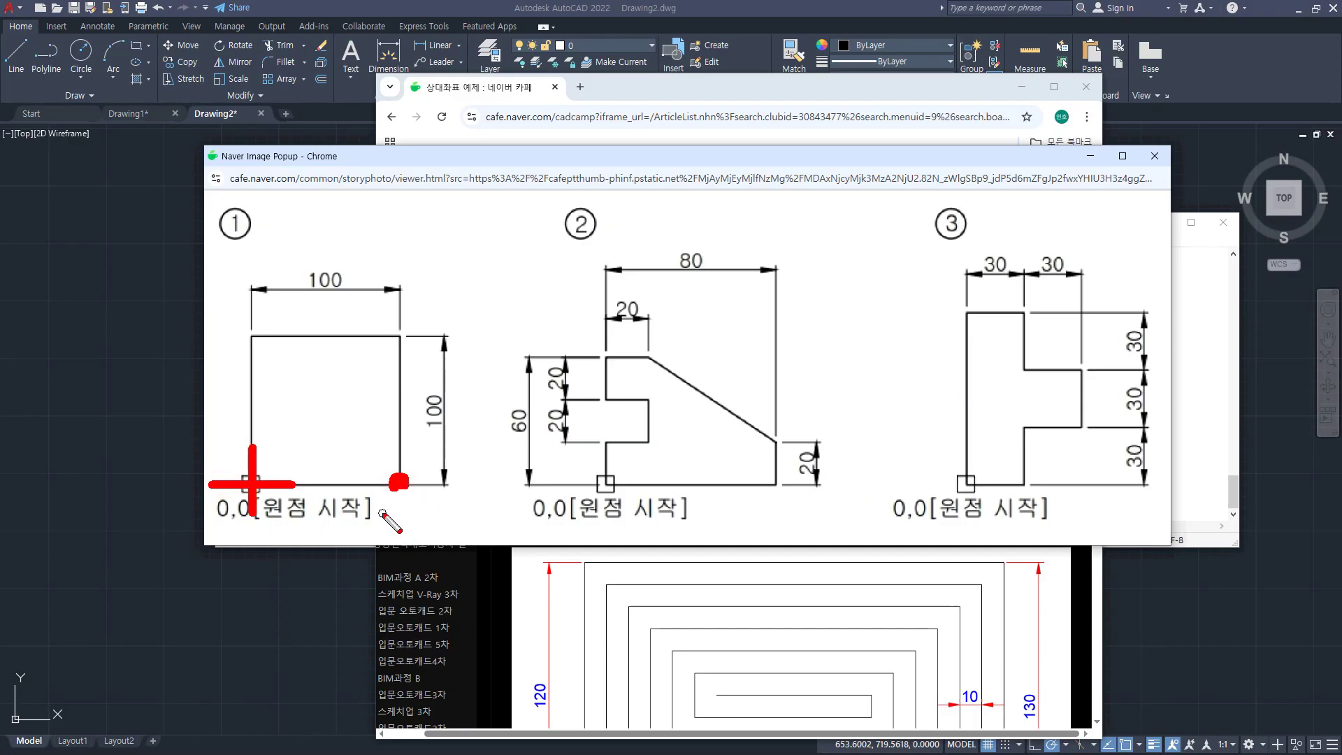
mouse_move(397, 475)
left_mouse_down()
mouse_move(448, 484)
mouse_move(401, 524)
left_mouse_up()
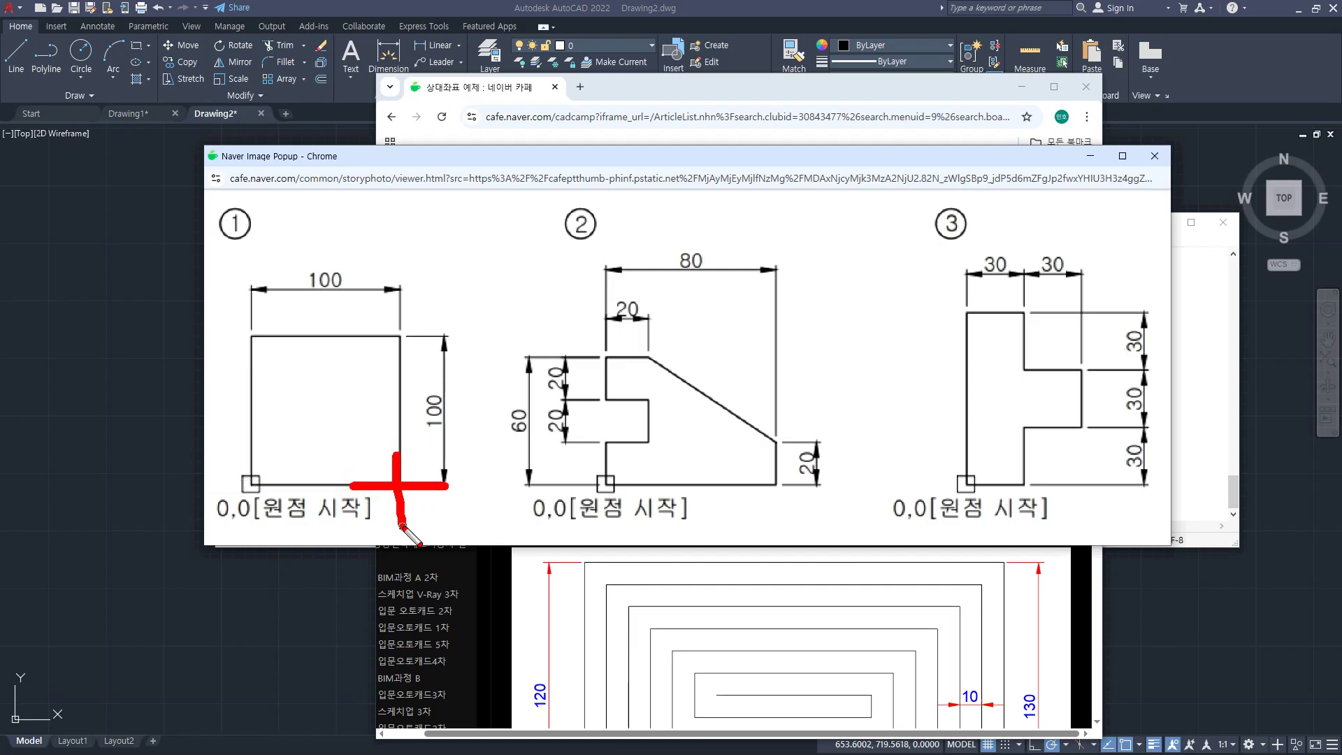
left_click_drag(397, 337, 397, 337)
left_click_drag(364, 337, 416, 330)
left_click_drag(394, 295, 395, 373)
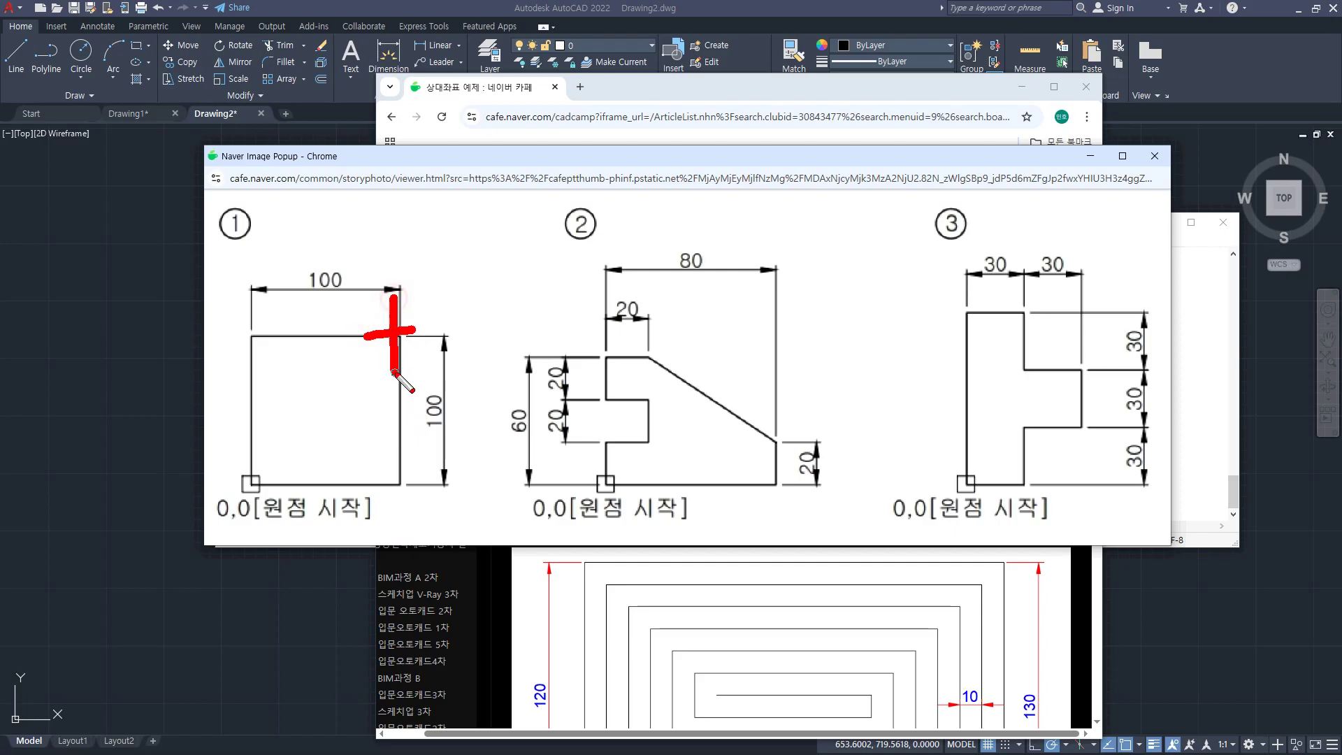
left_click(249, 336)
key("Escape")
Clear the example windows out of the way and return to Drawing2 in AutoCAD with the origin in view.
left_click(927, 216)
left_click(875, 94)
left_click_drag(876, 94, 0, 93)
left_click(144, 567)
scroll(393, 527, "down", 5)
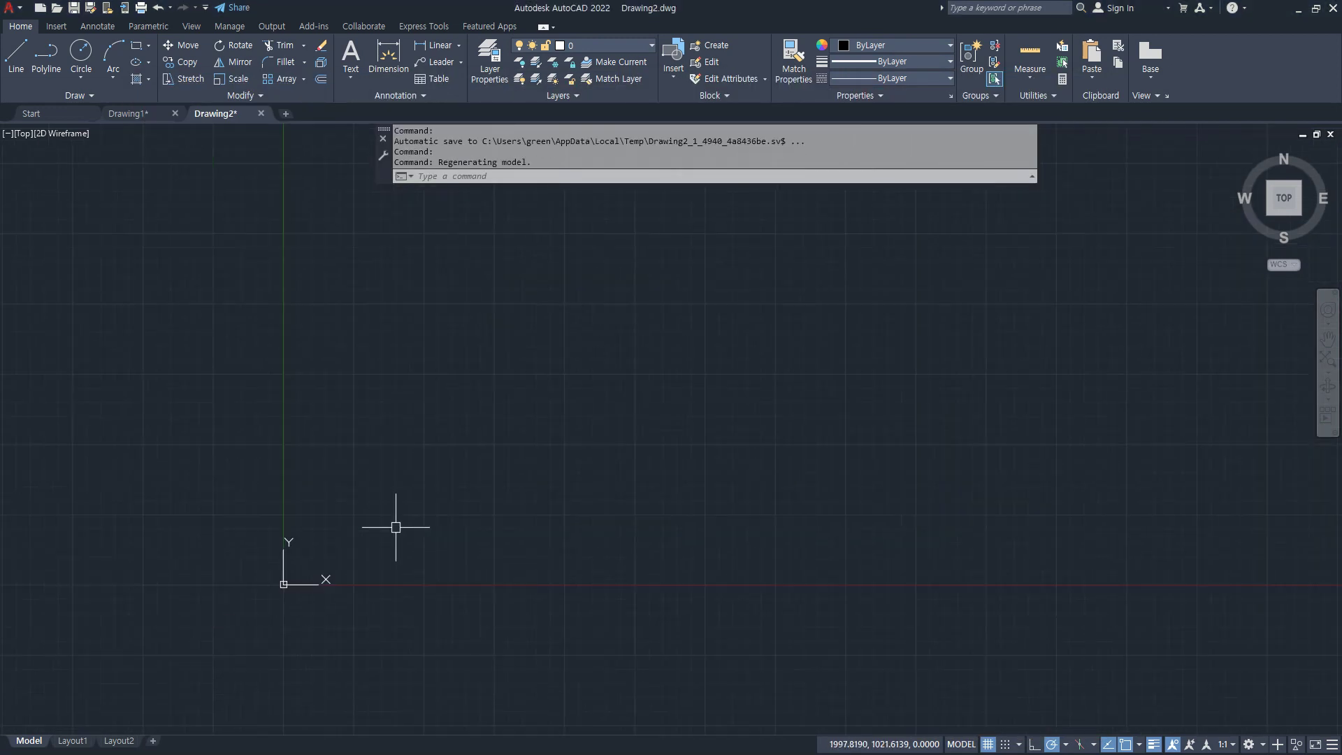
scroll(260, 531, "up", 6)
scroll(218, 489, "down", 7)
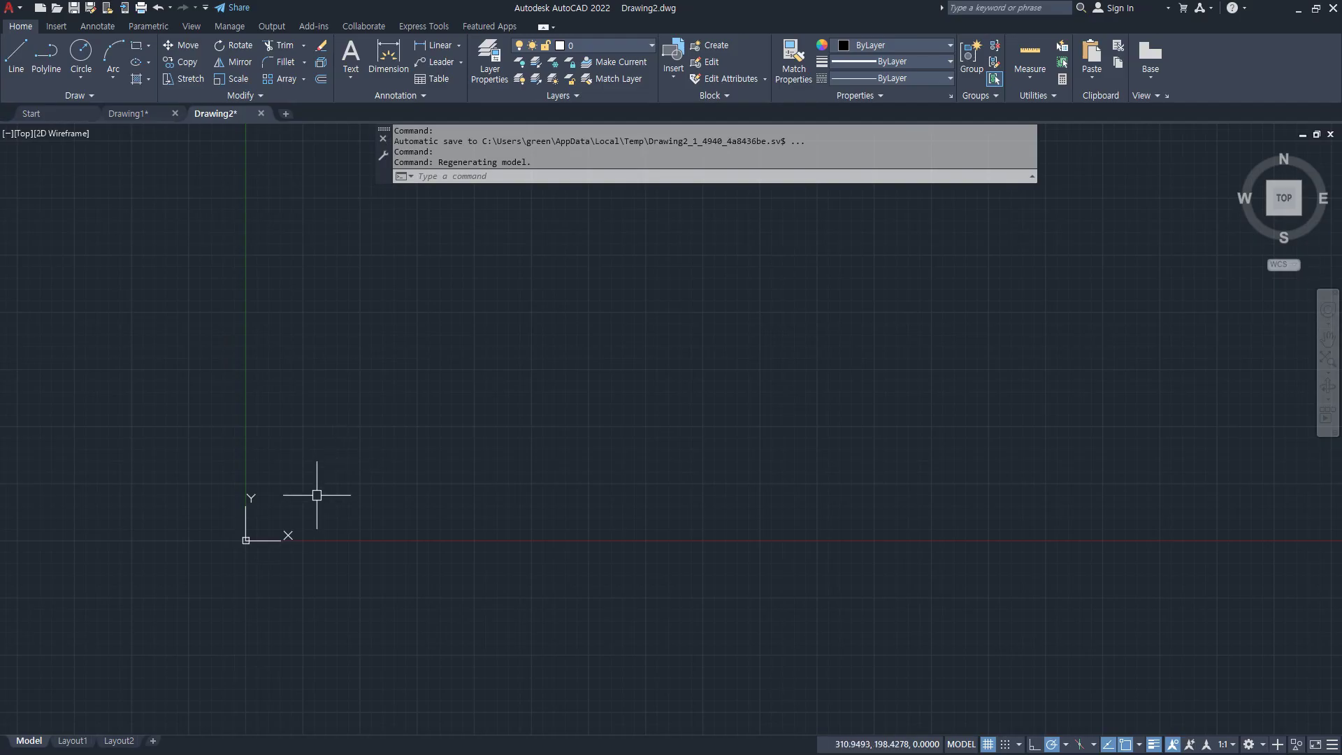
type("l")
key("Return")
middle_click_drag(365, 368, 559, 180)
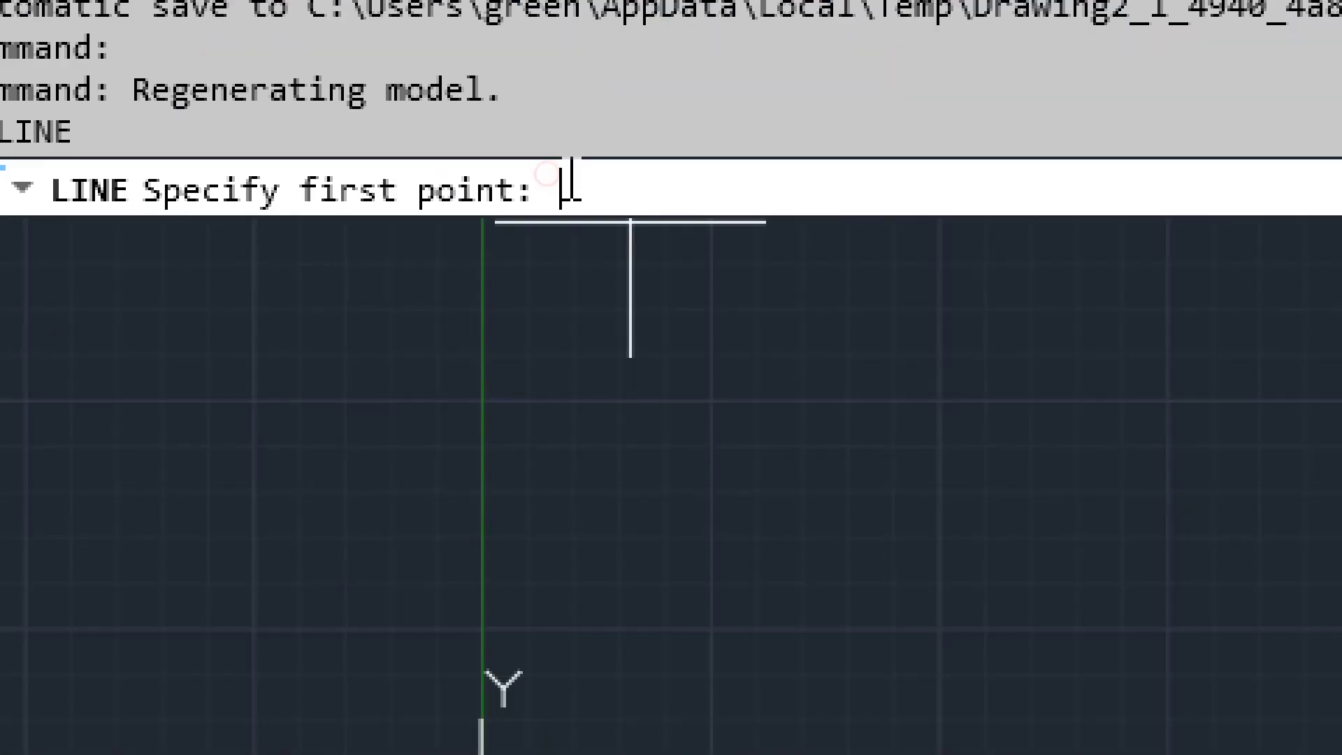
middle_click_drag(542, 278, 536, 245)
middle_click_drag(523, 465, 519, 451)
type("0,0")
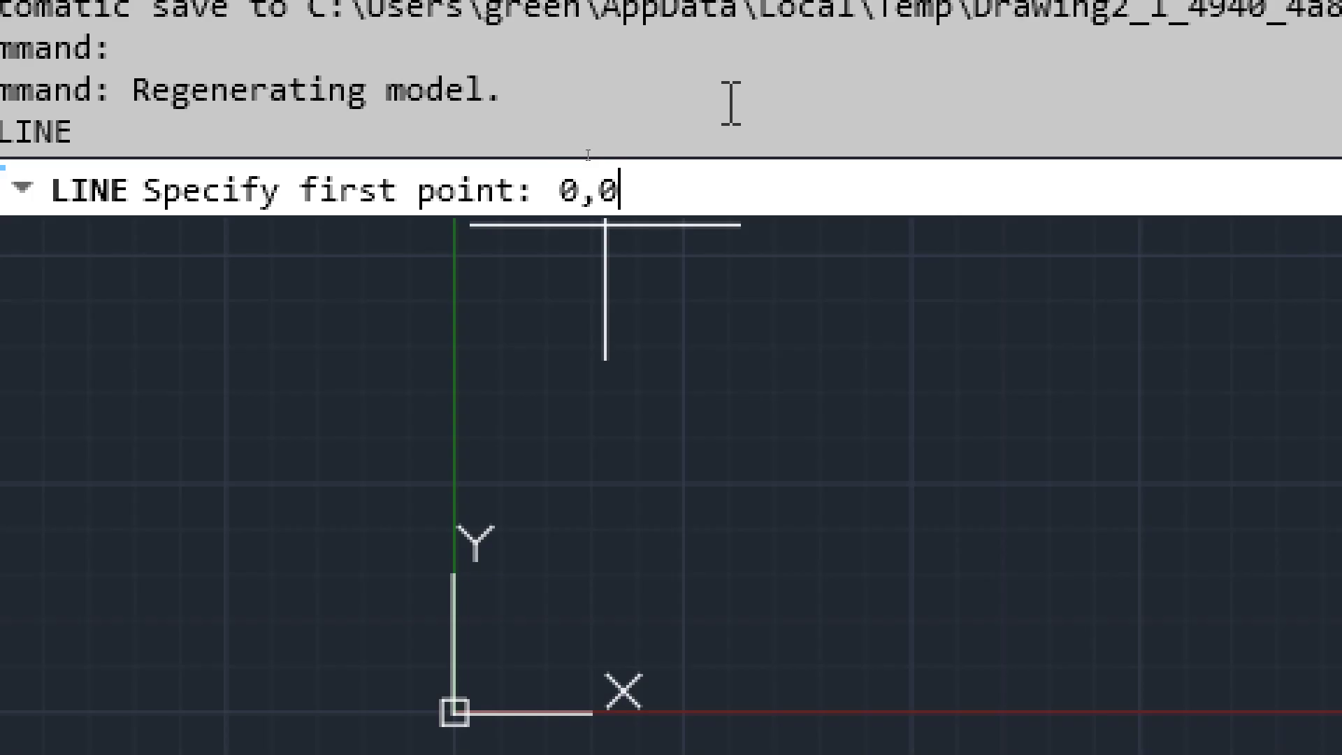
key("Return")
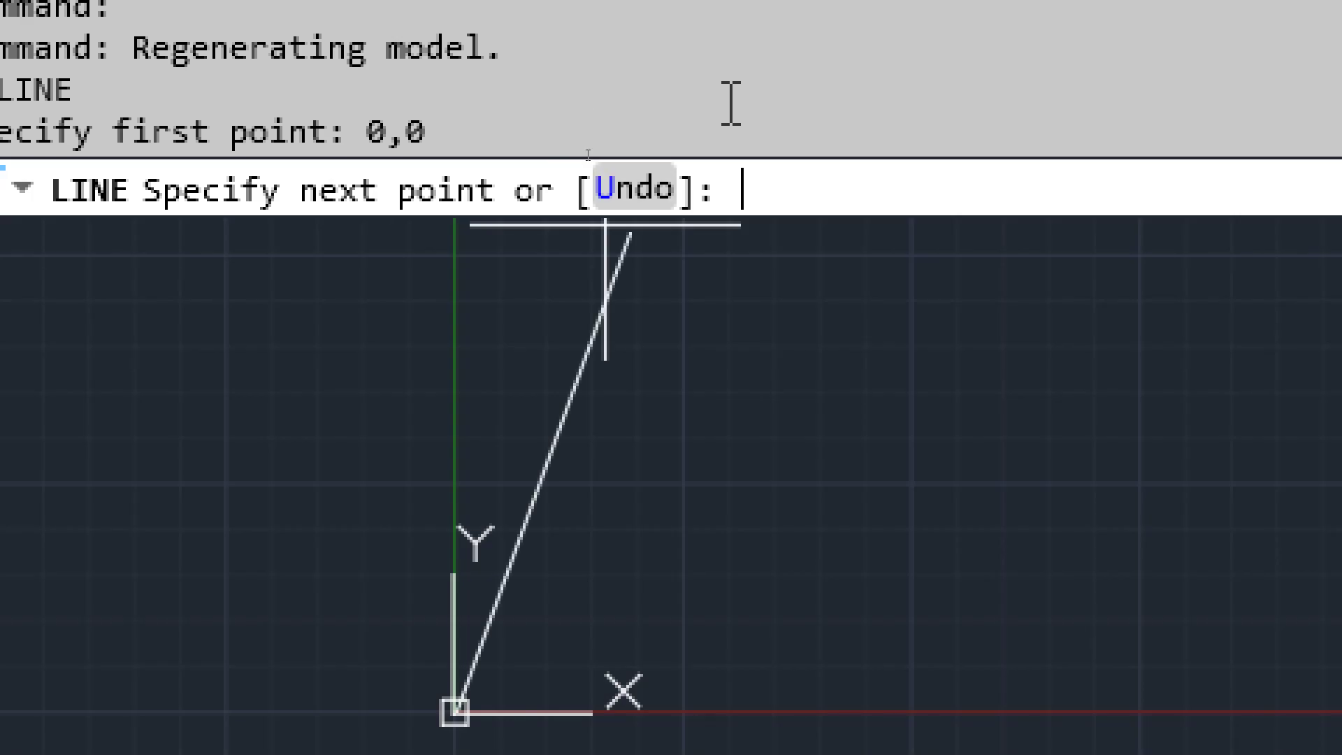
type("@")
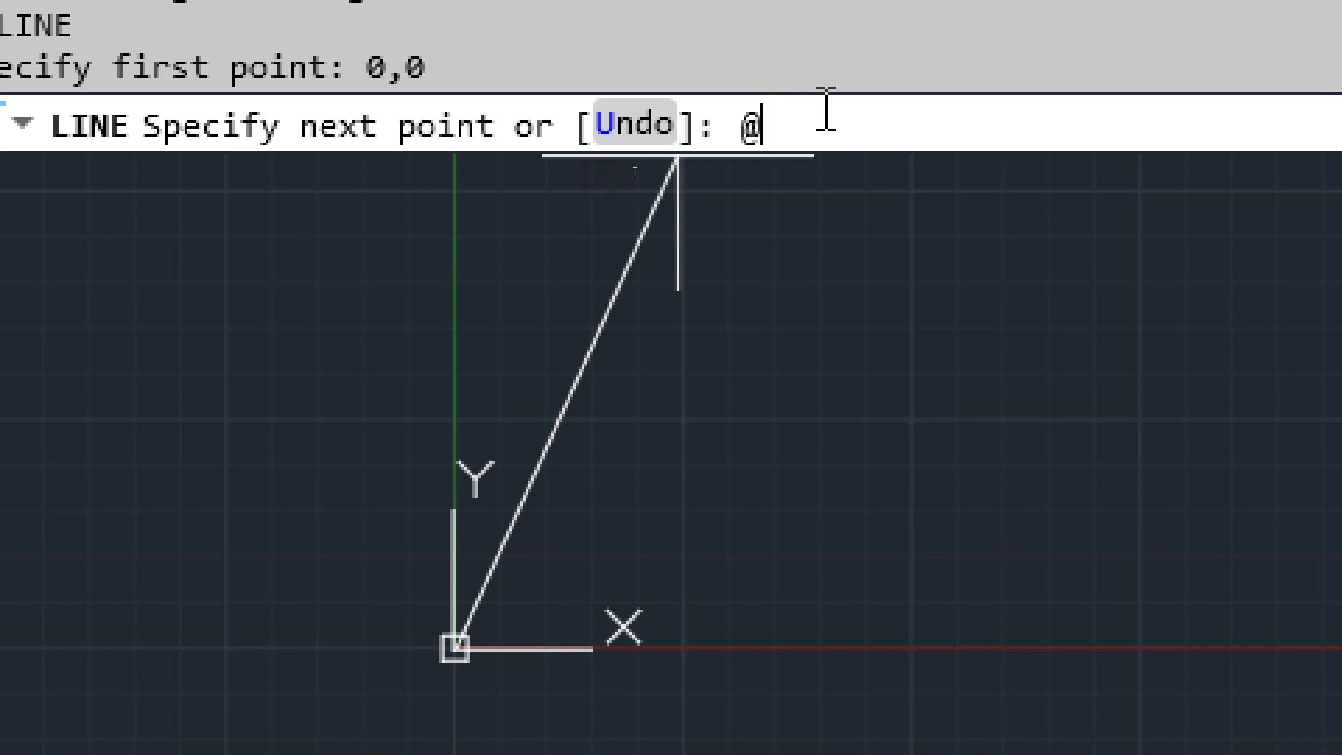
type("100")
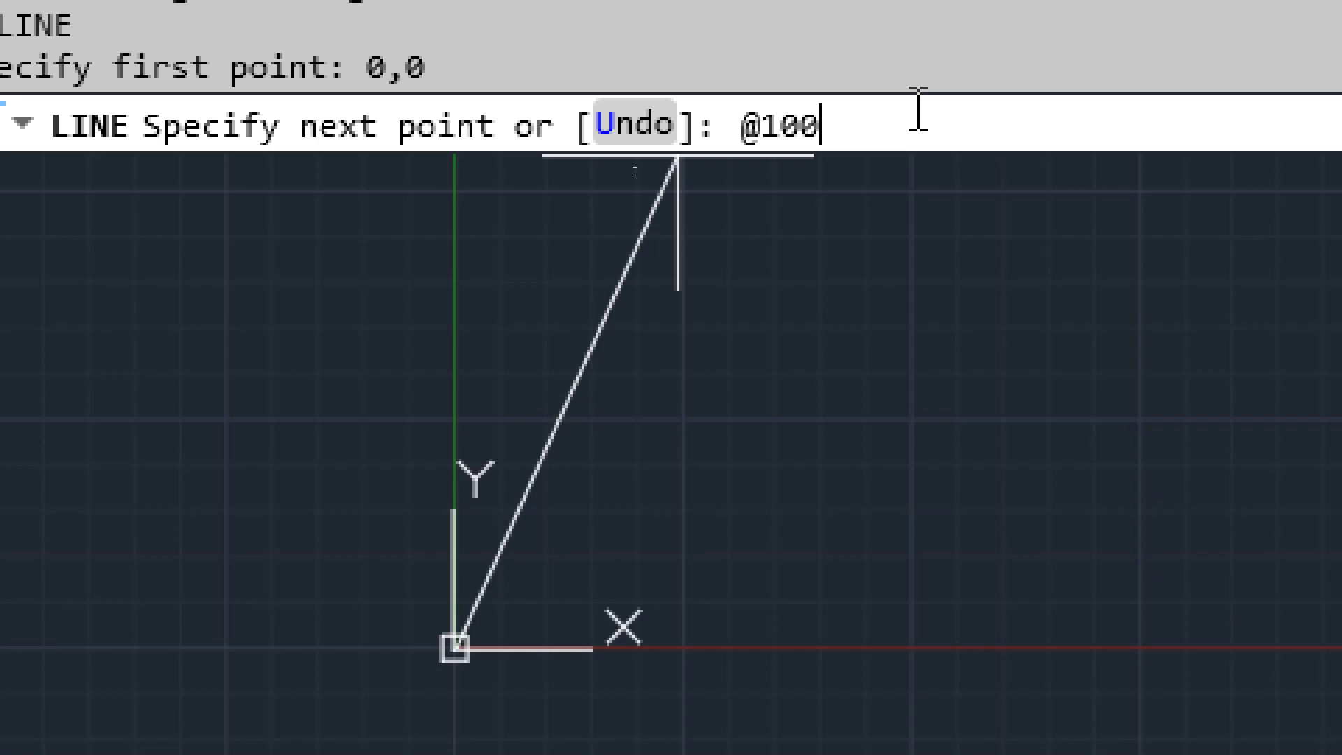
type(",0")
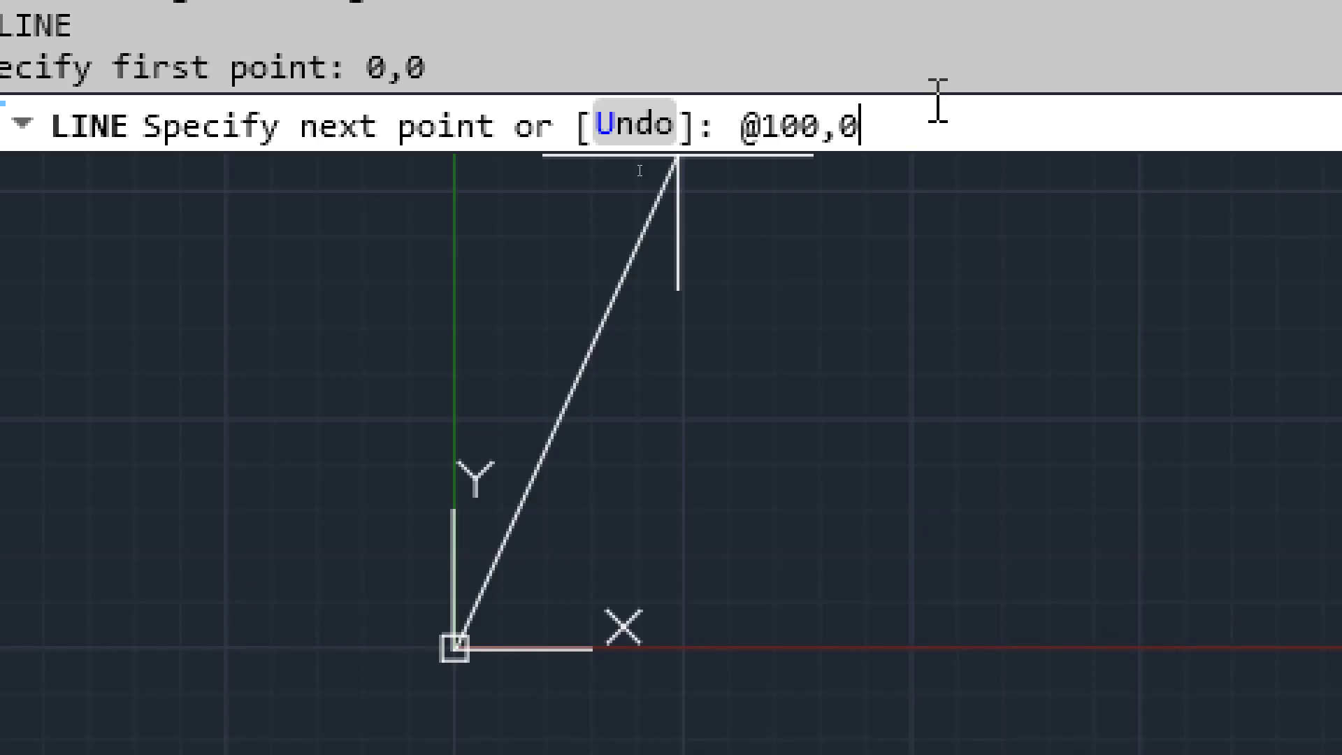
key("Return")
Continue the line upward with the relative point @0,100 for the square's right edge.
scroll(580, 638, "up", 4)
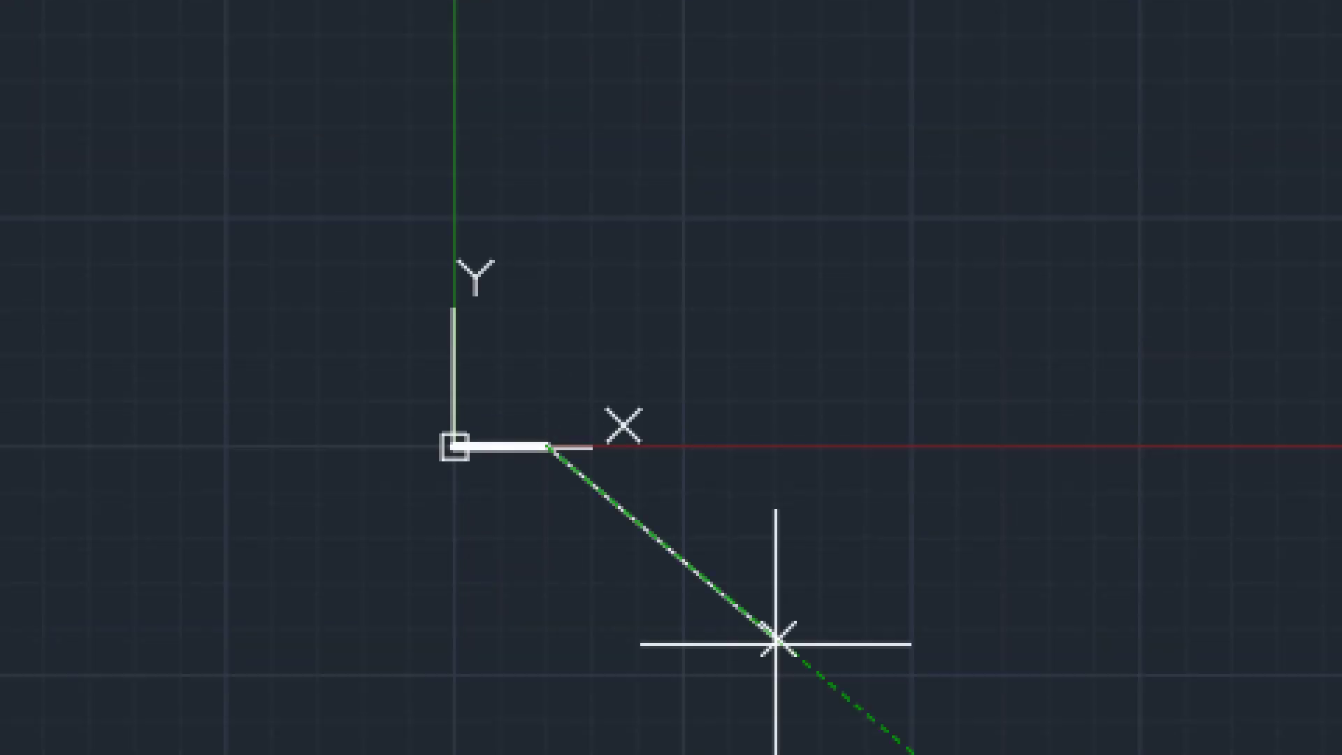
scroll(580, 434, "up", 4)
middle_click_drag(168, 455, 681, 384)
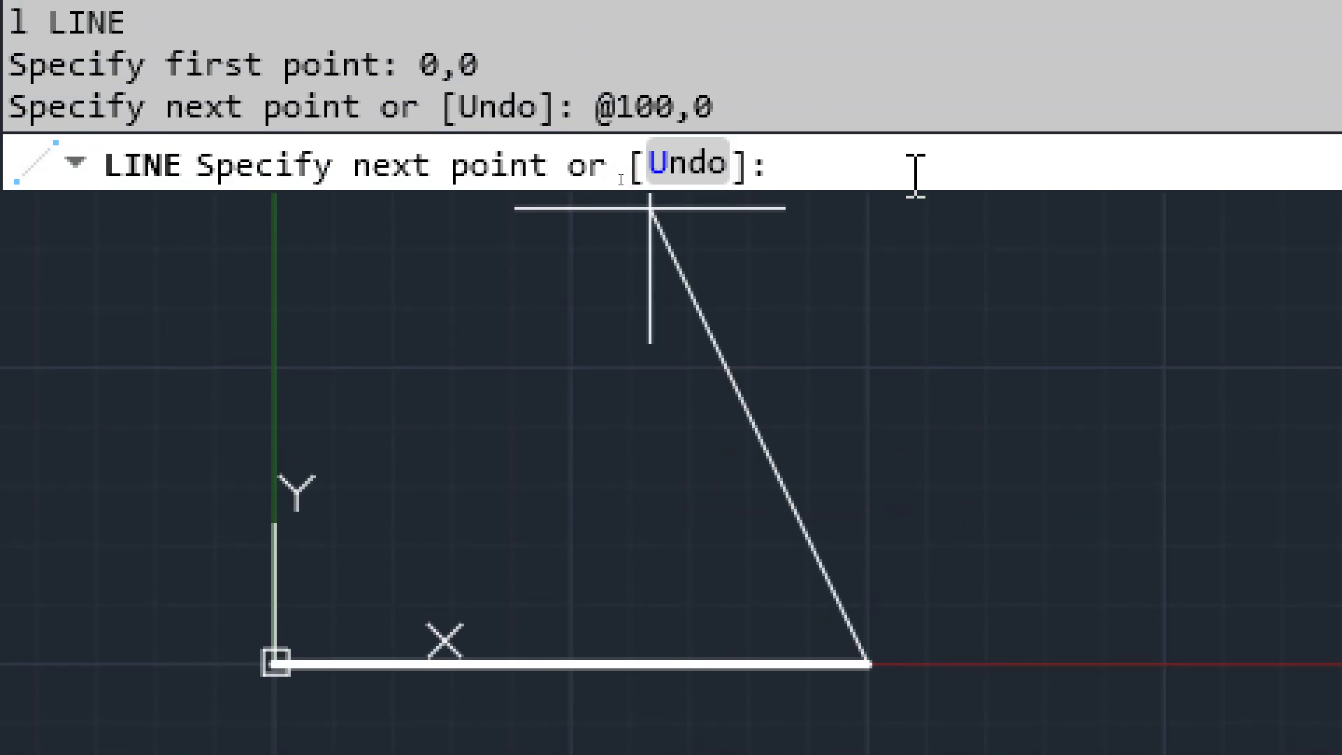
type("@")
mouse_move(878, 654)
left_mouse_down()
mouse_move(879, 678)
mouse_move(894, 651)
mouse_move(889, 377)
left_mouse_up()
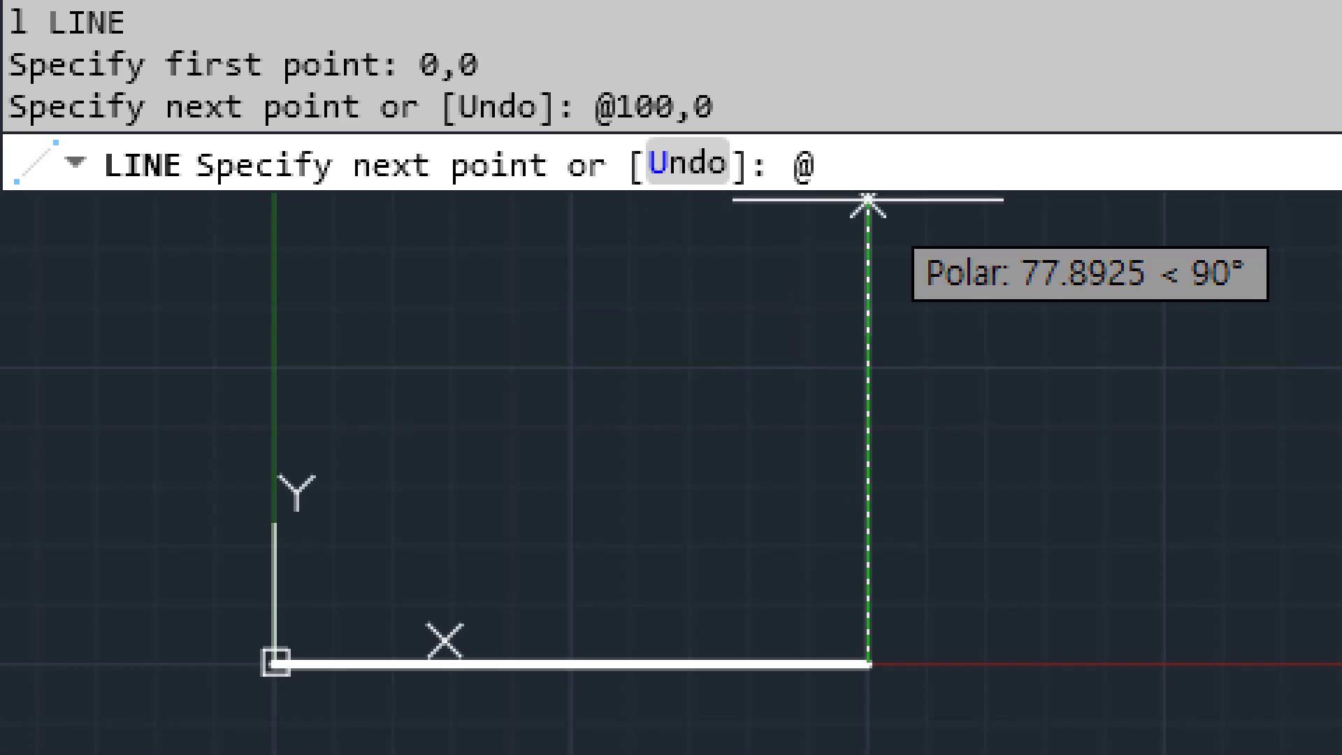
type("0,100")
key("Return")
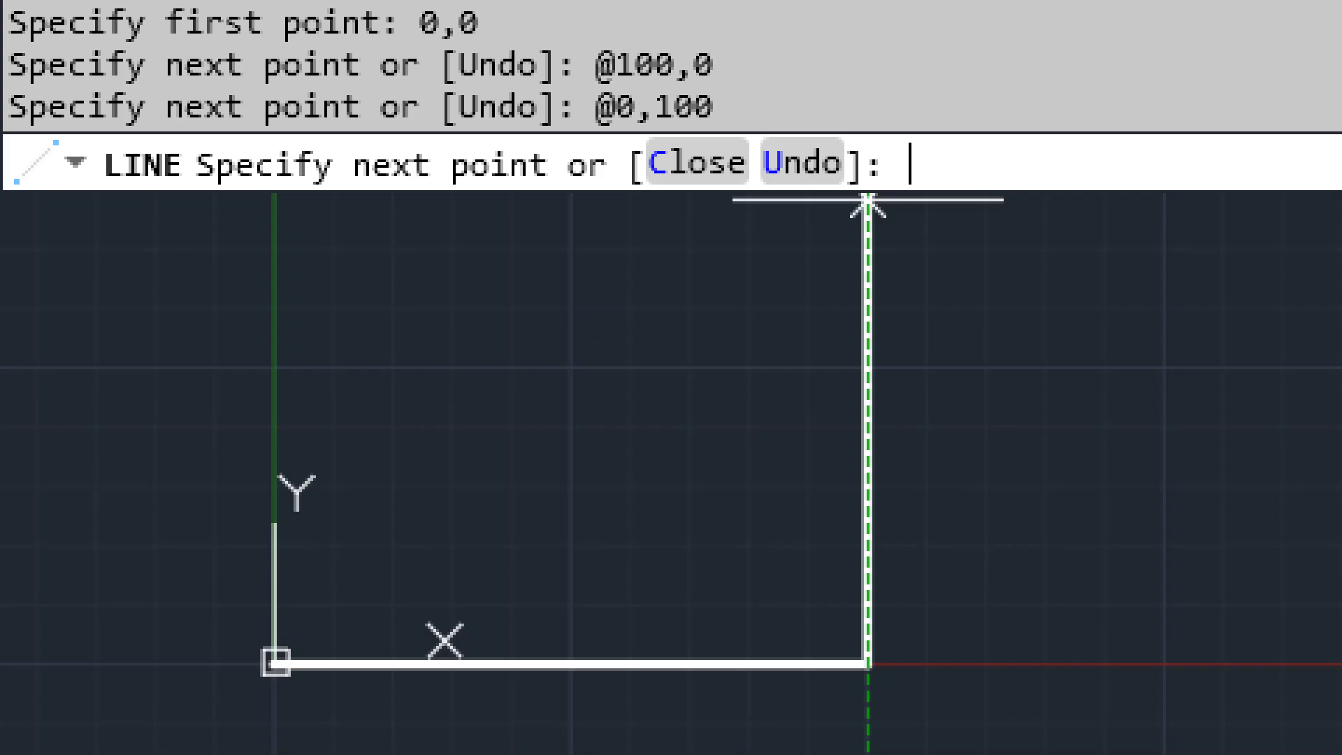
Draw the square's top edge toward the Y axis with the relative point @-100,0.
mouse_move(393, 409)
middle_mouse_down()
mouse_move(387, 636)
mouse_move(416, 601)
middle_mouse_up()
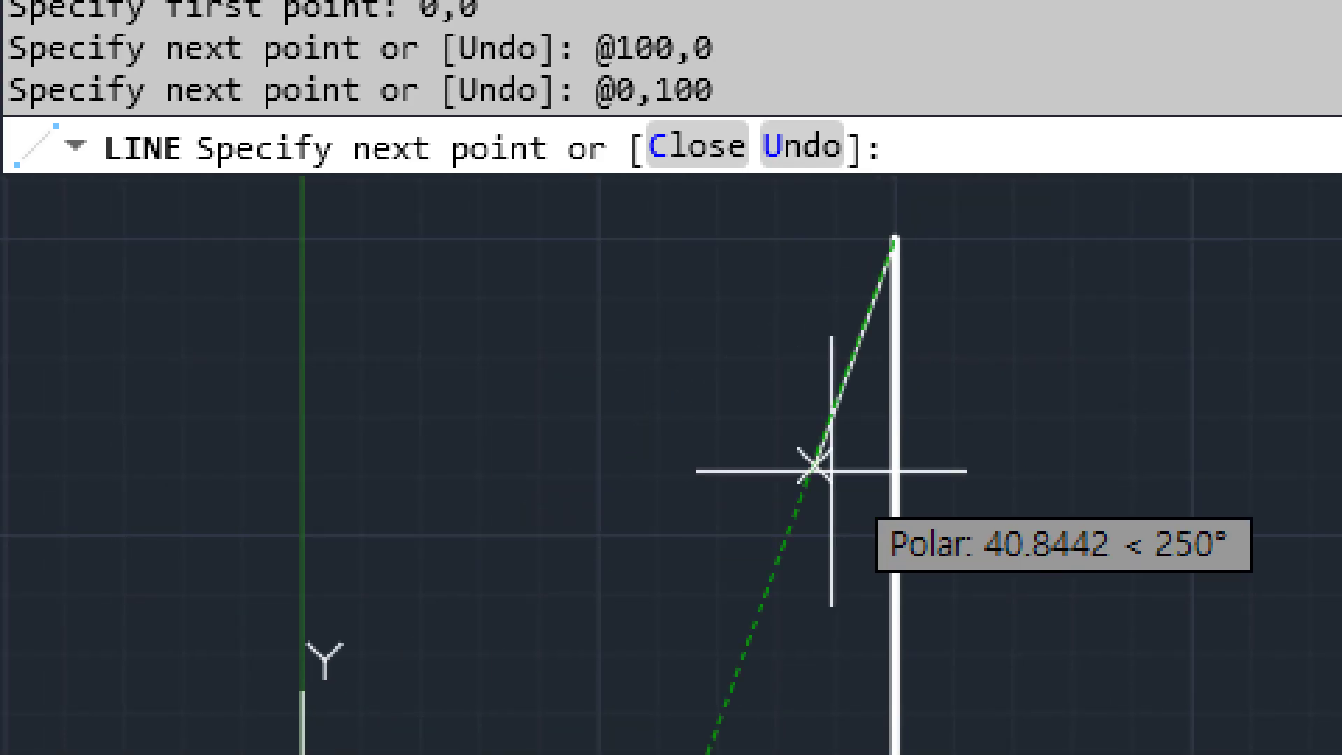
type("@")
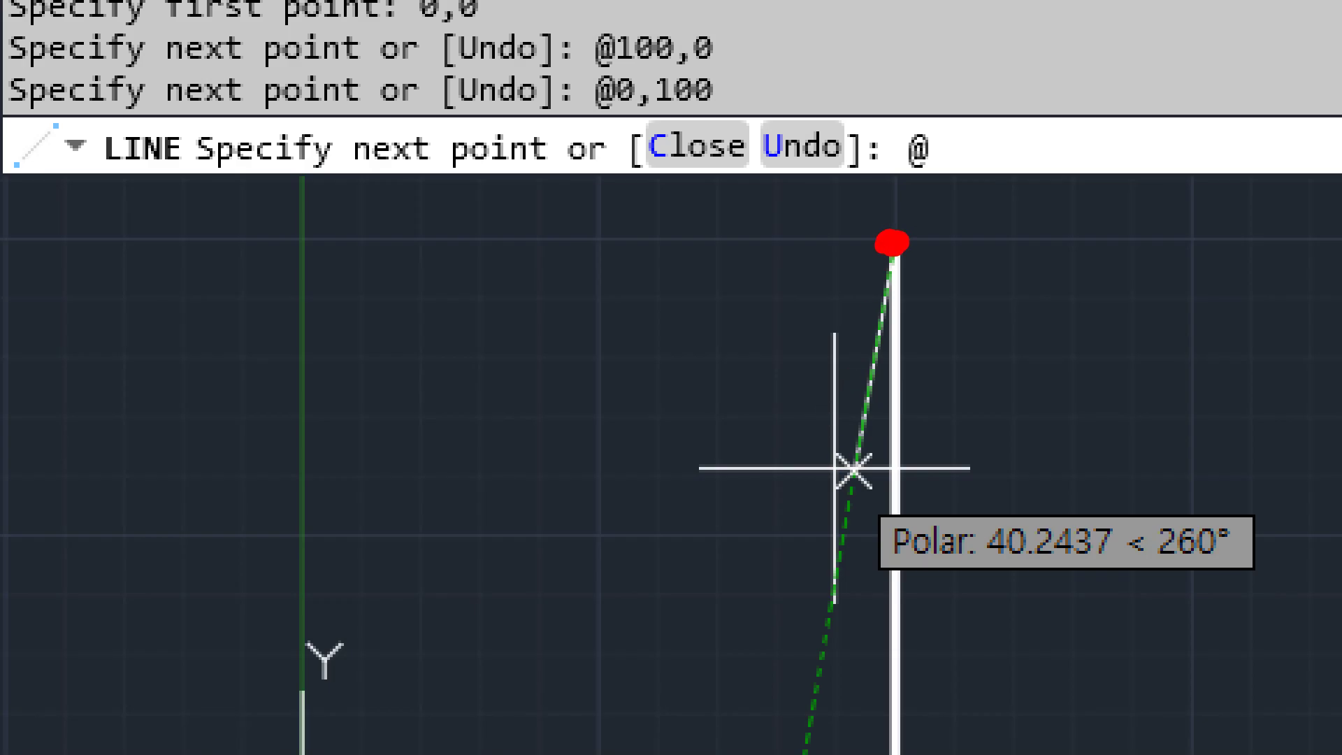
mouse_move(892, 243)
left_mouse_down()
mouse_move(990, 238)
mouse_move(998, 262)
left_mouse_up()
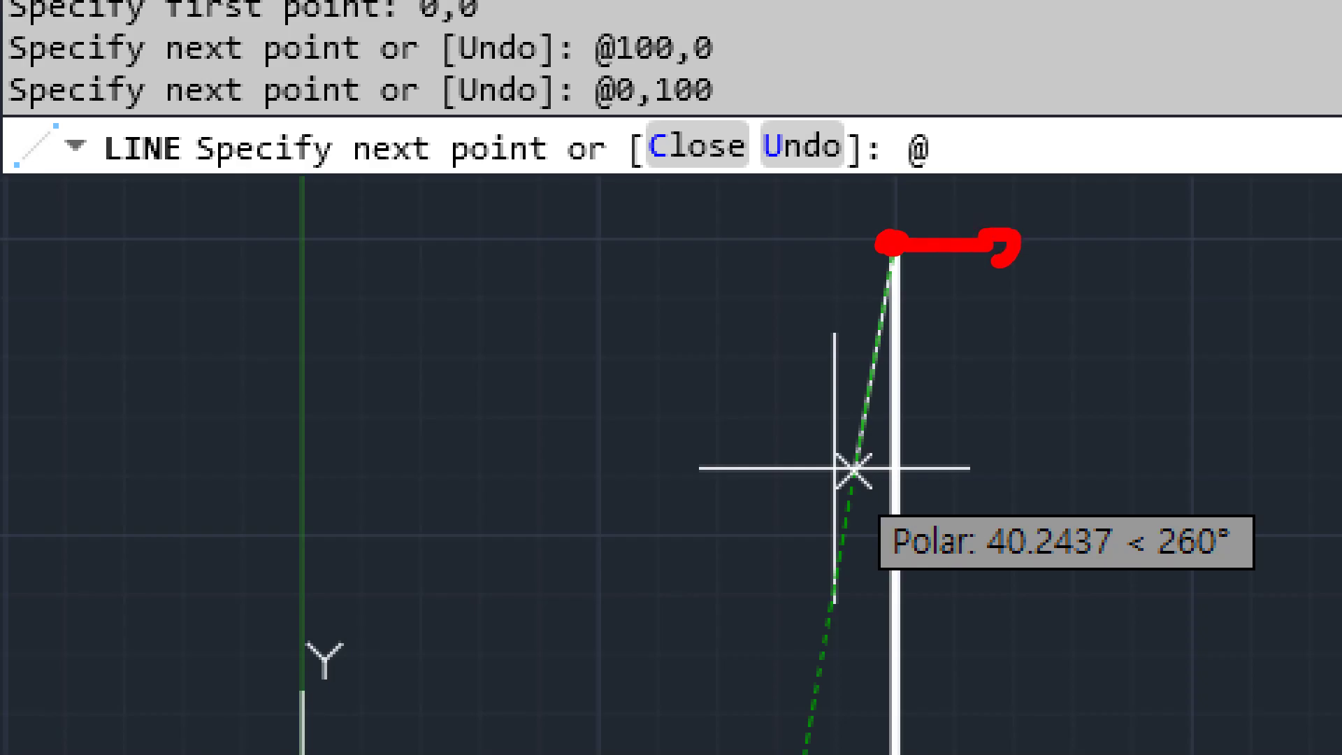
mouse_move(880, 203)
left_mouse_down()
mouse_move(898, 243)
mouse_move(831, 238)
mouse_move(787, 215)
mouse_move(786, 258)
left_mouse_up()
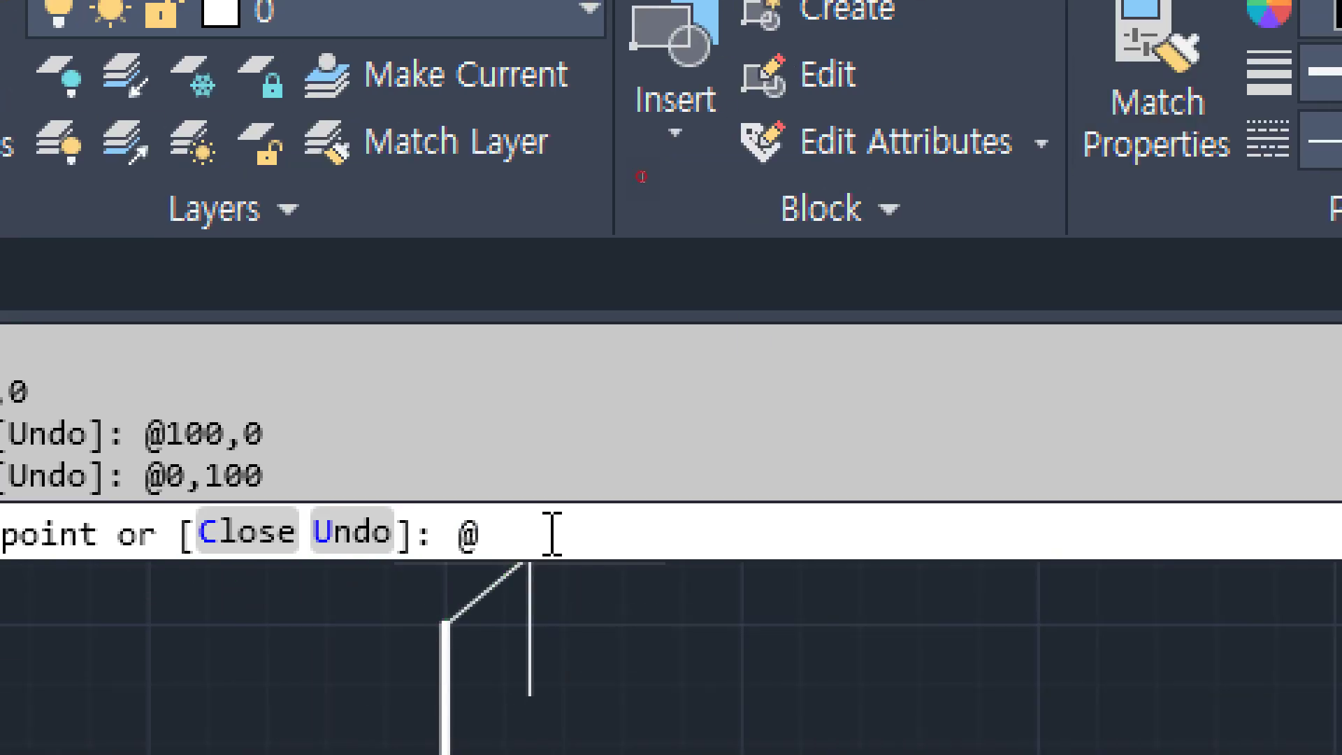
type("100")
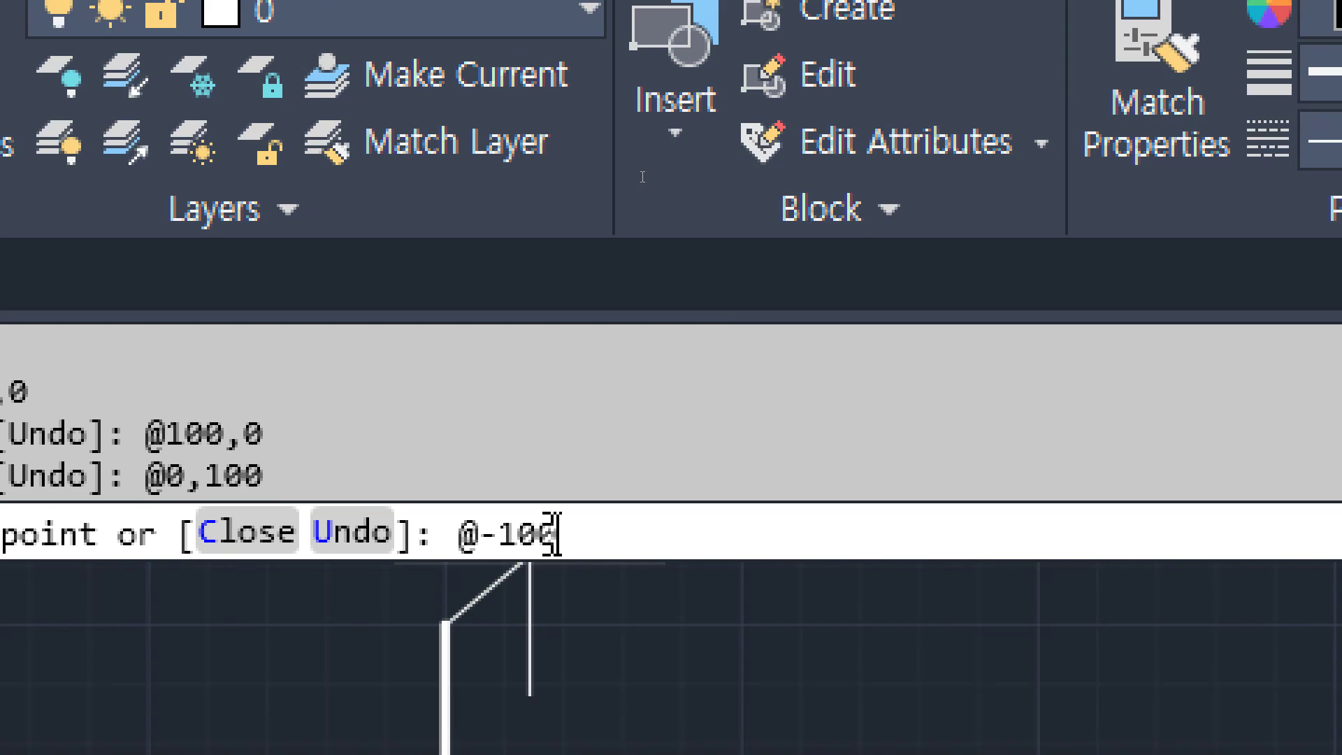
type(",0")
key("Return")
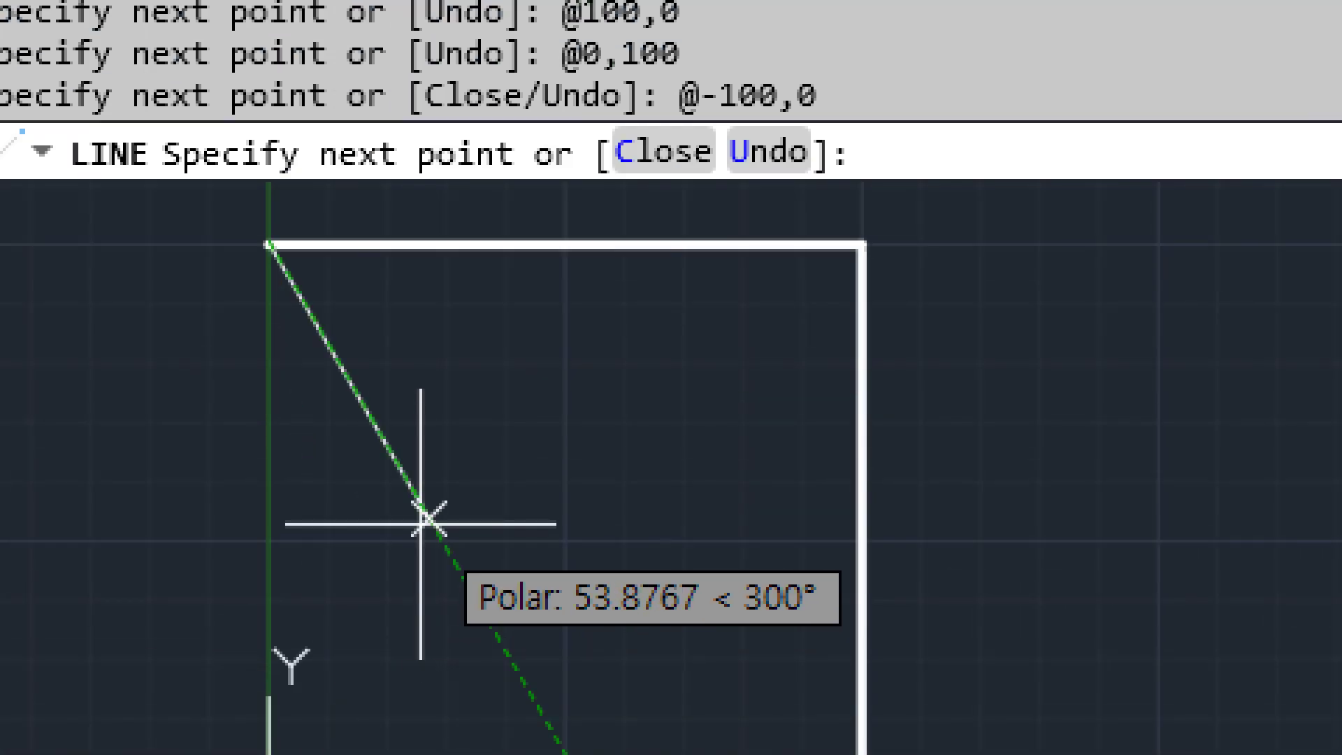
Close the square with its left edge at the relative point @0,-100 and finish the line.
type("@")
type("0,-100")
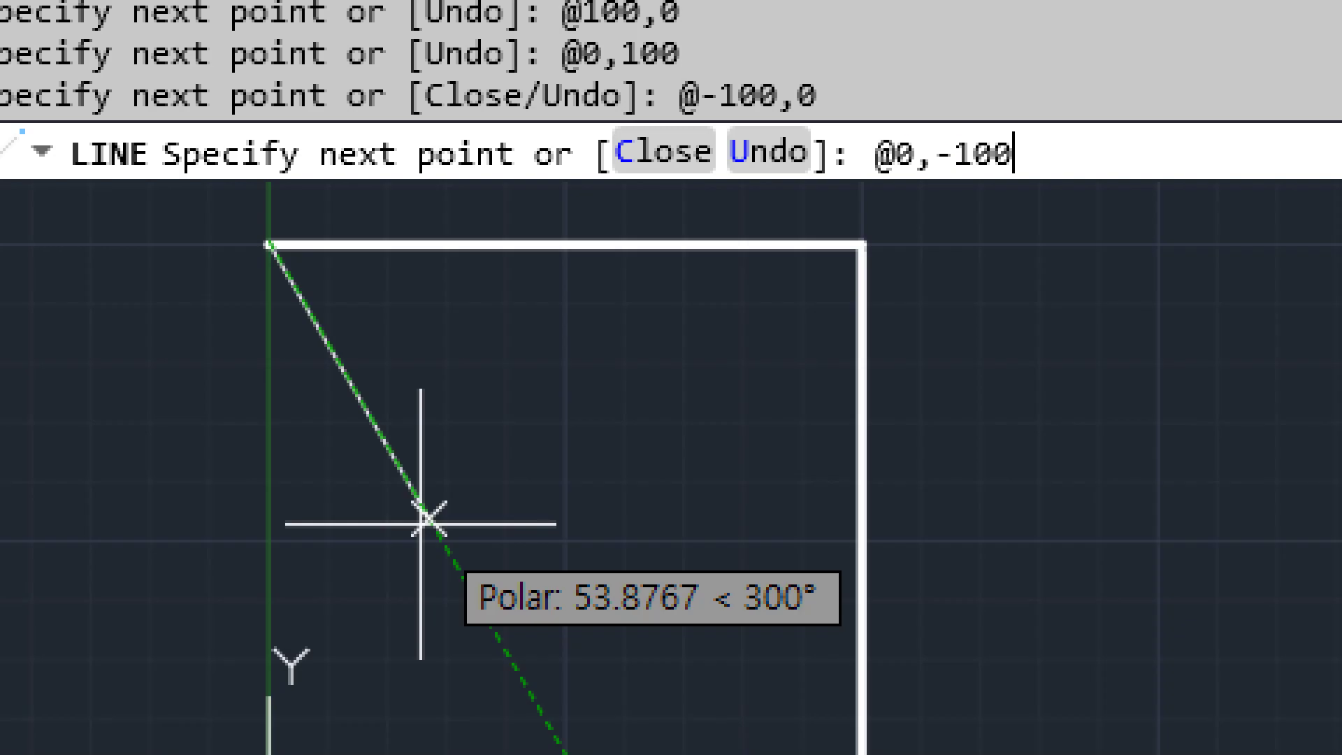
key("Return")
key("Return")
scroll(462, 751, "down", 2)
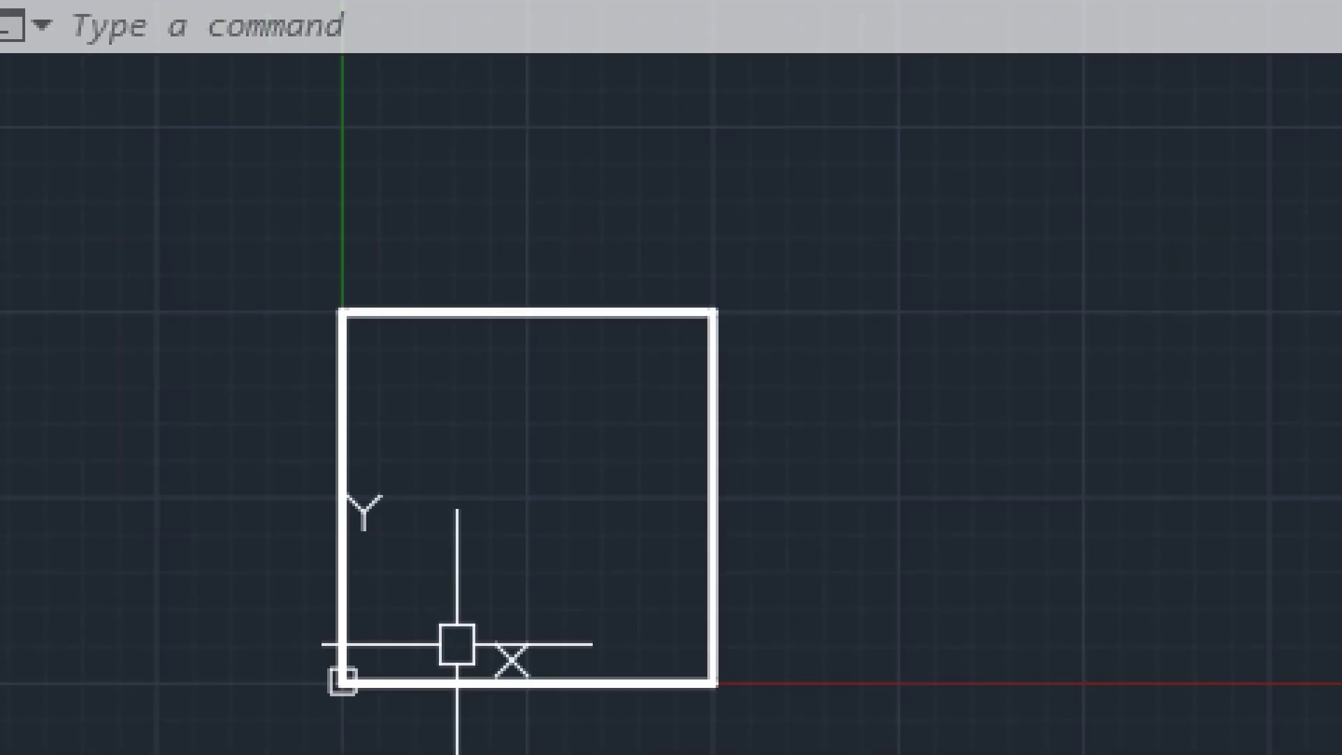
middle_click_drag(524, 300, 516, 508)
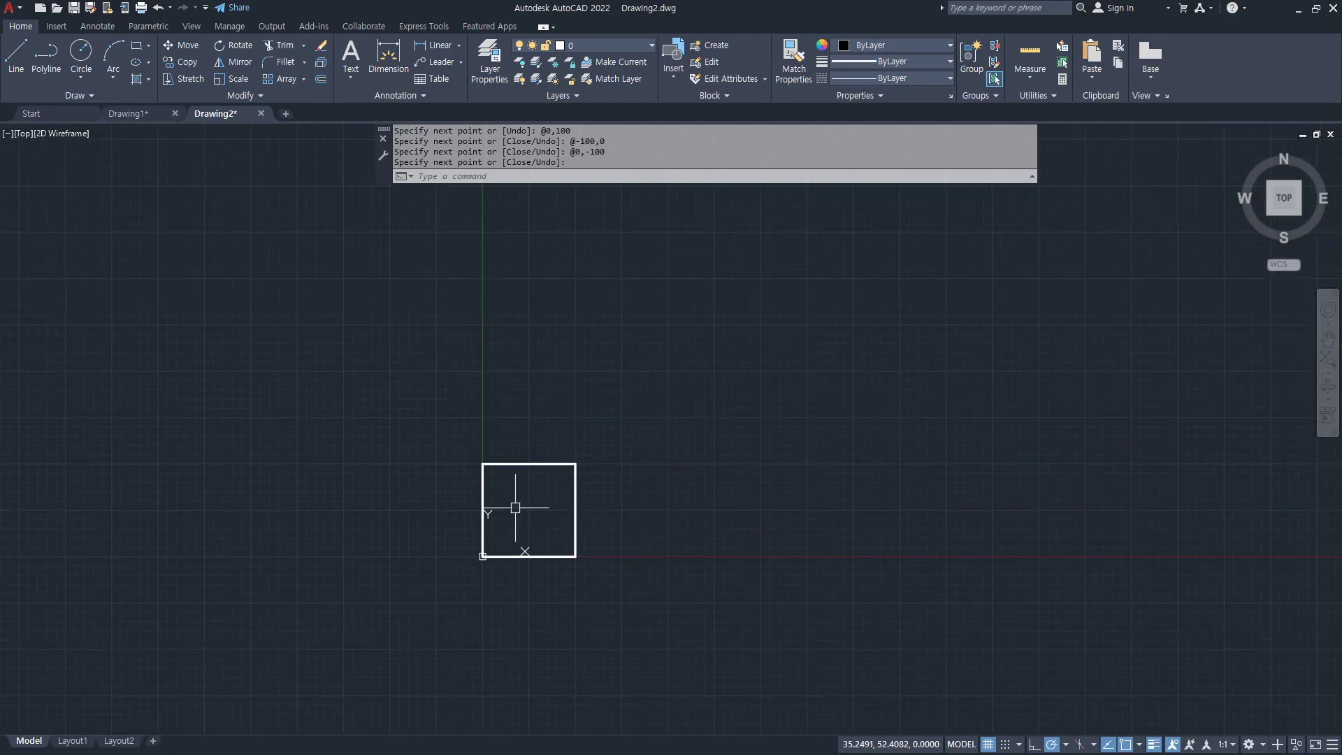
Switch to the reference image in Chrome and examine shape 2's slanted edge, its dimensions and its bottom edge.
key("alt+Tab")
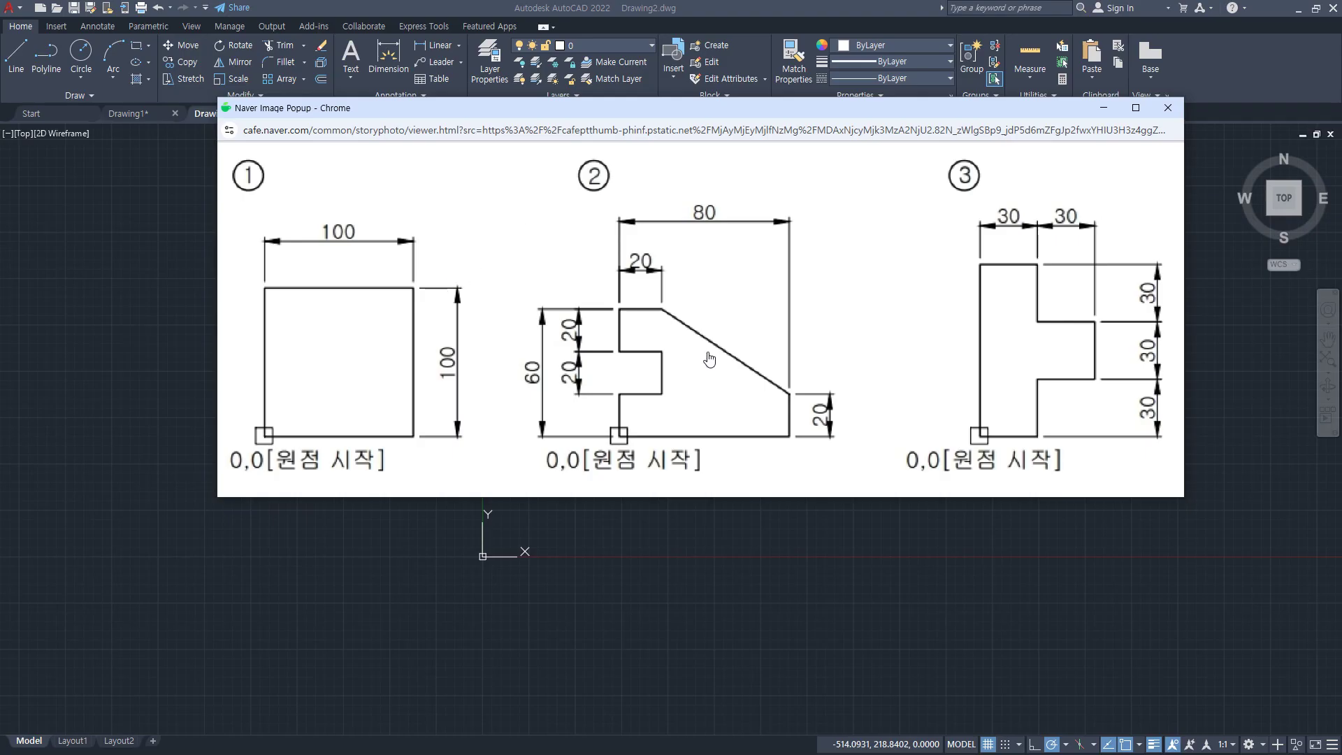
mouse_move(751, 383)
left_mouse_down()
mouse_move(684, 339)
mouse_move(730, 303)
mouse_move(794, 381)
mouse_move(742, 397)
mouse_move(726, 384)
left_mouse_up()
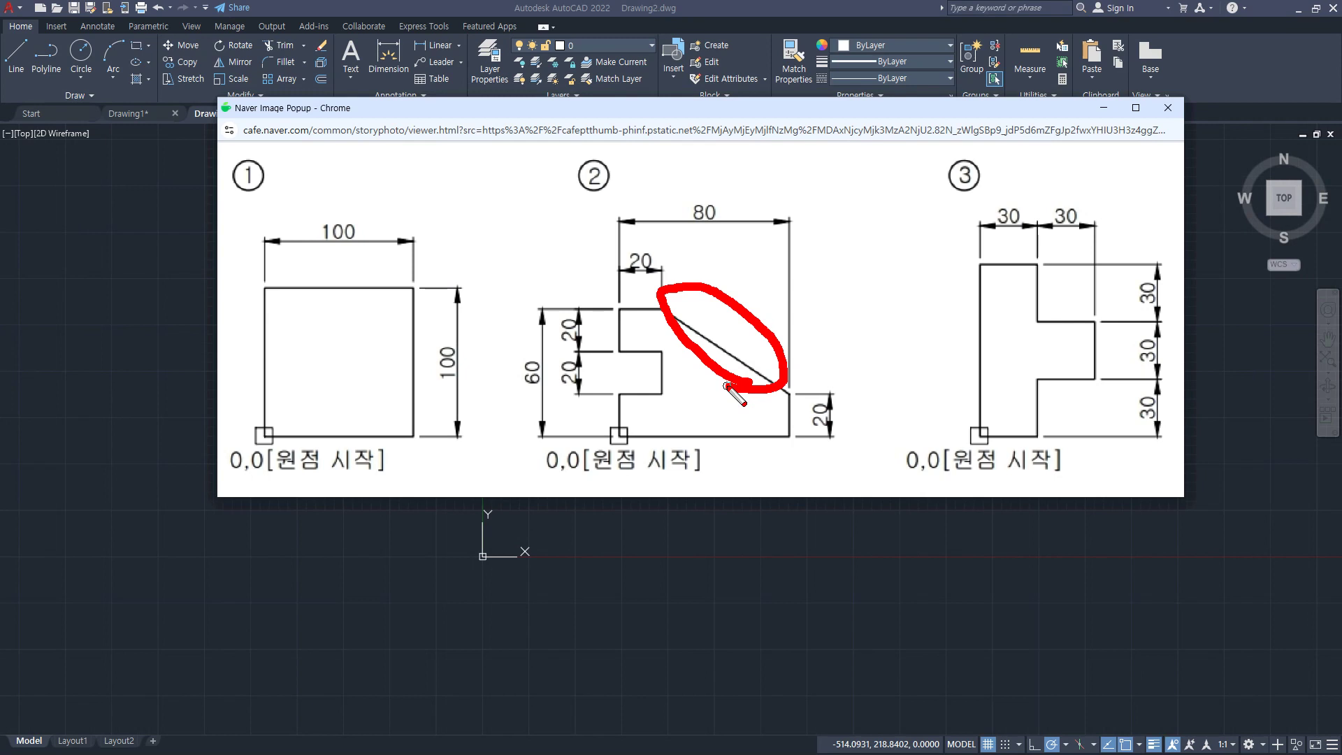
mouse_move(713, 215)
left_mouse_down()
mouse_move(684, 236)
mouse_move(719, 244)
left_mouse_up()
left_click_drag(577, 397, 593, 392)
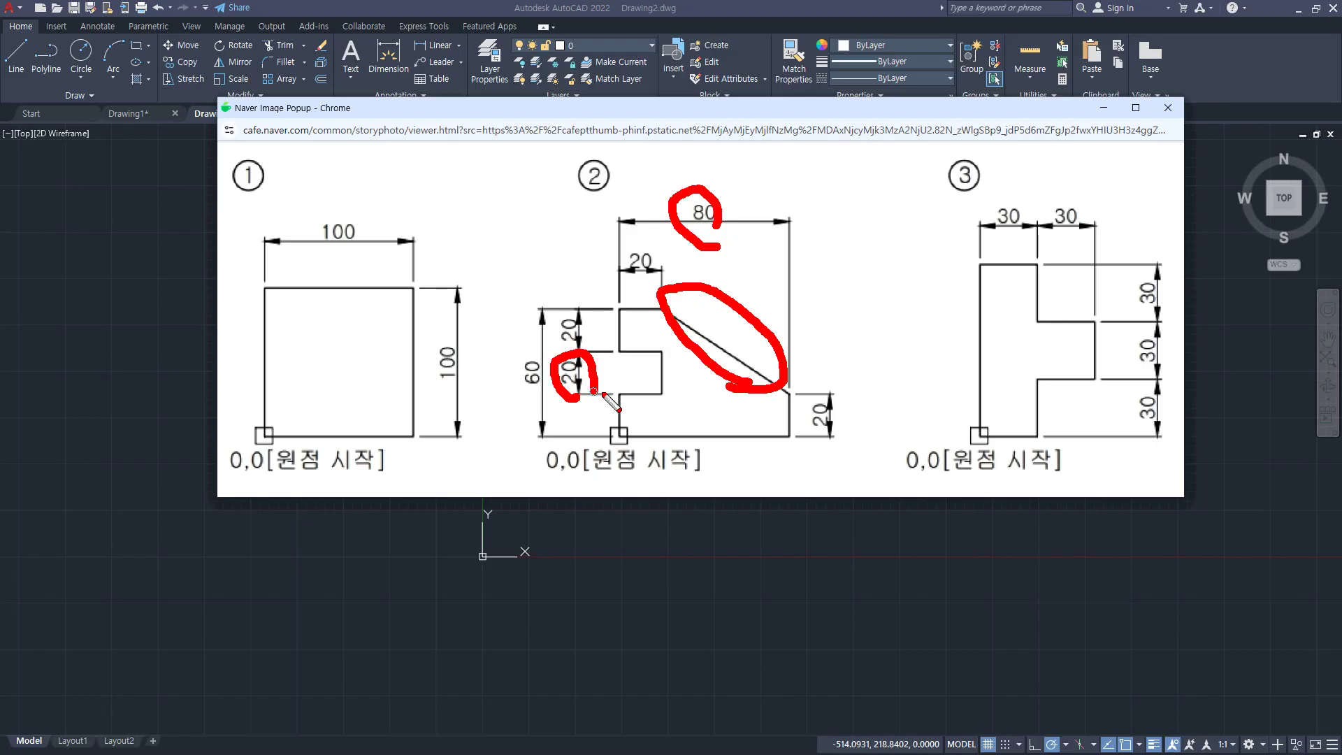
left_click_drag(619, 435, 785, 434)
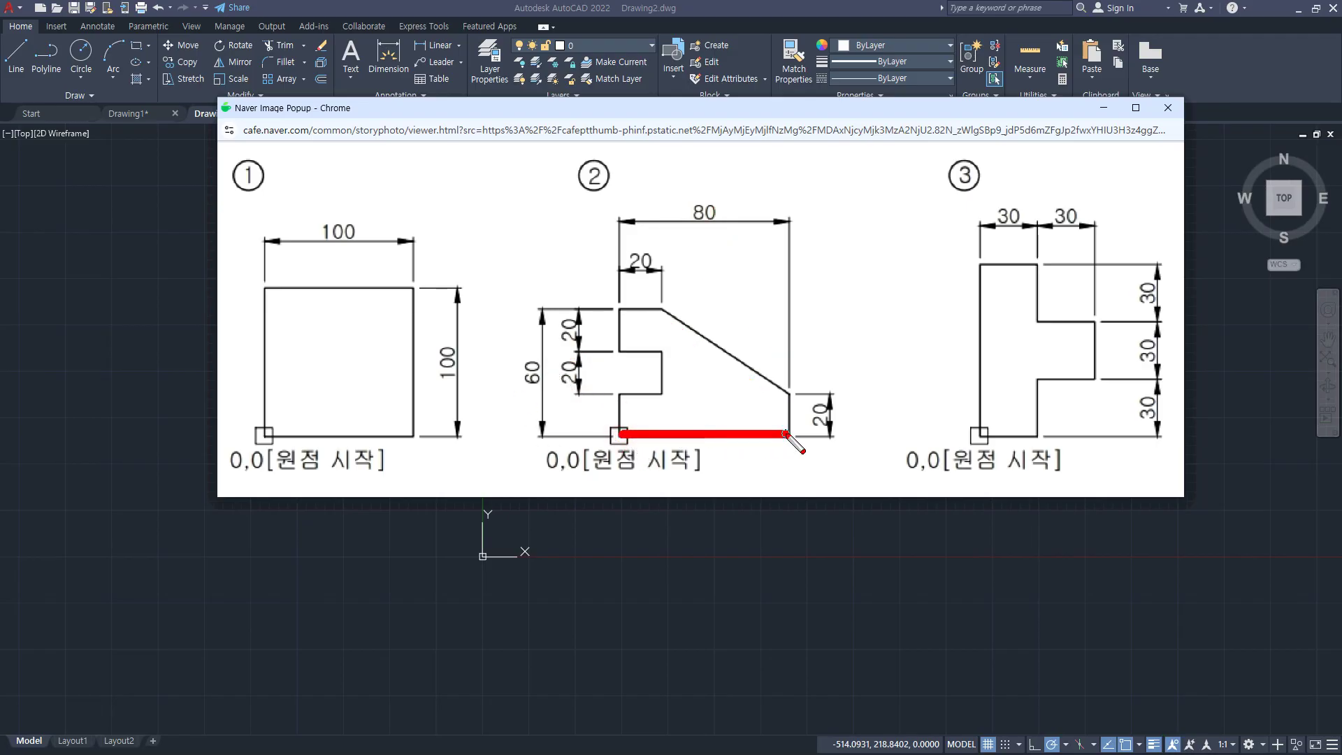
Work out shape 2's relative offsets for the bottom edge (80,0) and the short vertical edge (0,20).
mouse_move(701, 451)
left_mouse_down()
mouse_move(699, 482)
mouse_move(734, 481)
left_mouse_up()
left_click(770, 490)
left_click(793, 482)
mouse_move(845, 435)
left_mouse_down()
mouse_move(845, 406)
mouse_move(933, 430)
mouse_move(973, 412)
left_mouse_up()
left_click(902, 430)
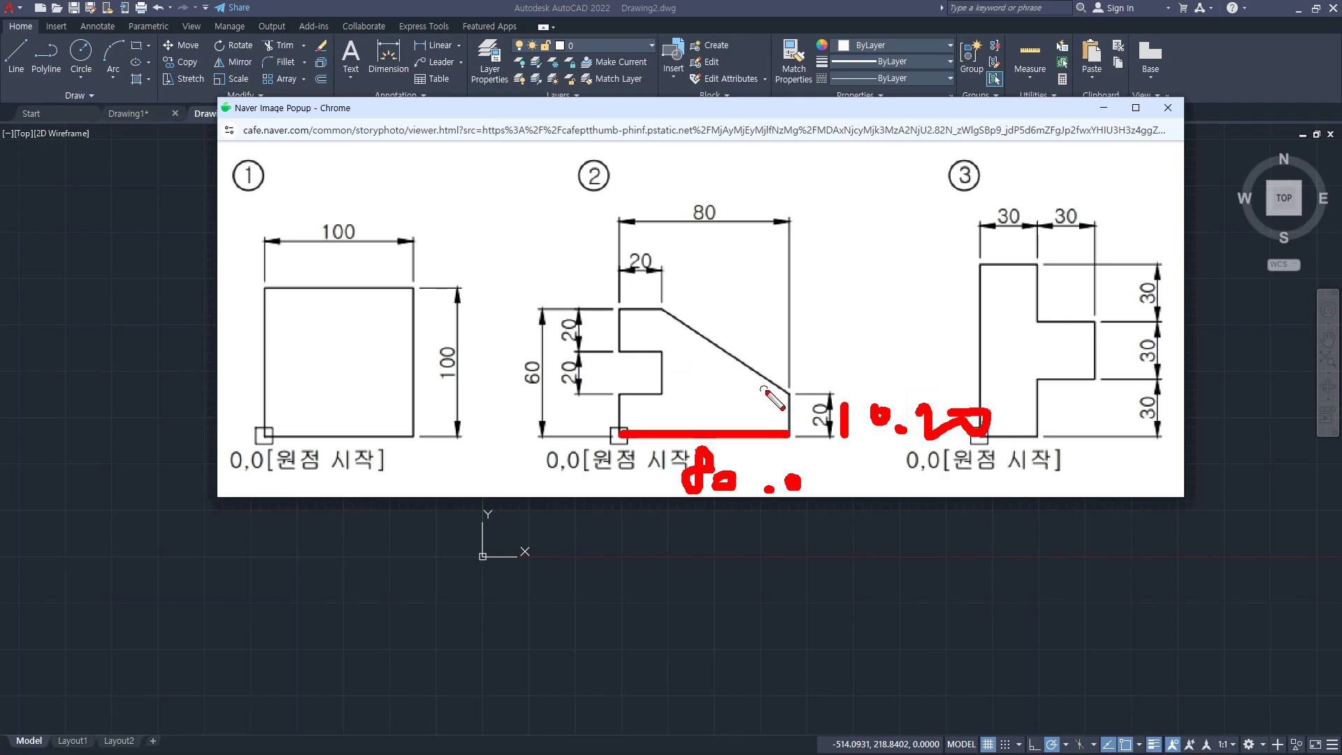
Work out the slanted edge's relative offset as -60,40 from its horizontal and vertical distances.
key("e")
mouse_move(783, 394)
left_mouse_down()
mouse_move(692, 393)
mouse_move(693, 408)
mouse_move(652, 323)
mouse_move(668, 328)
left_mouse_up()
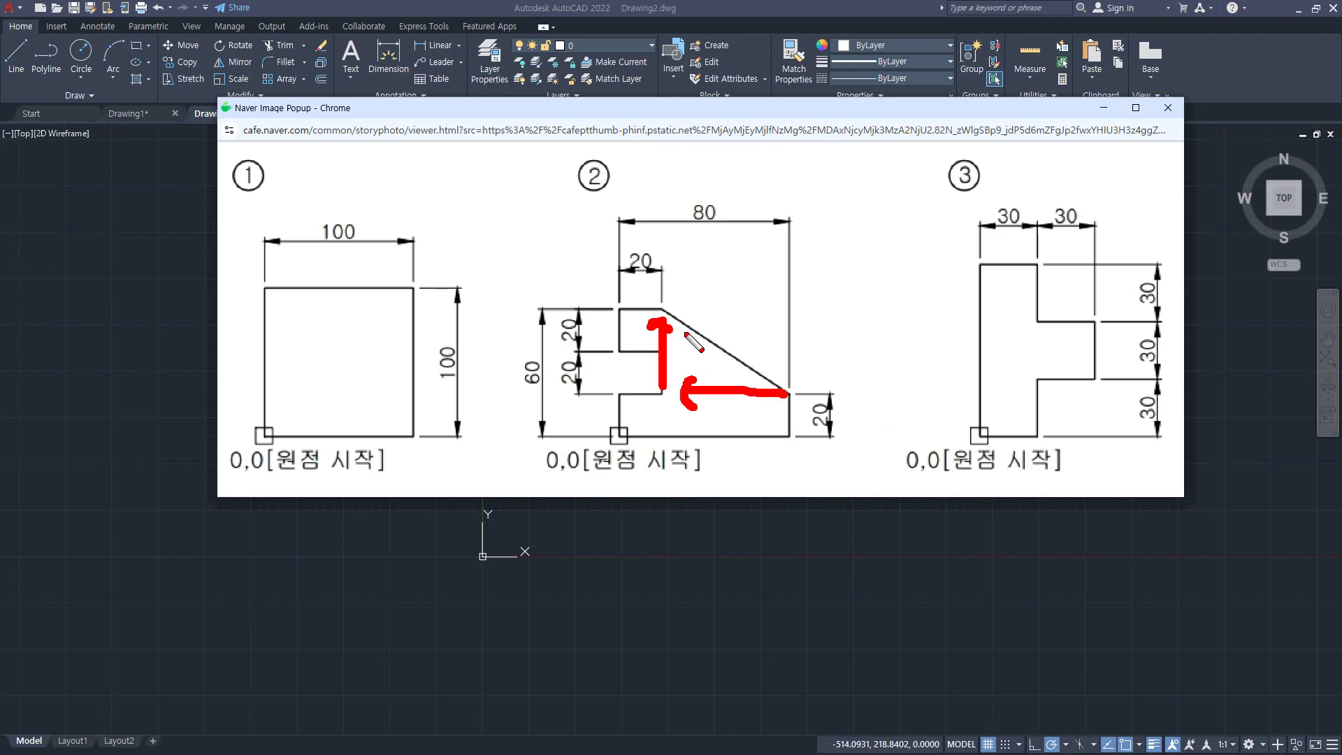
left_click_drag(785, 394, 659, 393)
left_click(732, 292)
mouse_move(733, 292)
left_mouse_down()
mouse_move(719, 323)
mouse_move(843, 332)
left_mouse_up()
left_click(783, 342)
mouse_move(832, 314)
left_mouse_down()
mouse_move(829, 336)
mouse_move(865, 332)
mouse_move(848, 323)
left_mouse_up()
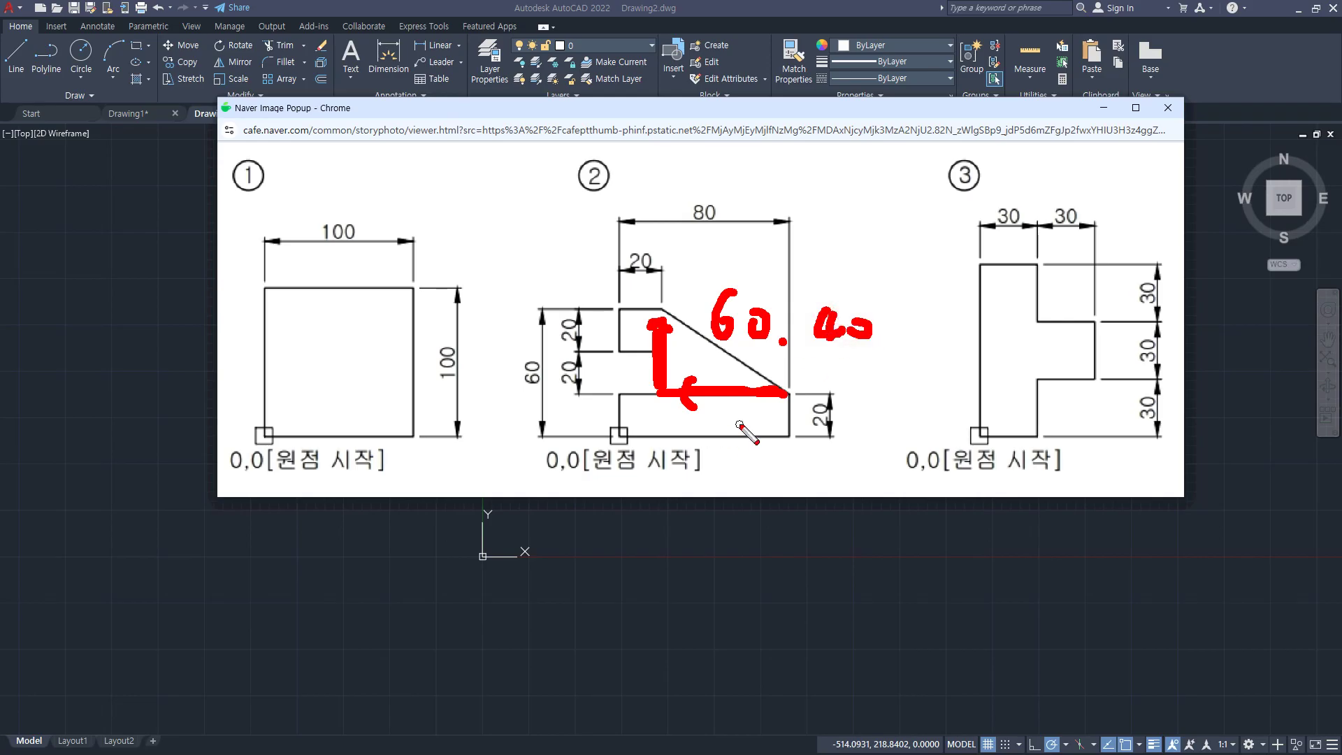
mouse_move(811, 394)
left_mouse_down()
mouse_move(883, 384)
mouse_move(893, 402)
mouse_move(865, 406)
left_mouse_up()
left_click_drag(745, 396, 658, 393)
left_click_drag(707, 316, 674, 319)
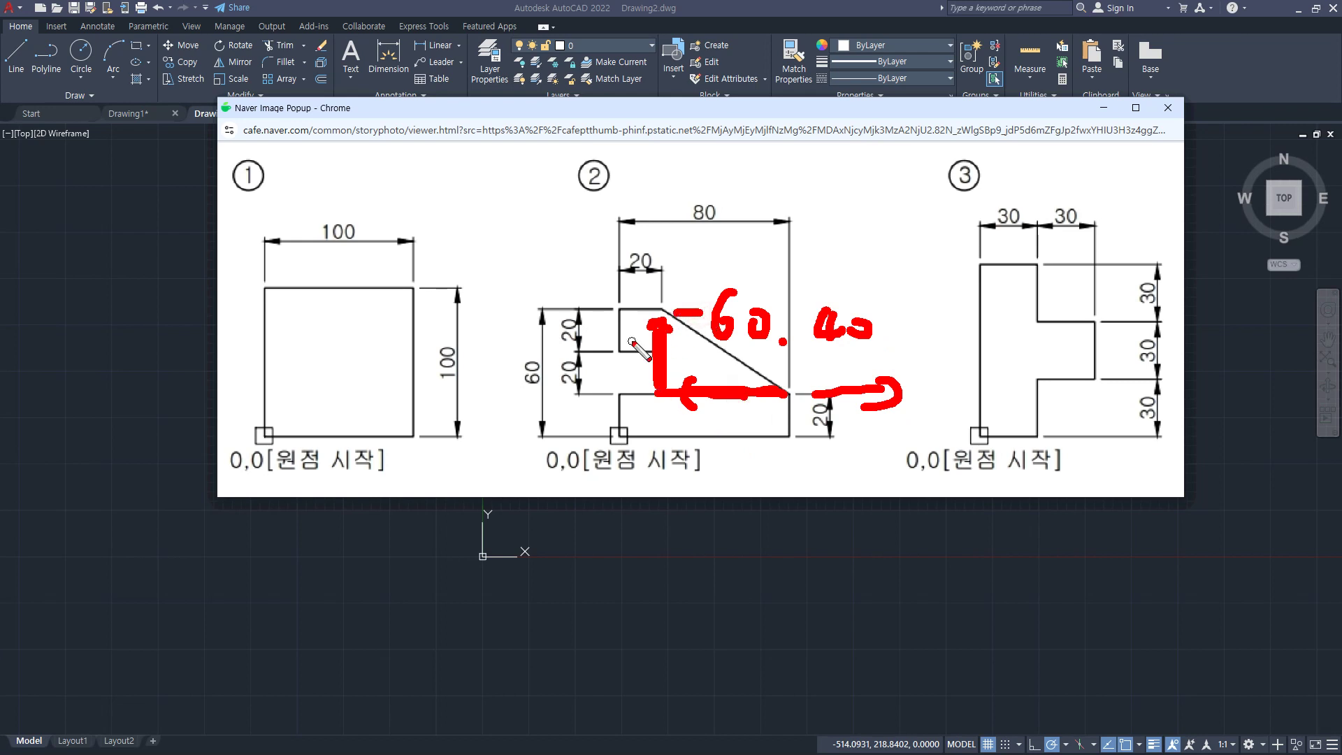
Work out the relative offset of shape 2's short top edge as -20,0.
key("e")
left_click_drag(661, 306, 614, 312)
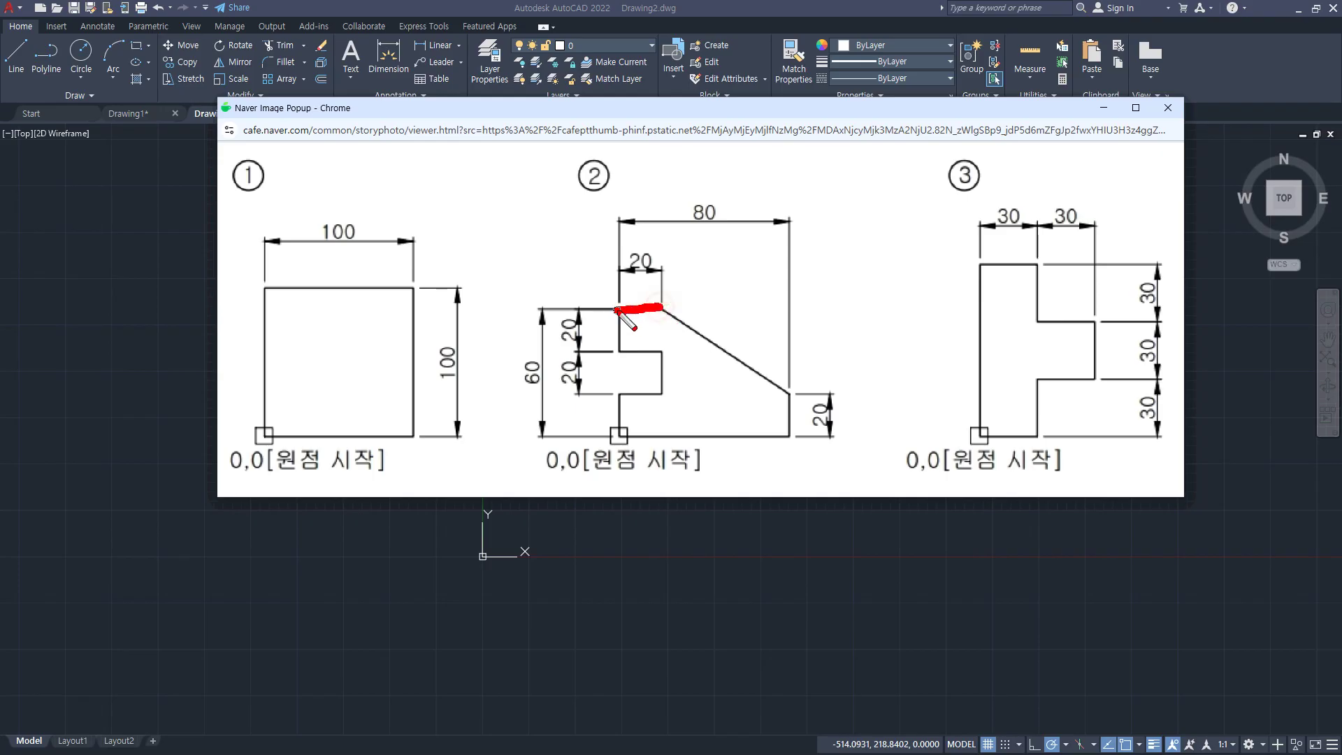
mouse_move(686, 276)
left_mouse_down()
mouse_move(754, 297)
mouse_move(770, 274)
mouse_move(682, 287)
left_mouse_up()
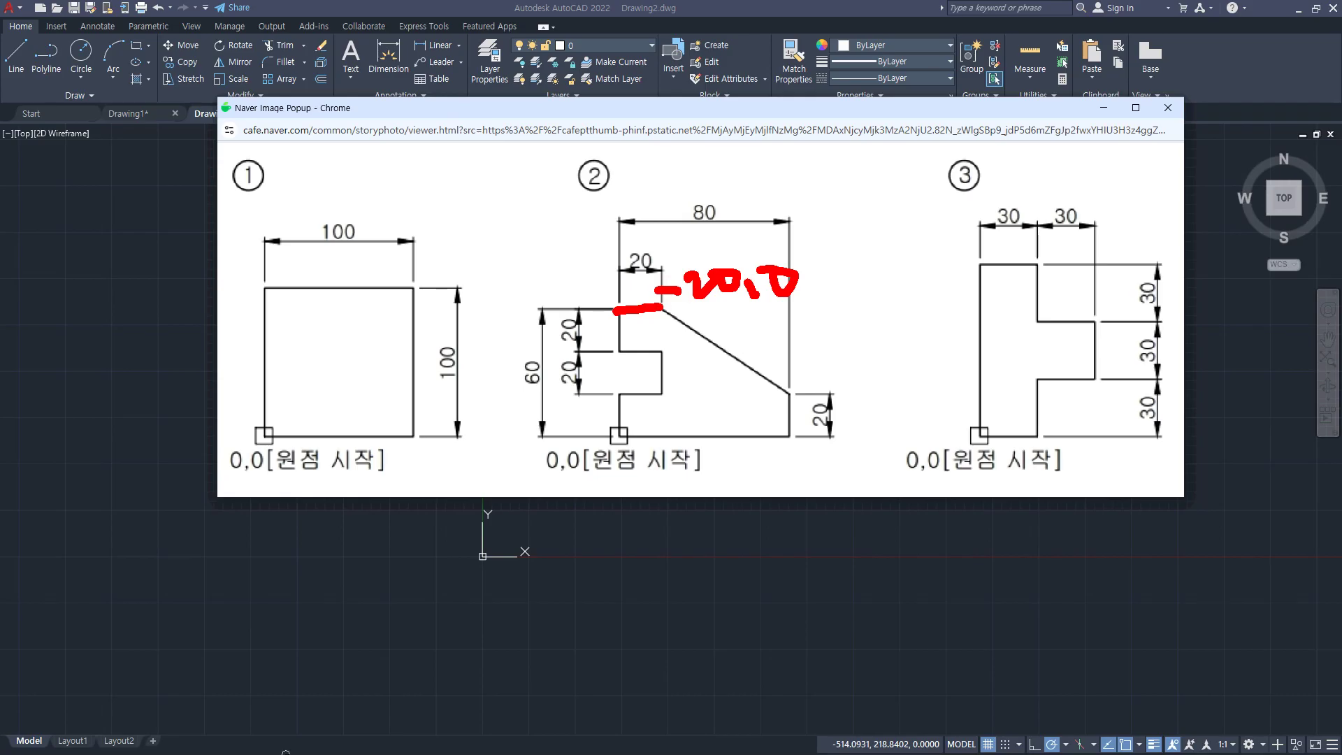
Work out the relative offset of the vertical edge above shape 2's notch from its 20 dimension and direction.
key("e")
left_click_drag(619, 306, 625, 349)
mouse_move(511, 270)
left_mouse_down()
mouse_move(565, 290)
mouse_move(553, 268)
left_mouse_up()
left_click(502, 298)
mouse_move(454, 277)
left_mouse_down()
mouse_move(459, 292)
mouse_move(455, 276)
left_mouse_up()
mouse_move(620, 288)
left_mouse_down()
mouse_move(616, 246)
mouse_move(639, 249)
left_mouse_up()
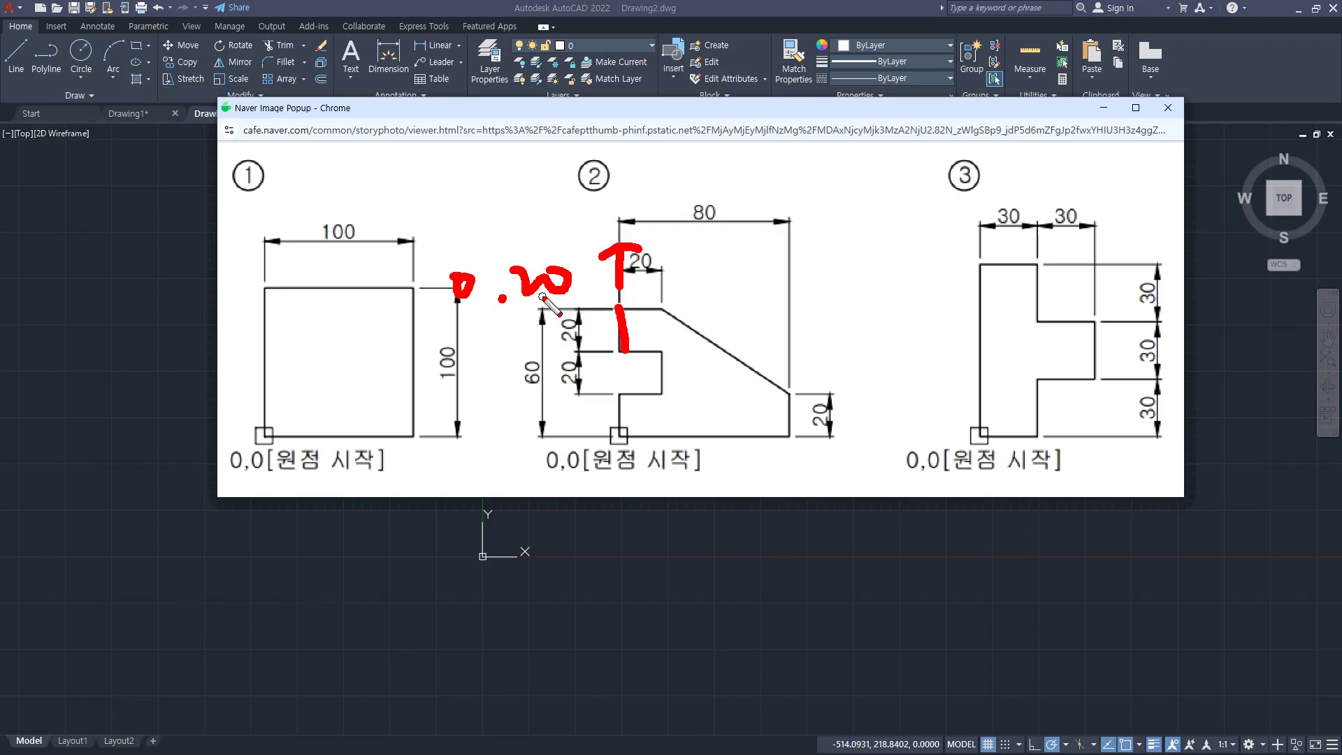
left_click(503, 287)
Trace the three edges of shape 2's notch, then move the reference image clear of the drawing area.
key("e")
mouse_move(622, 353)
left_mouse_down()
mouse_move(659, 346)
mouse_move(662, 360)
mouse_move(660, 394)
mouse_move(626, 396)
left_mouse_up()
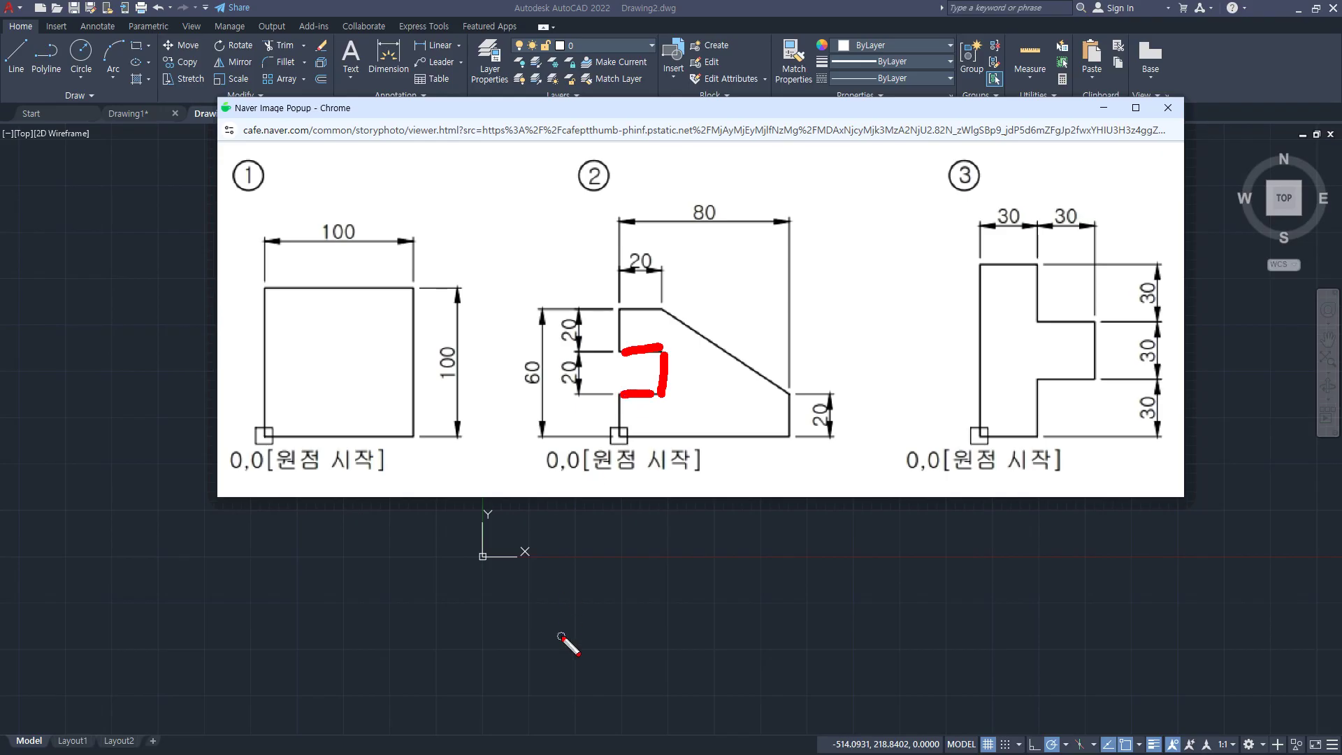
key("Escape")
left_click_drag(785, 110, 0, 125)
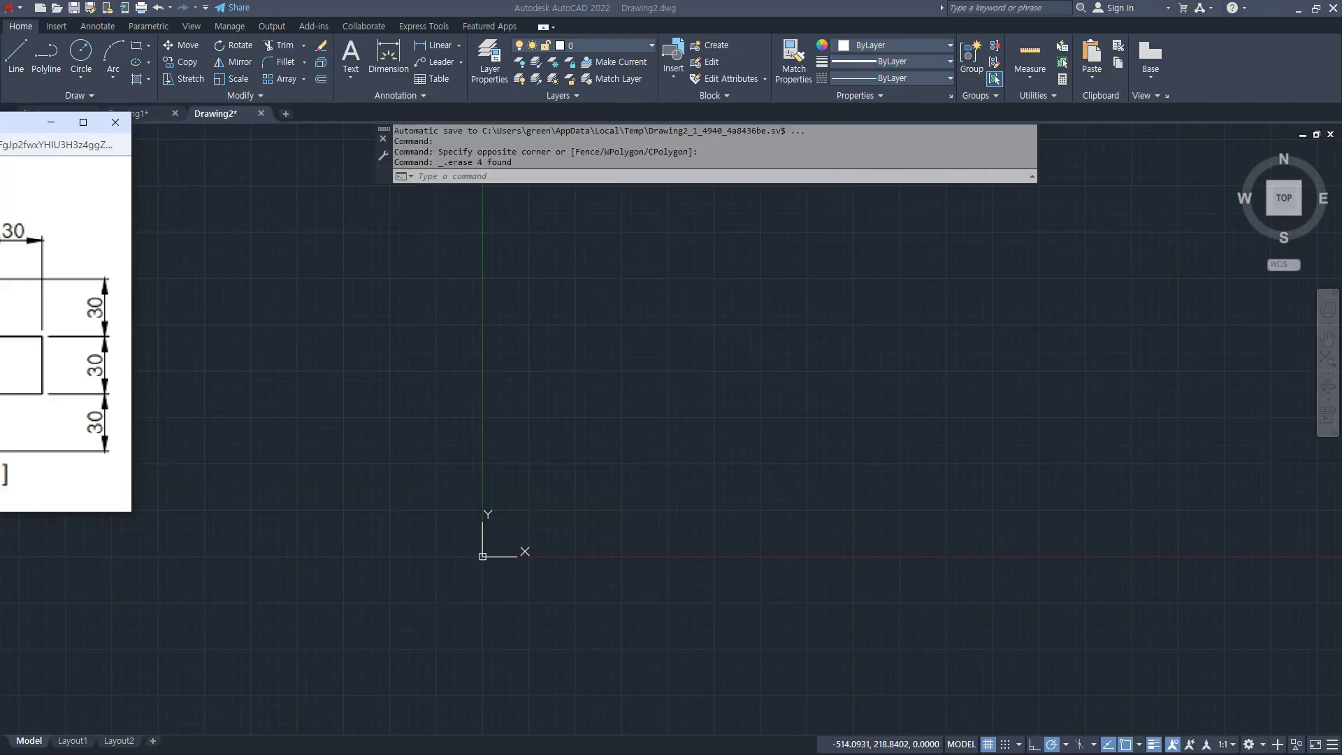
type("l")
key("Return")
middle_click_drag(569, 443, 585, 187)
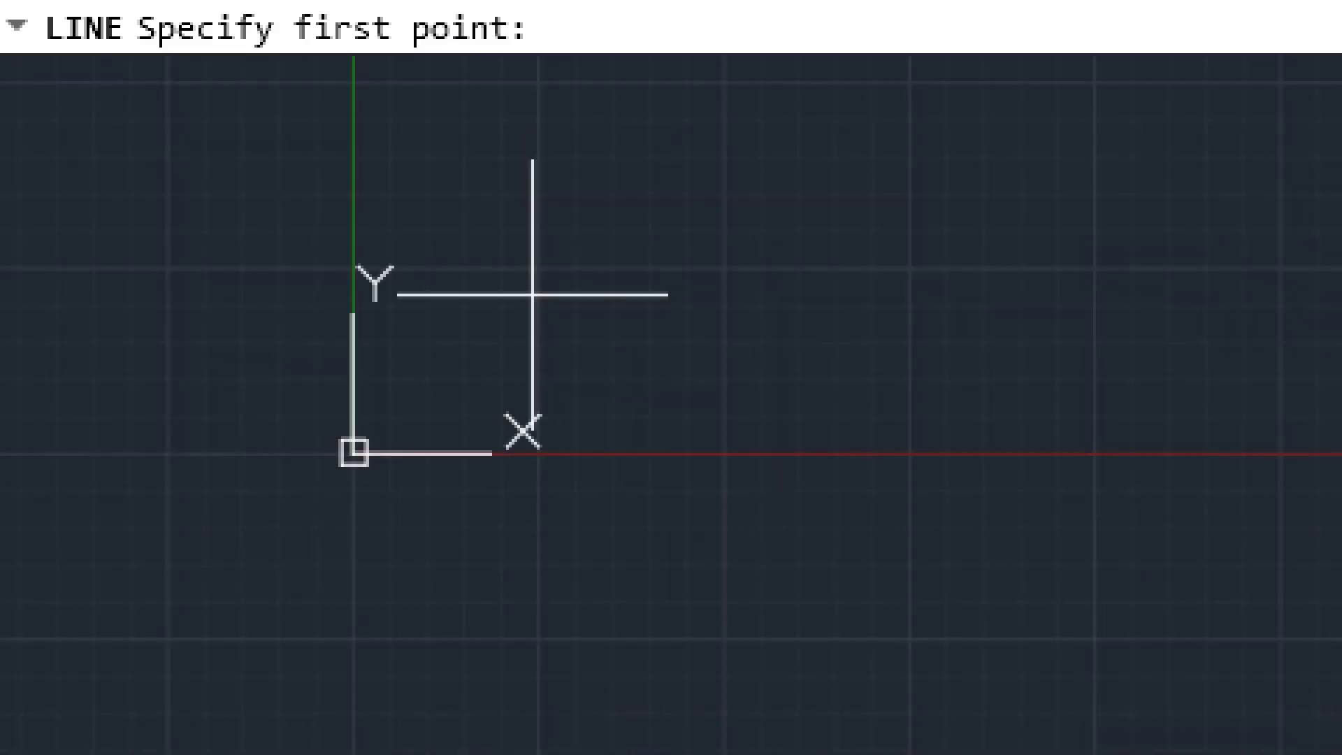
middle_click_drag(540, 244, 544, 261)
type("0,0")
key("Return")
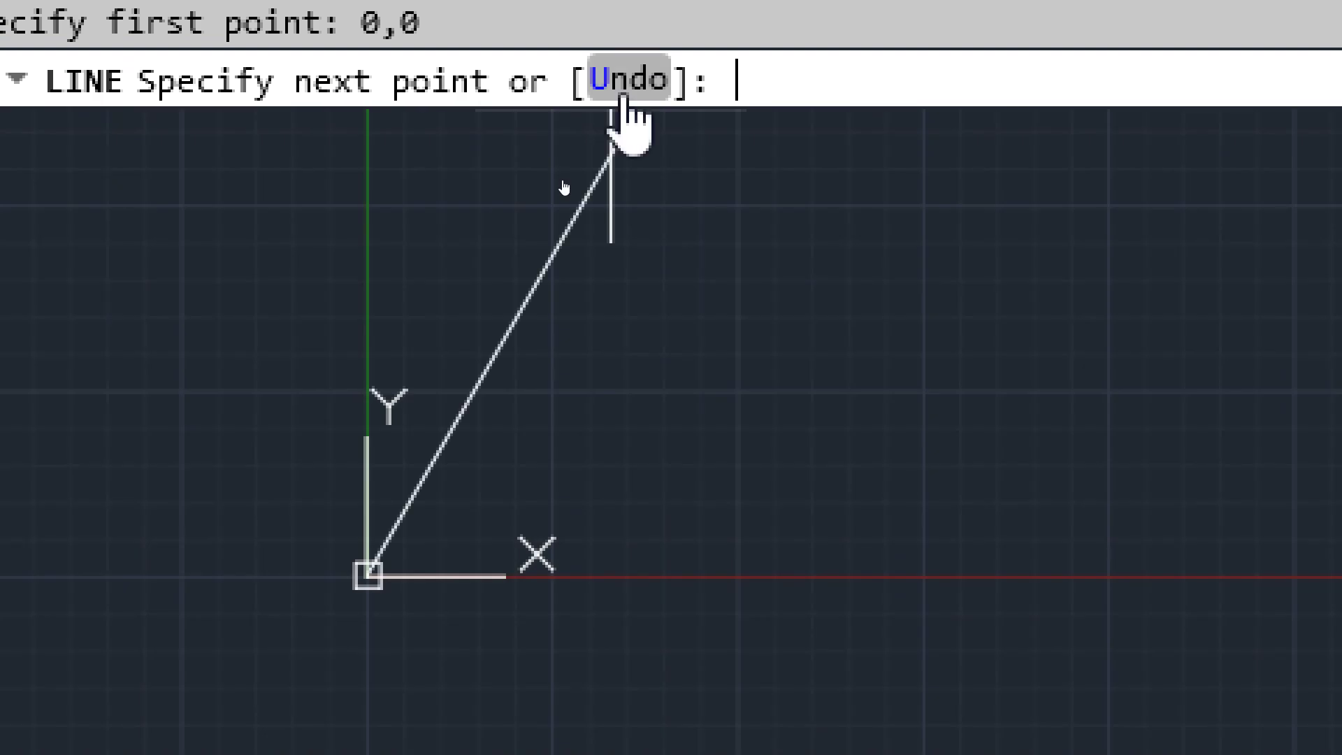
type("@80,0")
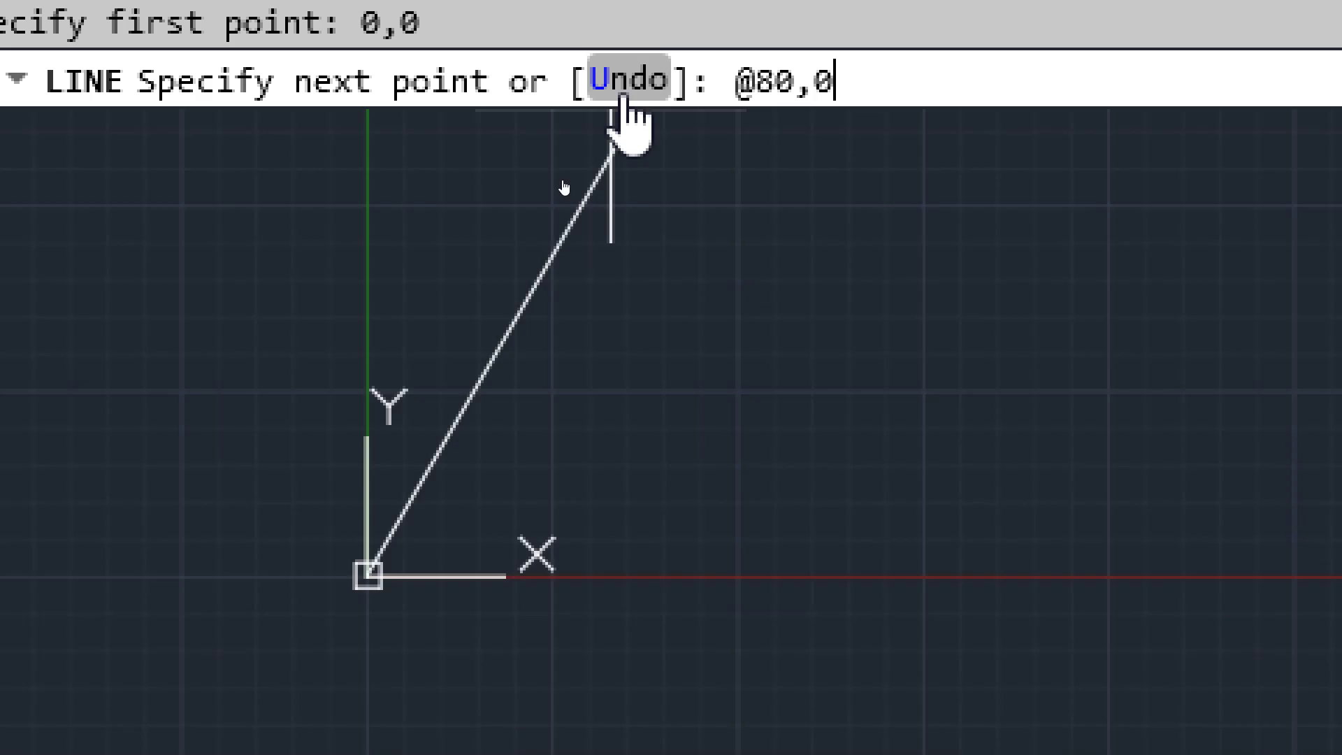
key("Return")
Continue the line with the vertical edge to @0,20 and the slanted edge to @-60,40.
type("@")
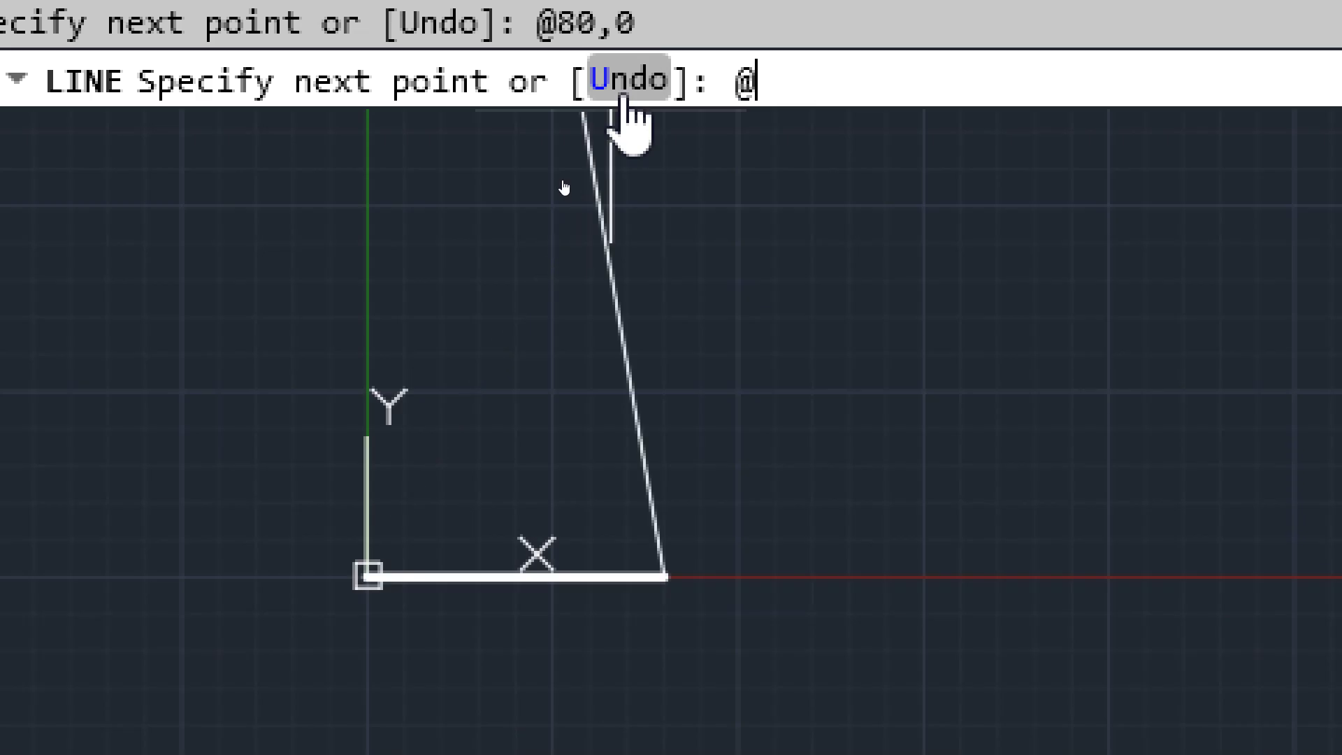
type("0,20")
key("Return")
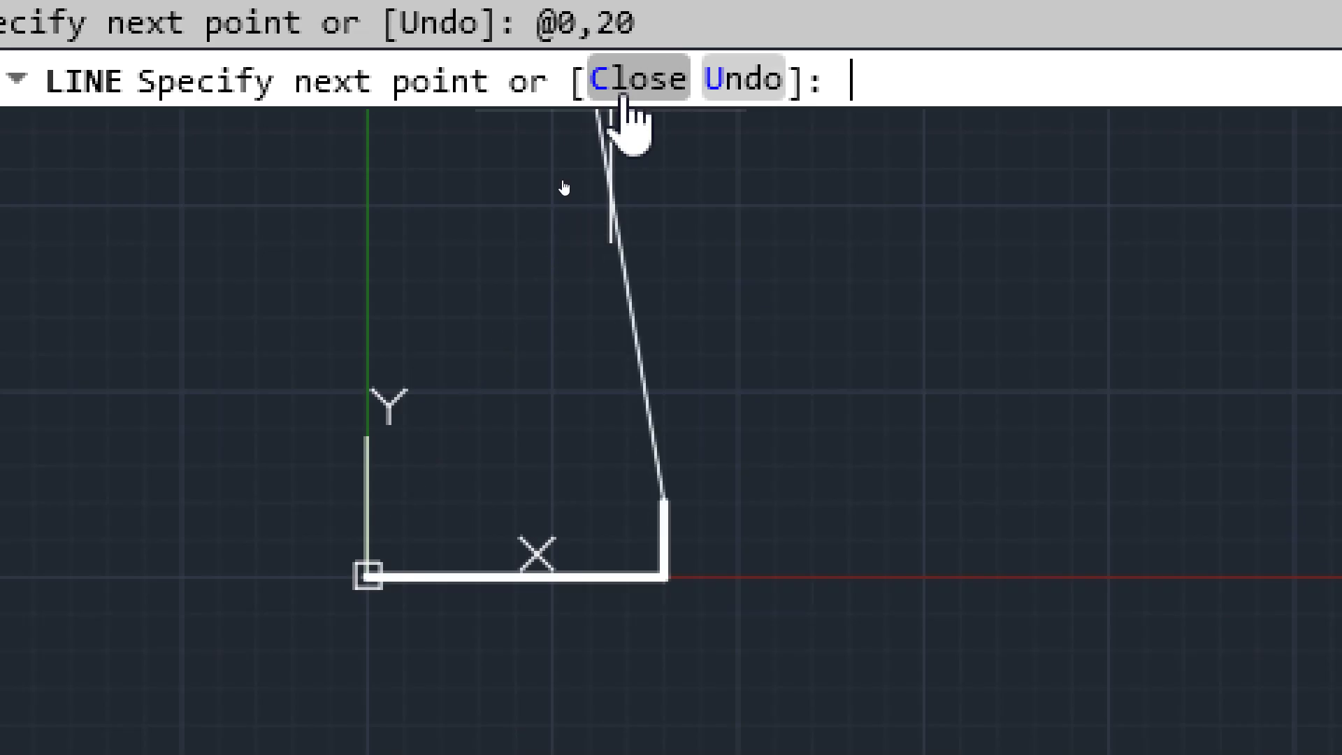
type("@-60,40")
key("Return")
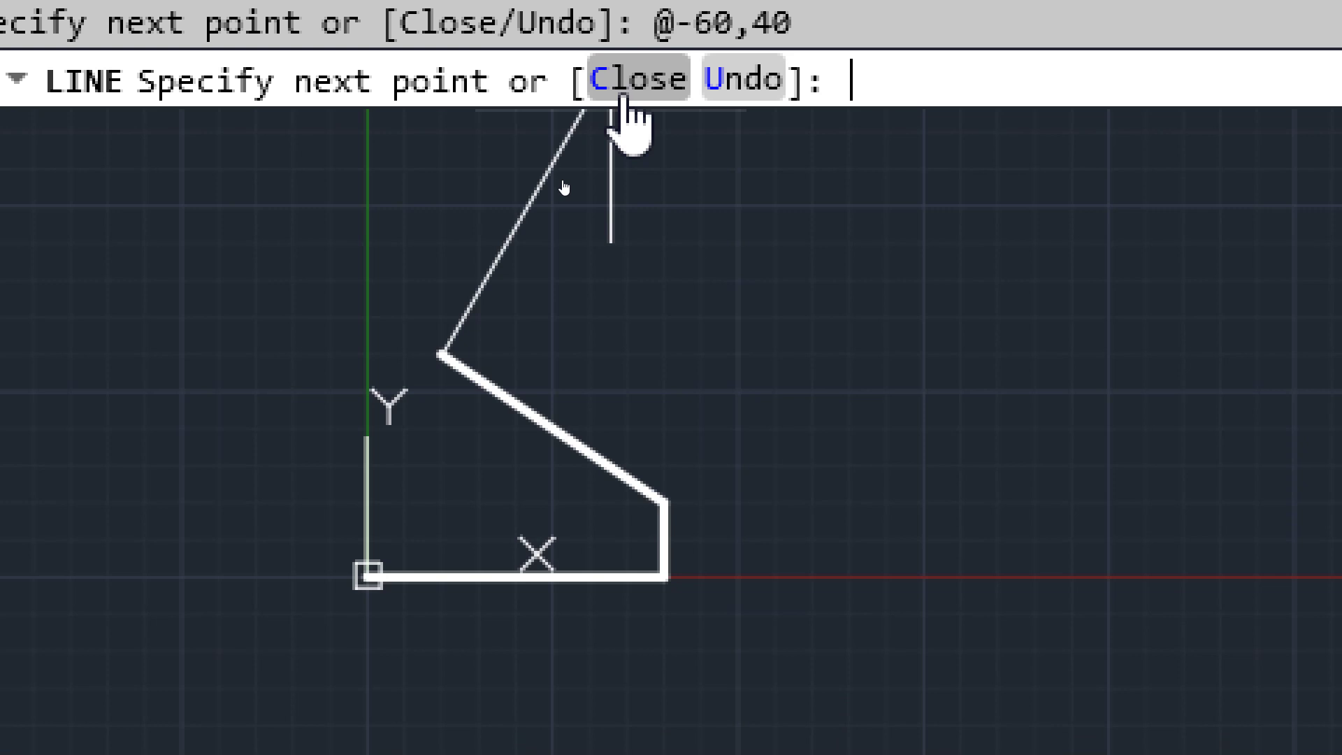
Draw the short top edge to @-20,0 and the vertical edge down to the notch at @0,-20.
type("@-20,0")
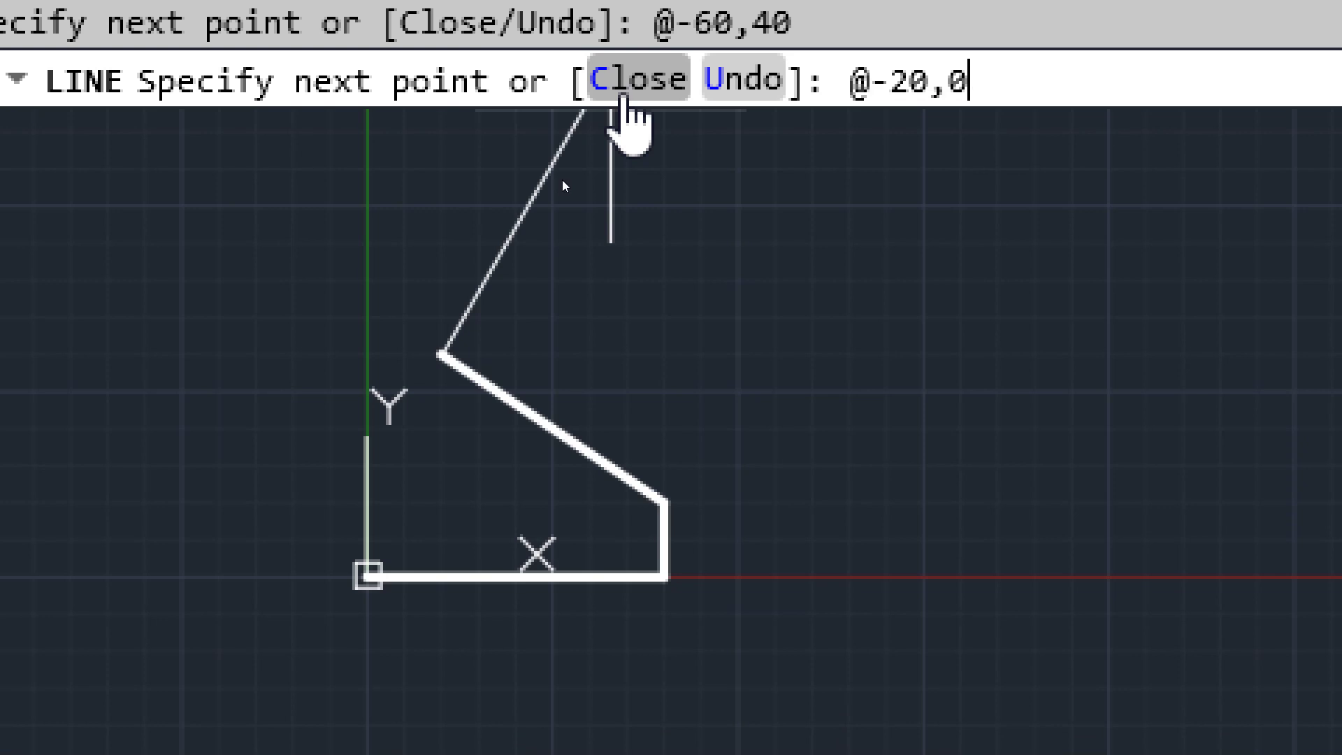
key("Return")
type("@0")
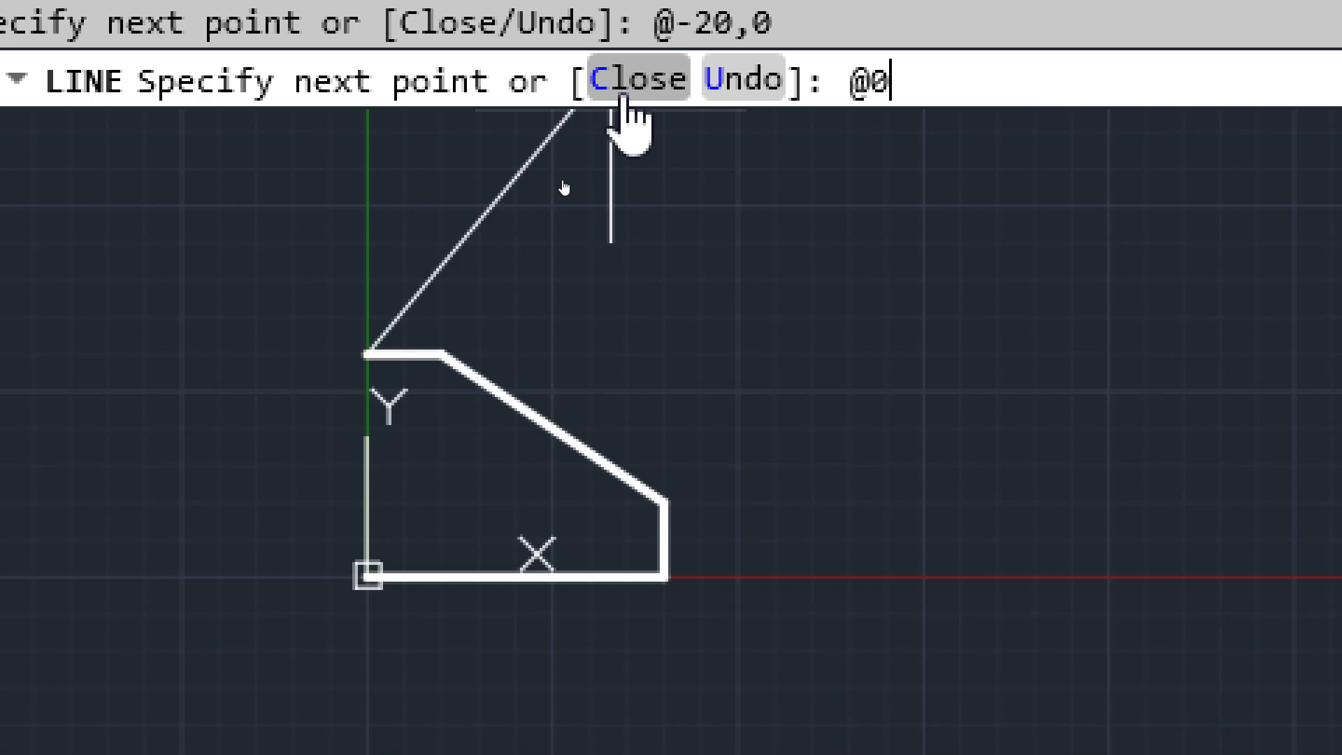
type(",-20")
key("Return")
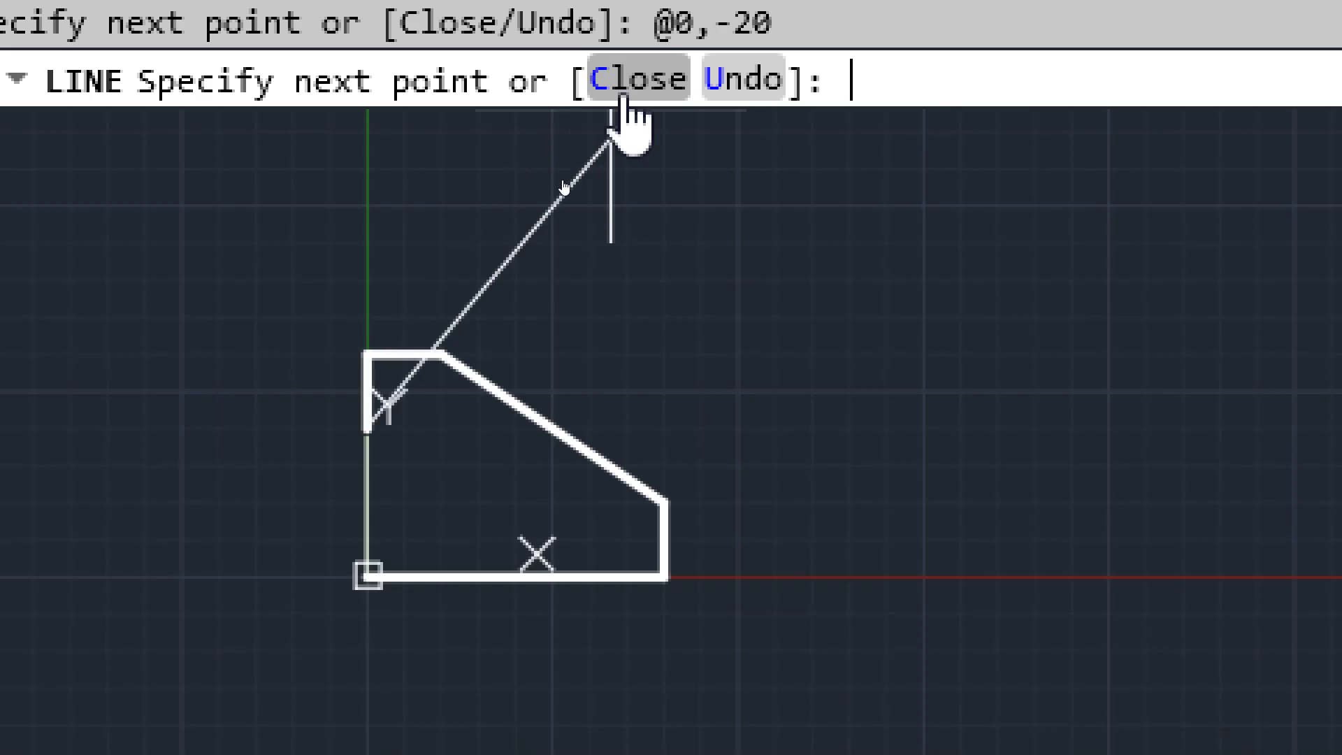
type("@-20,0")
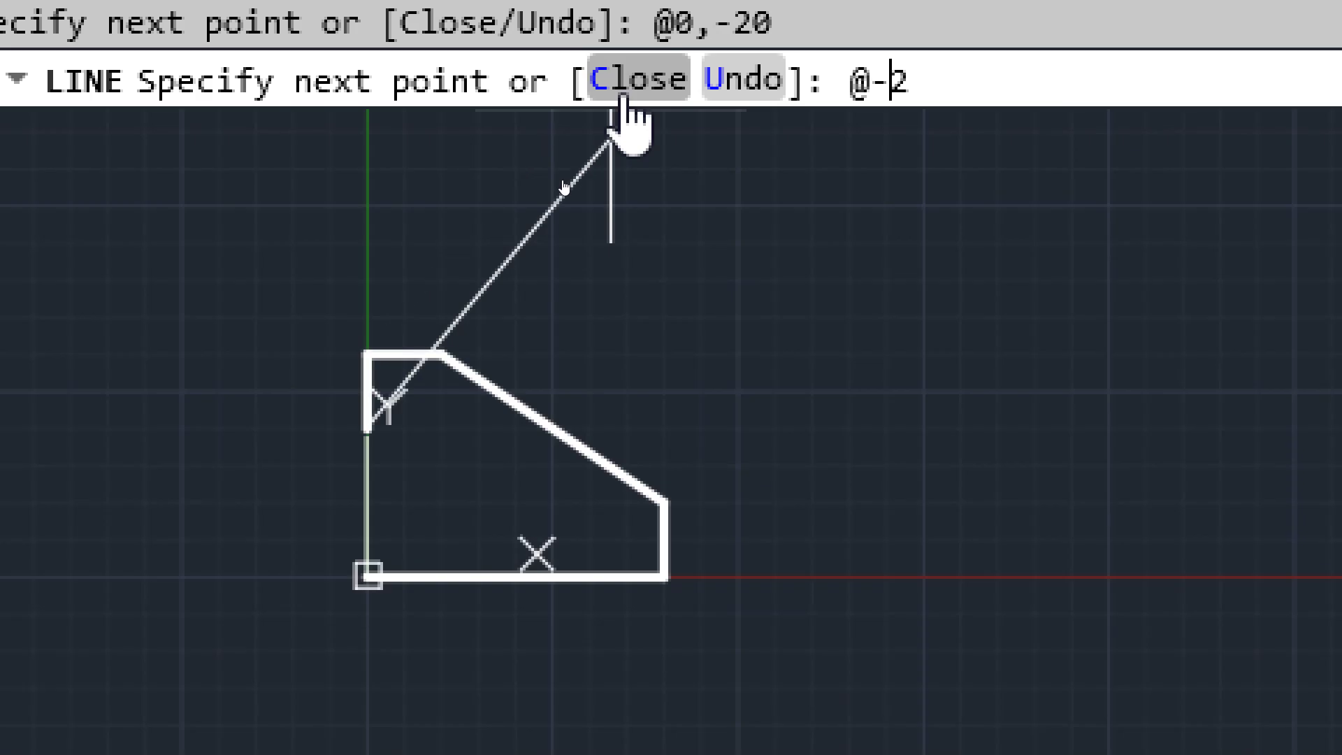
key("Return")
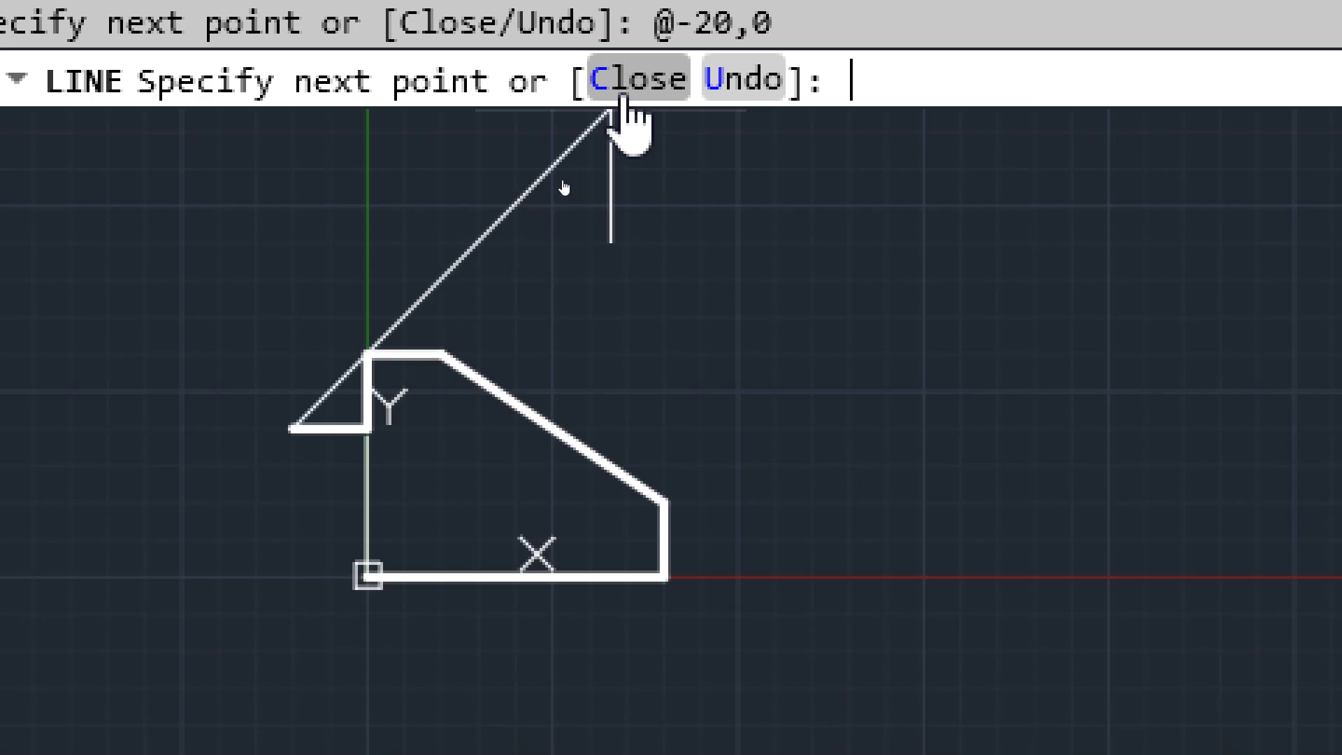
key("ctrl+z")
type("@20,0")
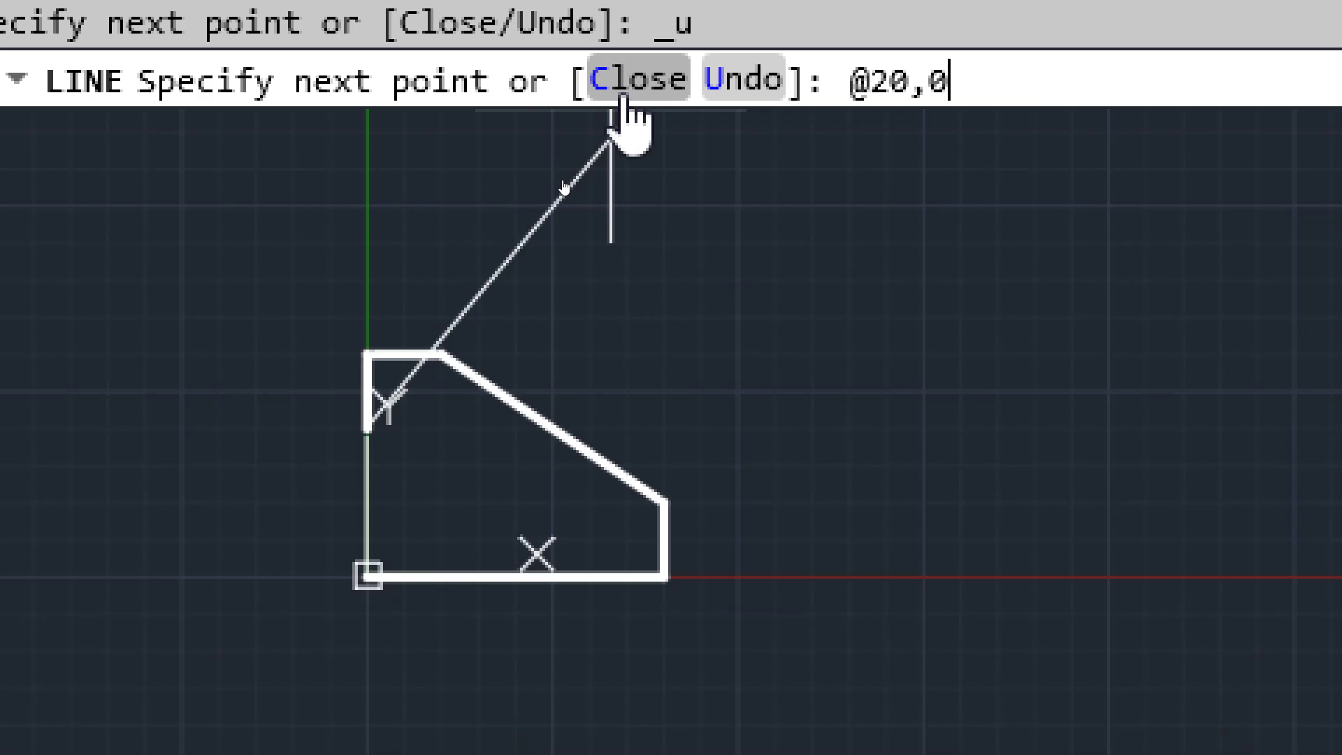
key("Return")
type("@0,-20")
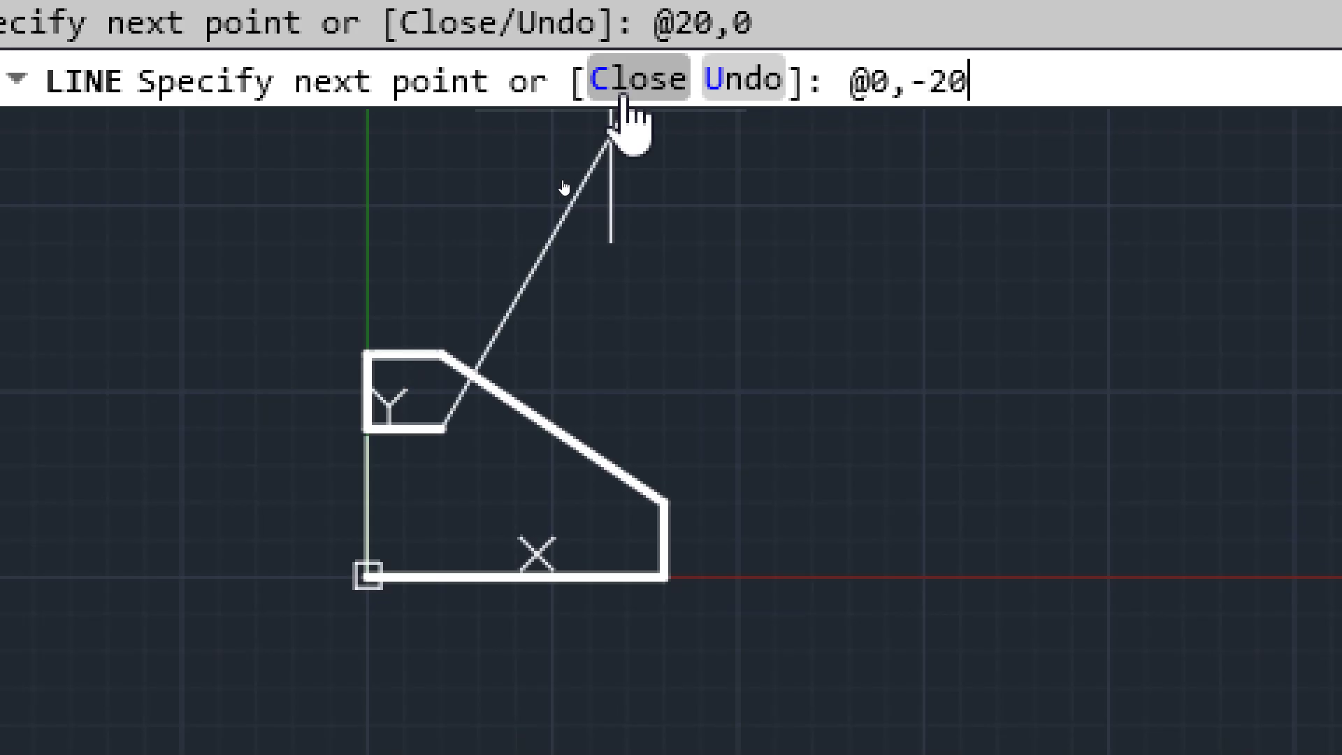
key("Return")
Draw the notch's lower edge to the relative point @-20,0 and close the outline back to the origin.
type("@-20,0")
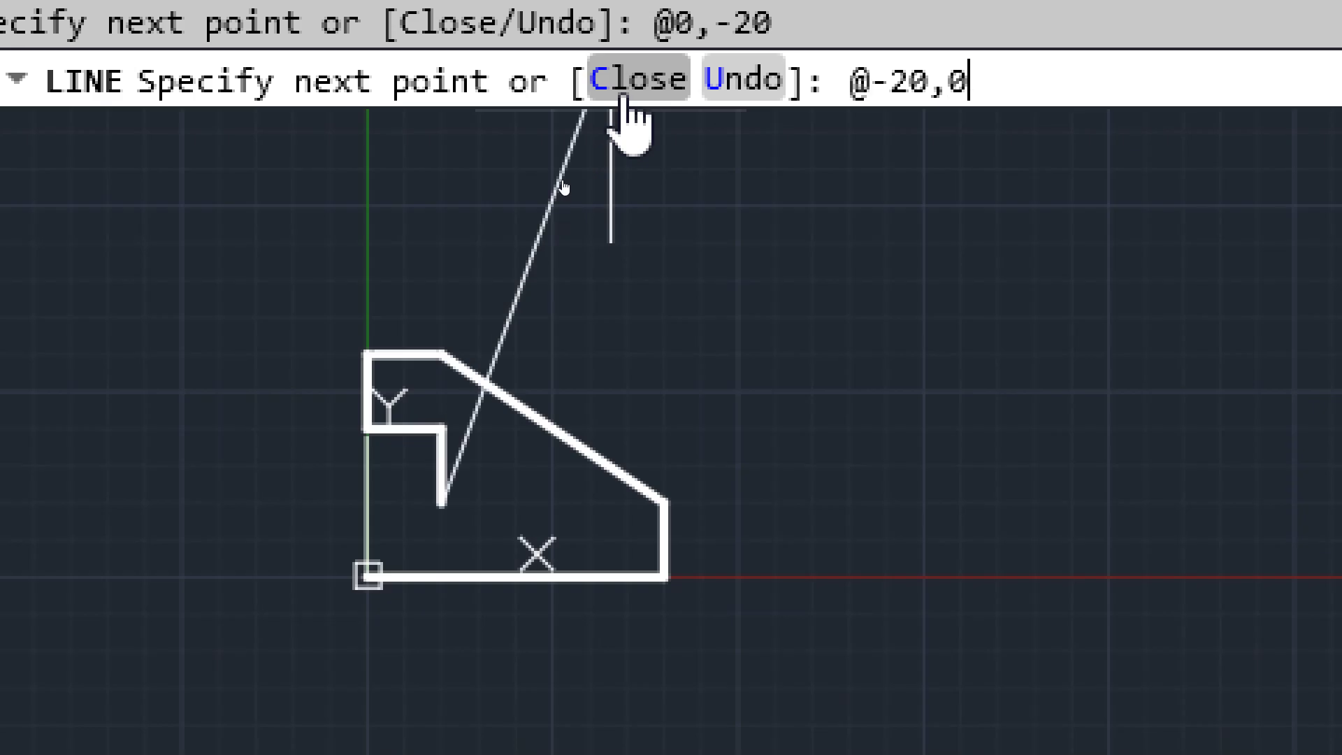
key("Return")
left_click(623, 95)
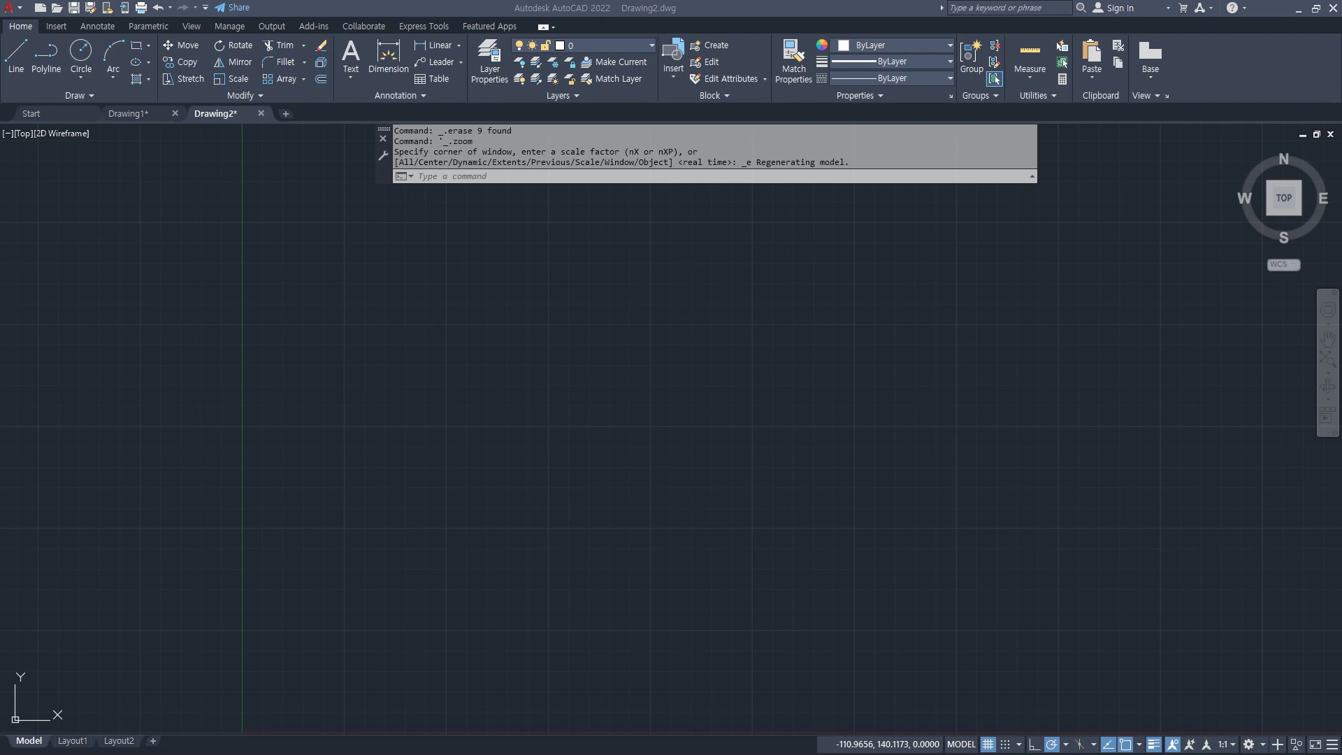
Bring back the reference image, trace shape 3's edges from the origin, and move the image clear again.
left_click_drag(0, 117, 524, 116)
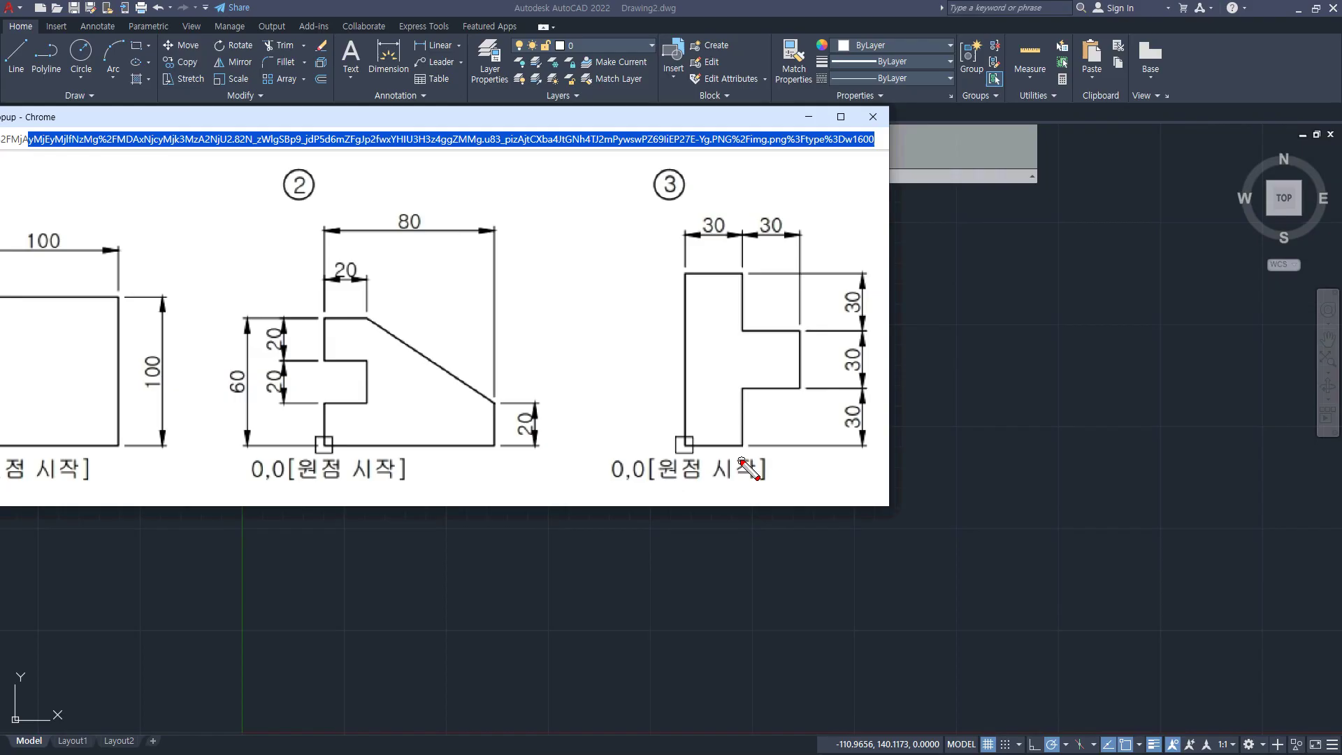
left_click_drag(692, 448, 732, 448)
mouse_move(756, 388)
left_mouse_down()
mouse_move(801, 388)
mouse_move(758, 390)
mouse_move(809, 334)
mouse_move(770, 331)
left_mouse_up()
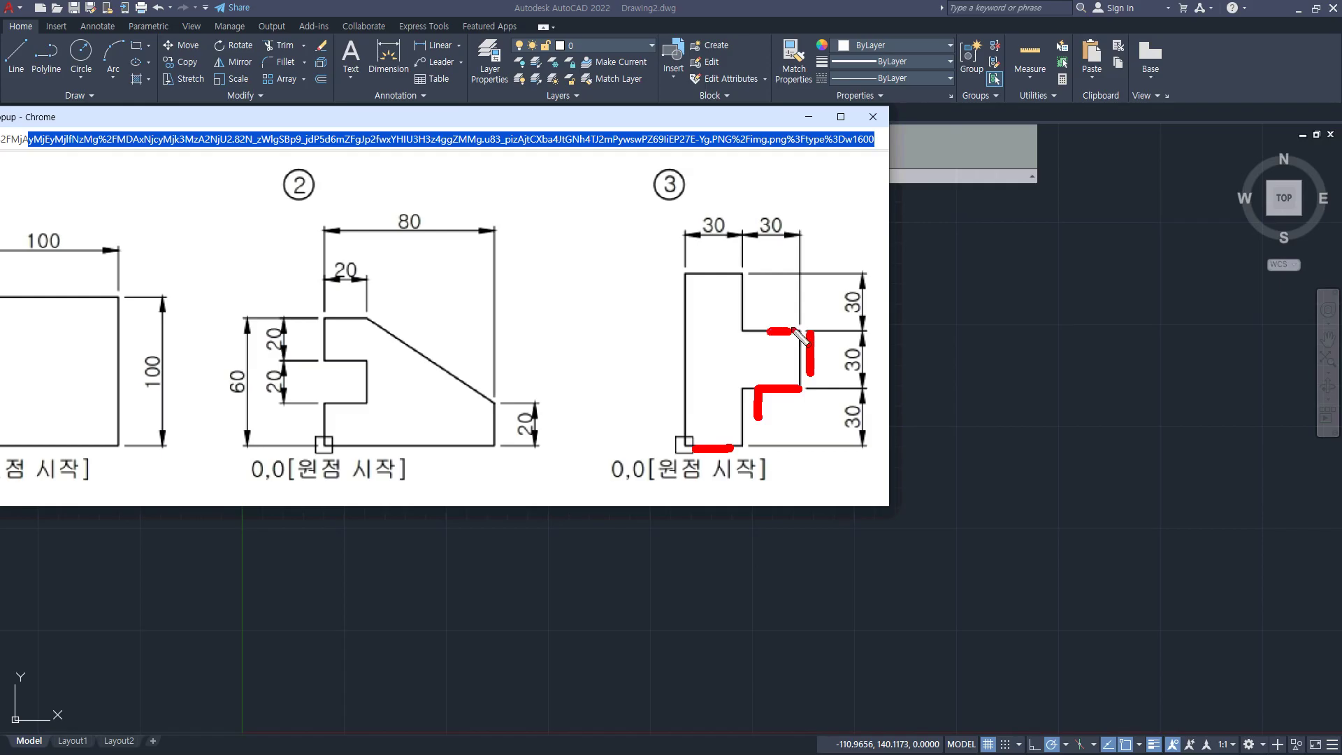
key("Escape")
left_click_drag(762, 119, 0, 119)
left_click(532, 176)
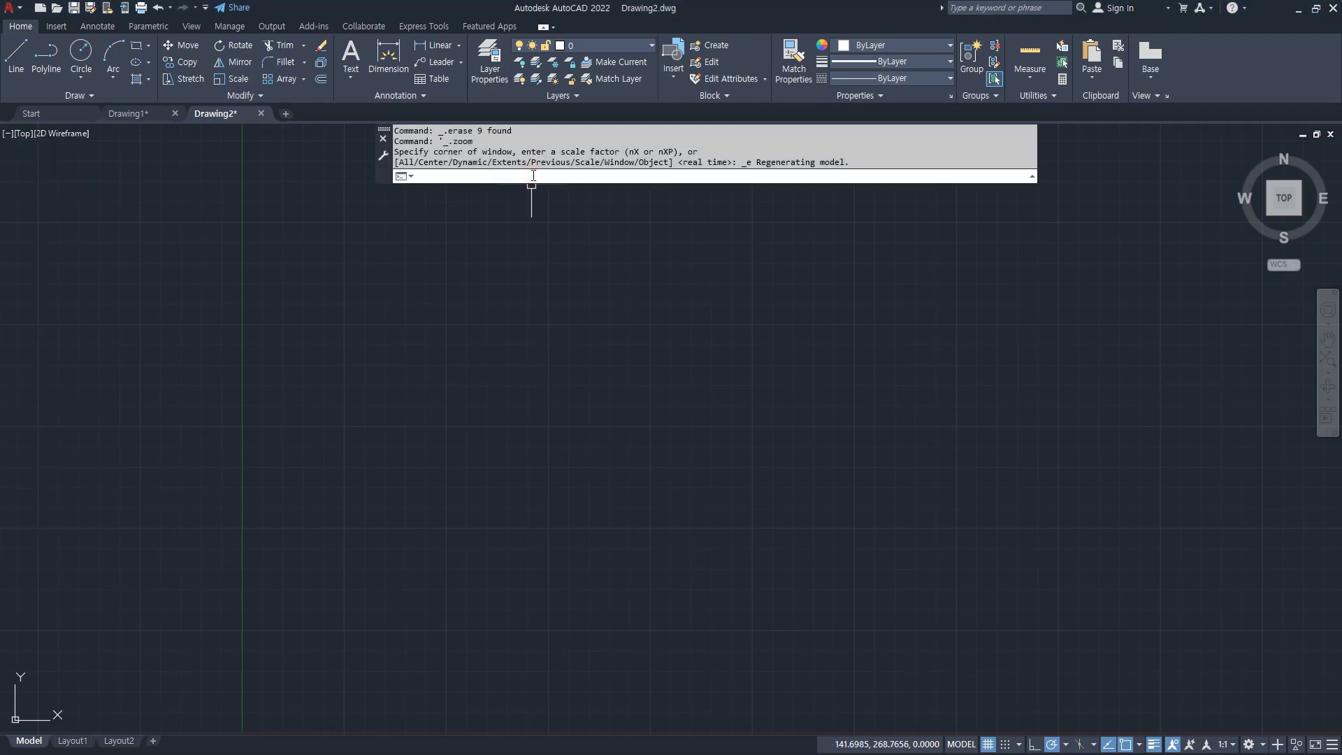
type("line")
key("Return")
type("0,0,")
key("BackSpace")
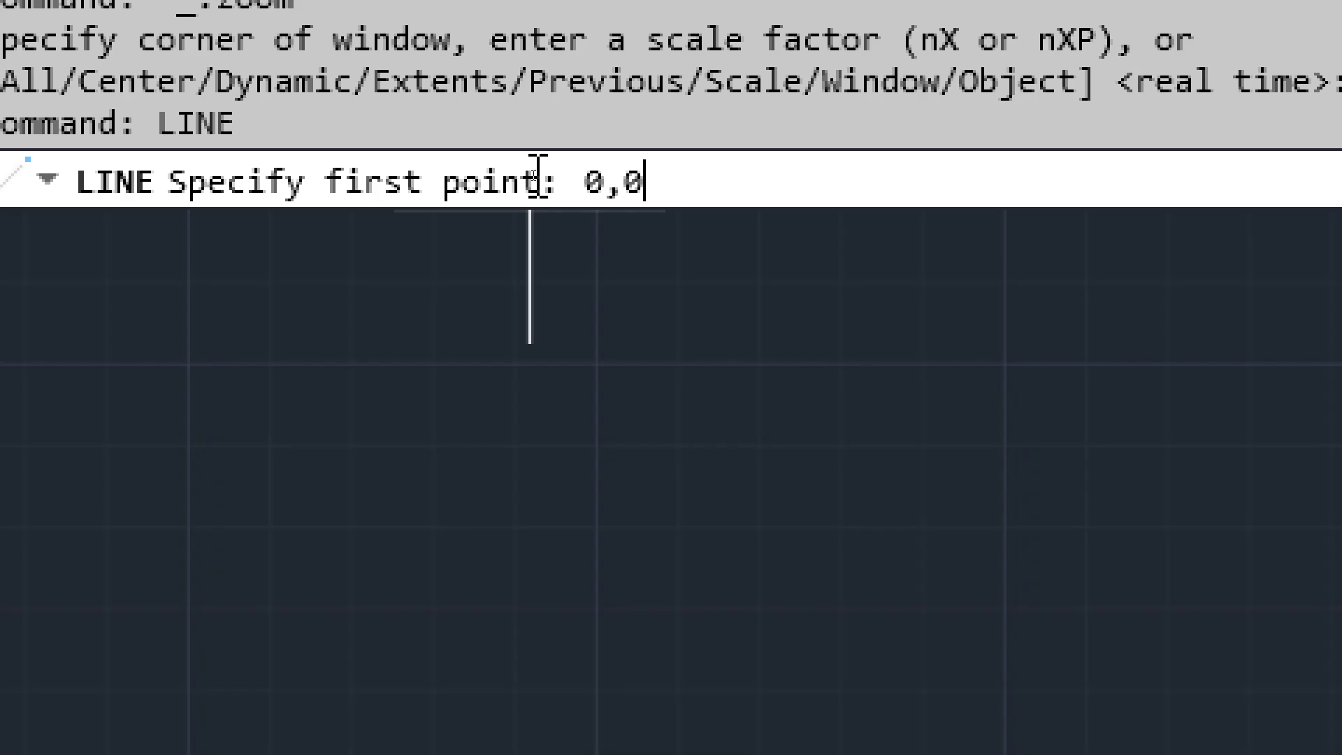
key("Return")
mouse_move(392, 679)
middle_mouse_down()
mouse_move(539, 419)
mouse_move(516, 410)
mouse_move(629, 329)
mouse_move(384, 727)
mouse_move(564, 699)
middle_mouse_up()
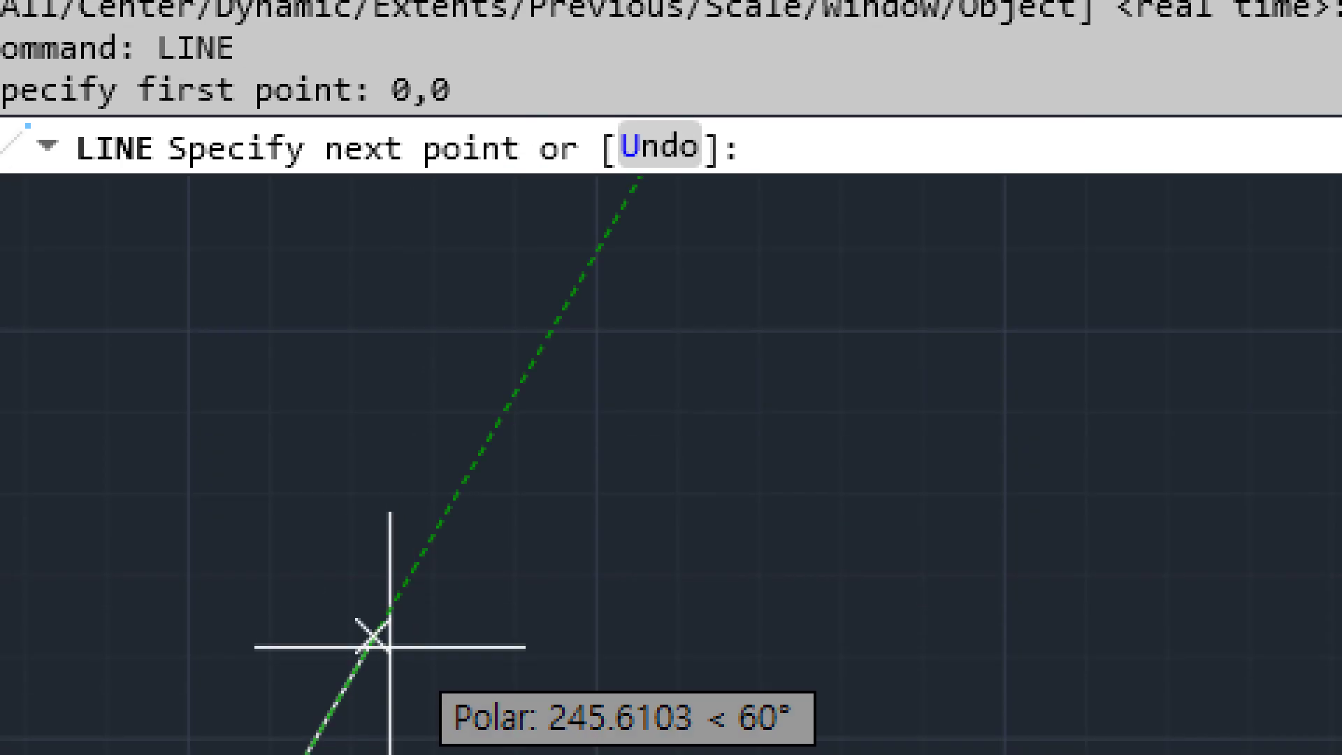
mouse_move(529, 634)
middle_mouse_down()
mouse_move(557, 498)
mouse_move(548, 435)
mouse_move(486, 509)
middle_mouse_up()
middle_click_drag(486, 565, 493, 555)
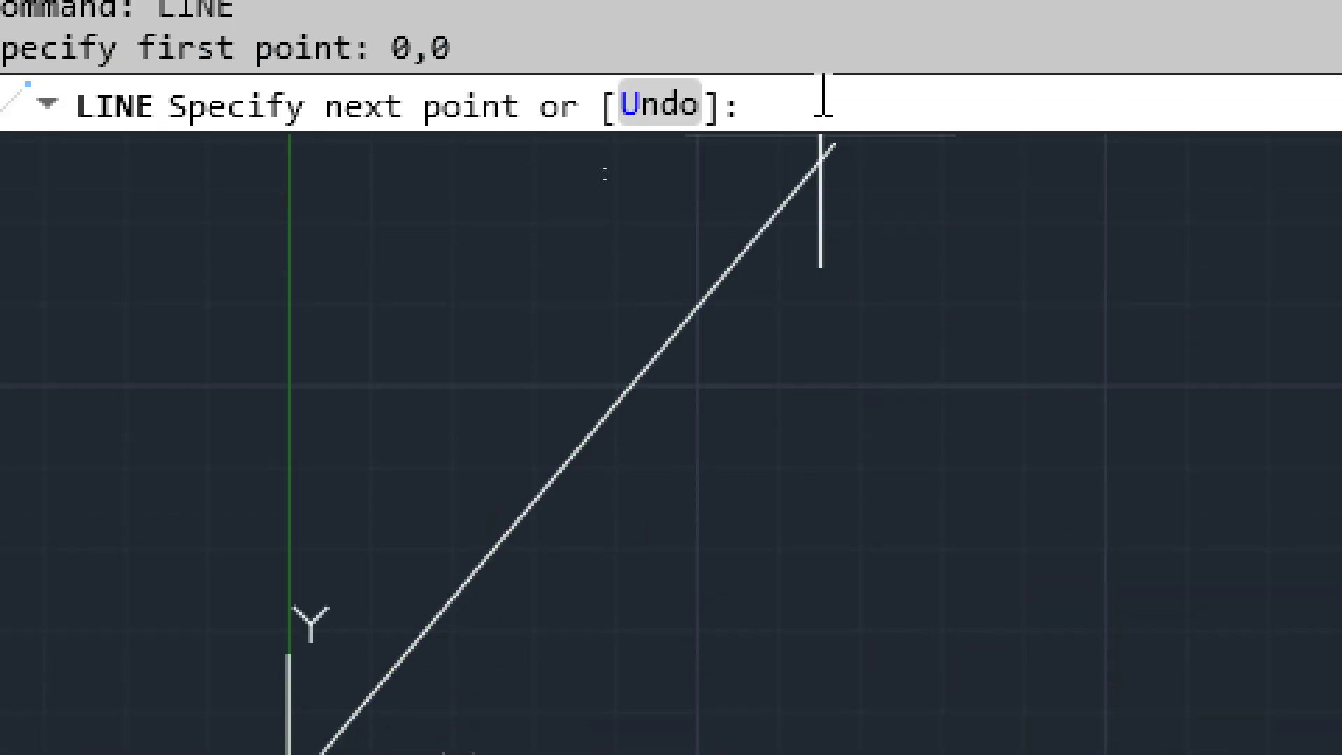
type("@30,0")
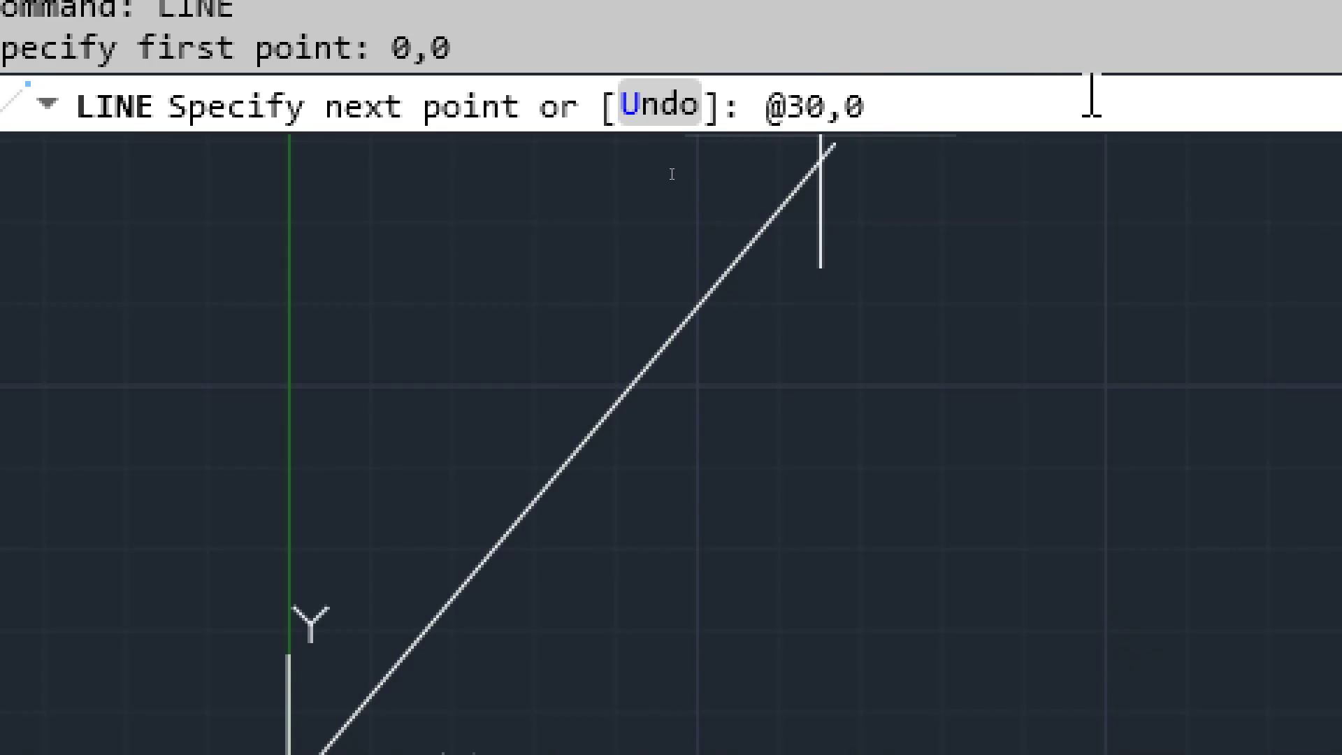
key("Return")
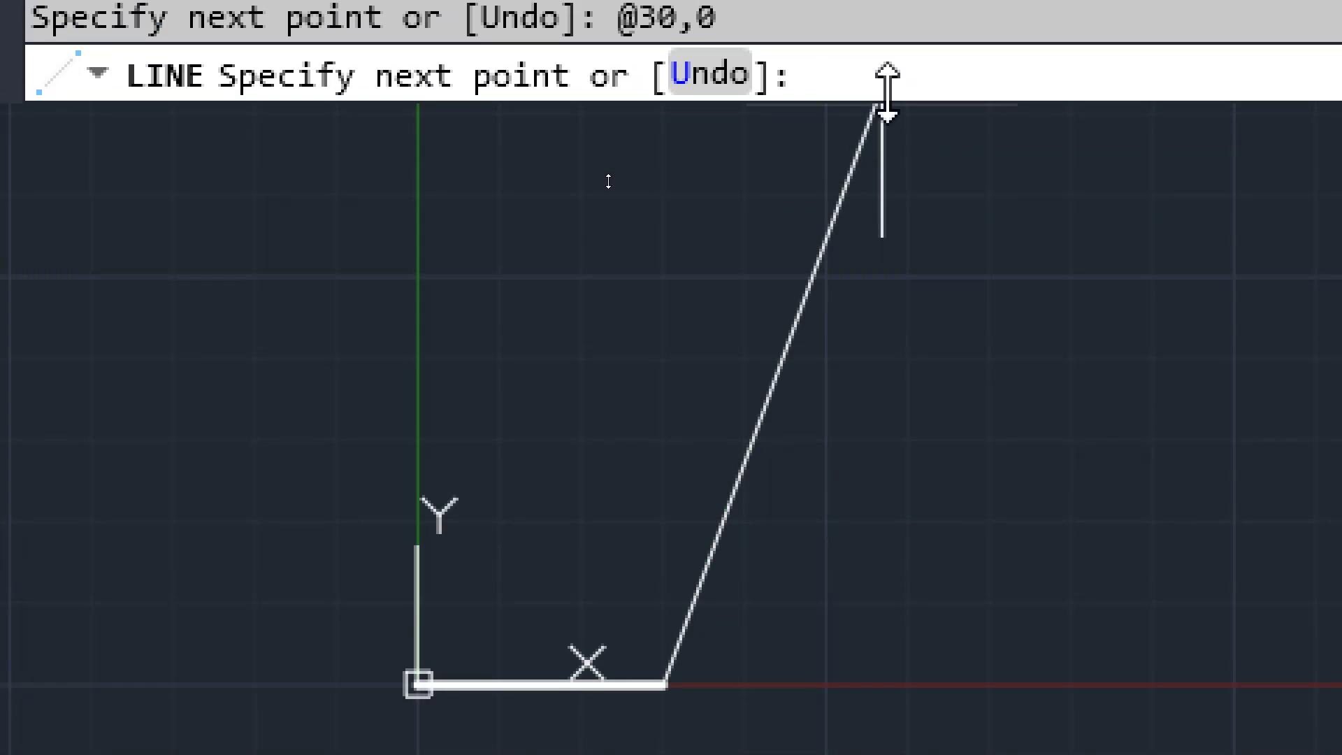
type("@0,30")
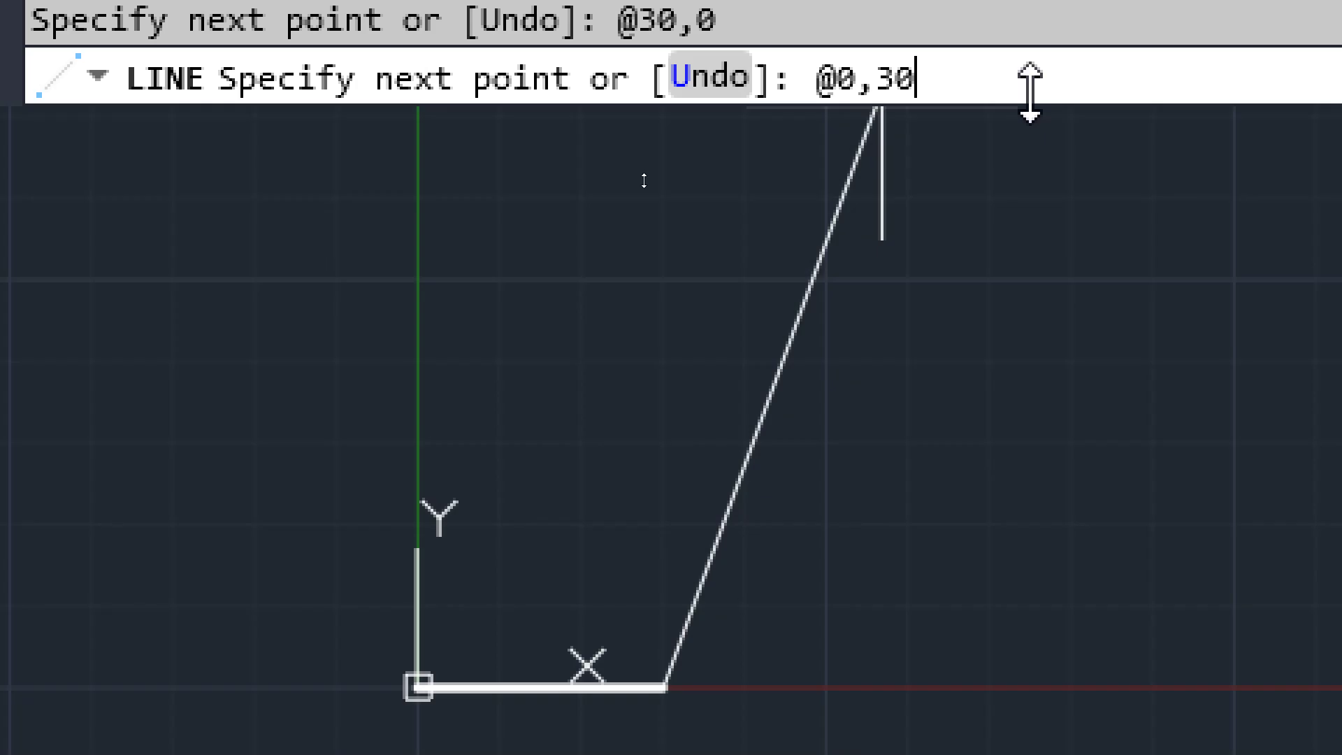
key("Return")
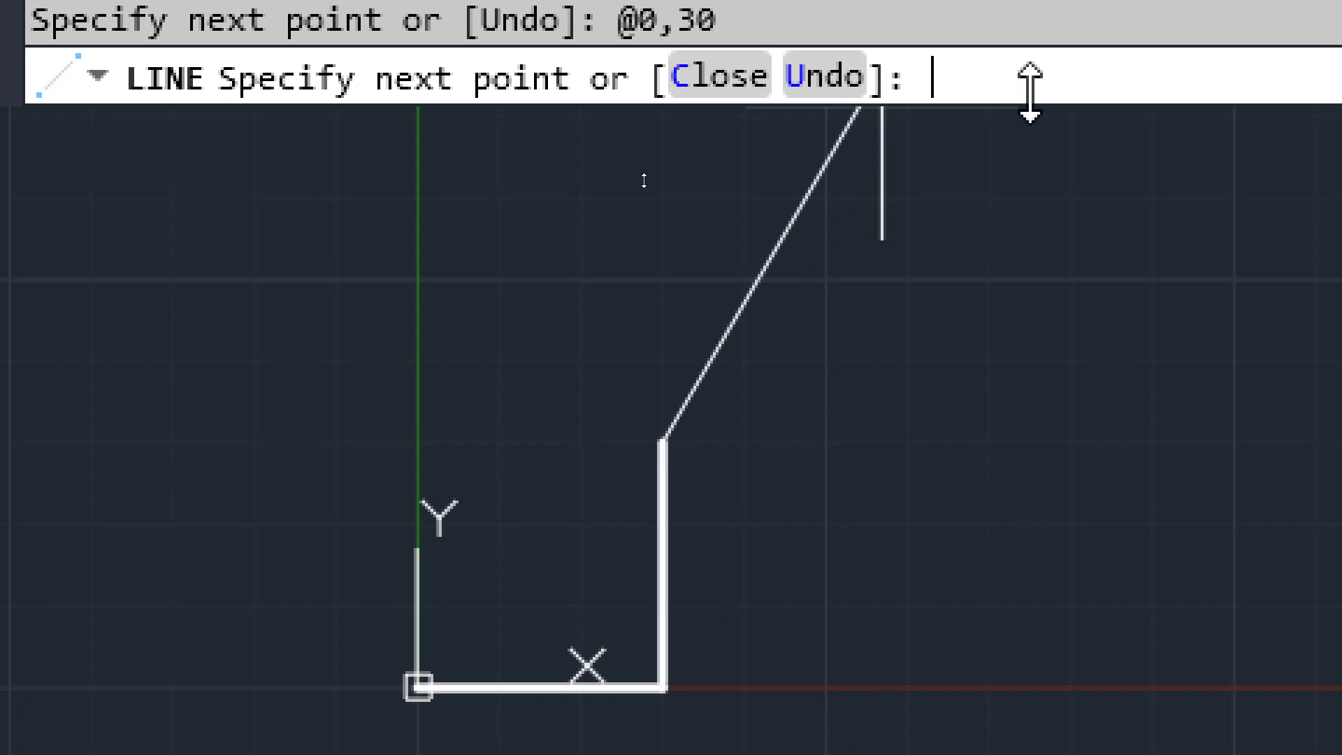
type("@30,0")
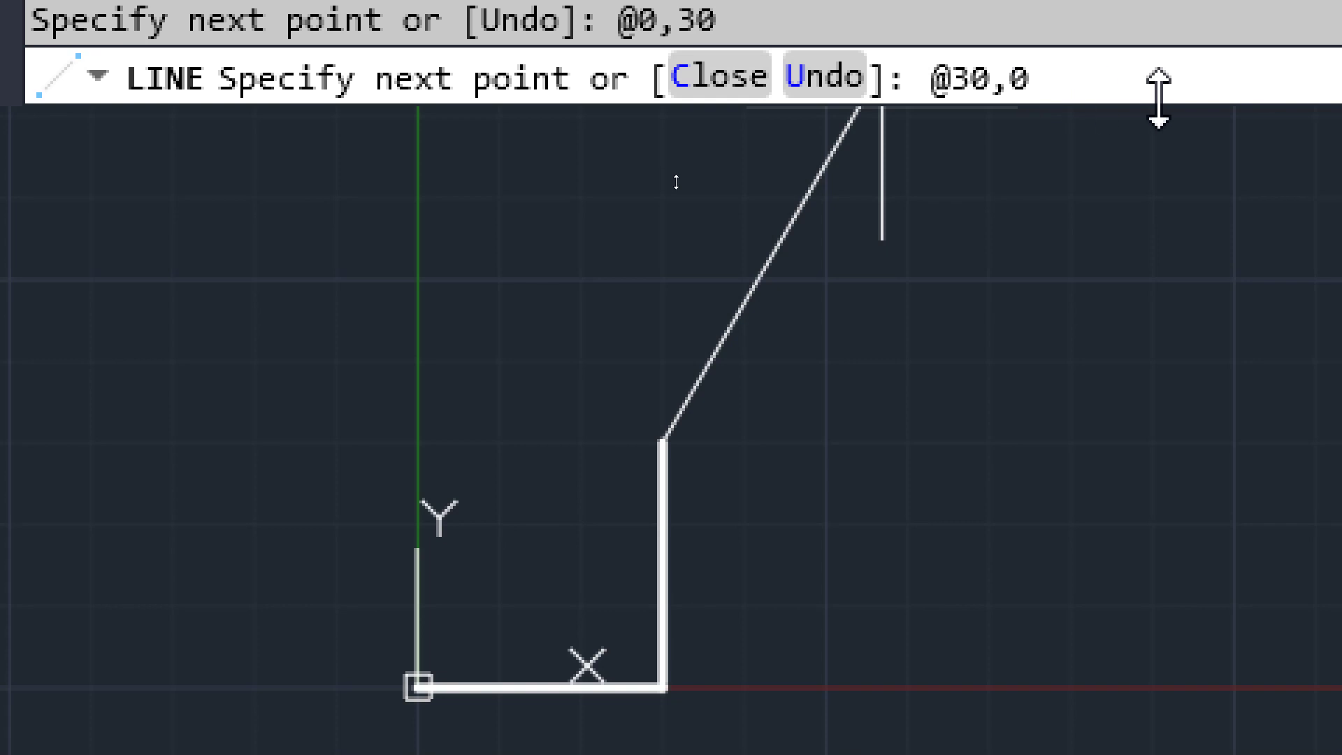
key("Return")
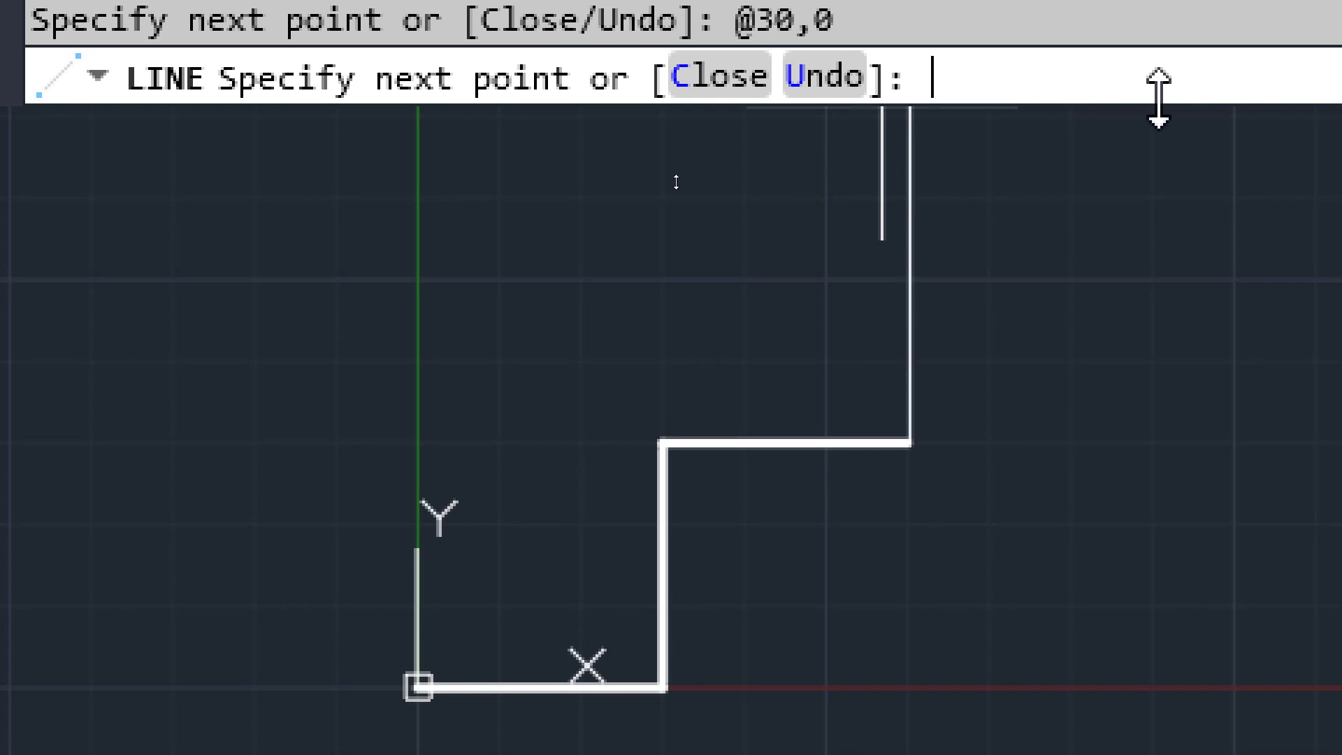
Draw the arm's outer vertical edge to @0,30 and its upper edge back to @-30,0.
type("@0,30")
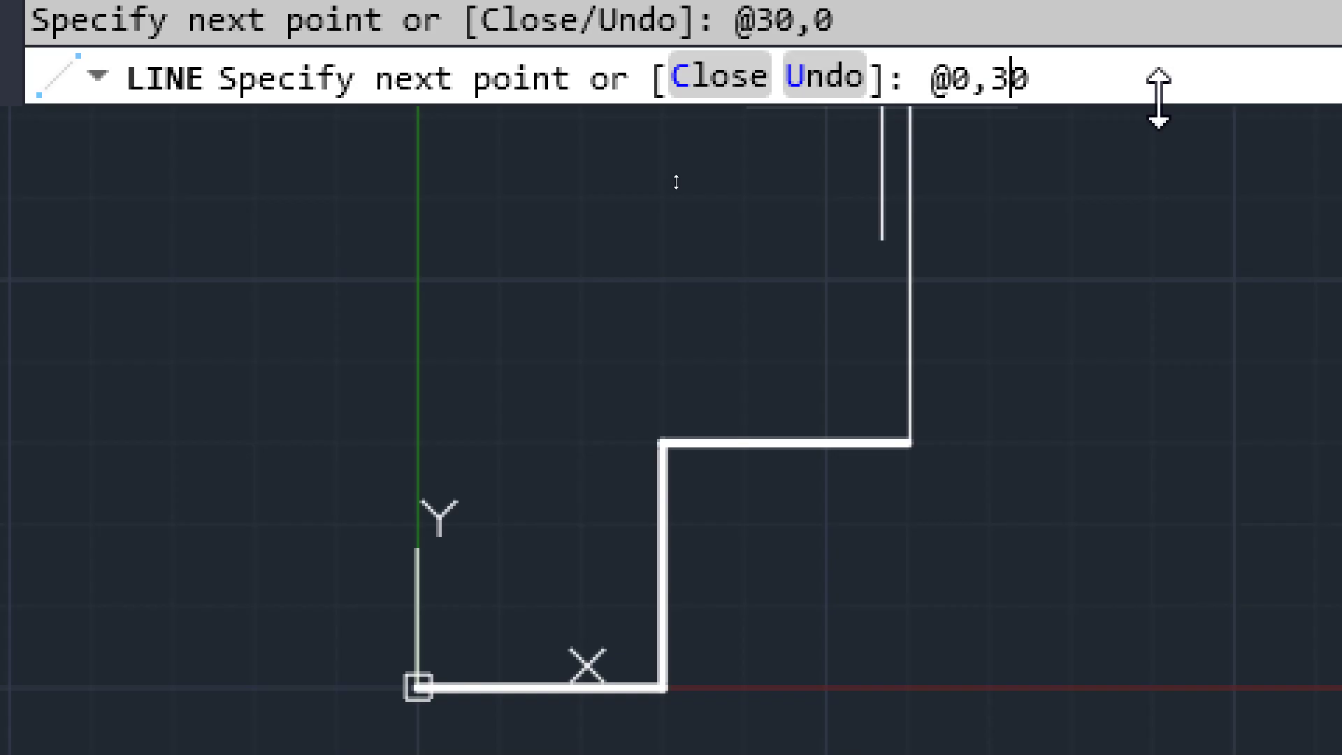
key("Return")
type("@-30,0")
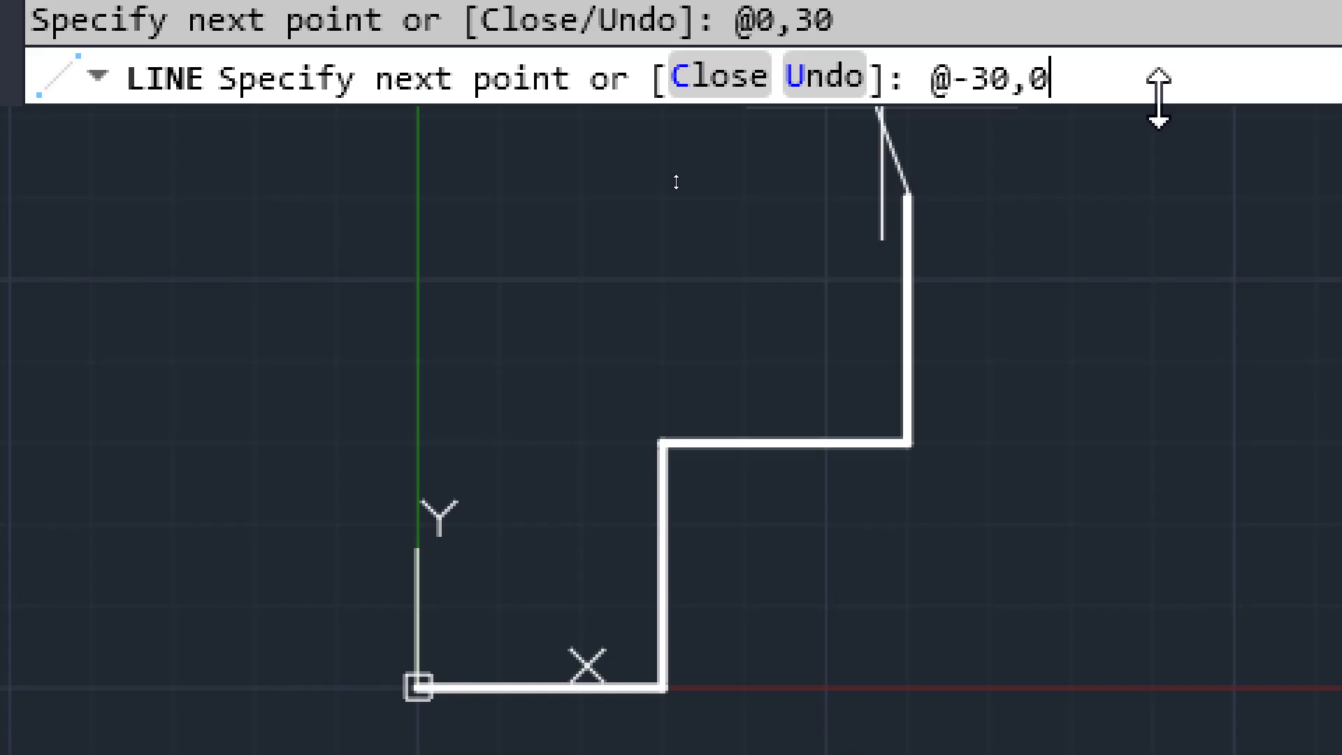
key("Return")
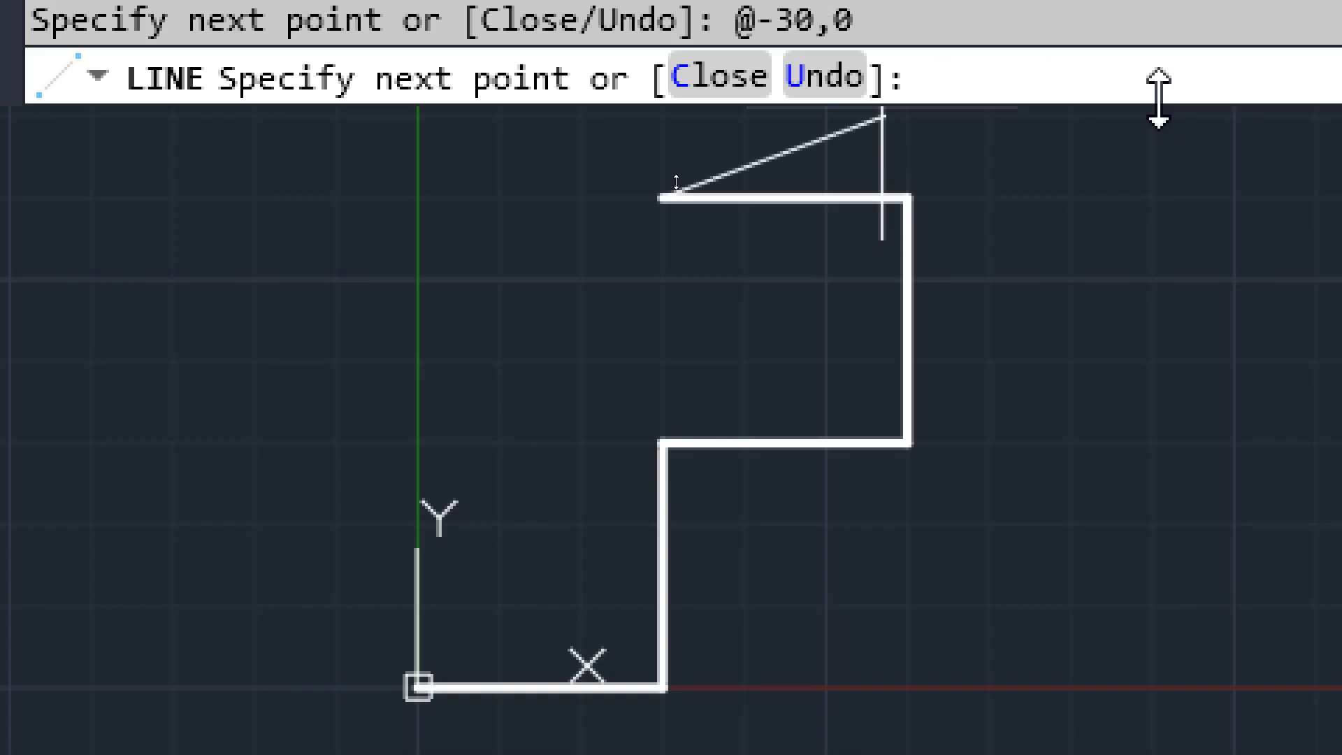
Draw shape 3's upper vertical edge to the relative point @0,30 and its top edge to @-30,0.
type("@0,30")
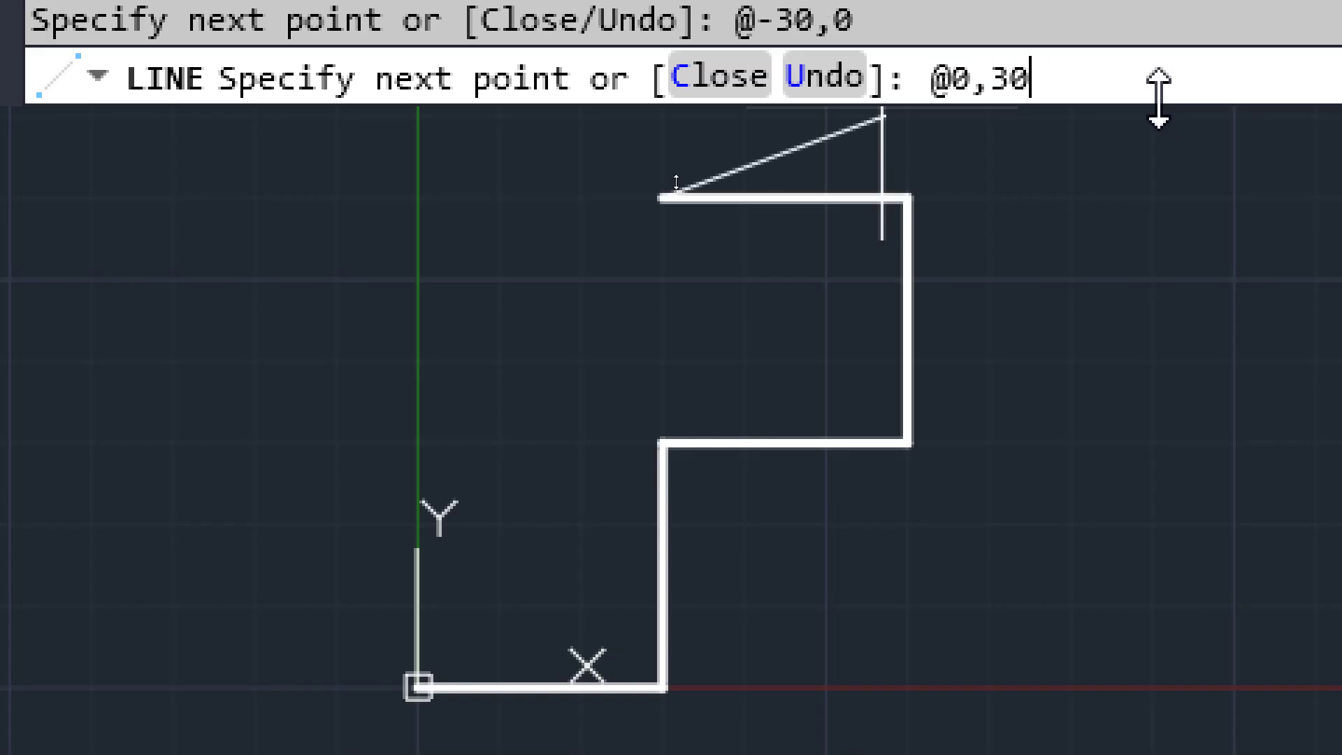
key("Return")
middle_click_drag(815, 291, 790, 565)
left_click(1083, 115)
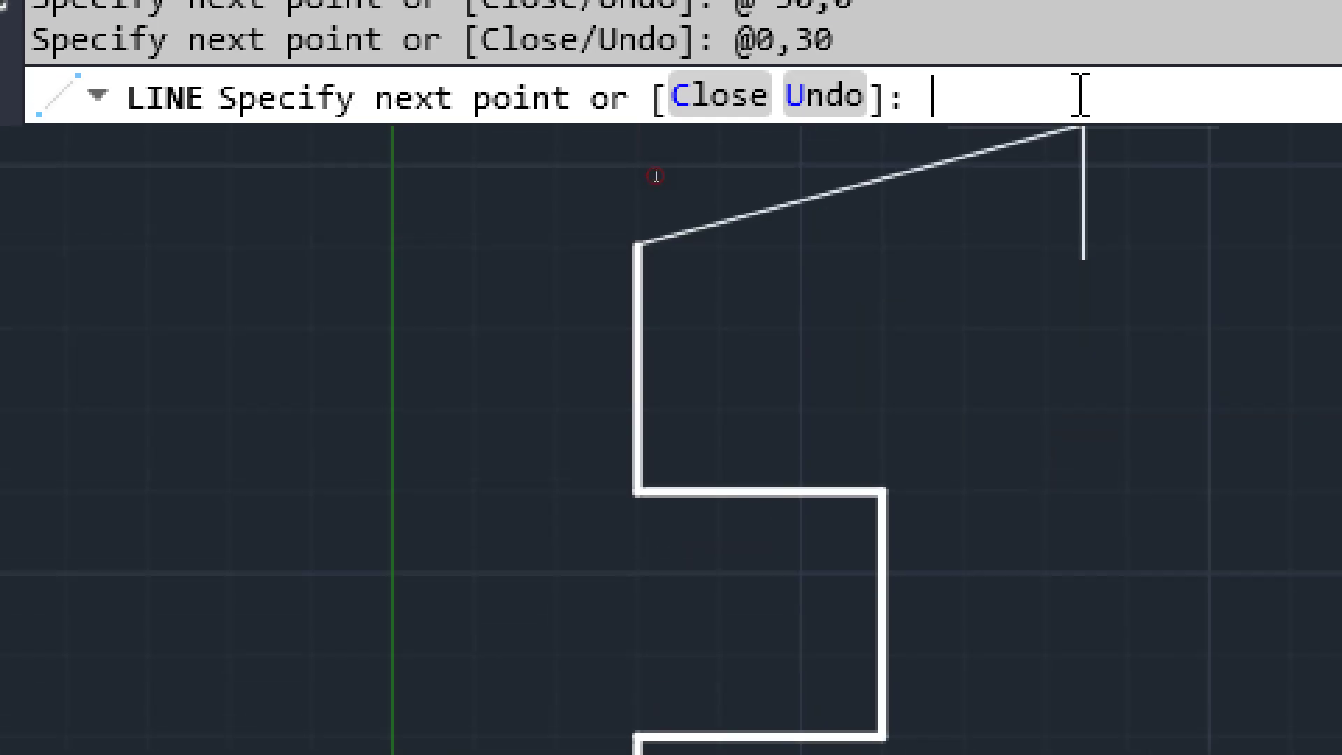
type("@-30,0")
key("Return")
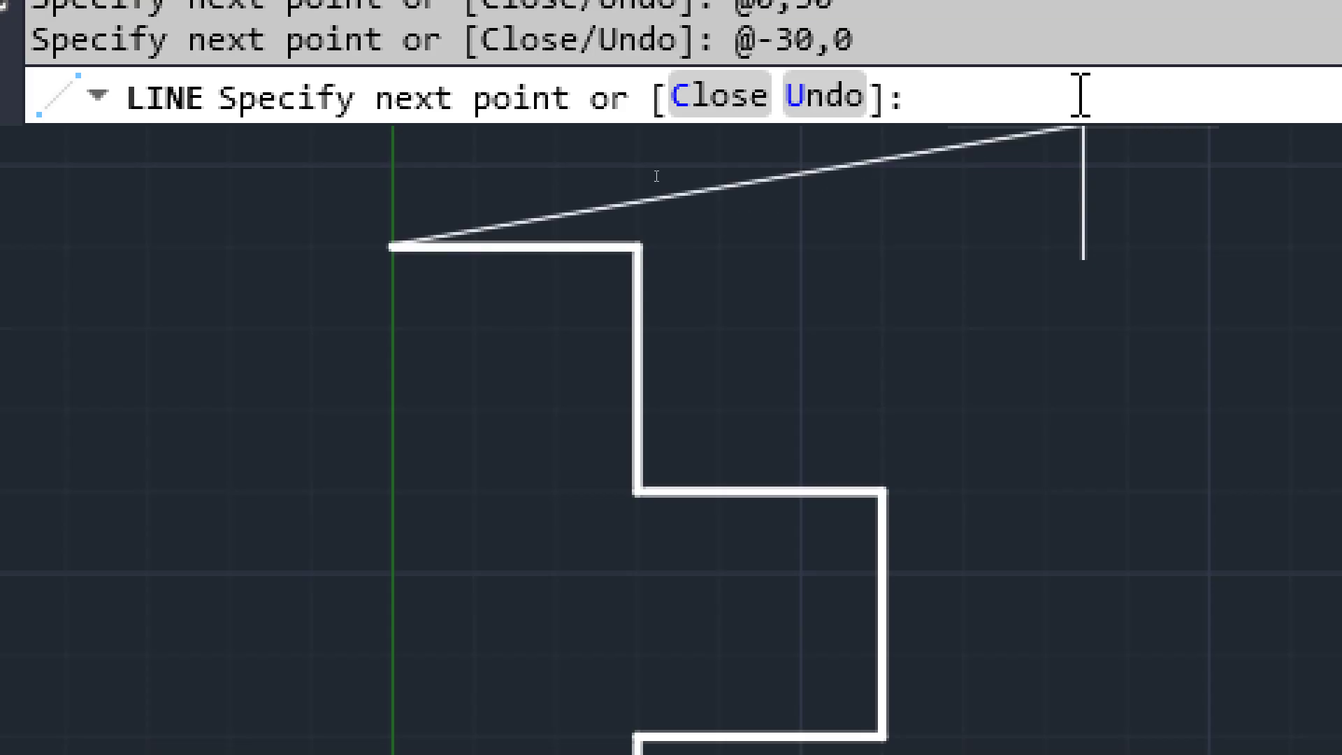
Close shape 3's outline back to the origin with the Close option of the line command.
type("c")
key("Return")
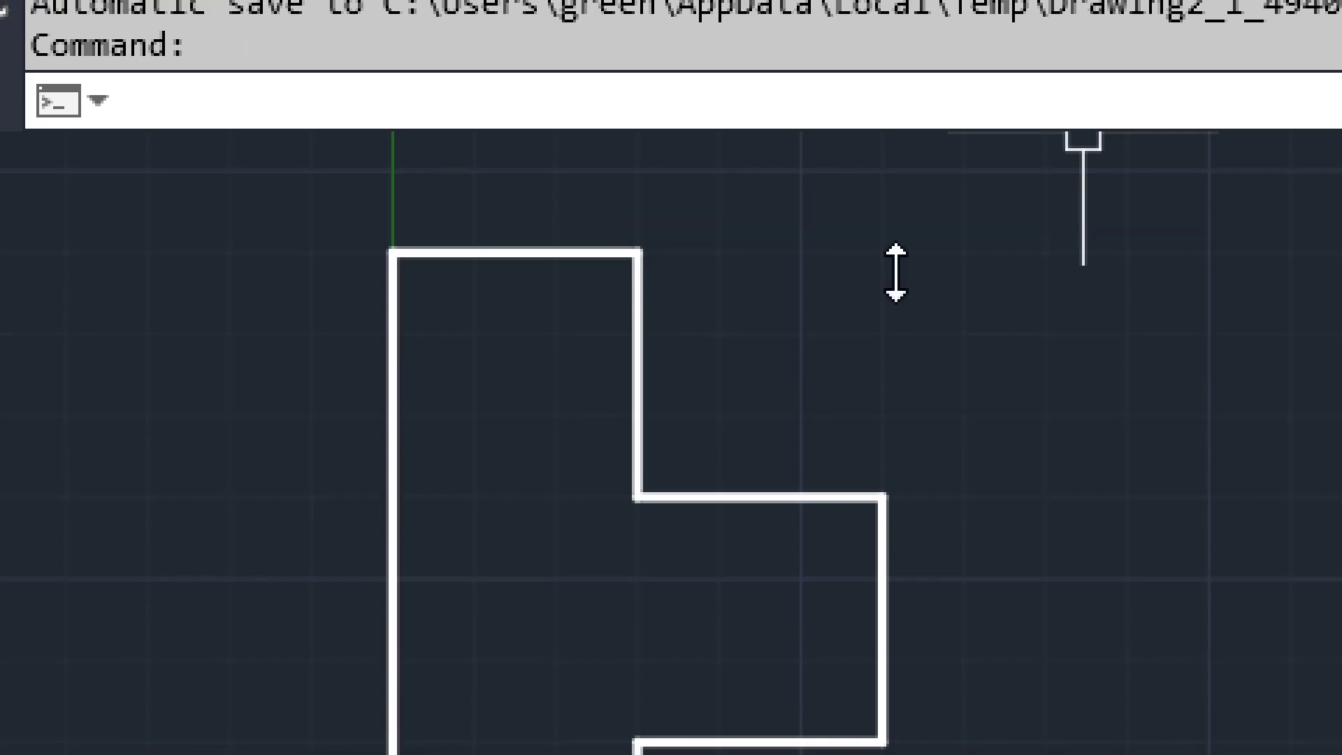
scroll(773, 415, "down", 3)
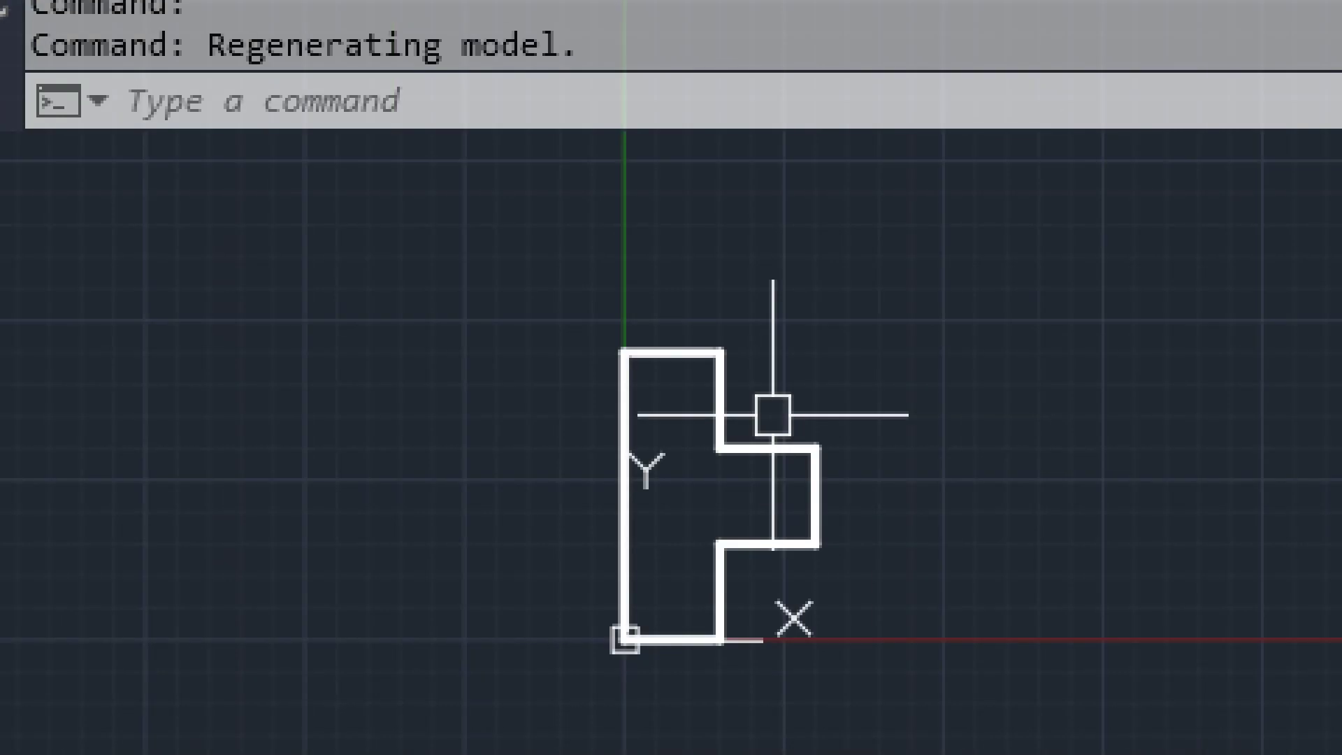
Switch to the browser's example page and examine the rectangular spiral's start coordinate and outer dimensions, marking them on the image.
key("alt+Tab")
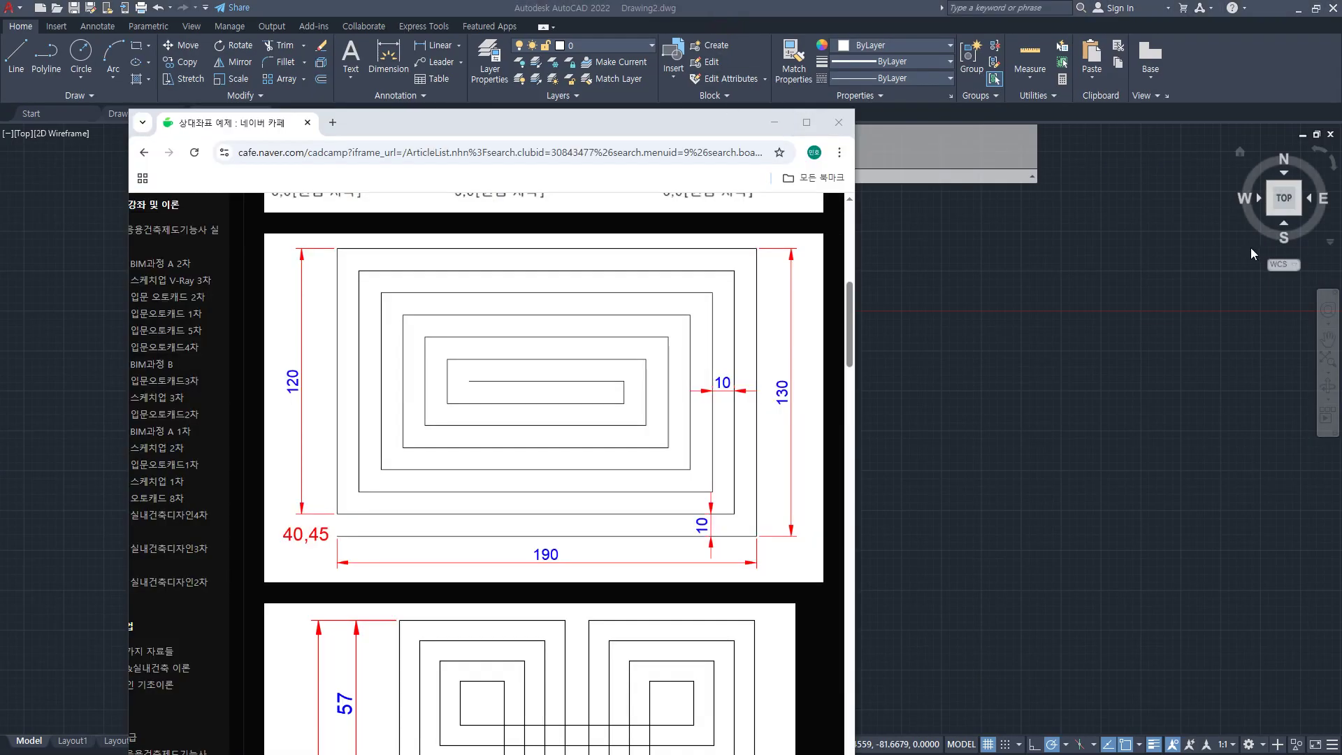
key("ctrl+2")
left_click_drag(323, 552, 291, 558)
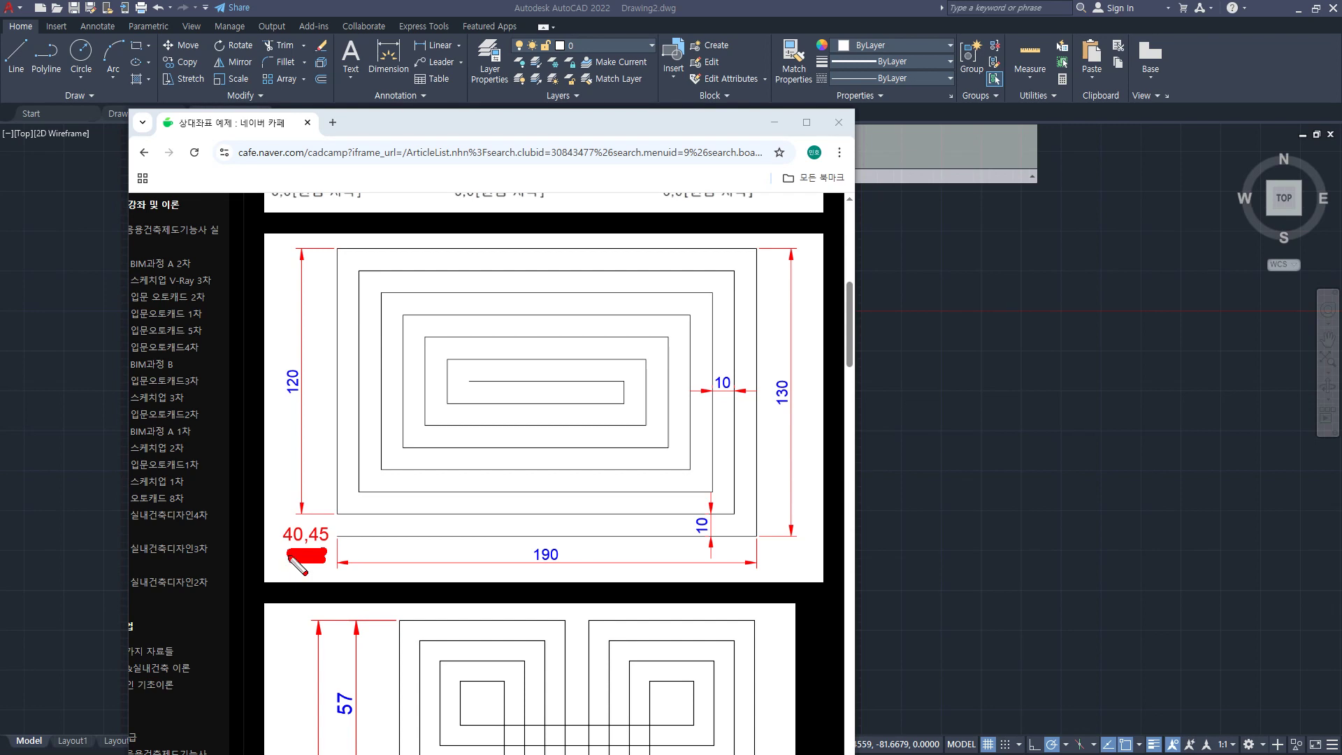
mouse_move(551, 589)
left_mouse_down()
mouse_move(567, 542)
mouse_move(550, 589)
left_mouse_up()
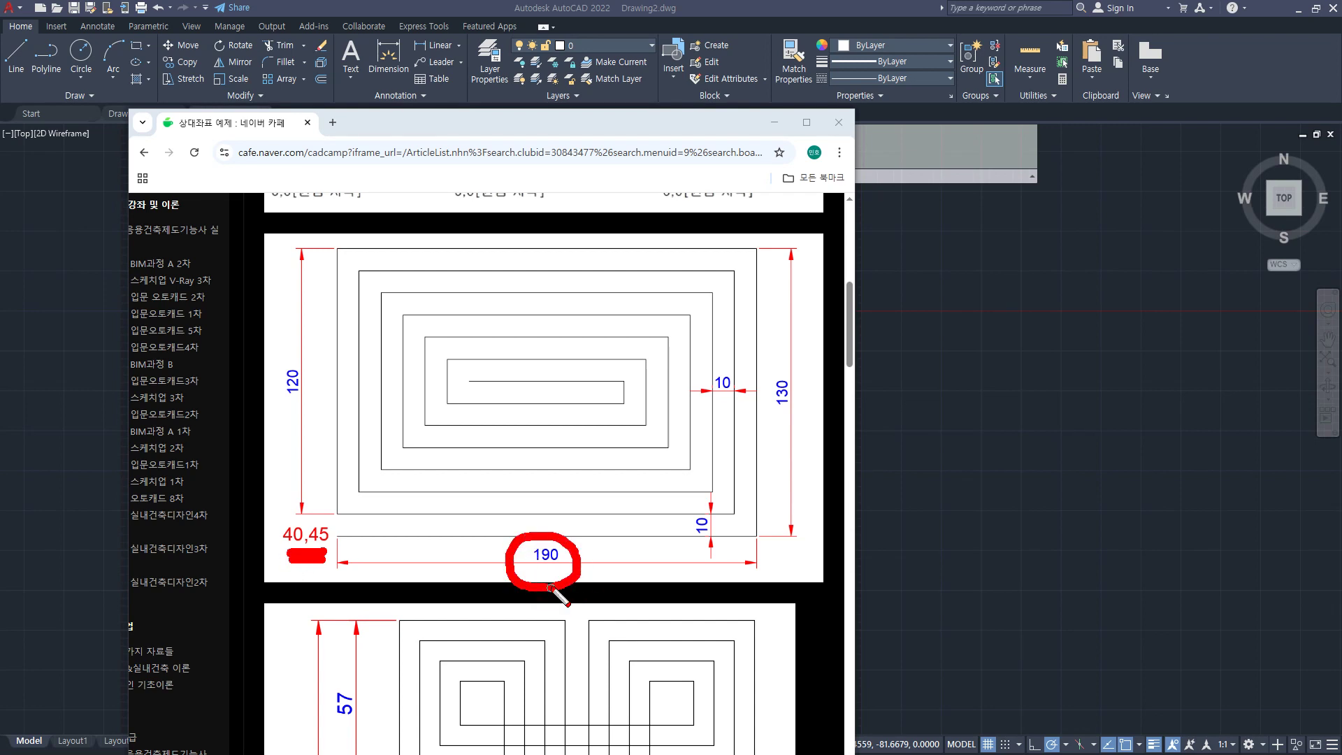
mouse_move(784, 422)
left_mouse_down()
mouse_move(780, 360)
mouse_move(789, 423)
left_mouse_up()
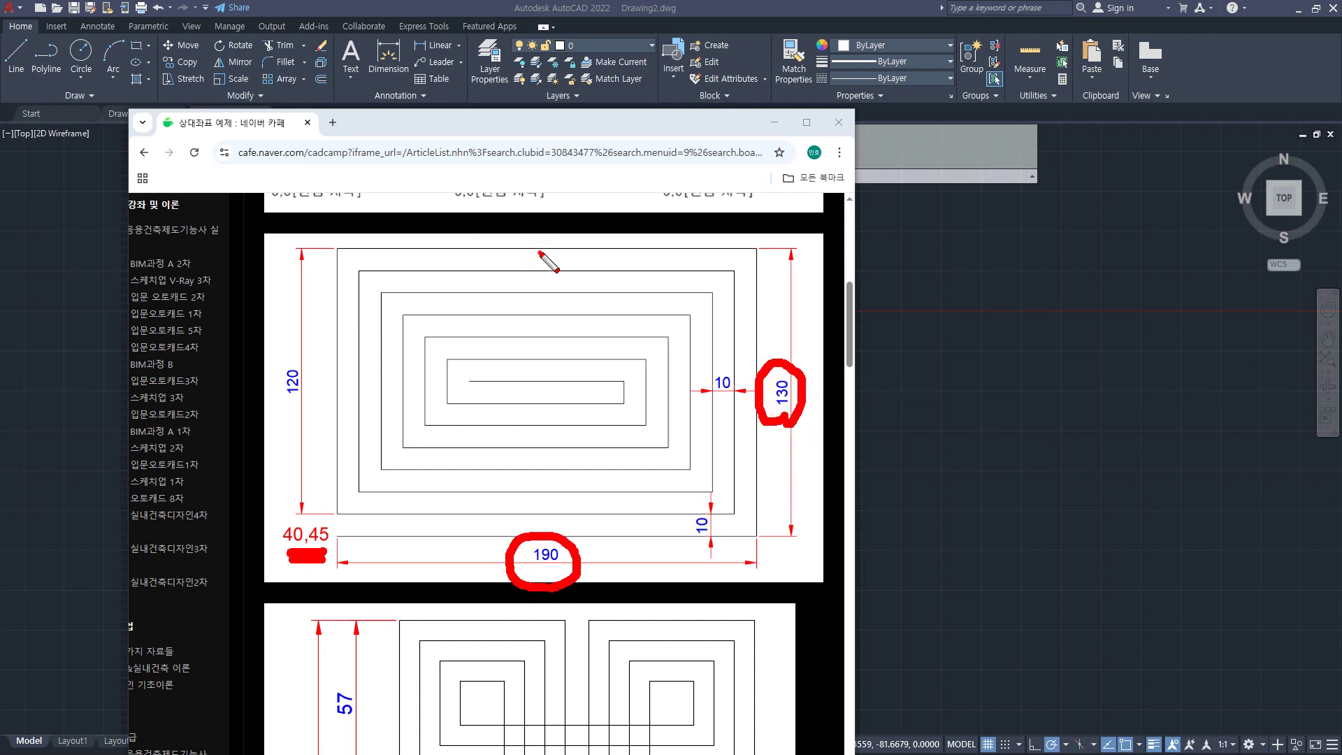
left_click_drag(539, 251, 538, 247)
left_click_drag(298, 412, 308, 384)
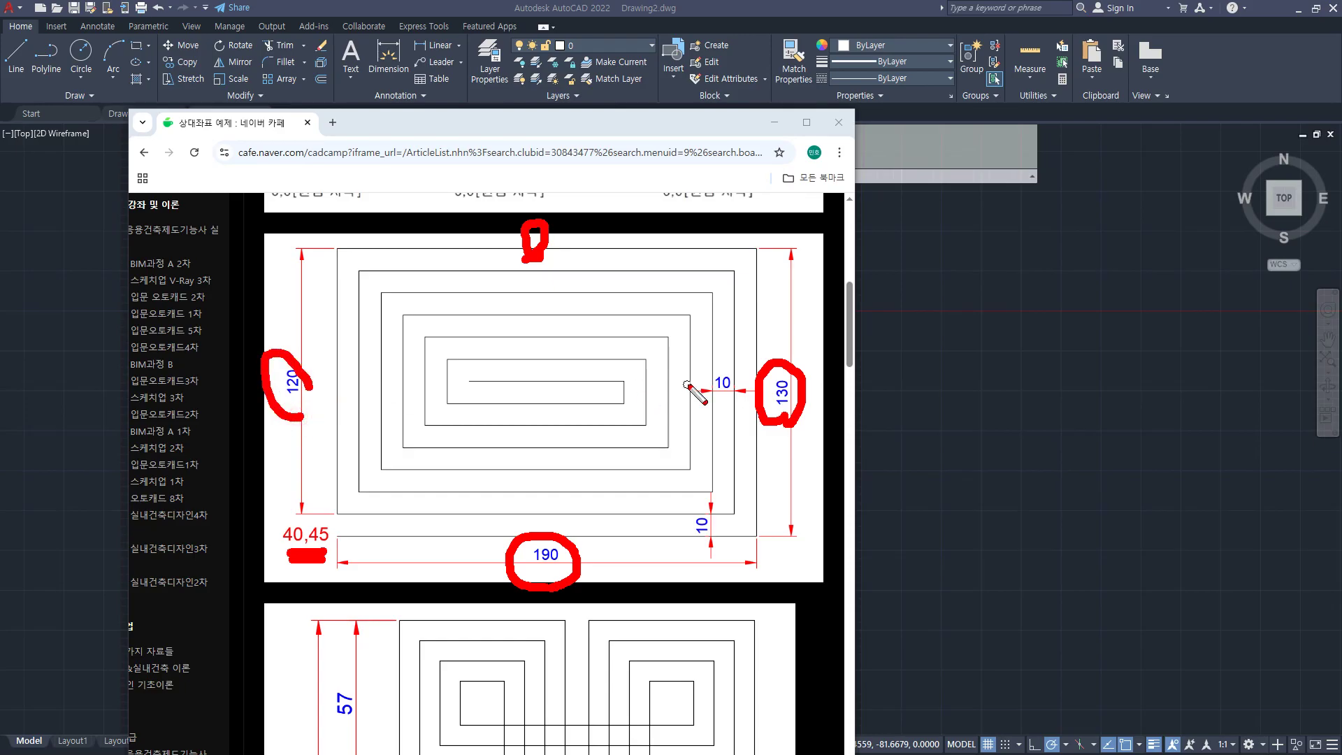
mouse_move(743, 389)
left_mouse_down()
mouse_move(342, 394)
mouse_move(342, 415)
left_mouse_up()
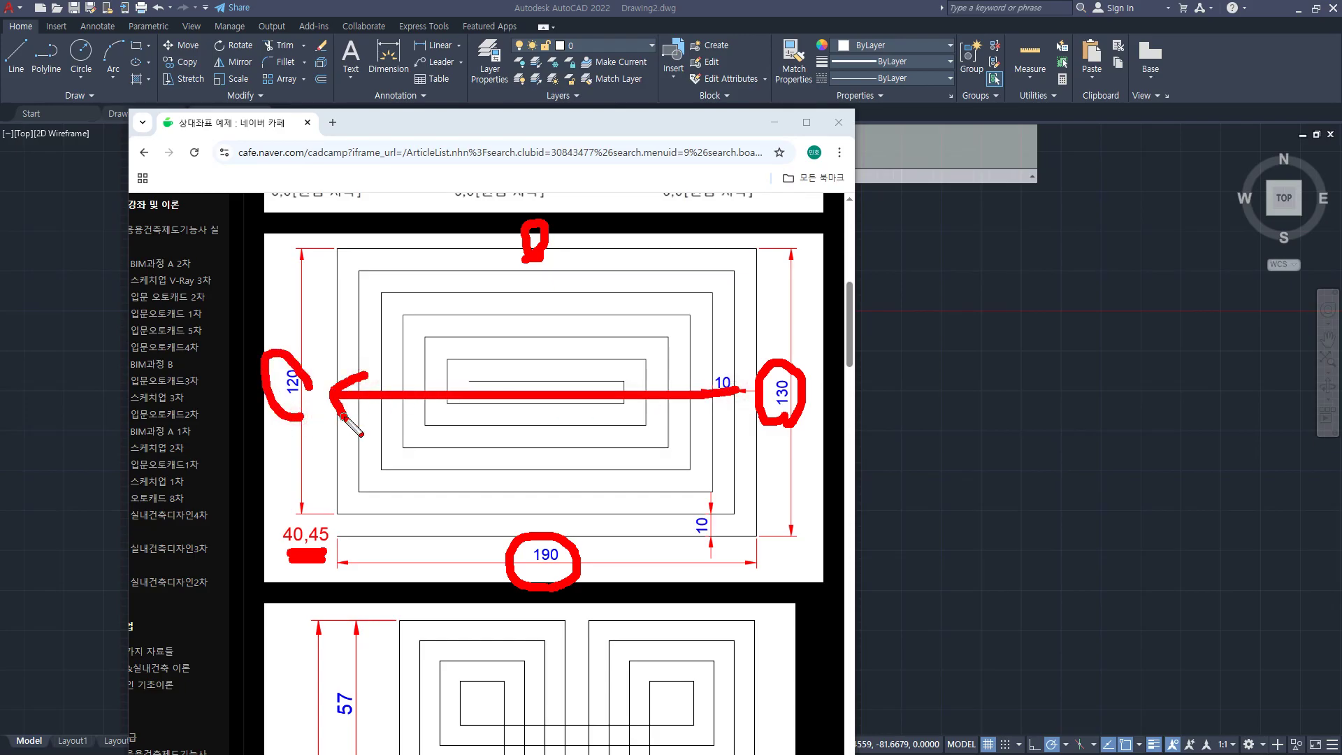
mouse_move(561, 532)
left_mouse_down()
mouse_move(523, 516)
mouse_move(567, 523)
left_mouse_up()
mouse_move(730, 426)
left_mouse_down()
mouse_move(716, 405)
mouse_move(747, 402)
mouse_move(733, 426)
left_mouse_up()
mouse_move(544, 283)
left_mouse_down()
mouse_move(518, 288)
mouse_move(553, 291)
left_mouse_up()
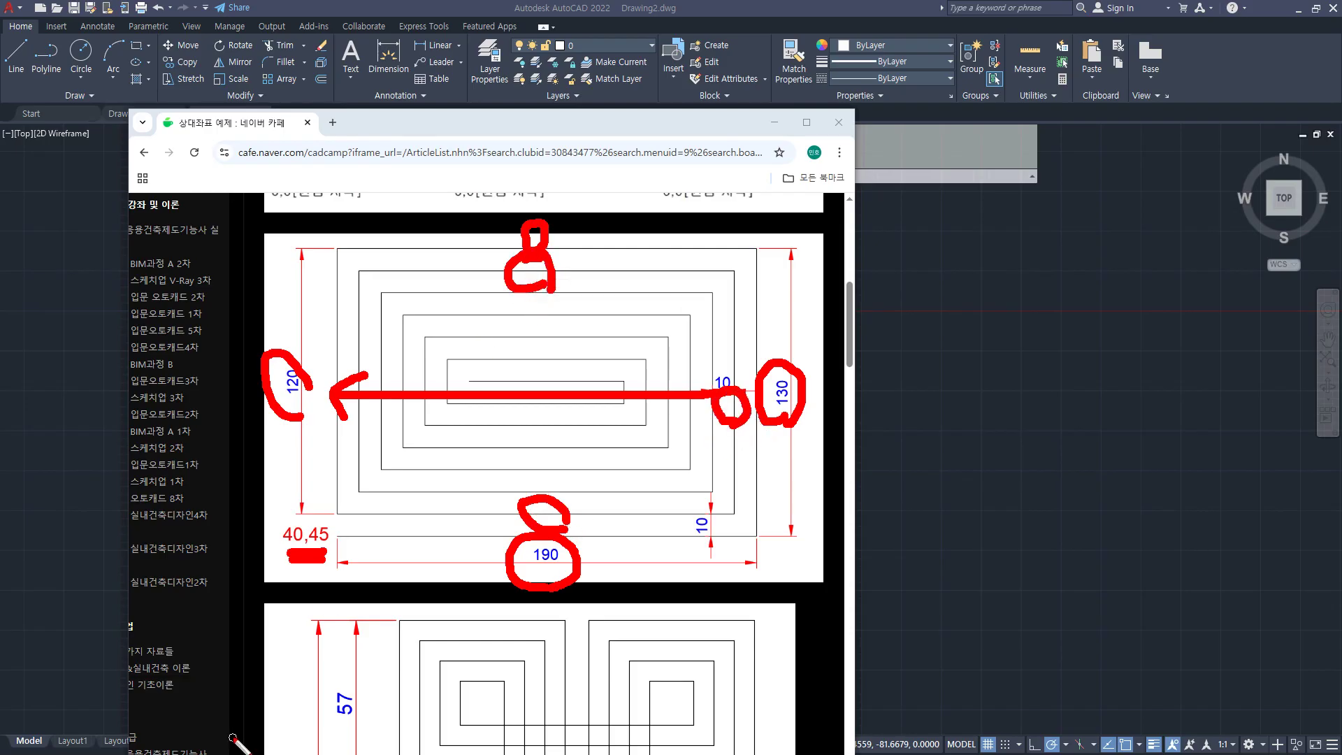
Clear the marks, examine the spacing dimensions between the spiral's turns, and move the browser window clear of the drawing.
key("e")
mouse_move(733, 405)
left_mouse_down()
mouse_move(702, 365)
mouse_move(740, 411)
left_mouse_up()
mouse_move(719, 556)
left_mouse_down()
mouse_move(684, 531)
mouse_move(727, 515)
mouse_move(716, 552)
left_mouse_up()
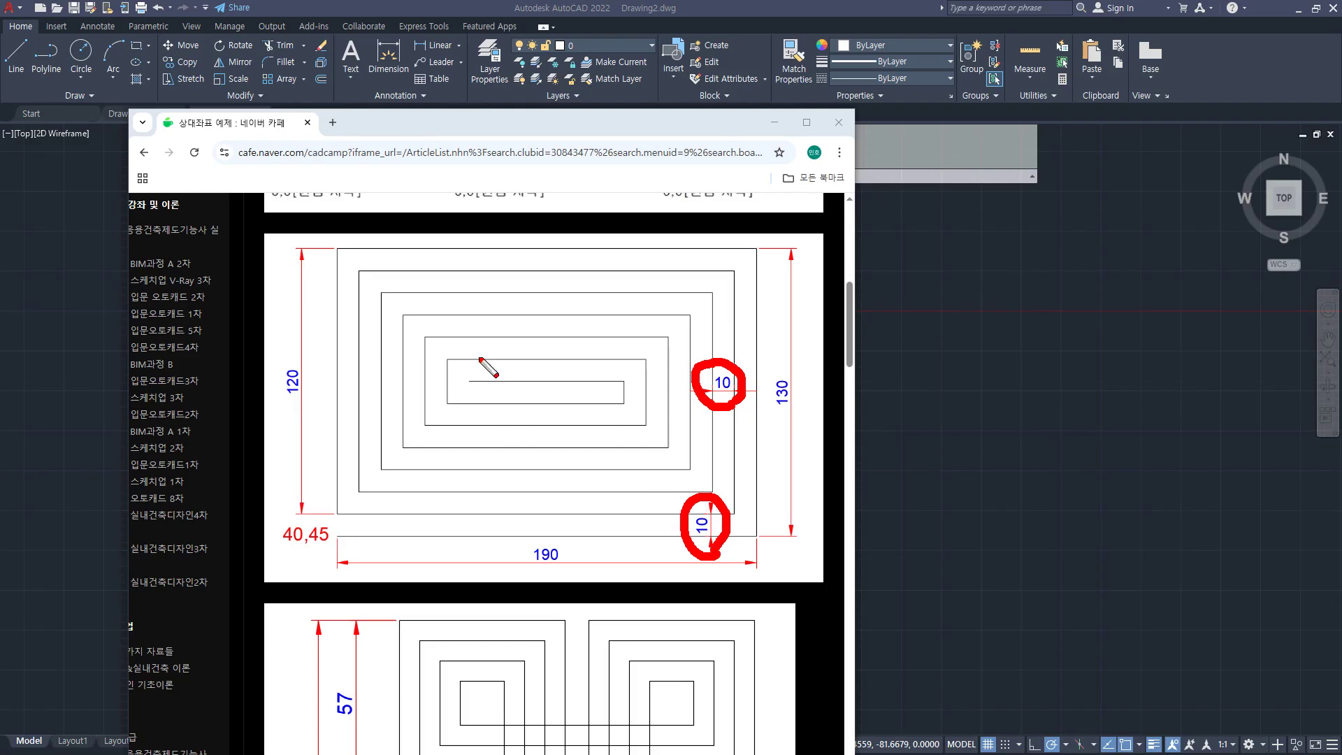
key("Escape")
left_click_drag(577, 125, 0, 175)
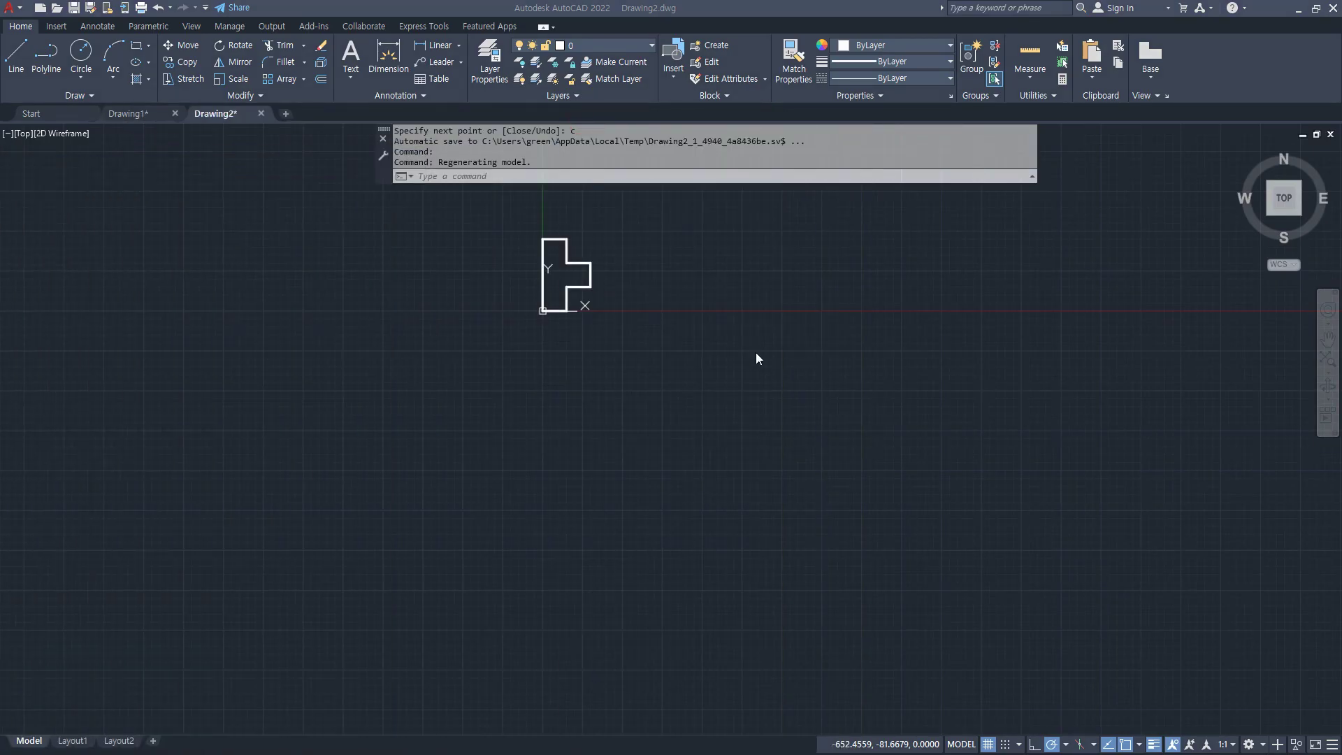
Erase the whole of shape 3 and zoom the view with the All option.
left_click(669, 365)
left_click(396, 201)
type("e")
key("Return")
type("z")
key("Return")
type("a")
key("Return")
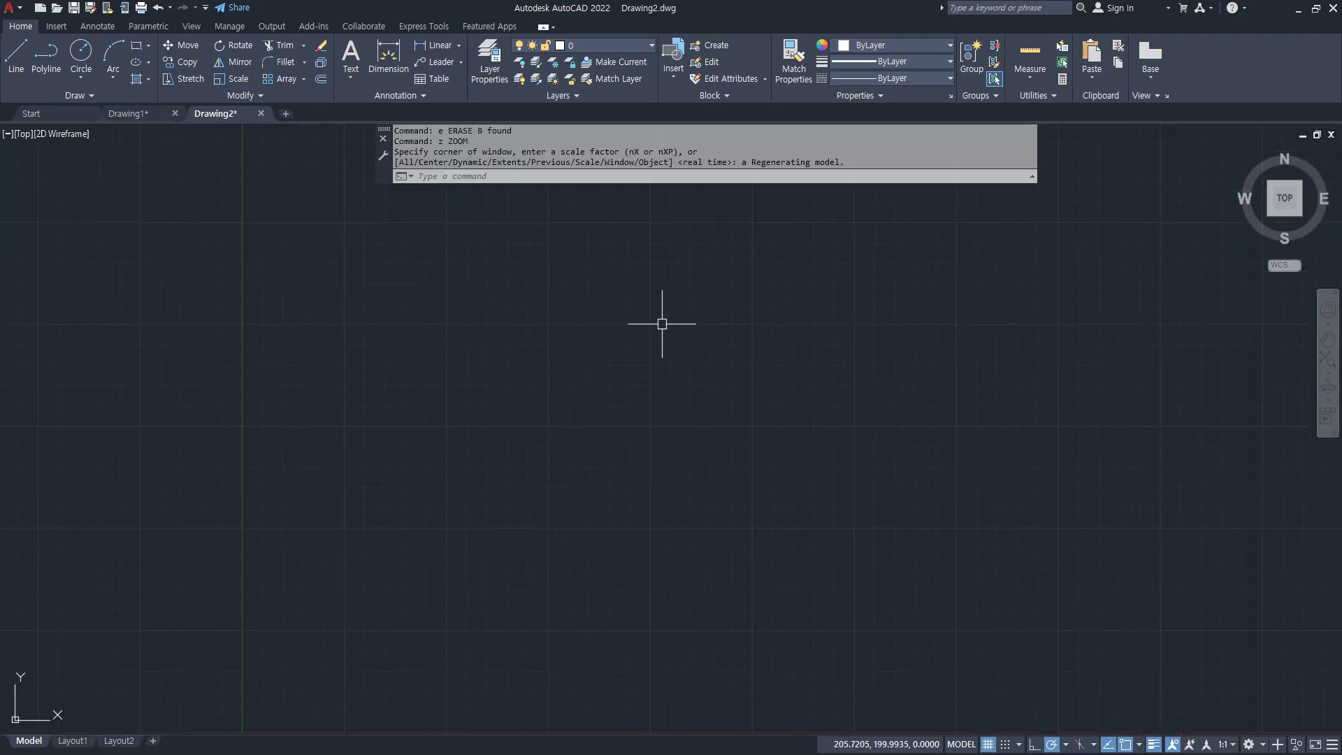
type("l")
key("Return")
type("40,45")
key("Return")
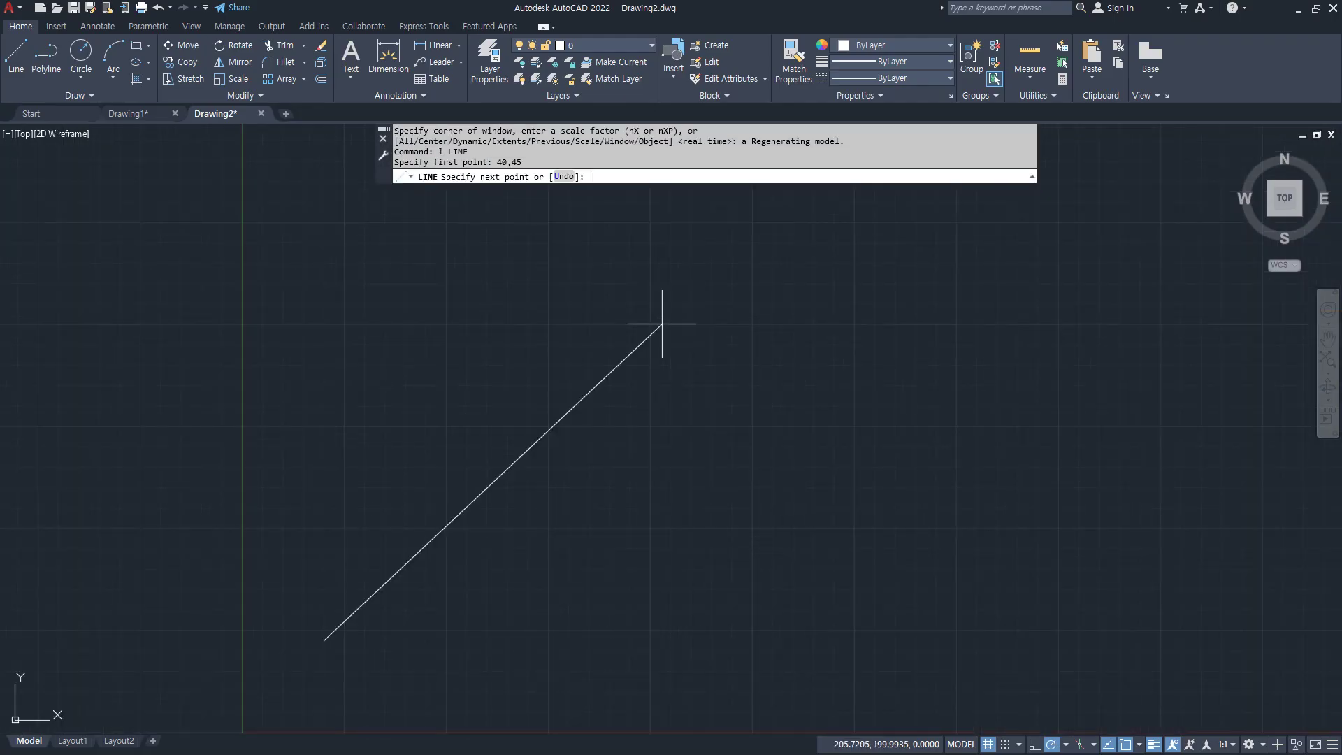
type("@190,0")
key("Return")
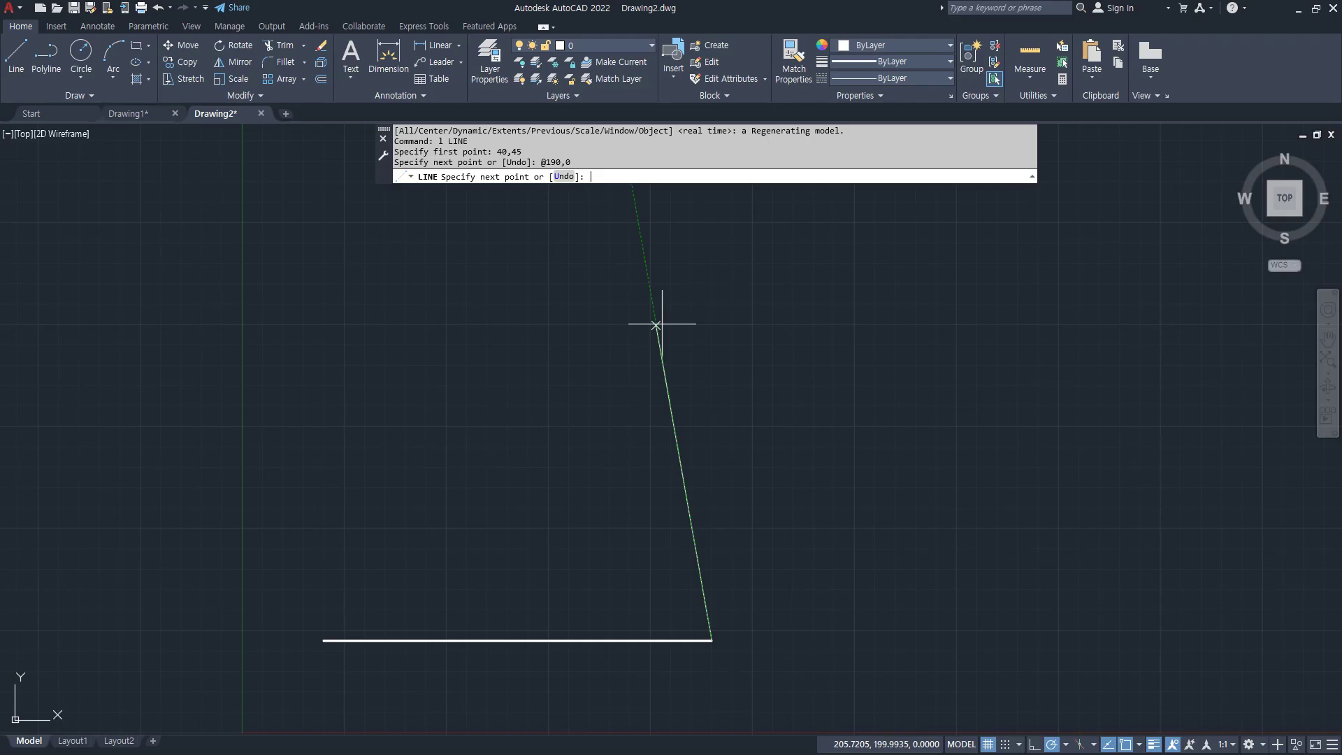
Draw the spiral's outer right edge upward to the relative point @0,130.
type("@0,")
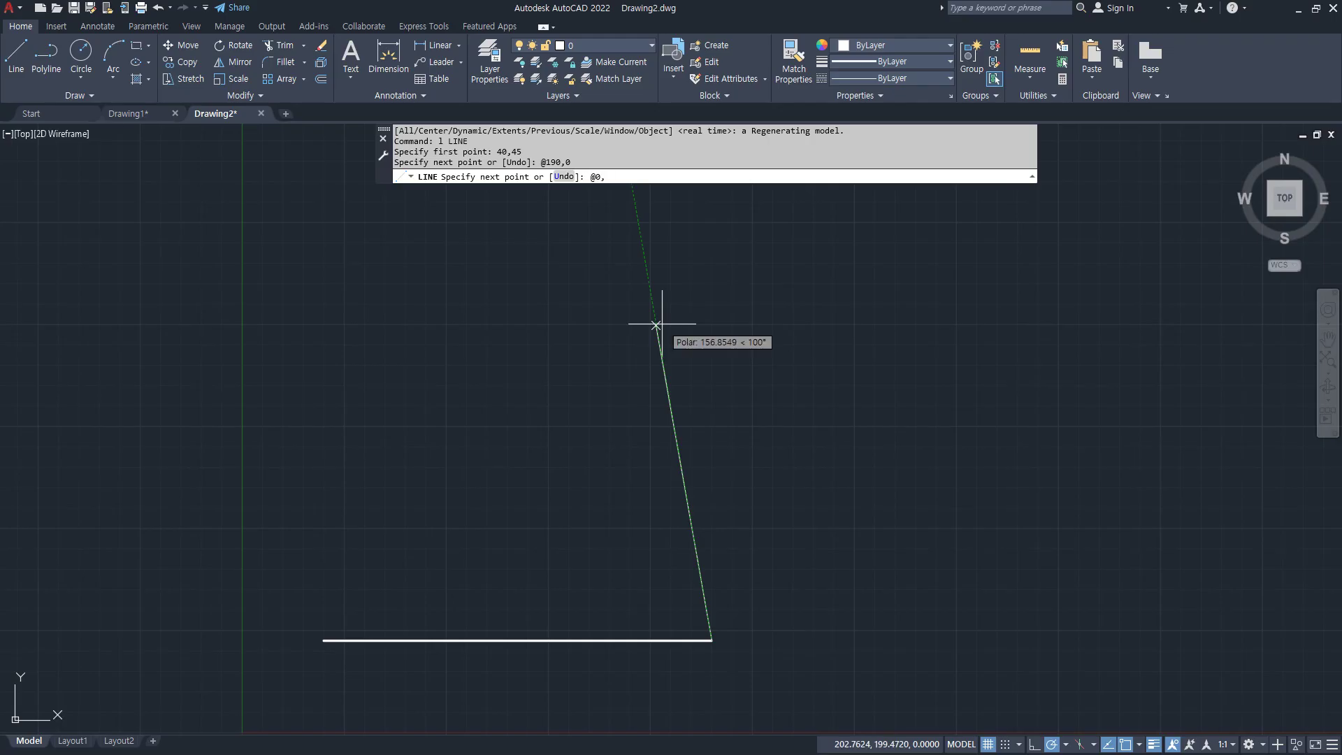
type("130")
key("Return")
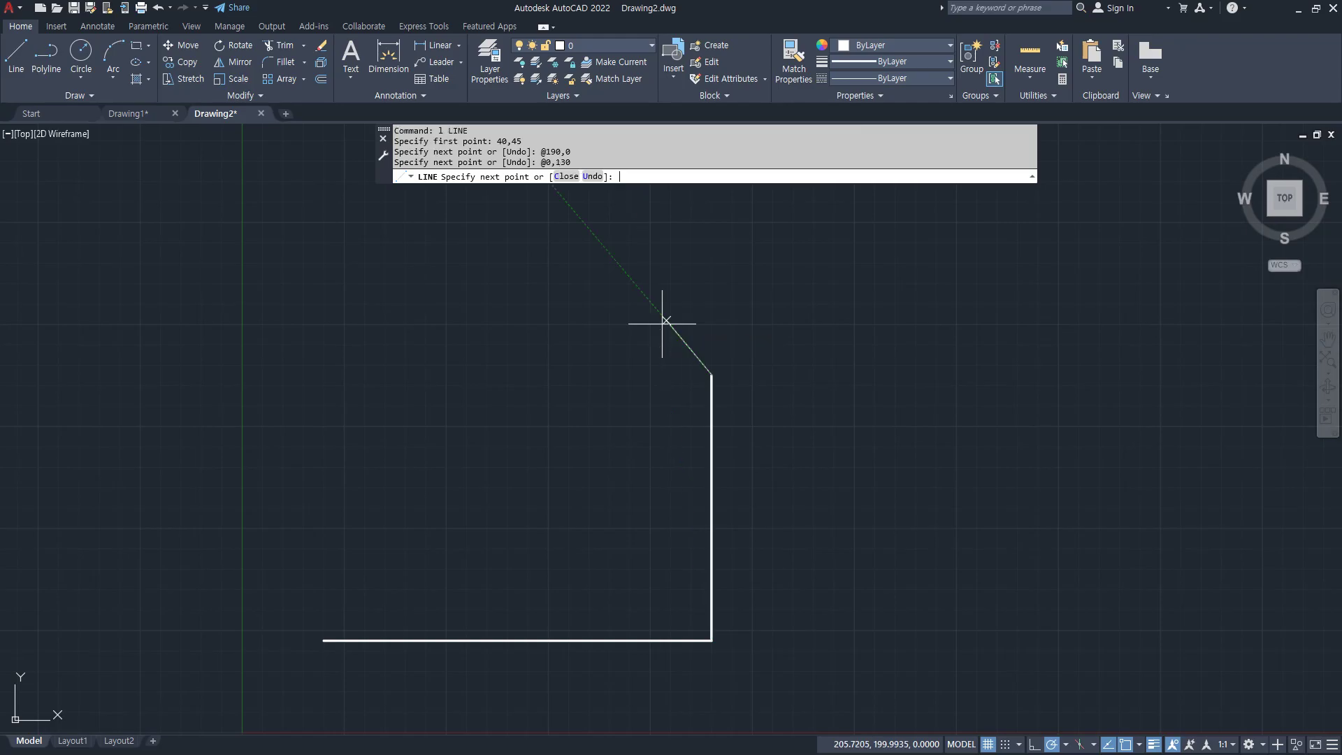
Draw the spiral's outer top edge to @-190,0 and its left edge down to @0,-120.
type("@-")
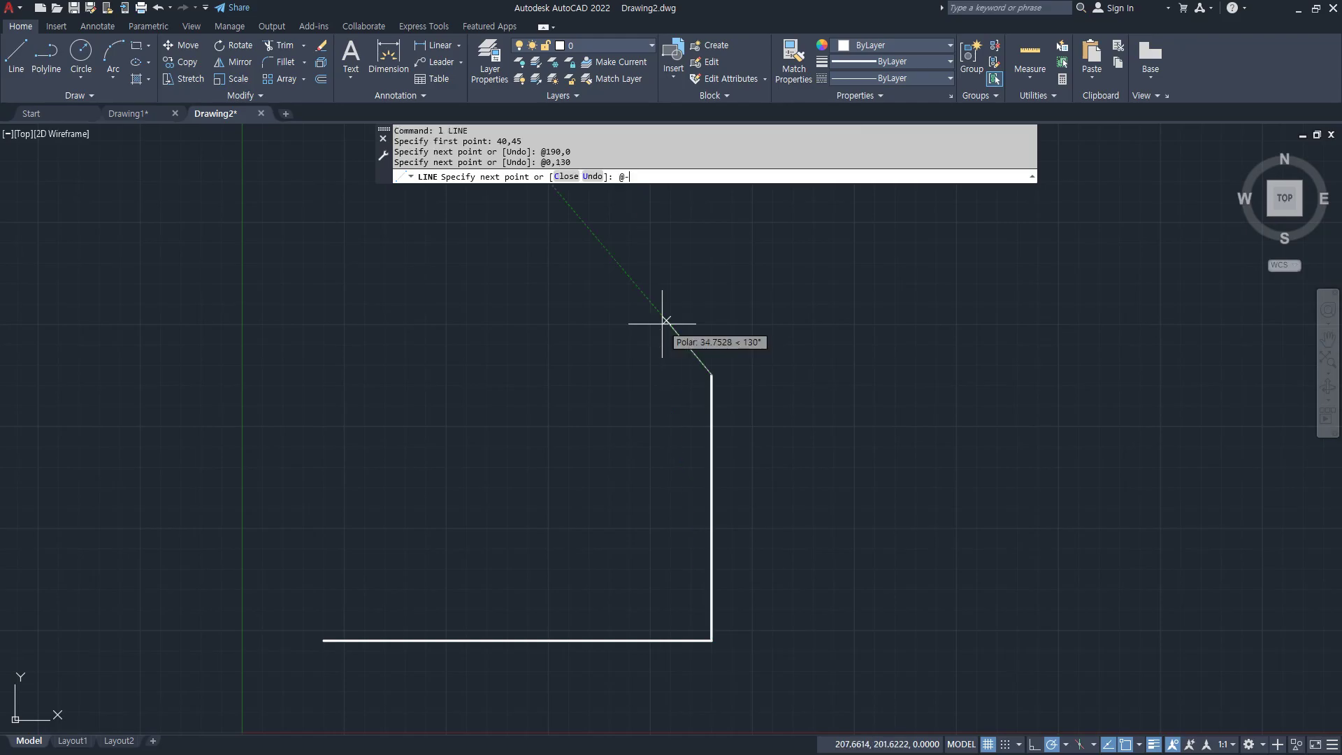
type("190,0")
key("Return")
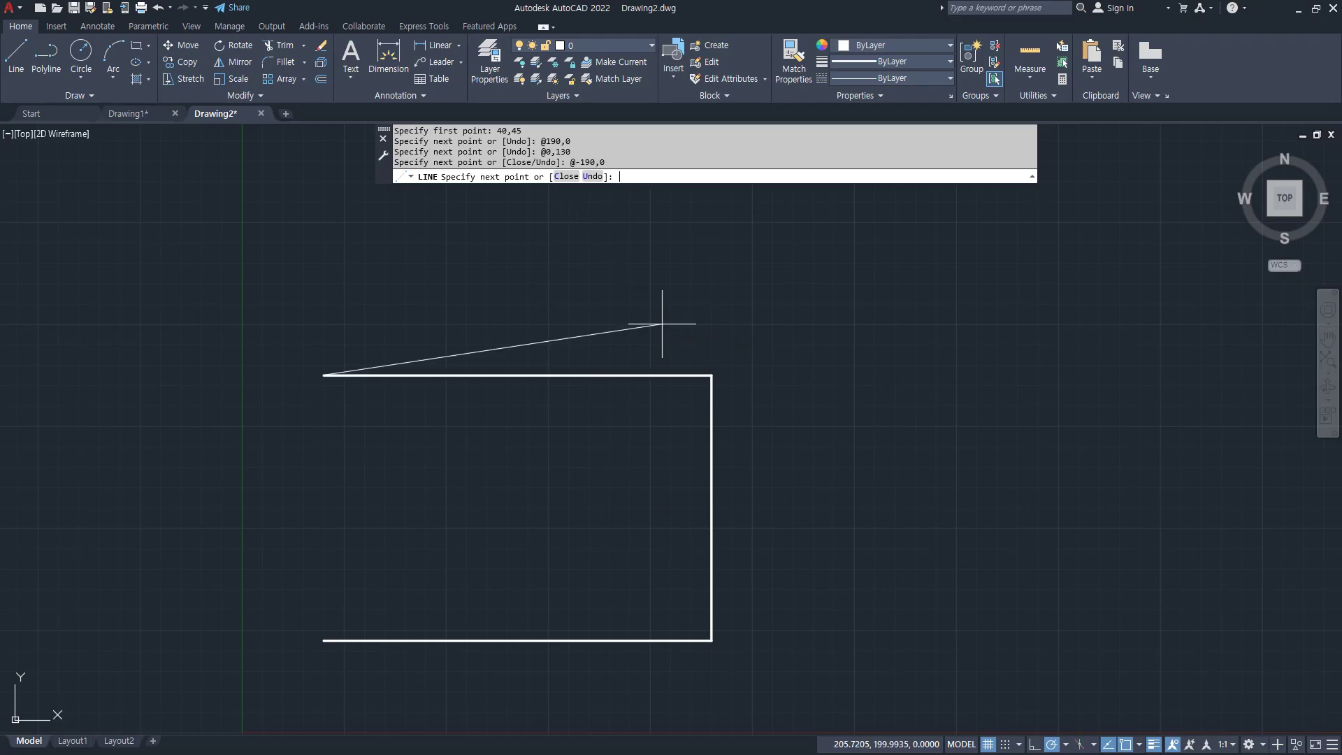
type("@0,-120")
key("Return")
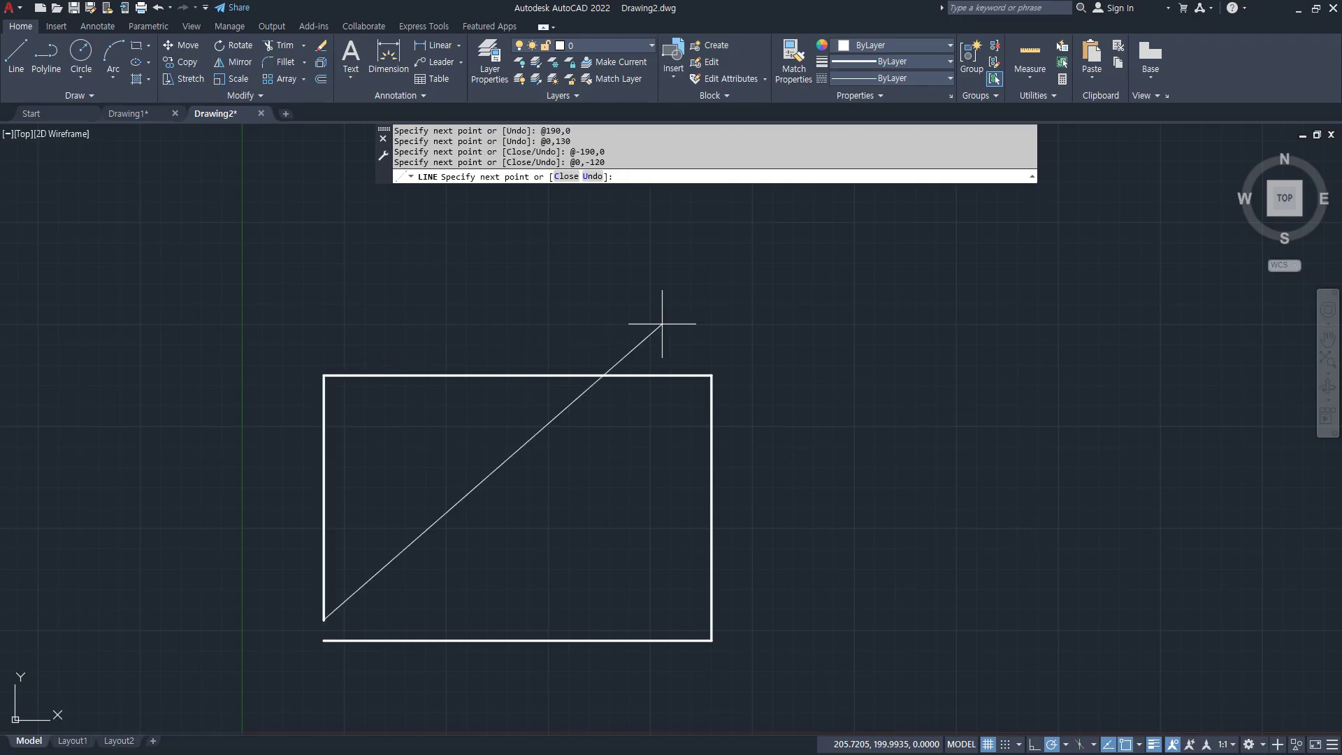
type("@180,0")
key("Return")
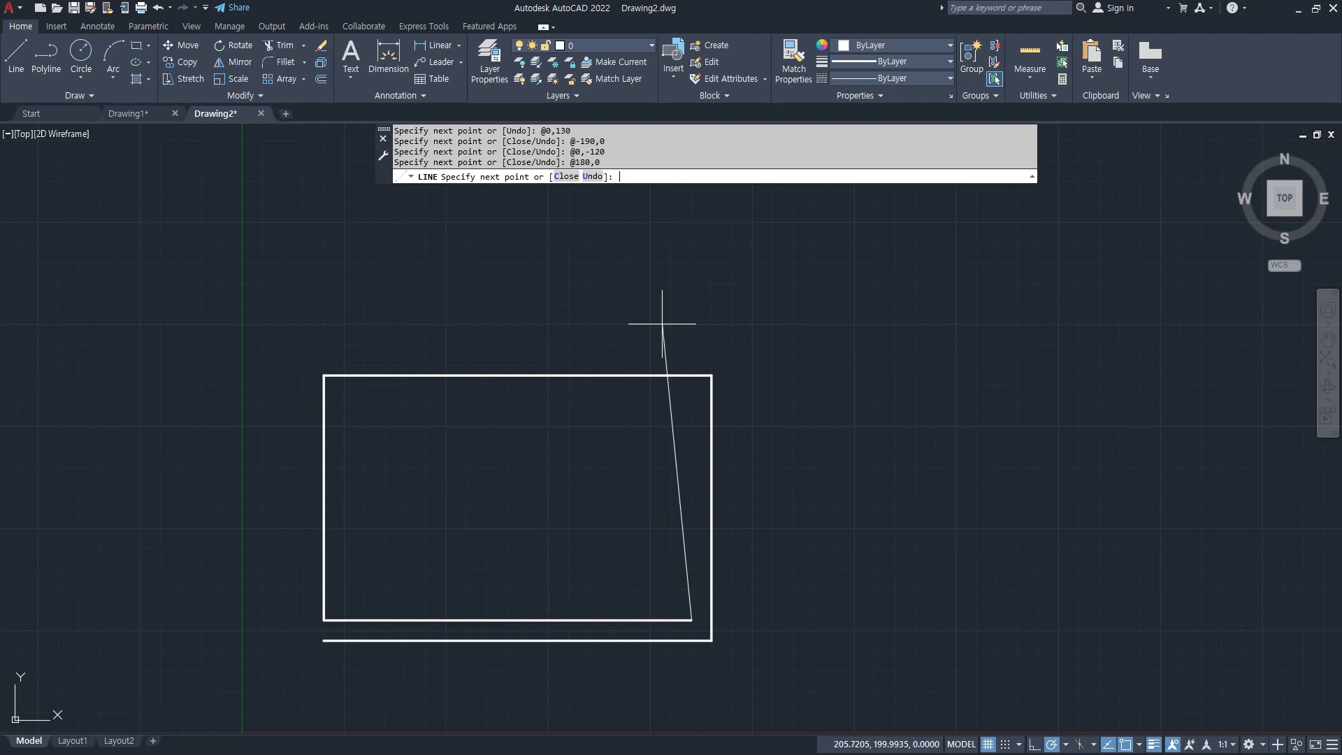
type("@")
type("110,")
key("BackSpace")
key("BackSpace")
type("0,110")
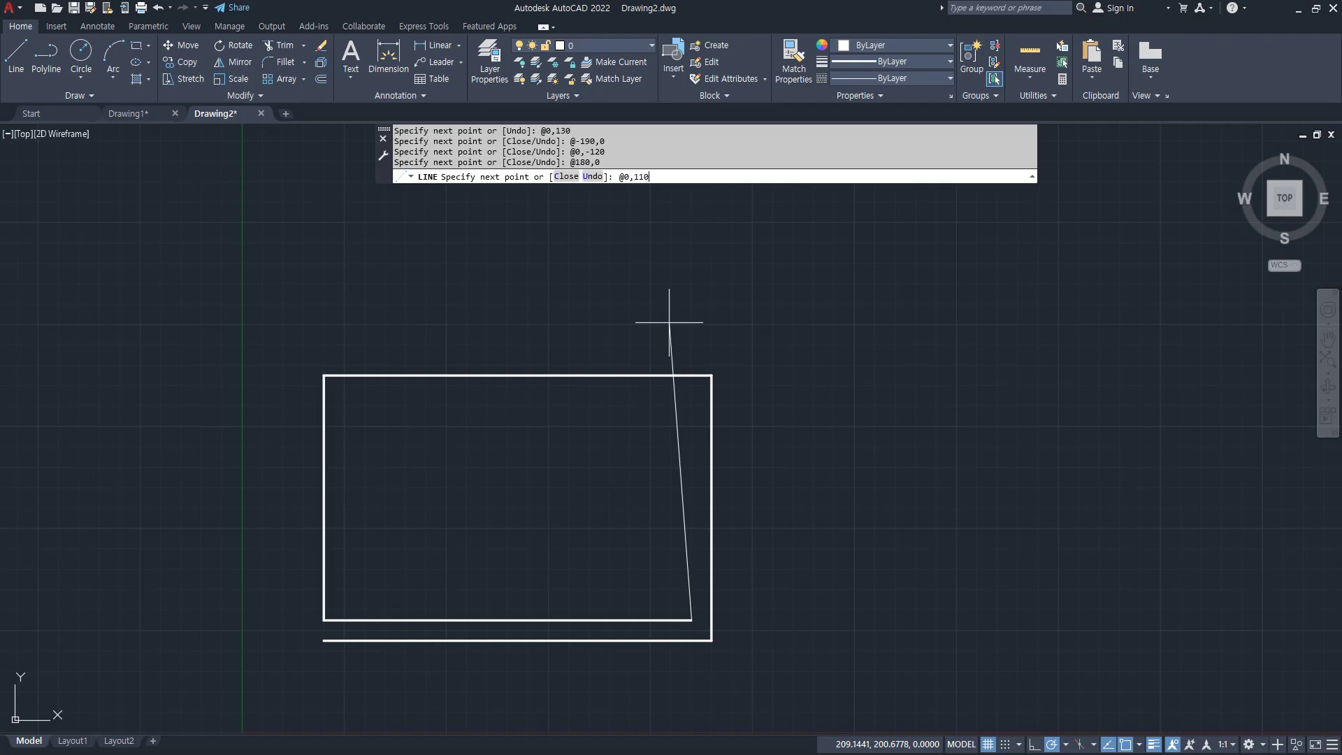
key("Return")
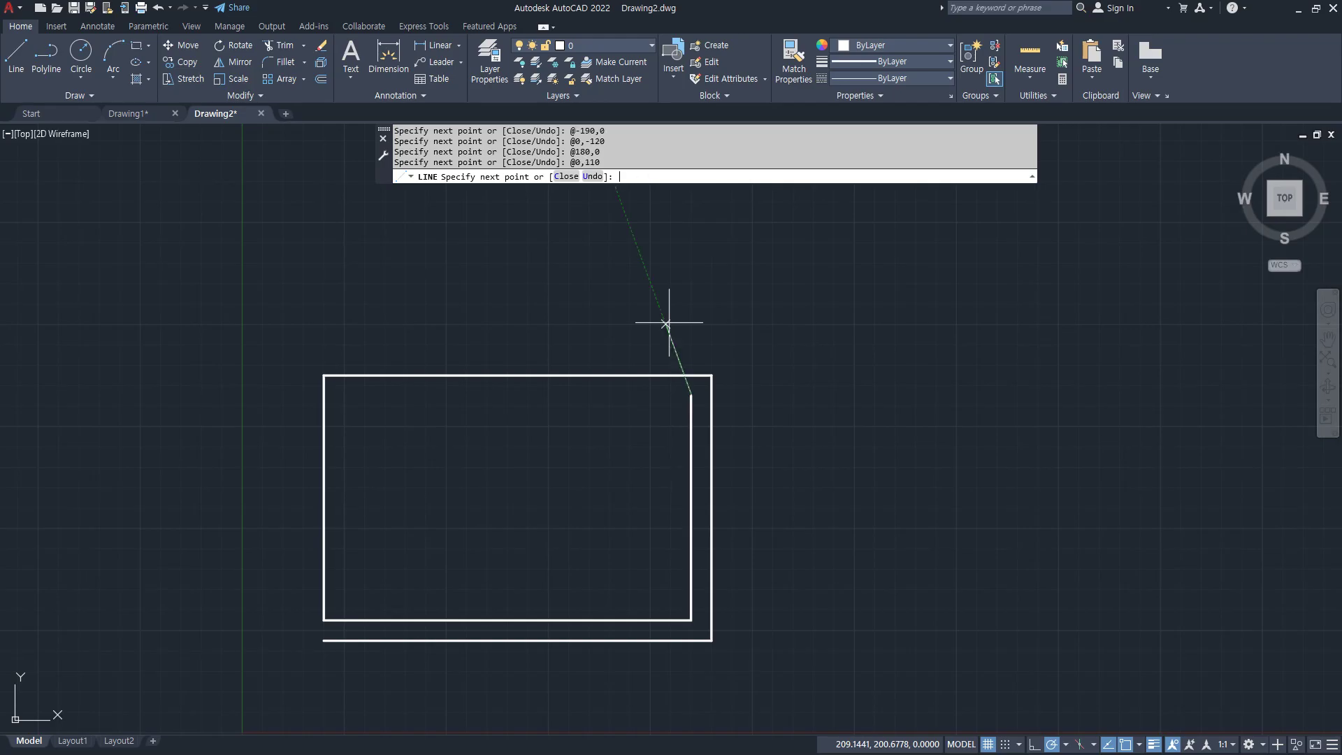
Draw the spiral's second-turn top edge to @-170,0 and its left edge down to @0,-100.
type("@-170,0")
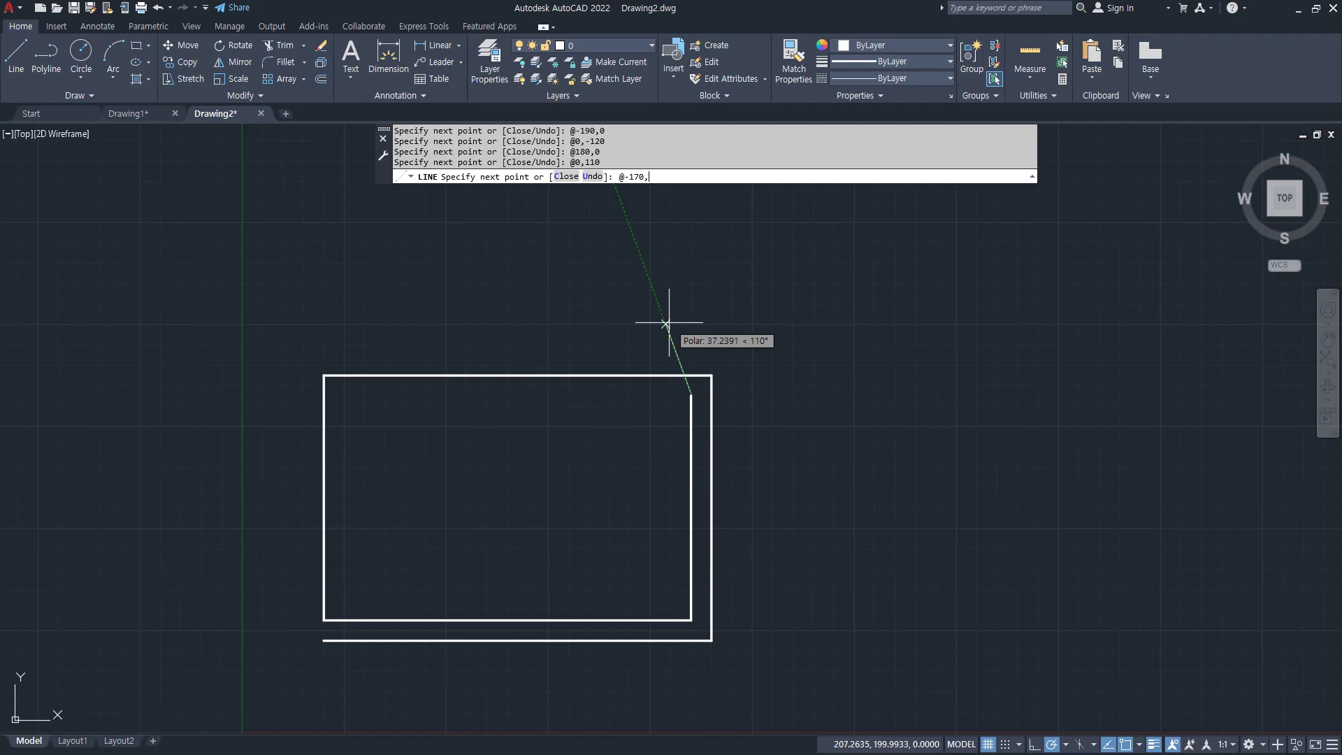
key("Return")
type("@")
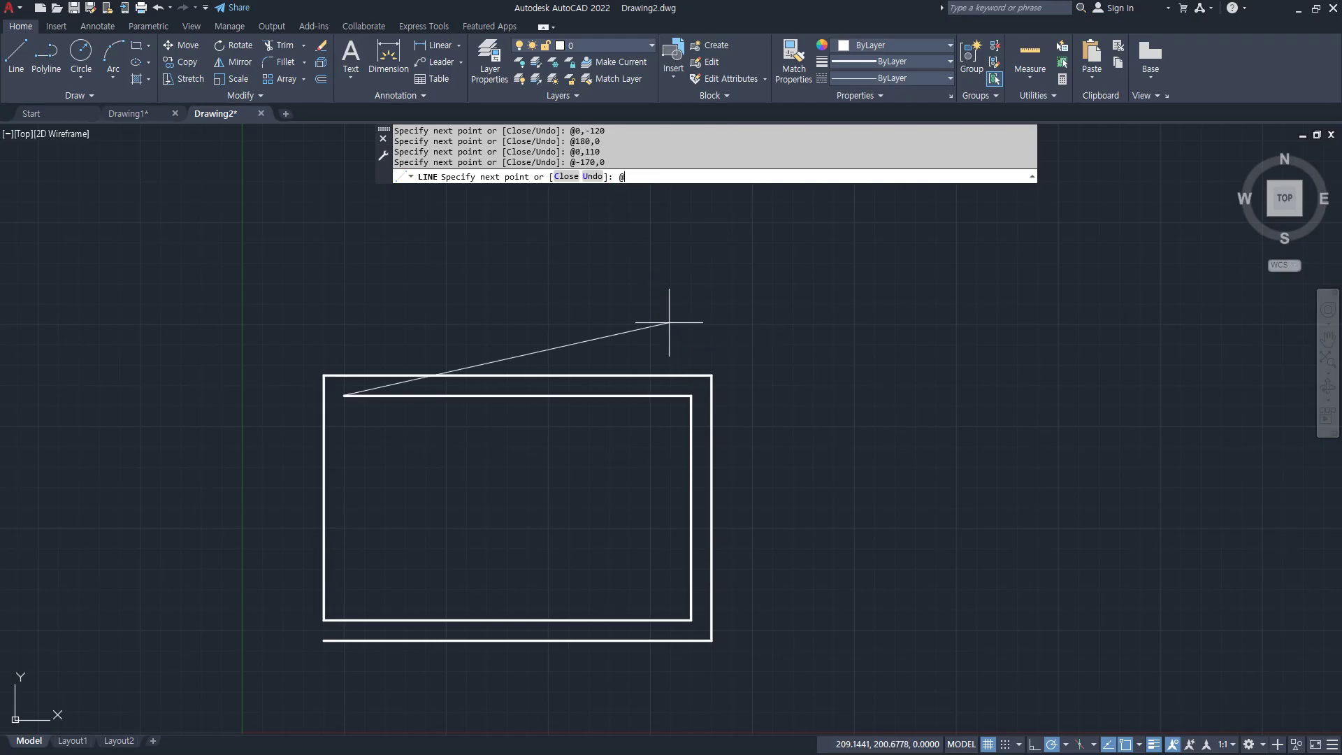
type("0,-100")
key("Return")
type("@")
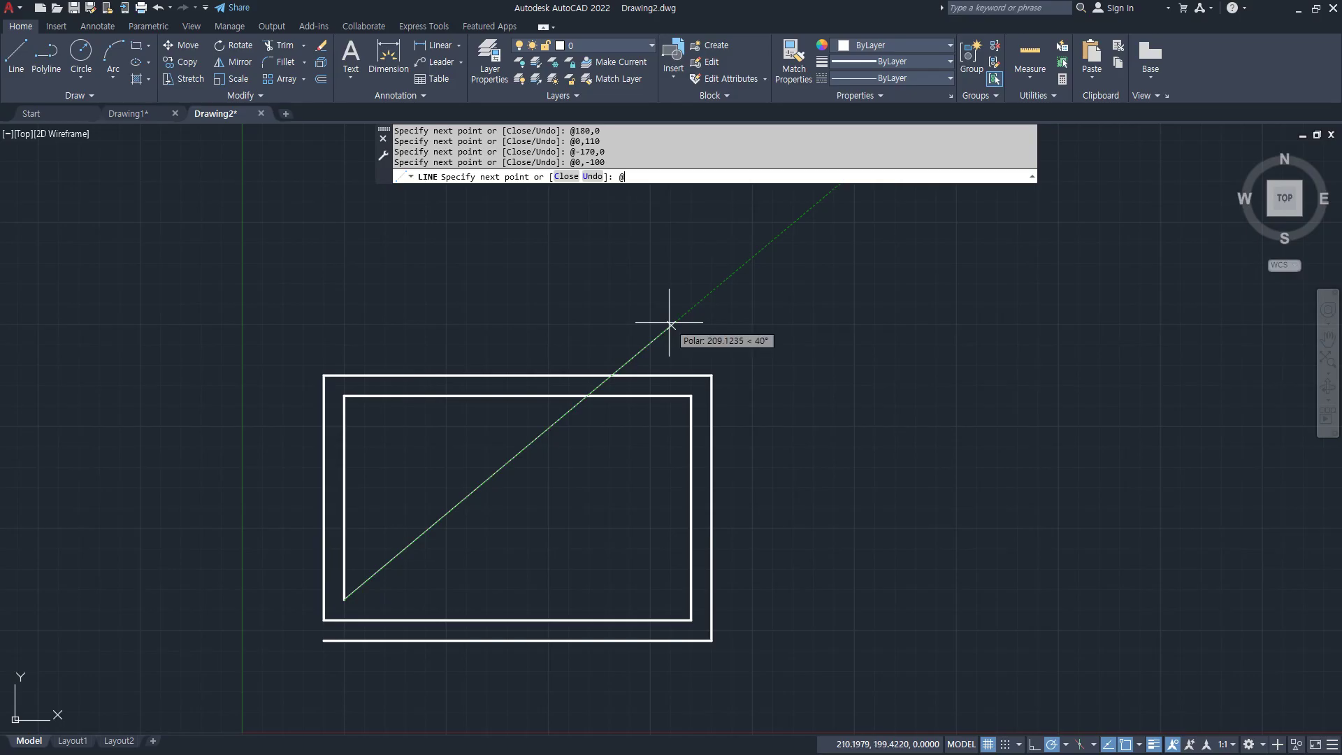
type("160,0")
key("Return")
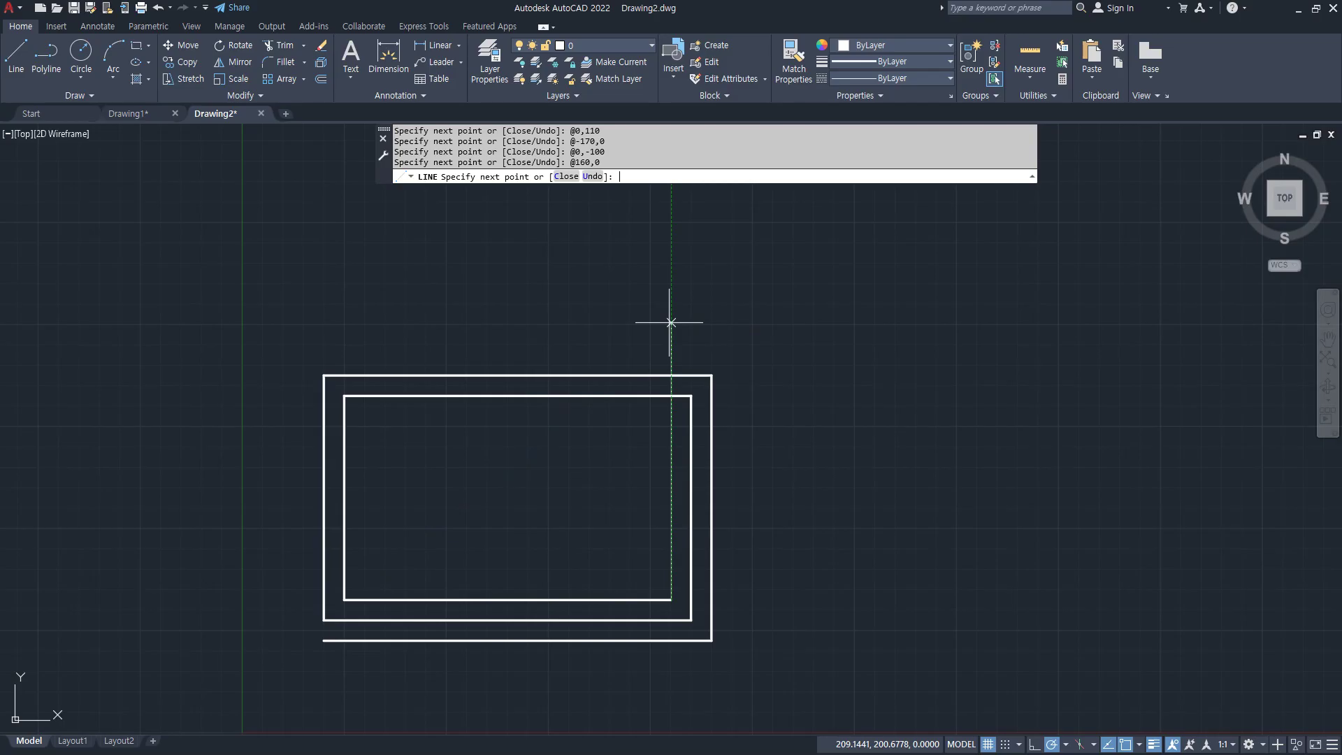
type("@")
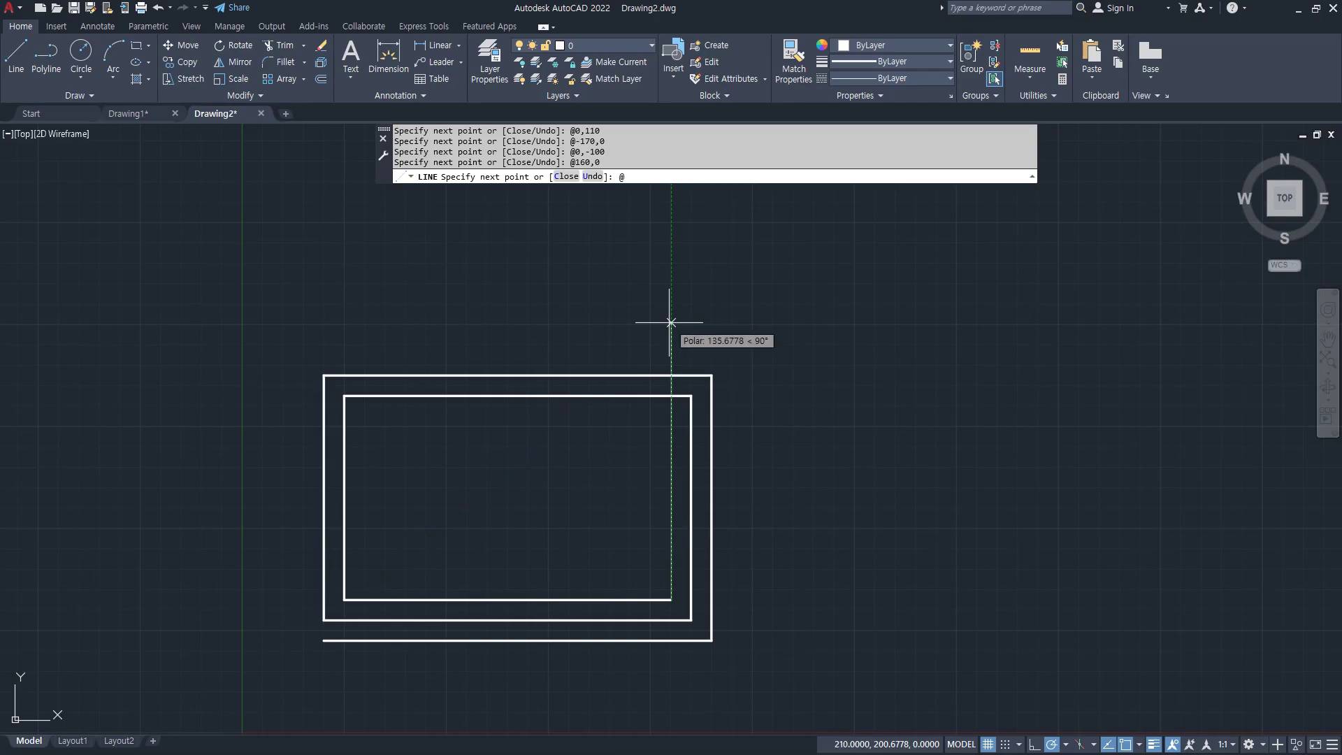
type("0,150")
key("Return")
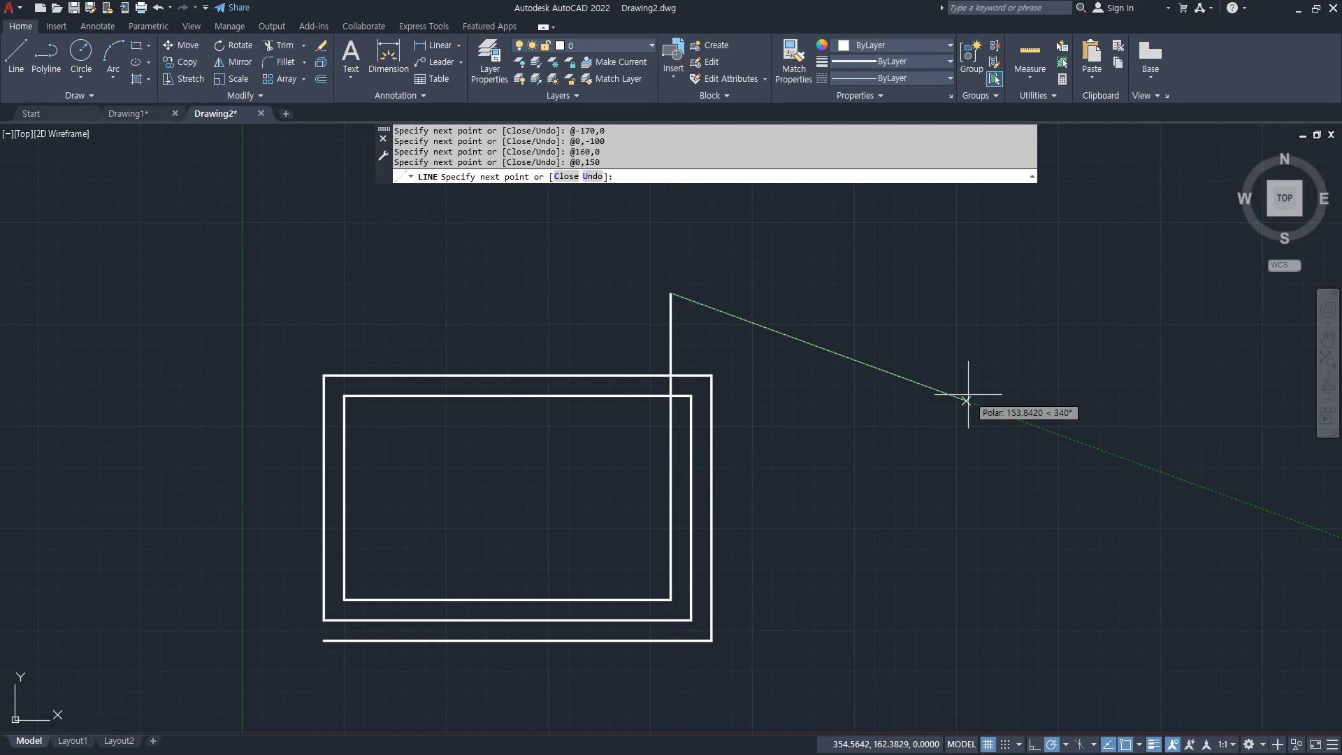
key("ctrl+z")
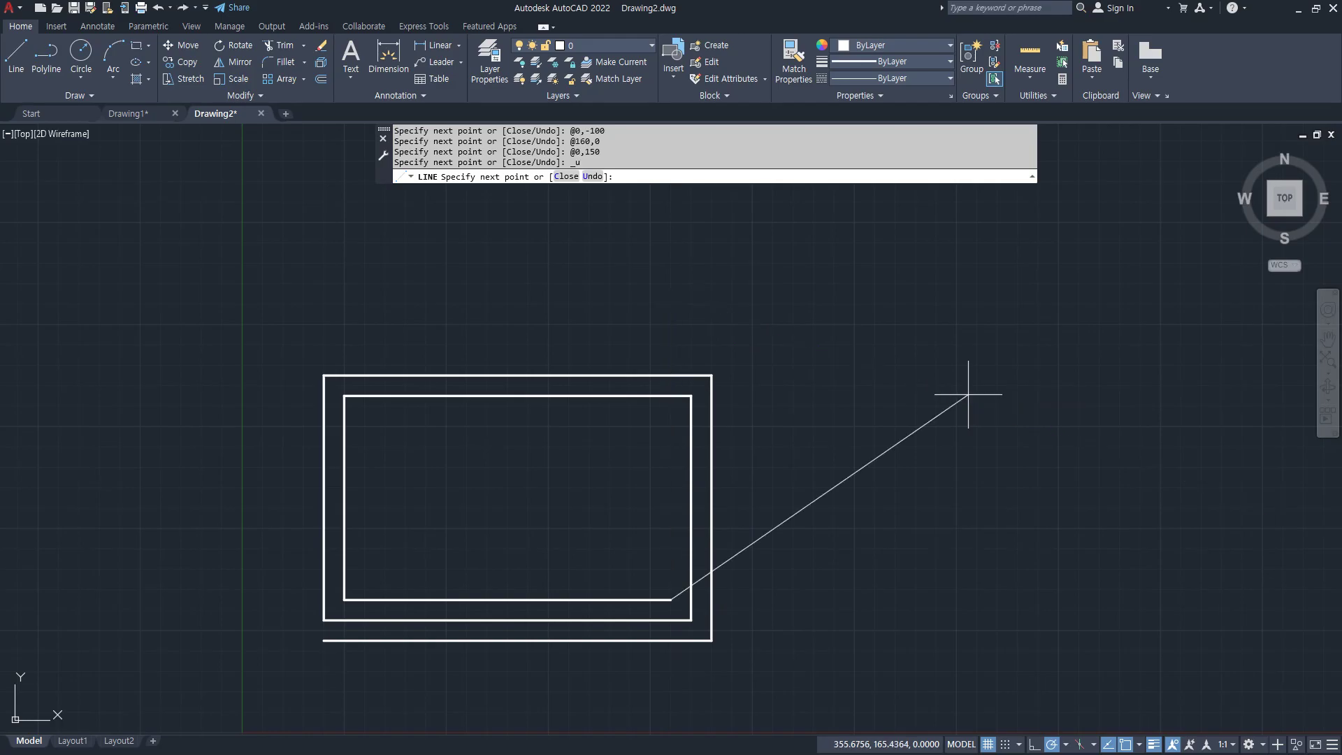
Draw the third-turn right edge of the spiral to @0,90 and its top edge to @-150,0.
type("@0,90")
key("Return")
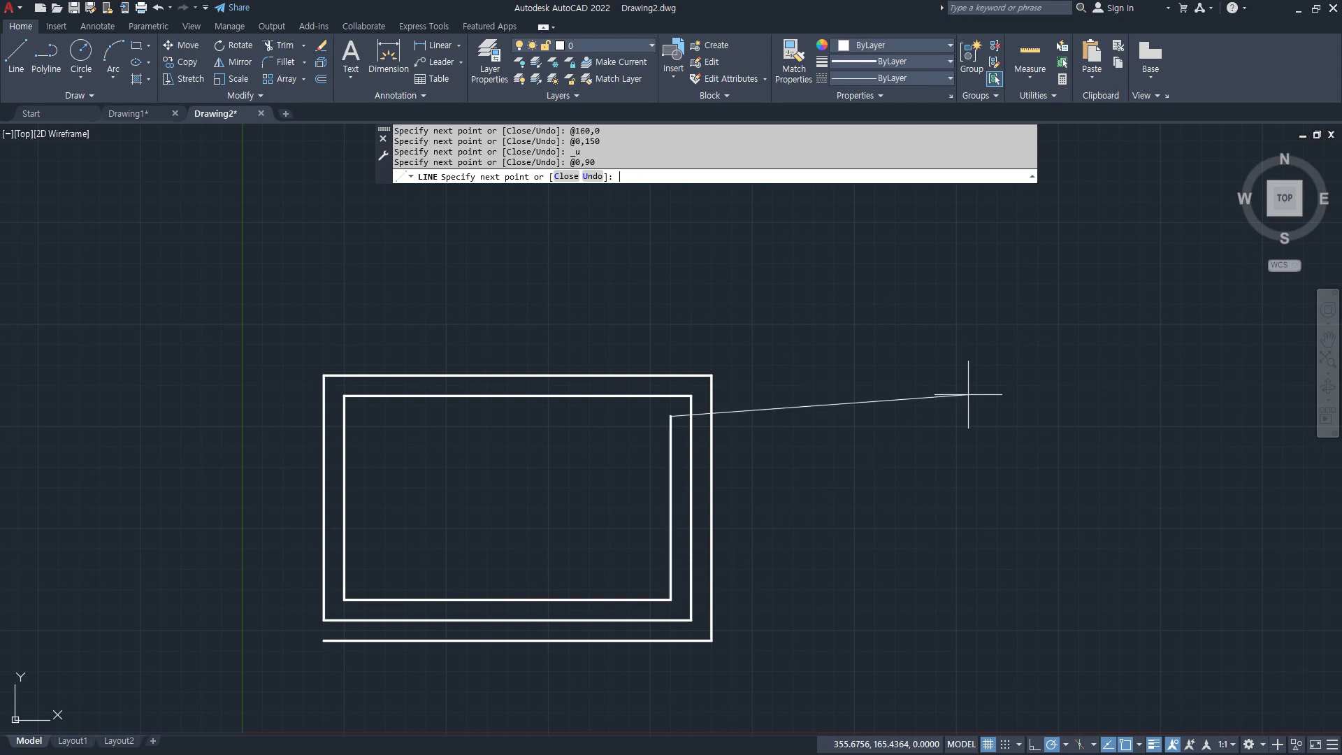
type("@-150,0")
key("Return")
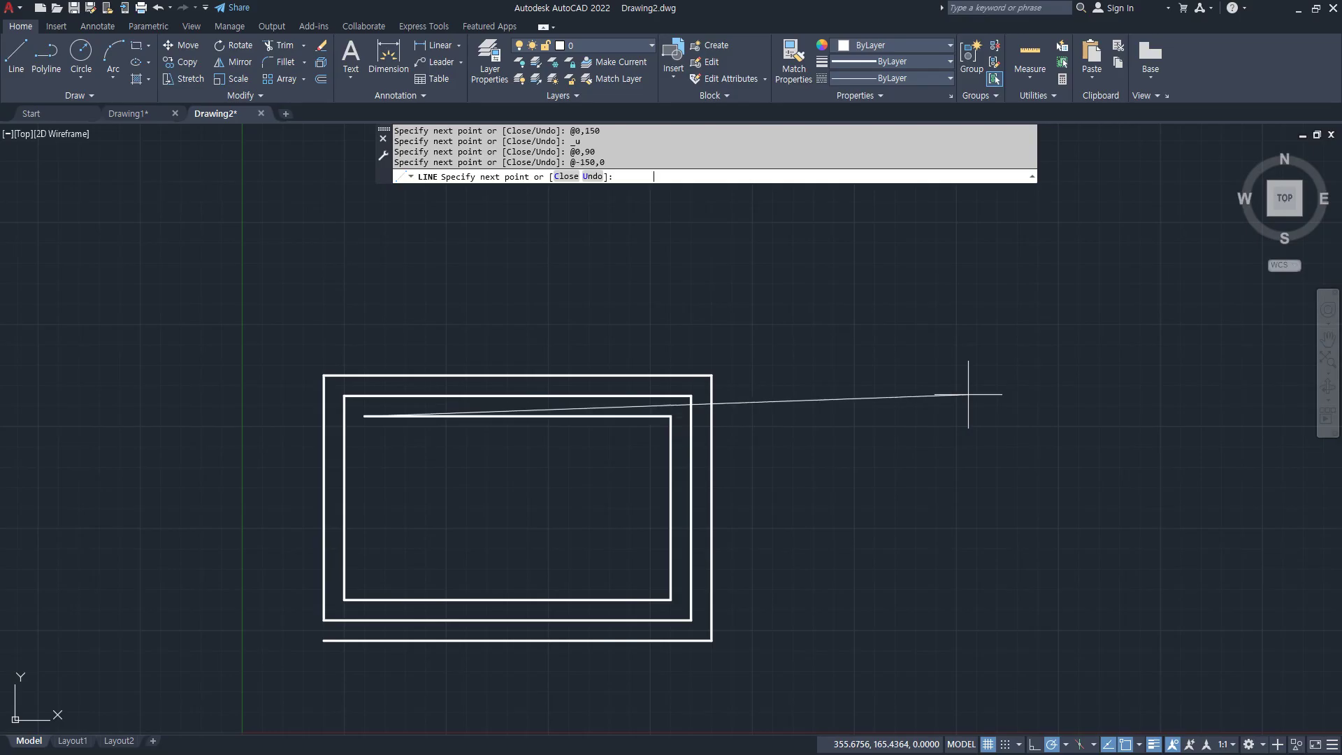
type("@0,-80")
key("Return")
type("@")
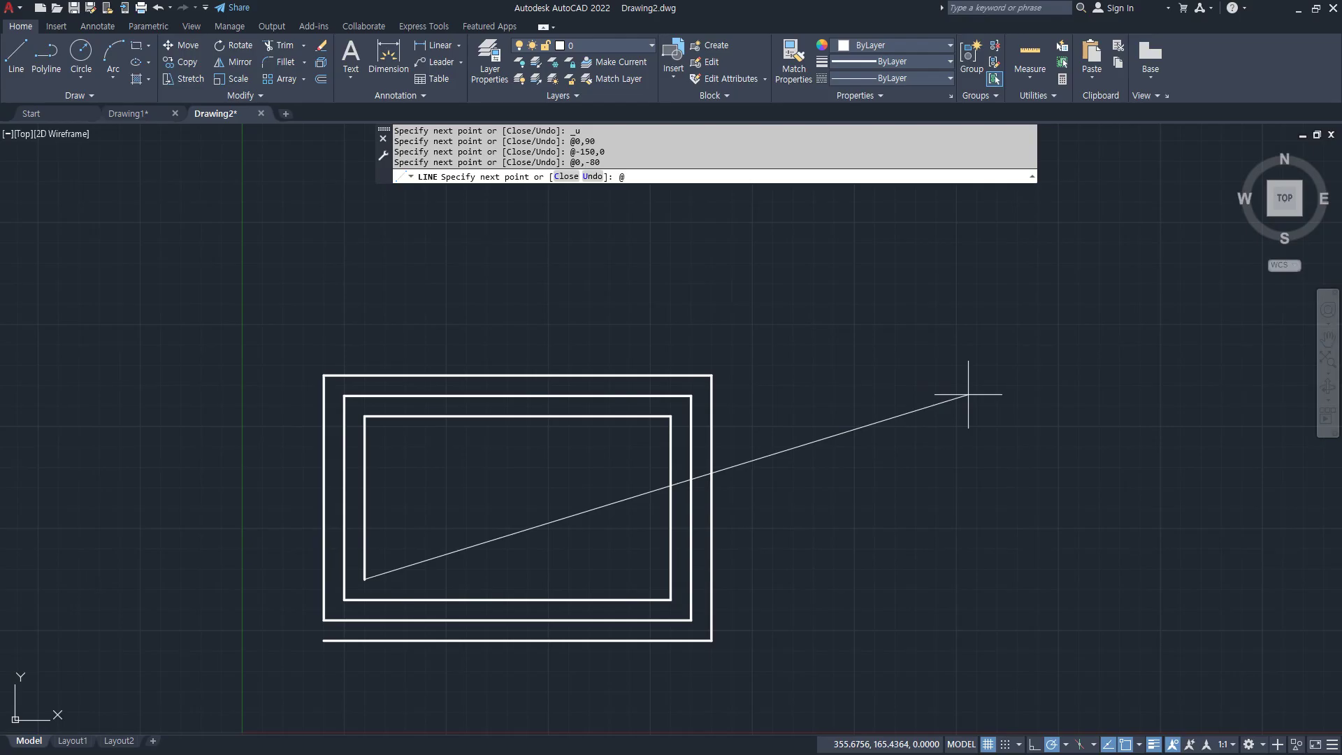
type("140,0")
key("Return")
Draw the fourth-turn right edge of the spiral to @0,70 and its top edge to @-130,0.
type("@")
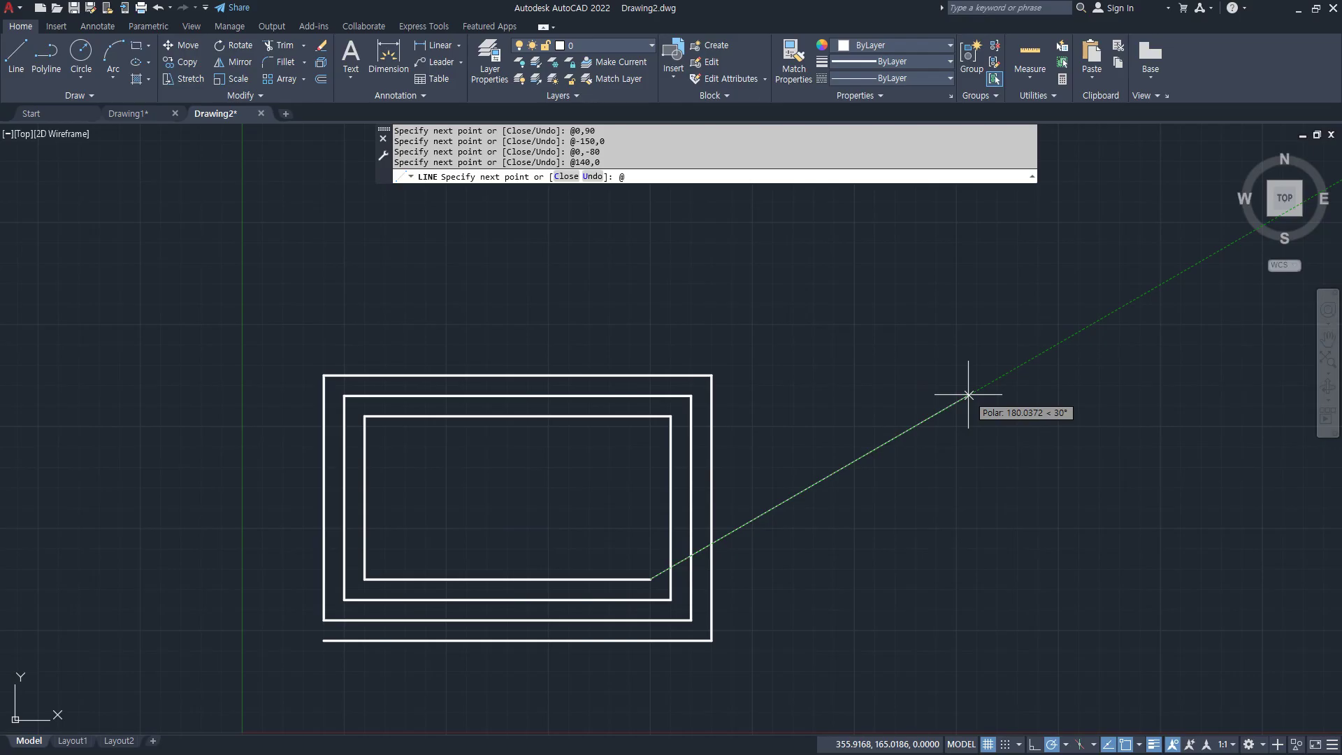
type("0,70")
key("Return")
type("@")
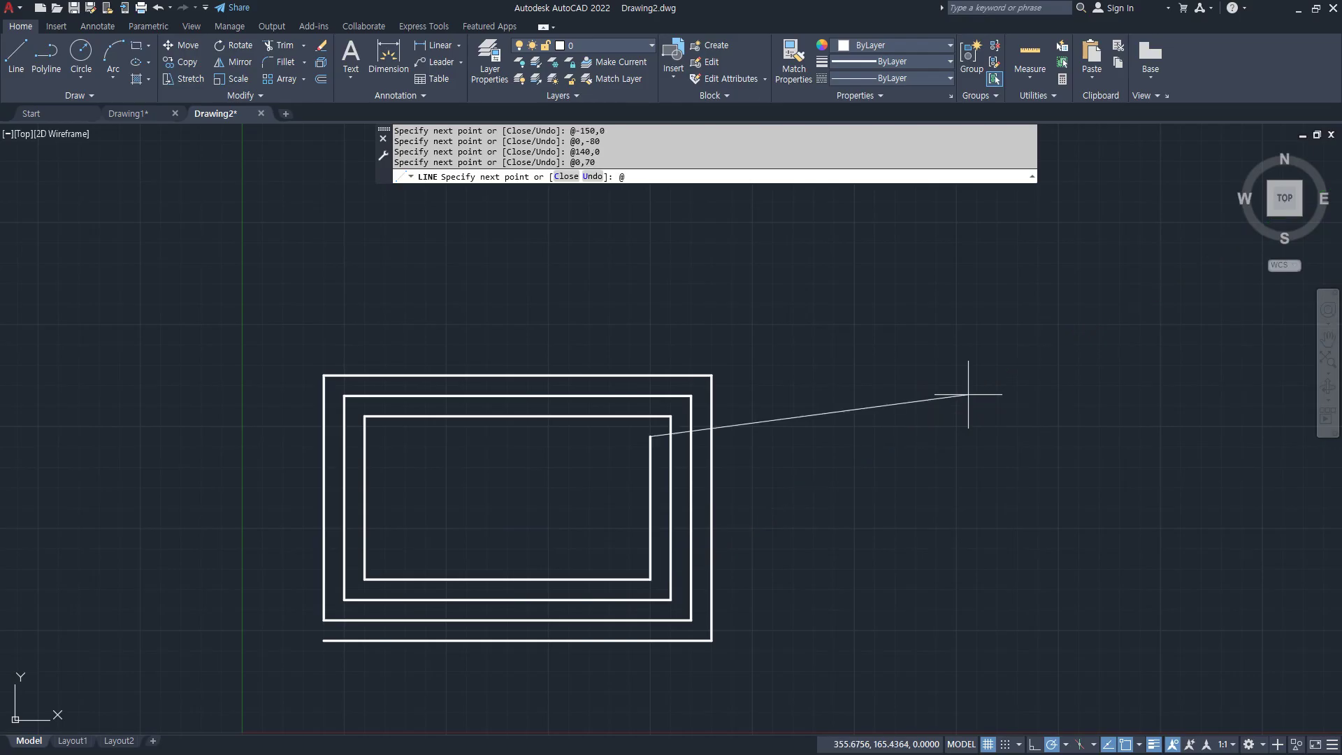
type("-130,0")
key("Return")
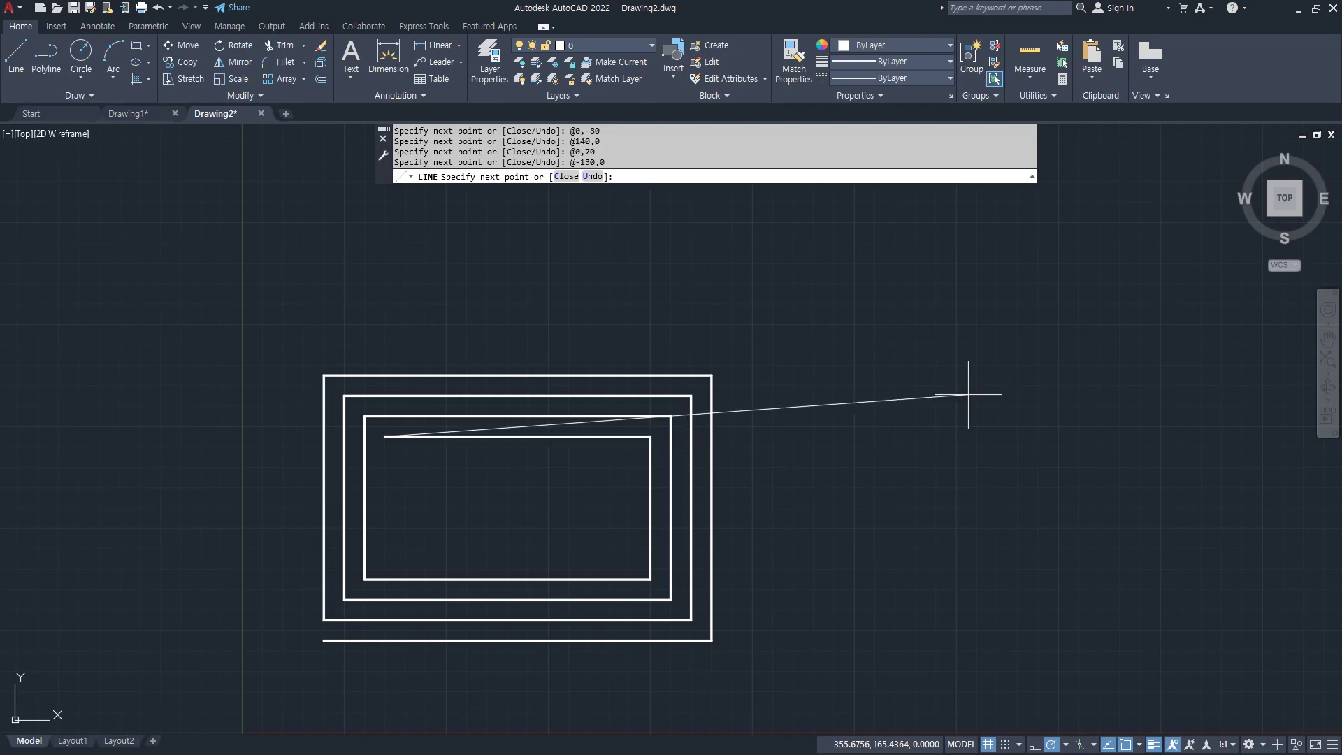
type("@0,-6")
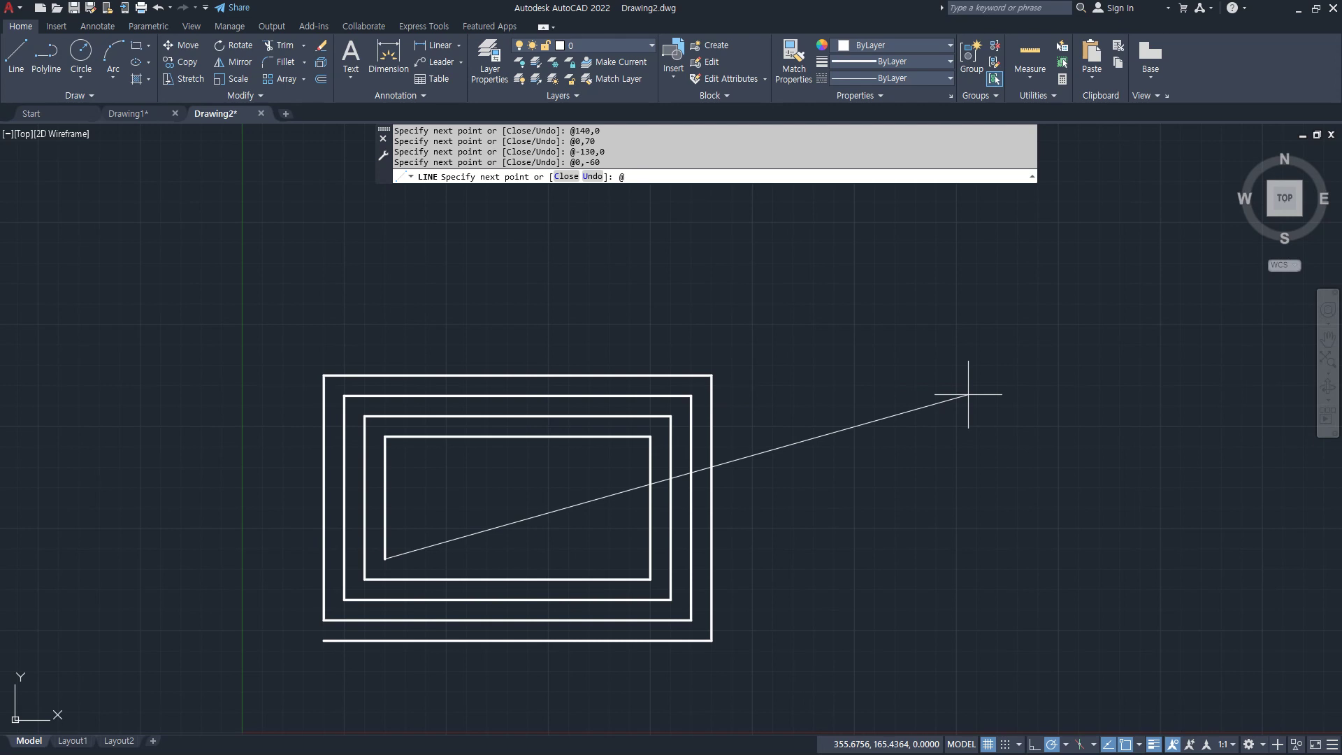
type("0,0")
key("Return")
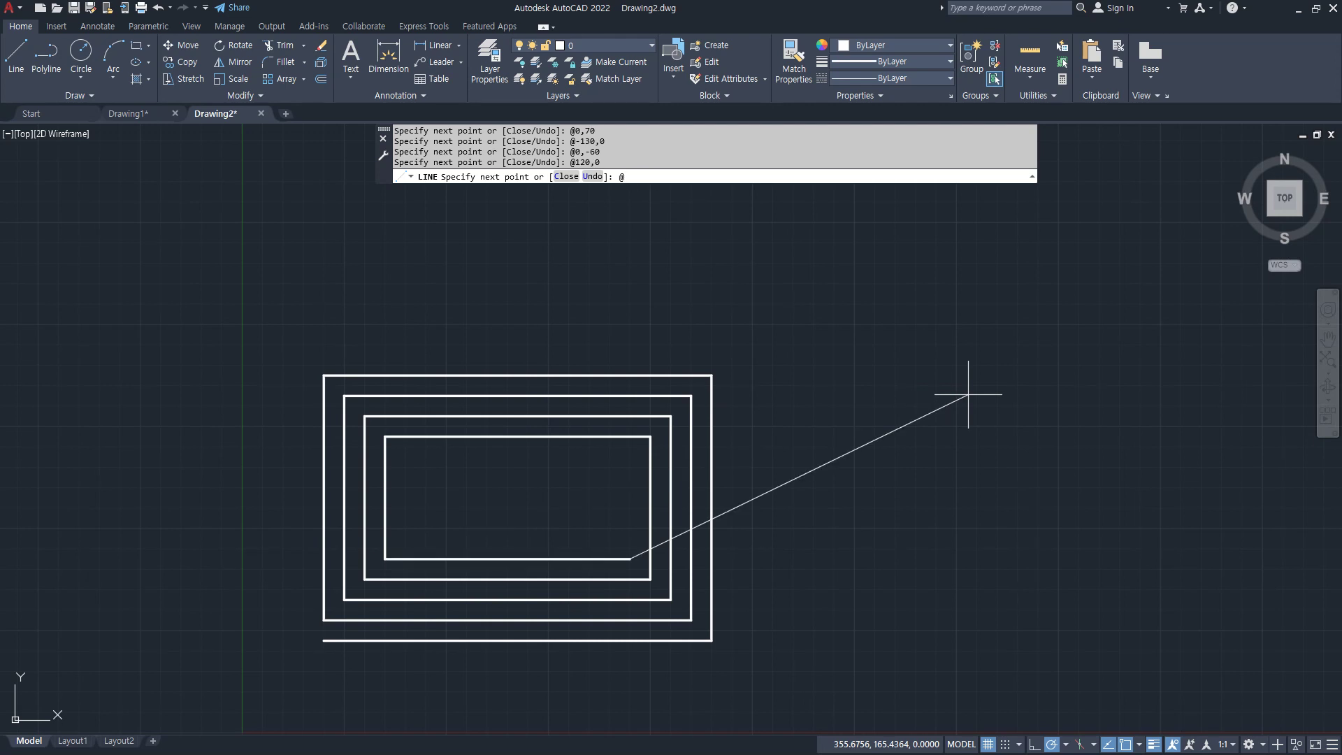
Draw the fifth-turn right edge of the spiral to @0,50 and its top edge to @-110,0.
type("@0,50")
key("Return")
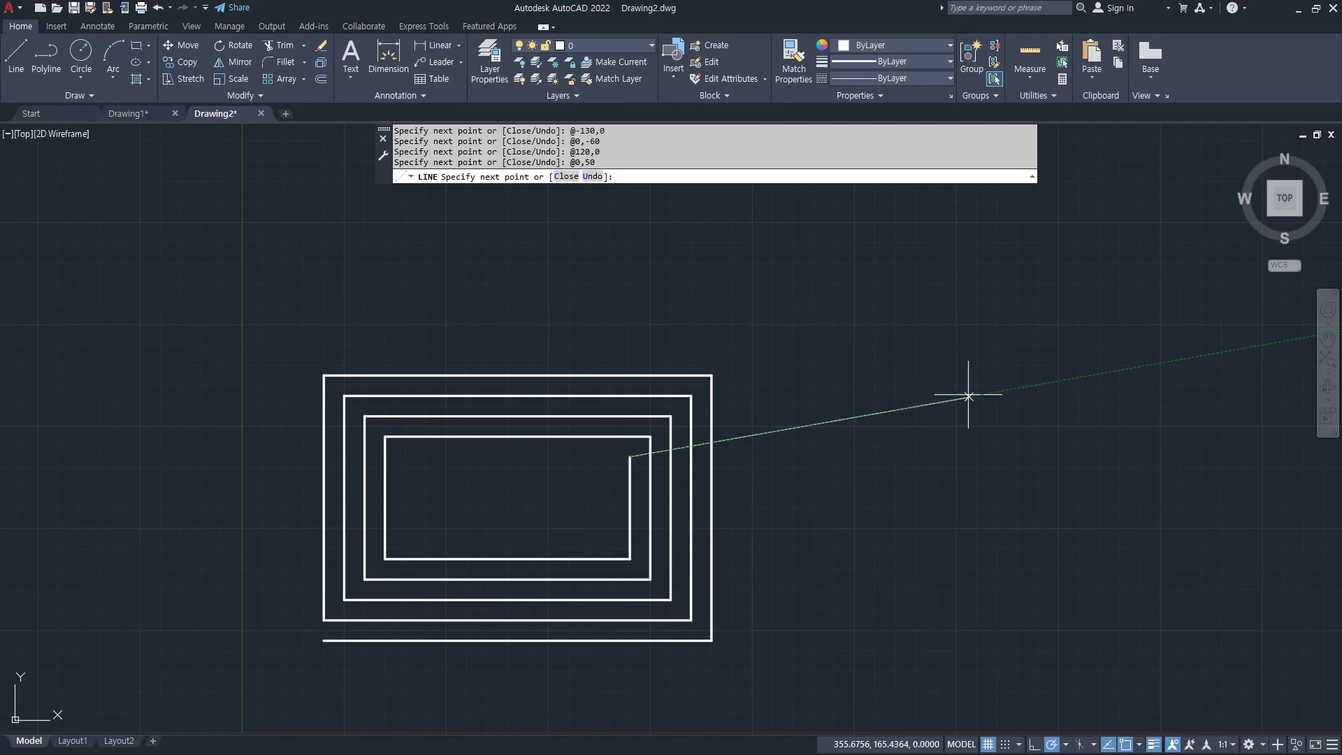
type("@")
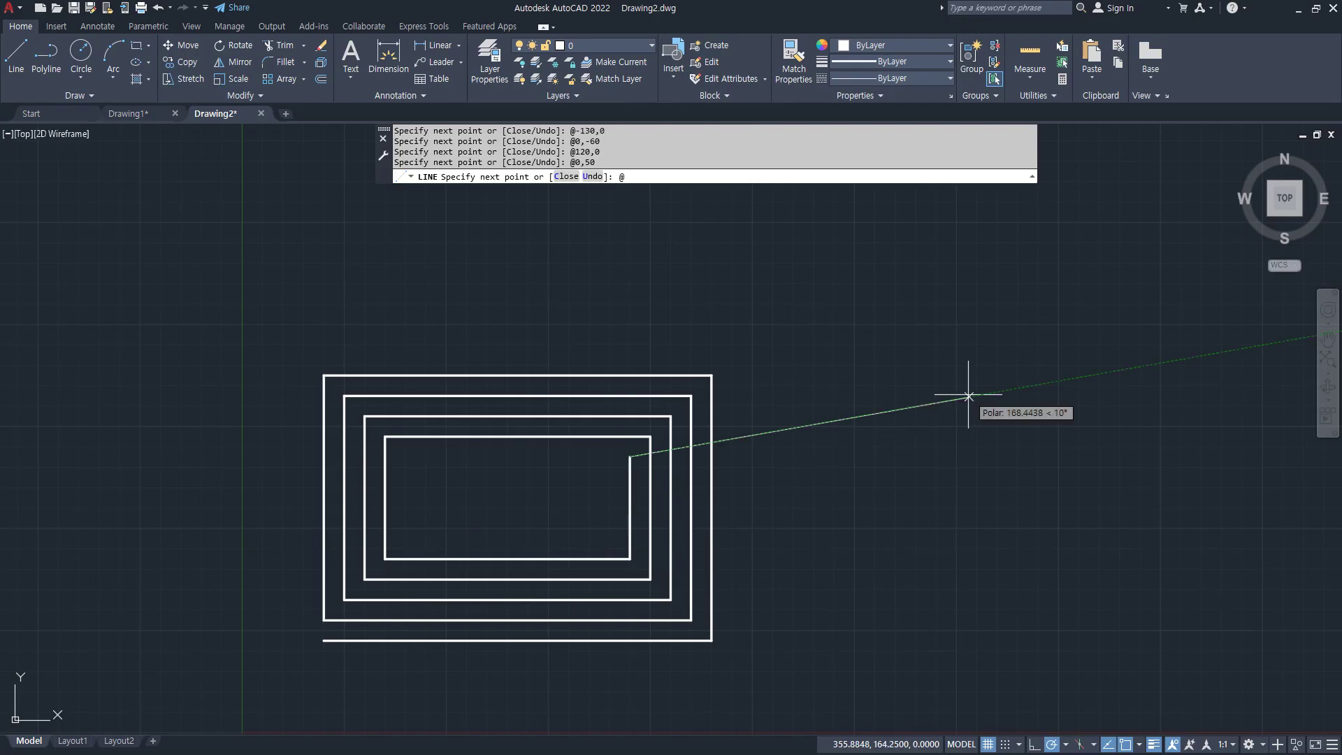
type("-110,0")
key("Return")
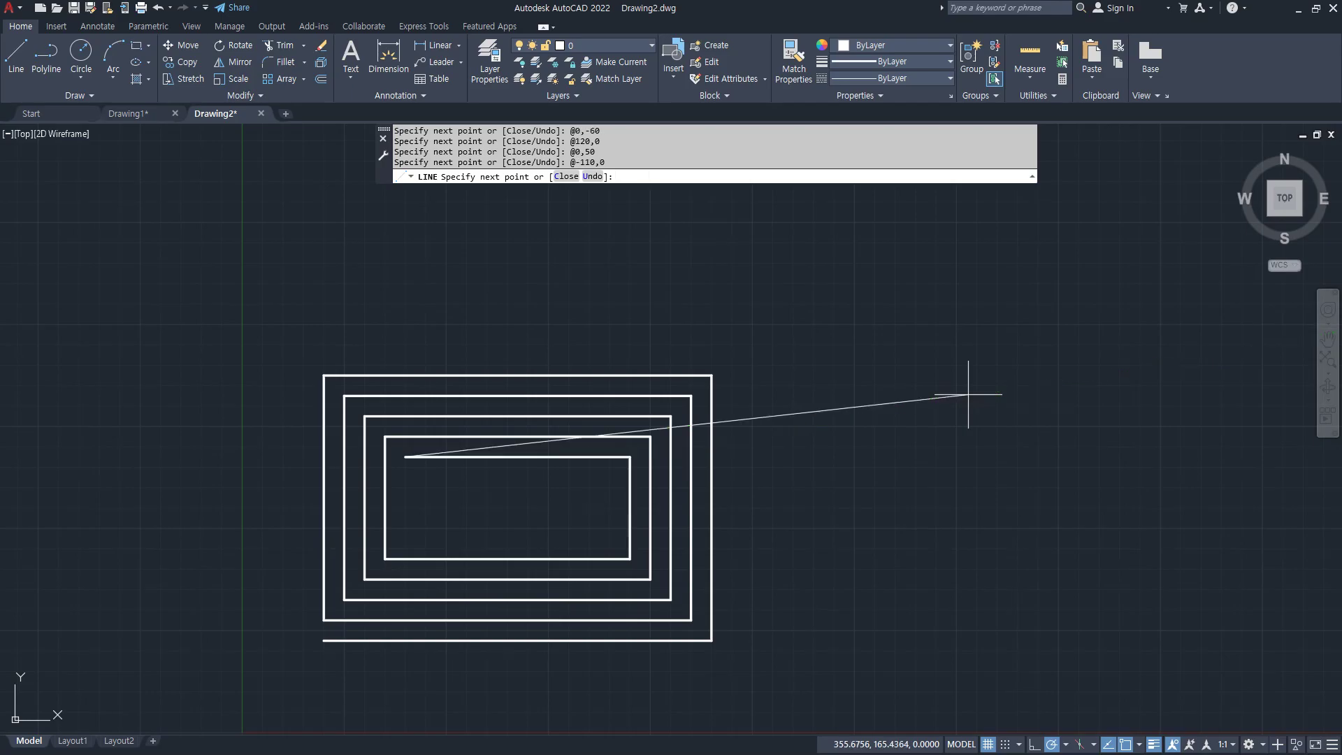
type("@0,-40")
key("Return")
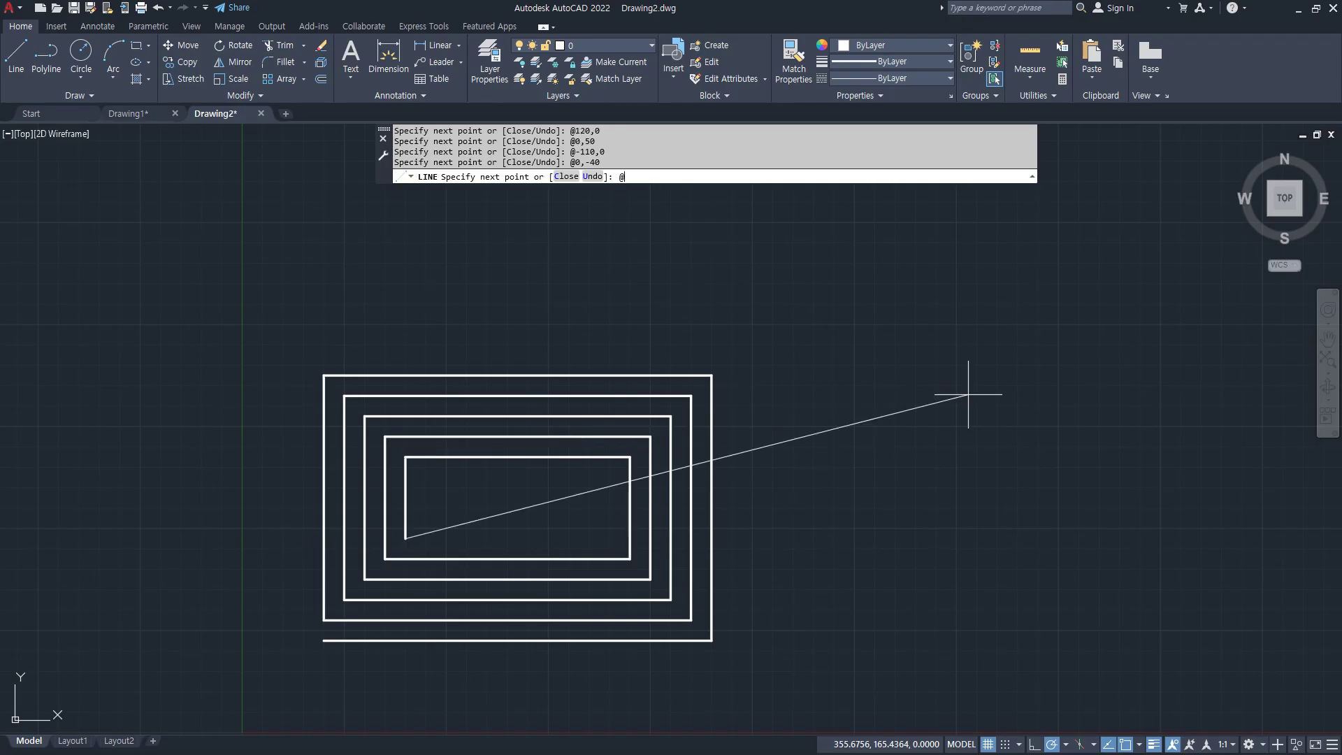
type("@100,0")
key("Return")
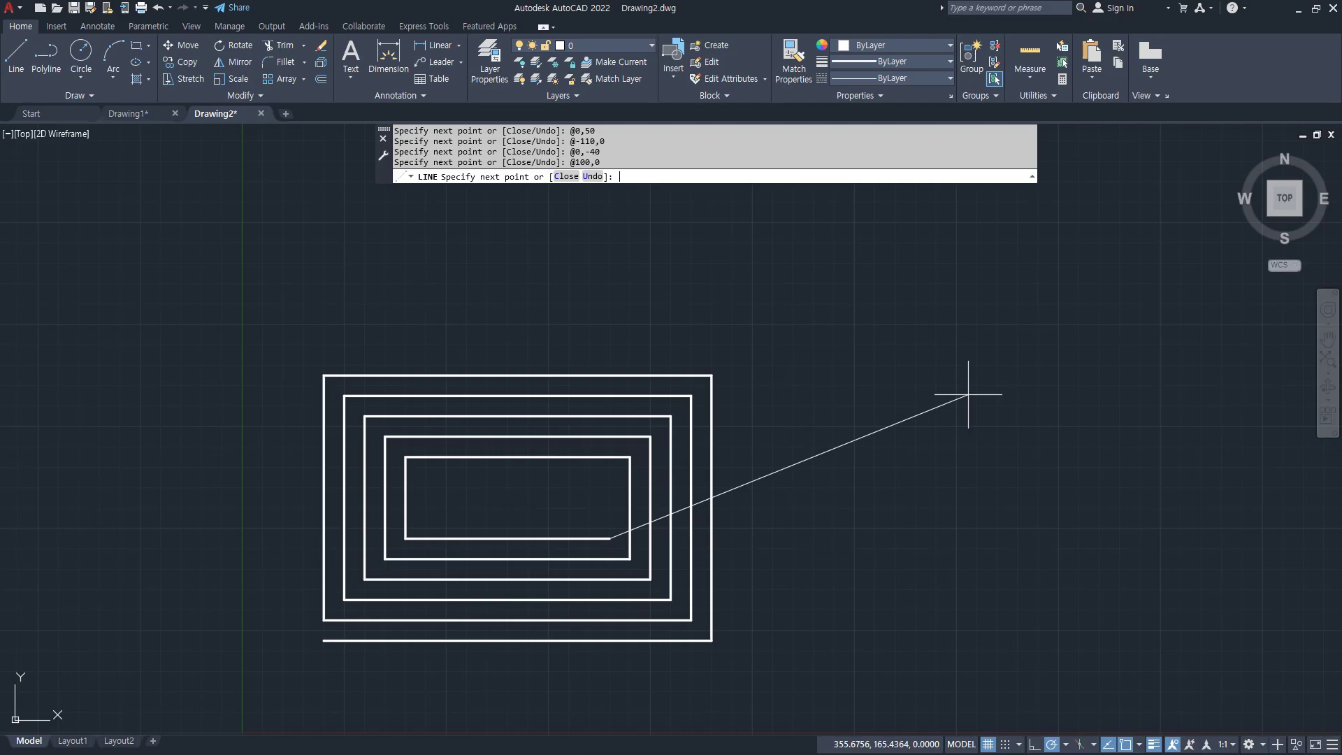
Draw the sixth-turn right edge of the spiral to @0,30 and its top edge to @-90,0.
type("@0,30")
key("Return")
type("@-90,0")
key("Return")
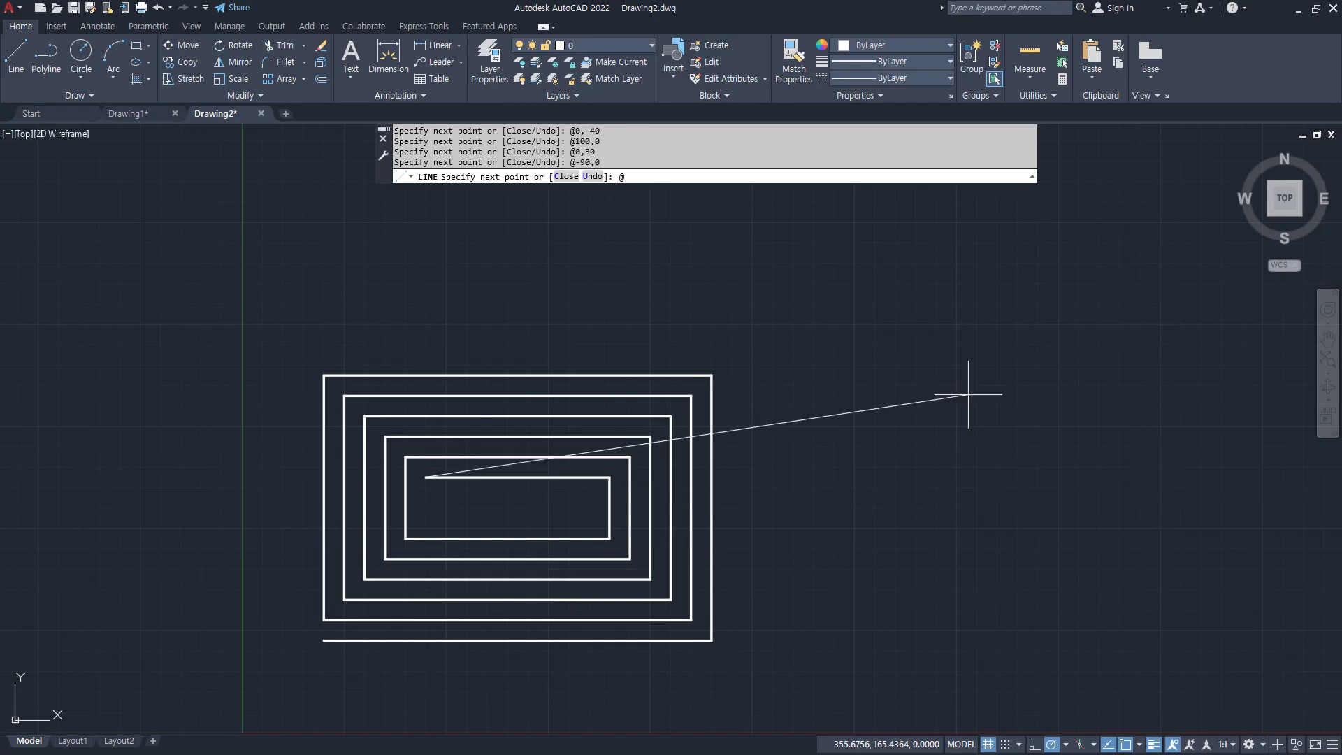
type("@0,-20")
key("Return")
type("@80,0")
key("Return")
type("@0,20")
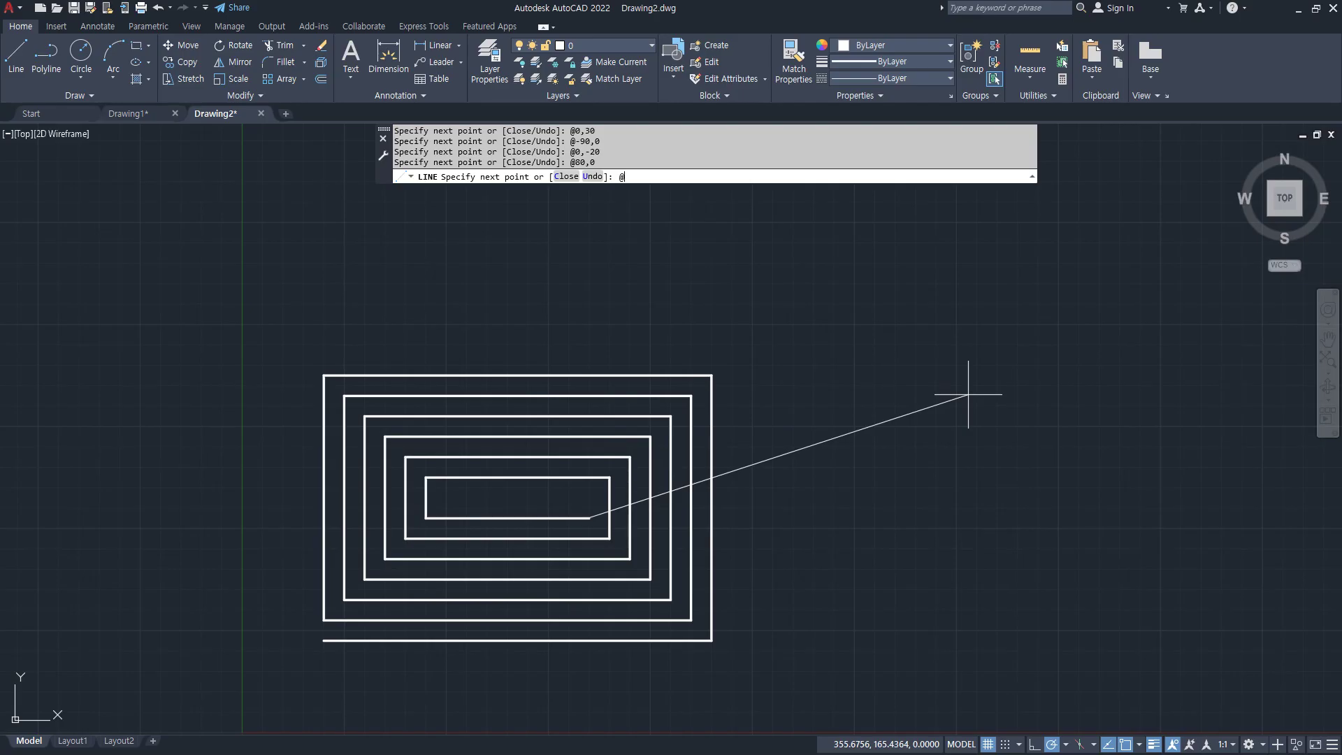
key("Return")
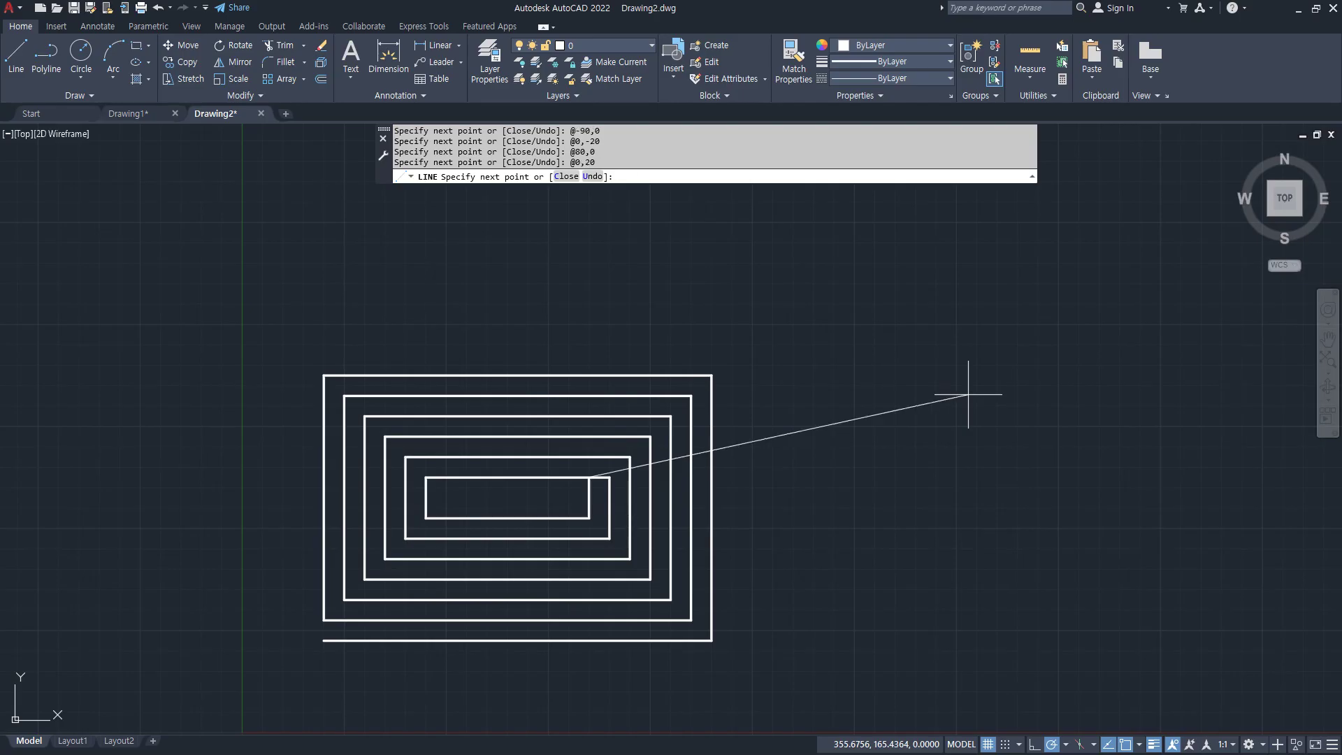
key("ctrl+z")
Finish the spiral with the innermost right edge to @0,10 and top edge to @-70,0, ending the Line command.
type("@0,10")
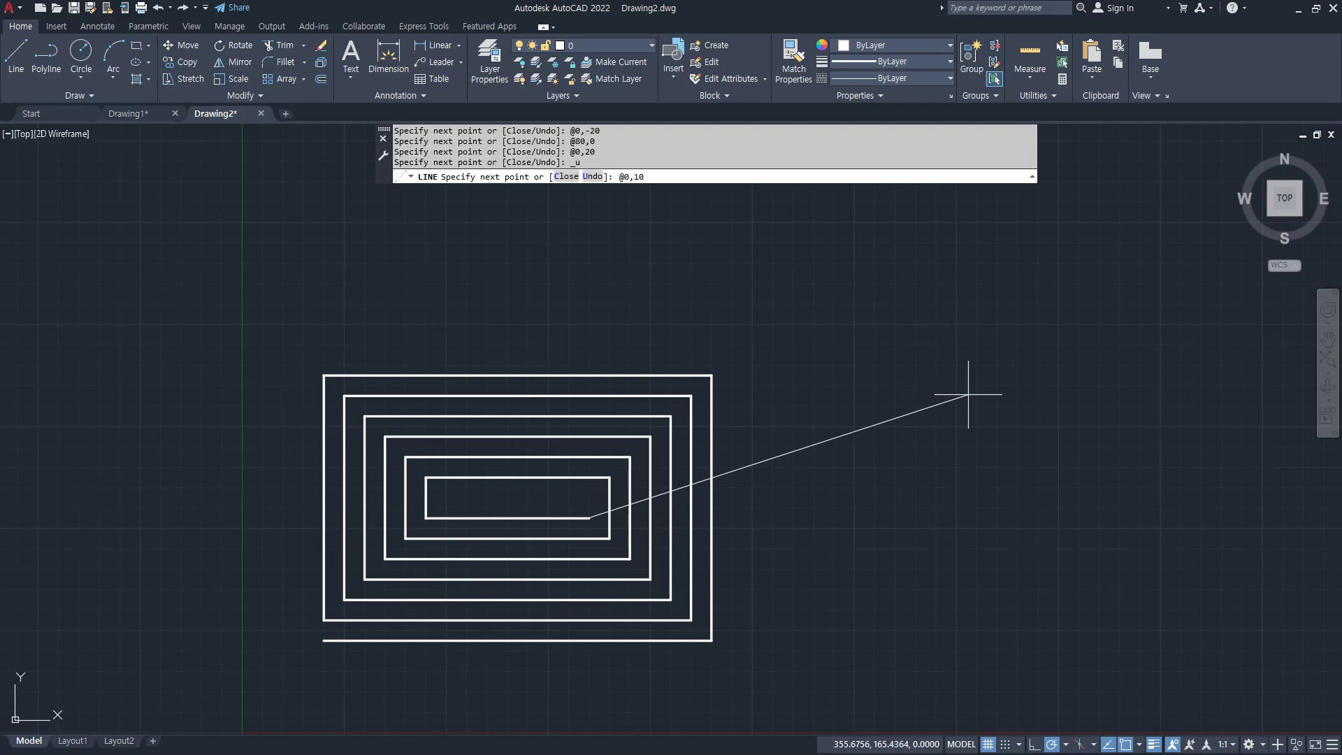
key("Return")
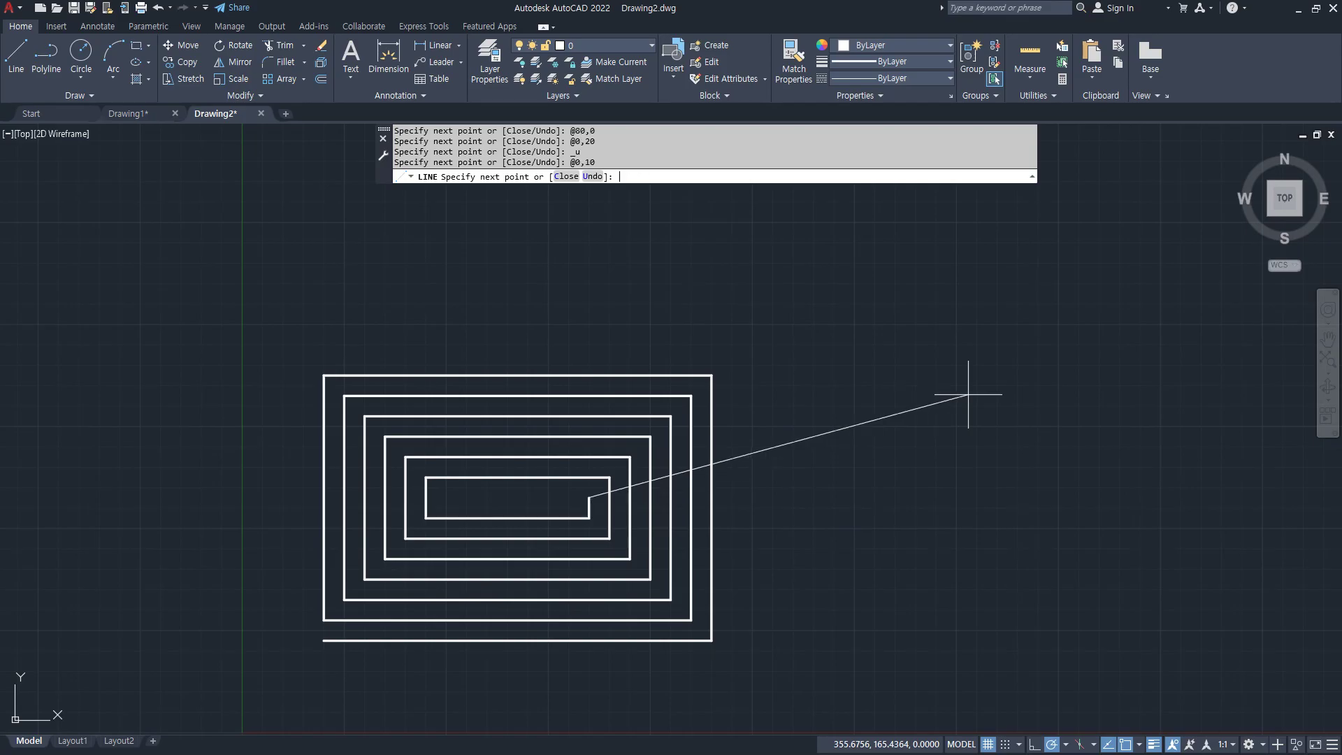
type("@-70,0")
key("Return")
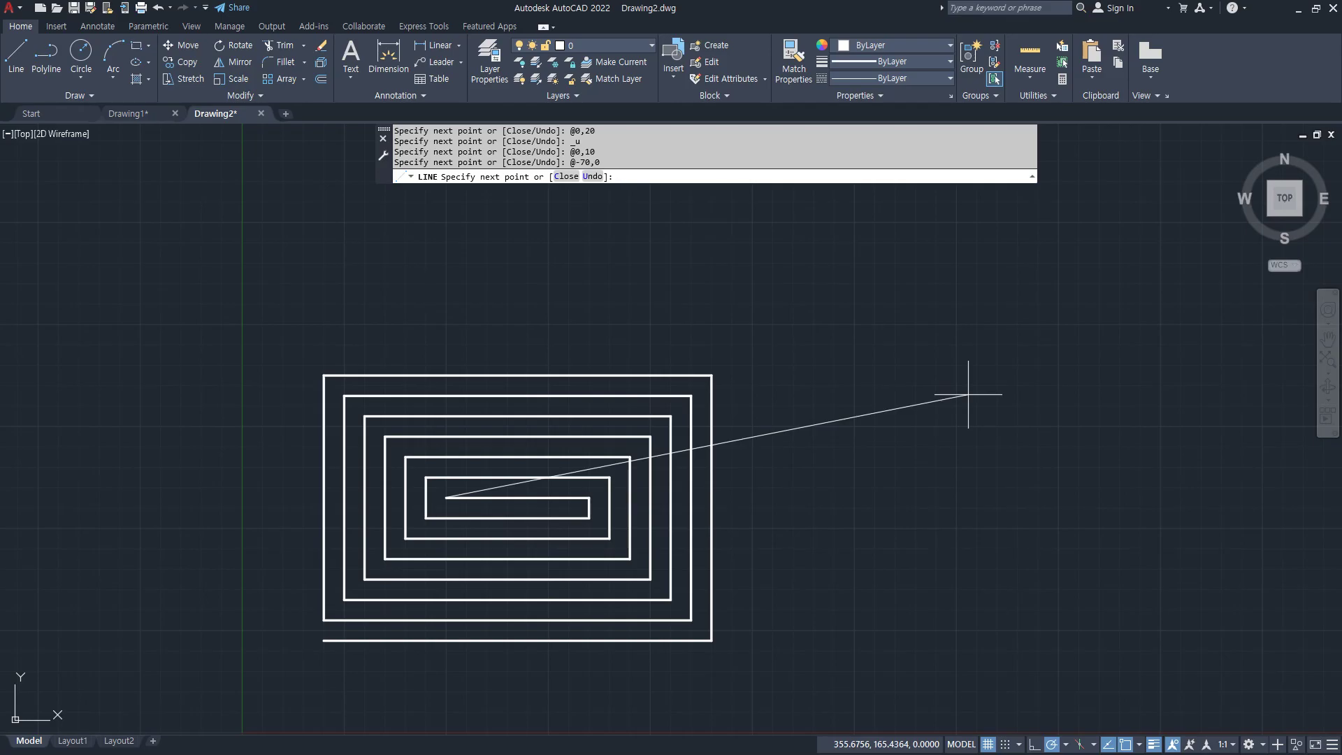
key("Return")
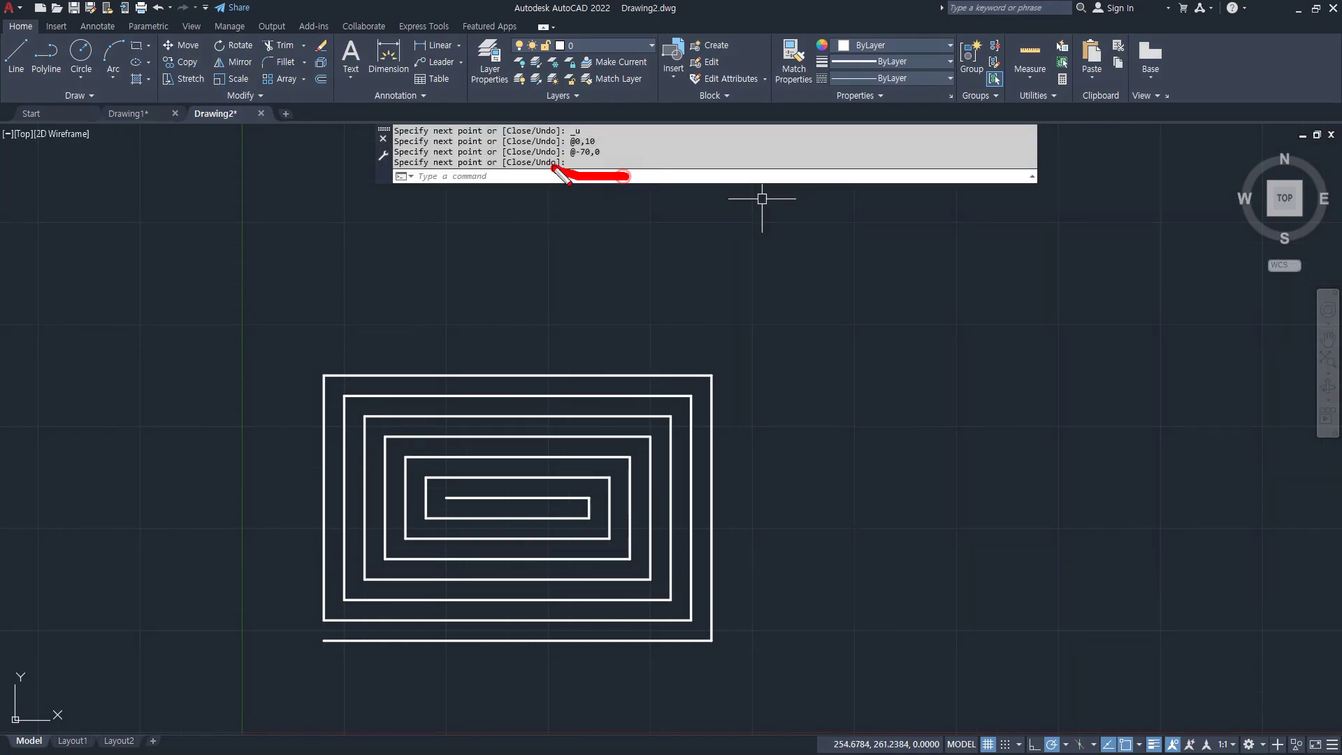
Open the command history and examine the relative coordinates entered for the spiral's horizontal and vertical edges.
left_click(629, 176)
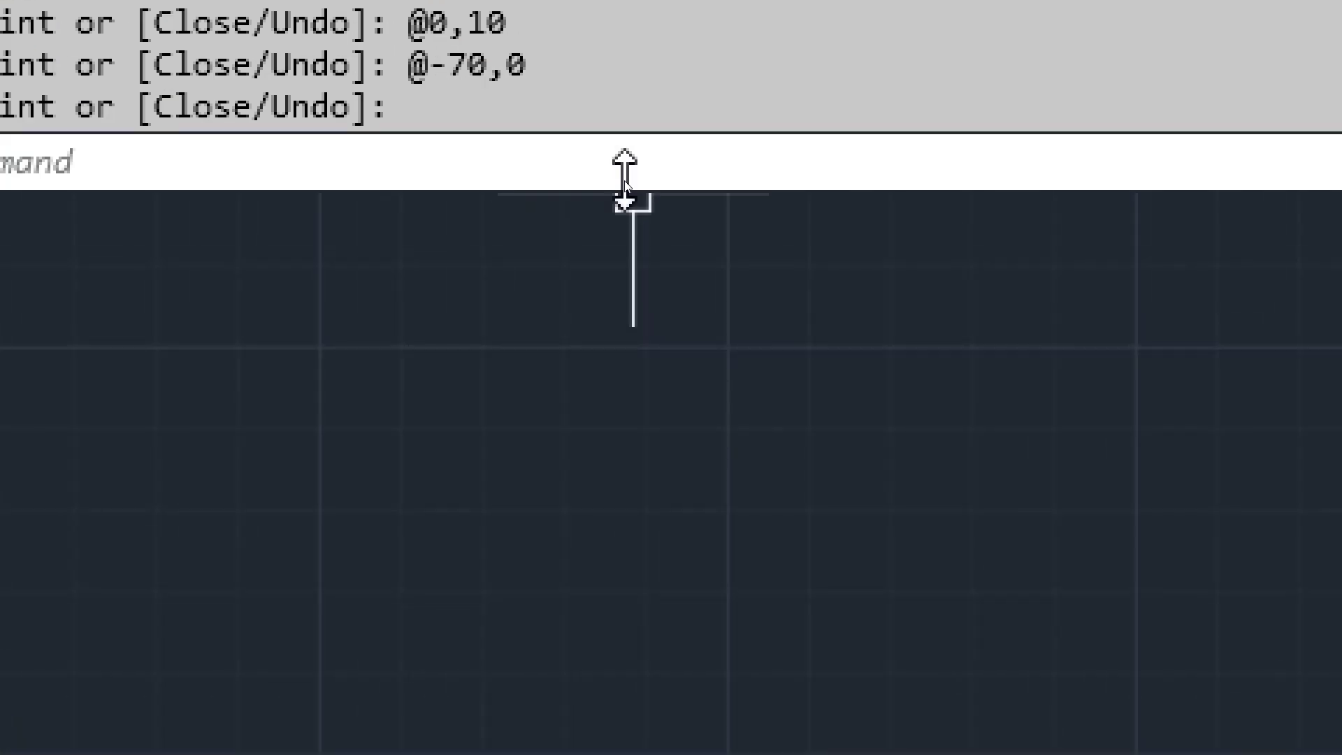
key("F2")
left_click_drag(410, 210, 549, 210)
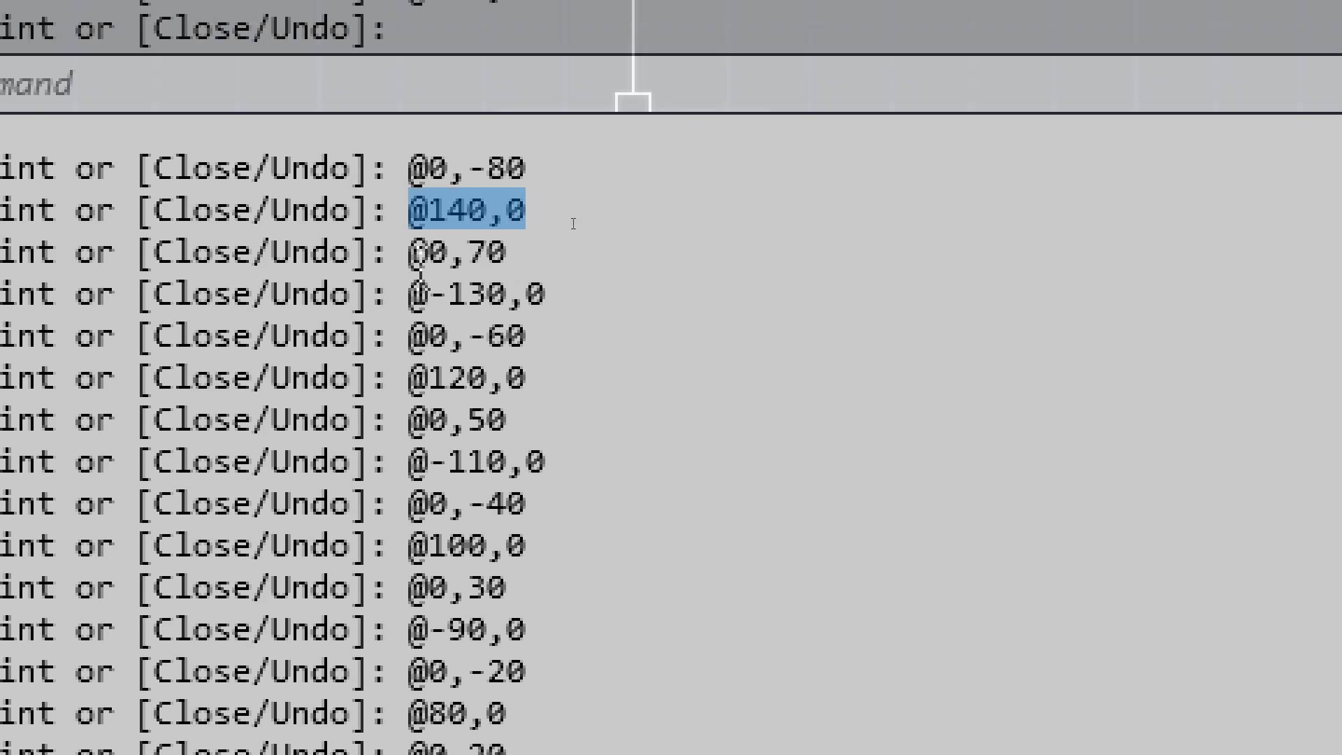
left_click_drag(410, 295, 587, 290)
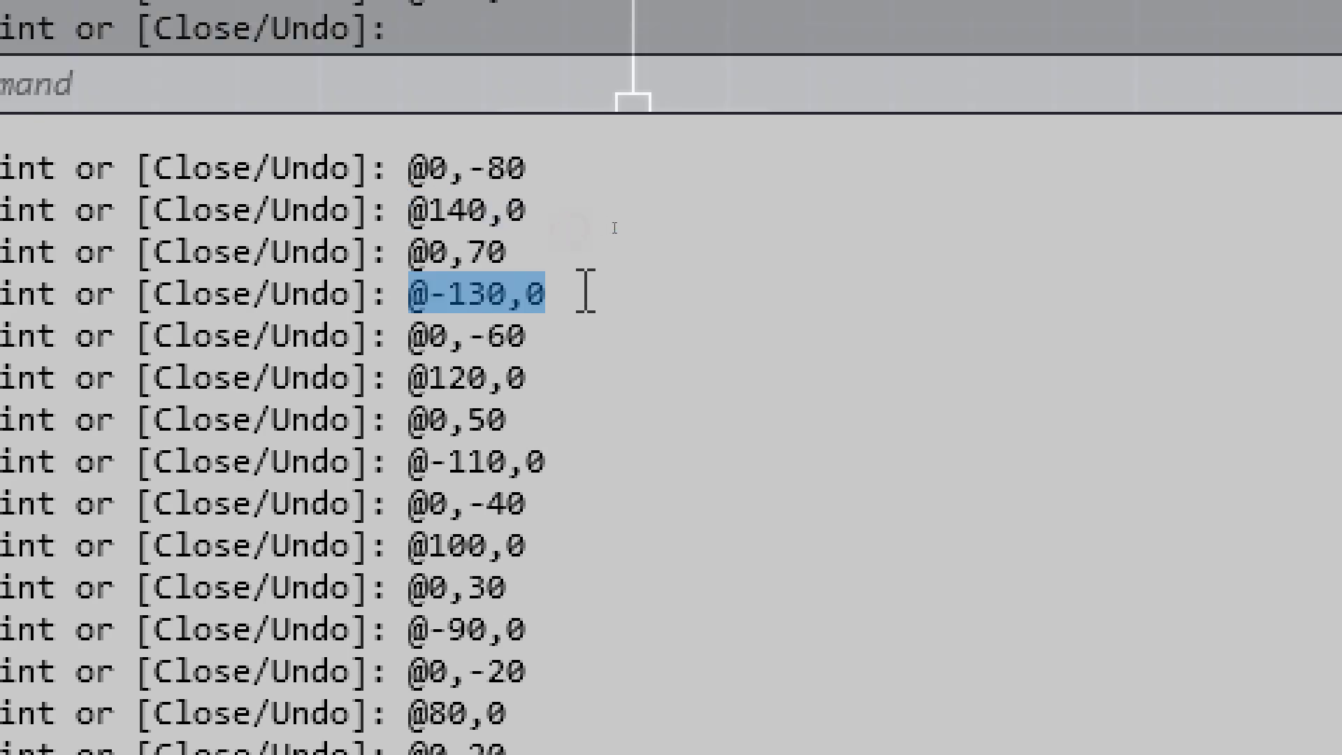
left_click_drag(411, 377, 547, 378)
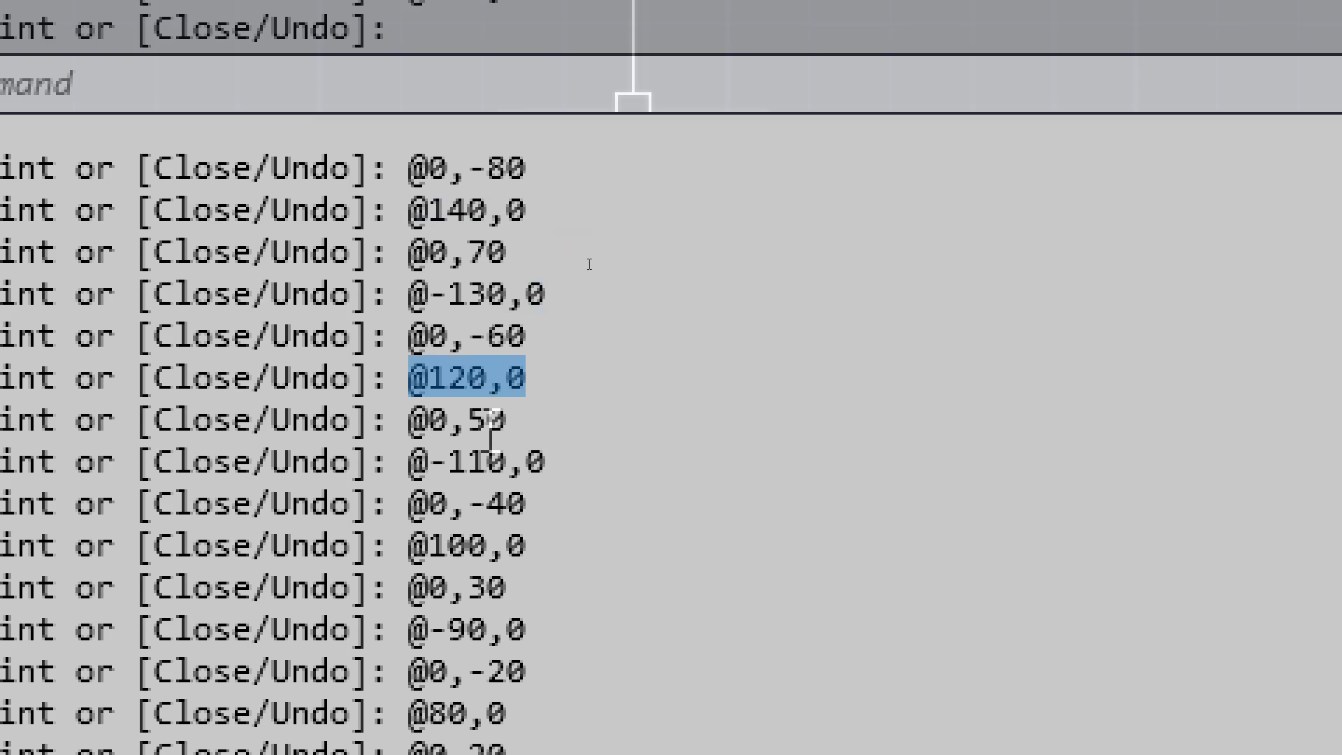
left_click_drag(411, 462, 576, 453)
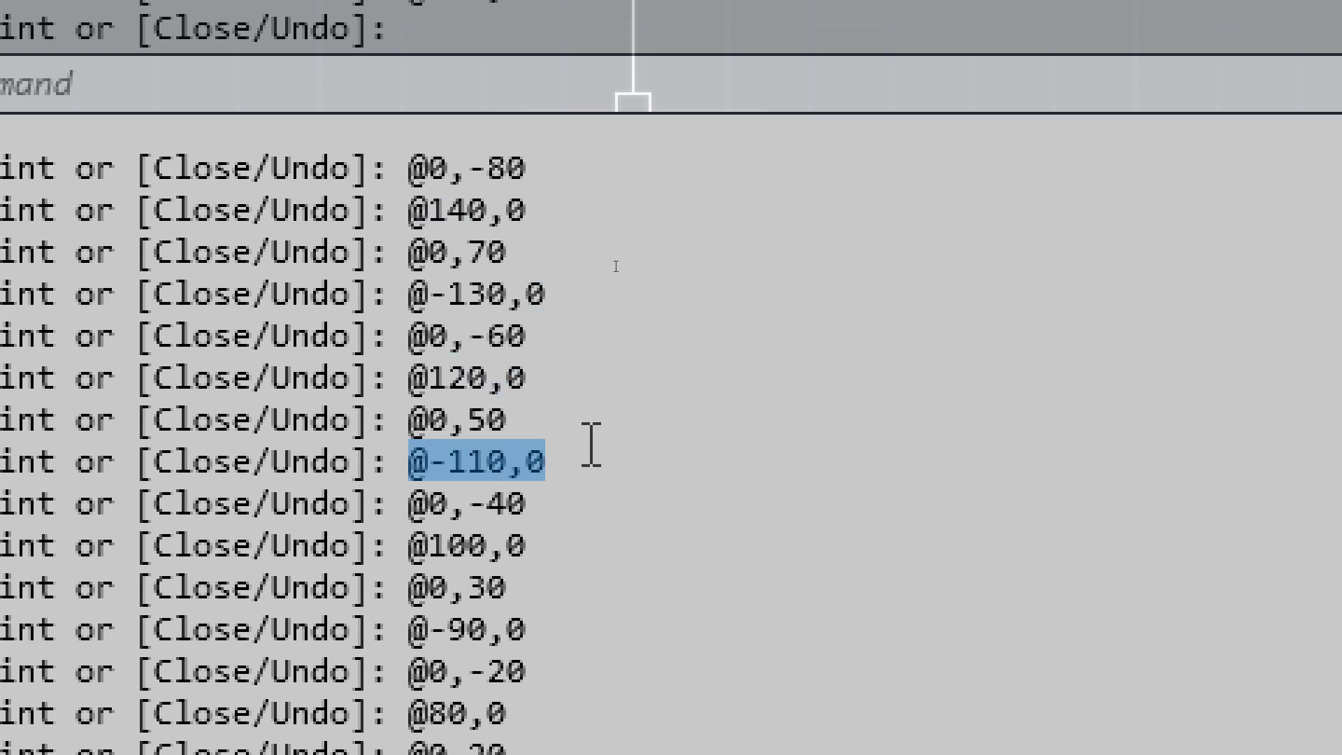
left_click_drag(411, 251, 516, 252)
left_click_drag(411, 335, 530, 336)
left_click_drag(411, 419, 507, 419)
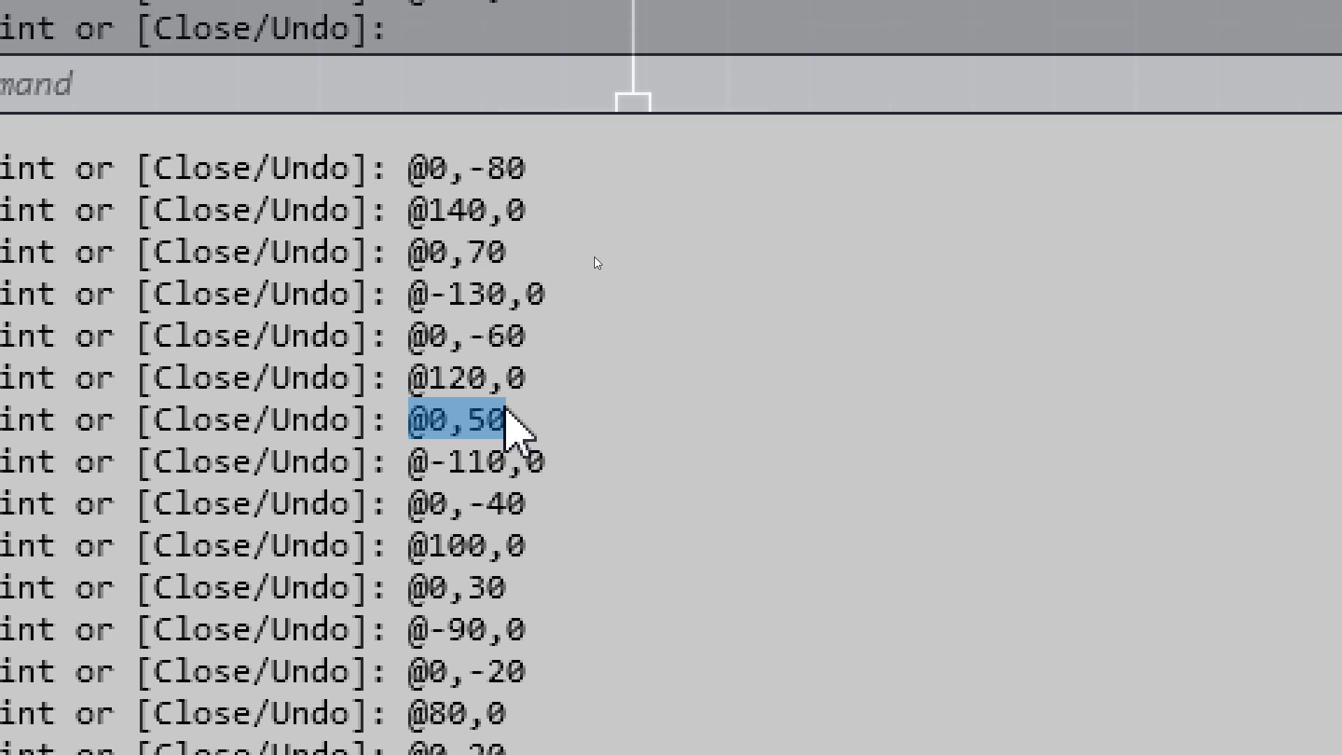
Compare how the Y and X offsets change from turn to turn in the command history, and close it.
left_click_drag(528, 167, 480, 168)
left_click_drag(506, 253, 453, 253)
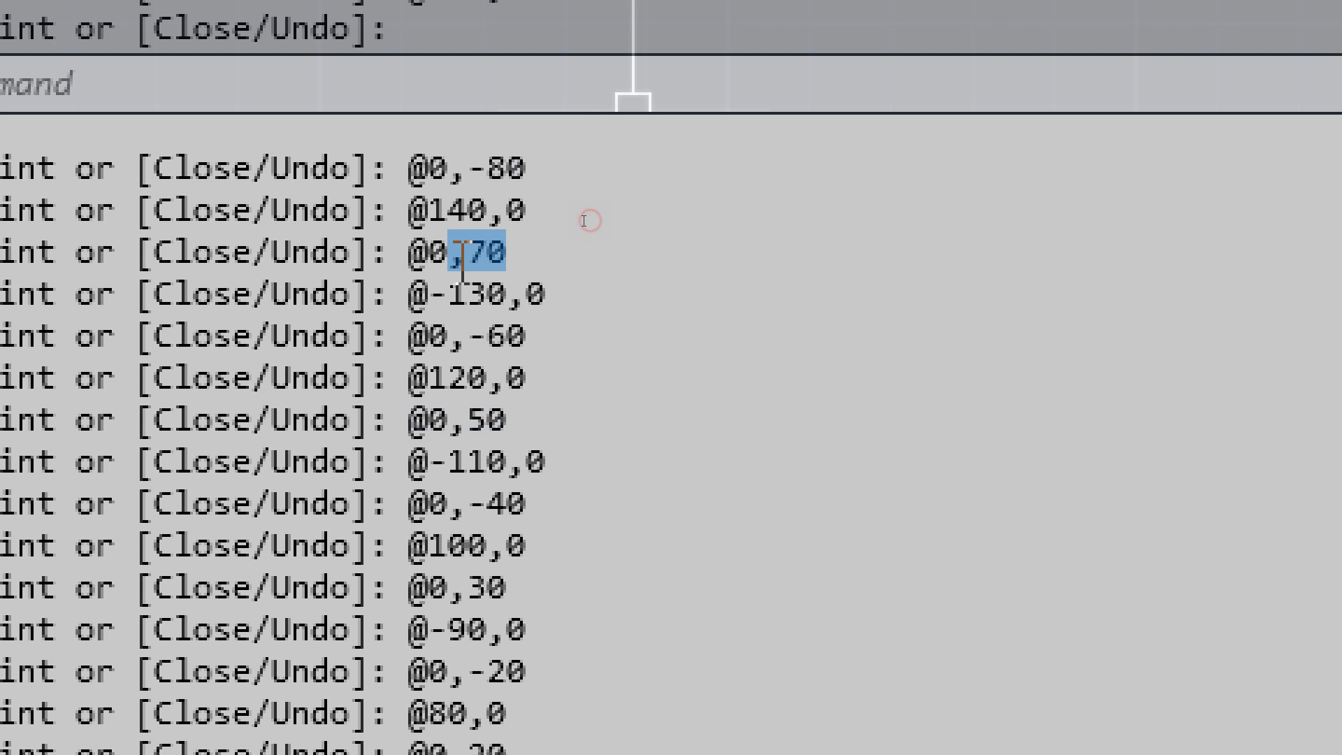
left_click_drag(535, 343, 482, 337)
left_click_drag(506, 419, 448, 420)
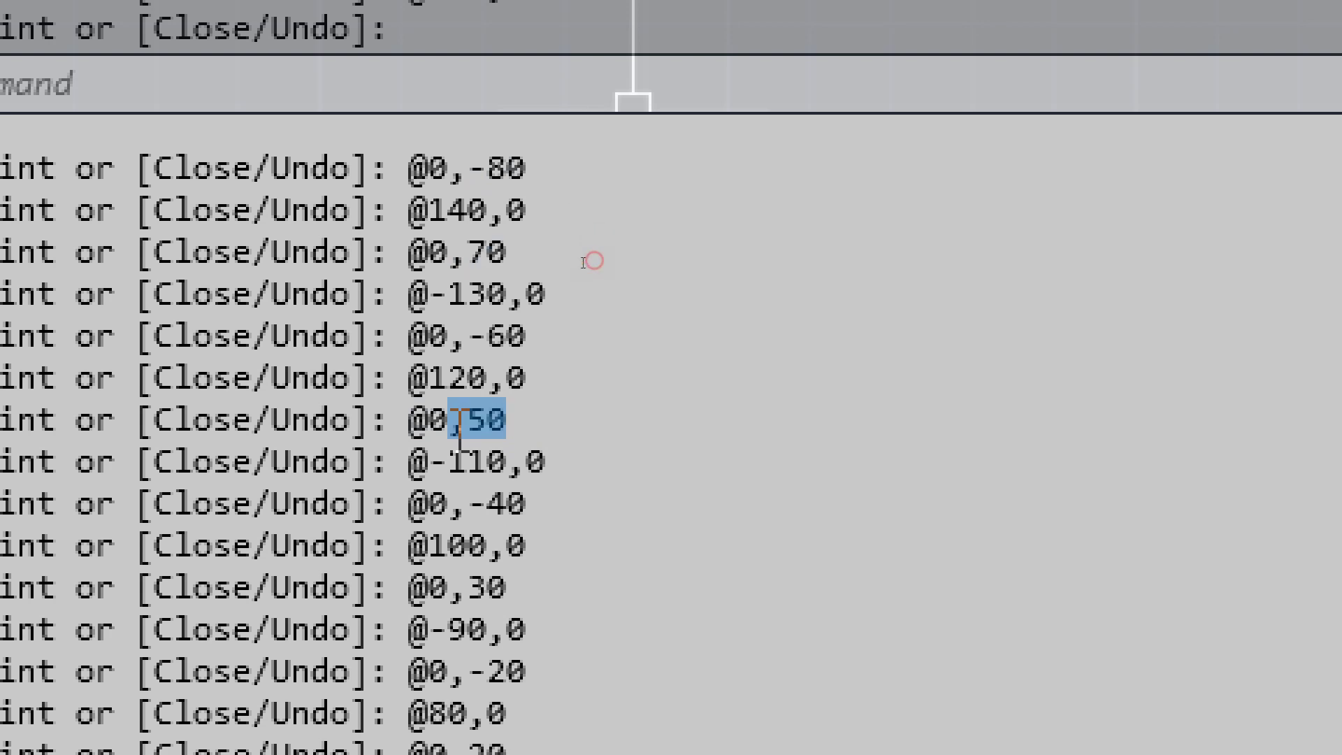
left_click_drag(487, 209, 429, 210)
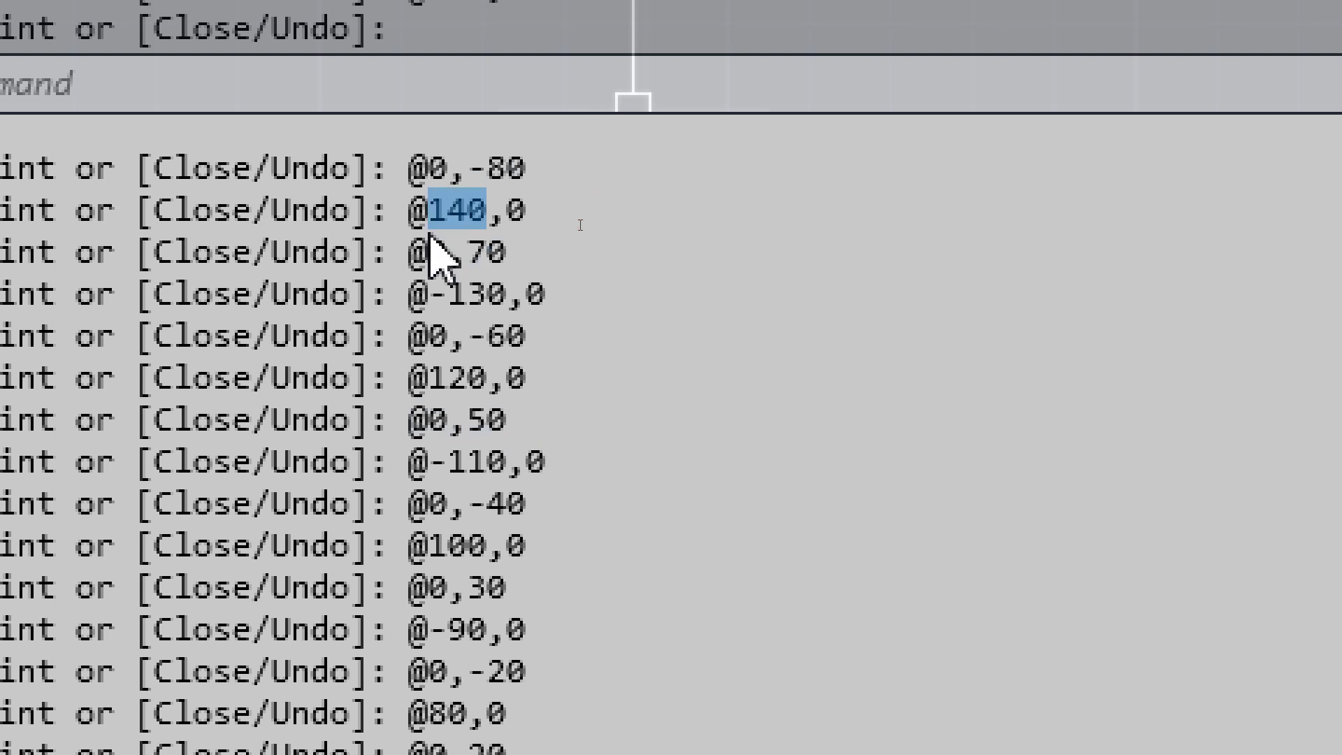
left_click_drag(507, 294, 429, 294)
left_click_drag(487, 377, 410, 377)
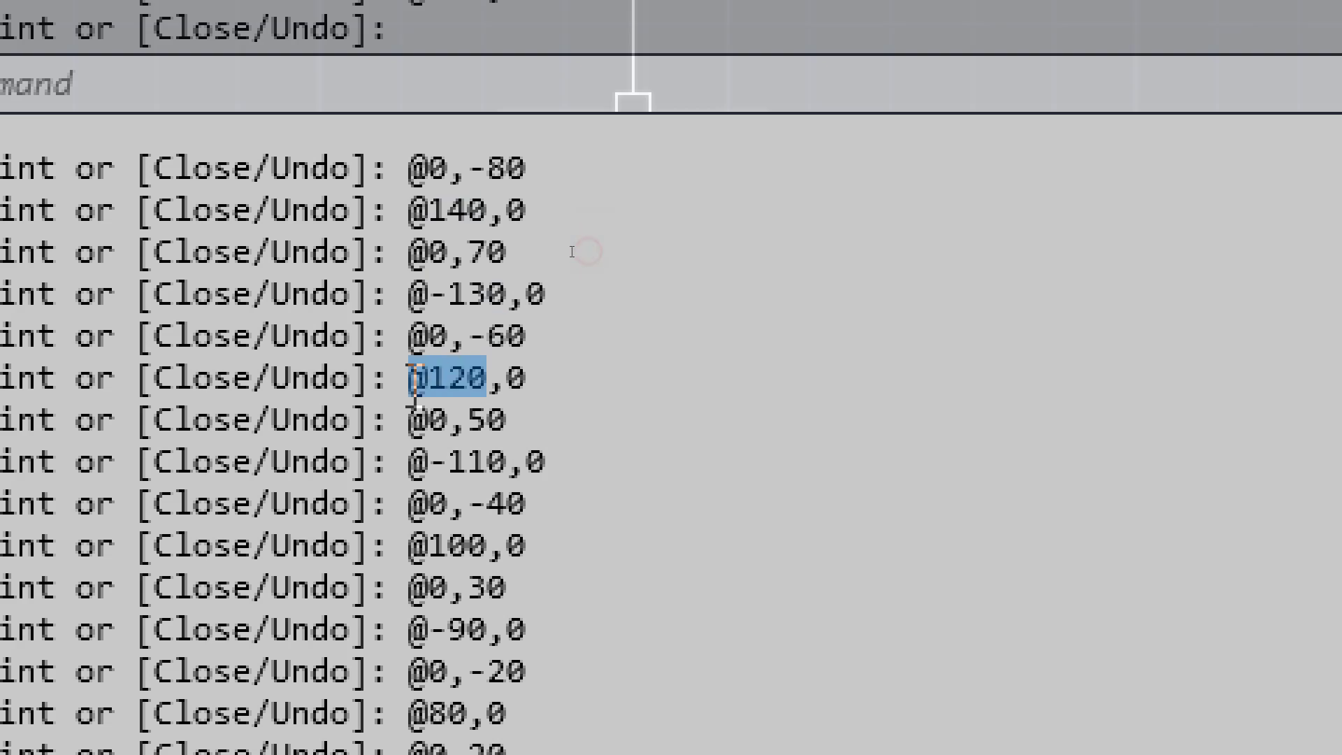
left_click_drag(506, 461, 458, 461)
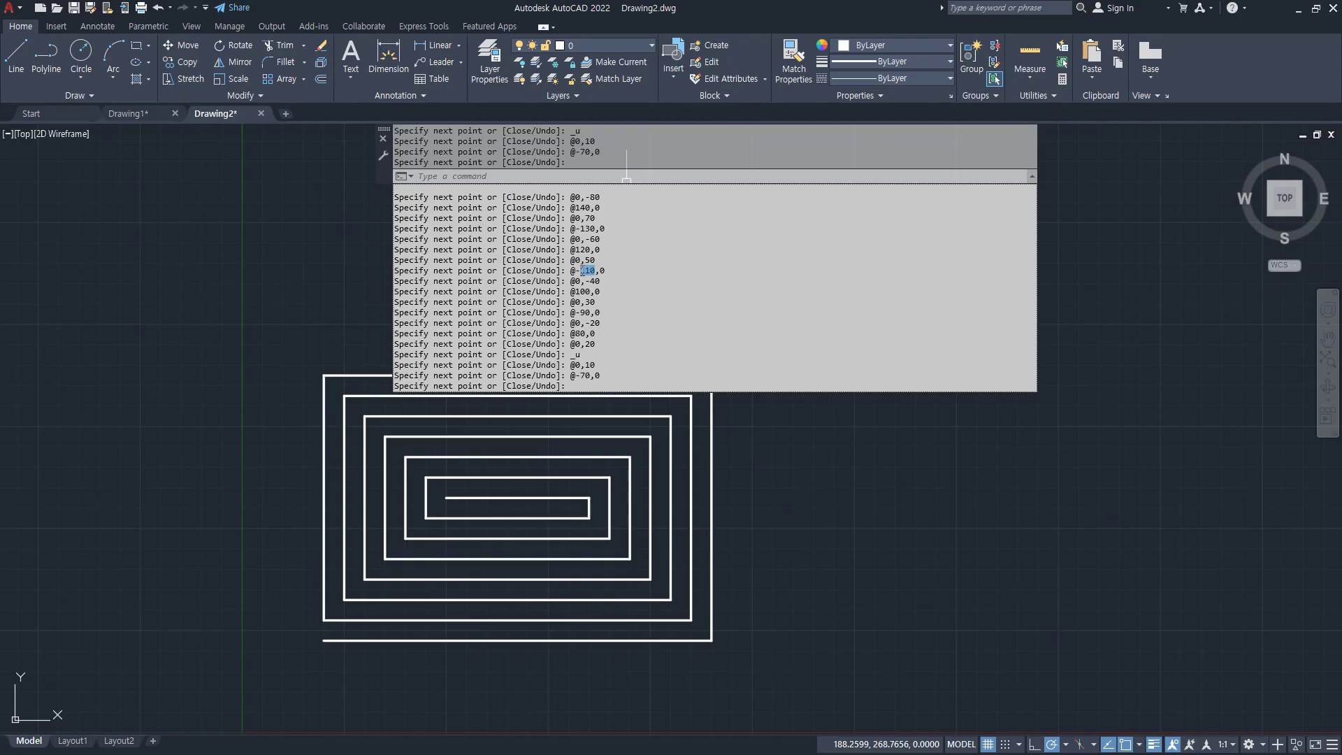
key("F2")
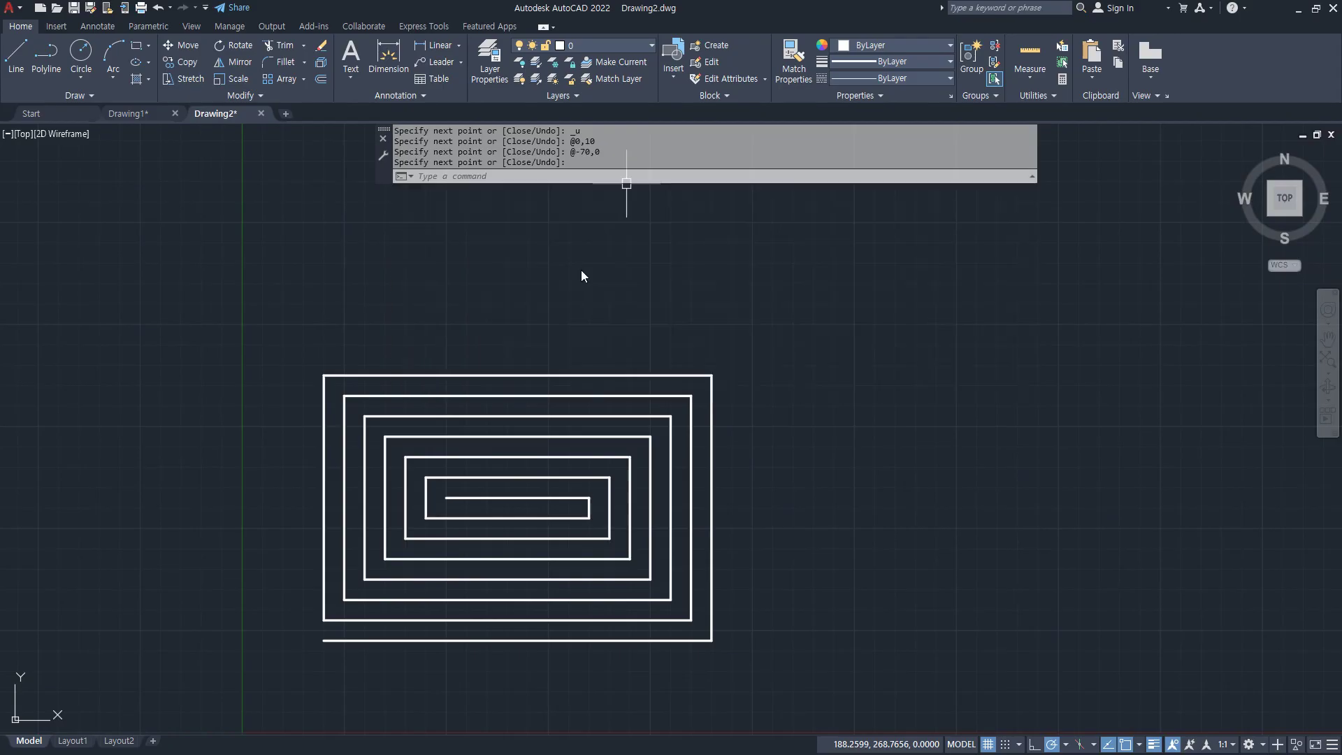
Switch to the browser's reference drawing and examine the lower-left start points of the four nested outlines against the text notes.
key("alt+Tab")
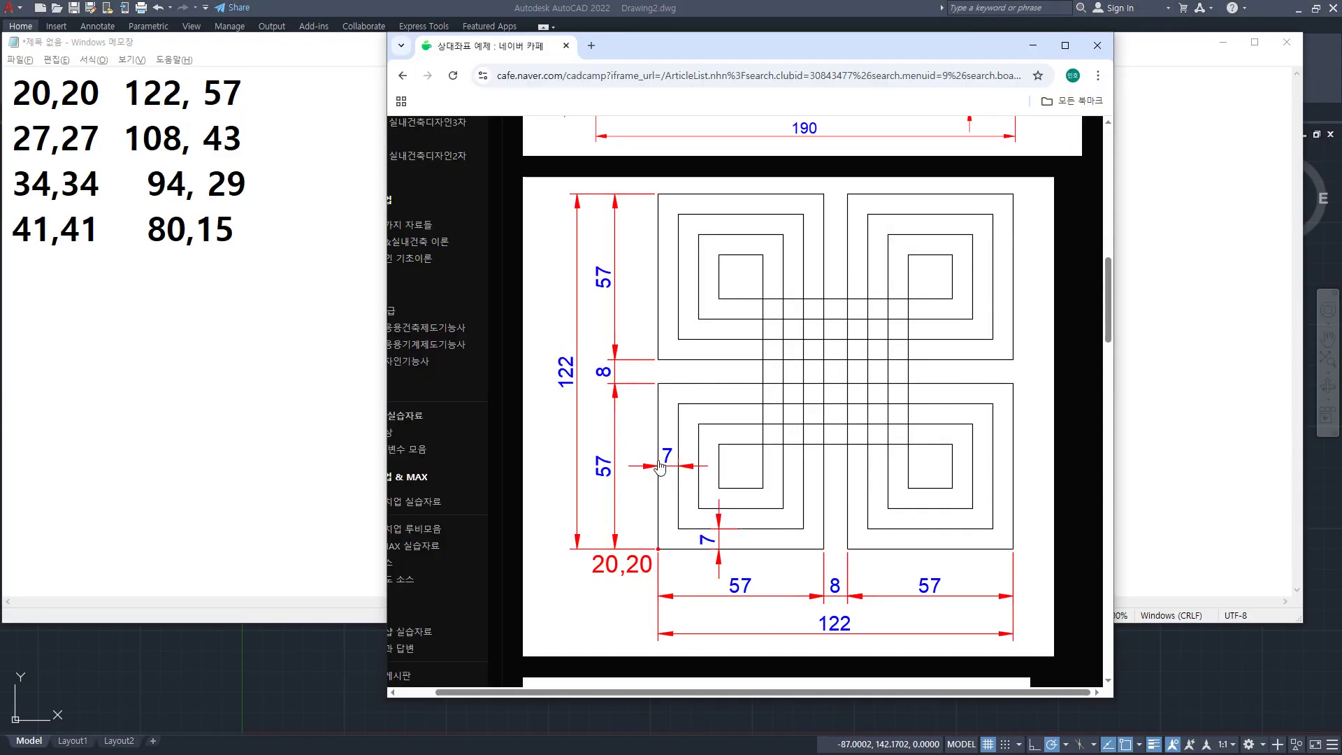
mouse_move(659, 549)
left_mouse_down()
mouse_move(828, 535)
mouse_move(829, 204)
mouse_move(720, 197)
mouse_move(649, 266)
mouse_move(653, 359)
mouse_move(1021, 359)
mouse_move(1019, 202)
mouse_move(871, 202)
mouse_move(852, 311)
mouse_move(859, 537)
mouse_move(953, 550)
mouse_move(1028, 485)
mouse_move(1014, 381)
mouse_move(715, 391)
mouse_move(654, 456)
mouse_move(648, 543)
mouse_move(664, 528)
left_mouse_up()
key("e")
mouse_move(647, 591)
left_mouse_down()
mouse_move(572, 580)
mouse_move(622, 632)
left_mouse_up()
key("e")
left_click(679, 523)
left_click_drag(83, 162, 28, 163)
left_click(701, 505)
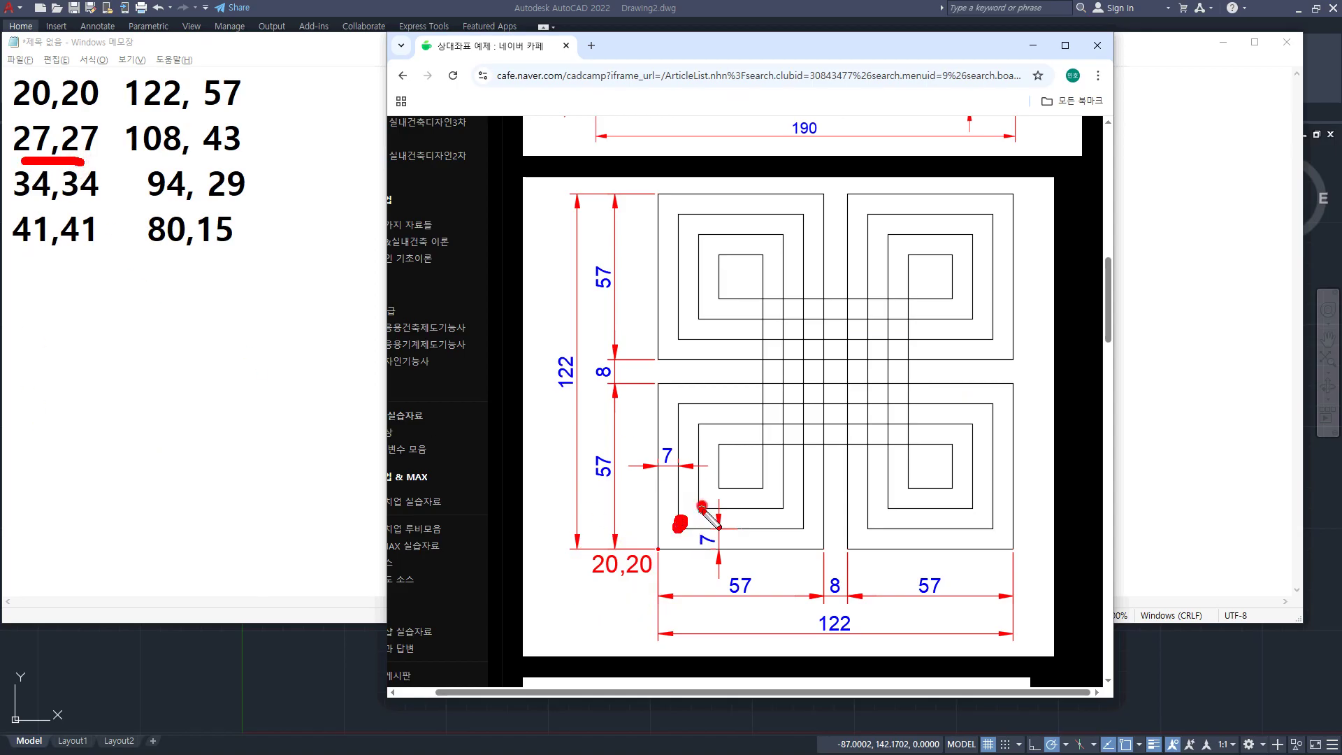
left_click_drag(98, 199, 2, 201)
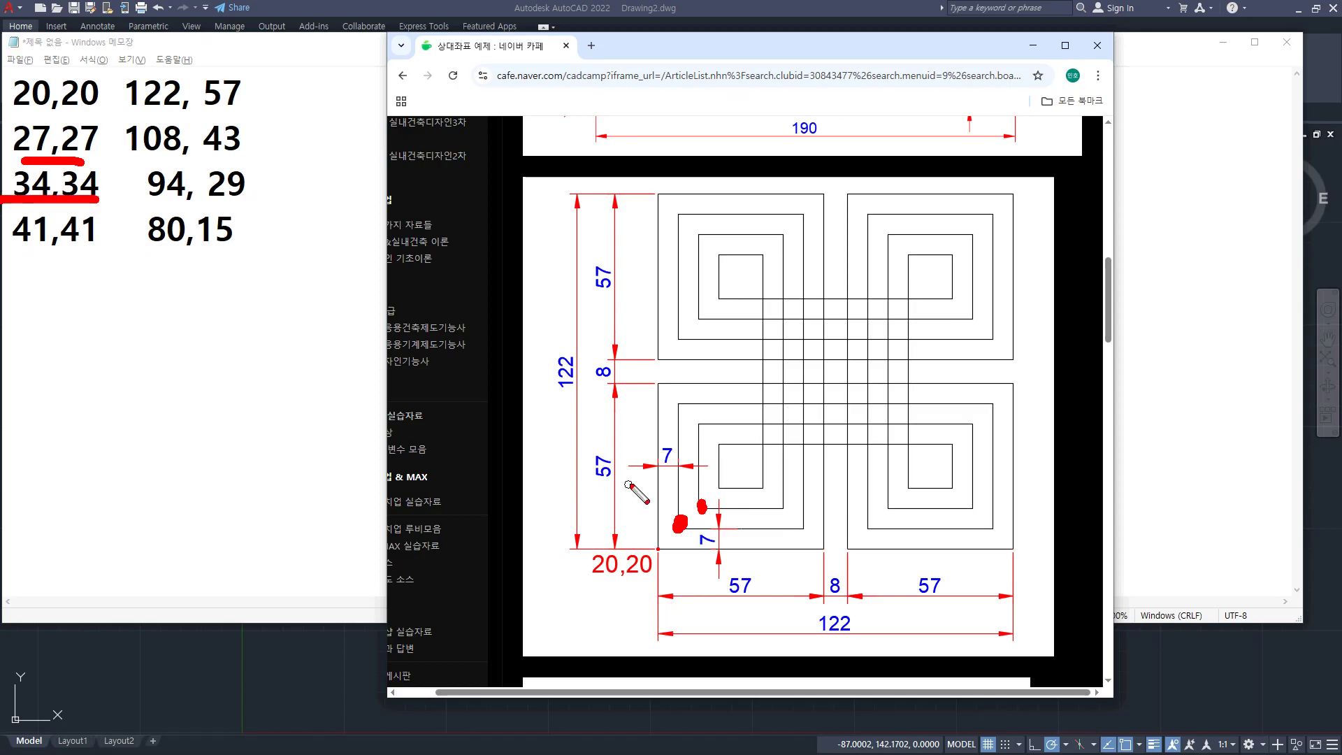
left_click(721, 488)
left_click_drag(87, 254, 8, 255)
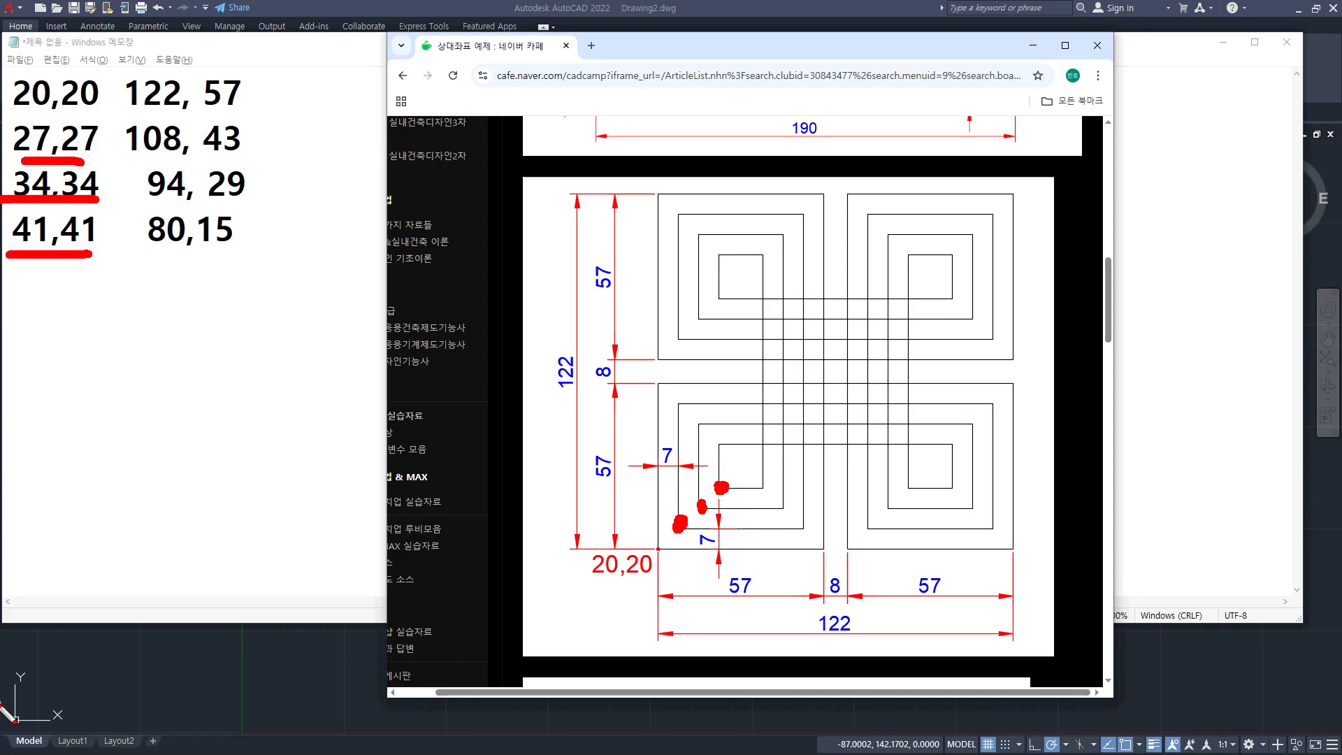
Examine the horizontal and vertical offset dimensions between the nested outlines and relate them to the noted start points.
key("e")
mouse_move(721, 552)
left_mouse_down()
mouse_move(681, 549)
mouse_move(722, 554)
left_mouse_up()
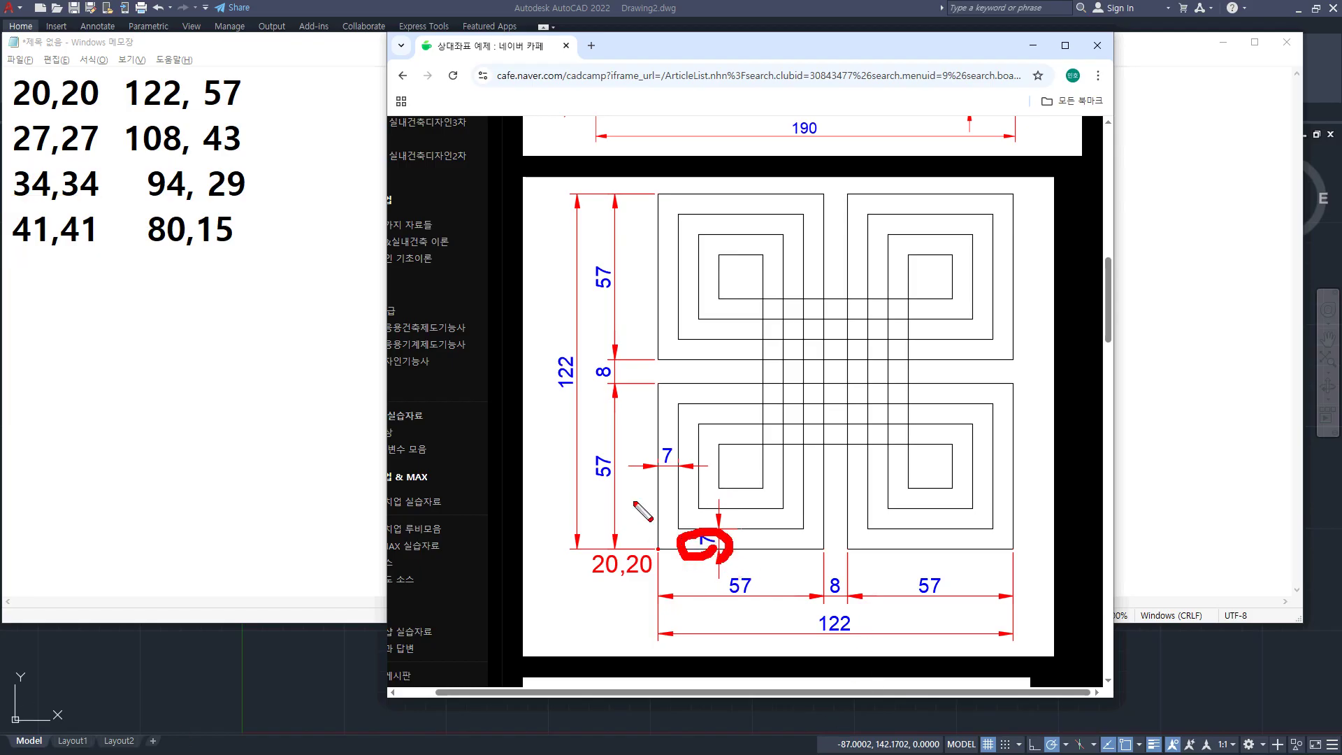
left_click_drag(668, 465, 675, 466)
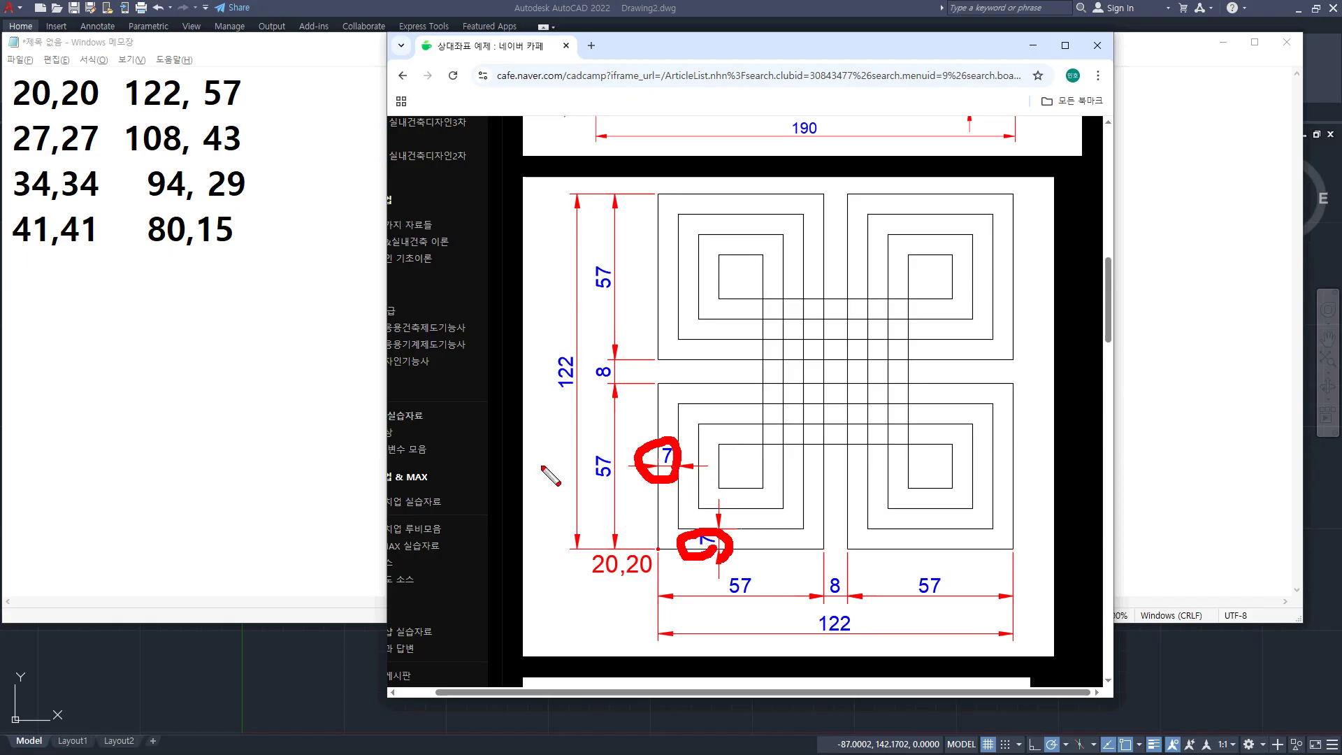
mouse_move(89, 263)
left_mouse_down()
mouse_move(30, 265)
mouse_move(9, 281)
left_mouse_up()
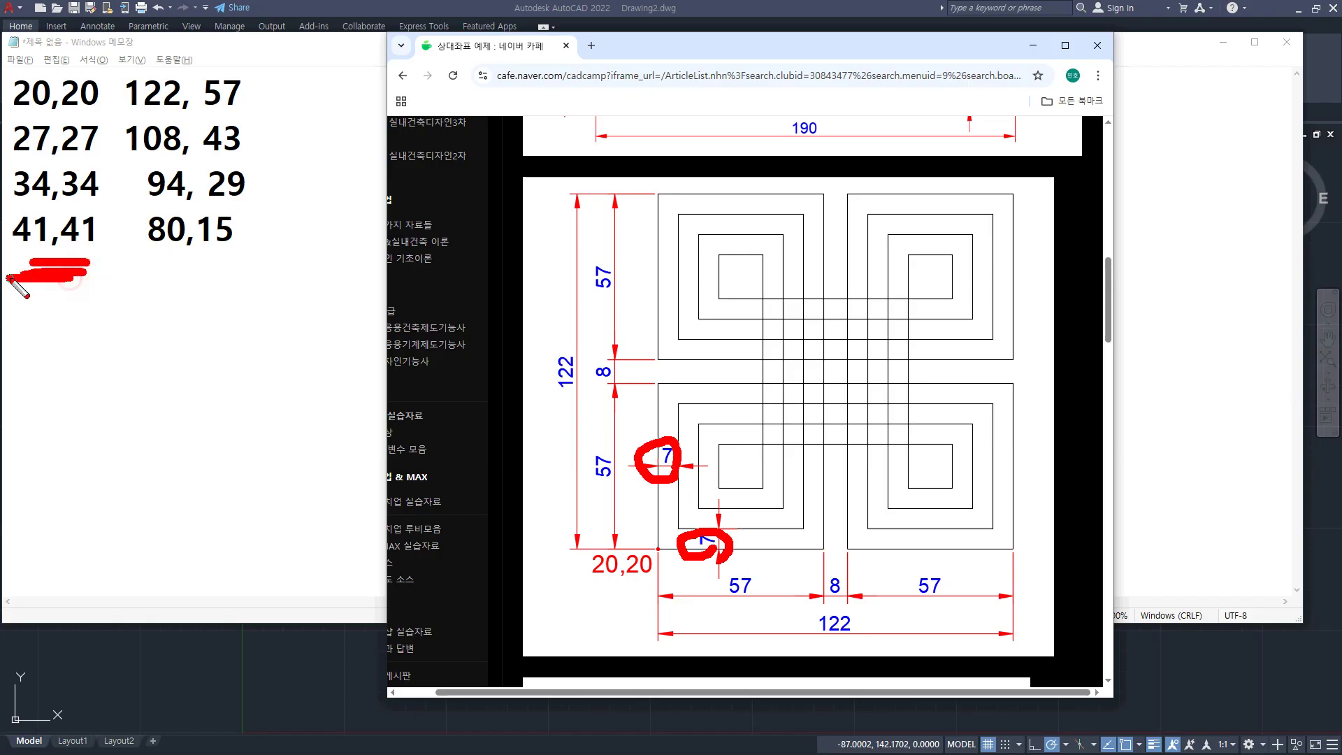
key("Delete")
Examine the overall widths and the short edge lengths of the four nested outlines in the reference drawing.
mouse_move(656, 610)
left_mouse_down()
mouse_move(703, 634)
mouse_move(1024, 634)
mouse_move(1012, 664)
left_mouse_up()
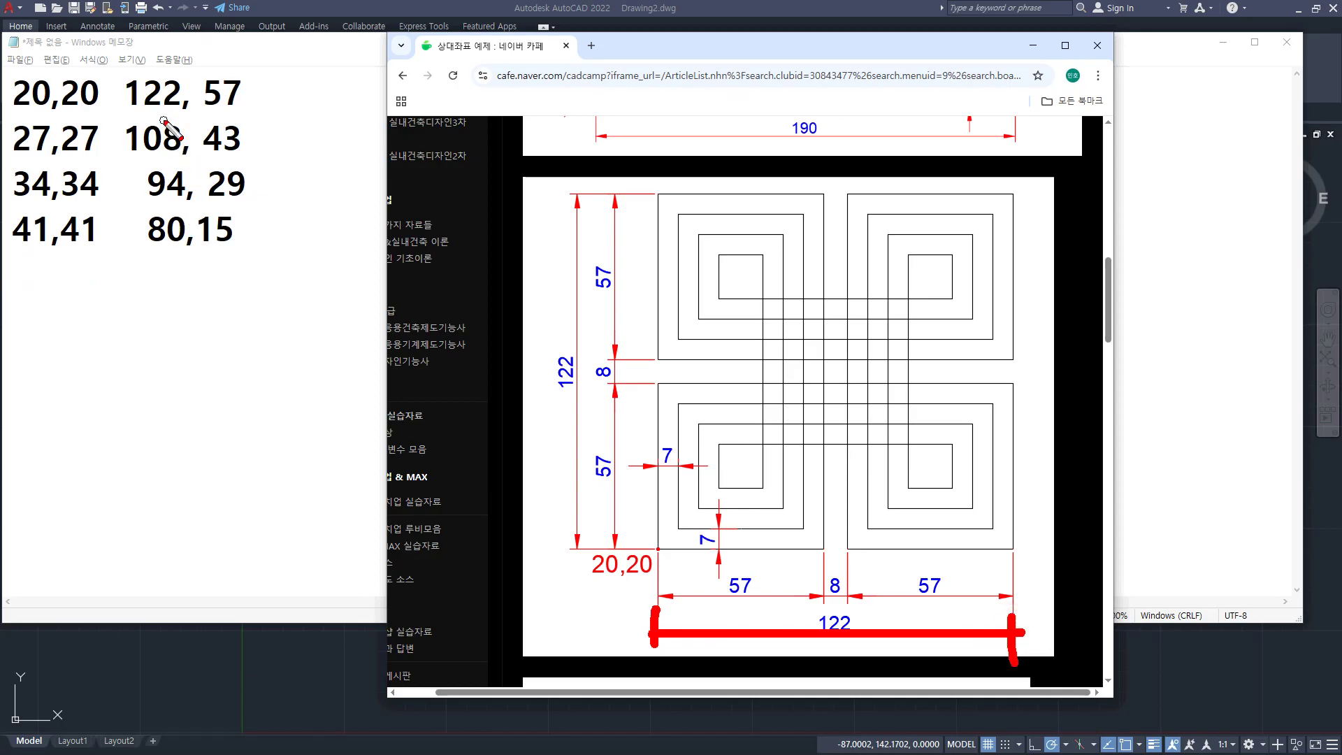
mouse_move(680, 530)
left_mouse_down()
mouse_move(982, 540)
mouse_move(1005, 518)
left_mouse_up()
left_click_drag(698, 508, 967, 509)
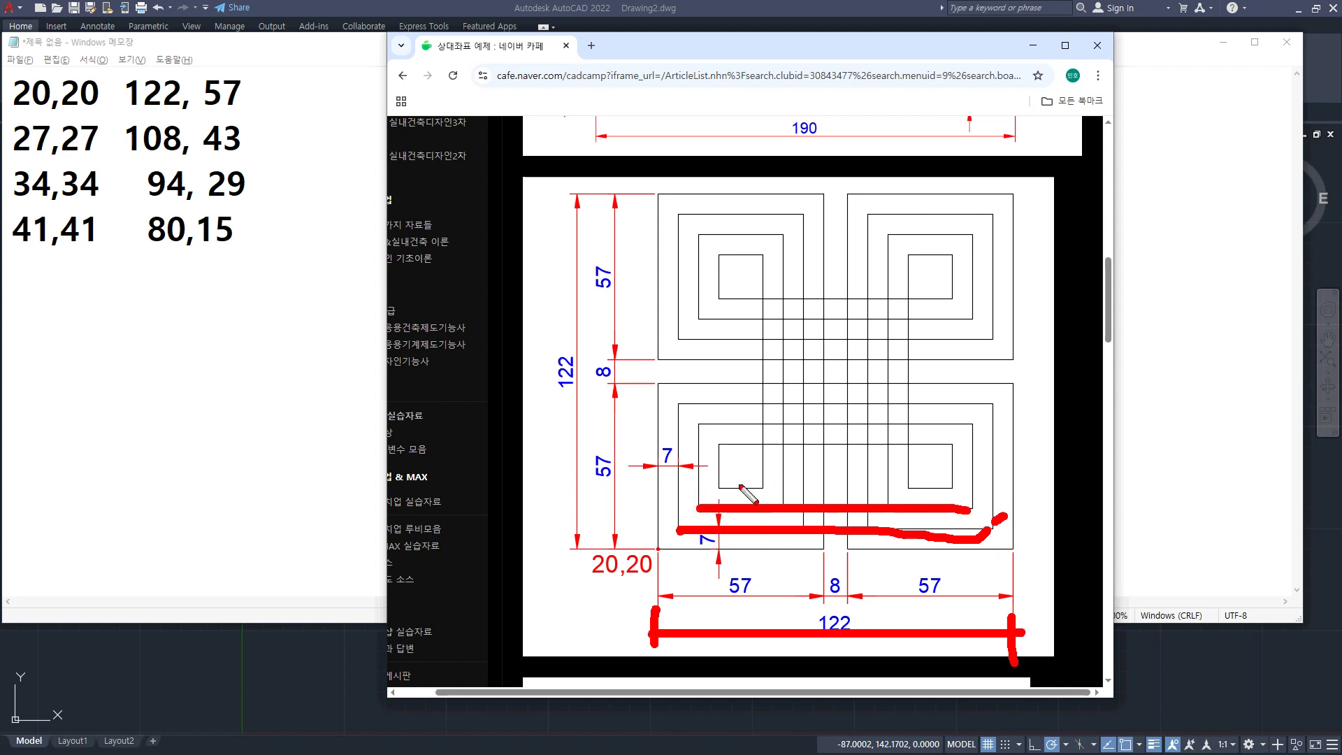
left_click_drag(719, 485, 951, 487)
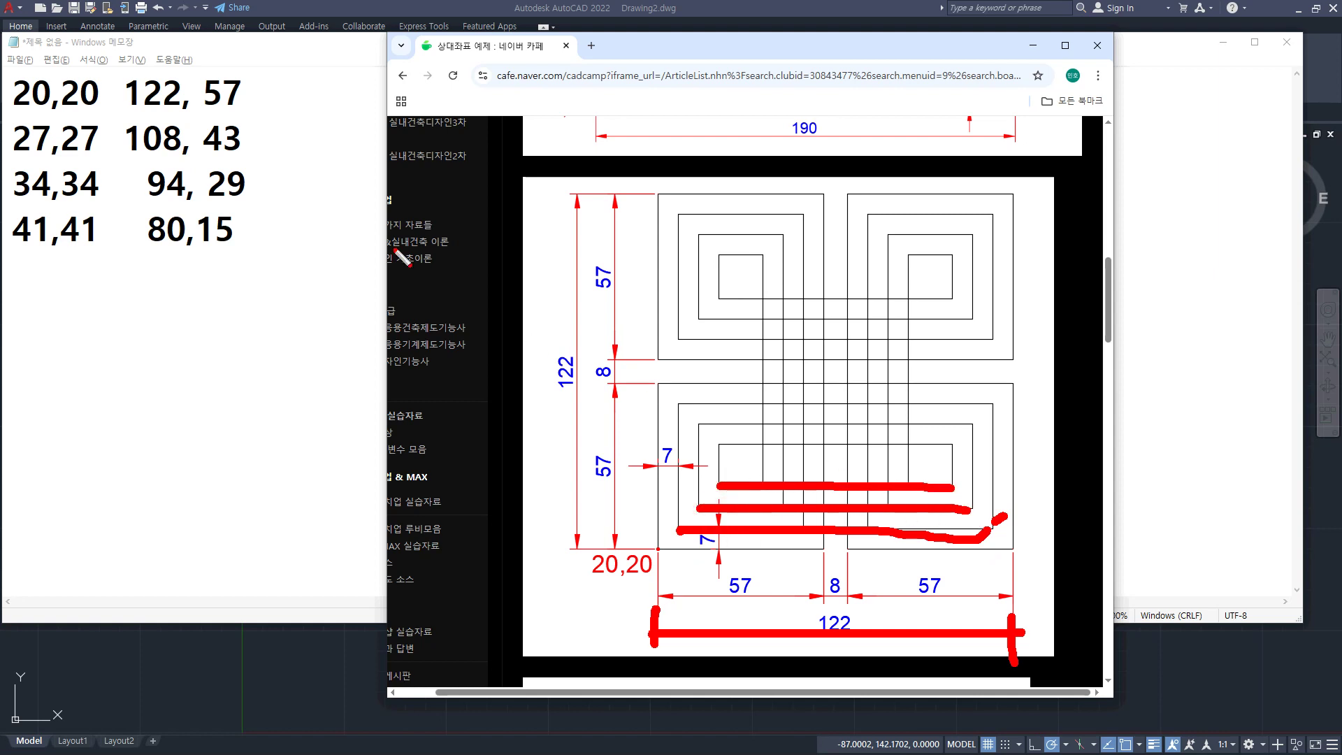
key("e")
mouse_move(657, 552)
left_mouse_down()
mouse_move(829, 552)
mouse_move(679, 528)
left_mouse_up()
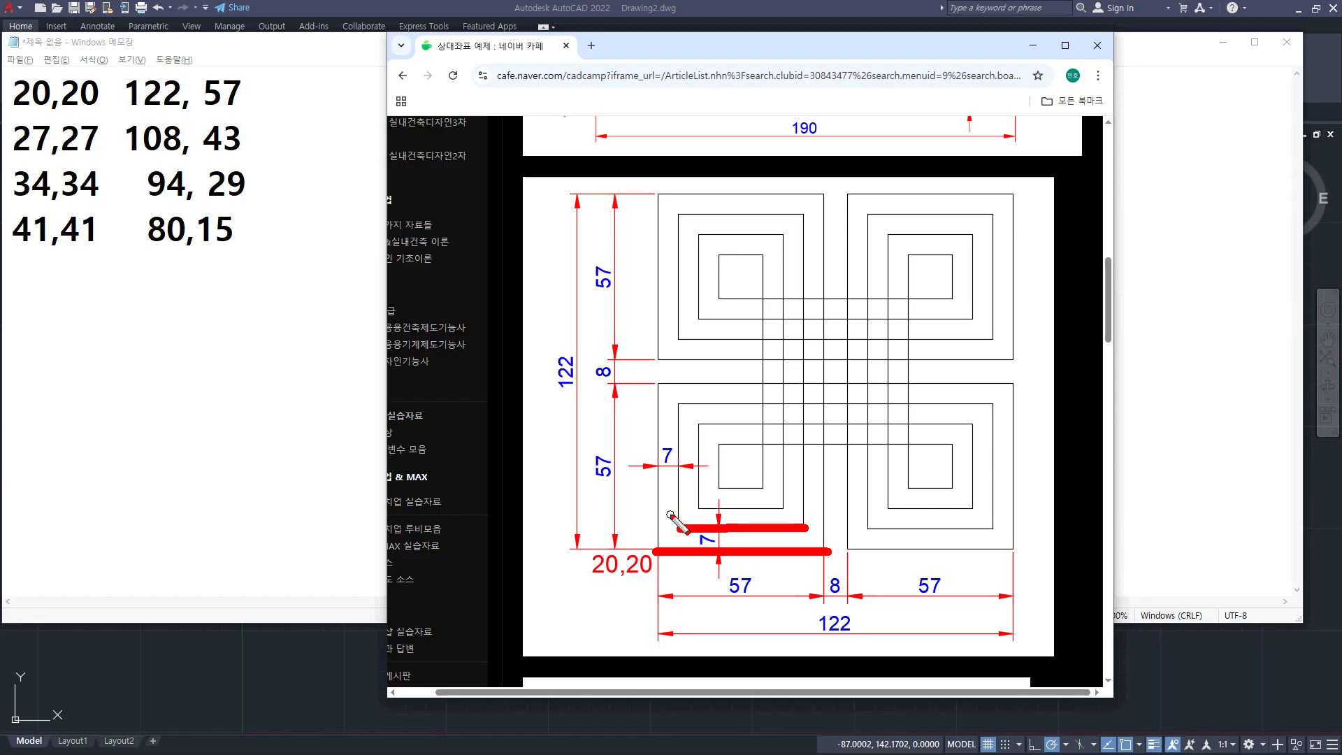
mouse_move(700, 508)
left_mouse_down()
mouse_move(787, 504)
mouse_move(711, 482)
left_mouse_up()
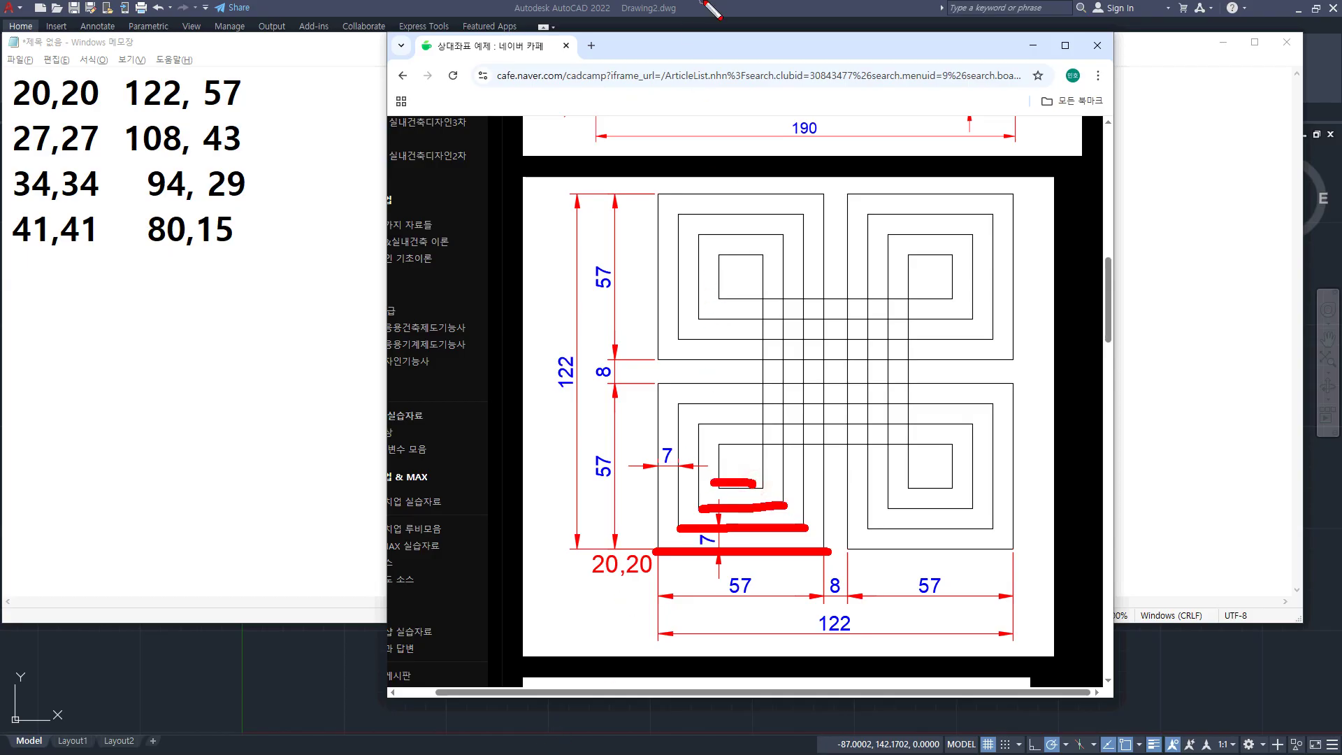
key("Escape")
Move the reference windows out of the way, return to AutoCAD and erase the finished spiral.
left_click_drag(665, 51, 0, 133)
left_click_drag(321, 46, 4, 188)
left_click(1023, 449)
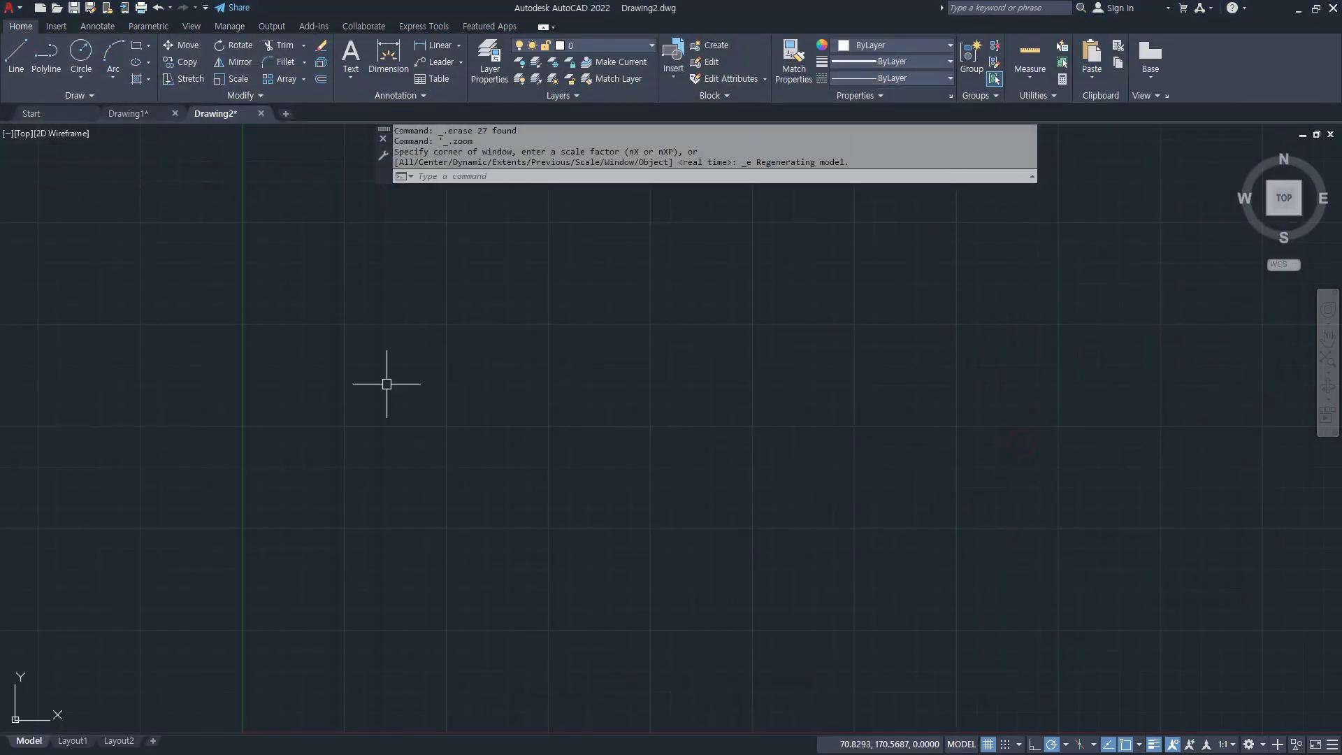
type("l")
key("Return")
type("20,20")
key("Return")
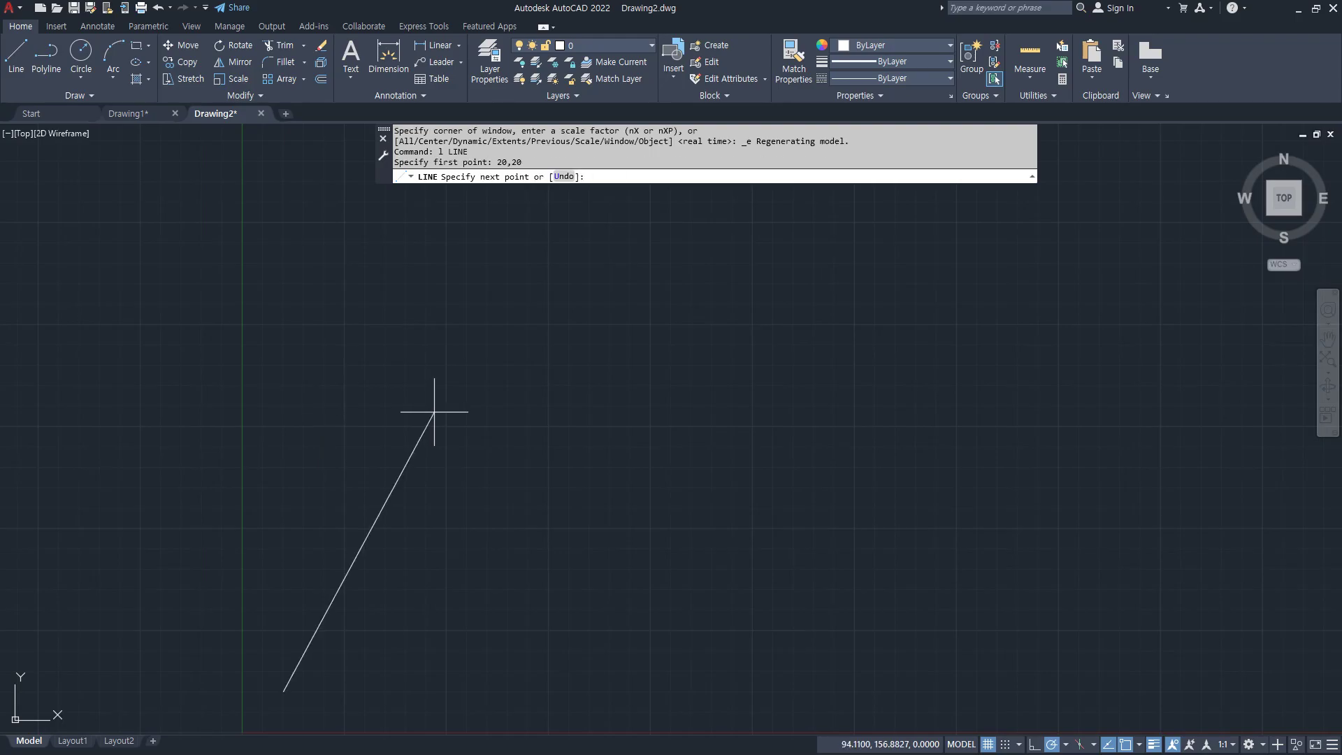
type("@57,0")
key("Return")
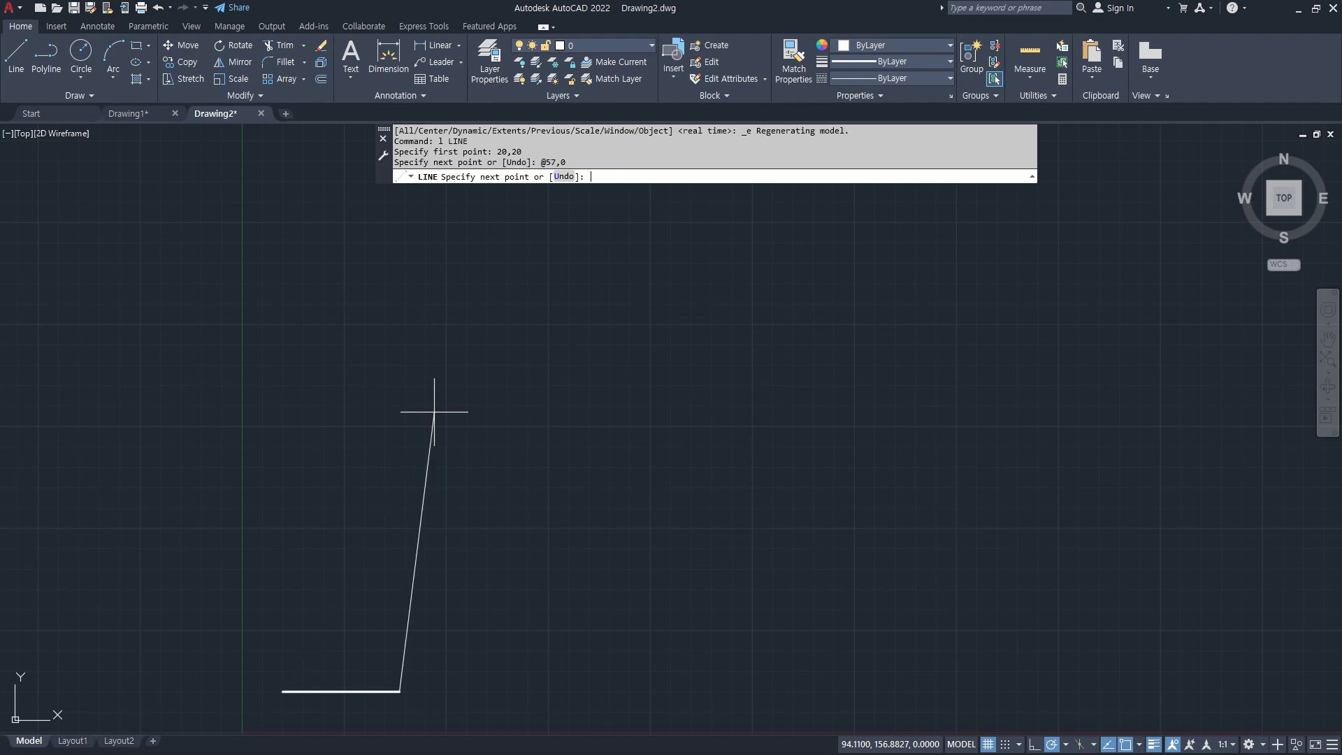
type("@0,122")
key("Return")
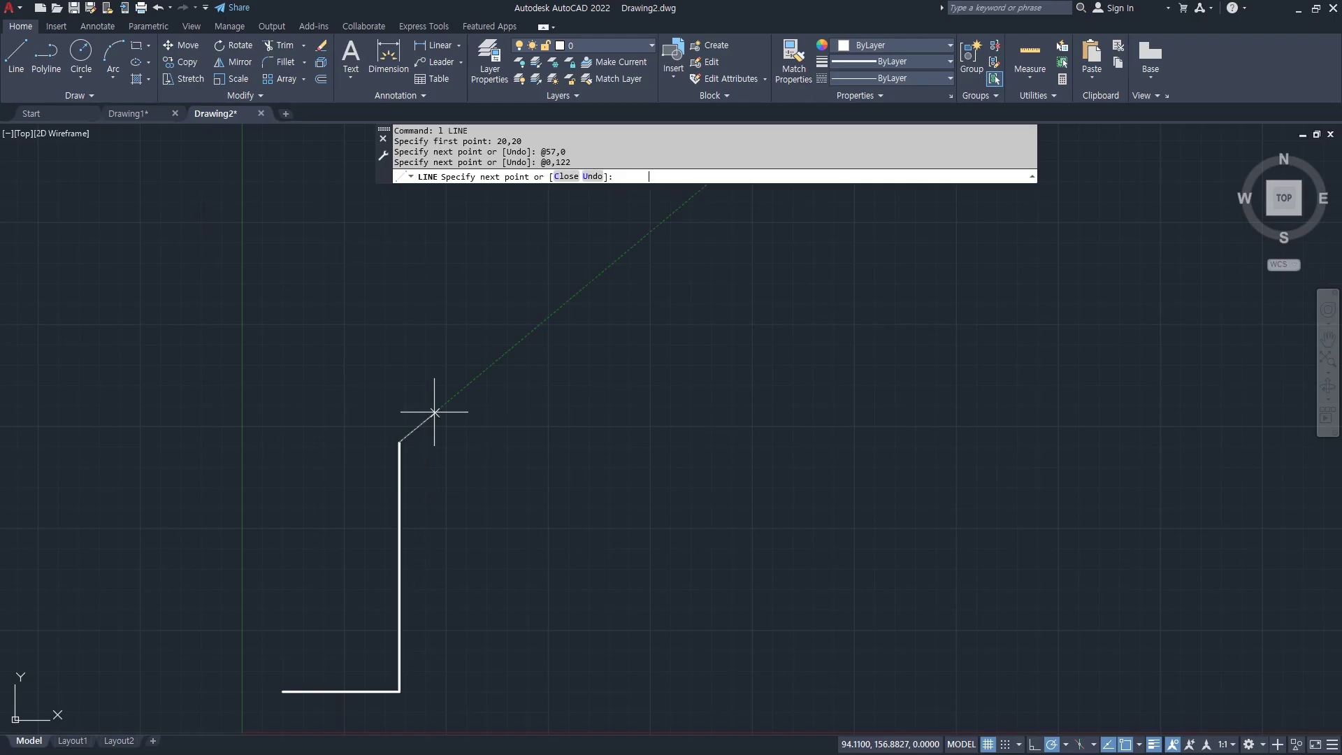
Draw the upper-left loop's top edge to @-57,0 and its left edge down to @0,-57.
type("@")
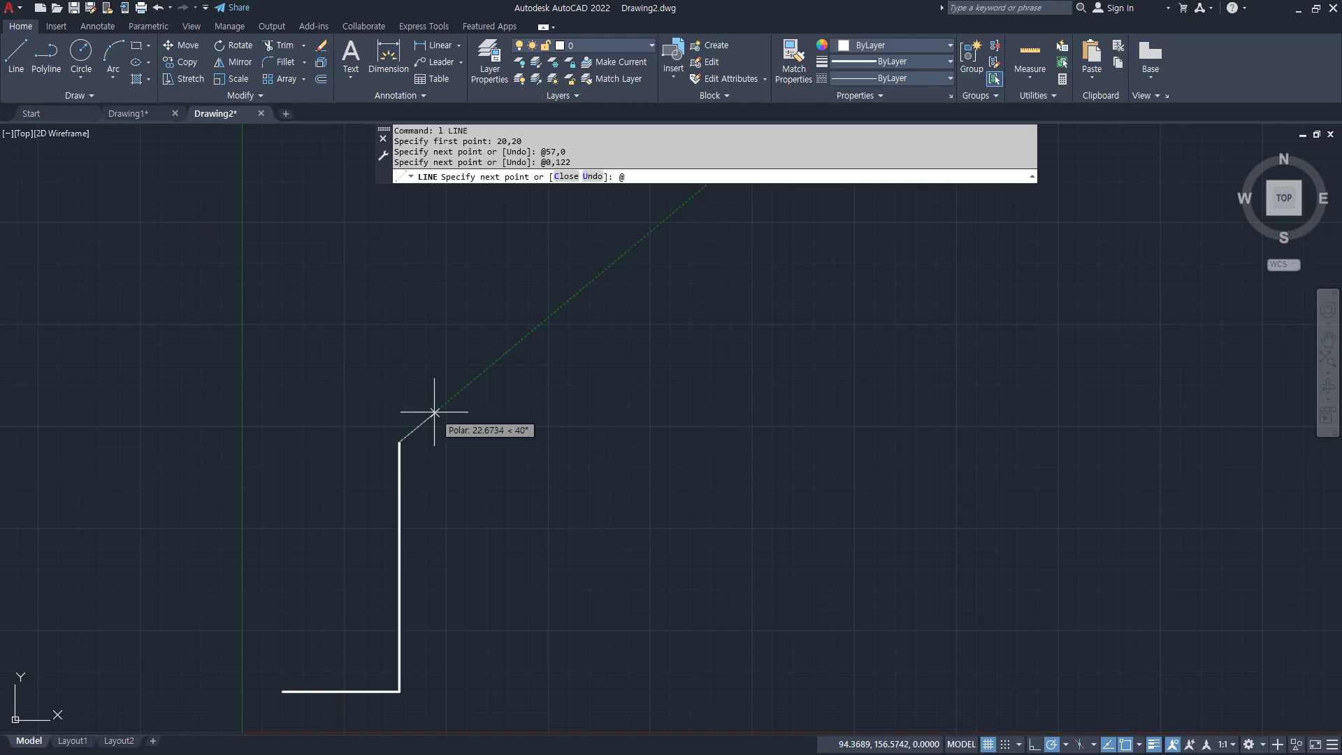
type("-57,0")
key("Return")
type("@0,-57")
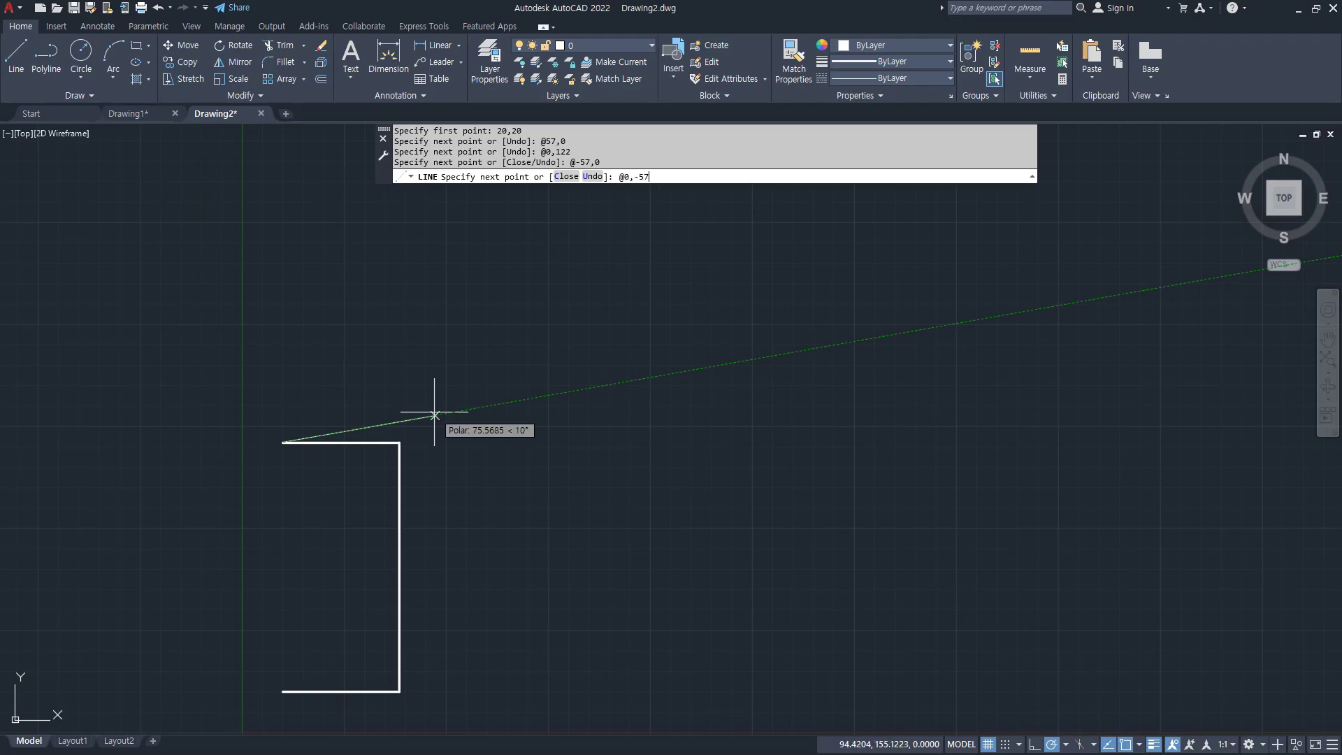
key("Return")
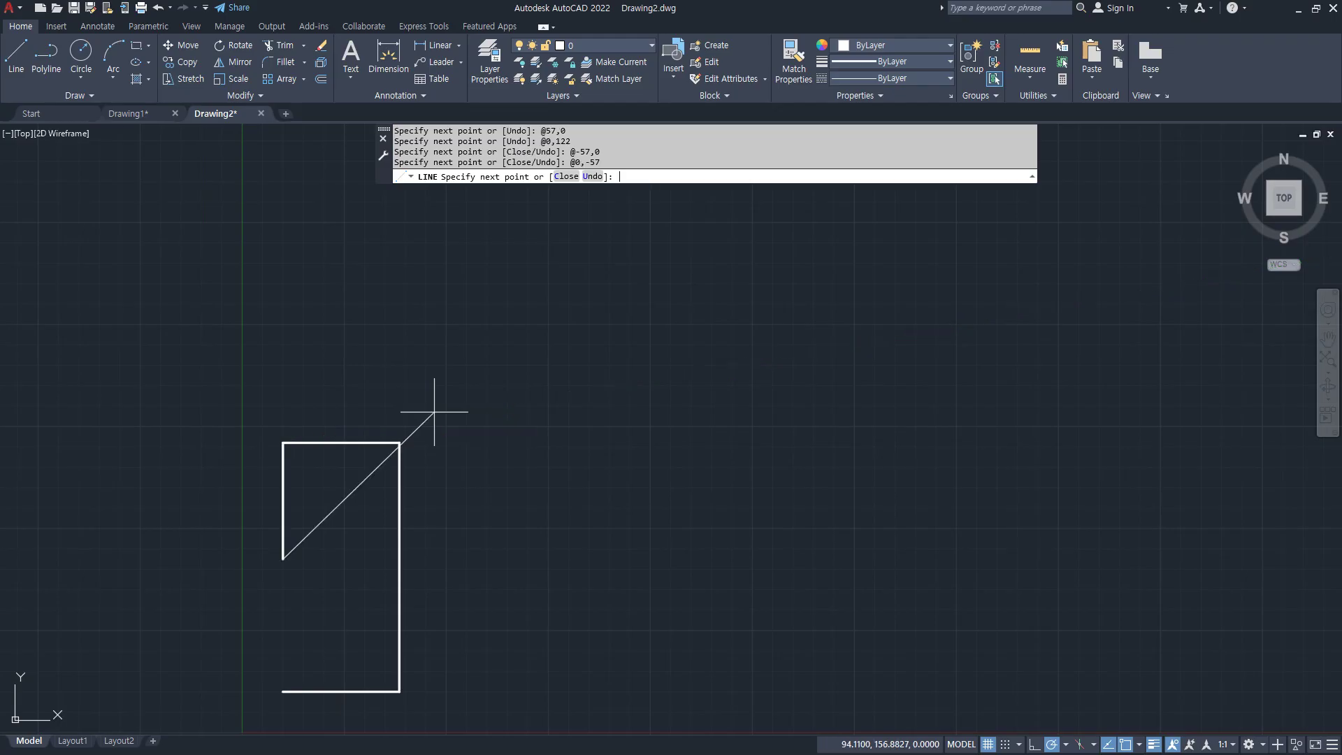
type("@122,0")
key("Return")
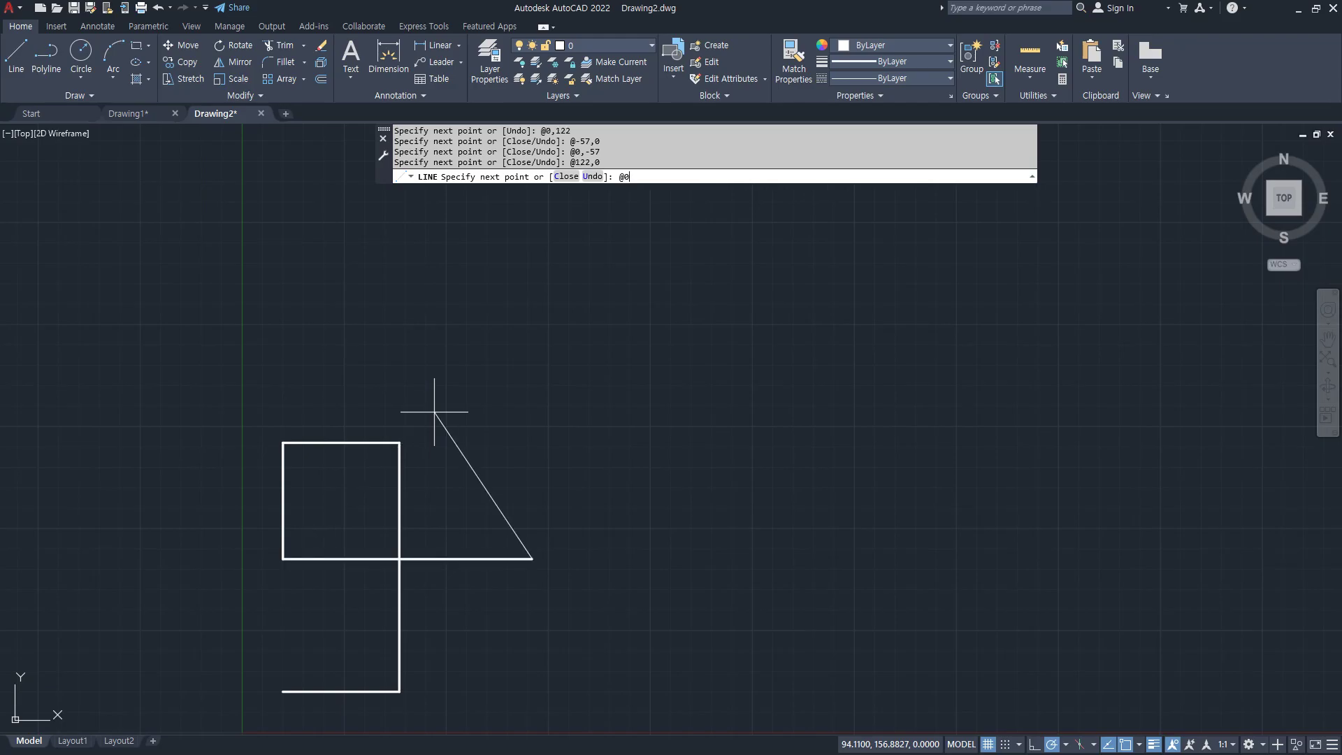
type("@0,57")
key("Return")
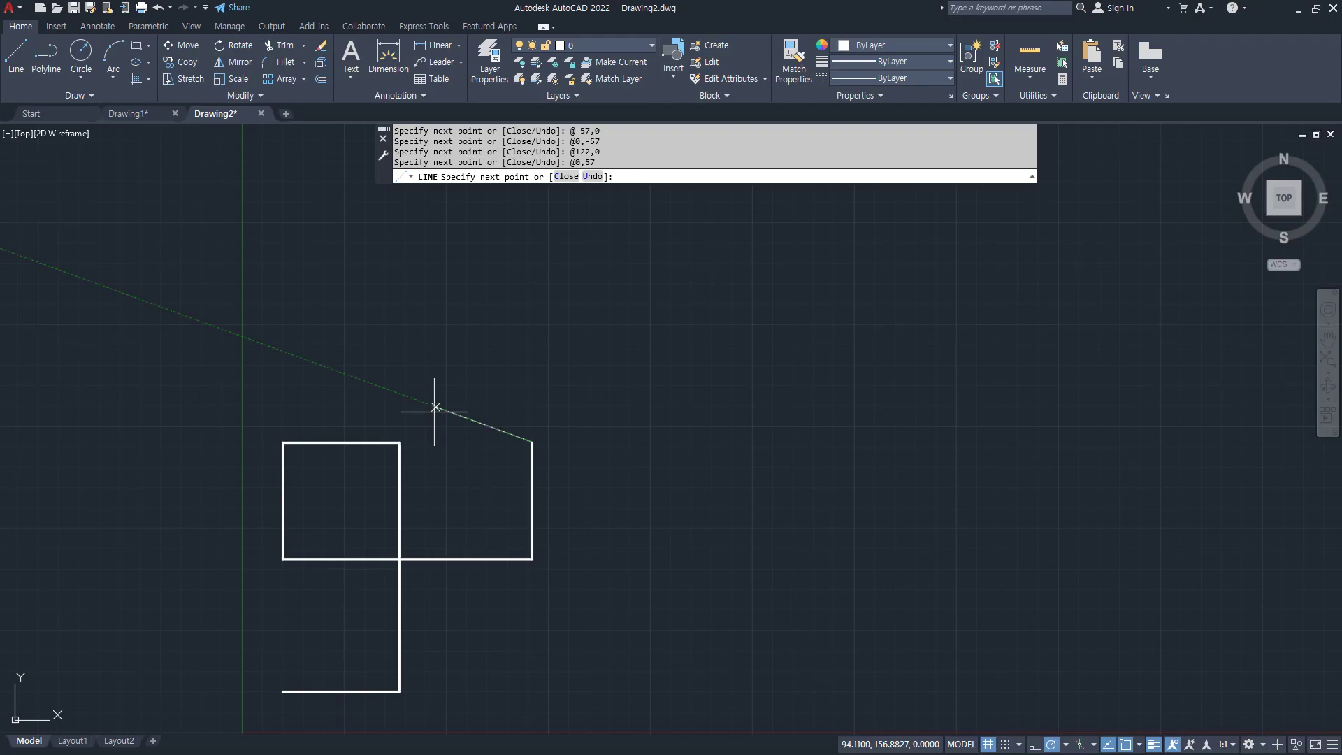
Draw the upper-right loop's top edge to @-57,0 and the long vertical crossing edge down to @0,-122.
type("@-57,0")
key("Return")
type("@")
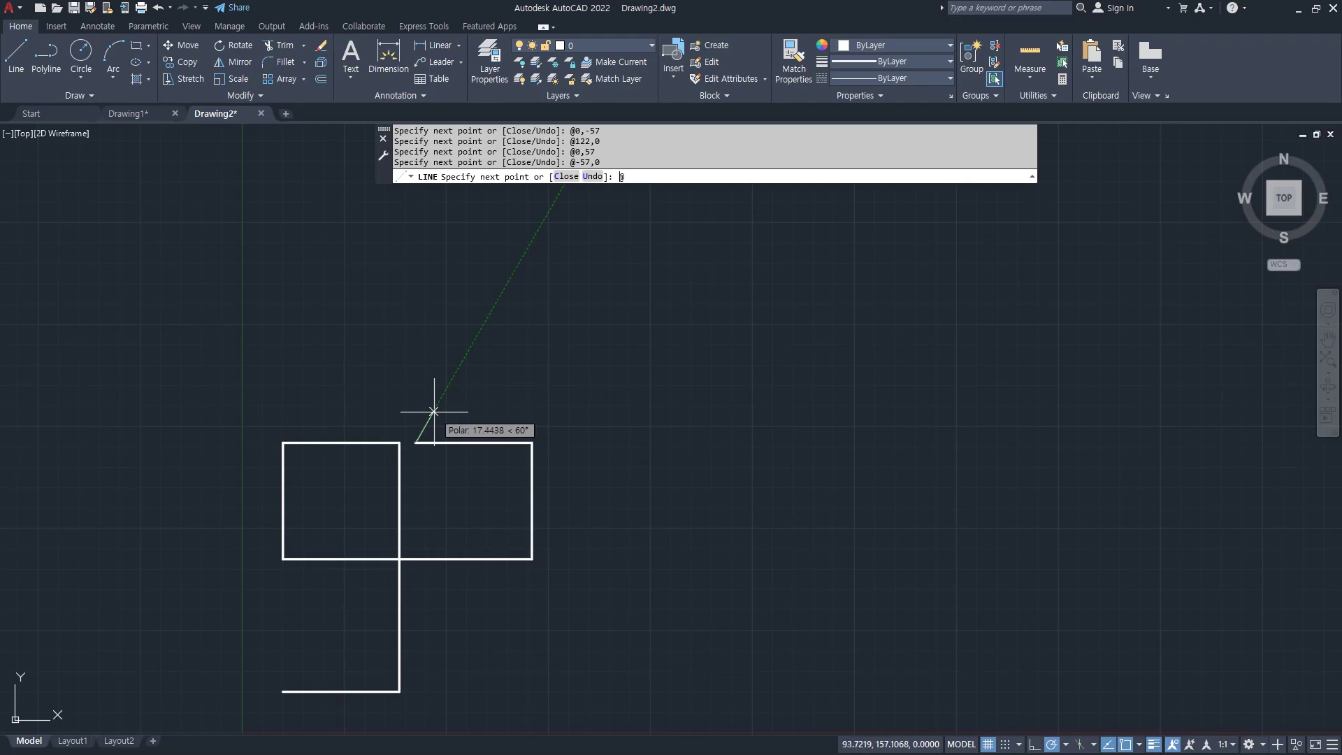
type("0,-122")
key("Return")
type("@5")
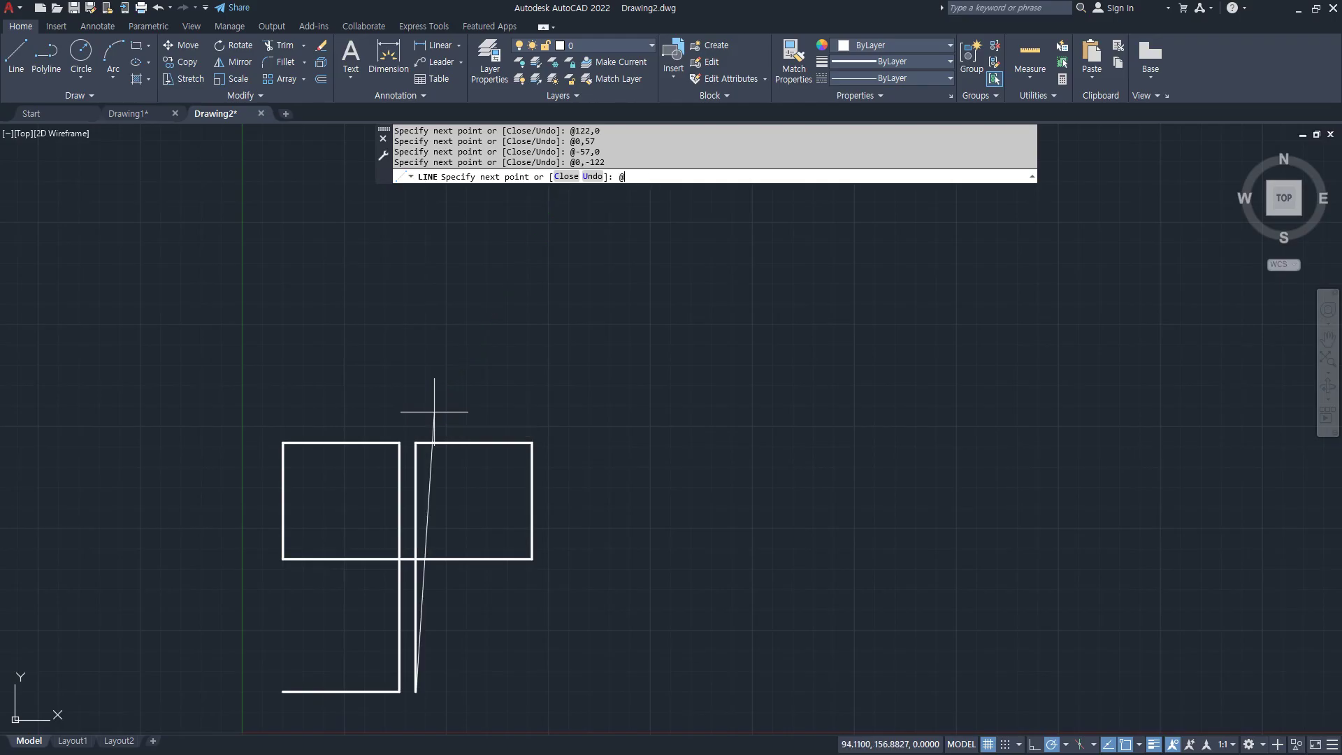
type("7,0")
key("Return")
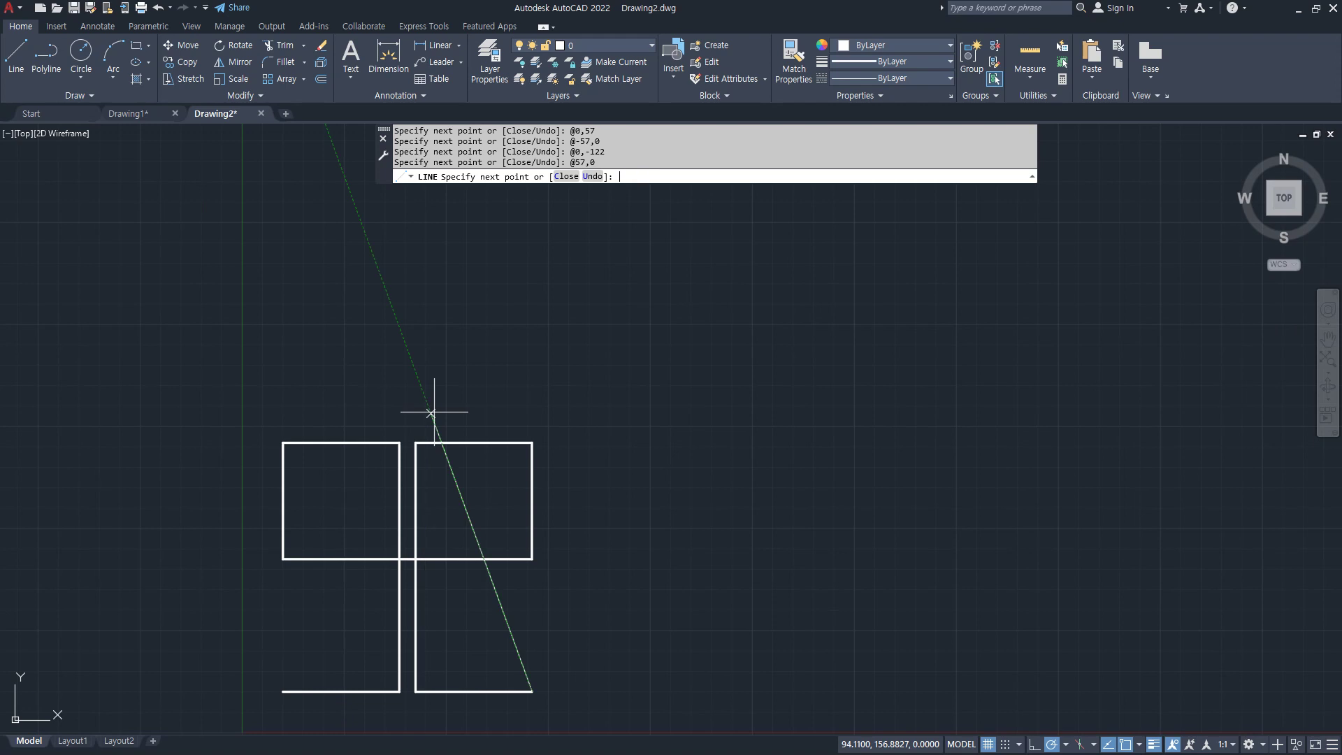
type("@0,57")
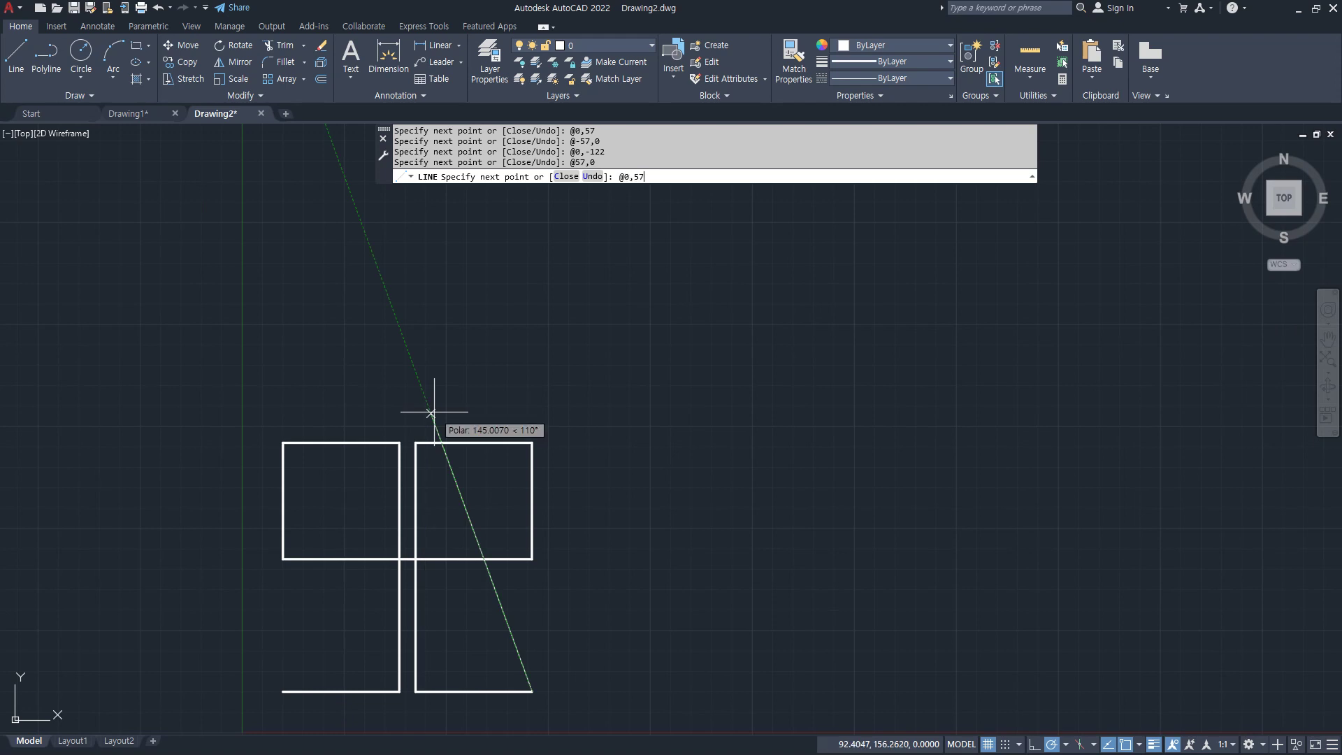
key("Return")
Draw the horizontal crossing edge to @-122,0 and close the outer outline.
type("@-")
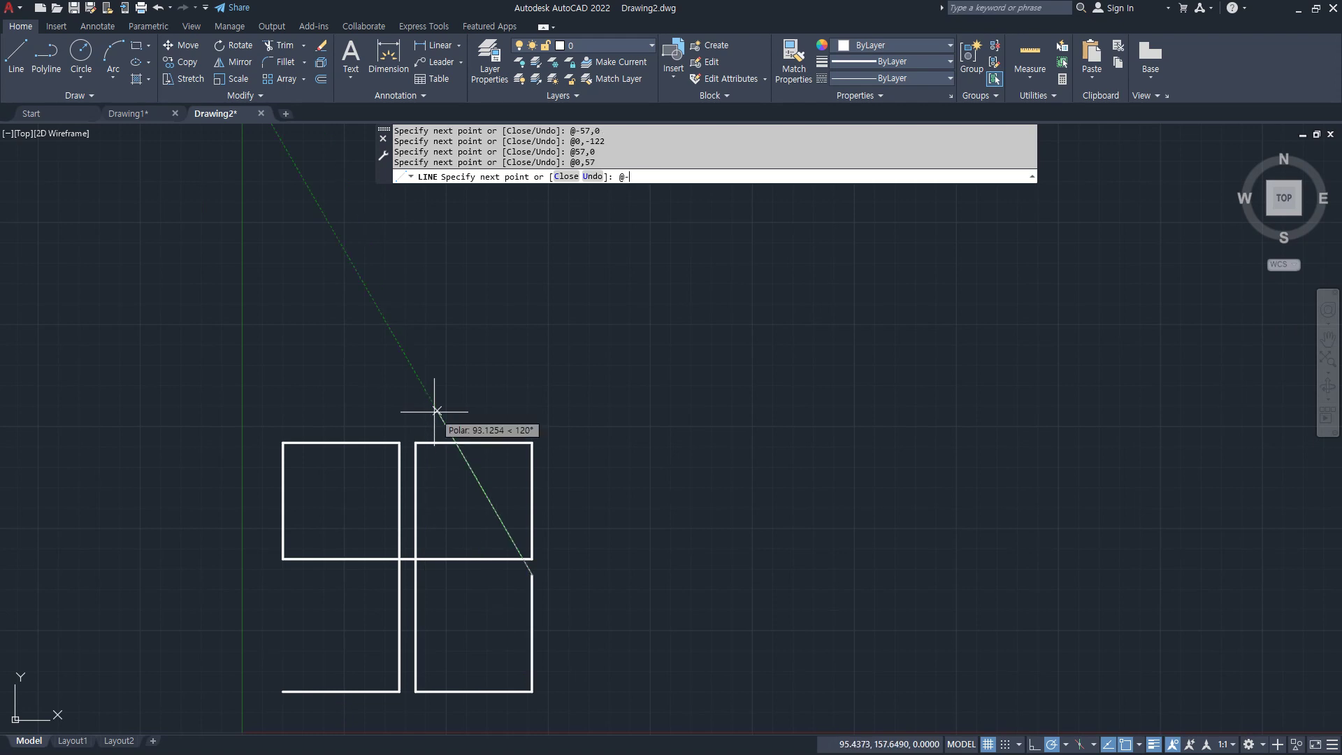
type("122,0")
key("Return")
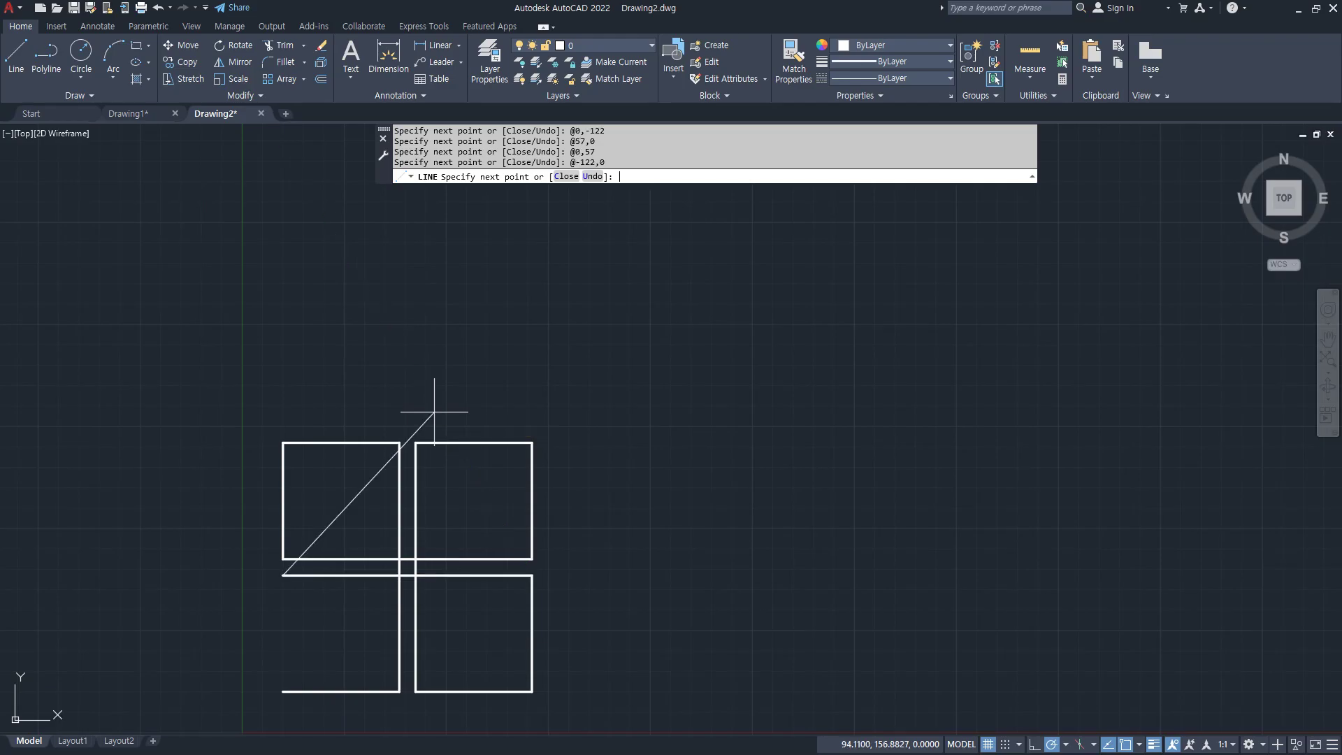
type("c")
key("Return")
mouse_move(438, 514)
middle_mouse_down()
mouse_move(479, 471)
mouse_move(516, 360)
mouse_move(526, 428)
middle_mouse_up()
scroll(504, 371, "up", 2)
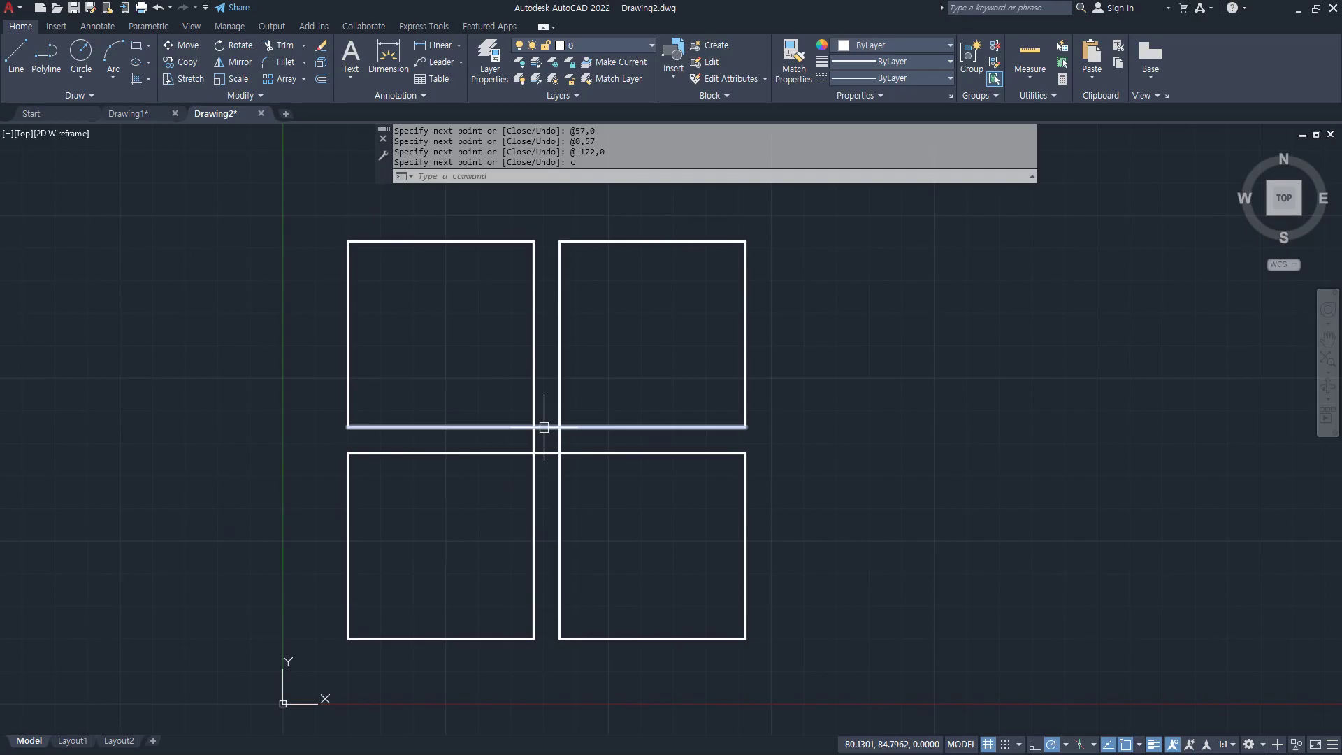
type("l")
key("Return")
type("27,27")
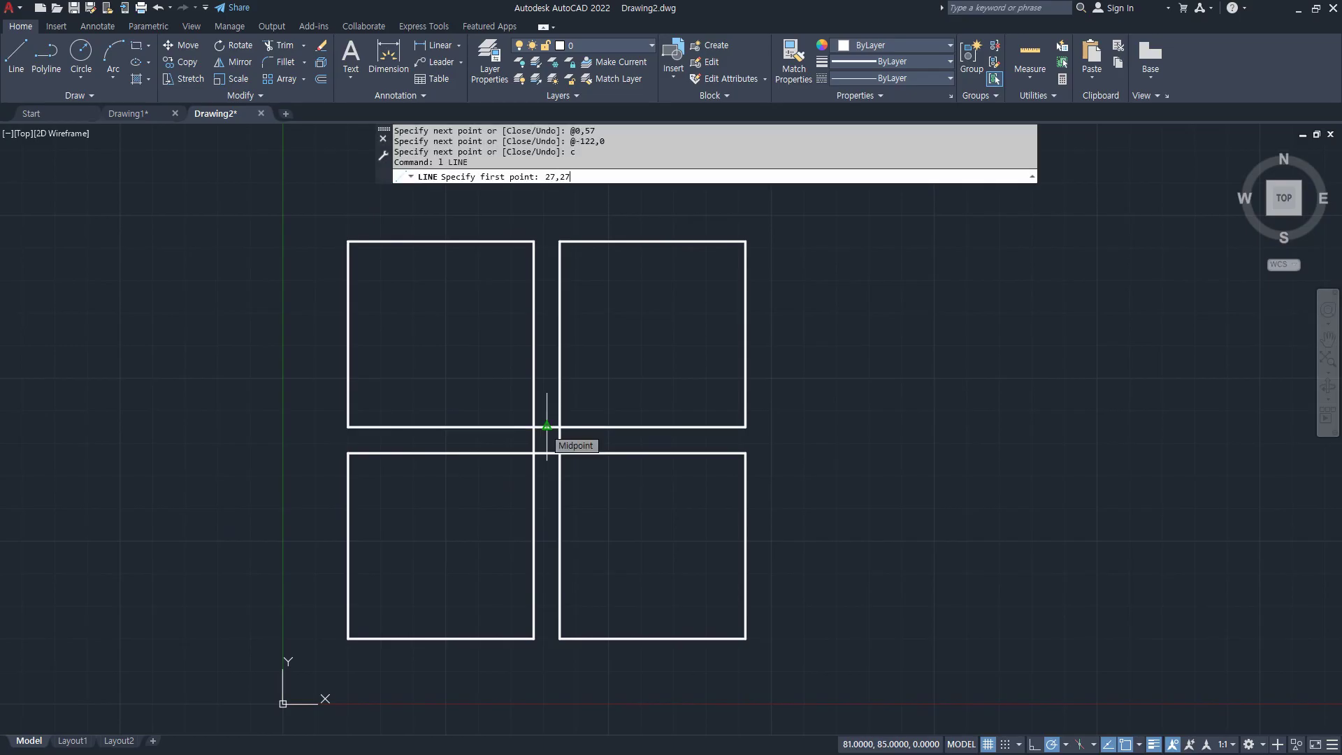
key("Return")
type("@43,0")
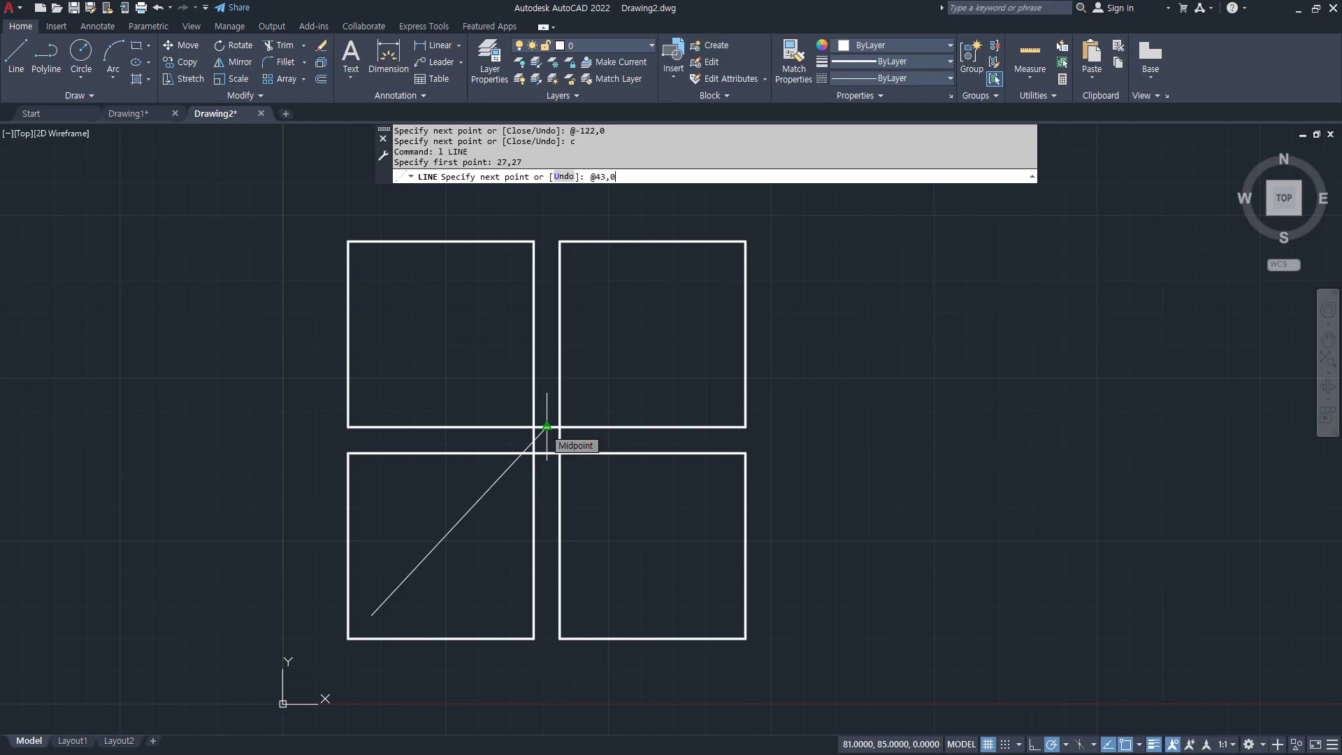
key("Return")
type("@0,108")
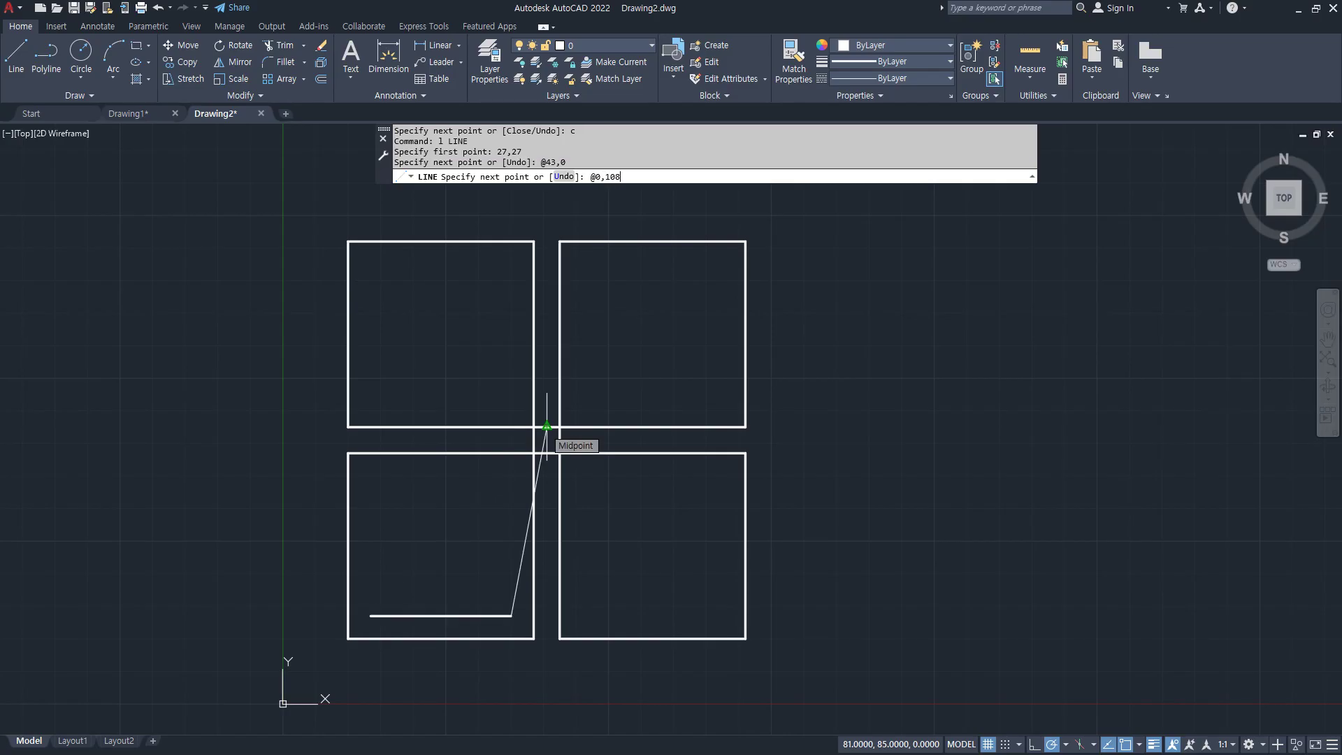
key("Return")
Draw the second outline's upper-left loop with its top edge to @-43,0 and left edge to @0,-43.
type("@")
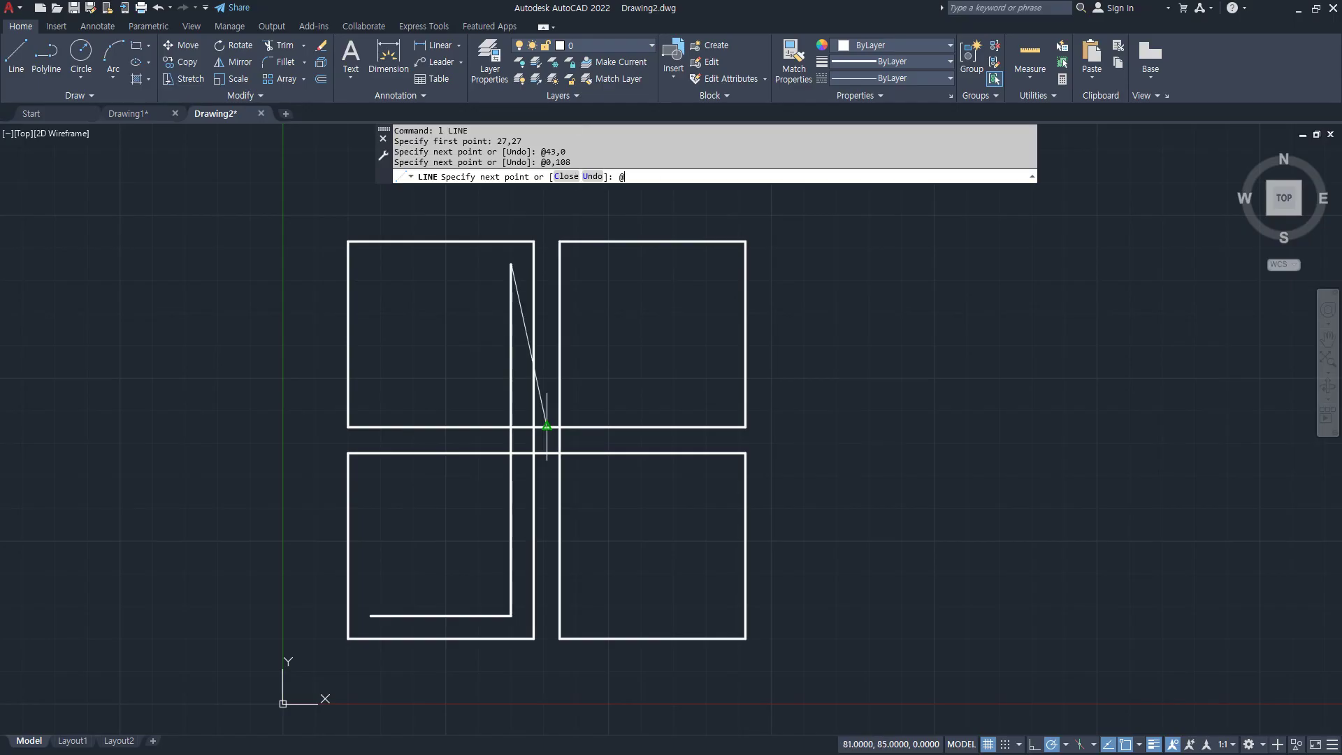
type("-43,0")
key("Return")
type("@0")
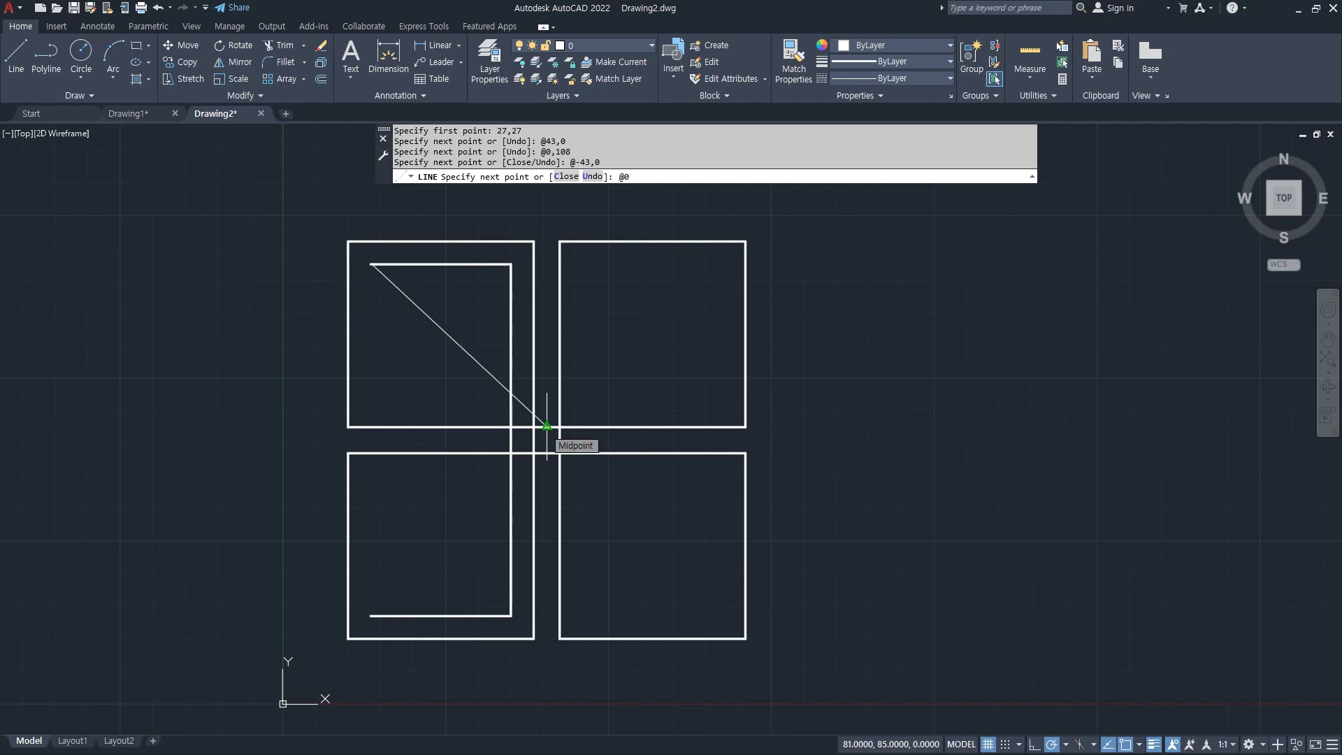
type(",-43")
key("Return")
type("@108,0")
key("Return")
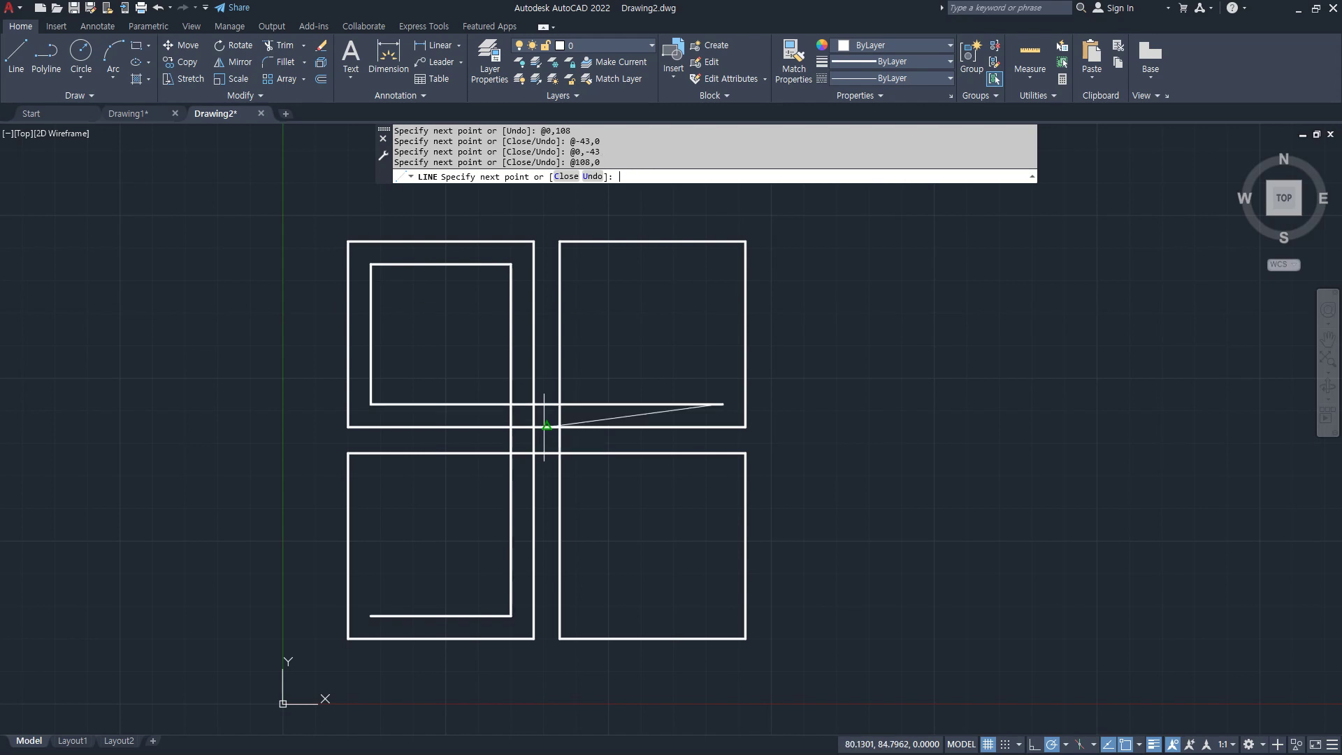
type("@0,43")
key("Return")
Draw the second outline's upper-right top edge to @-43,0 and the long vertical crossing edge to @0,-108.
type("@")
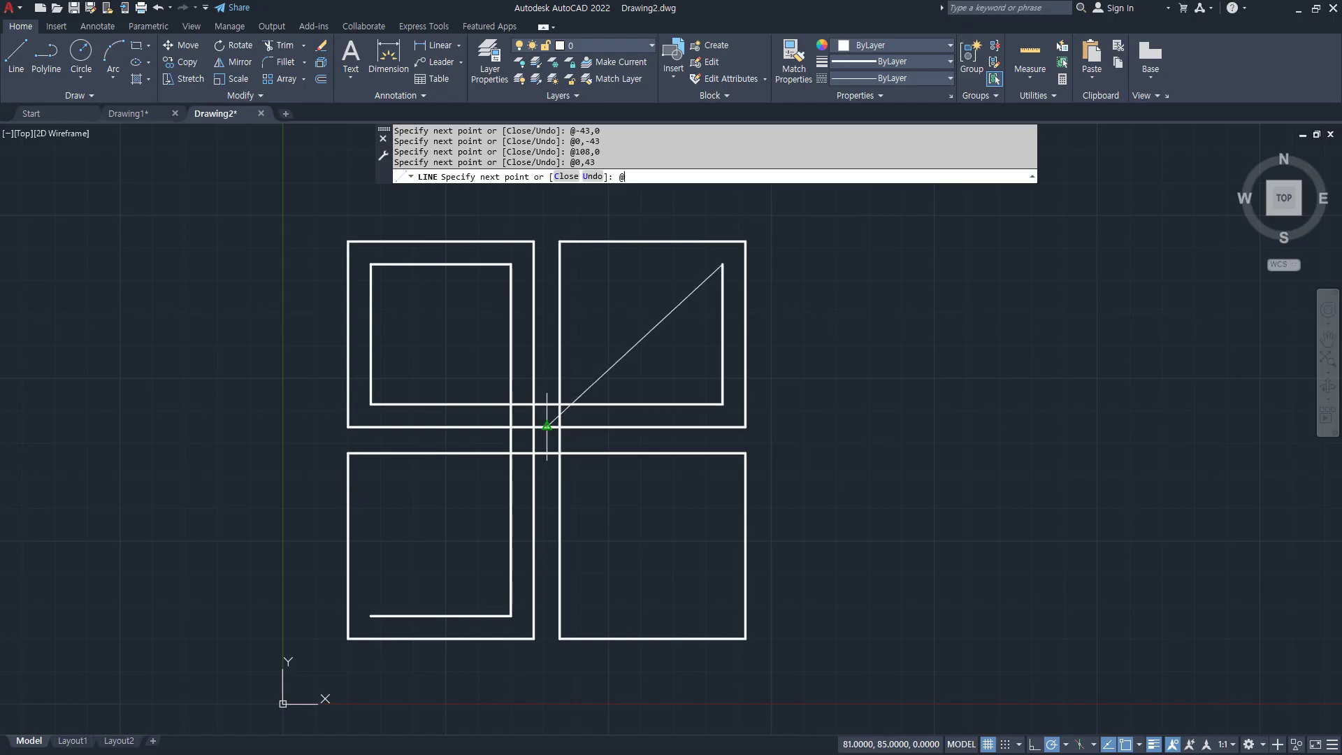
type("-43,0")
key("Return")
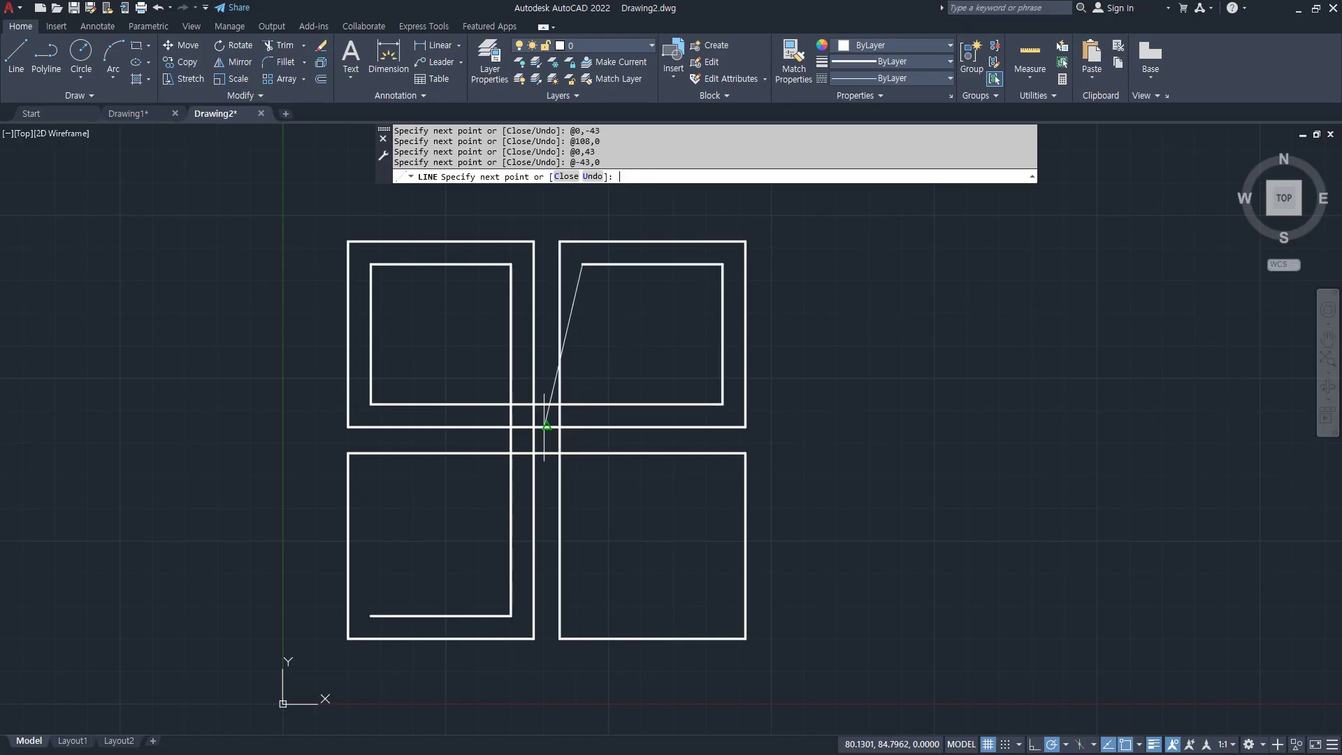
type("@0,-108")
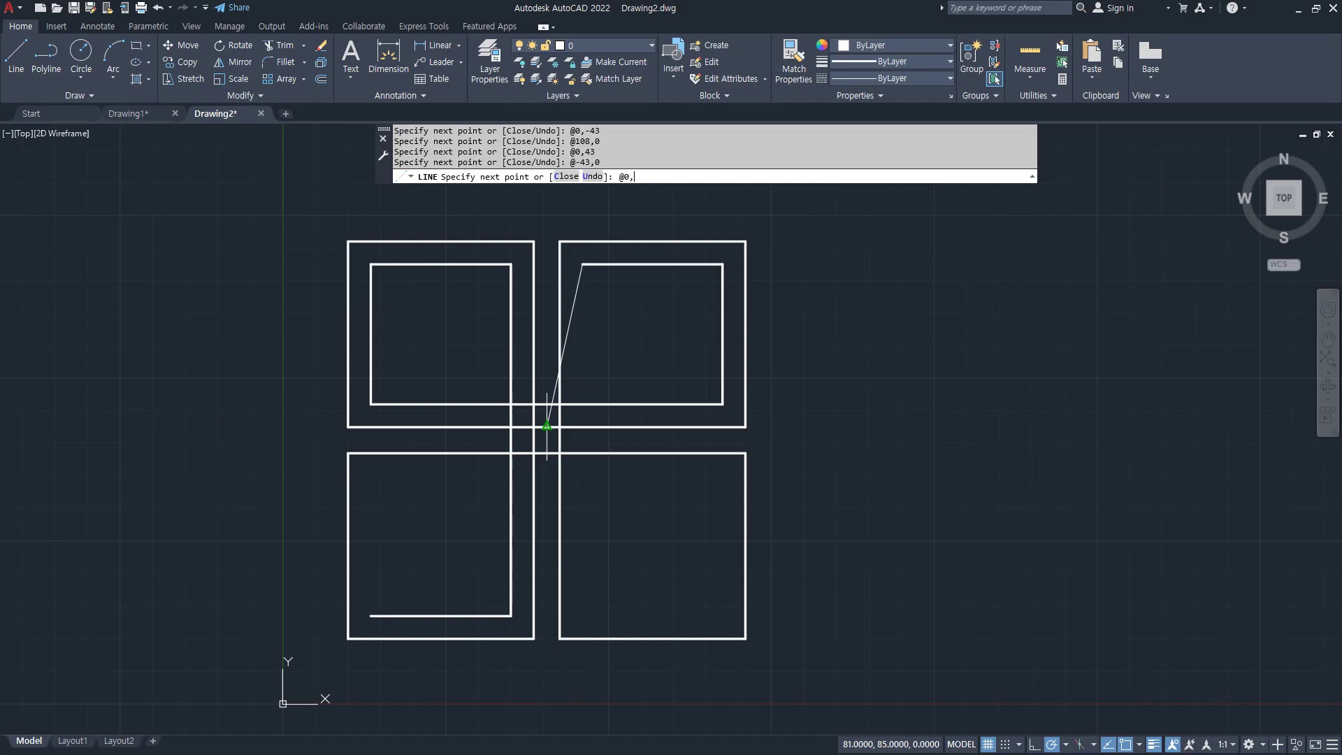
key("Return")
type("@43,0")
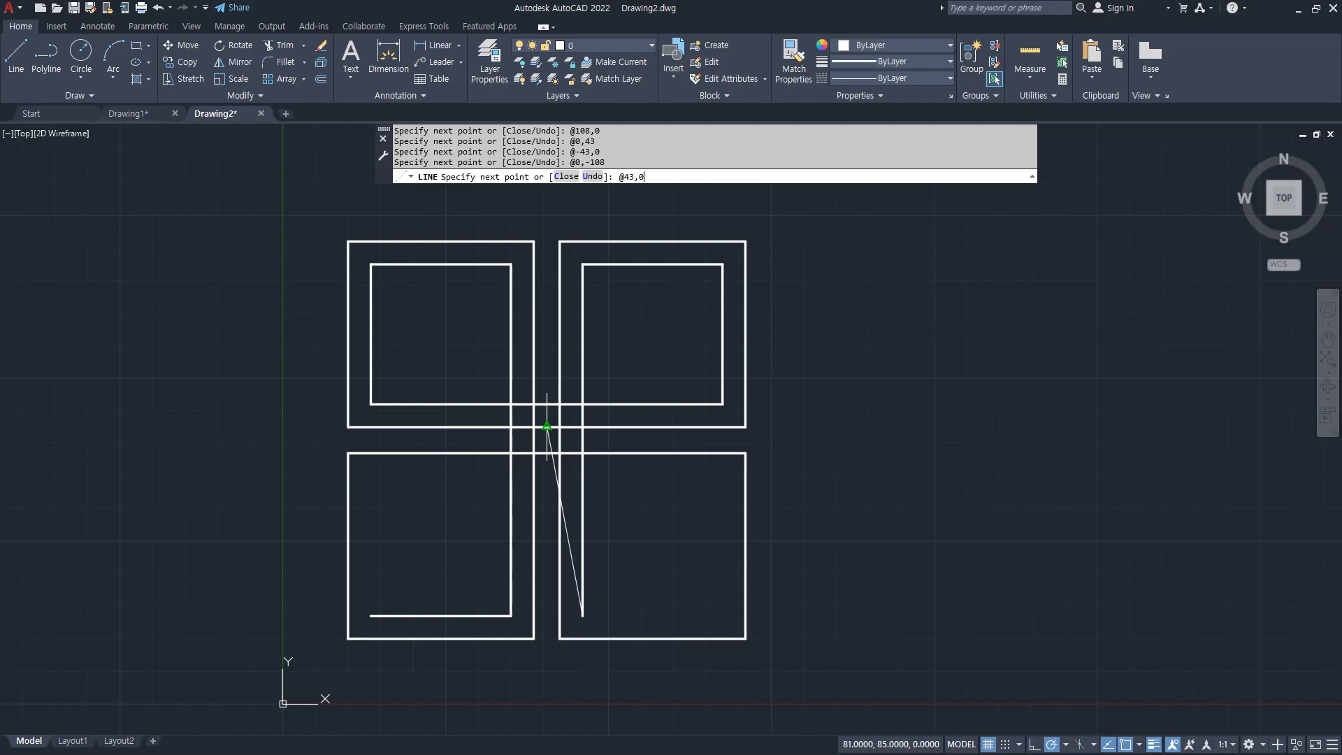
key("Return")
type("@0,43")
key("Return")
type("@-180,0")
key("Return")
key("ctrl+z")
Draw the second outline's lower crossing edge to @-108,0 and close the outline.
type("@-108,0")
key("Return")
type("c")
key("Return")
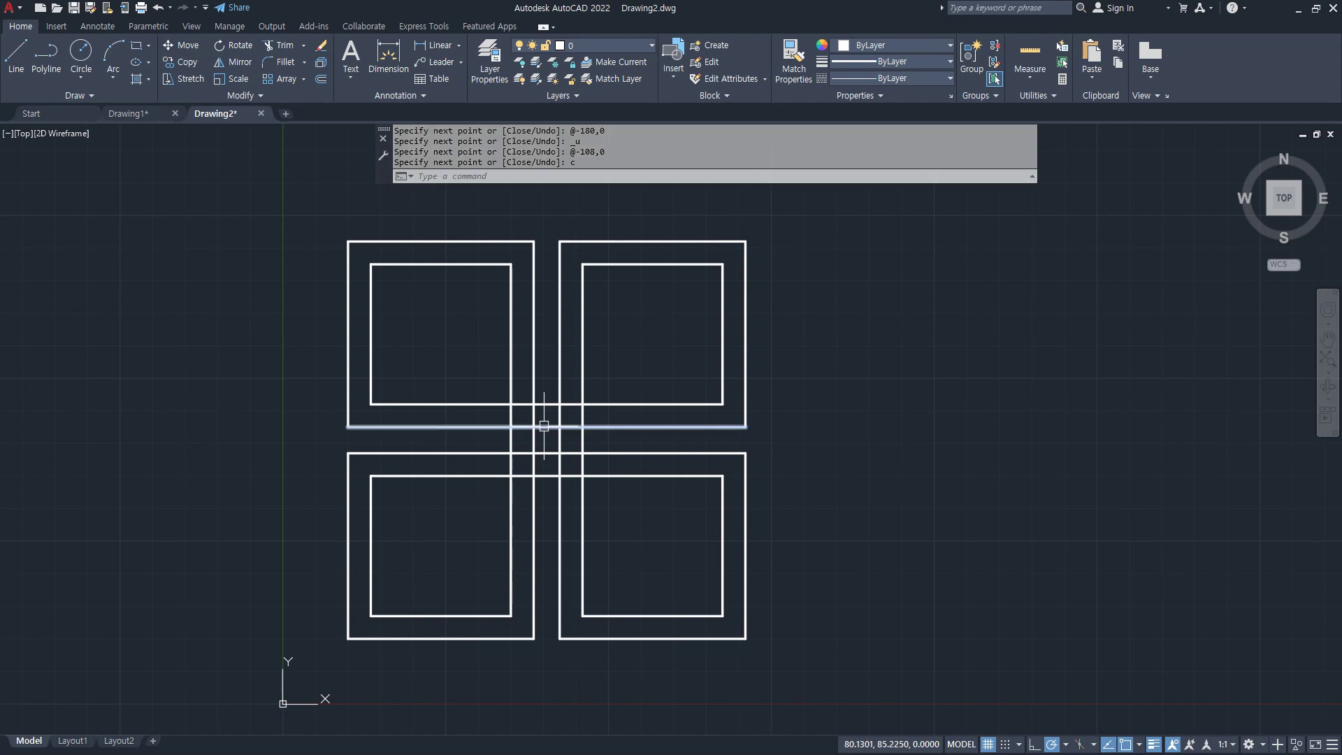
Bring up the Notepad coordinate list and the browser's nested-outline reference drawing to review the remaining outlines' values.
key("alt+Tab")
mouse_move(299, 403)
left_mouse_down()
mouse_move(167, 396)
mouse_move(450, 279)
mouse_move(263, 411)
left_mouse_up()
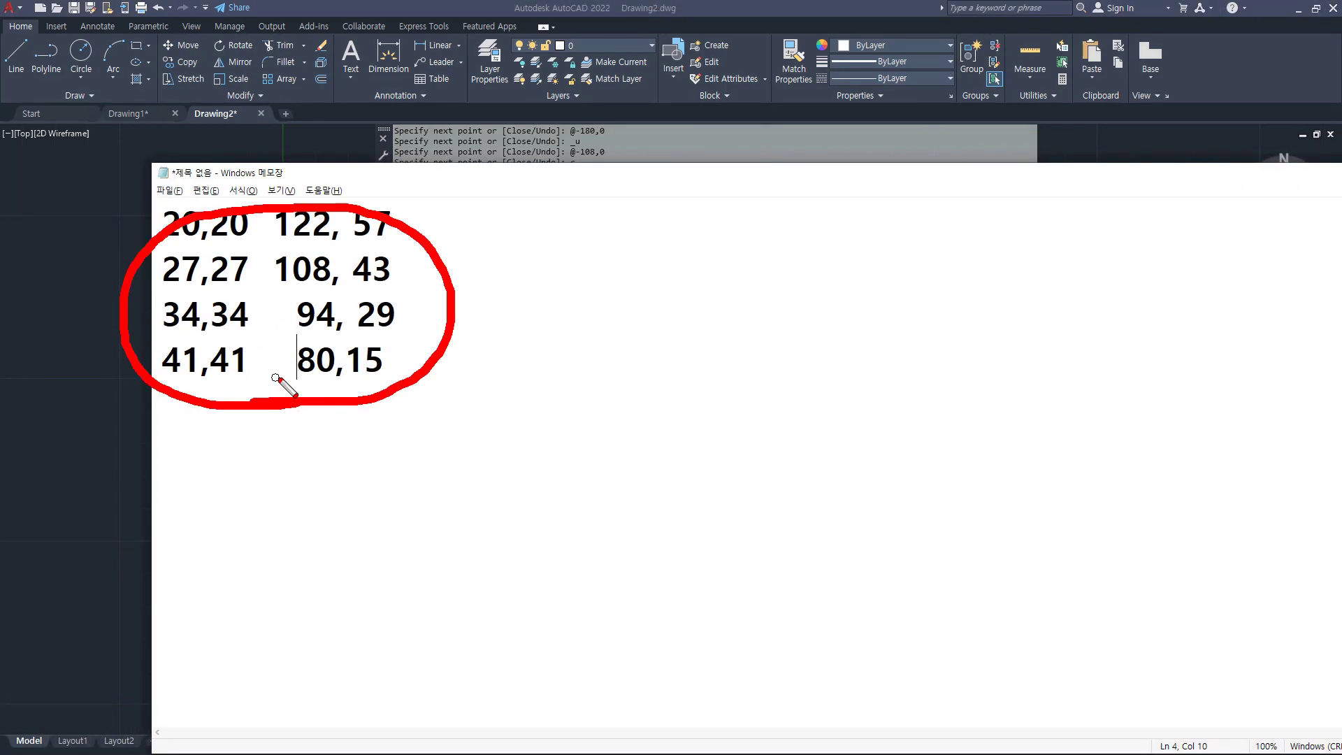
key("Escape")
left_click_drag(0, 145, 990, 131)
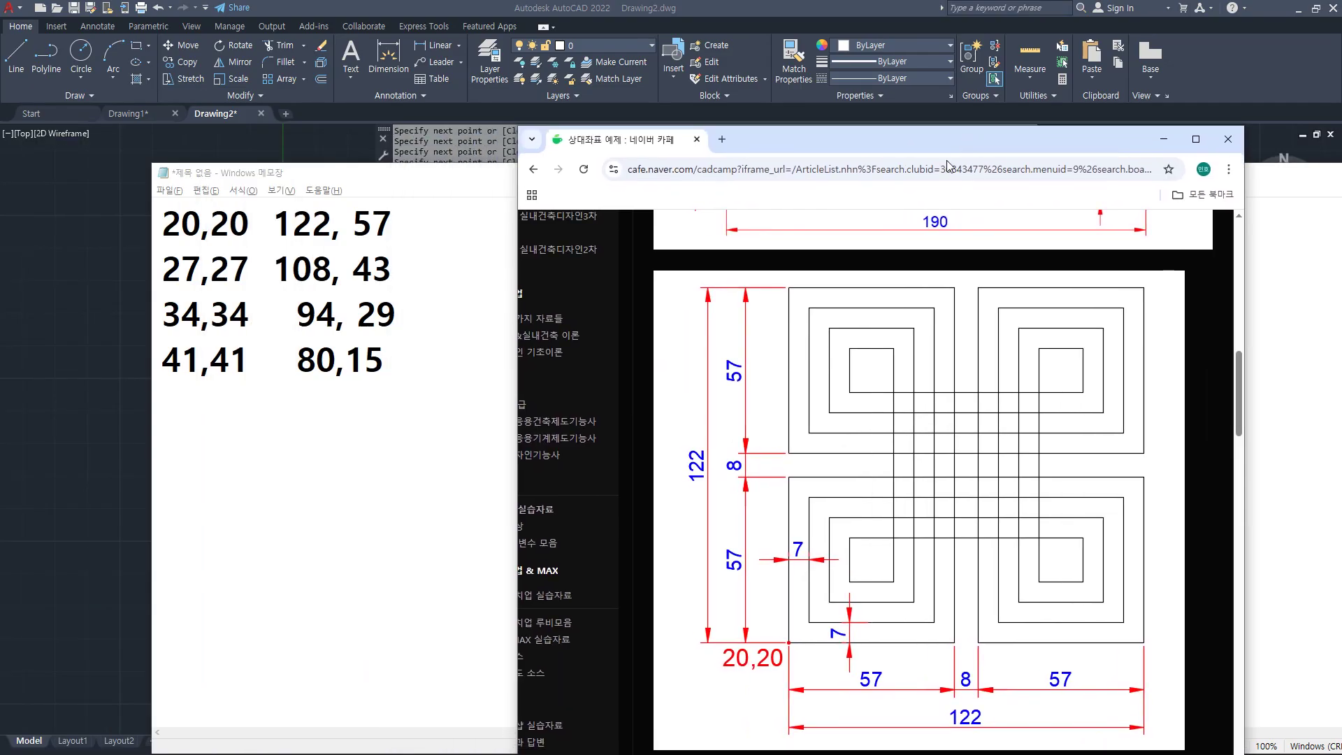
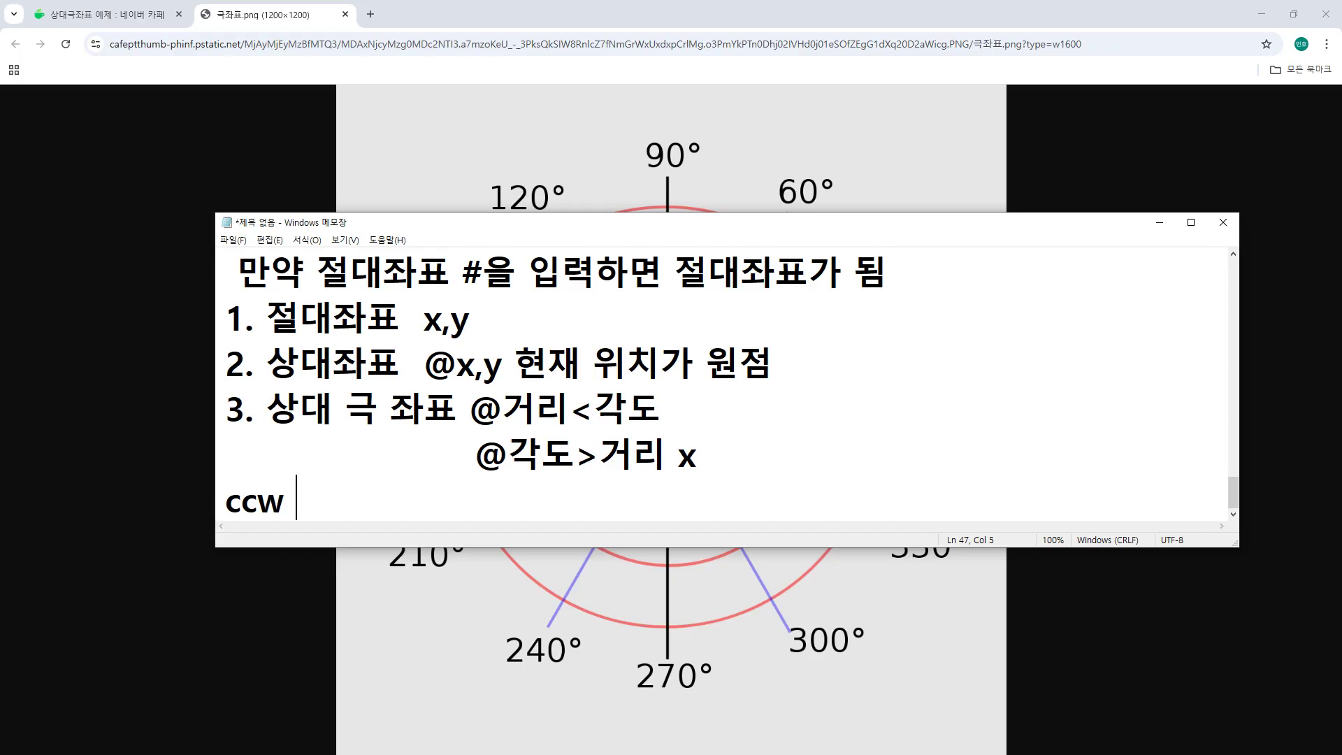
Add a "cw -" line to the notes and complete the line above as "ccw + counter clock wise".
key("Return")
type("cw -")
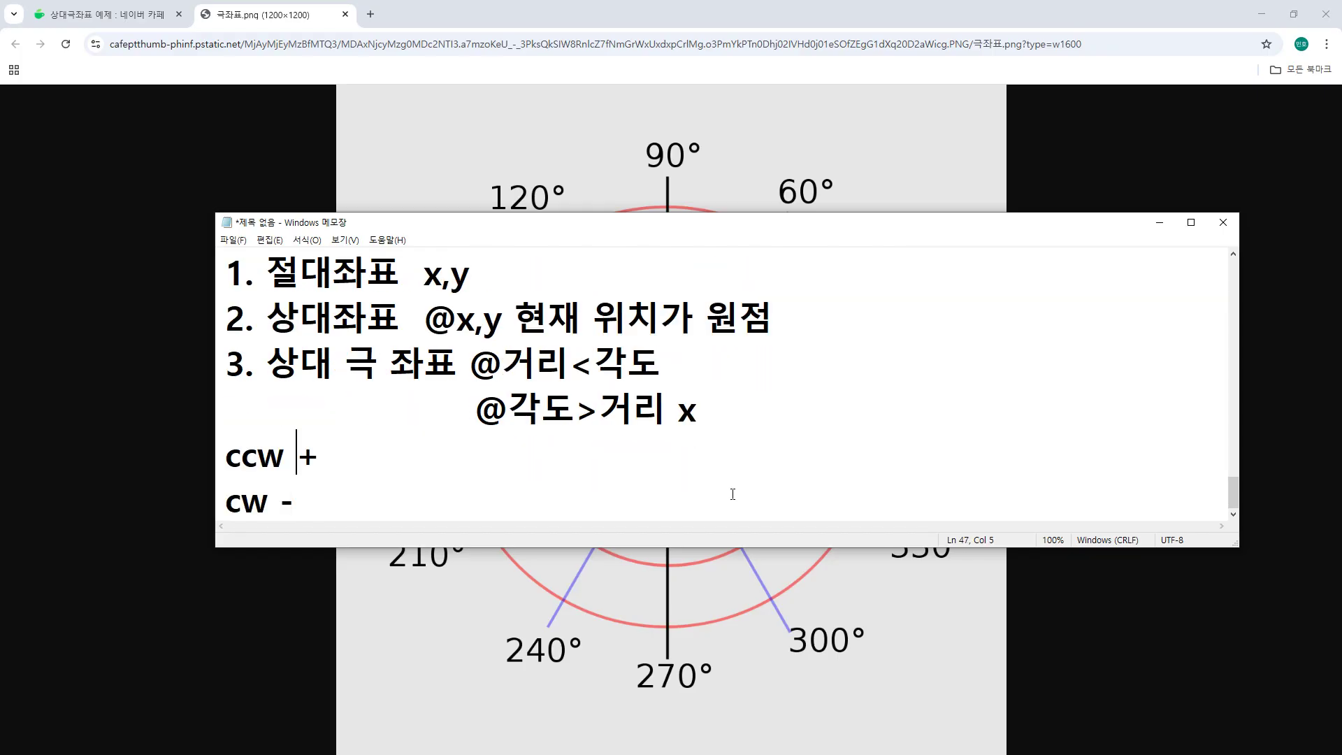
key("Right")
type("counter")
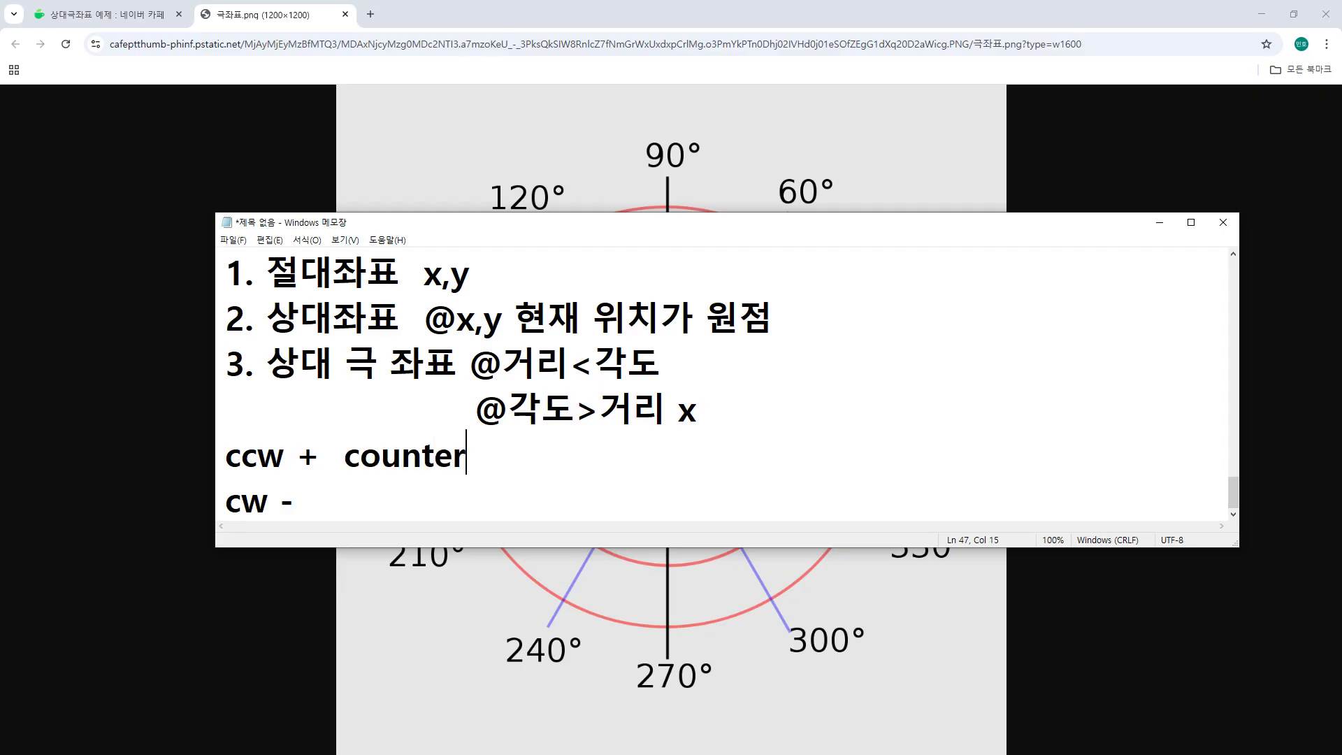
type(" clock wise")
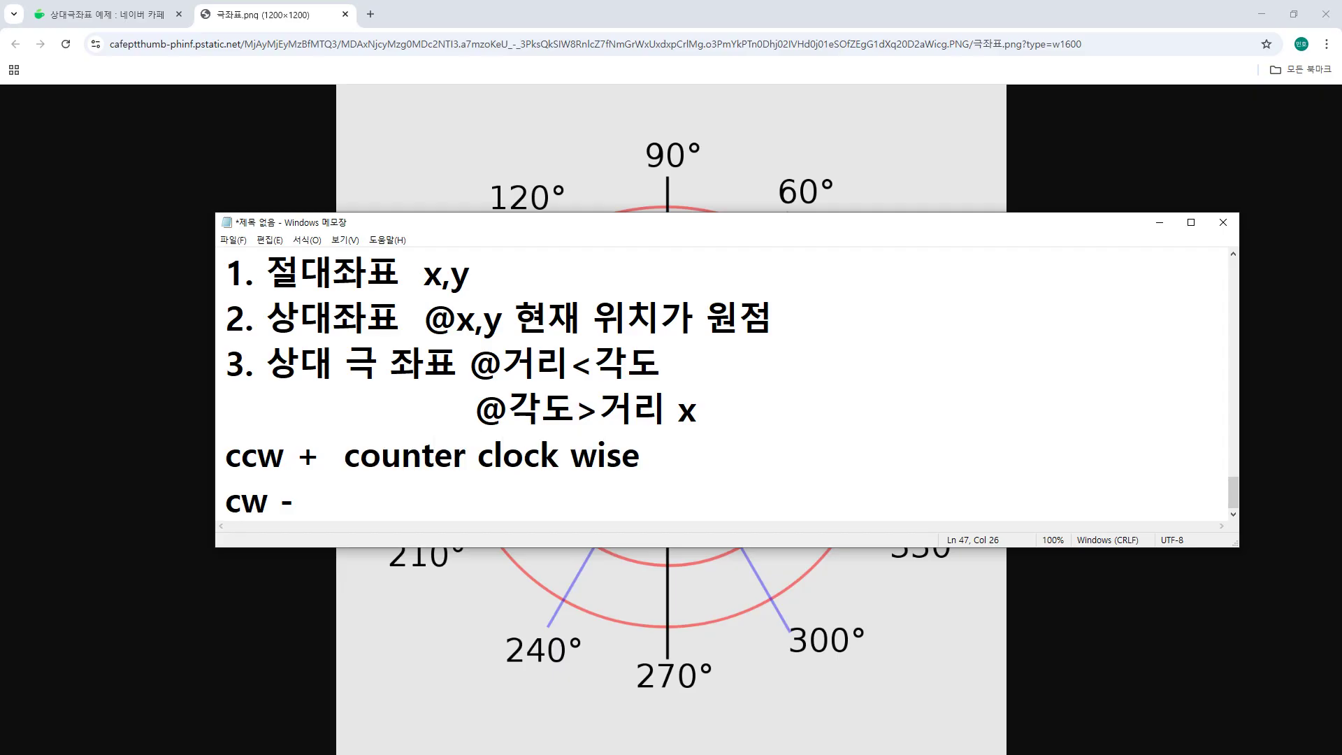
Write "clock wise" beside the "cw -" entry in the notes.
key("Down")
type("clock")
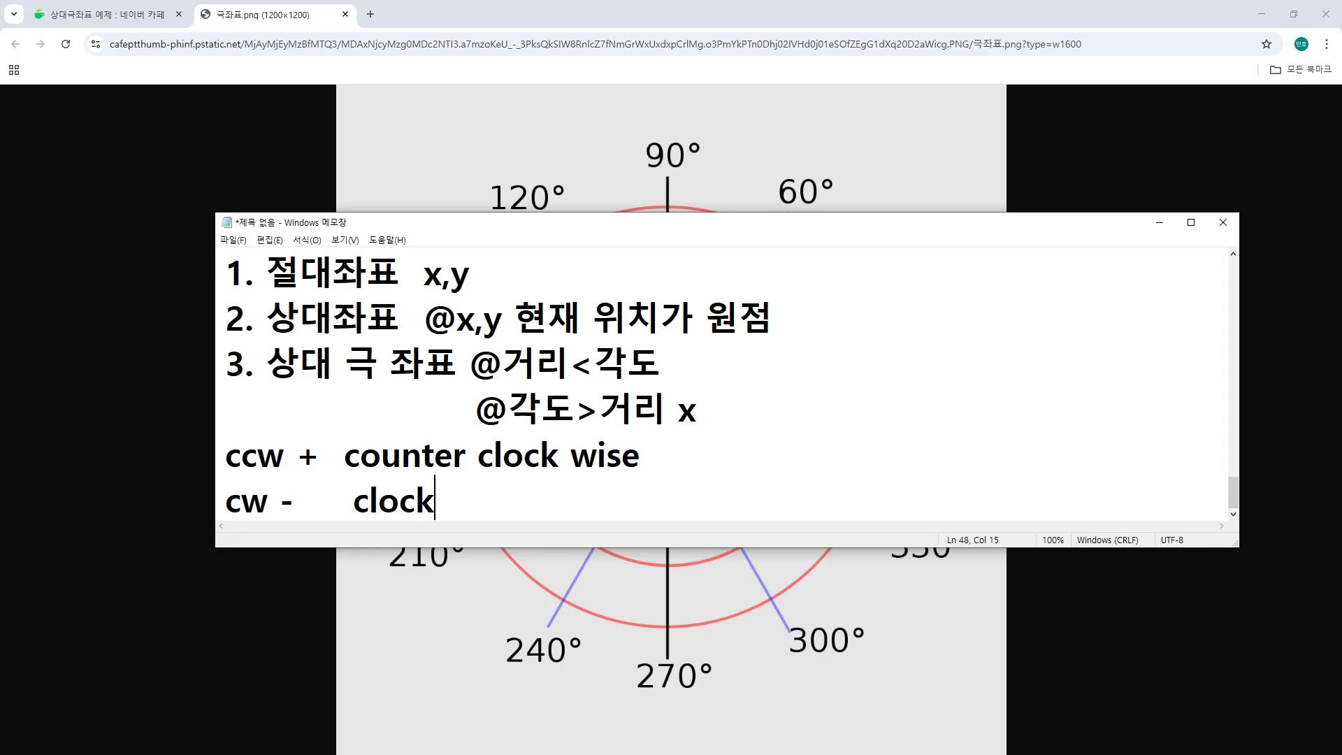
key("BackSpace")
key("BackSpace")
key("BackSpace")
type("ock wise")
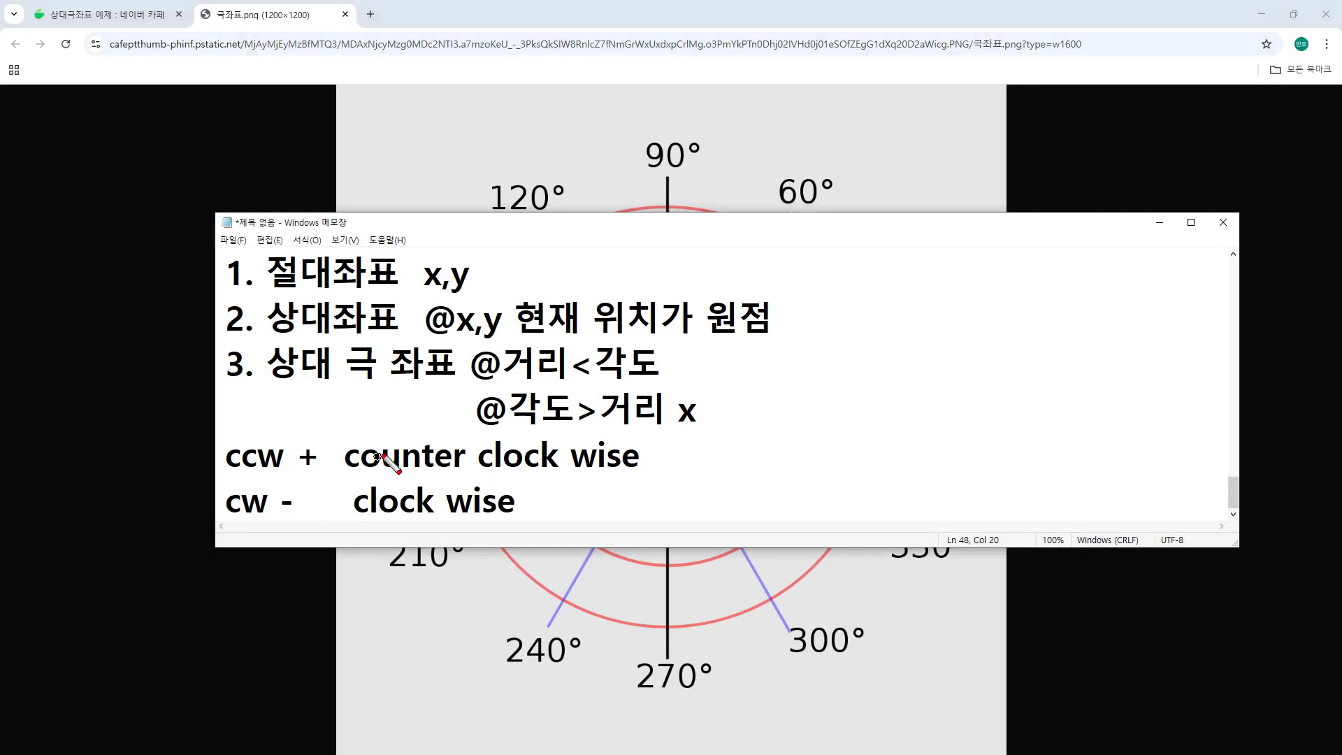
left_click_drag(354, 522, 552, 523)
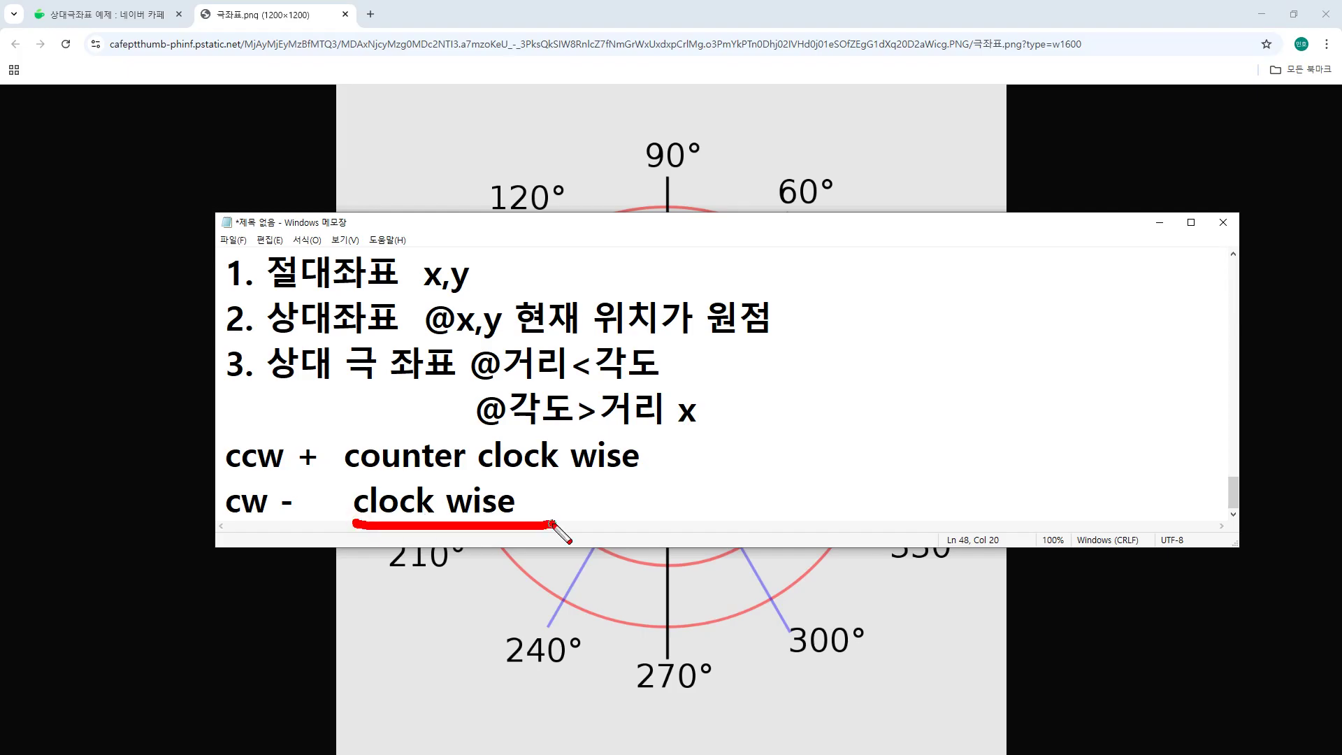
left_click_drag(448, 467, 370, 470)
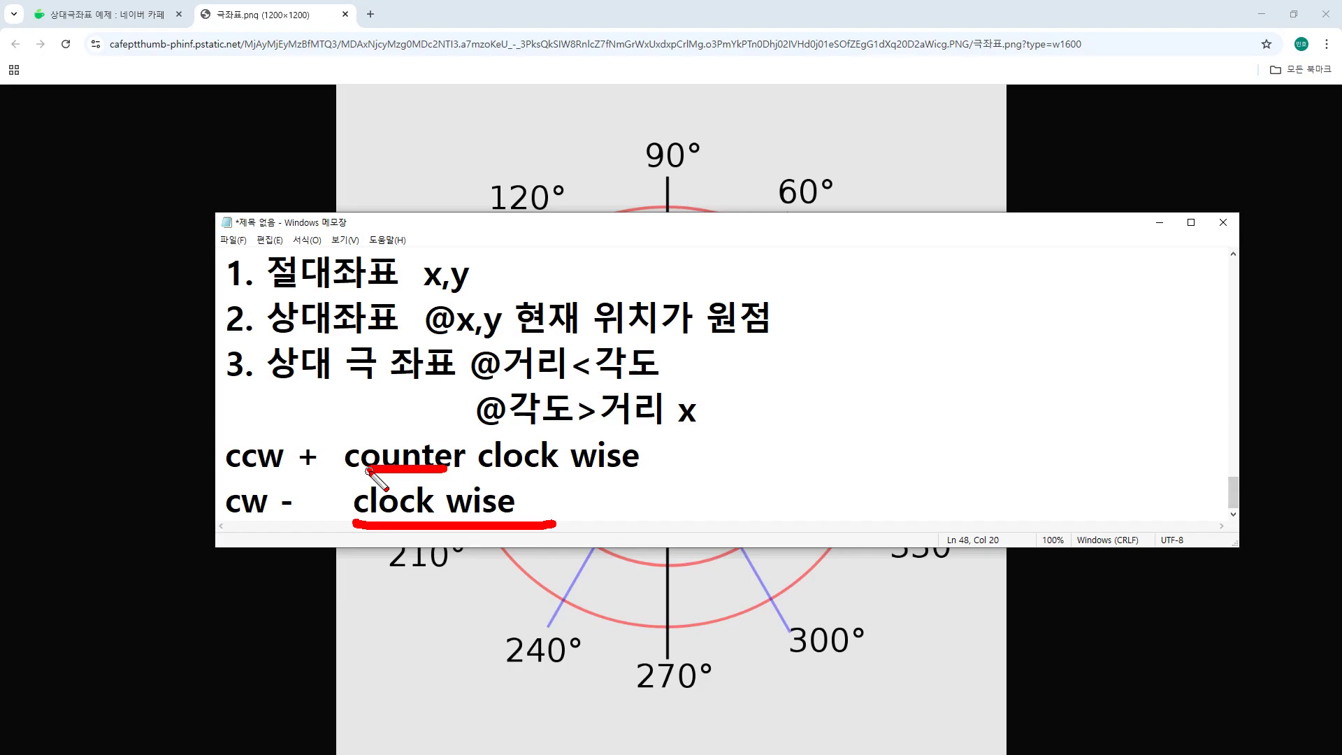
key("Escape")
Move the reference windows away, return to AutoCAD, erase both nested outlines and zoom to All.
left_click_drag(612, 13, 0, 102)
left_click(128, 395)
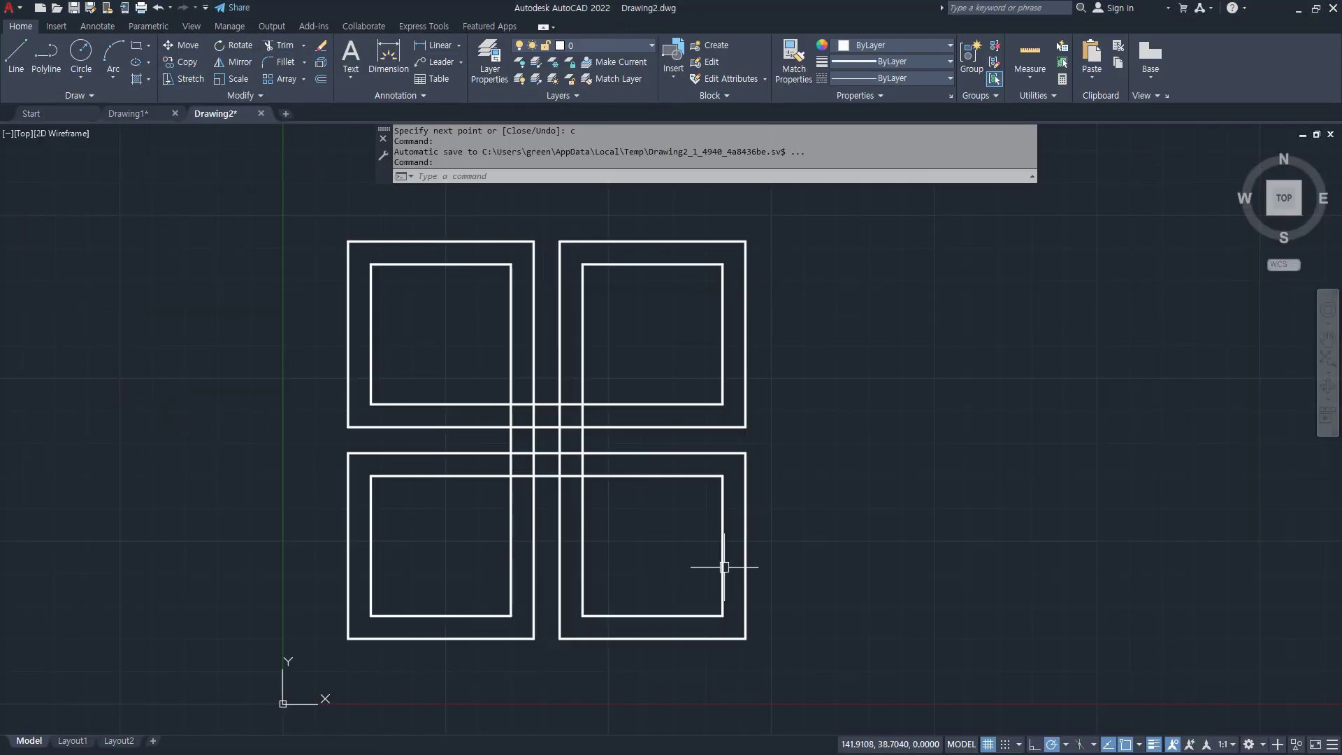
left_click(861, 683)
left_click(267, 246)
type("e")
key("Return")
type("z")
key("Return")
type("a")
key("Return")
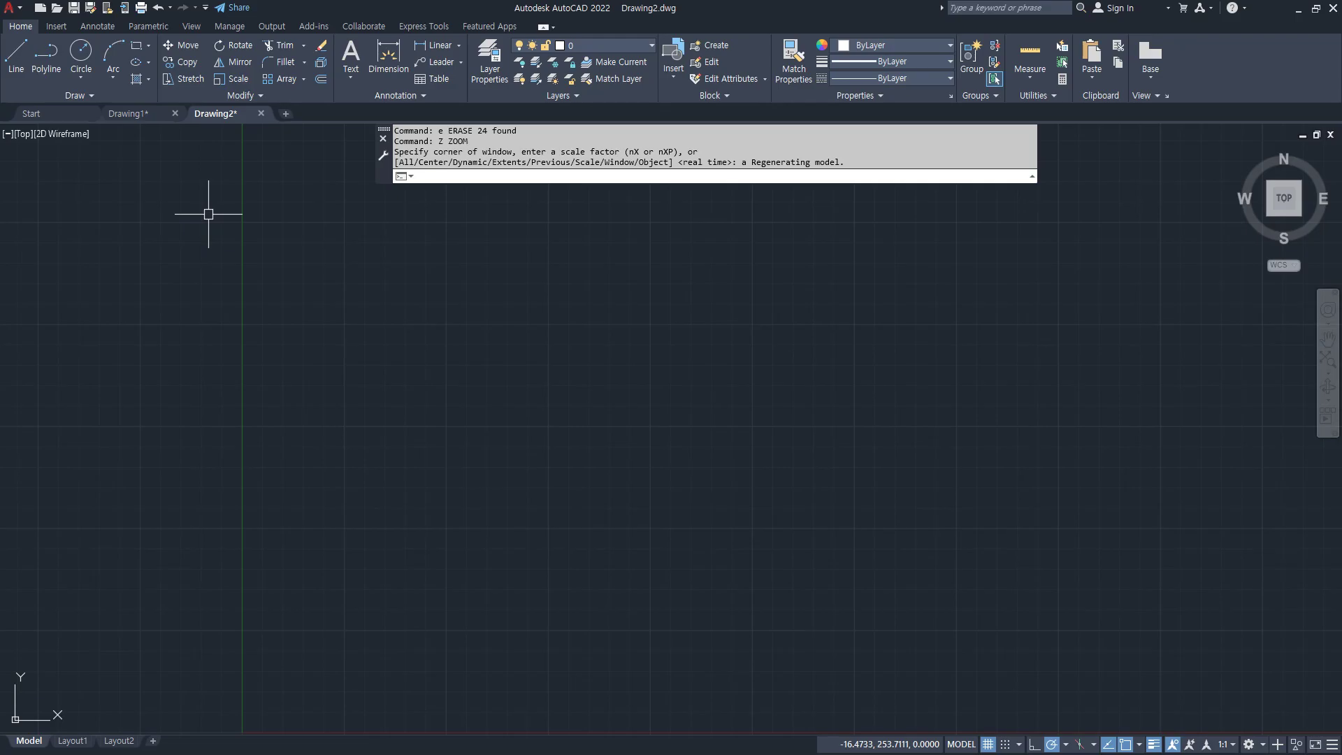
type("l")
key("Return")
left_click(452, 420)
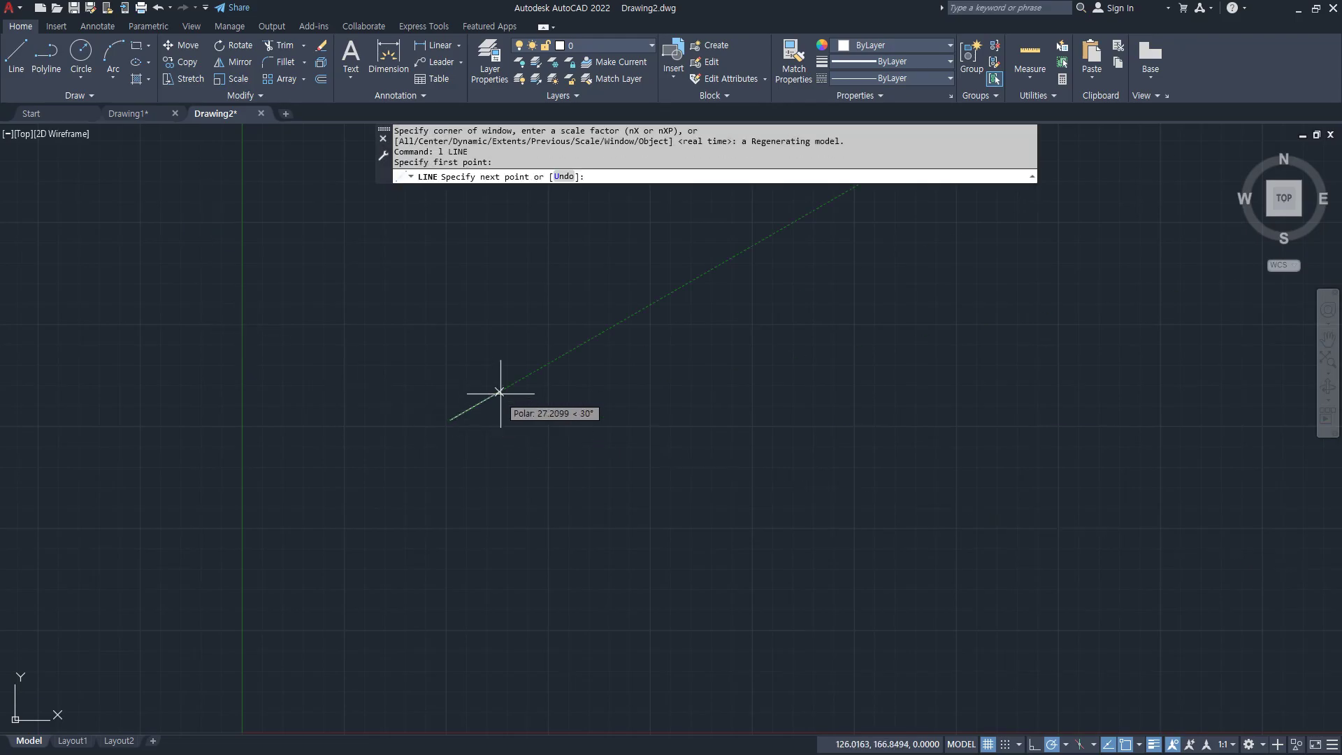
key("Escape")
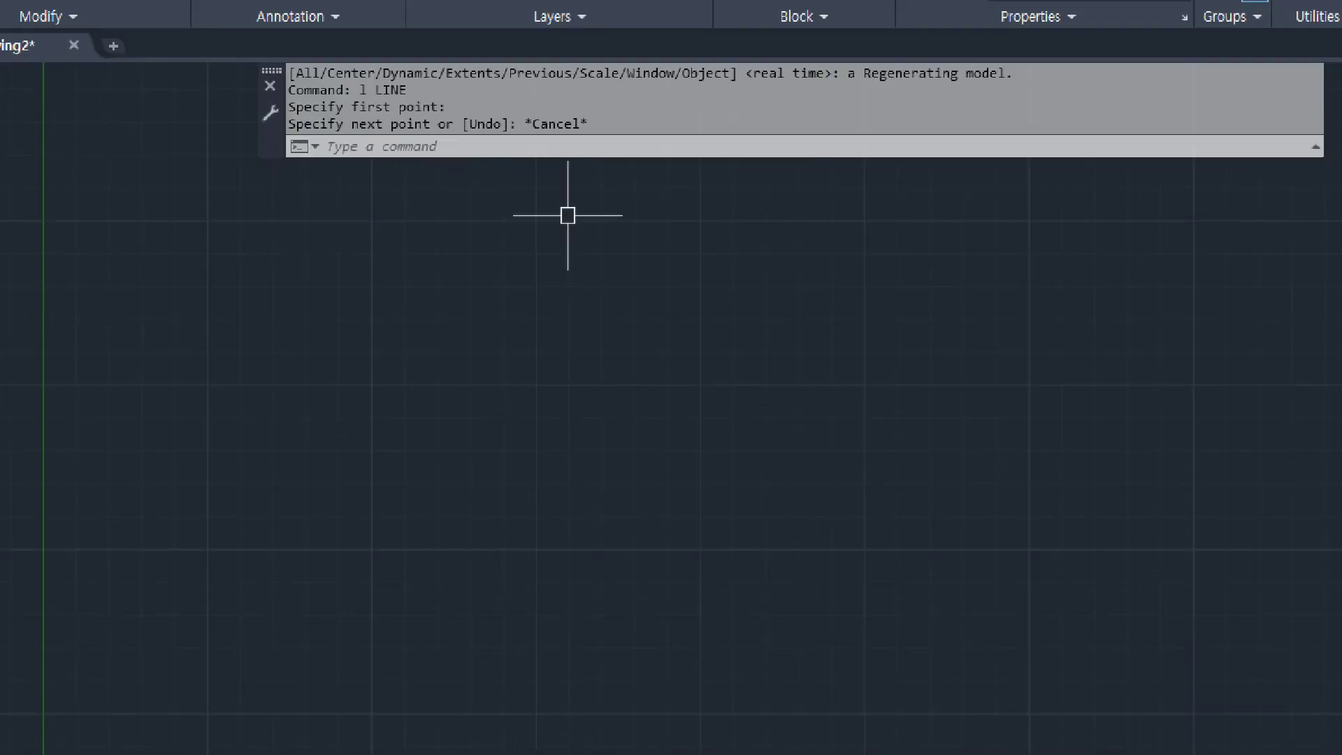
type("l")
key("Return")
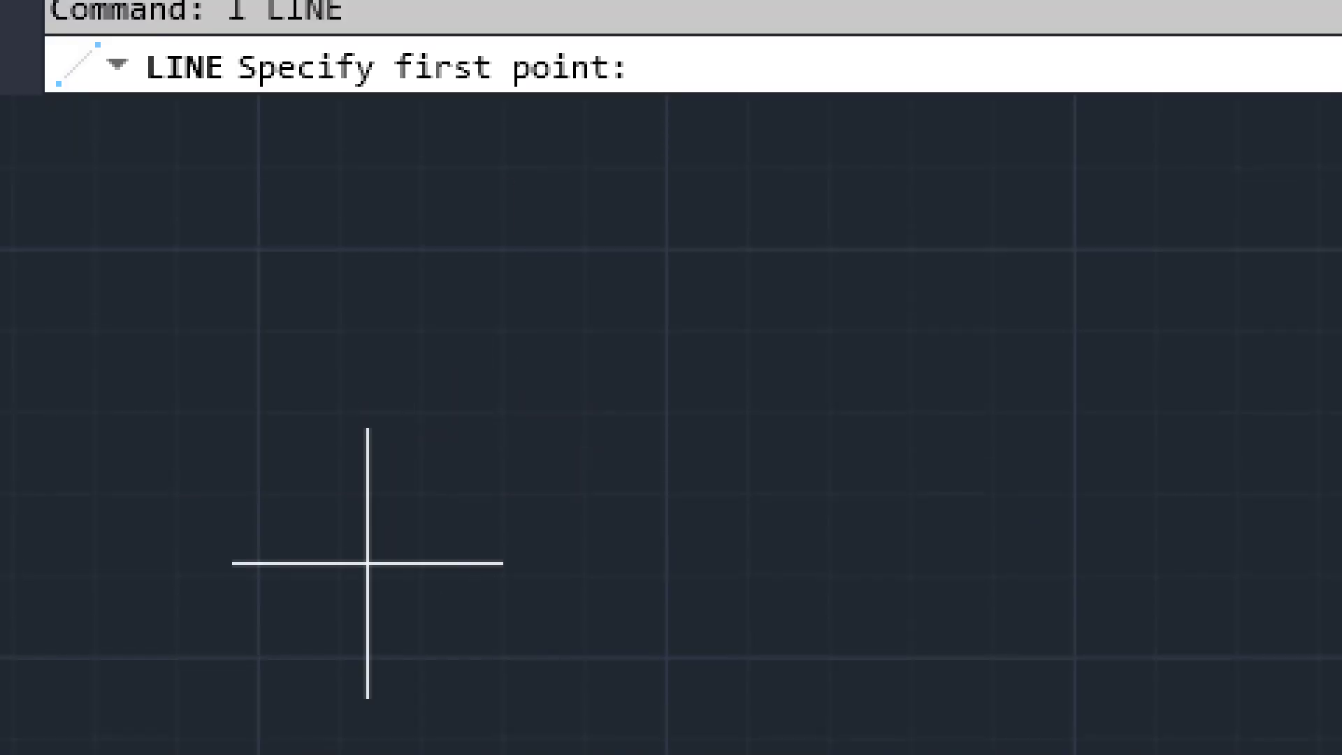
left_click(258, 654)
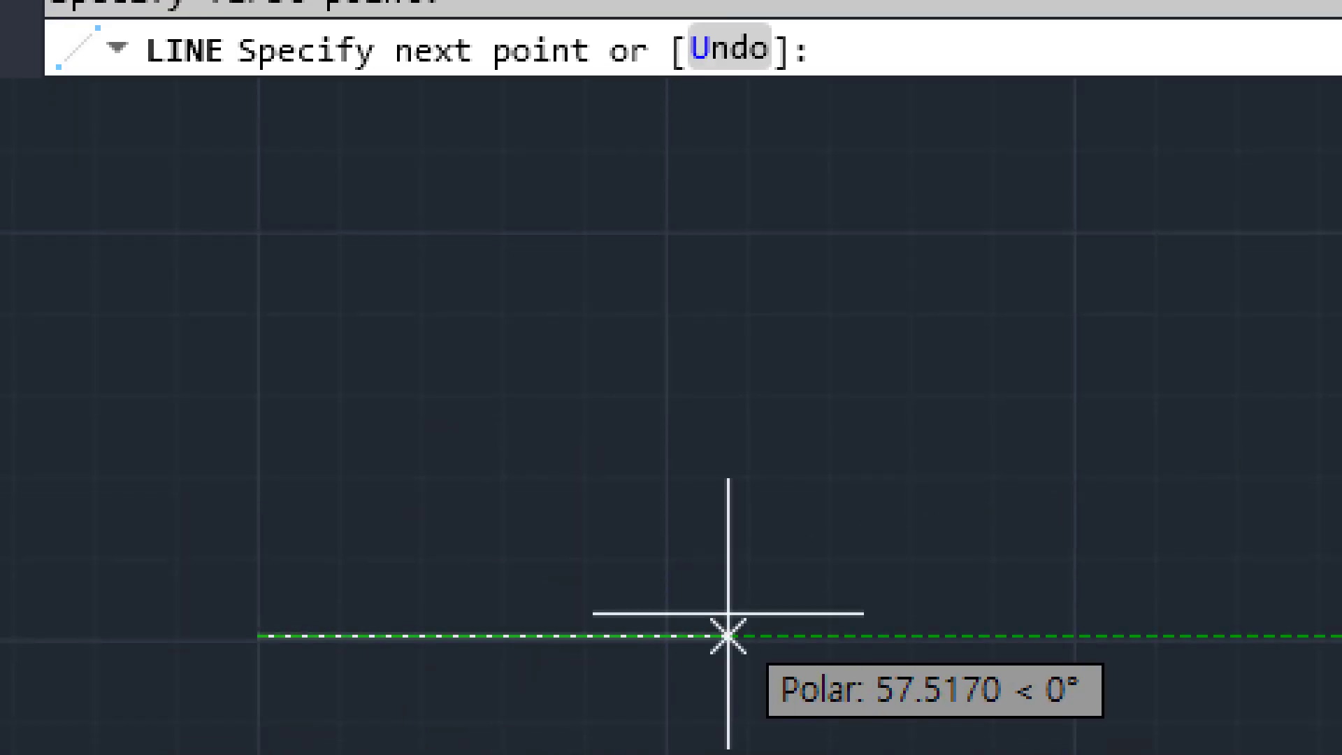
type("@")
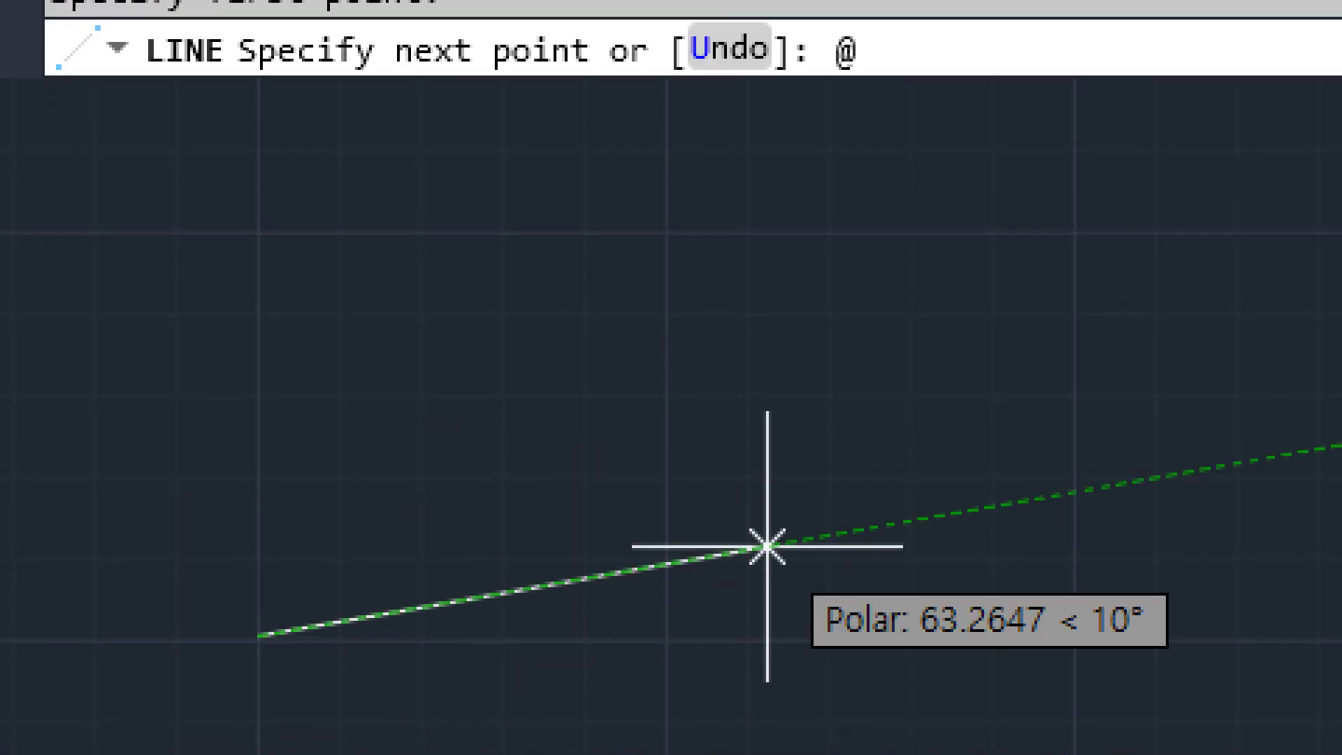
type("50<")
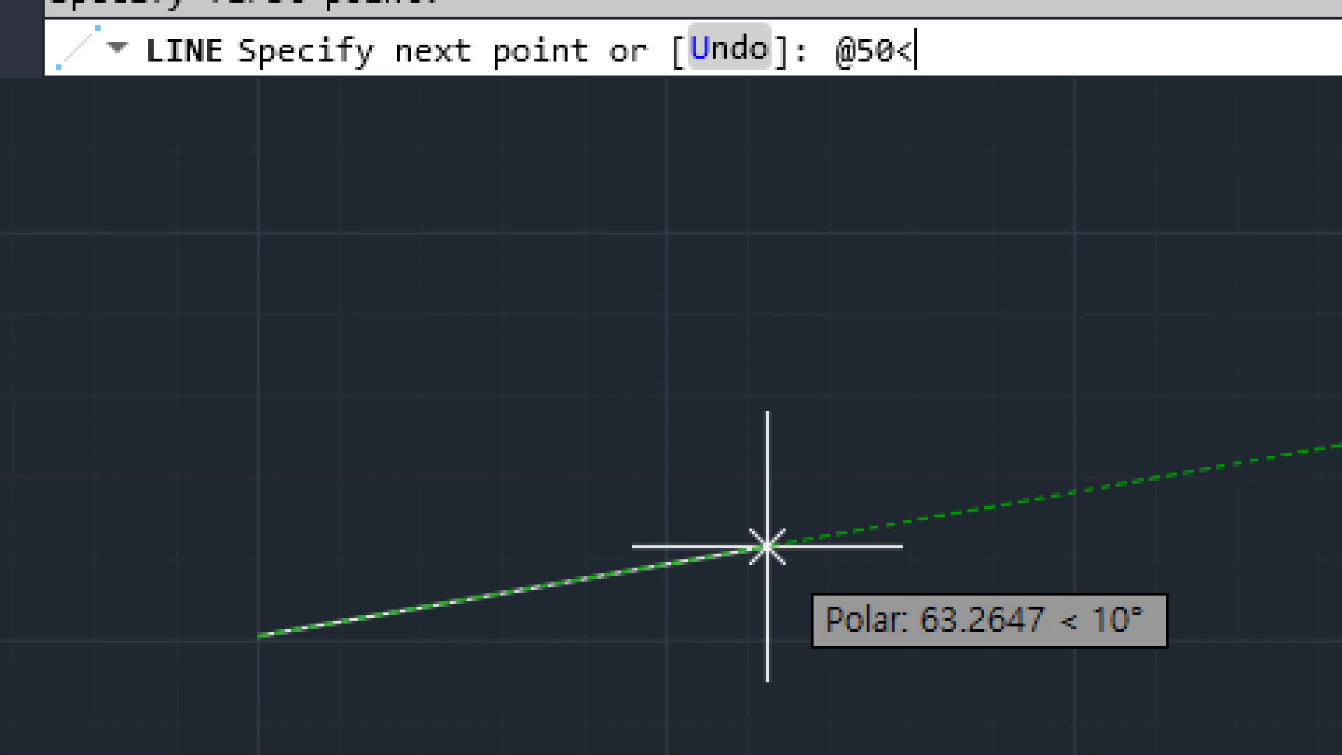
type("0")
key("Return")
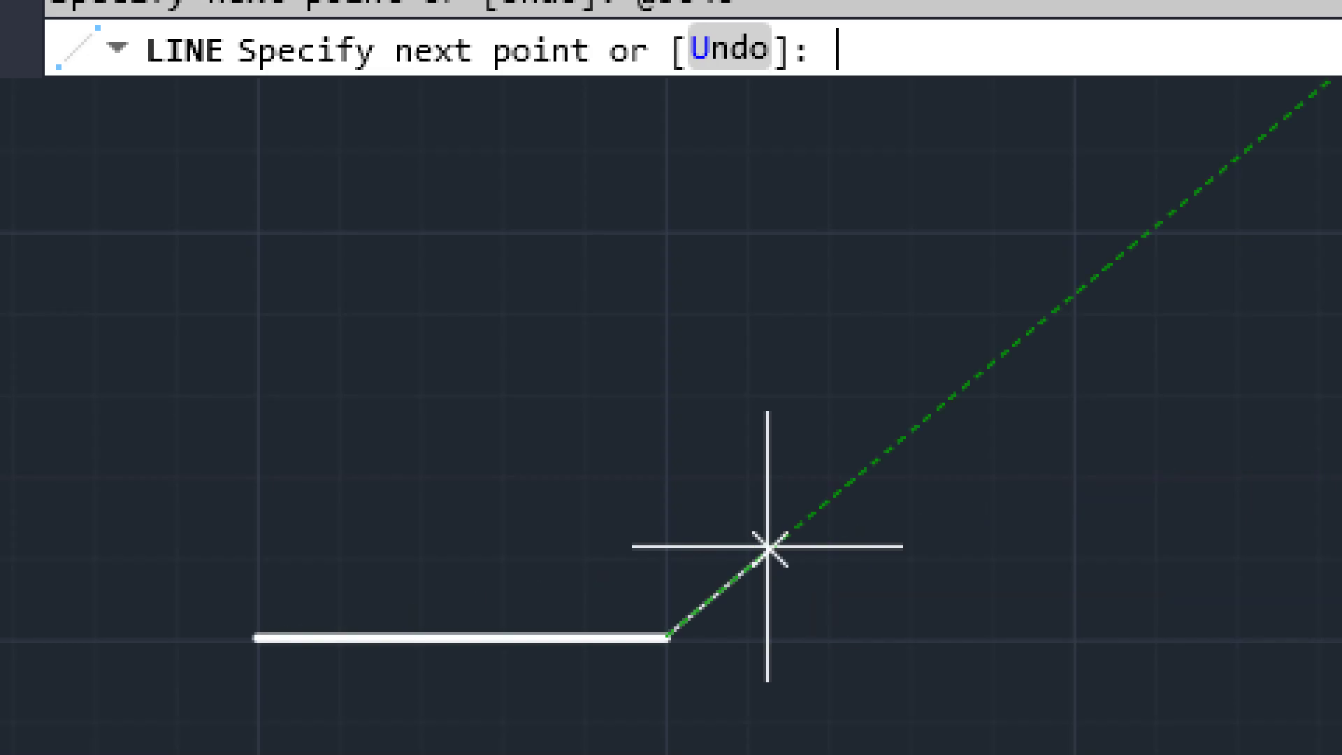
type("@")
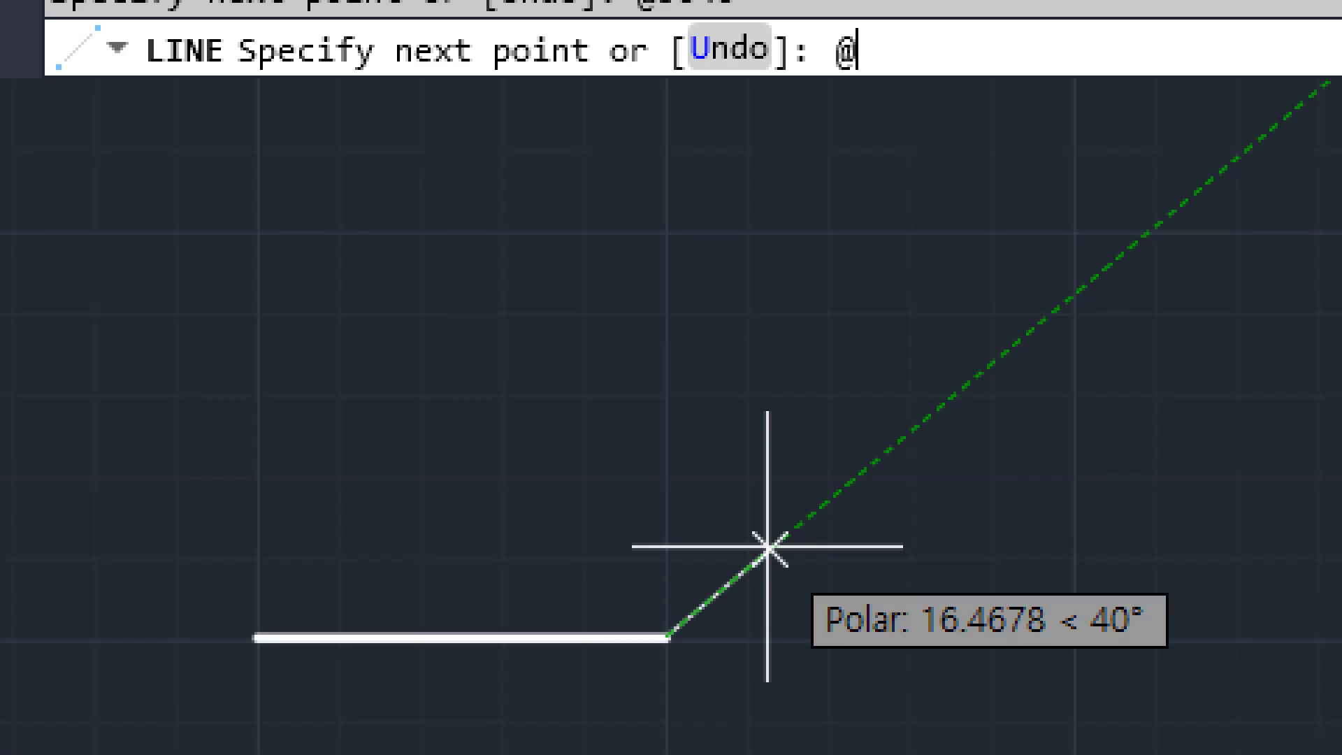
type("10")
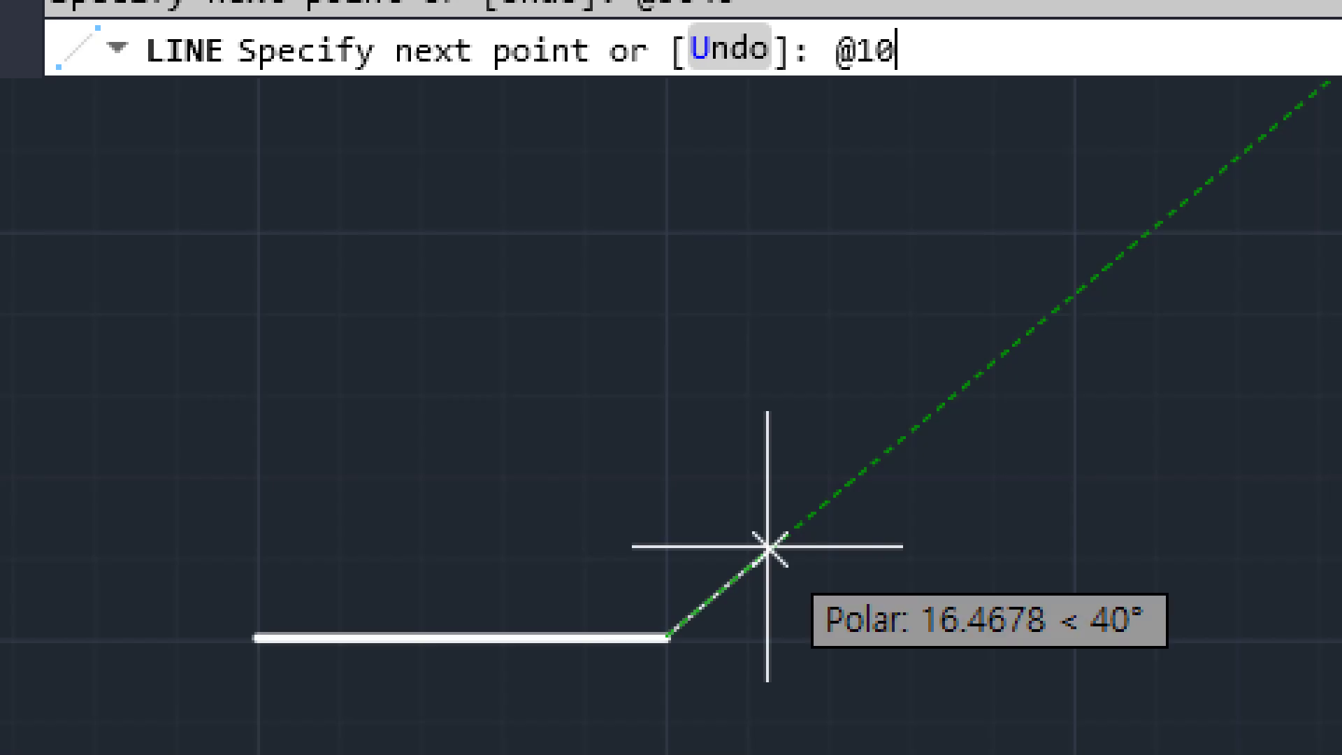
type("0<90")
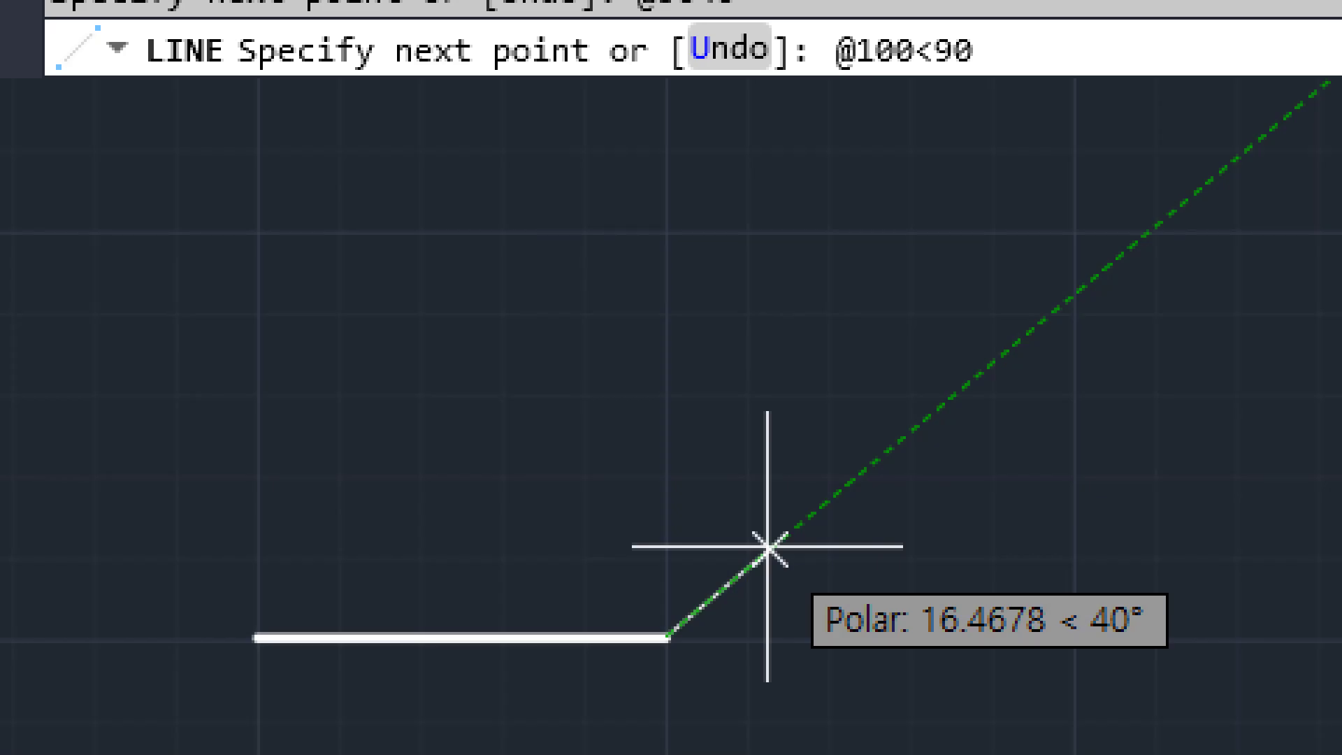
key("Return")
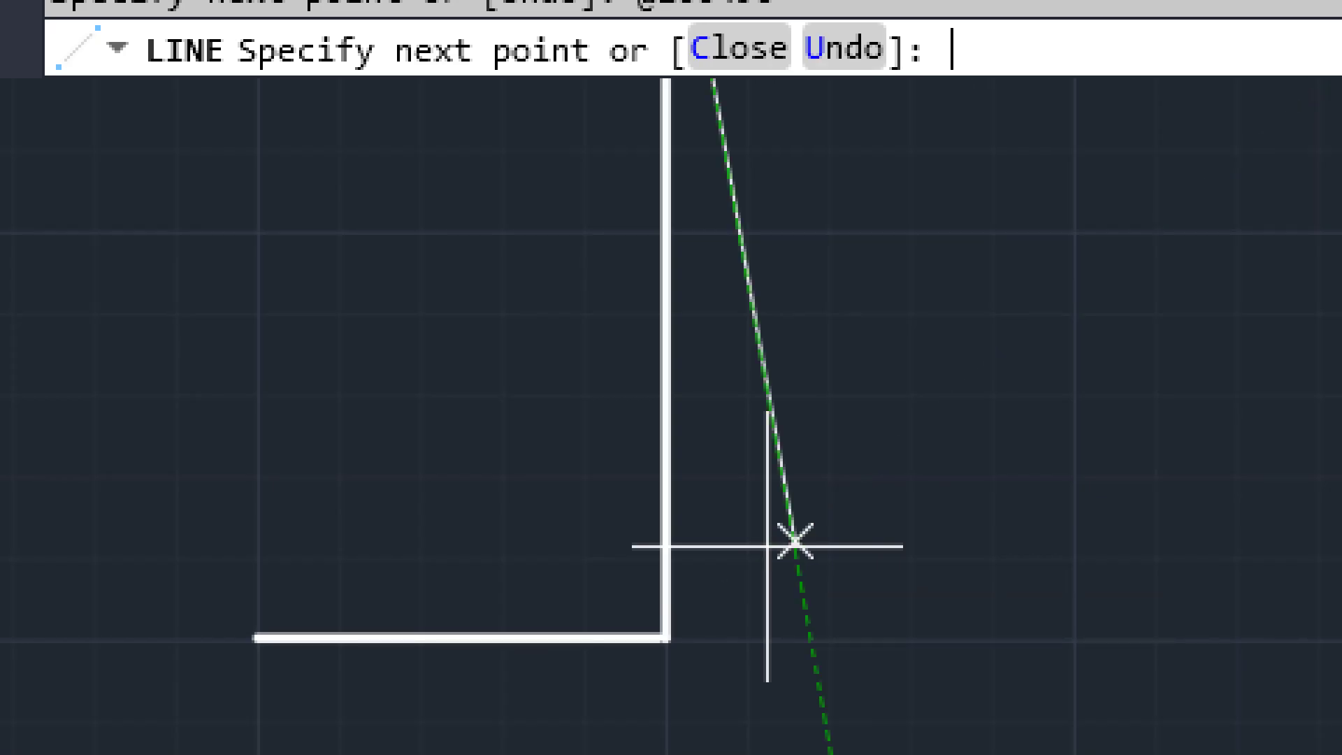
key("ctrl+z")
type("@50<90")
key("Return")
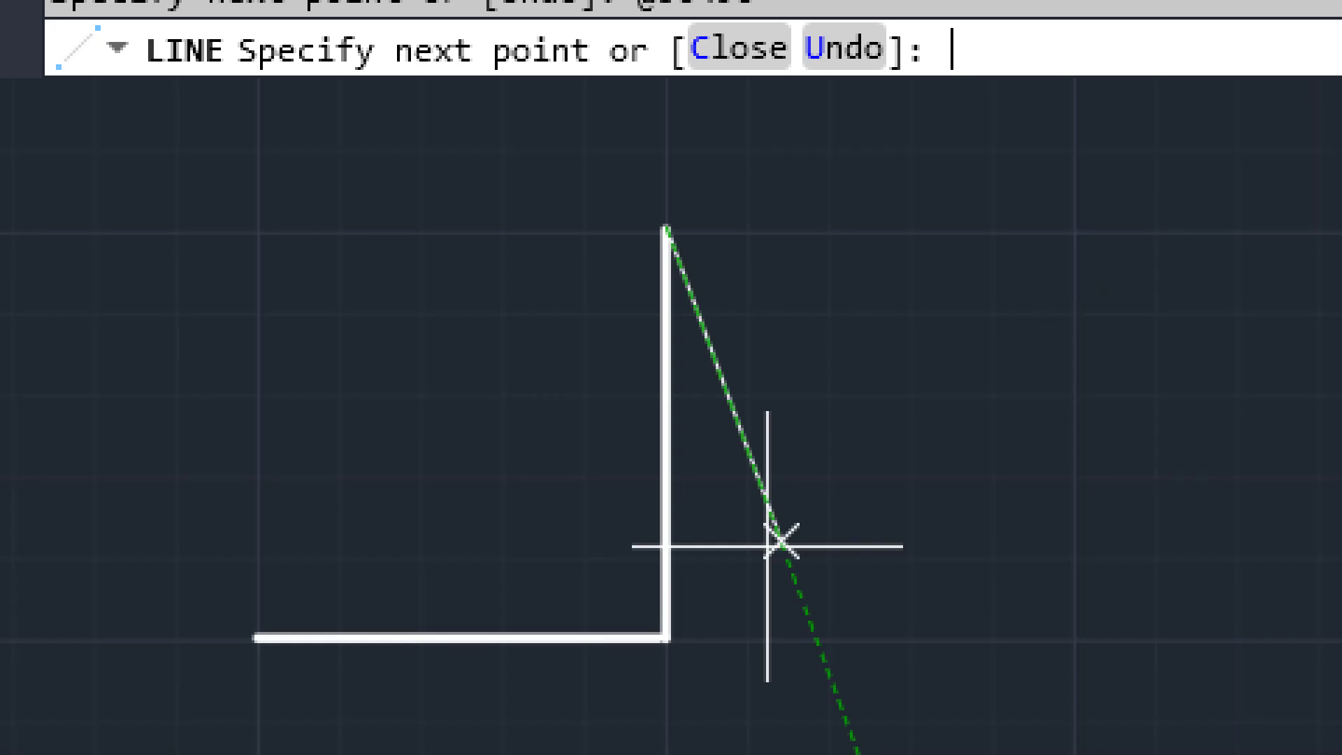
type("@50")
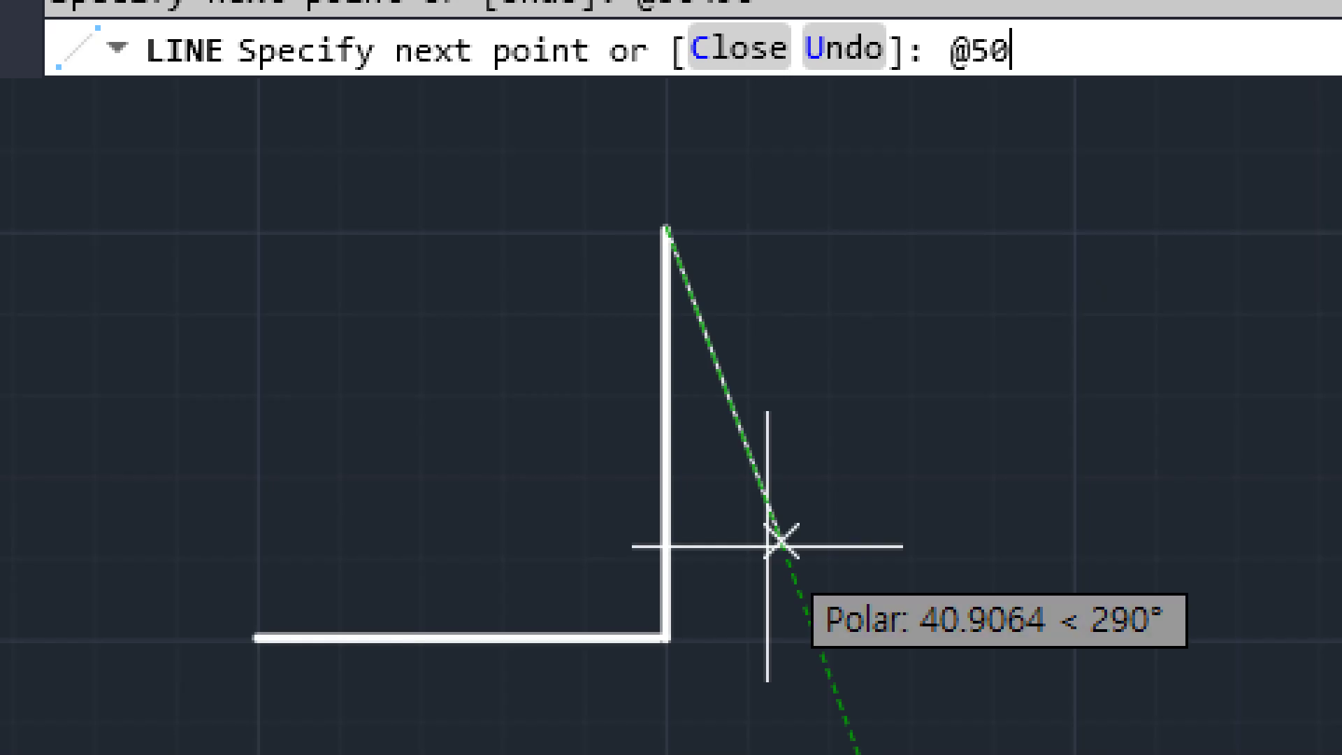
type("<180")
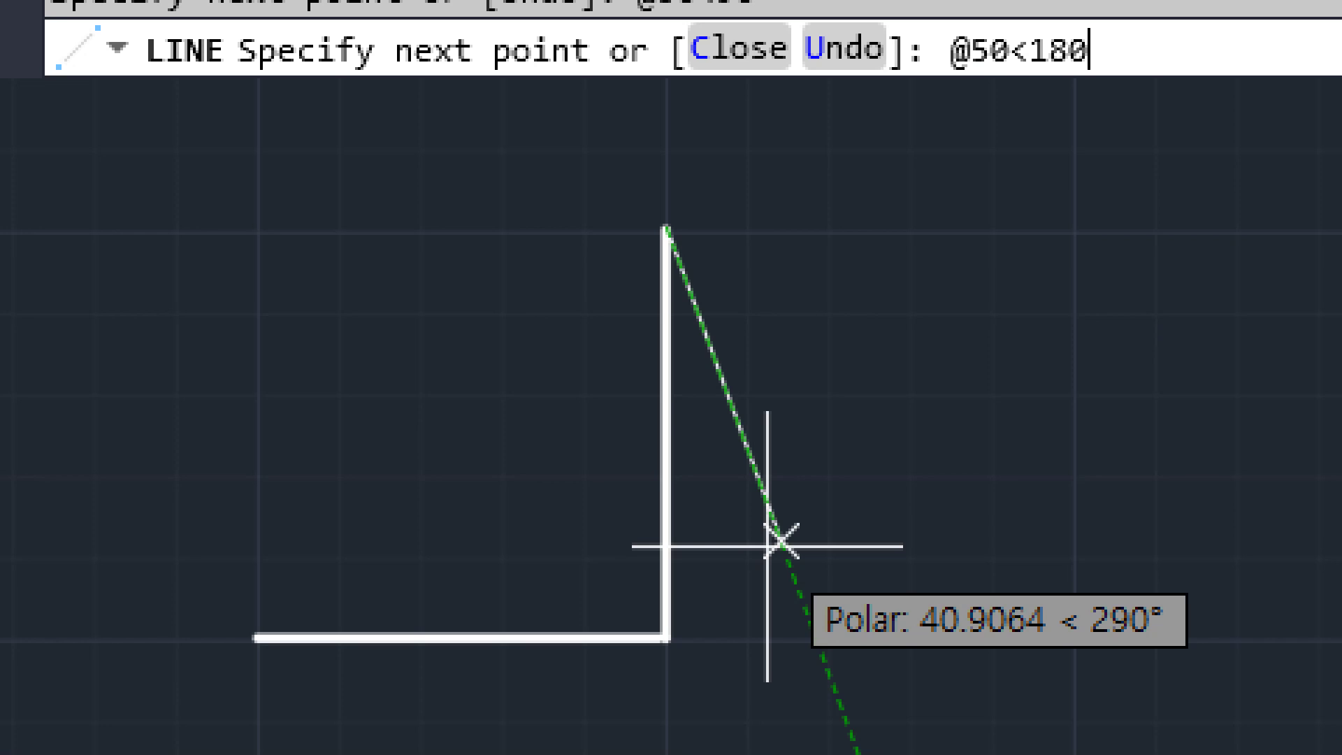
key("Return")
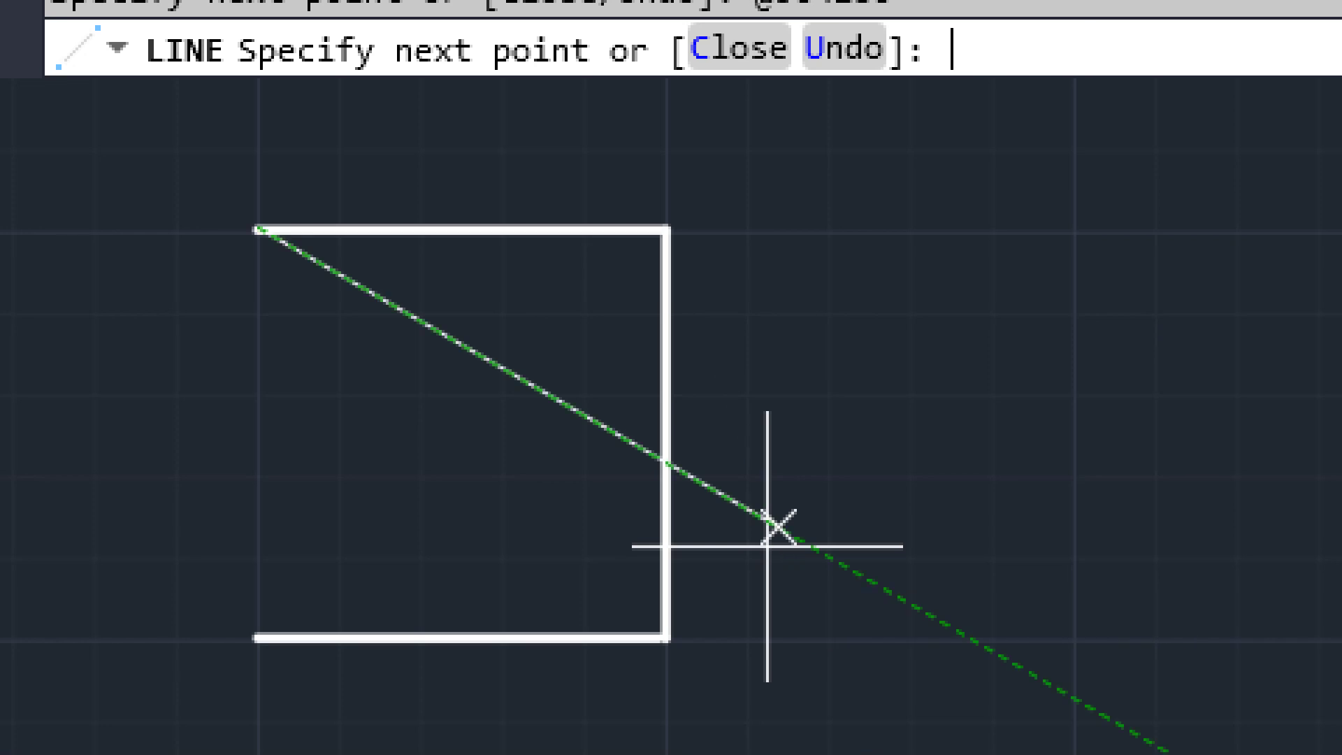
type("@50")
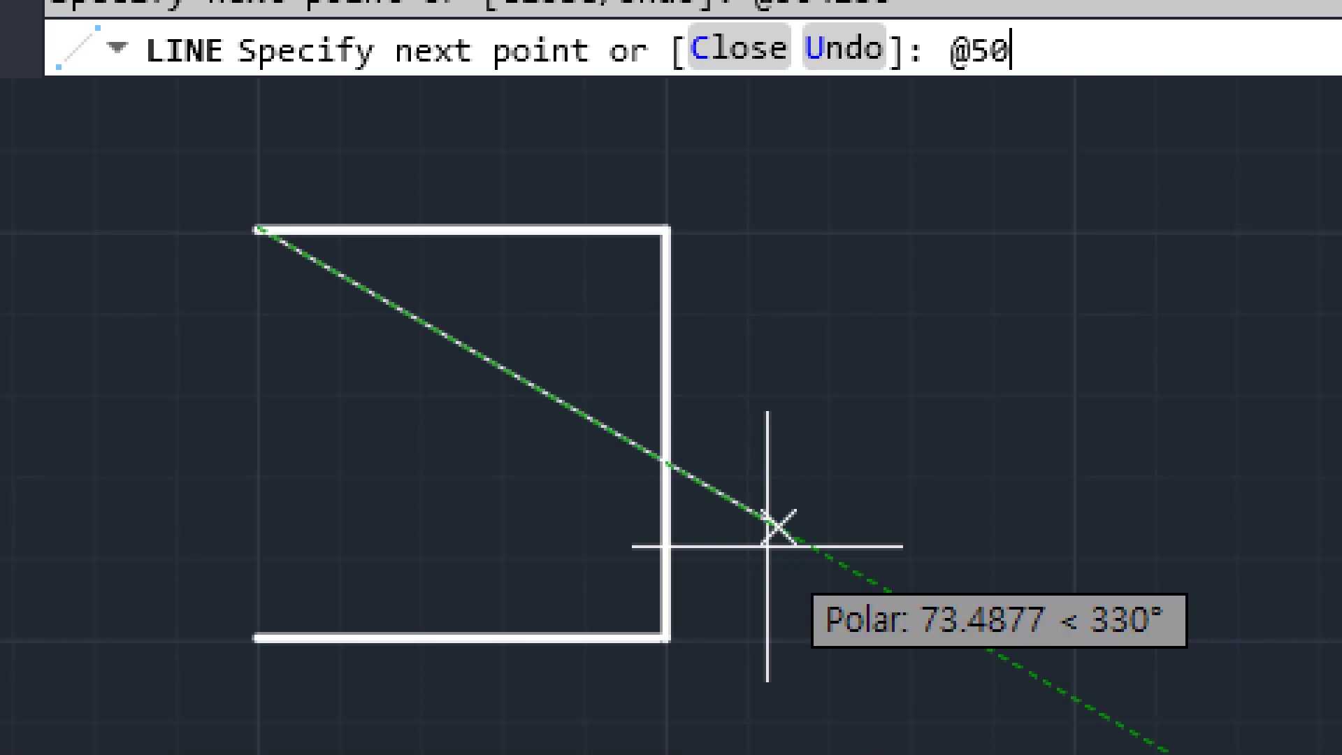
type("<270")
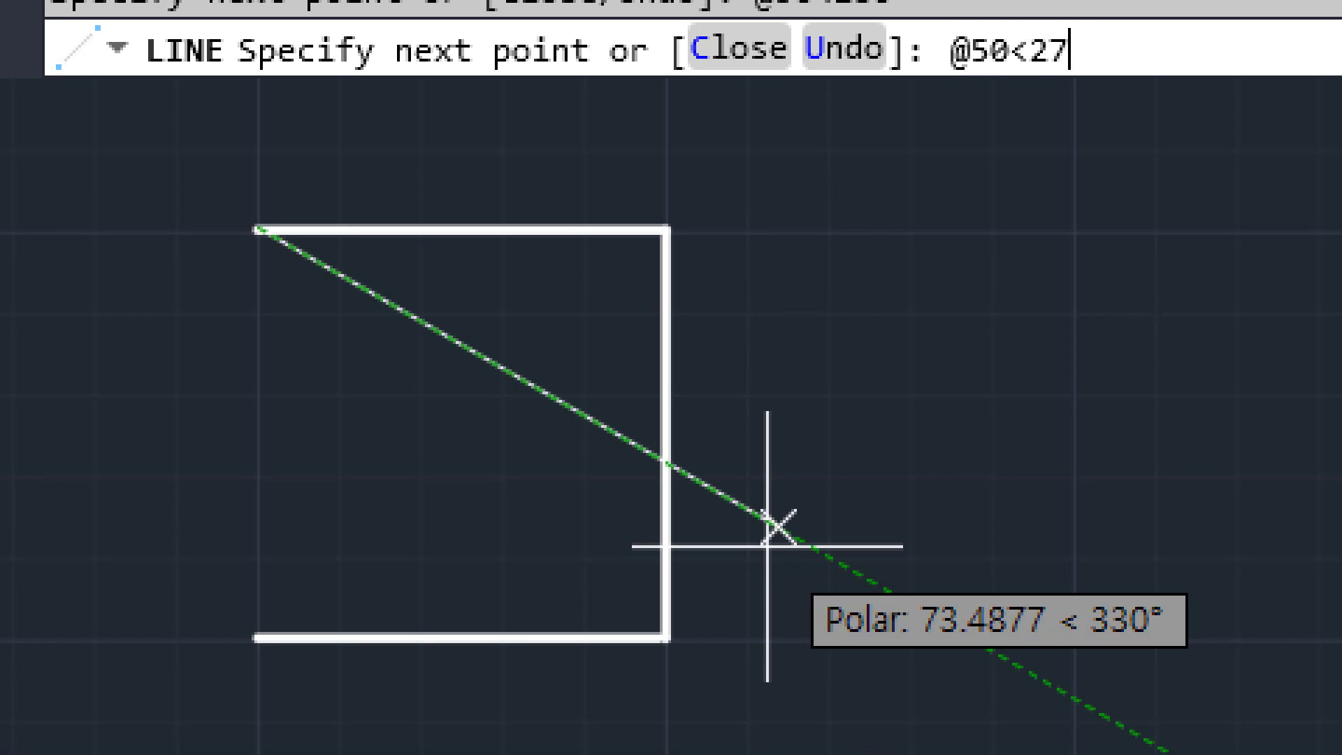
key("Return")
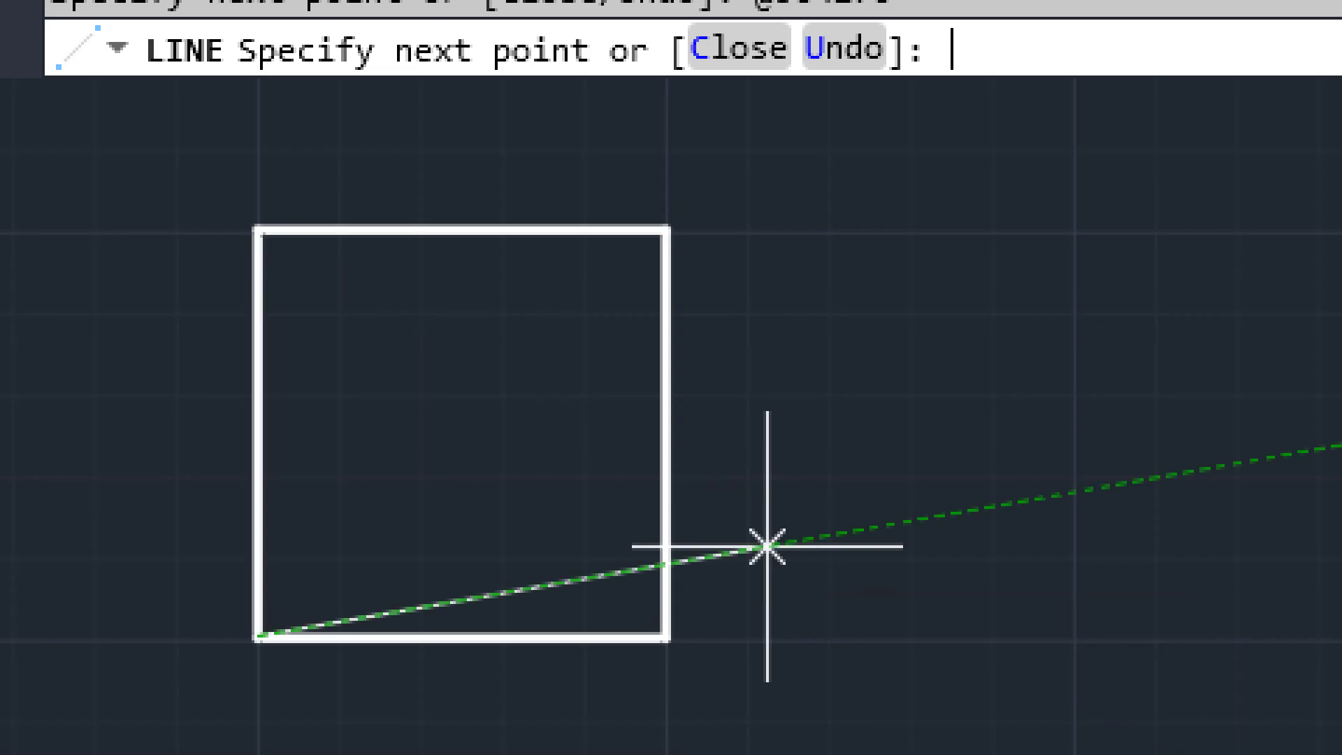
key("ctrl+z")
type("@50<")
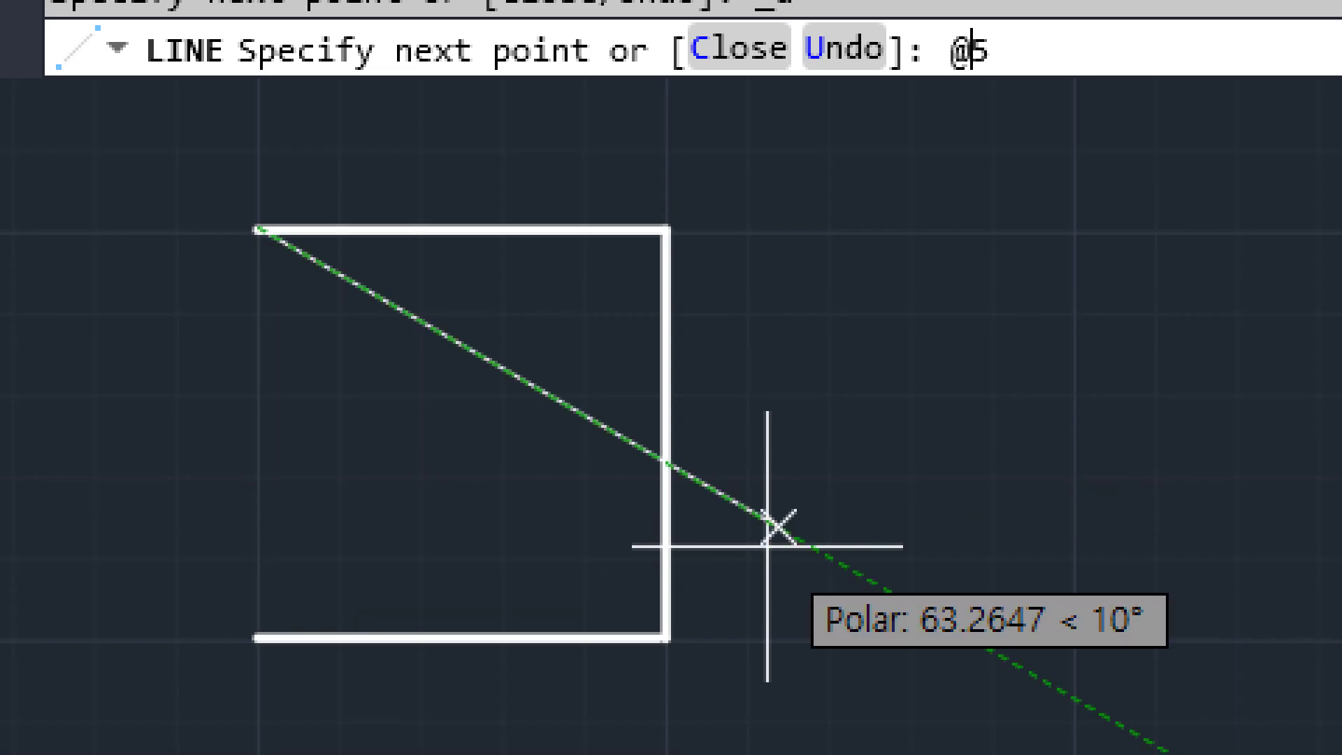
type("-90")
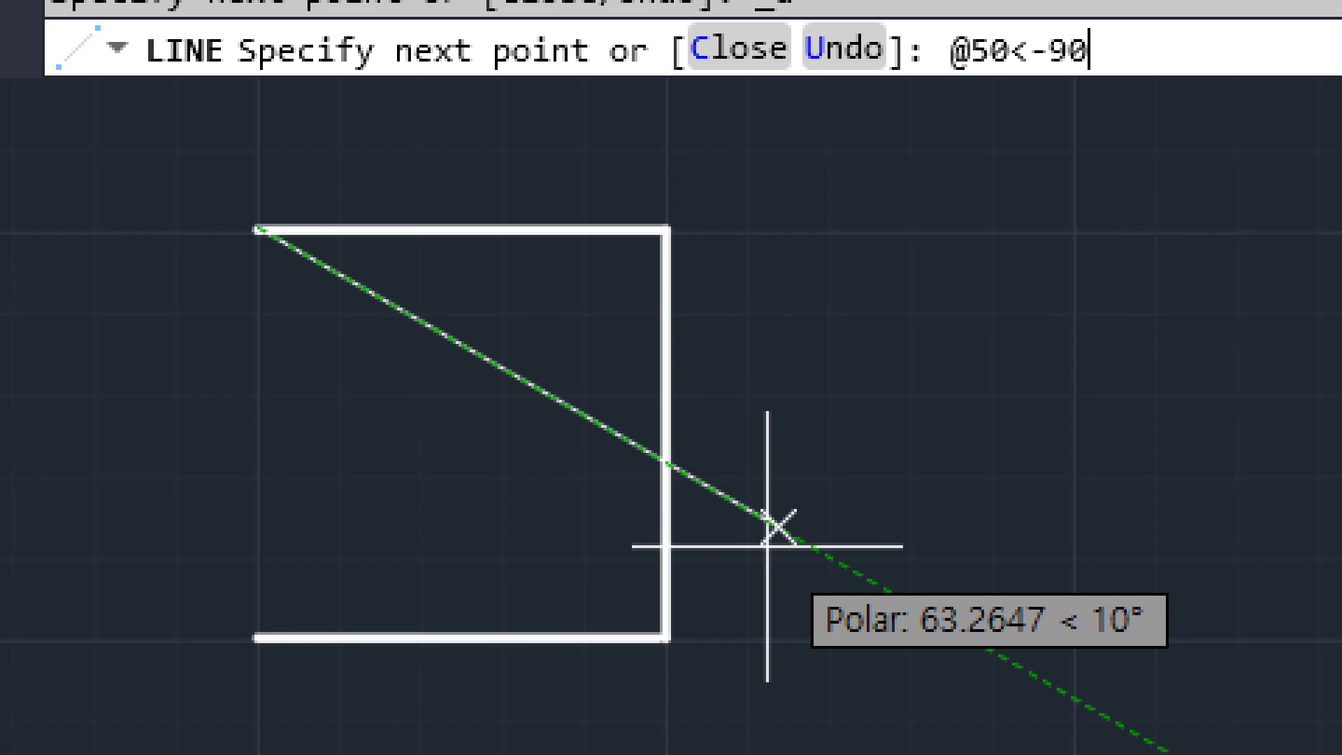
key("Return")
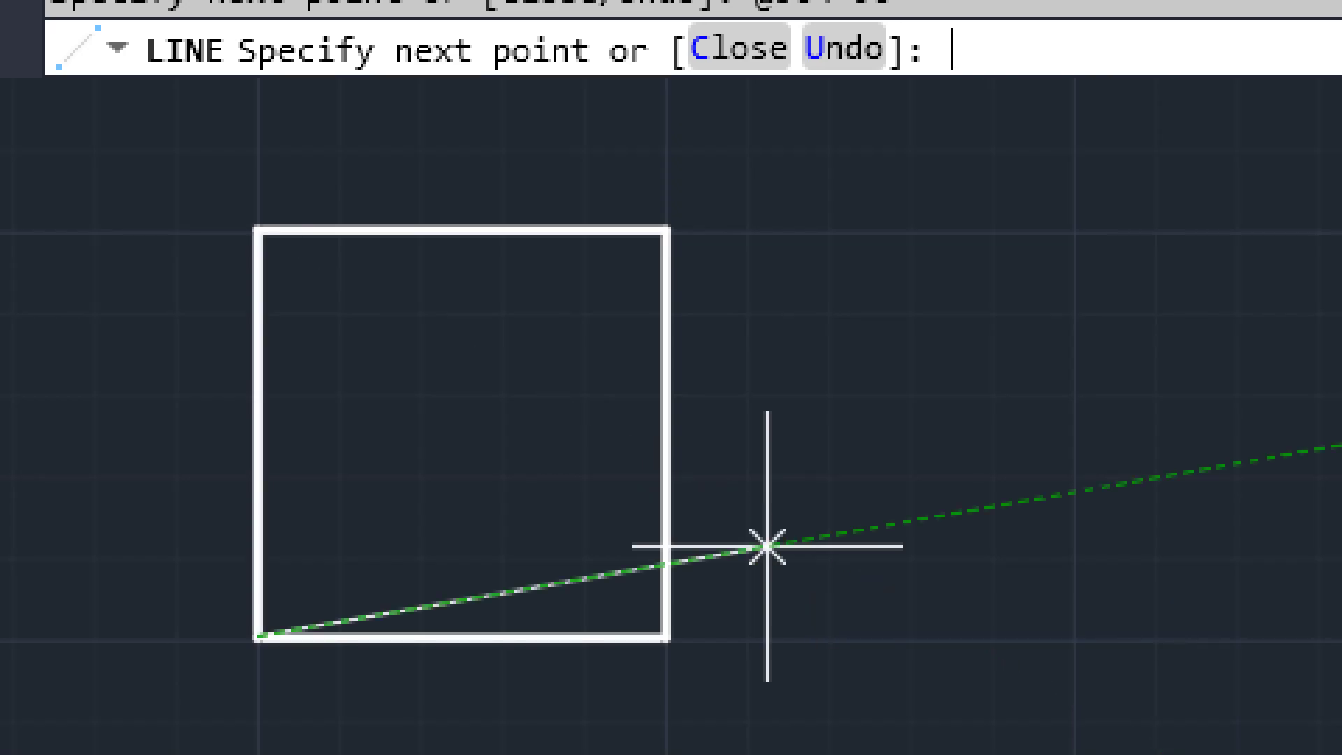
key("Return")
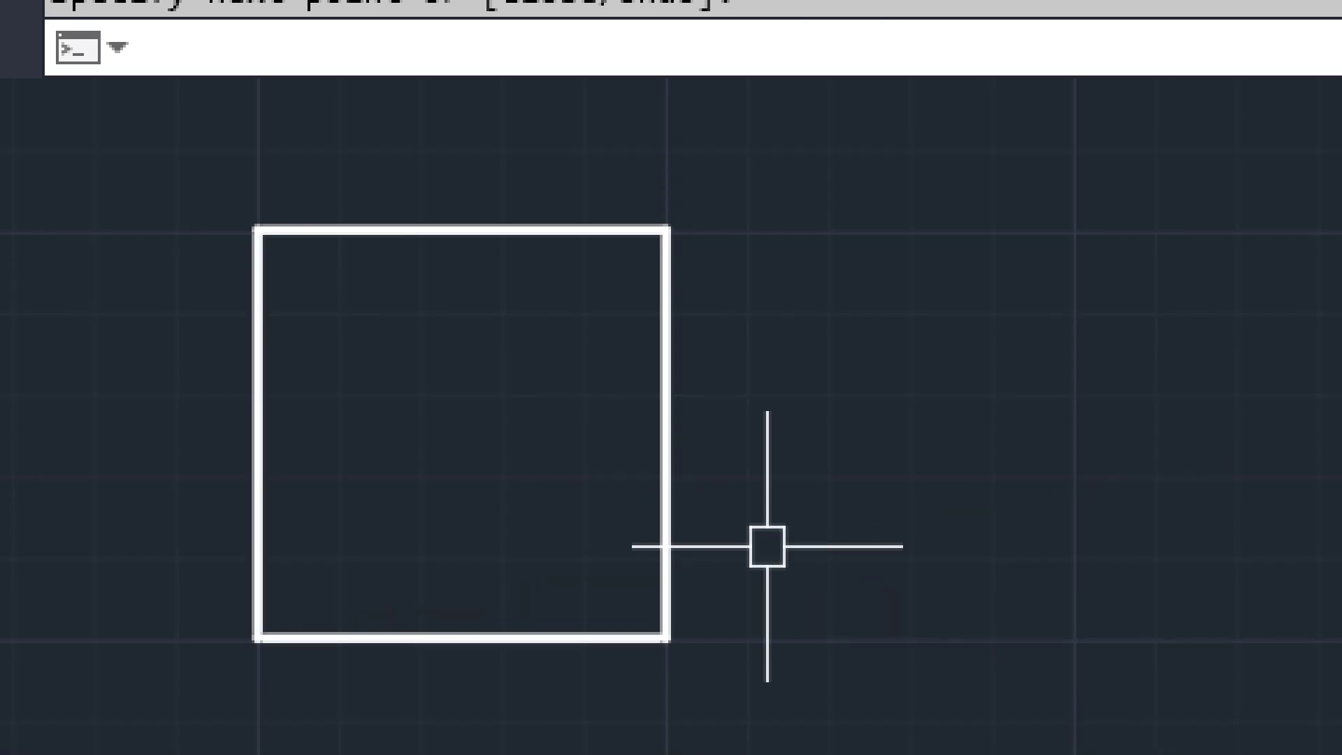
Sketch a freehand triangle with the screen pen and mark its lower-right interior angle as 60.
mouse_move(584, 283)
middle_mouse_down()
mouse_move(563, 581)
mouse_move(536, 280)
middle_mouse_up()
key("ctrl+alt+g")
mouse_move(725, 264)
left_mouse_down()
mouse_move(513, 506)
mouse_move(947, 527)
mouse_move(735, 246)
left_mouse_up()
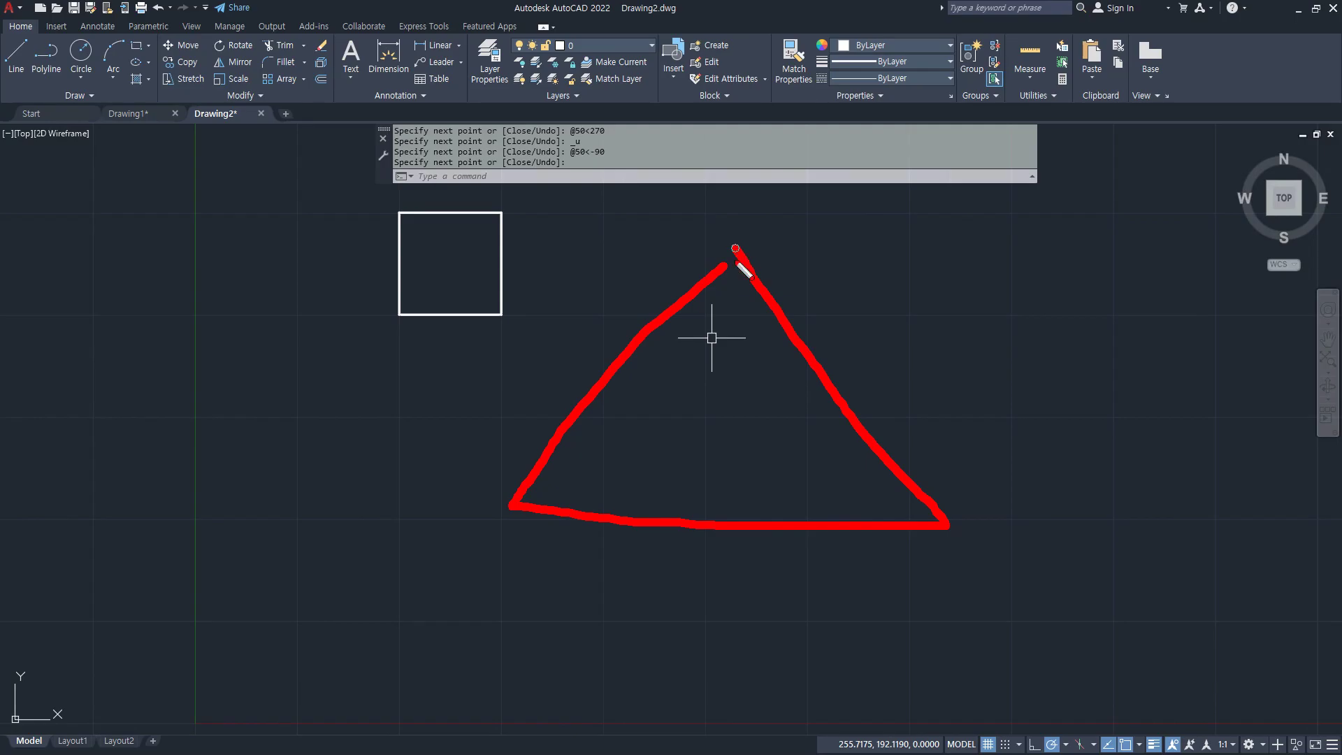
left_click_drag(889, 462, 857, 512)
mouse_move(762, 437)
left_mouse_down()
mouse_move(769, 489)
mouse_move(820, 490)
mouse_move(801, 463)
left_mouse_up()
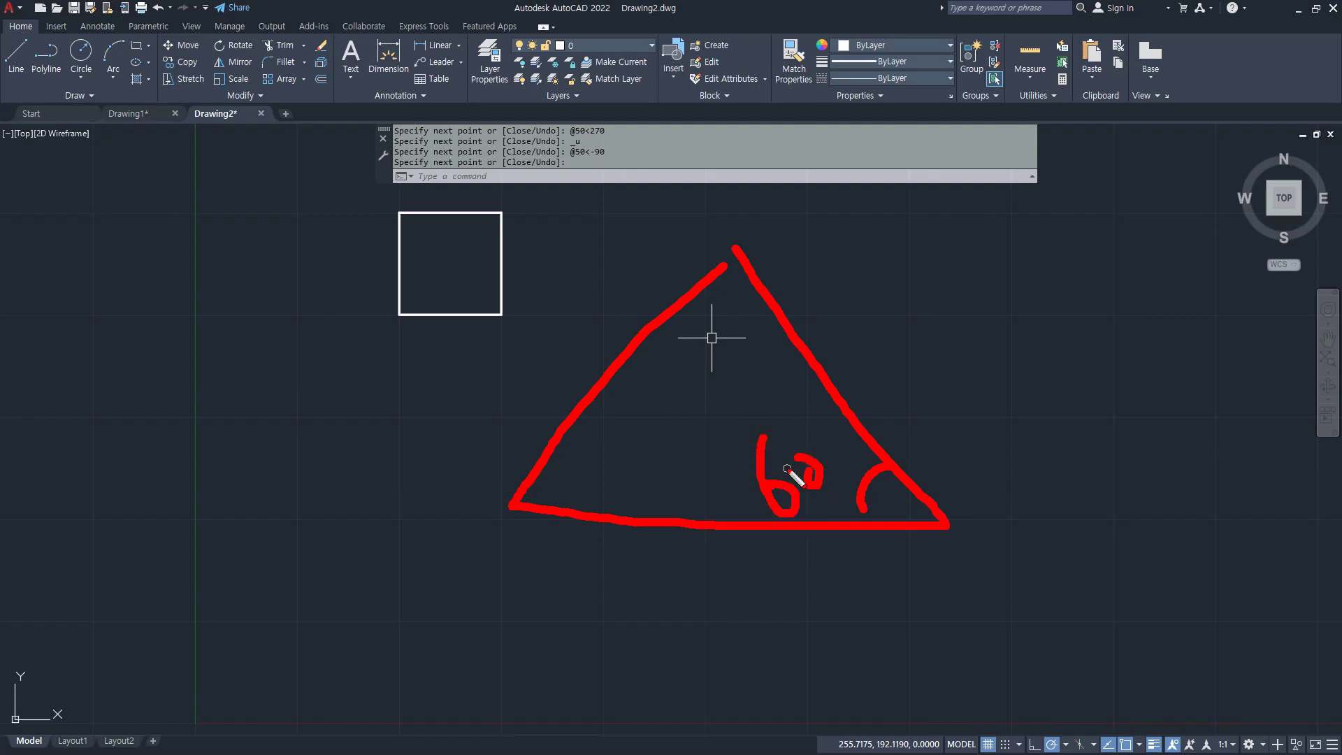
Extend the sketched triangle's base into an arrow labelled 0 and mark the exterior angle beside it as 120.
mouse_move(944, 526)
left_mouse_down()
mouse_move(1225, 521)
mouse_move(1218, 566)
left_mouse_up()
left_click_drag(1287, 535, 1252, 526)
mouse_move(1052, 521)
left_mouse_down()
mouse_move(927, 454)
mouse_move(923, 478)
left_mouse_up()
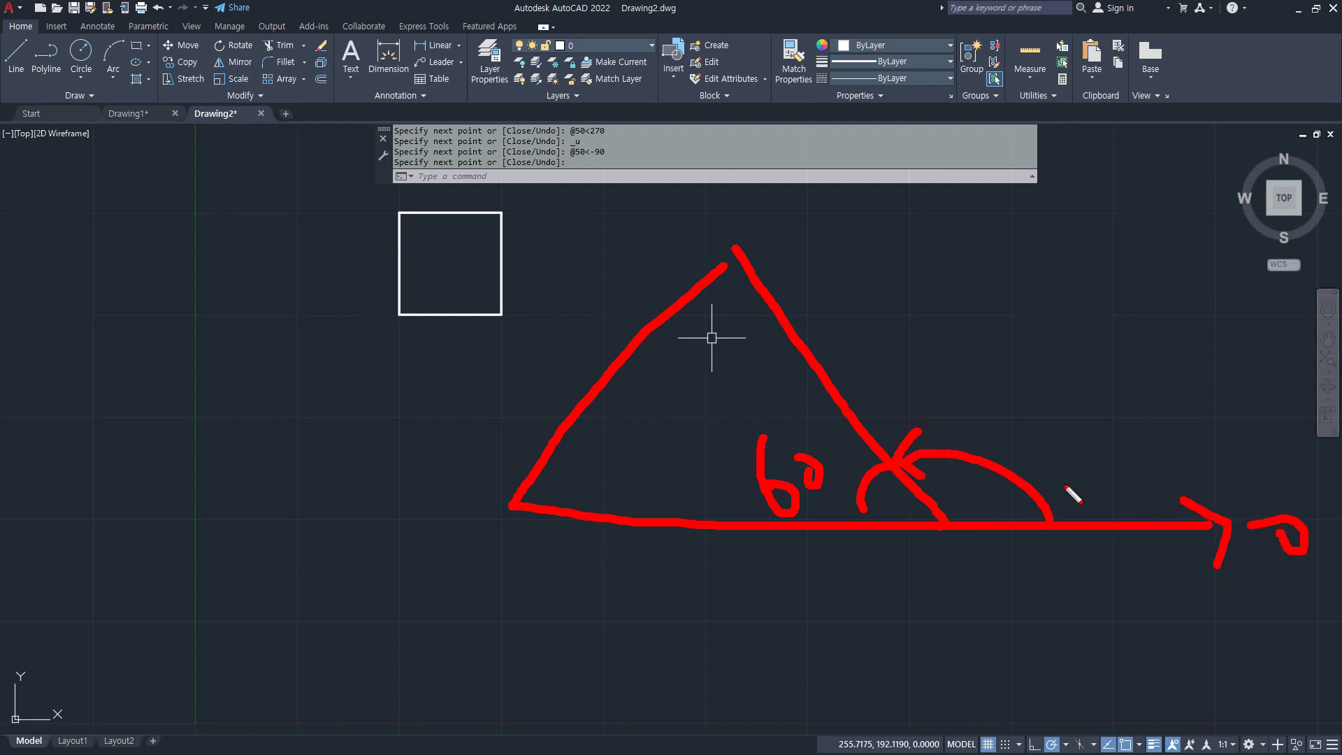
left_click_drag(1066, 483, 1010, 505)
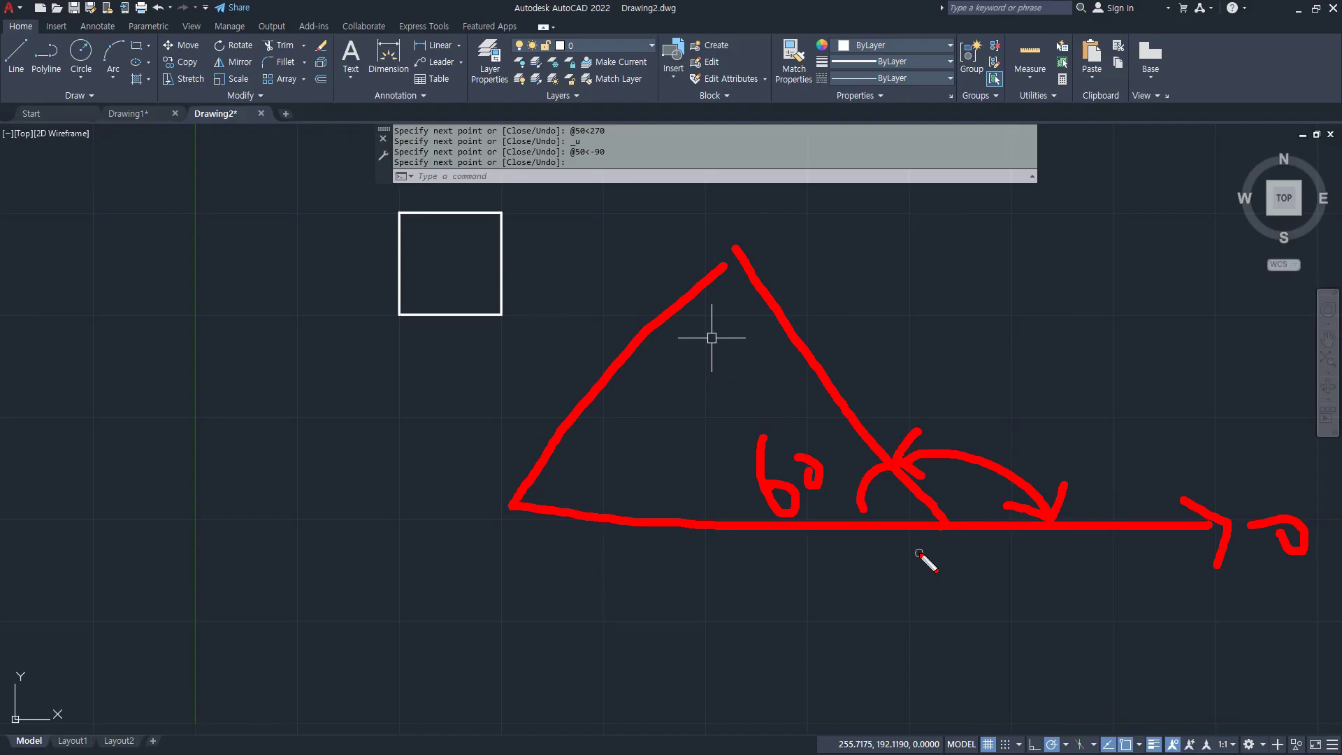
mouse_move(965, 516)
left_mouse_down()
mouse_move(764, 533)
mouse_move(1213, 523)
left_mouse_up()
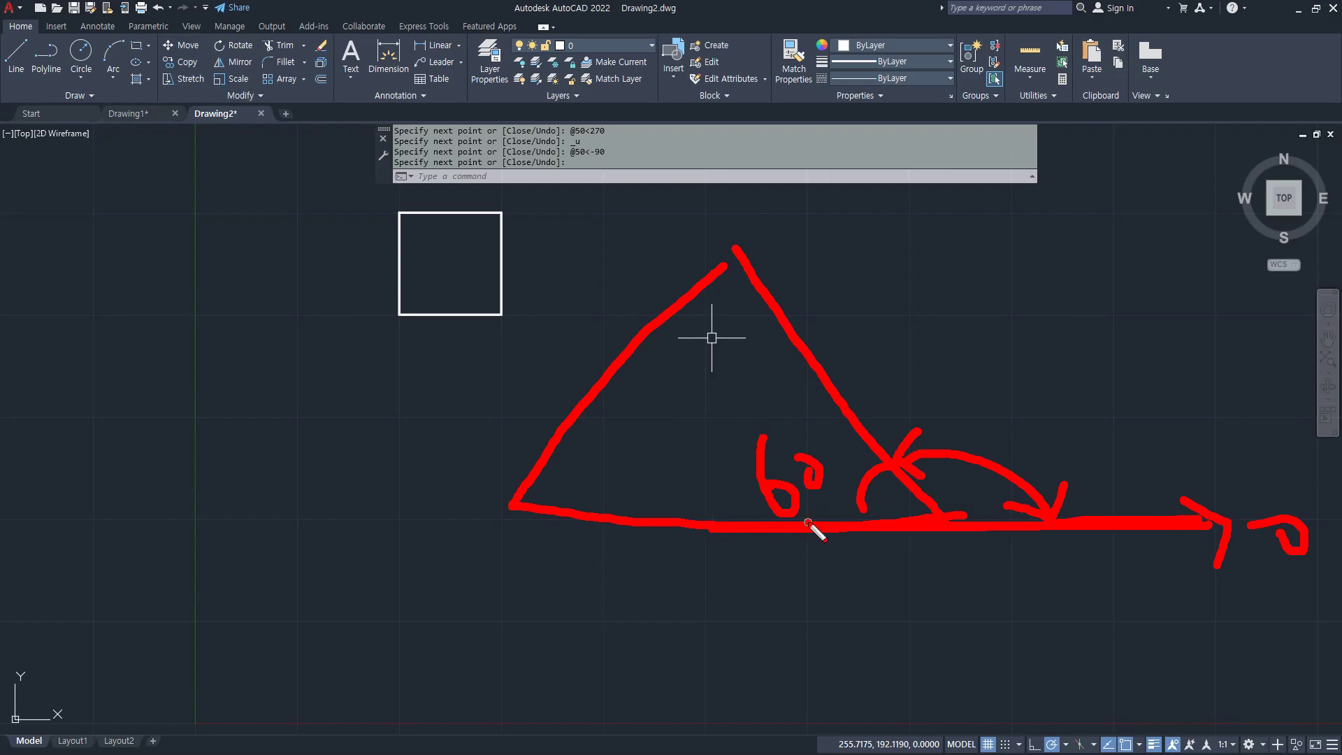
left_click_drag(950, 372, 952, 414)
mouse_move(967, 395)
left_mouse_down()
mouse_move(1028, 400)
mouse_move(1066, 426)
mouse_move(1029, 422)
left_mouse_up()
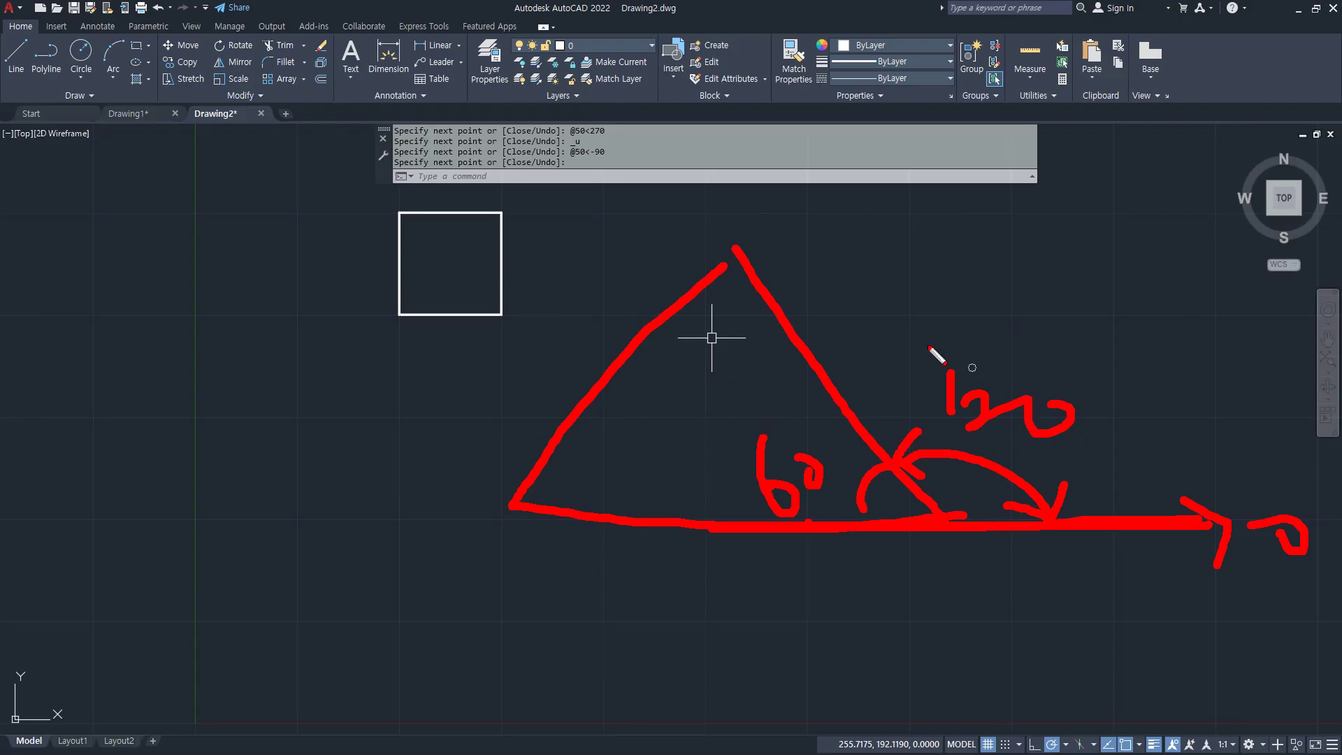
Sketch a horizontal arrow labelled 0 through the triangle's apex, mark the angle below it and label the apex angle 60.
mouse_move(743, 255)
left_mouse_down()
mouse_move(487, 256)
mouse_move(1005, 254)
mouse_move(1017, 260)
mouse_move(999, 285)
left_mouse_up()
mouse_move(1073, 234)
left_mouse_down()
mouse_move(1064, 241)
mouse_move(1084, 237)
mouse_move(1068, 233)
left_mouse_up()
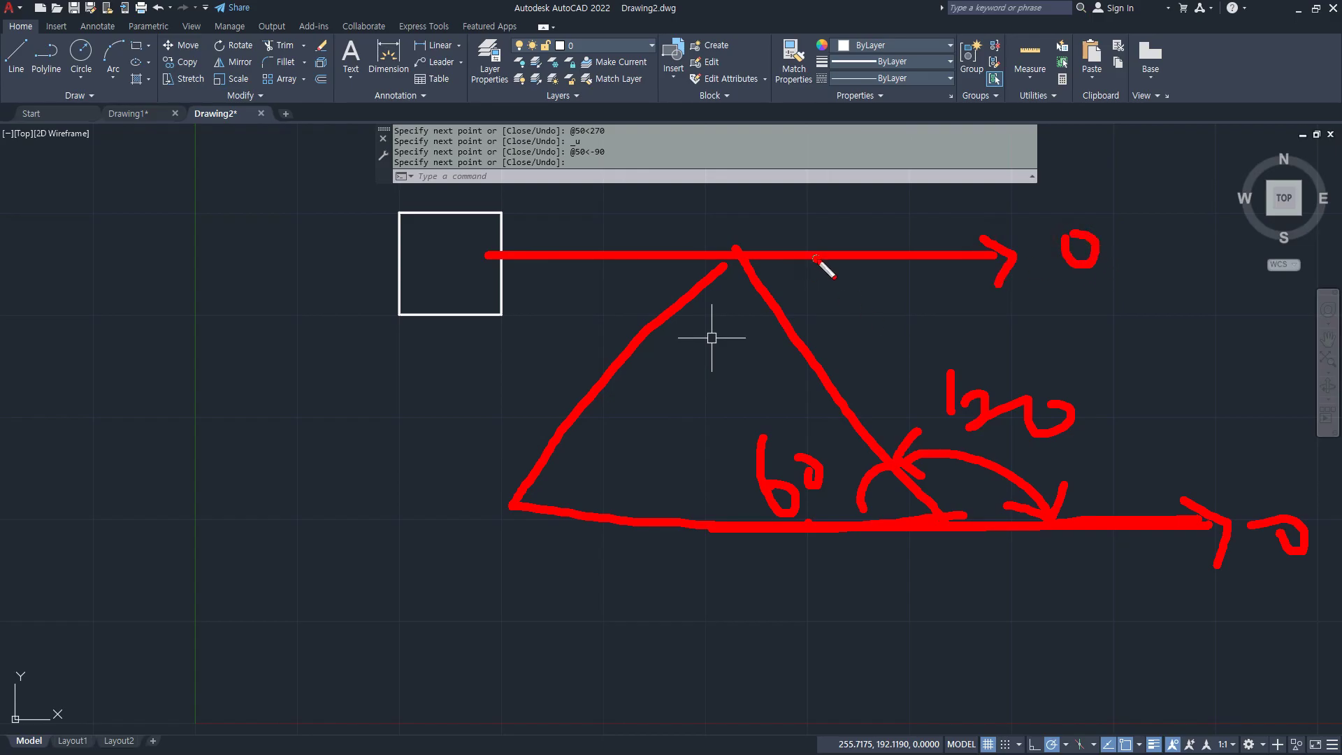
left_click_drag(817, 260, 789, 321)
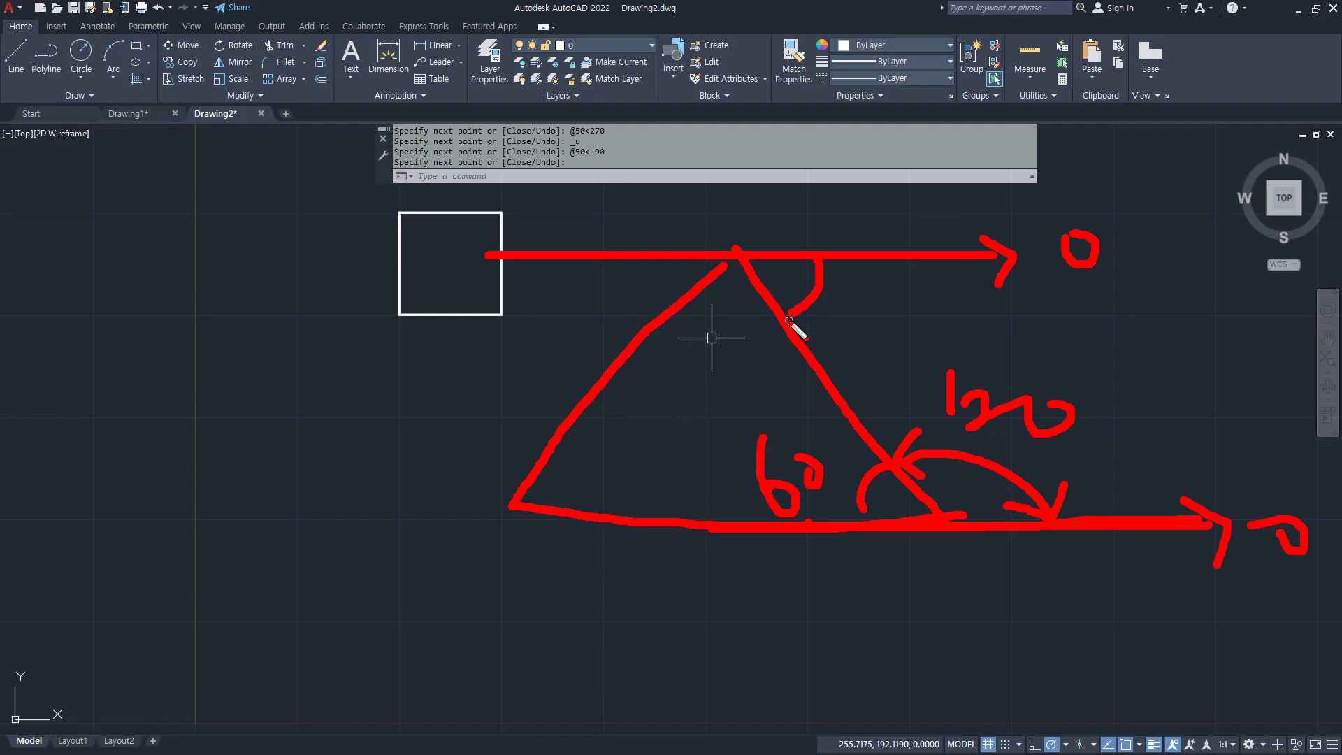
mouse_move(774, 323)
left_mouse_down()
mouse_move(692, 311)
mouse_move(724, 407)
mouse_move(724, 379)
left_mouse_up()
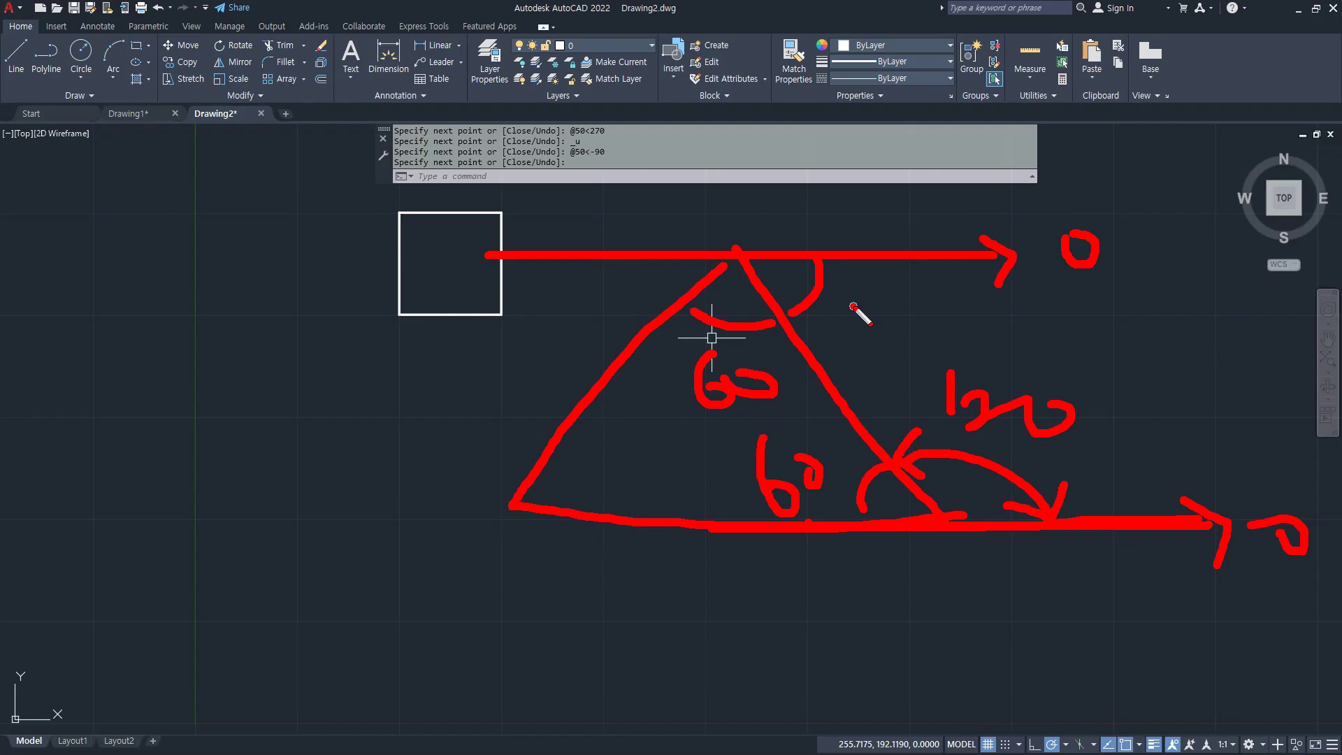
Trace the two parallel lines and the slanted transversal, and link the matching angles at the apex and base.
left_click_drag(685, 248, 930, 248)
left_click_drag(670, 529, 1000, 530)
left_click_drag(699, 205, 1024, 615)
mouse_move(870, 316)
left_mouse_down()
mouse_move(830, 327)
mouse_move(867, 478)
mouse_move(816, 473)
left_mouse_up()
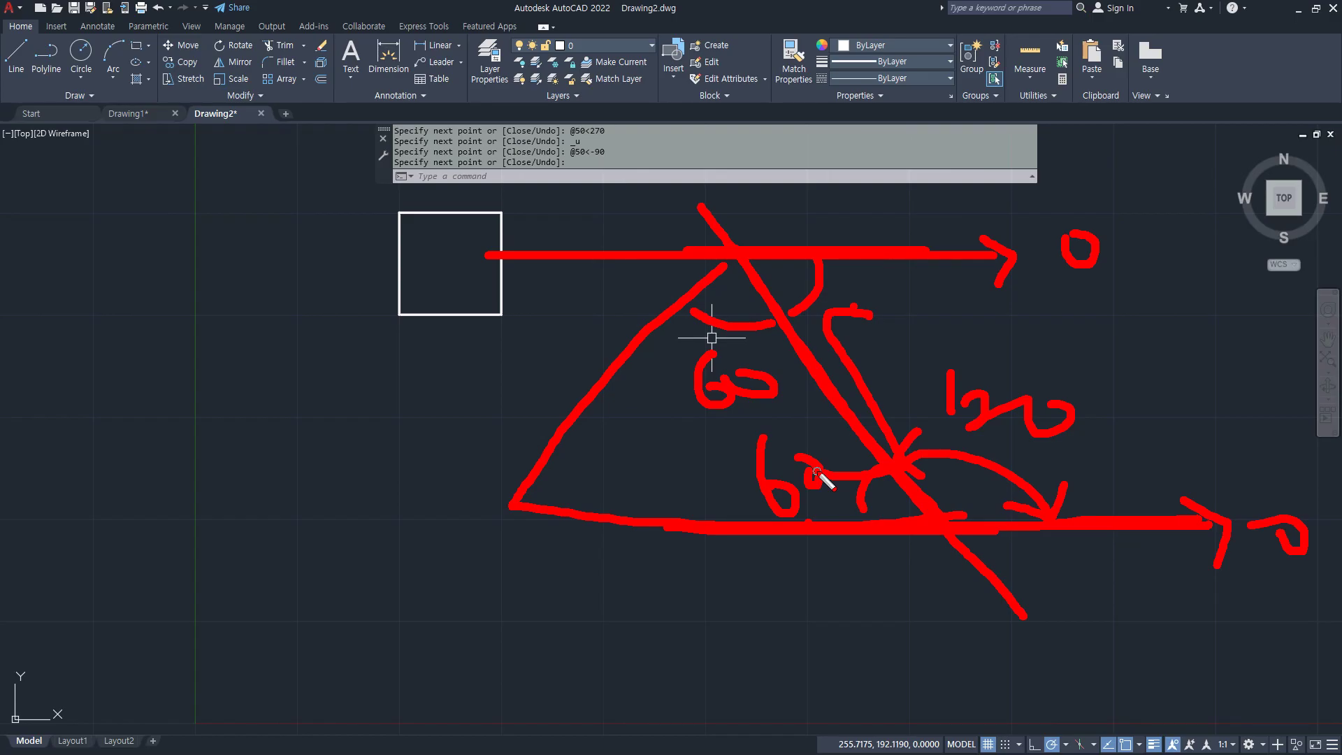
Label the angles on both sides of the apex 60, mark the opposite arrow direction 180, and clear the pen sketch.
mouse_move(873, 277)
left_mouse_down()
mouse_move(869, 324)
mouse_move(942, 332)
mouse_move(909, 318)
left_mouse_up()
left_click_drag(619, 247, 672, 321)
mouse_move(588, 285)
left_mouse_down()
mouse_move(578, 320)
mouse_move(600, 307)
left_mouse_up()
left_click_drag(521, 233, 519, 290)
mouse_move(337, 220)
left_mouse_down()
mouse_move(351, 281)
mouse_move(381, 253)
left_mouse_up()
mouse_move(428, 231)
left_mouse_down()
mouse_move(437, 252)
mouse_move(417, 230)
left_mouse_up()
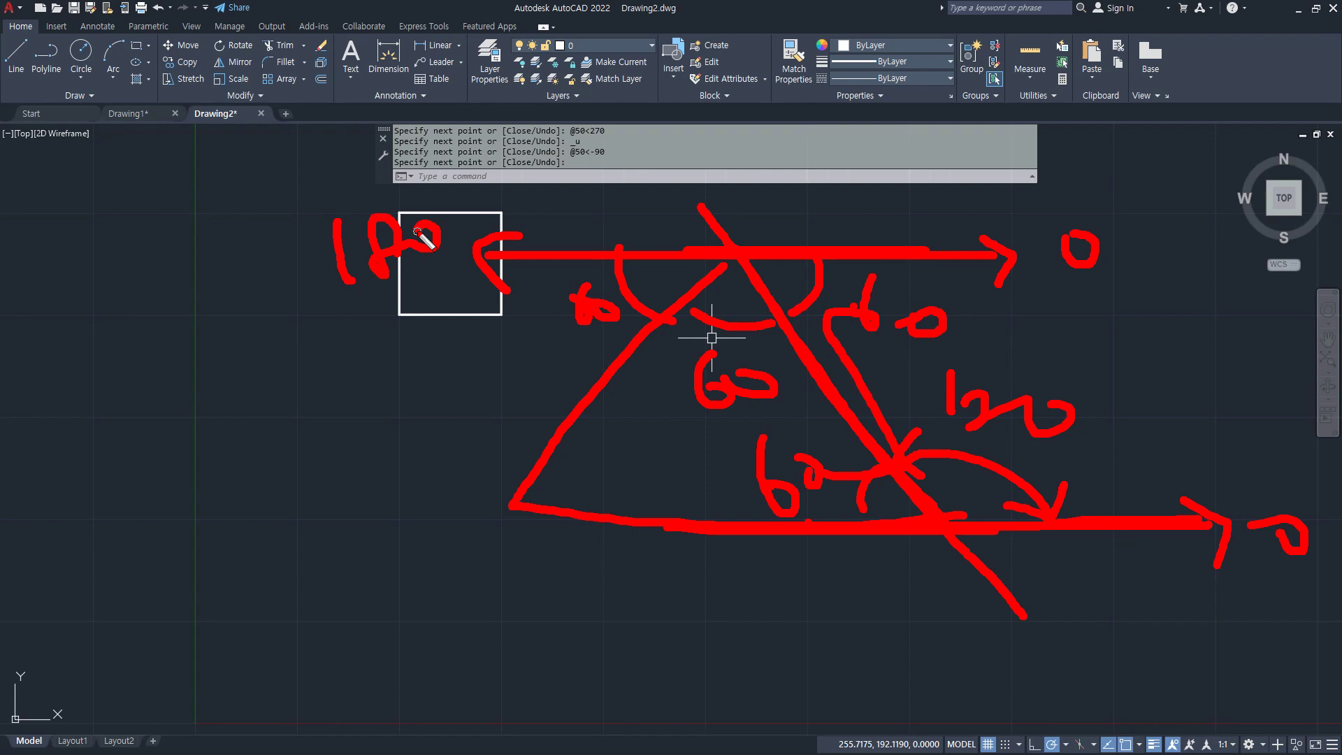
key("Escape")
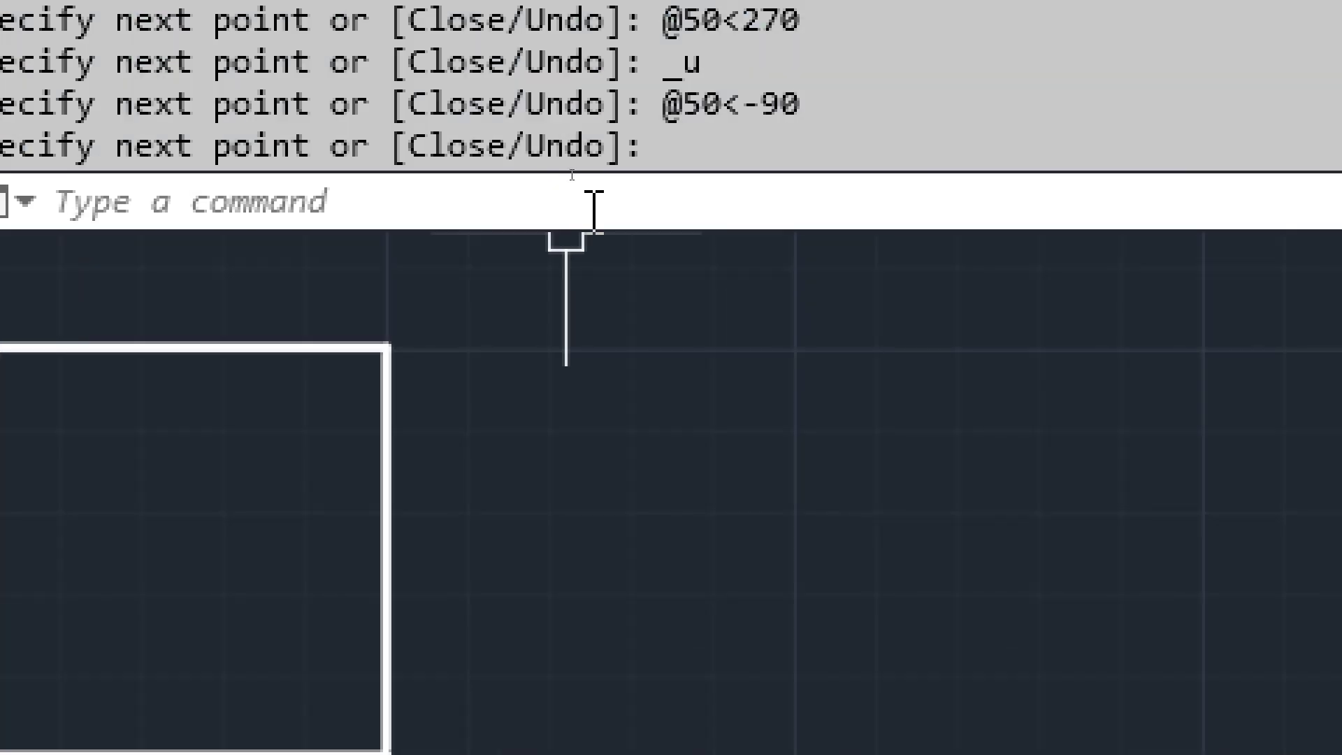
left_click(572, 175)
type("l")
key("Return")
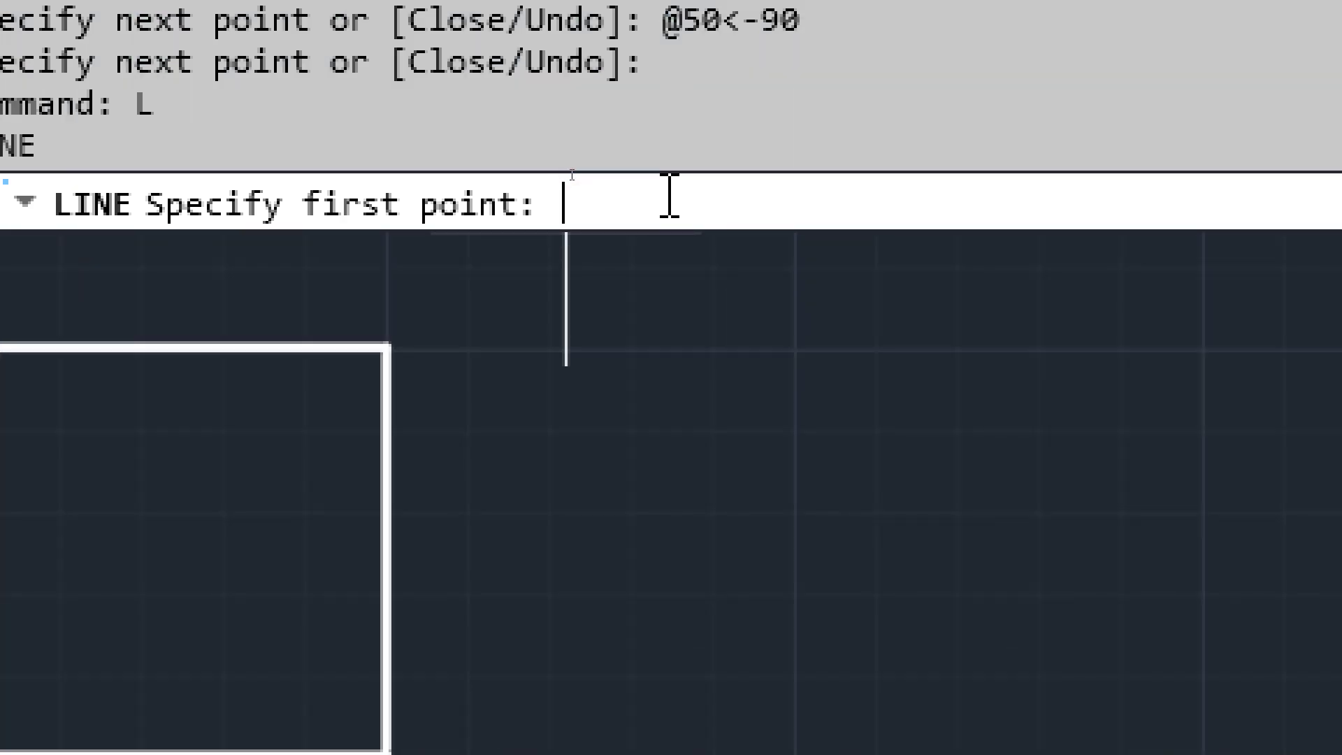
middle_click_drag(809, 666, 400, 551)
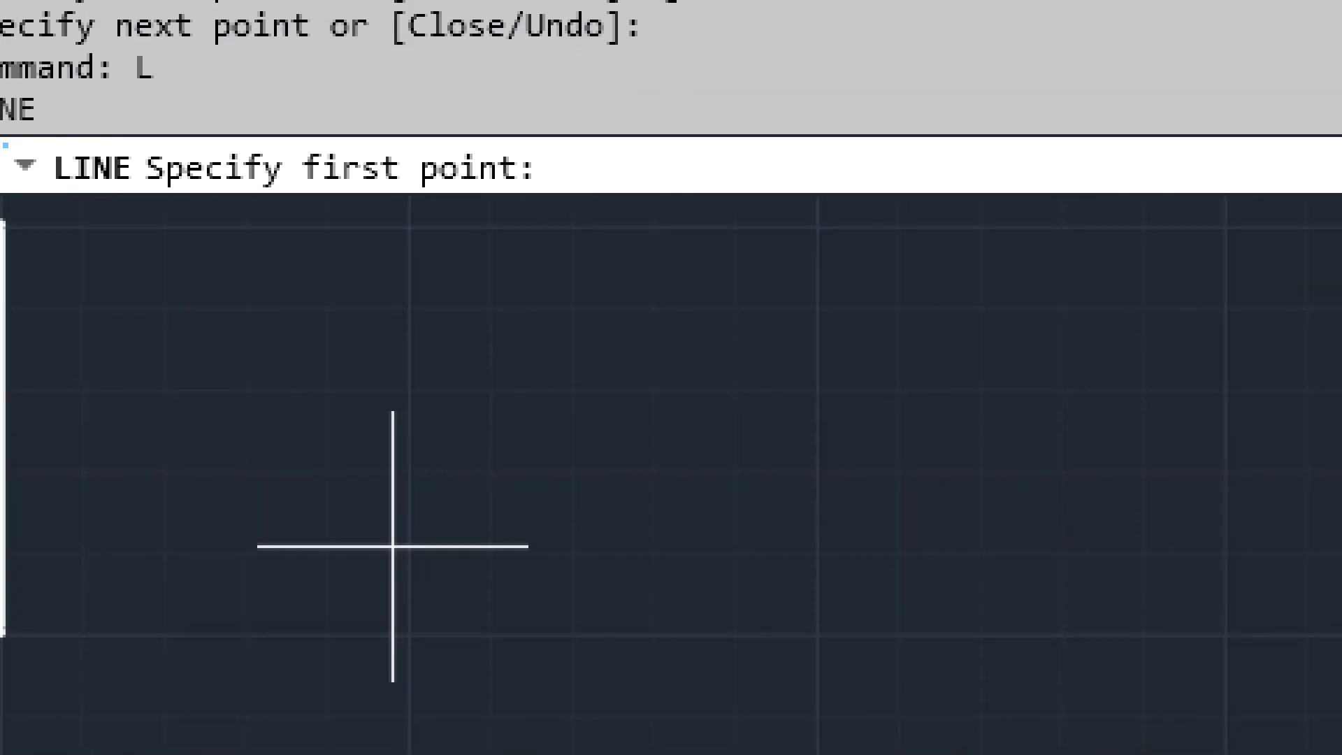
left_click(412, 626)
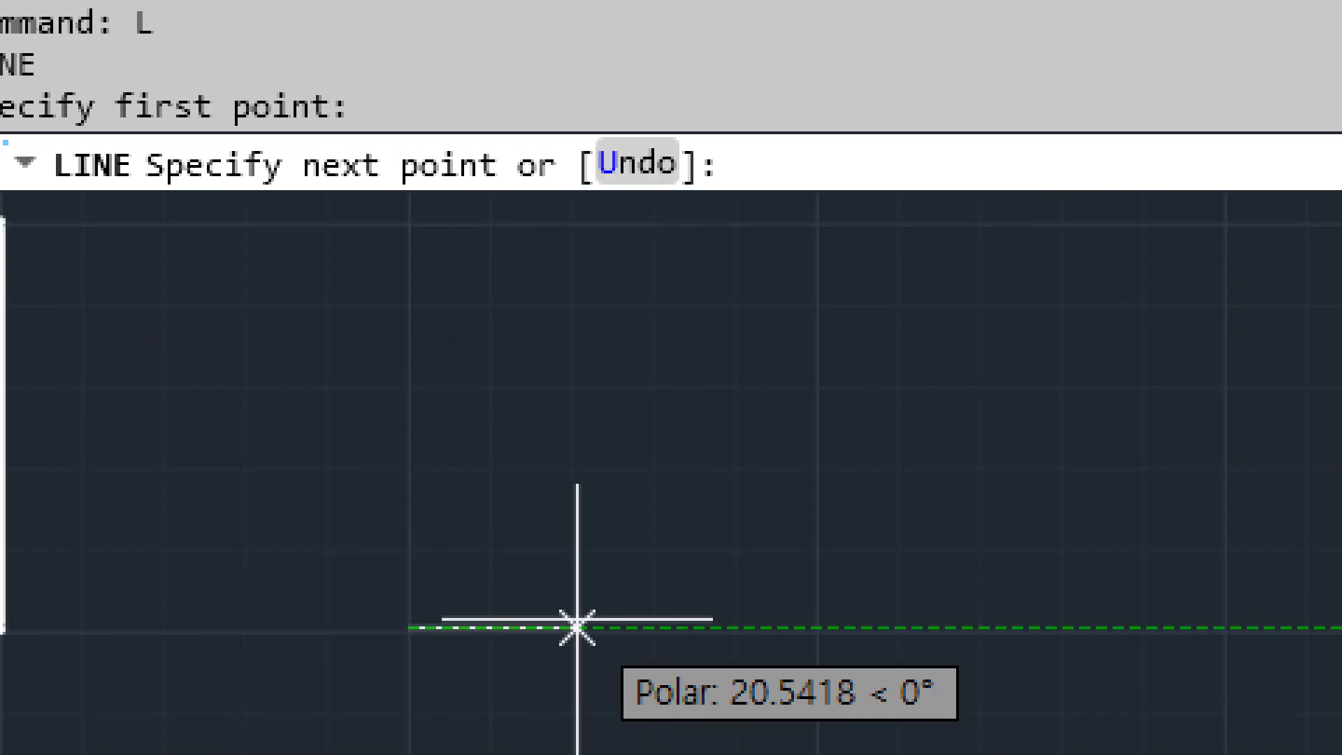
type("@50")
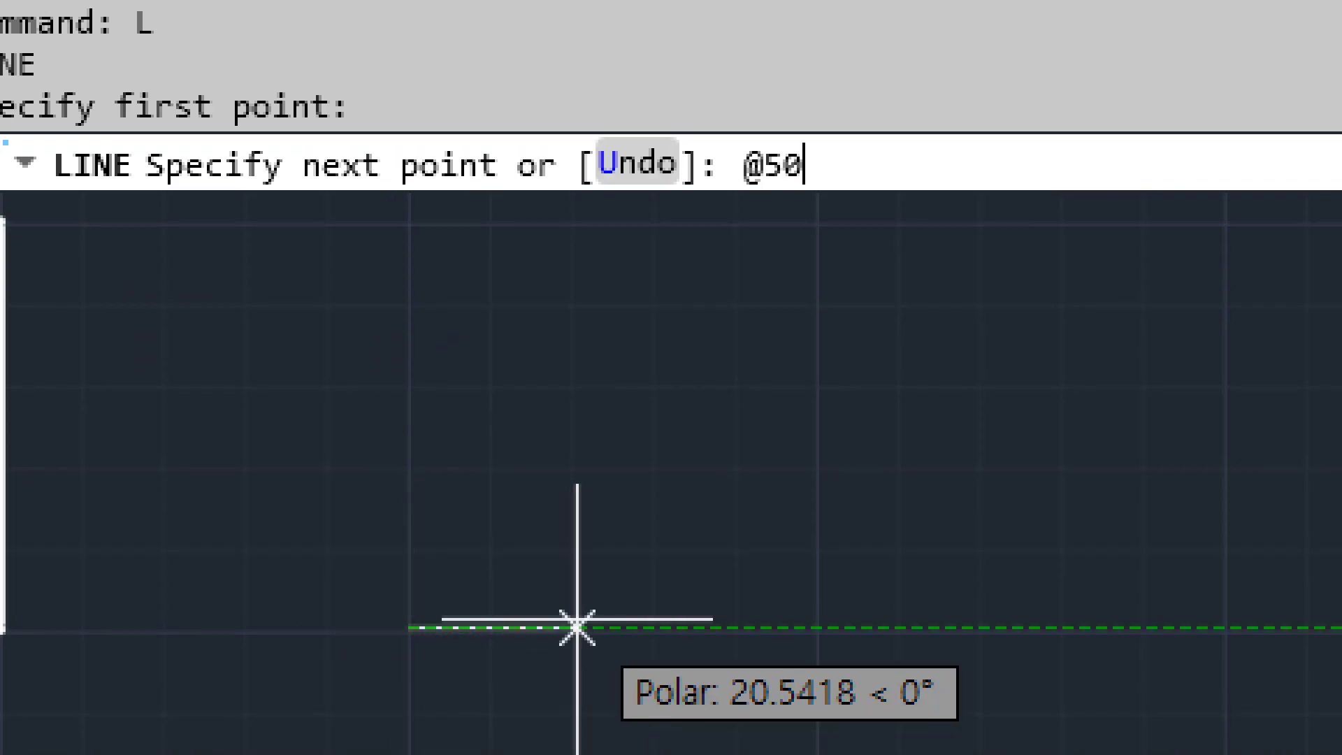
type("<0")
key("Return")
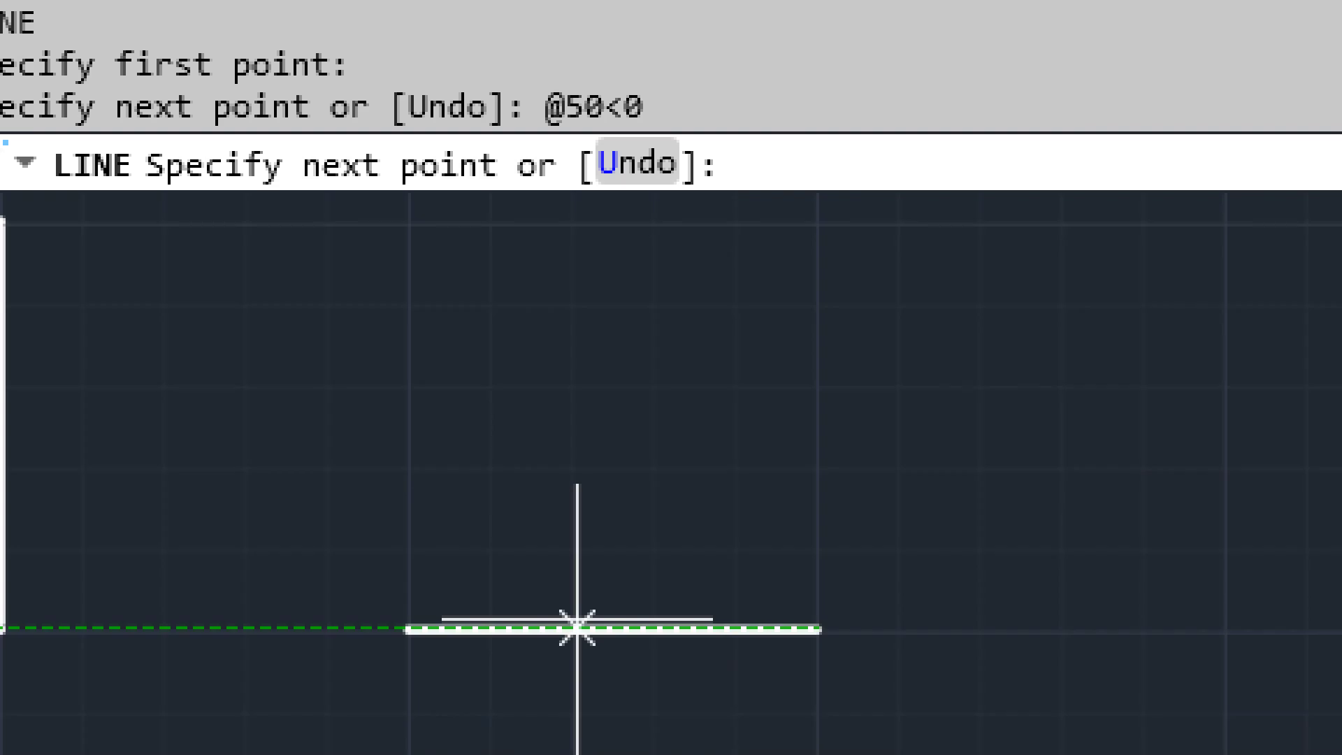
type("@50<120")
key("Return")
type("@")
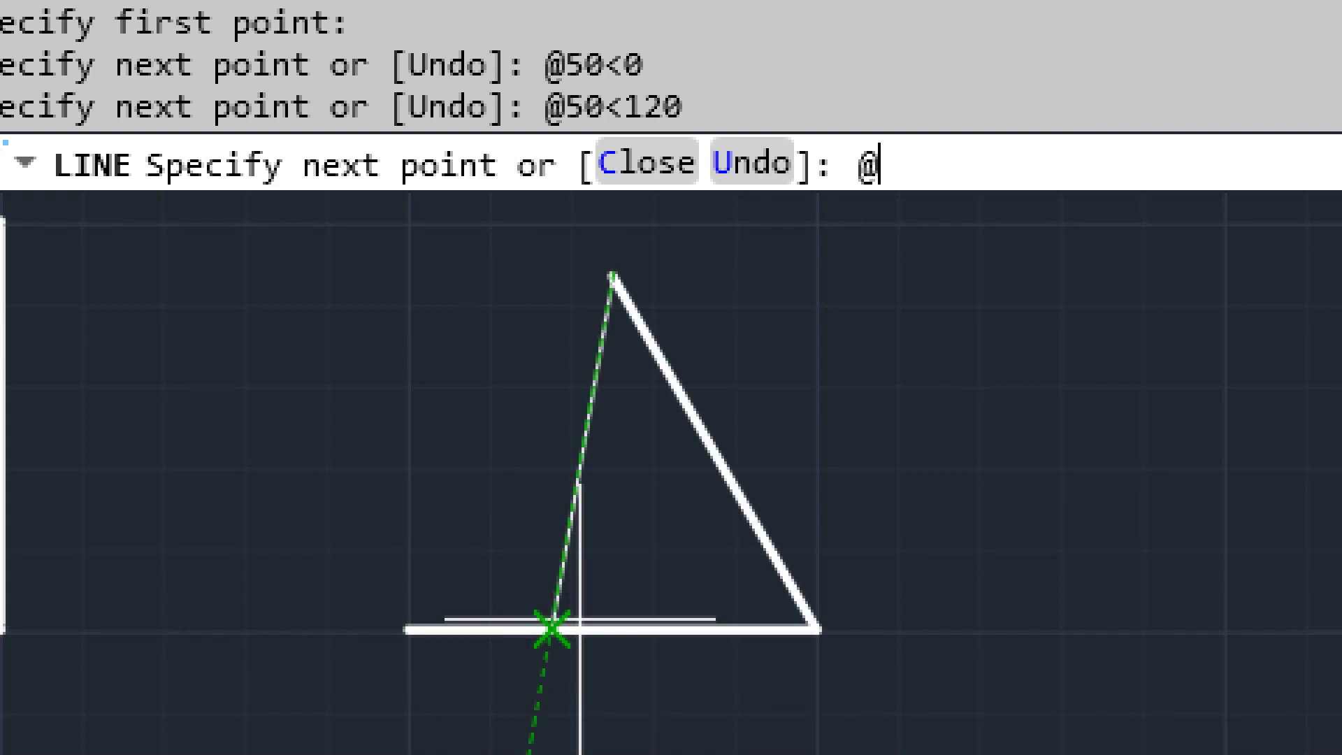
type("50<240")
key("Return")
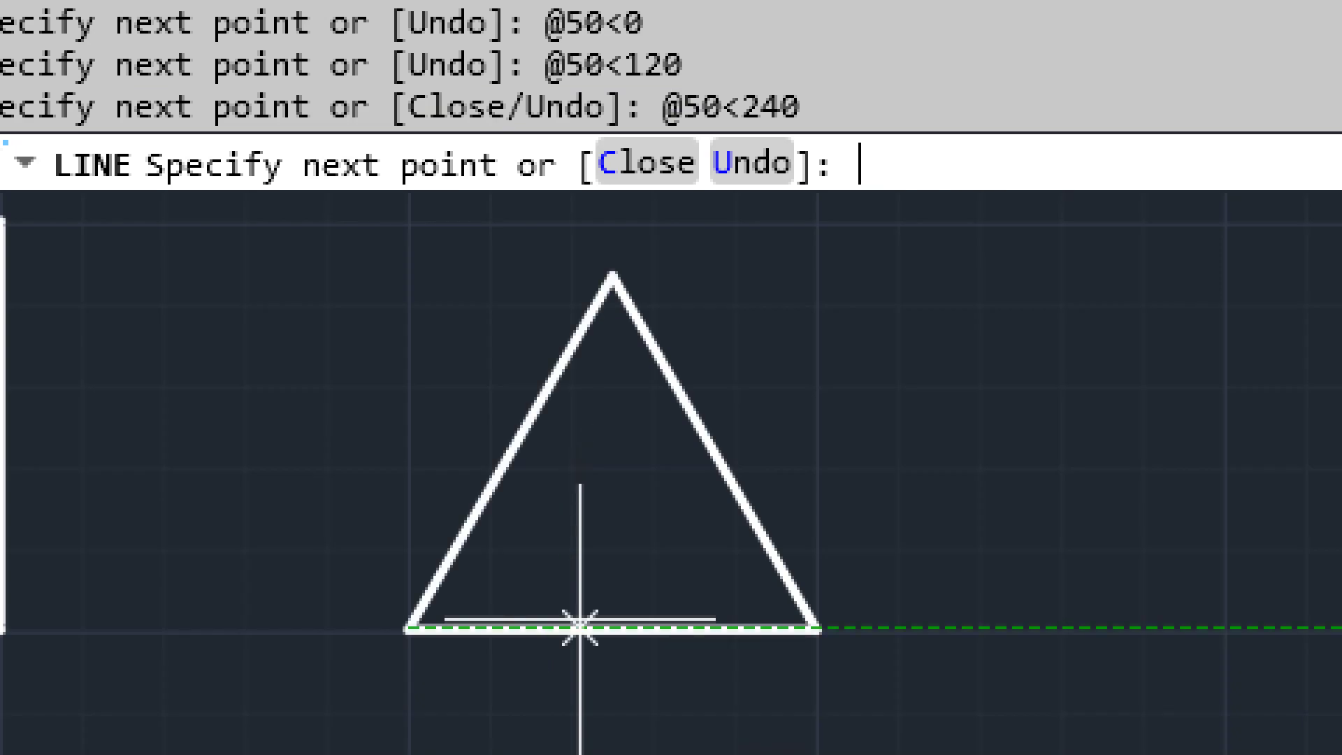
key("Return")
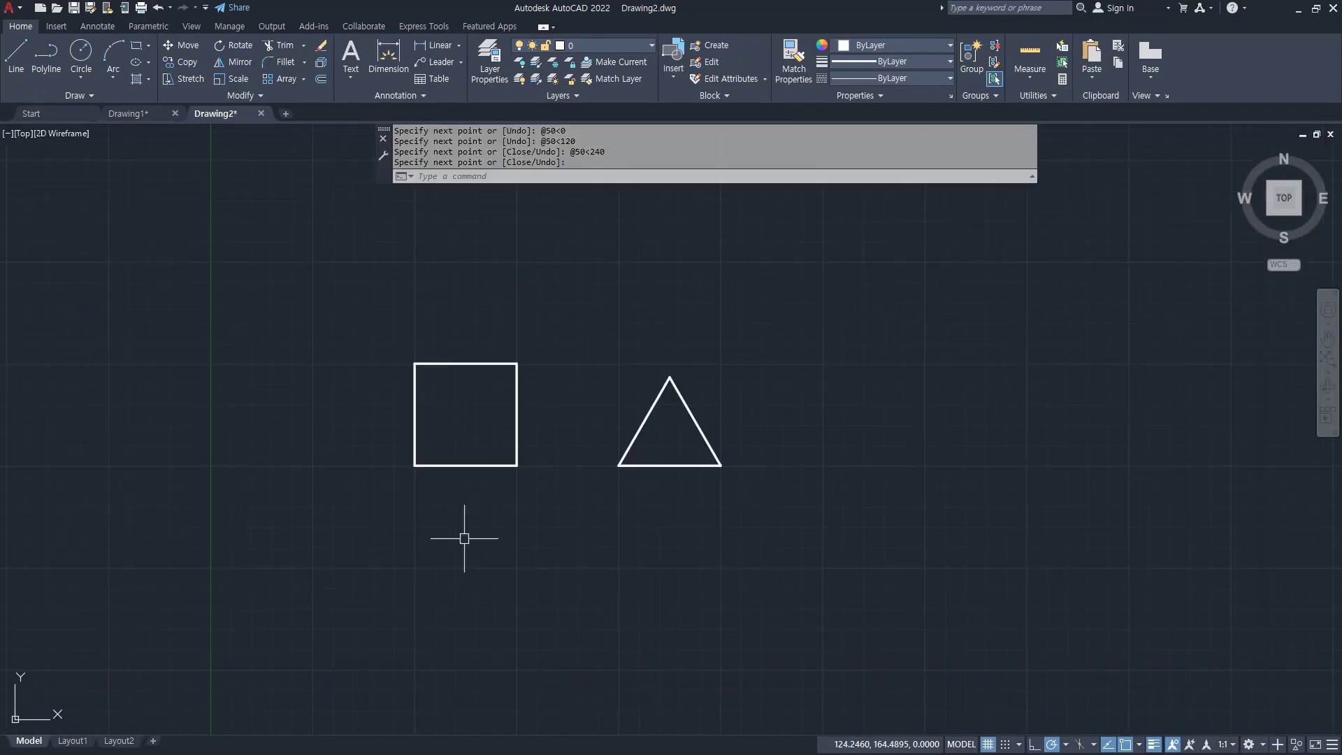
scroll(464, 364, "up", 4)
type("l")
key("Return")
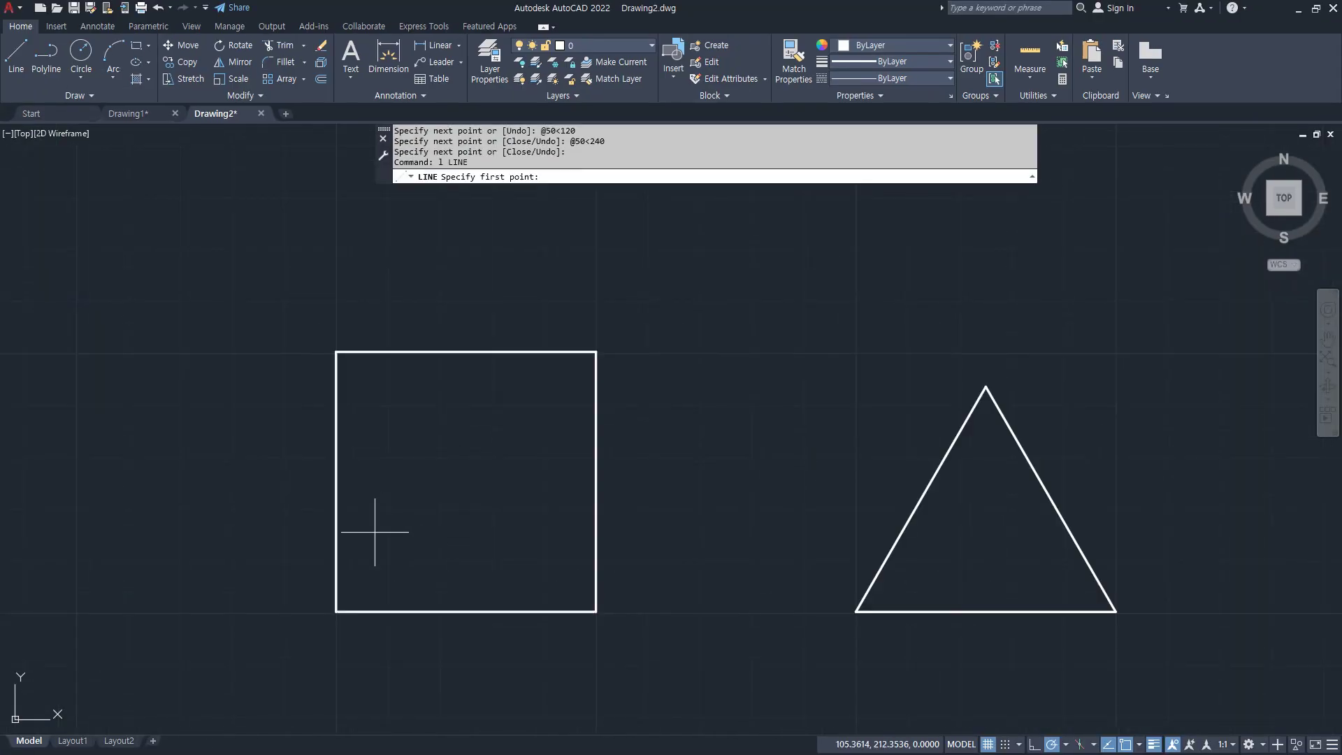
left_click(337, 611)
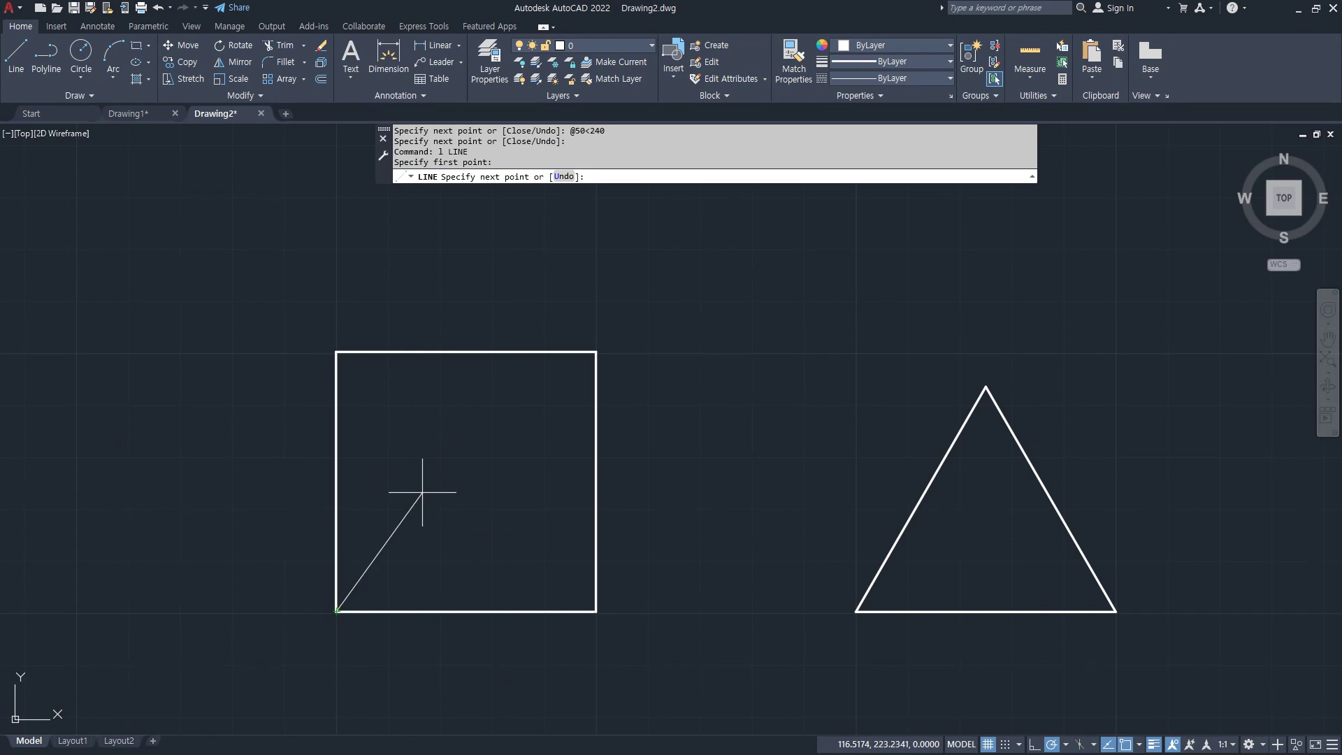
type("@50<45")
key("Return")
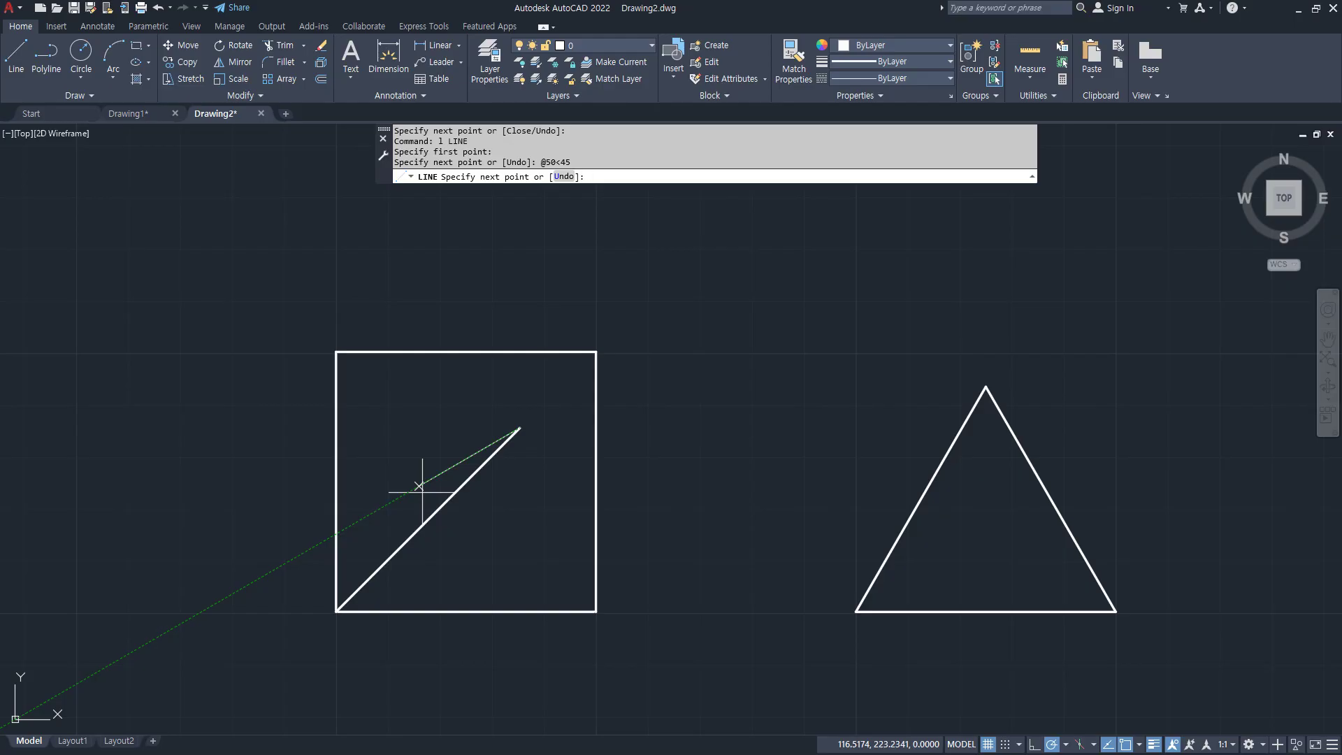
key("ctrl+z")
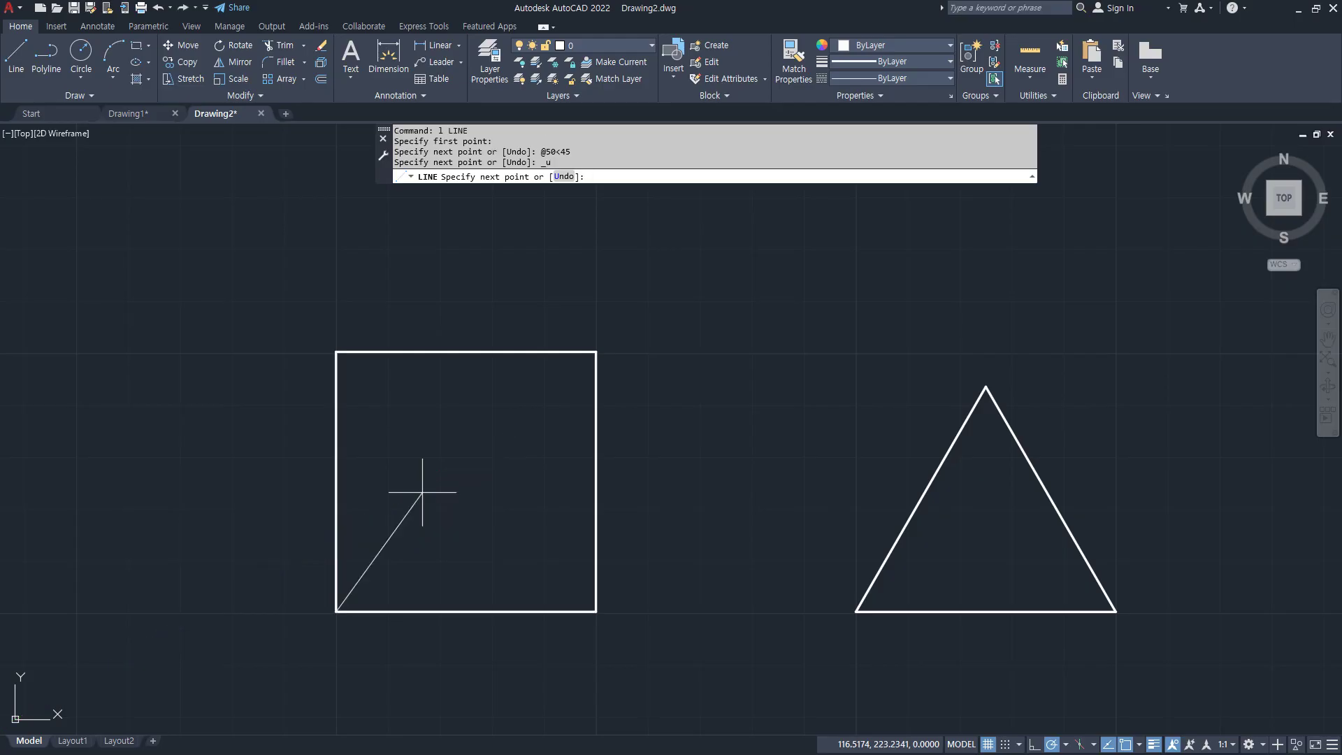
type("@50,50")
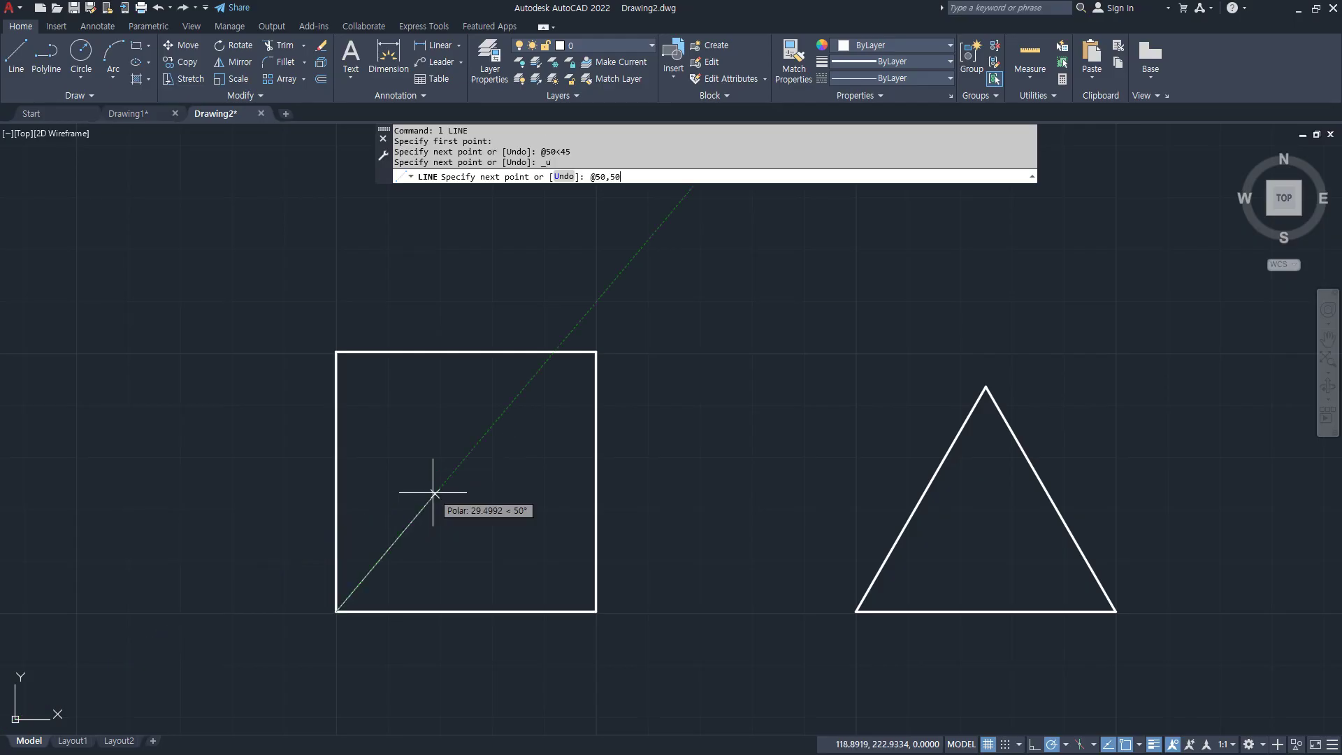
key("Return")
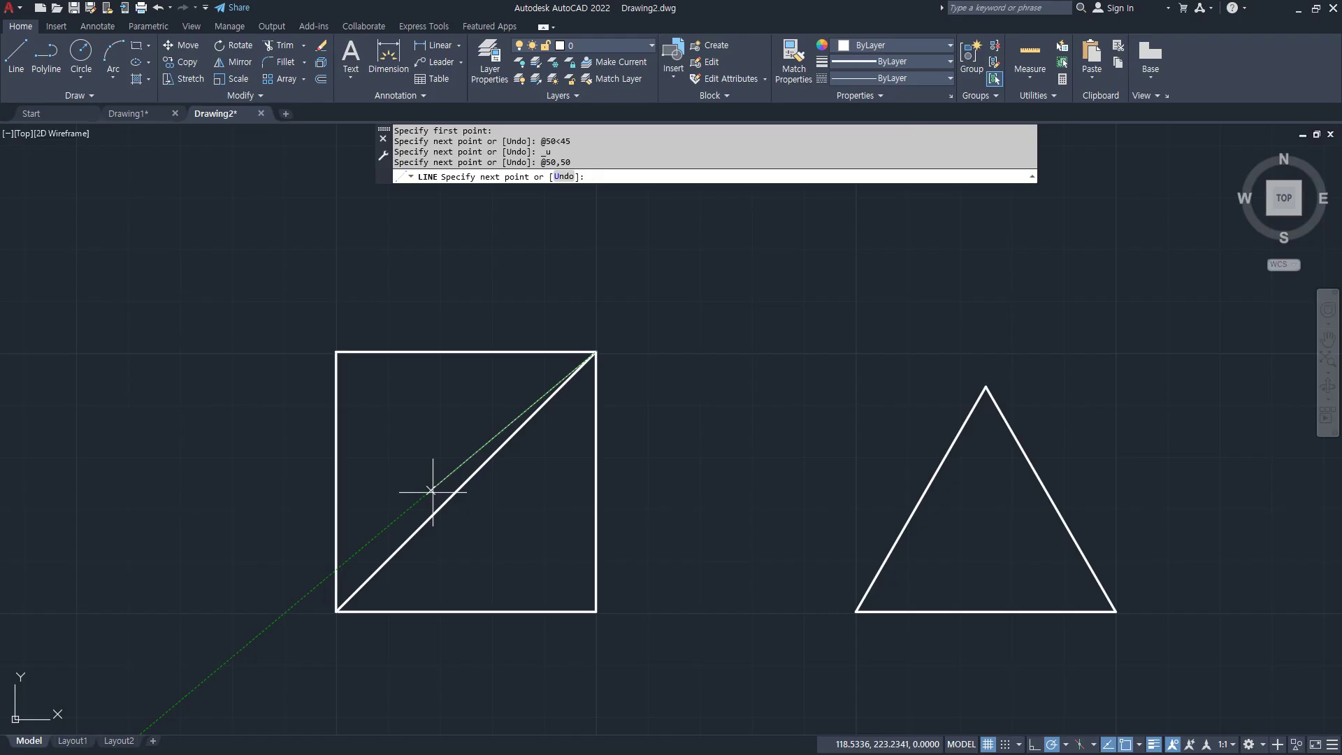
key("Escape")
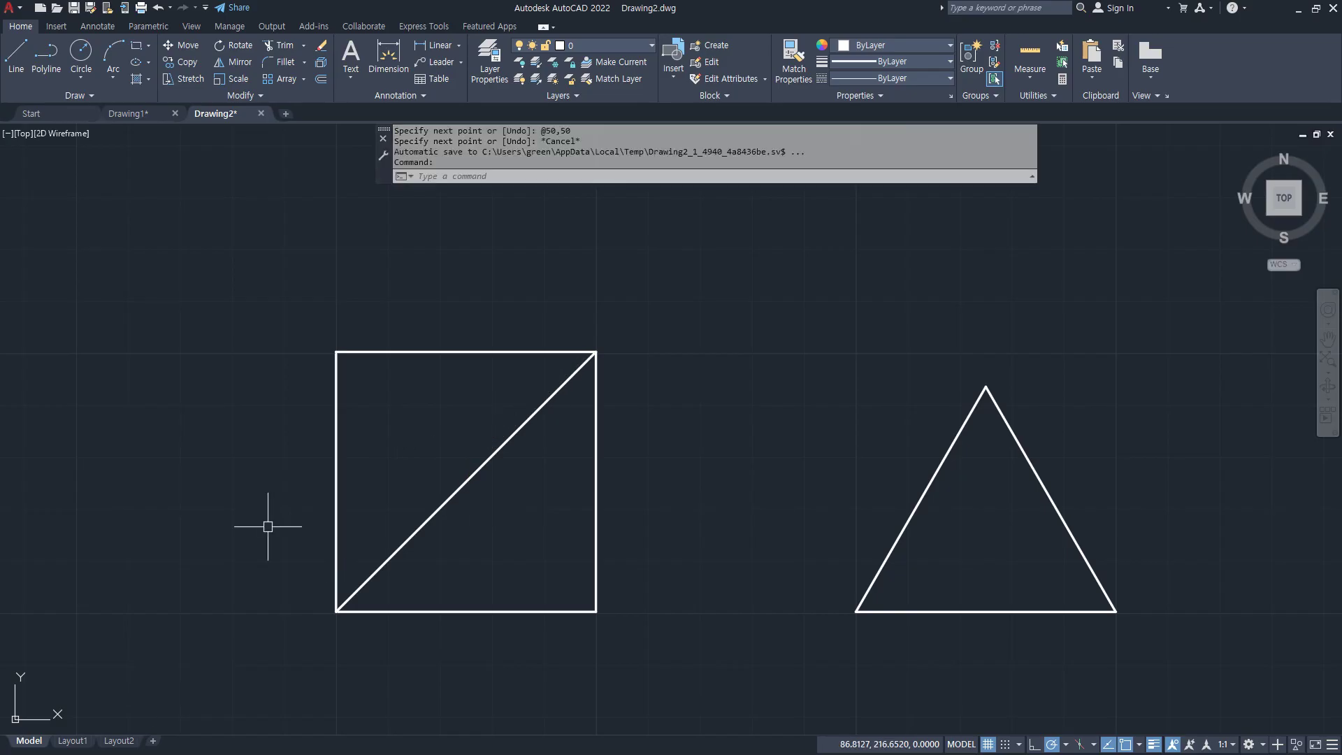
Switch to the browser and examine the enlarged handwritten angle-relations image and the pentagon angle diagram on the relative polar coordinate page.
left_click_drag(0, 94, 883, 64)
left_click(478, 69)
scroll(807, 369, "down", 5)
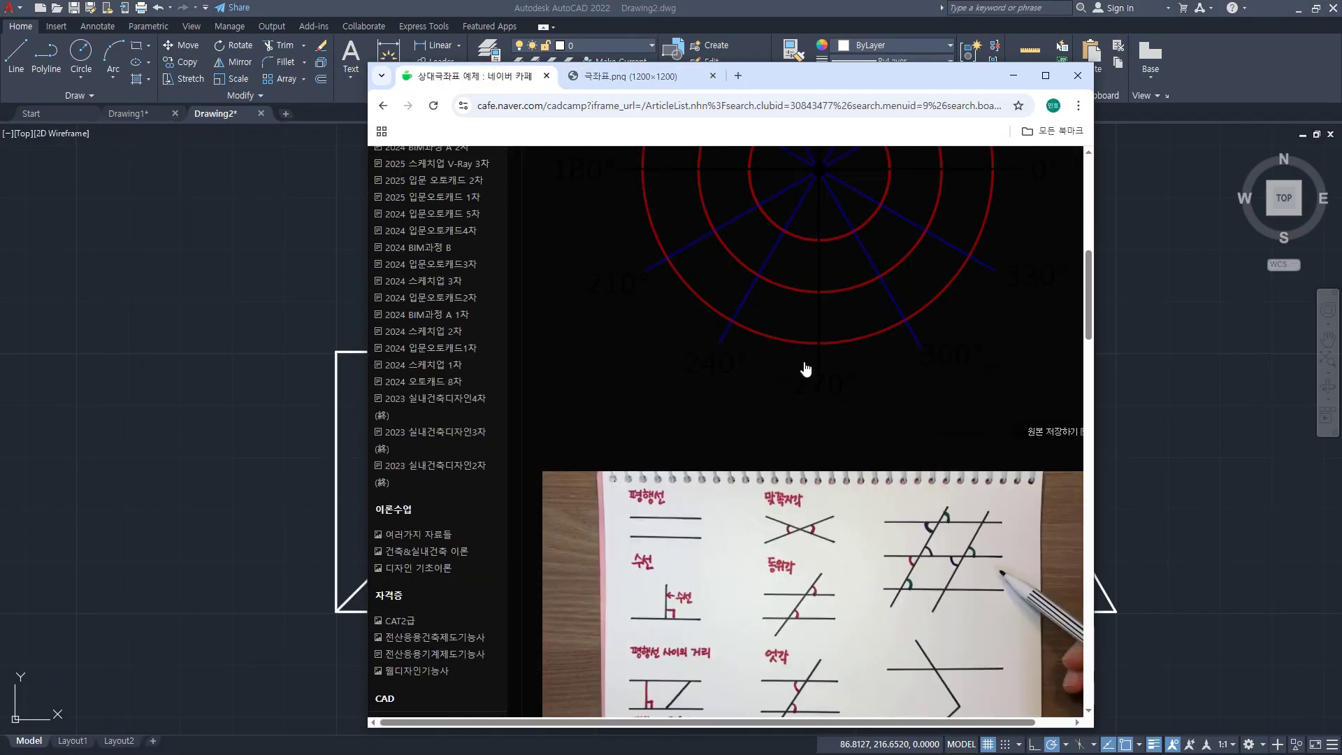
scroll(806, 369, "down", 4)
left_click(806, 369)
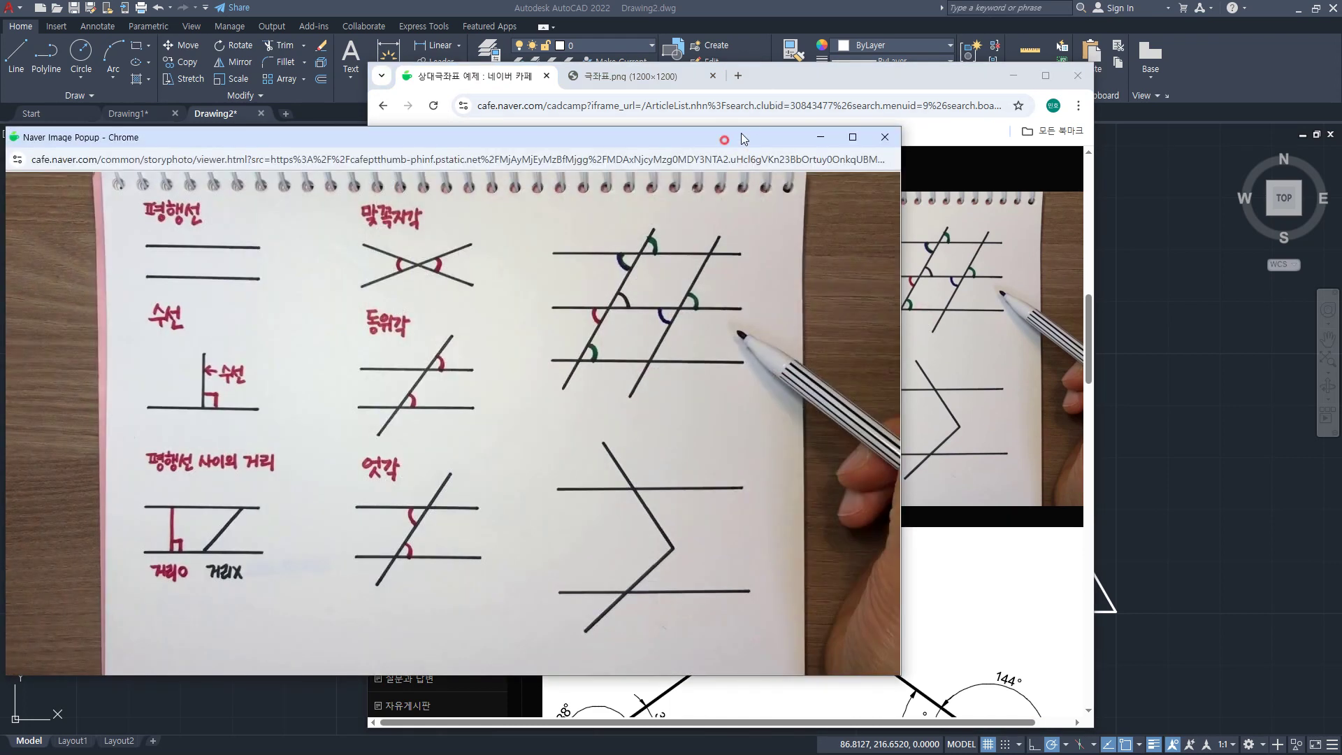
left_click_drag(725, 145, 905, 131)
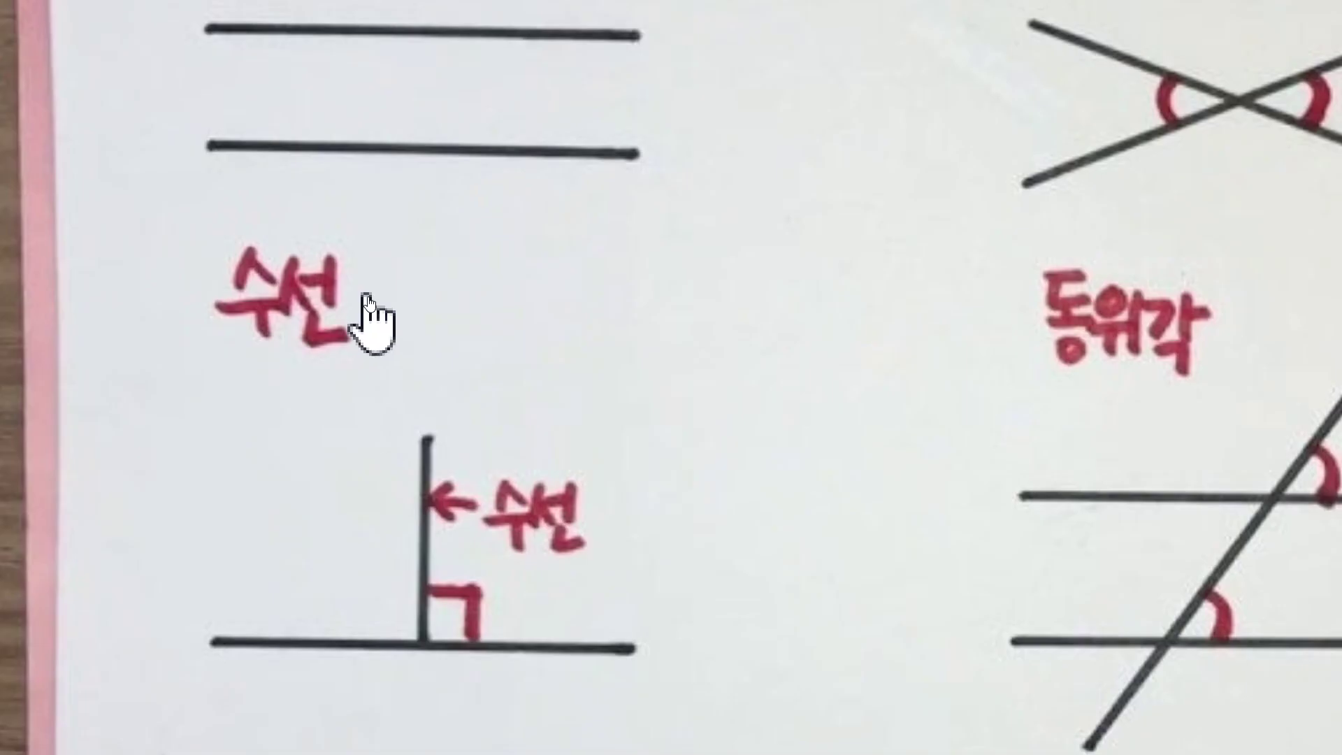
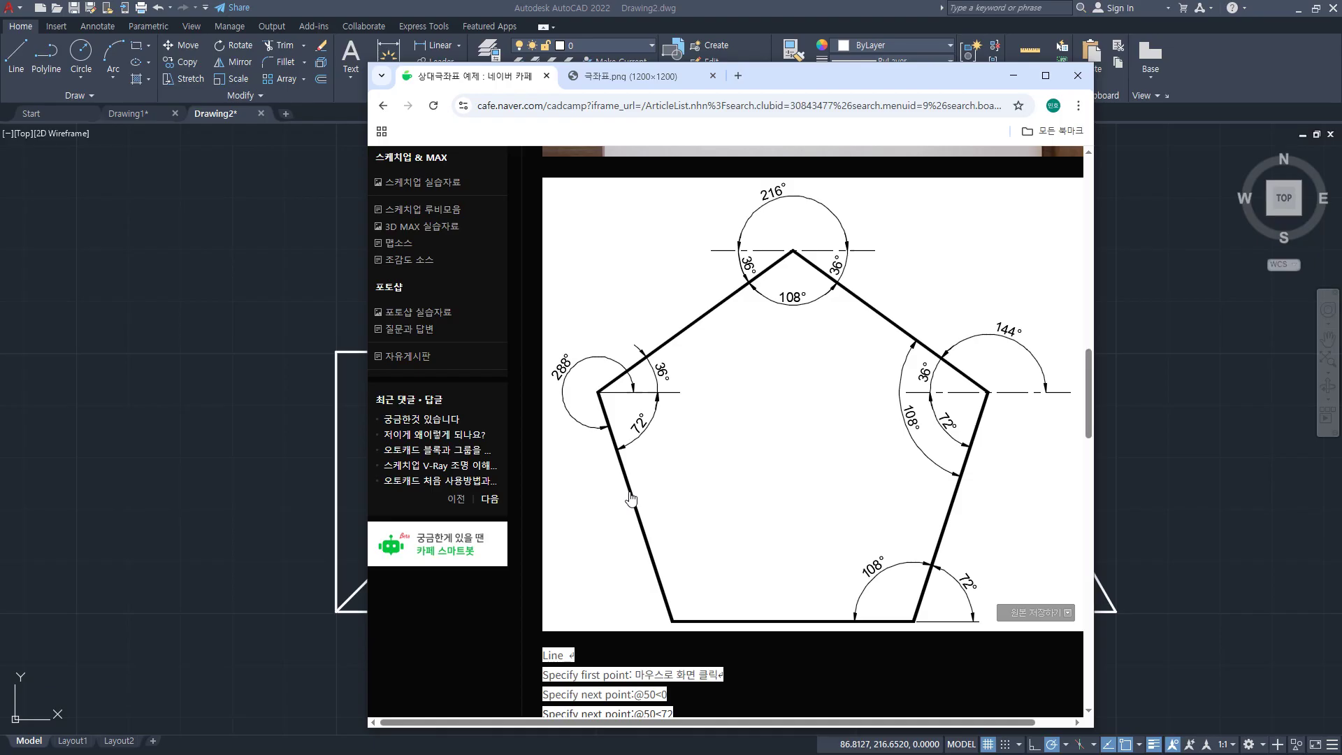
left_click_drag(800, 75, 104, 202)
left_click(318, 198)
middle_click_drag(793, 443, 154, 290)
middle_click_drag(653, 291, 581, 243)
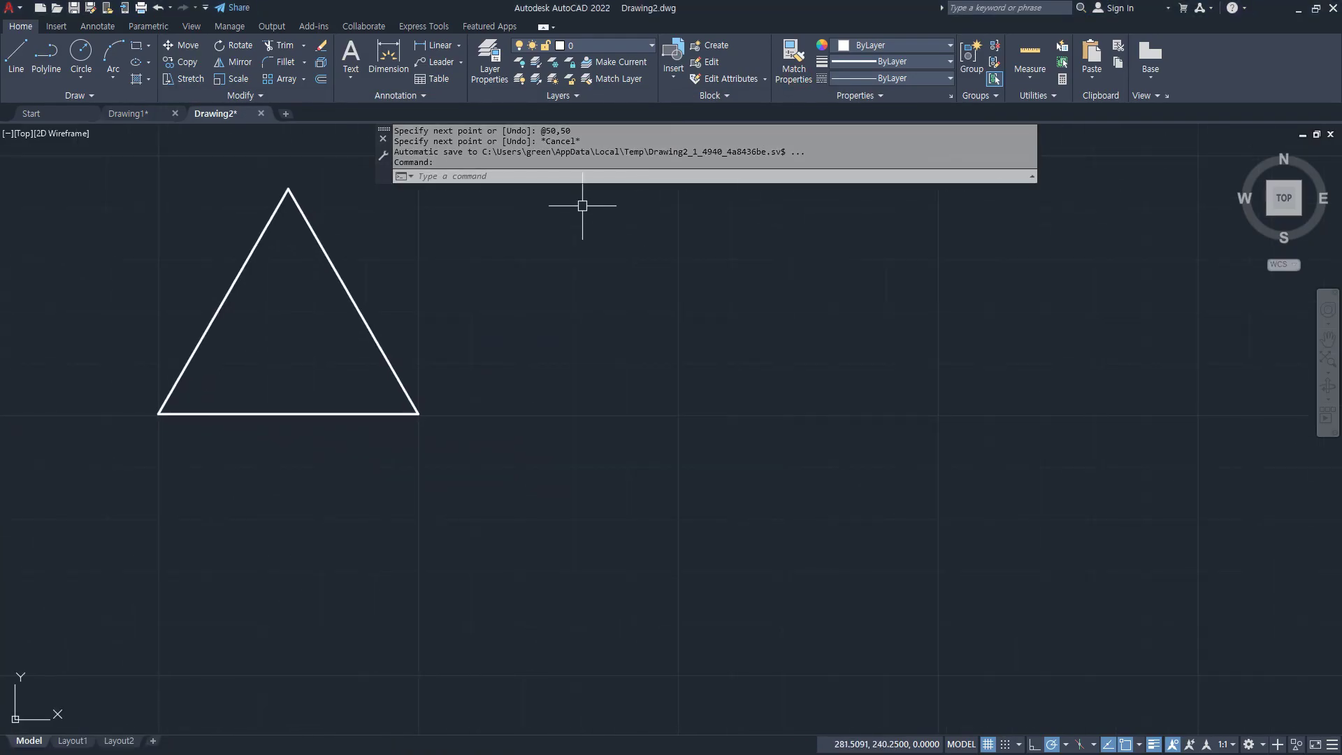
scroll(553, 210, "down", 4)
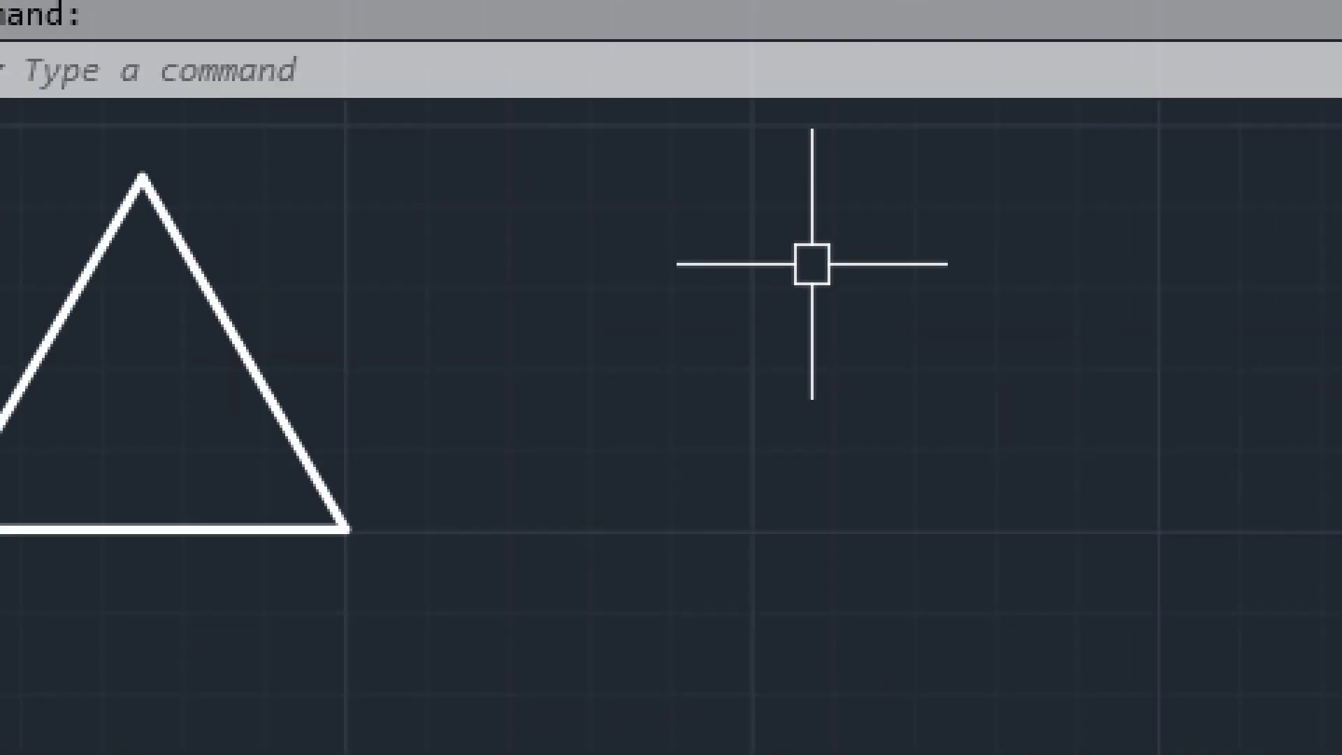
middle_click_drag(812, 264, 530, 258)
left_click(376, 167)
type("L")
key("Return")
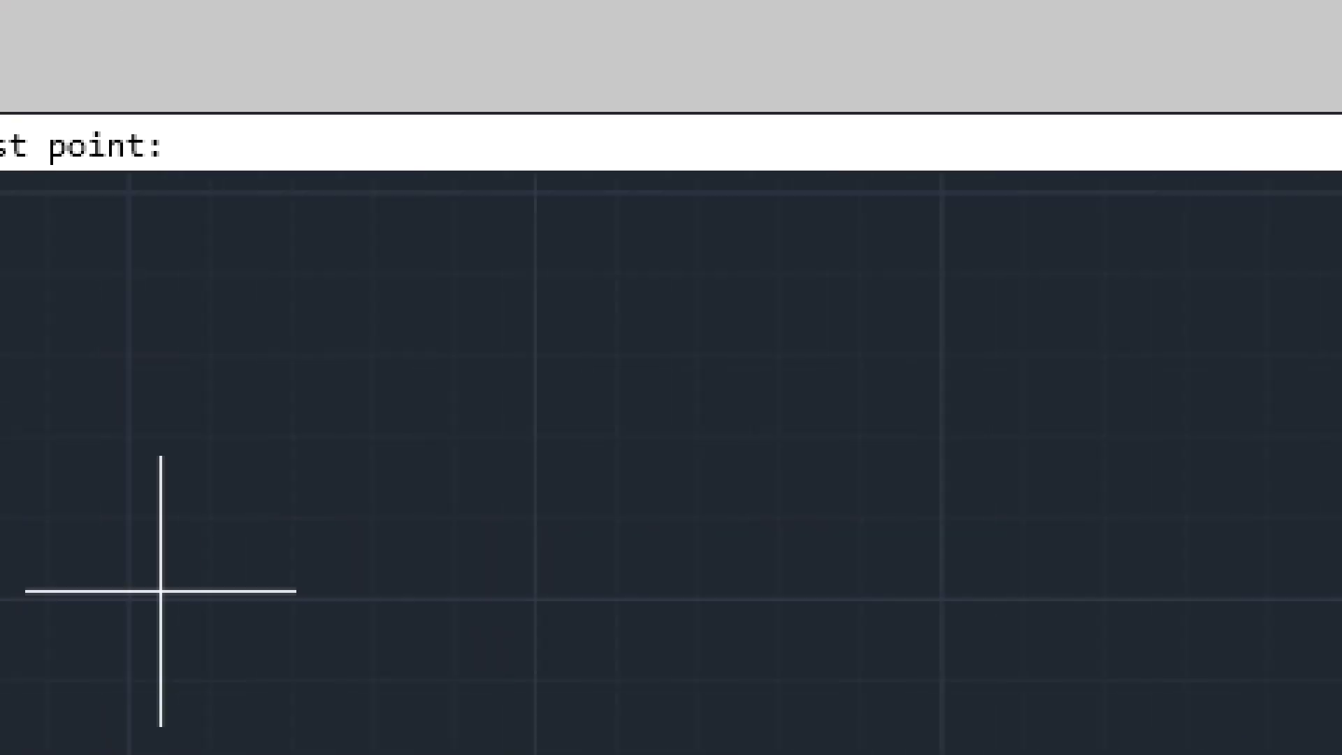
left_click(155, 599)
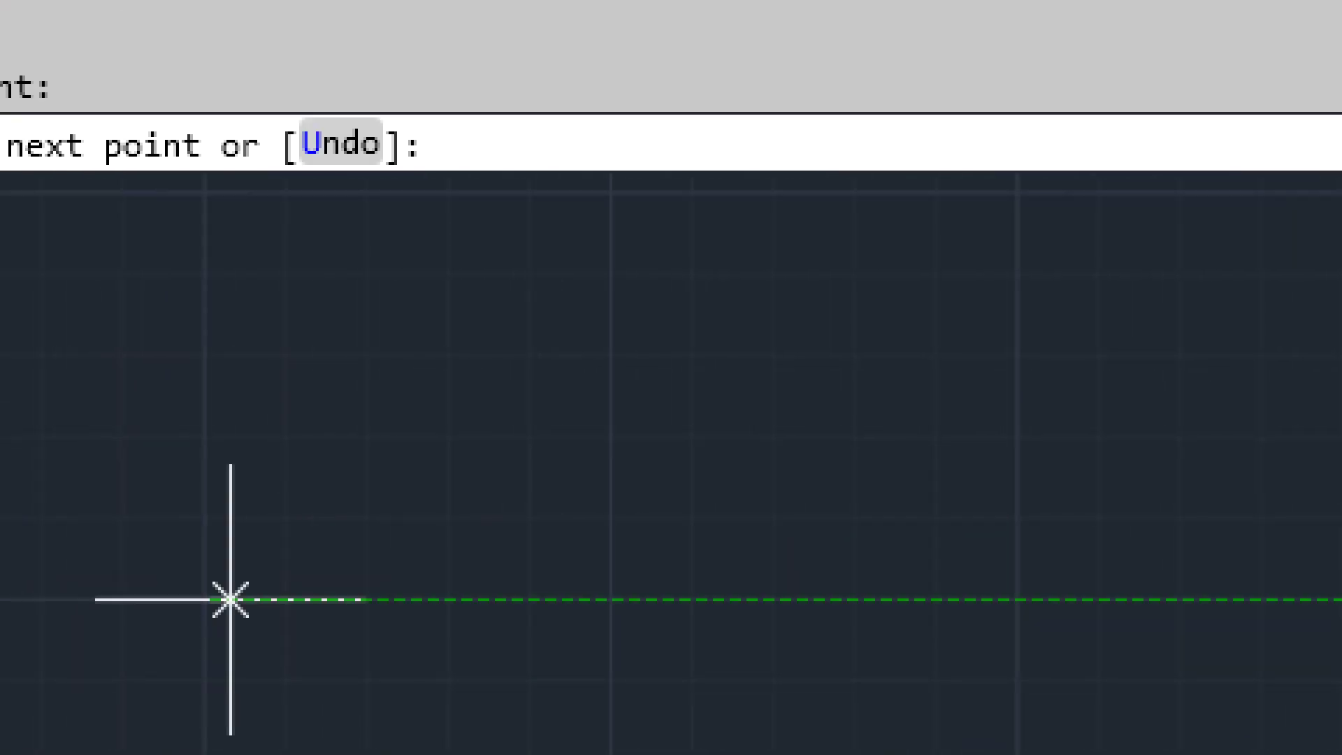
type("@")
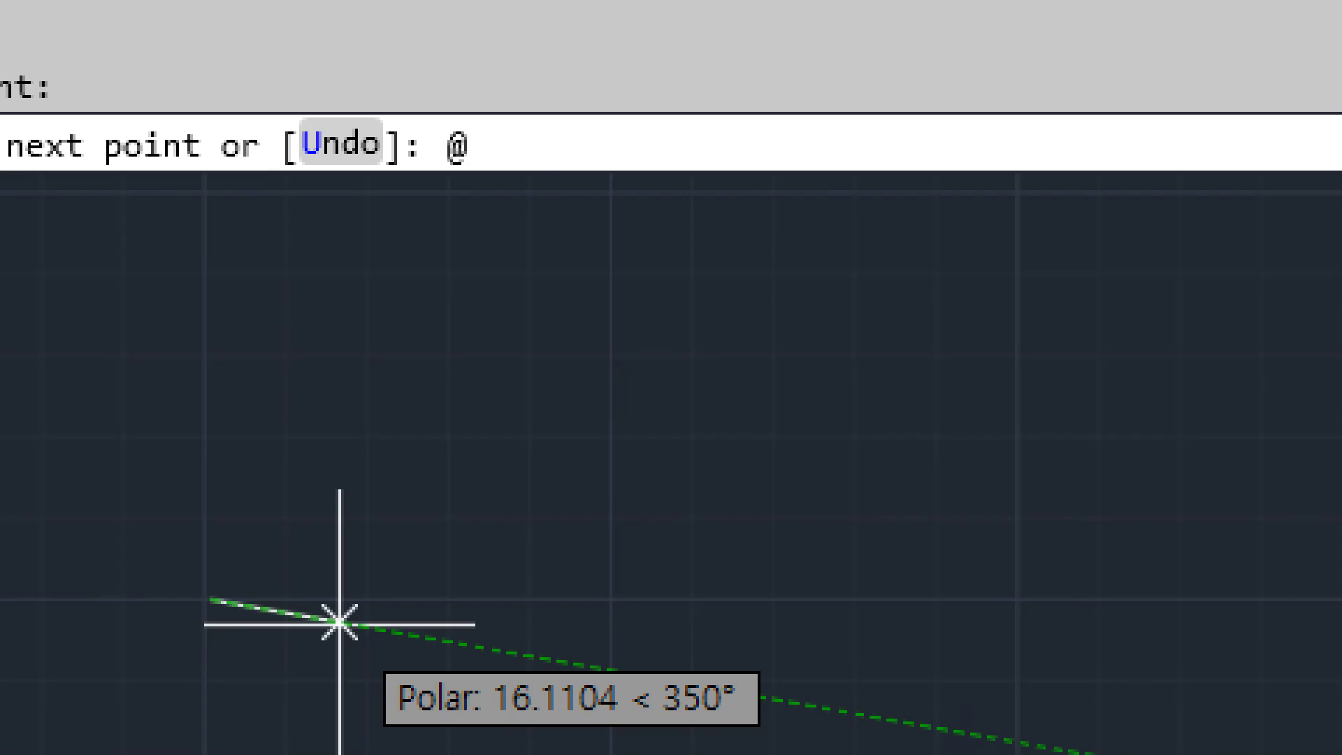
type("50<0")
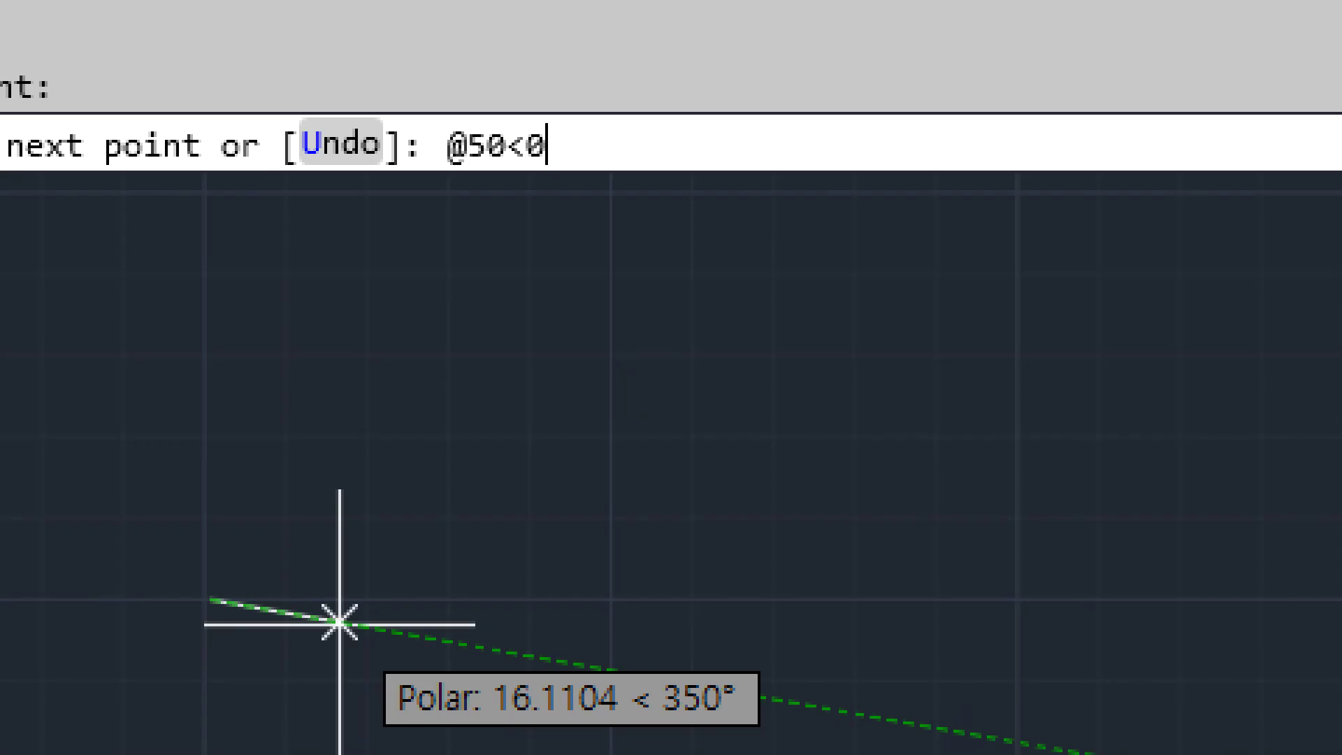
key("Return")
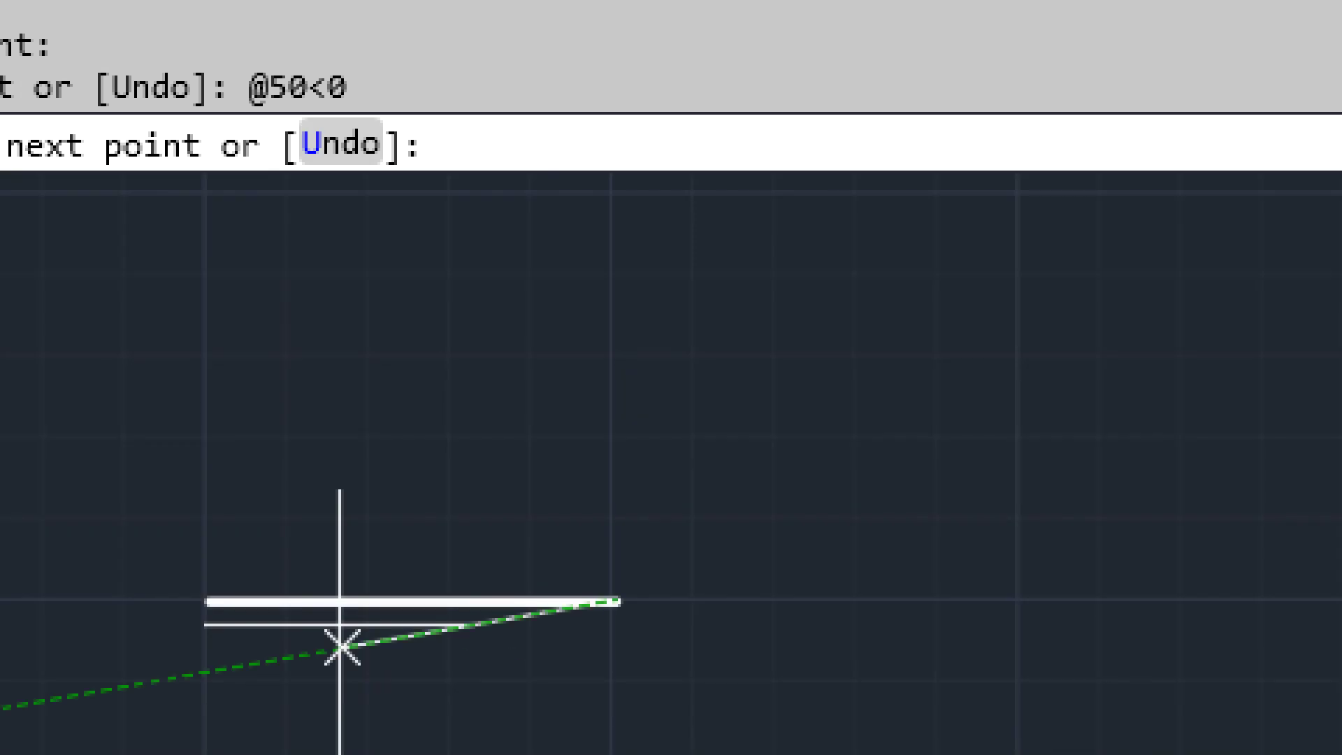
type("@")
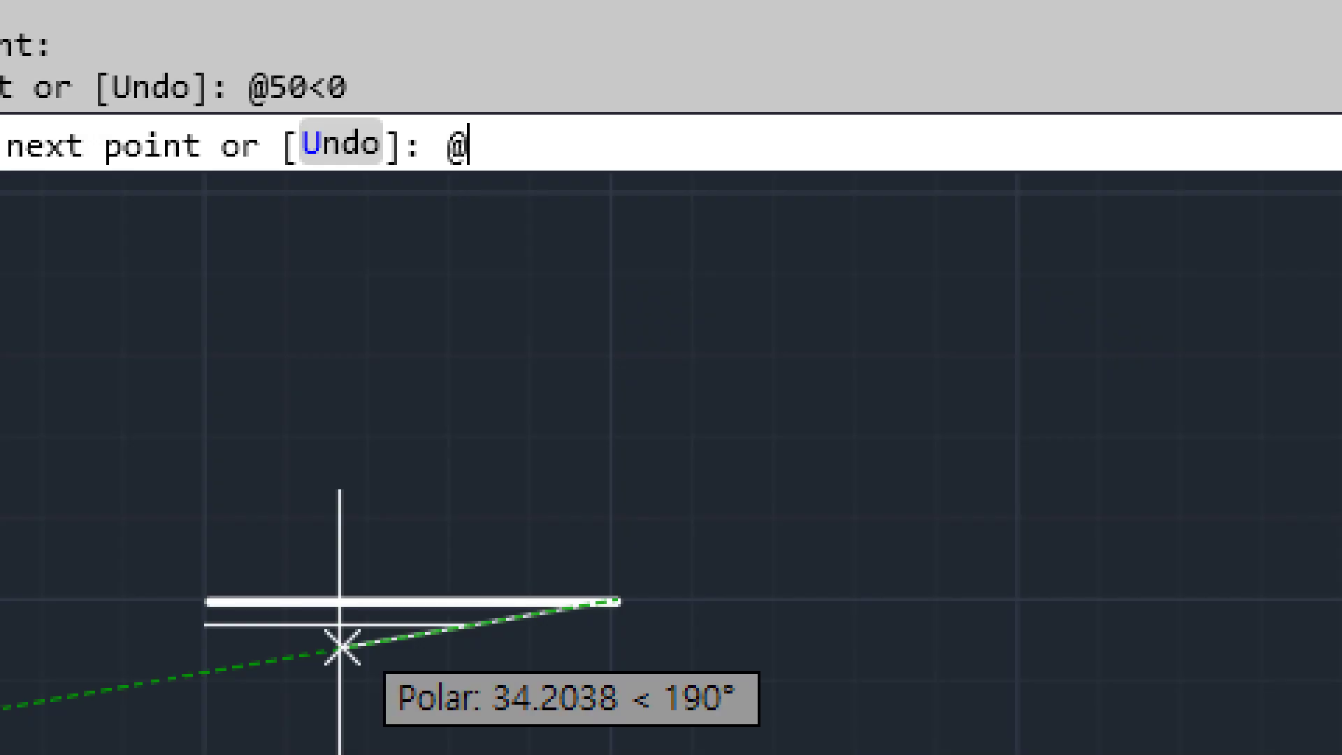
type("50<72")
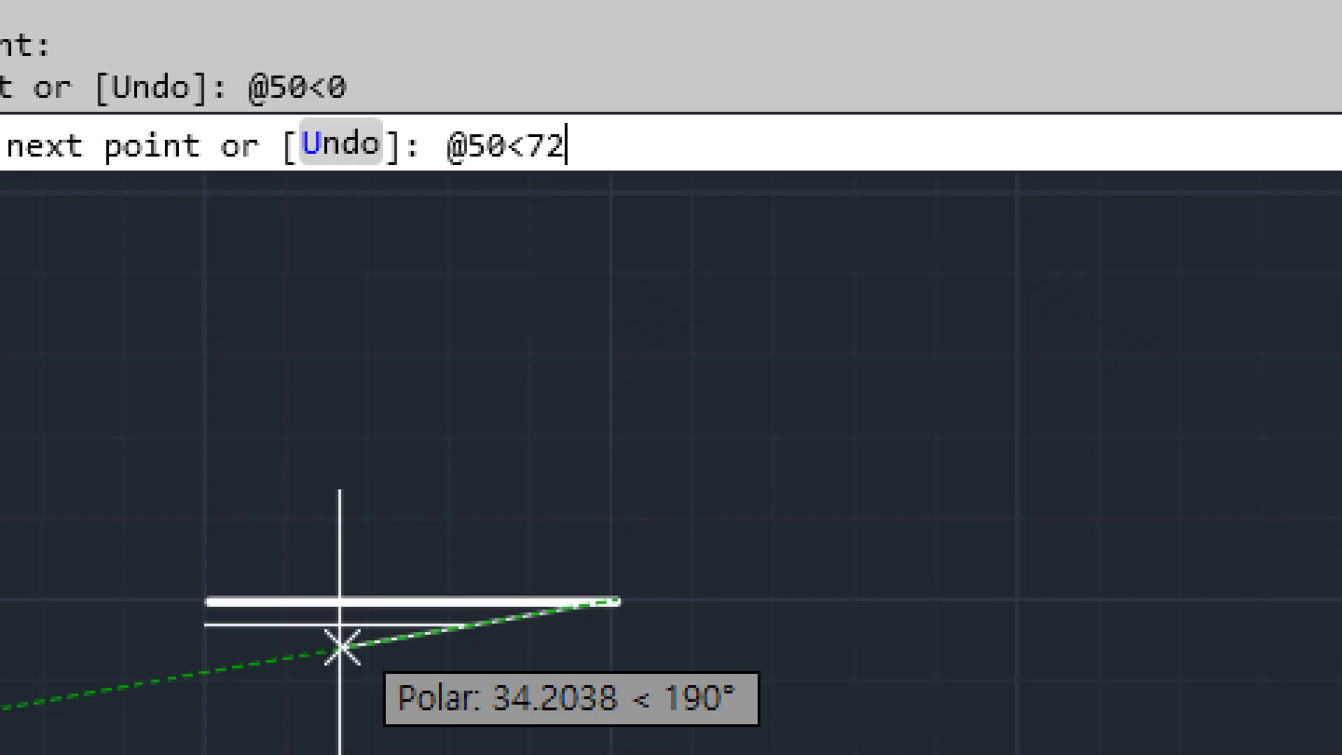
key("Return")
type("@50")
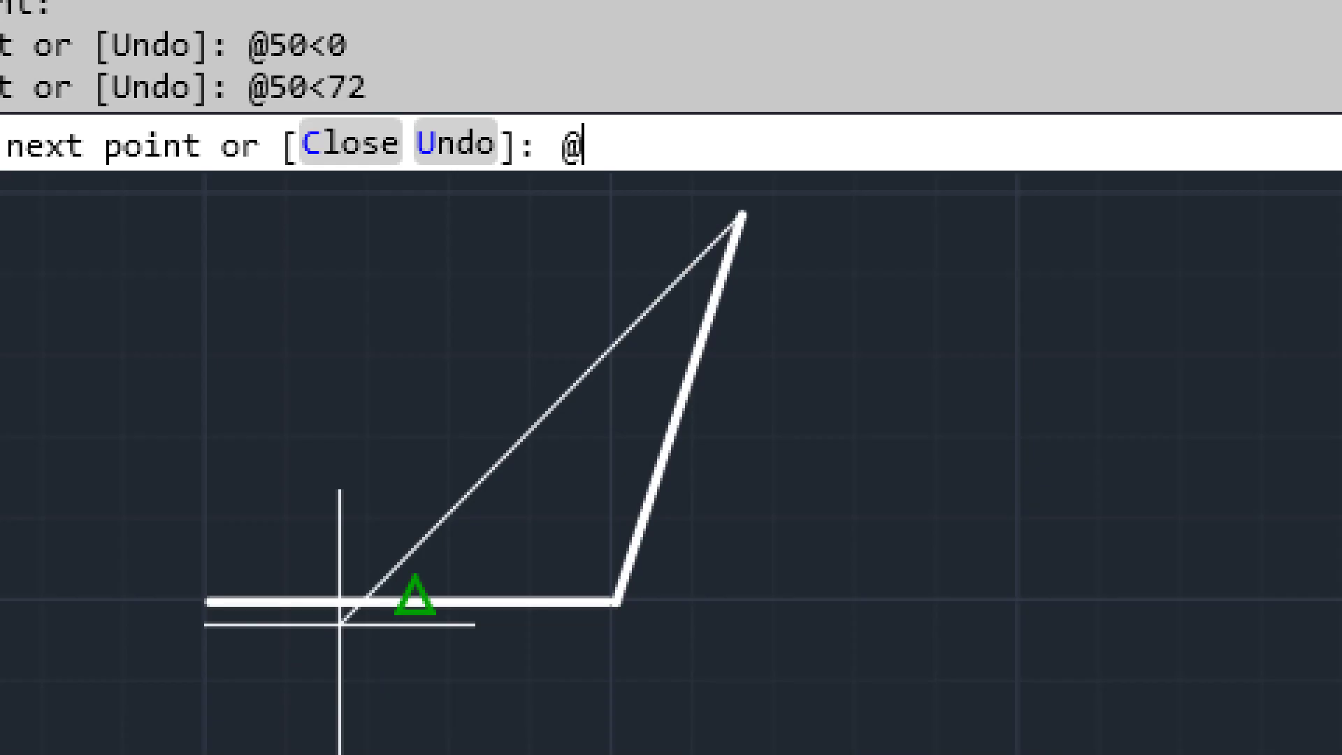
type("<144")
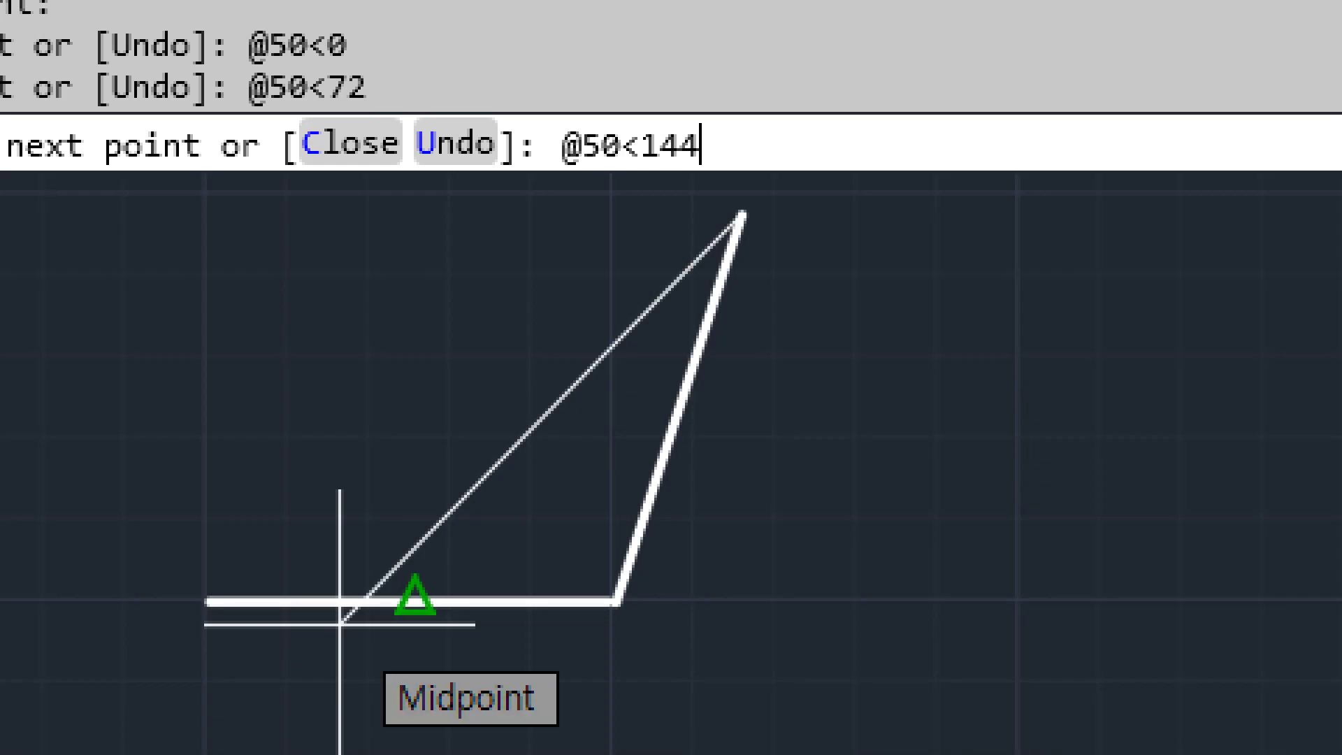
key("Return")
scroll(340, 625, "down", 2)
type("@50<216")
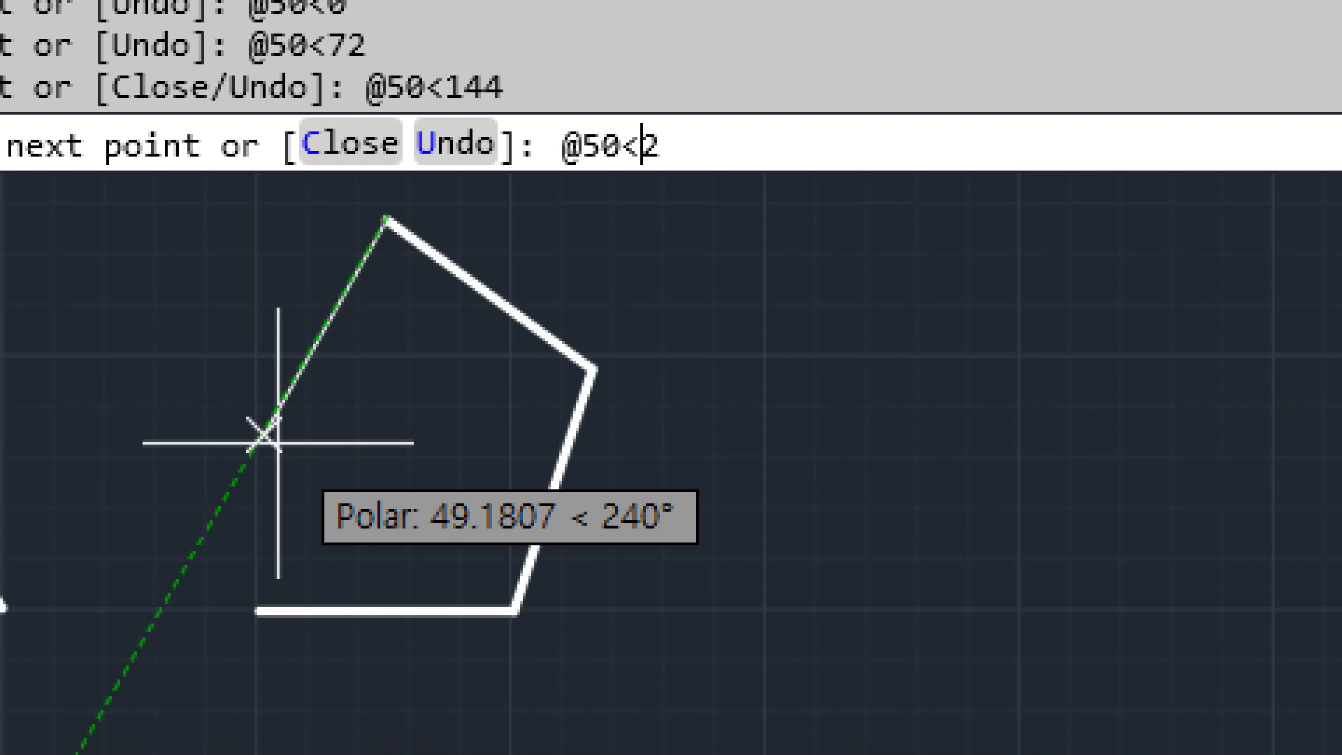
key("Return")
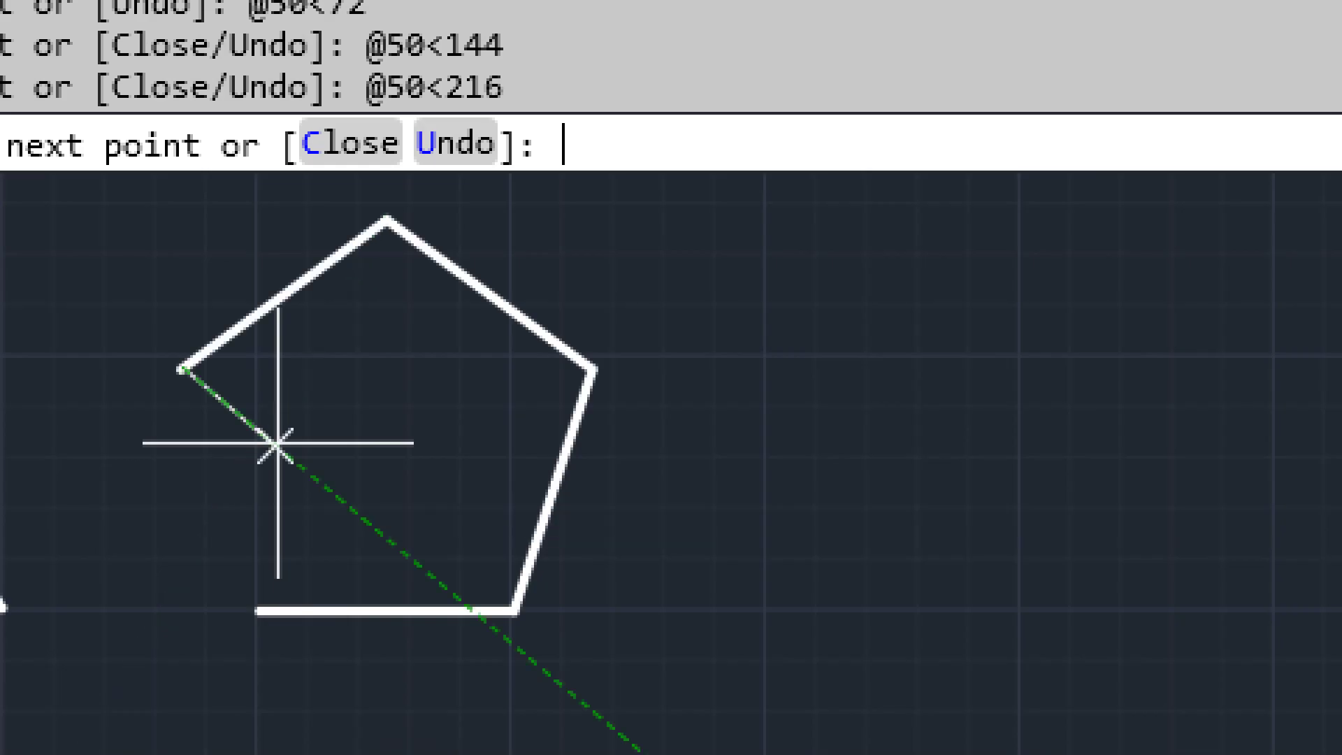
type("@50<-72")
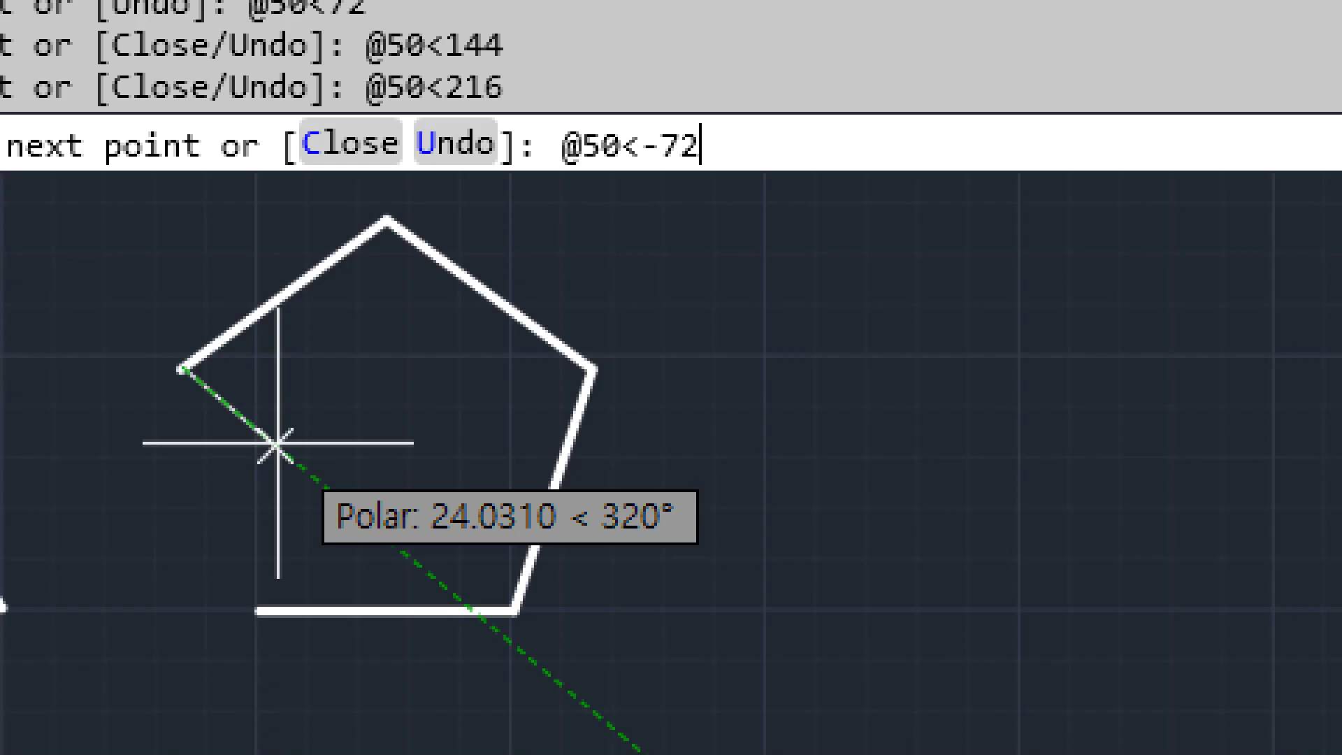
key("Return")
key("Return")
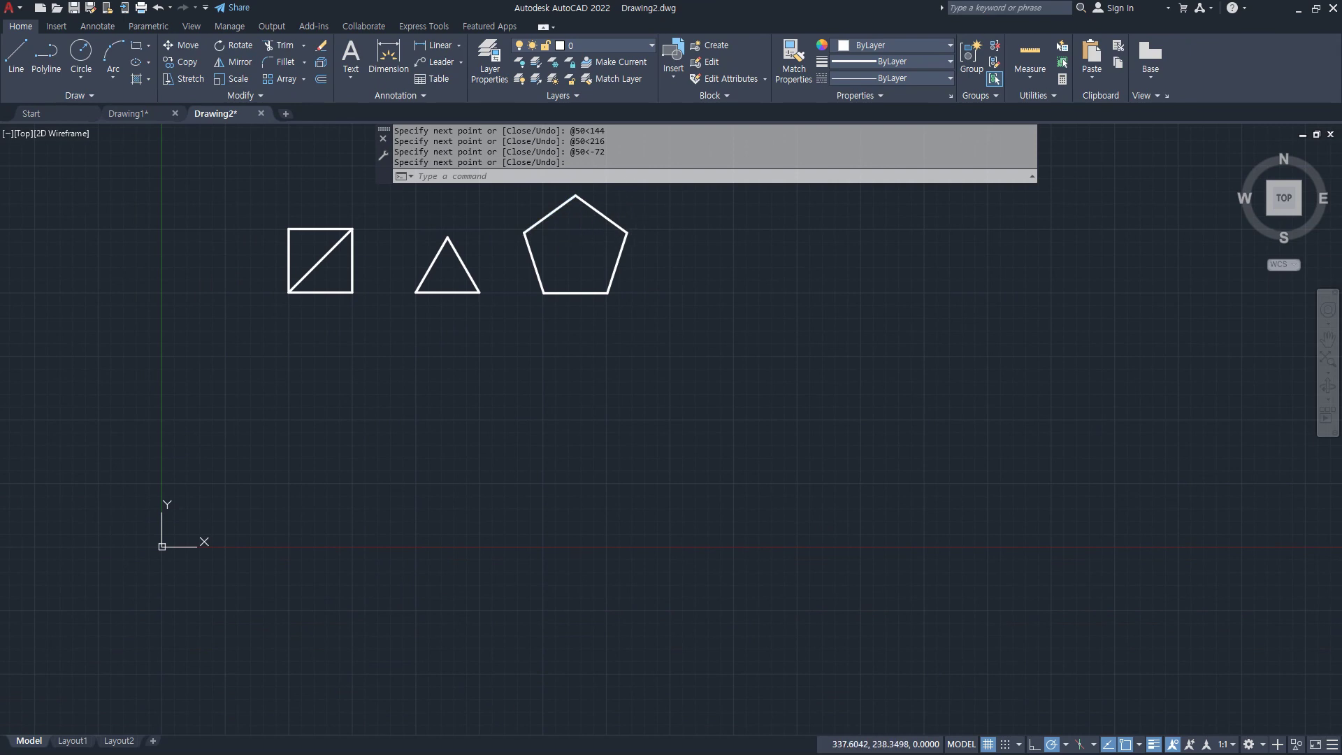
middle_click_drag(424, 241, 540, 436)
scroll(539, 436, "up", 2)
scroll(540, 437, "up", 4)
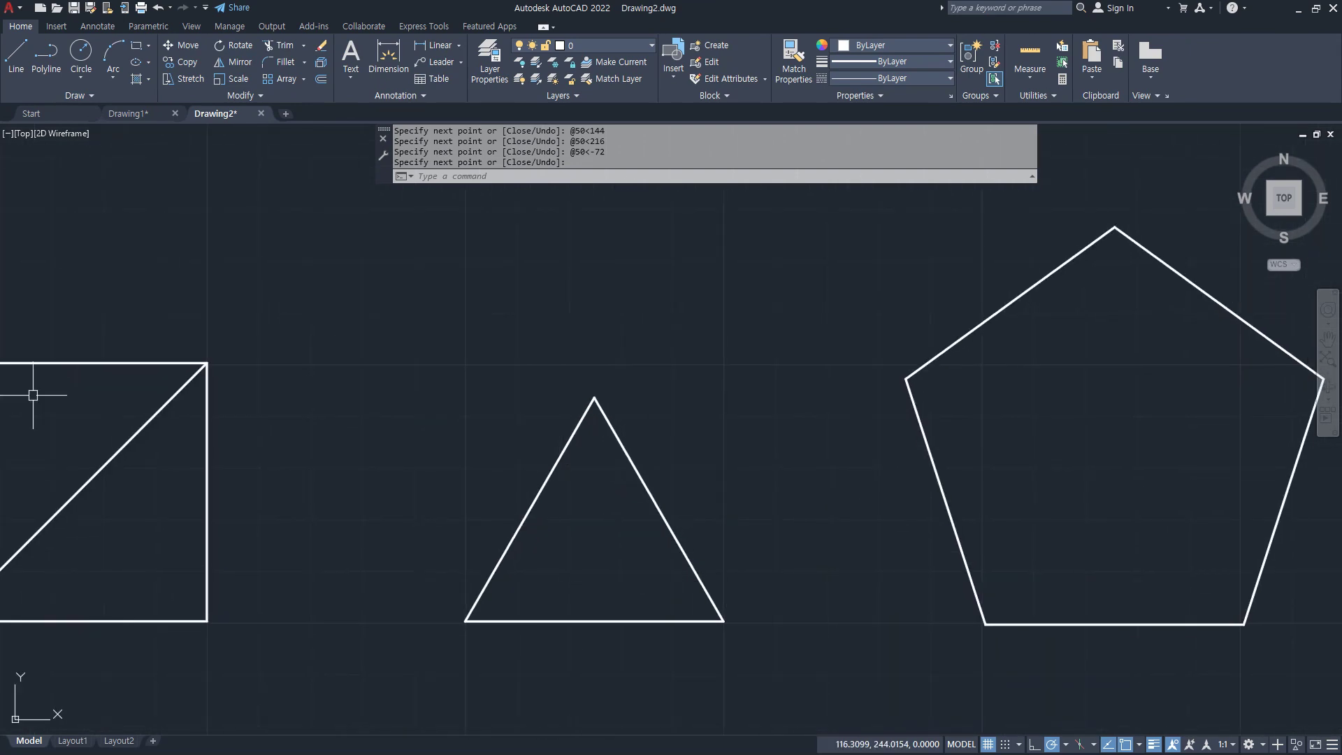
Switch to the browser and examine the listed relative polar points for the pentagon, then return to the AutoCAD drawing.
key("alt+Tab")
double_click(257, 2)
scroll(349, 512, "down", 4)
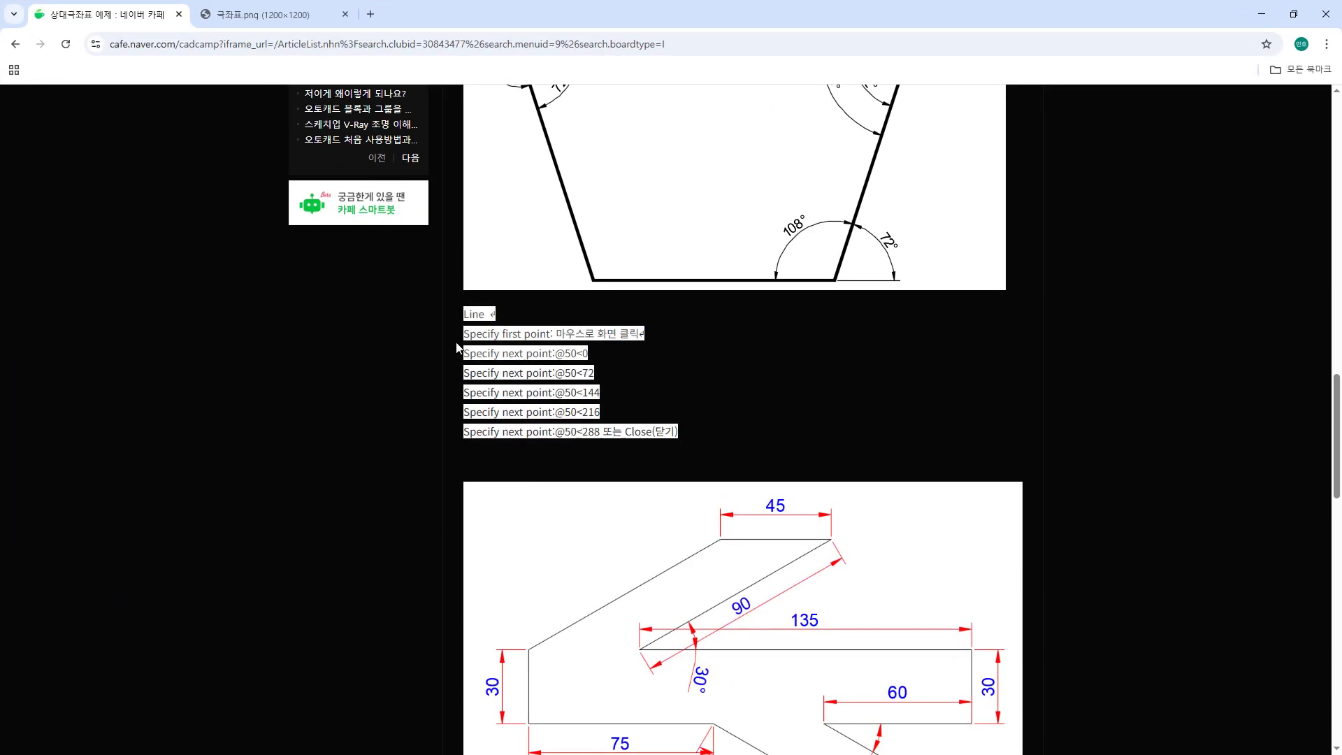
left_click_drag(459, 351, 719, 428)
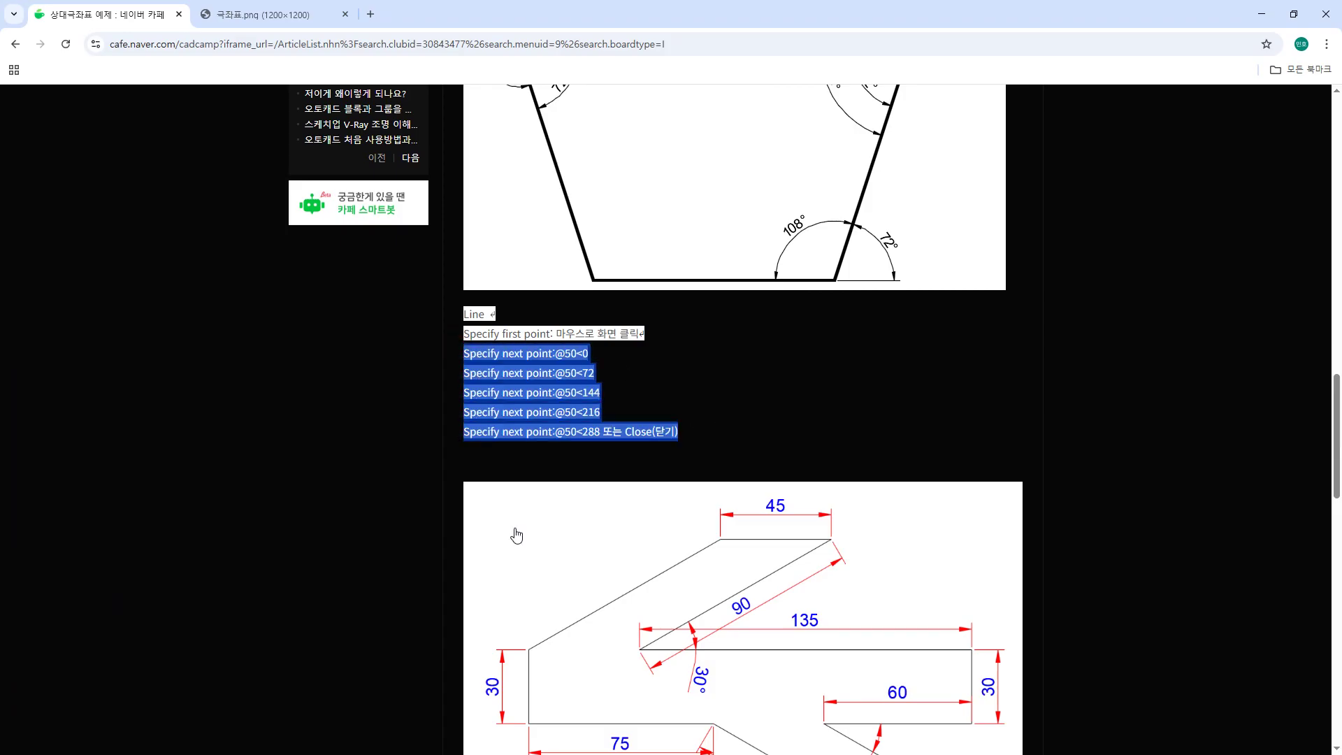
mouse_move(832, 7)
left_mouse_down()
mouse_move(333, 144)
mouse_move(0, 213)
mouse_move(261, 171)
left_mouse_up()
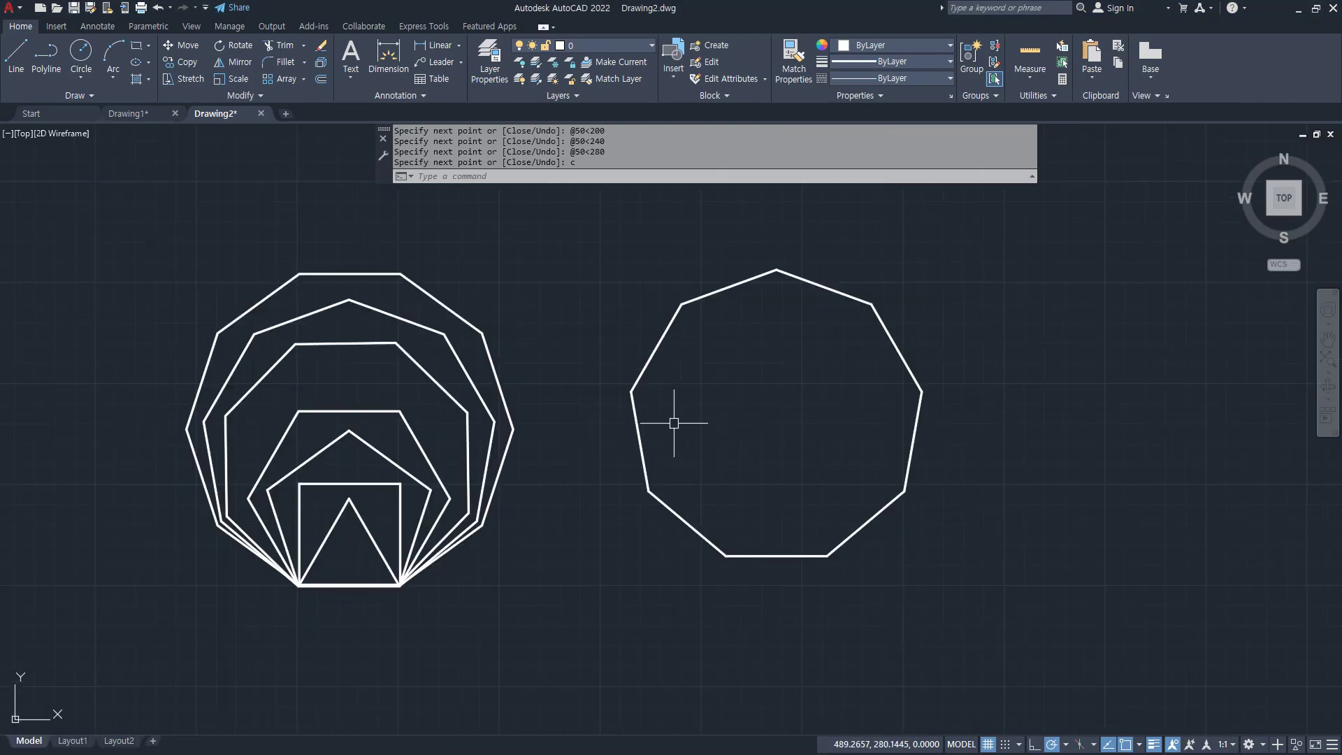
Draw a seven-sided polygon by its edge, with a horizontal 50-unit base, in the empty space beyond the nine-sided polygon.
middle_click_drag(674, 423, 464, 438)
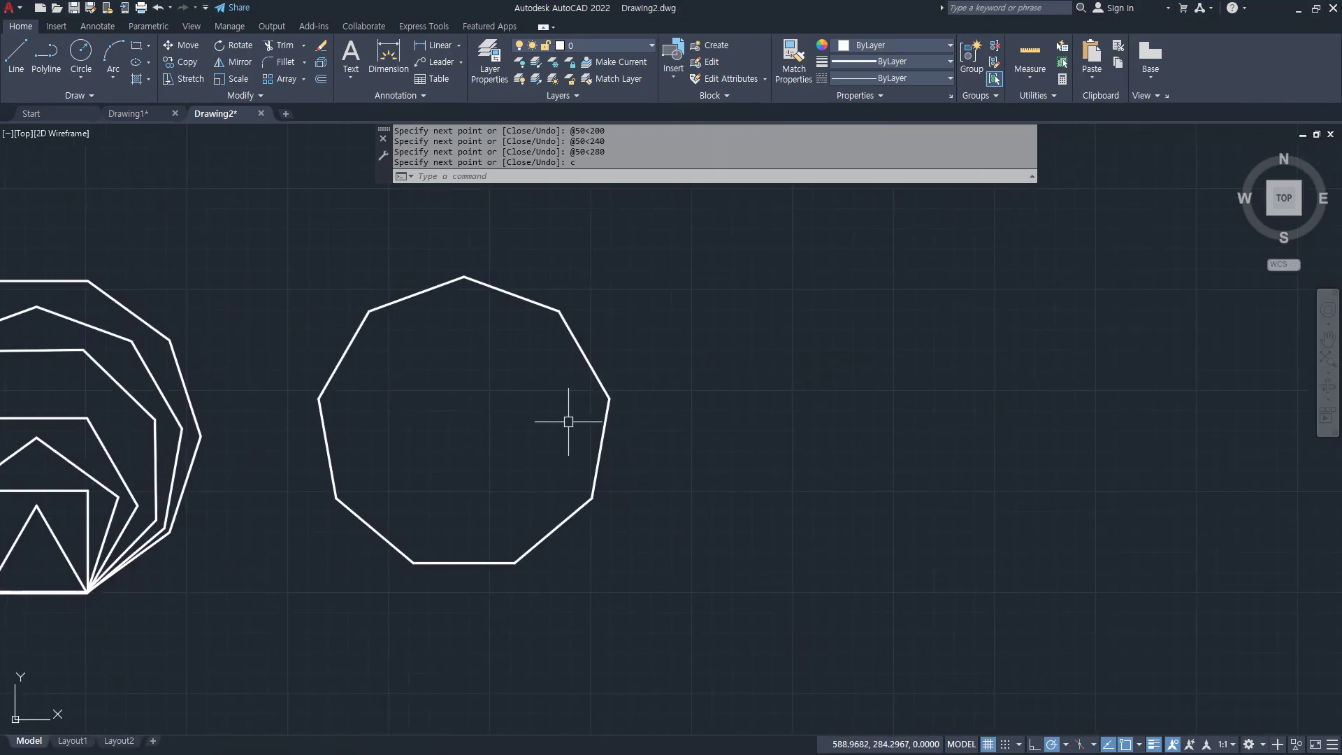
type("pol")
key("Return")
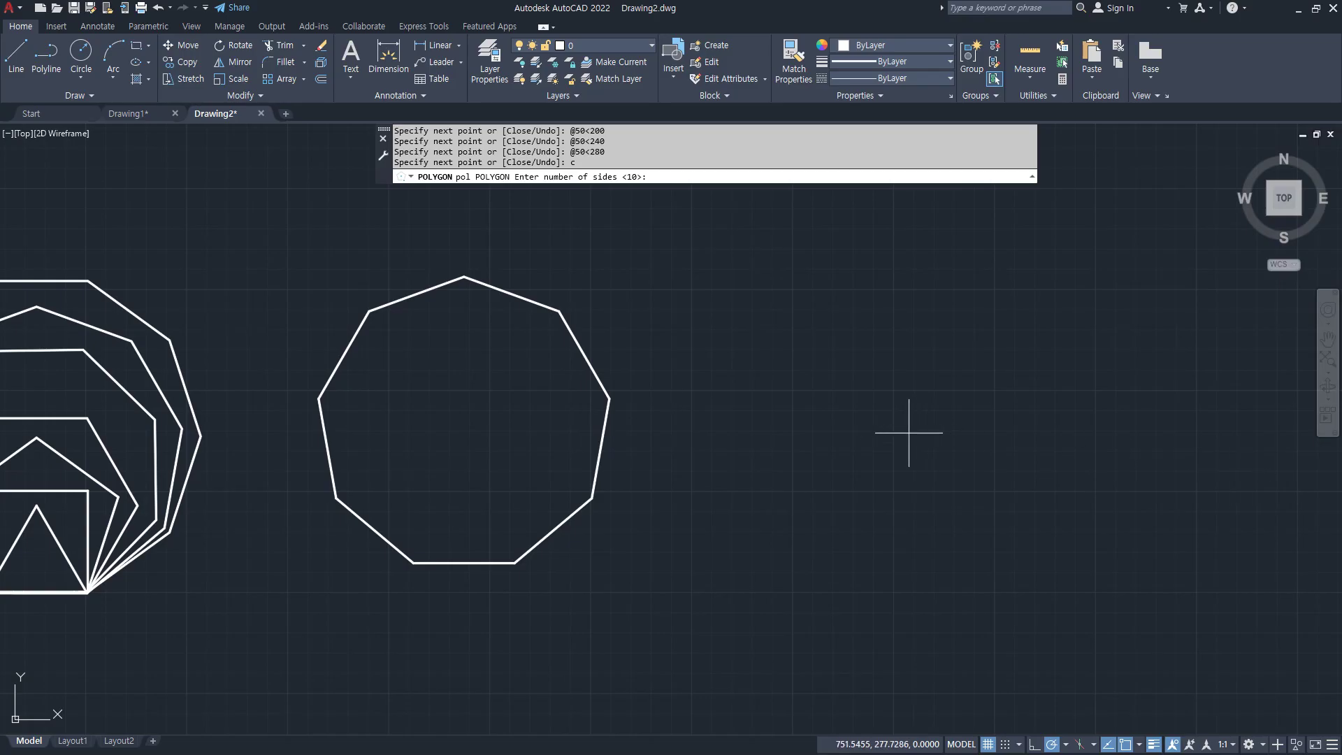
type("7")
key("Return")
type("e")
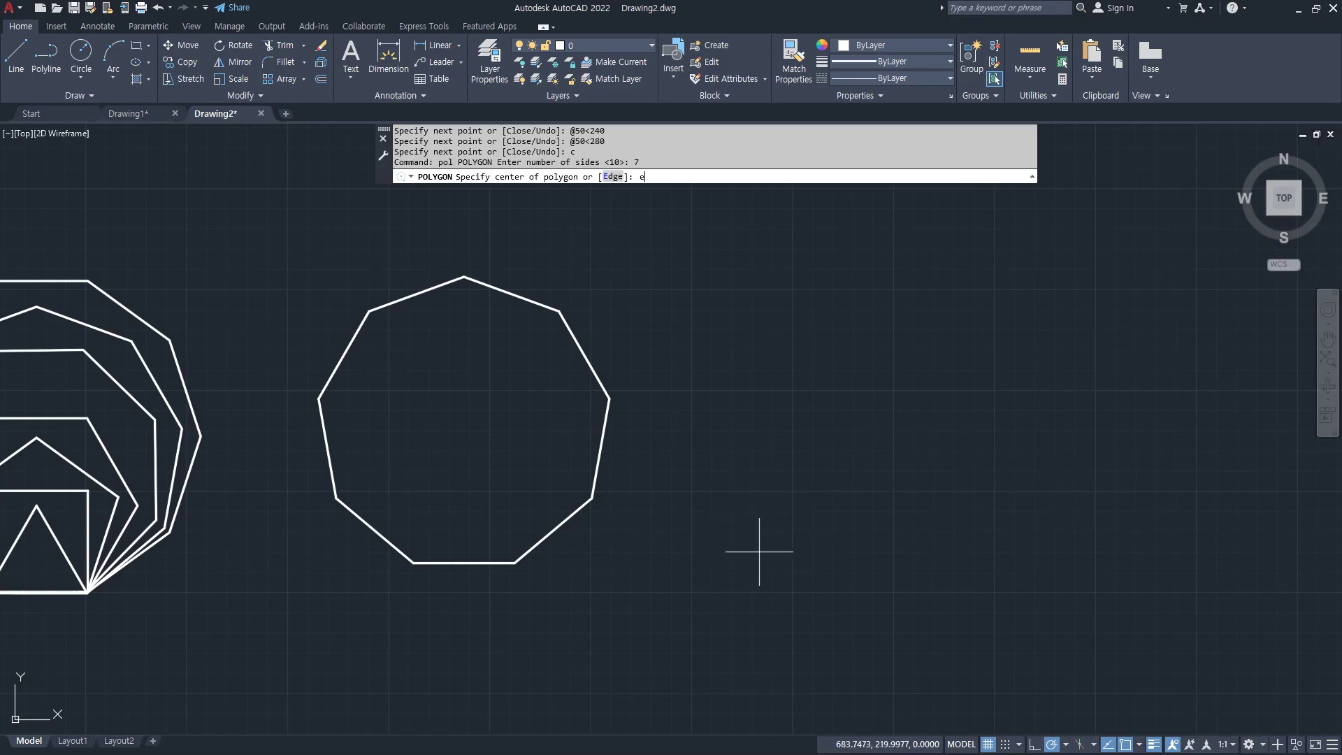
key("Return")
left_click(772, 551)
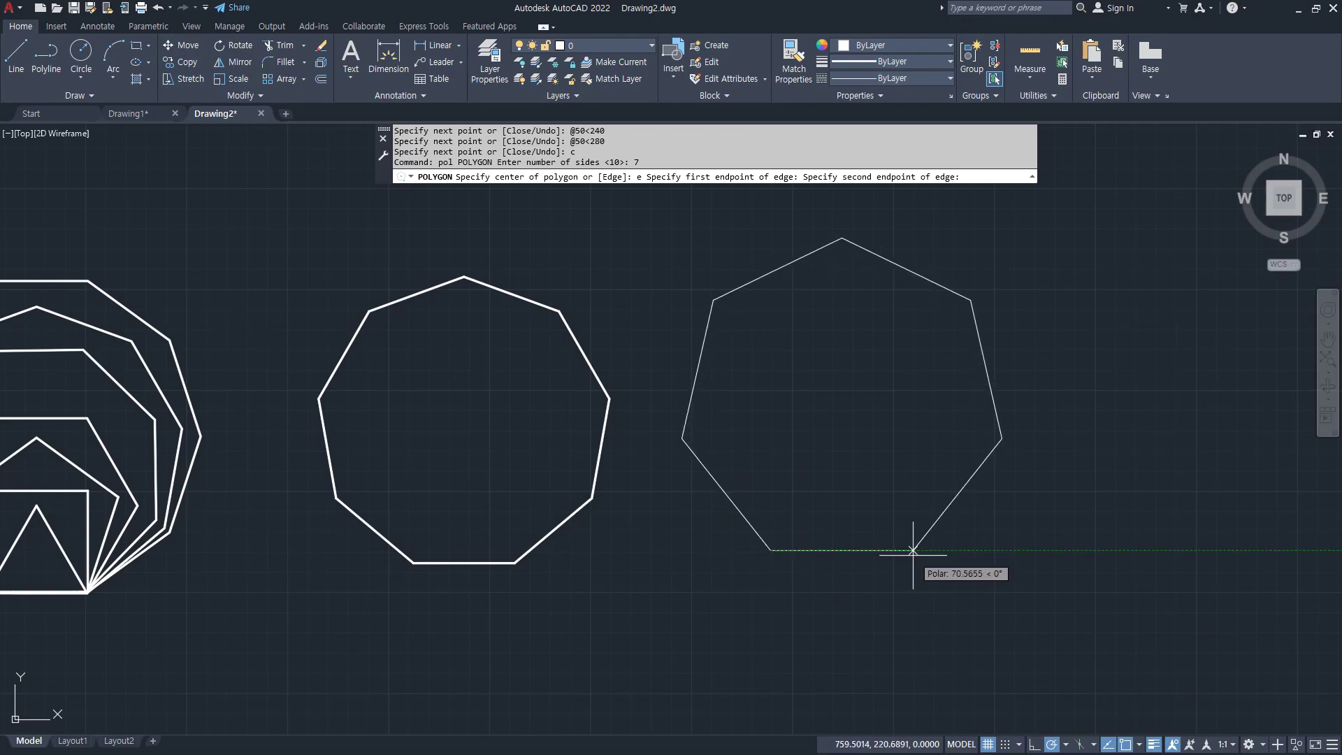
type("50")
key("Return")
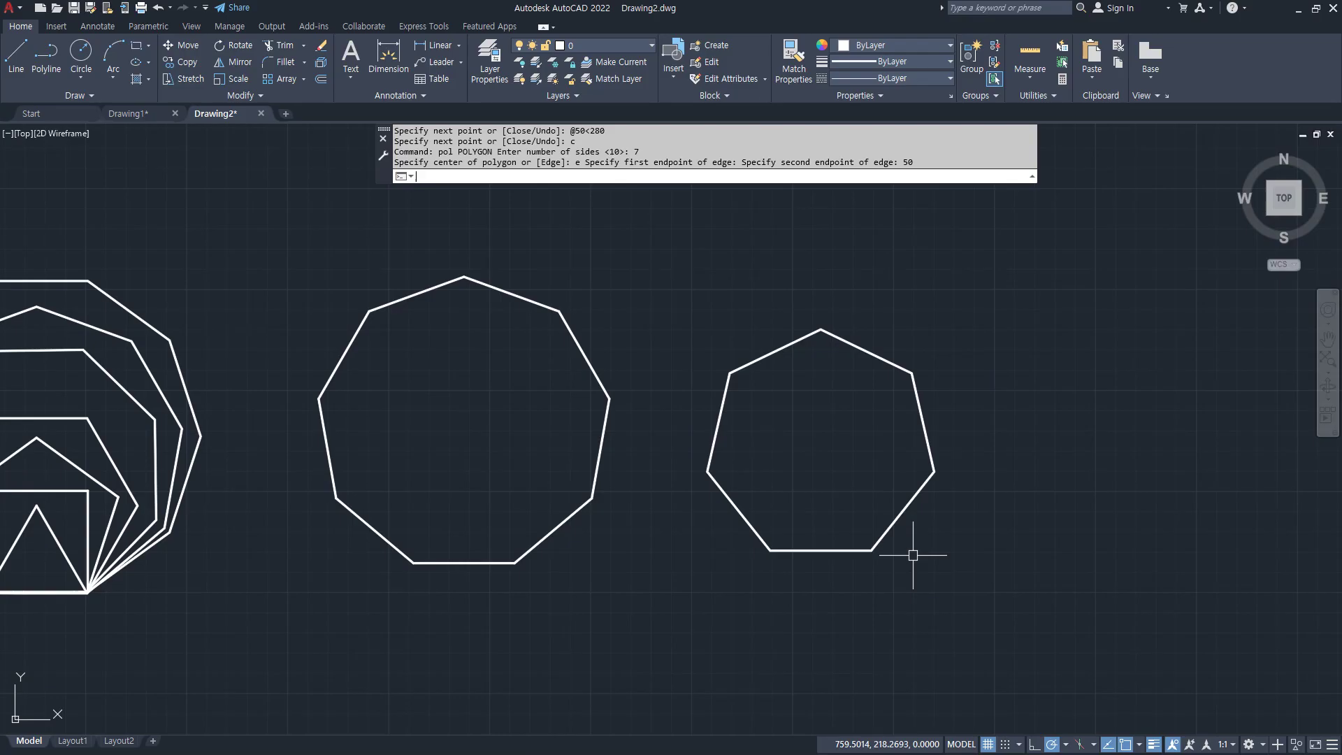
Erase all the polygons in the drawing and zoom to the whole drawing area.
scroll(913, 555, "down", 4)
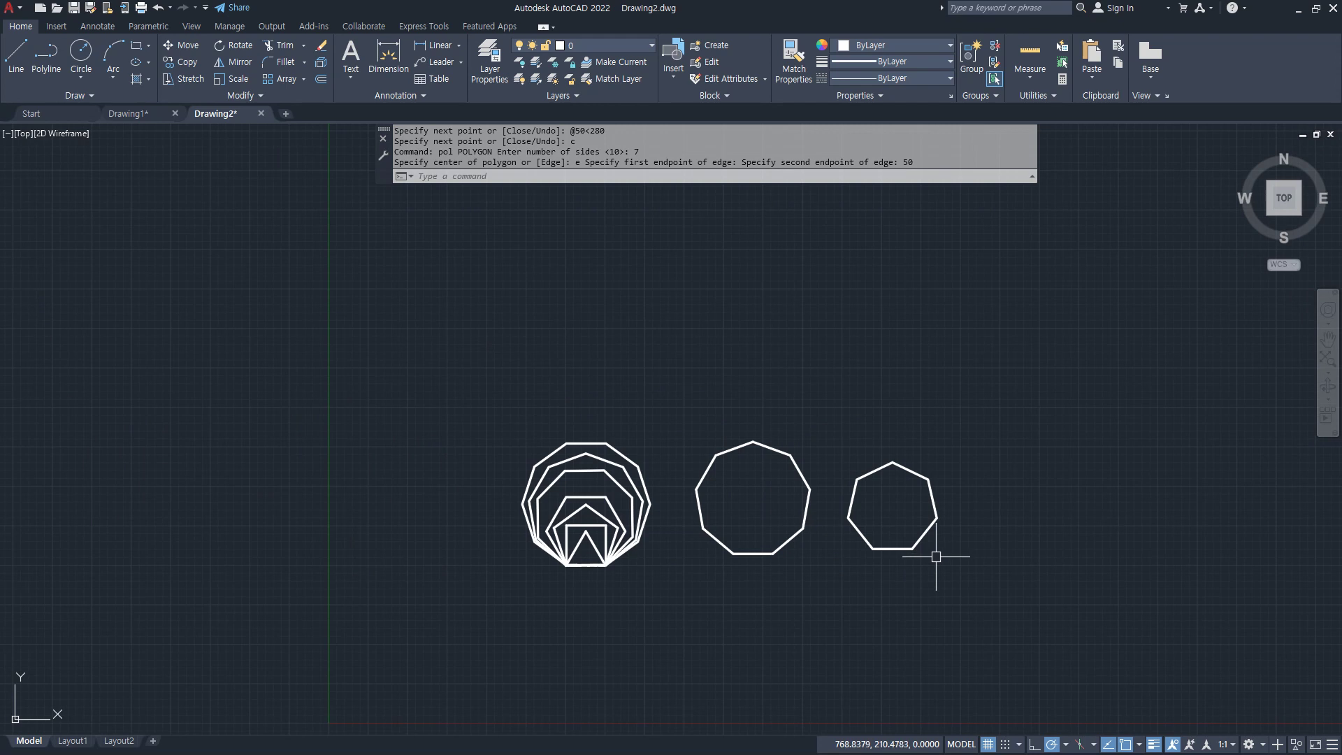
left_click(988, 591)
left_click(451, 393)
type("e")
key("Return")
type("z")
key("Return")
type("a")
key("Return")
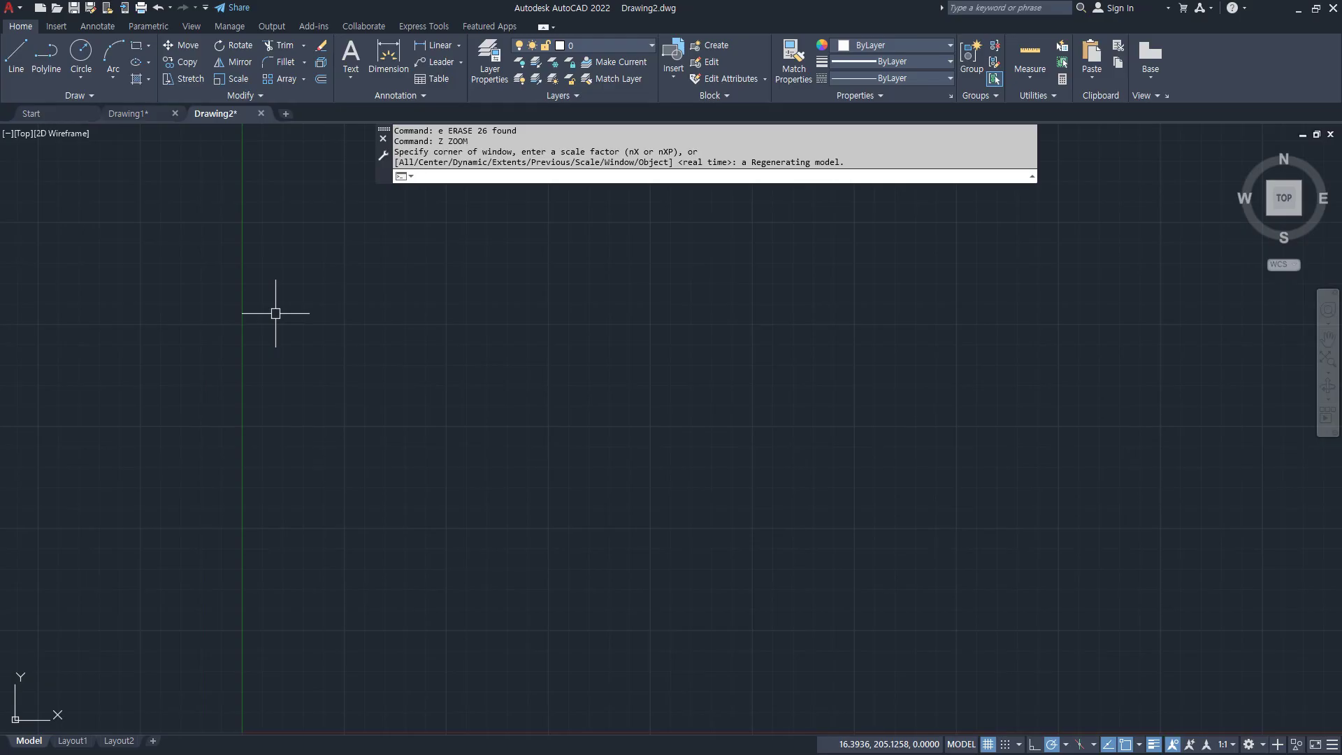
Turn off polar tracking and draw a 150-unit line slanting upward at a free angle.
left_click(1055, 746)
type("l")
key("Return")
left_click(408, 482)
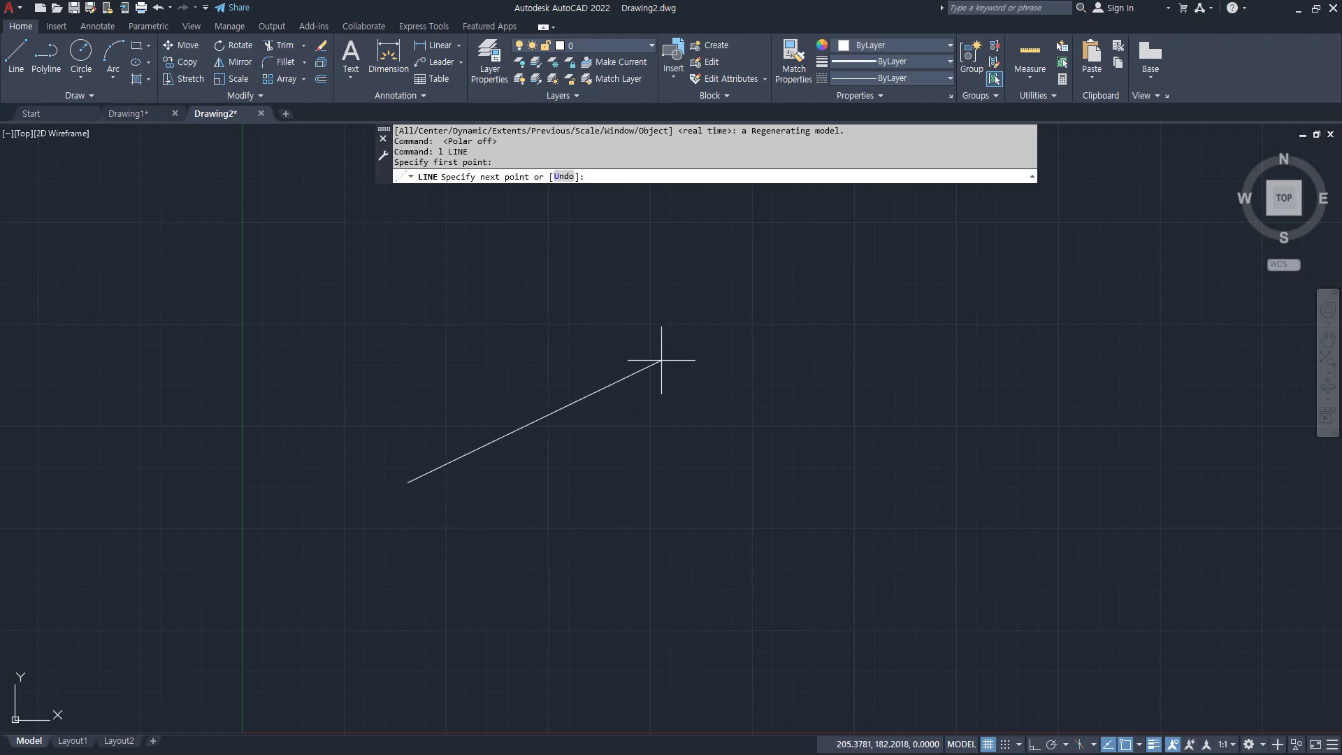
scroll(561, 390, "up", 2)
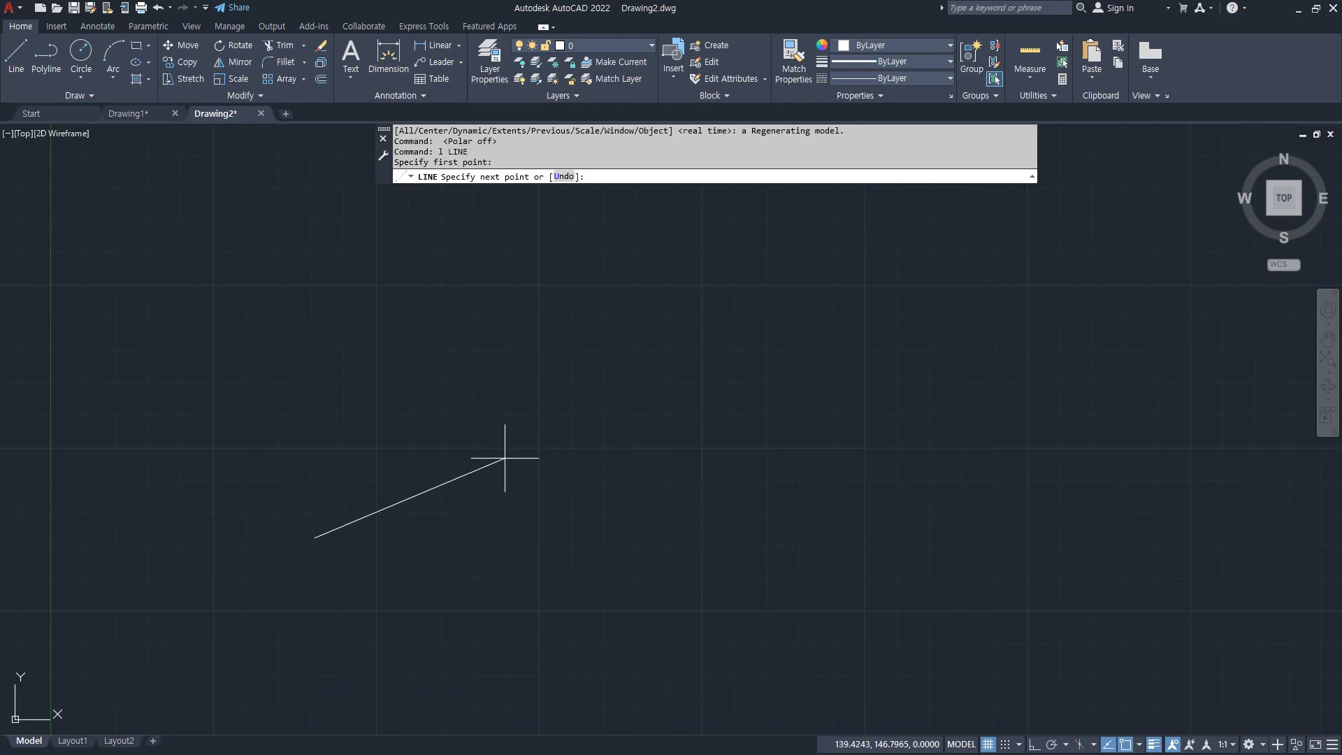
type("150")
key("Return")
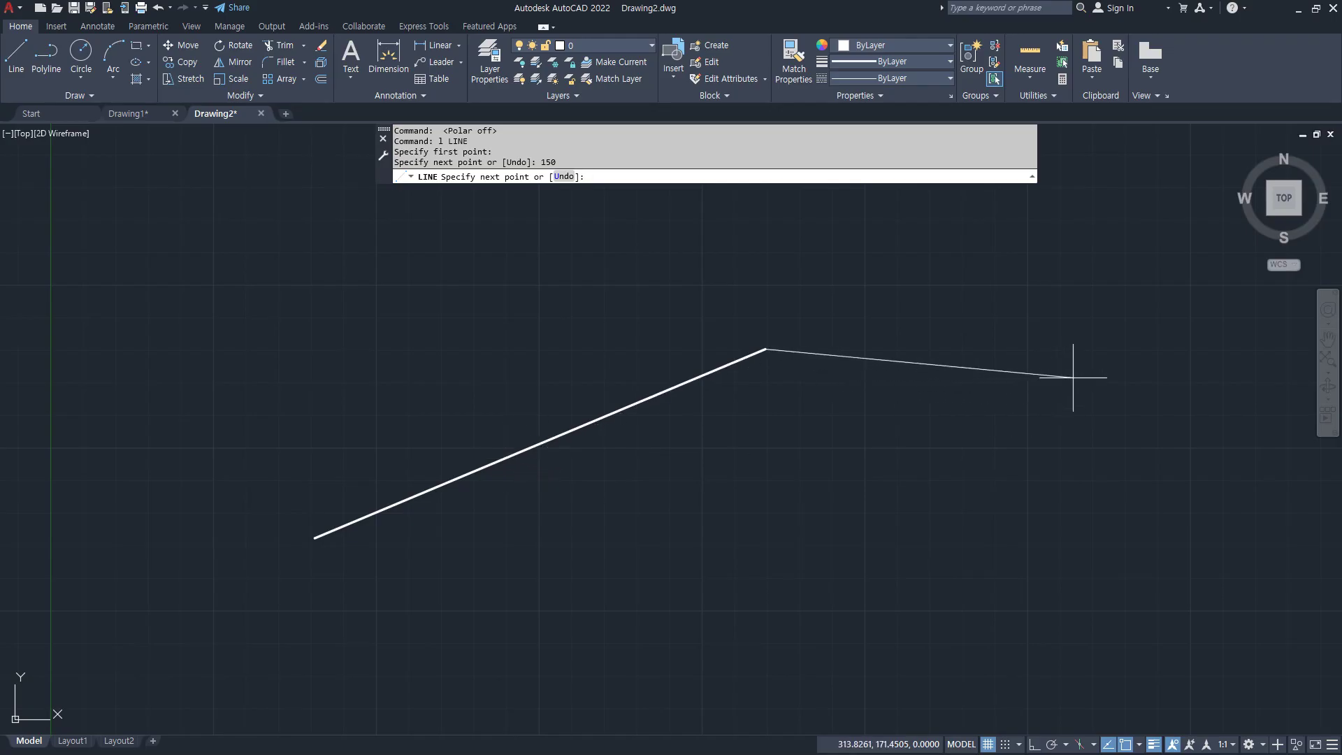
Add a 150-unit segment and a 100-unit segment at free angles to the slanted line, and end the line.
type("150")
key("Return")
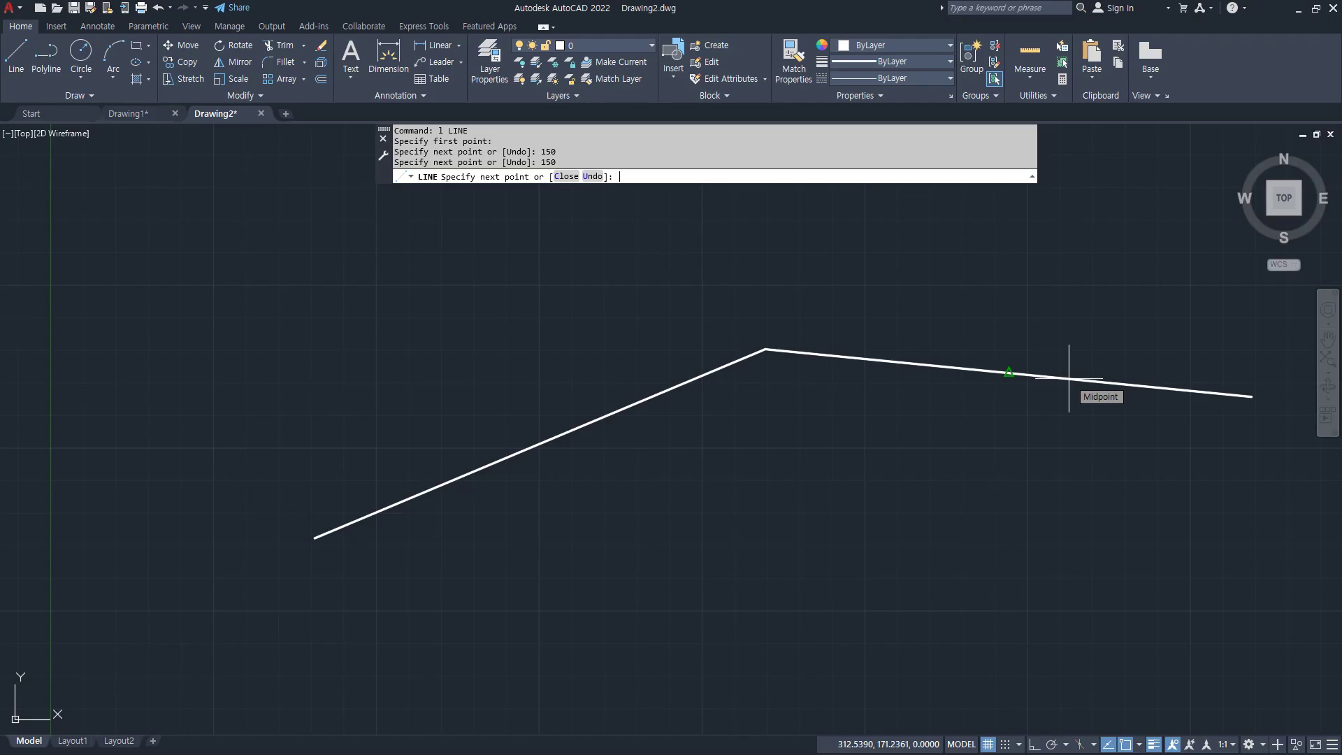
middle_click_drag(1069, 378, 581, 465)
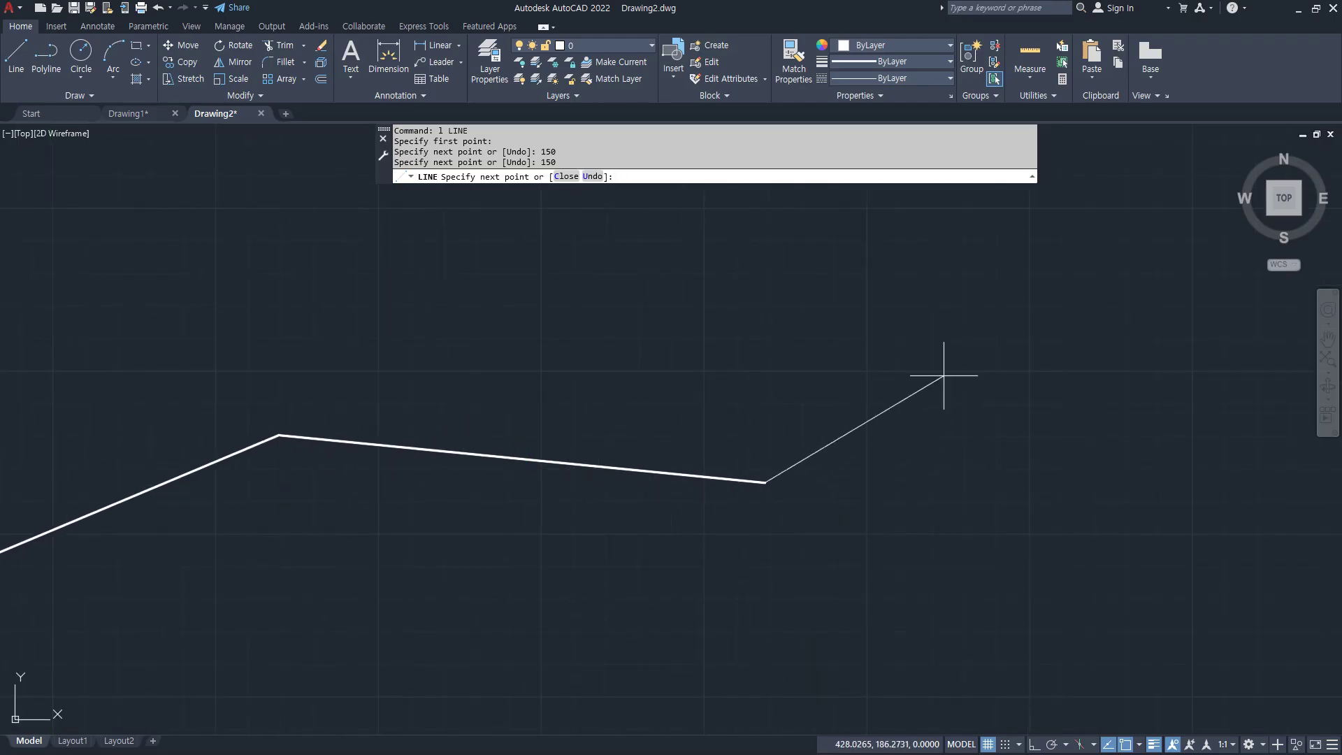
type("100")
key("Return")
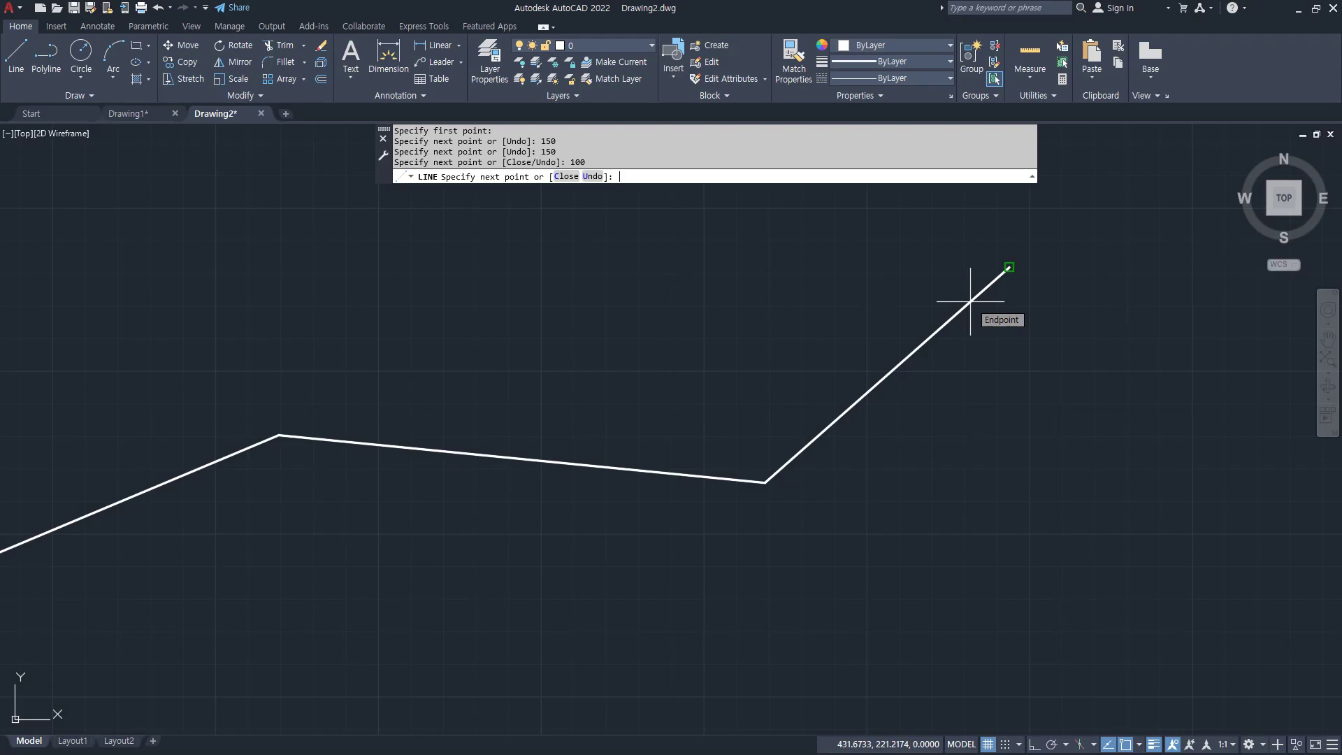
key("Escape")
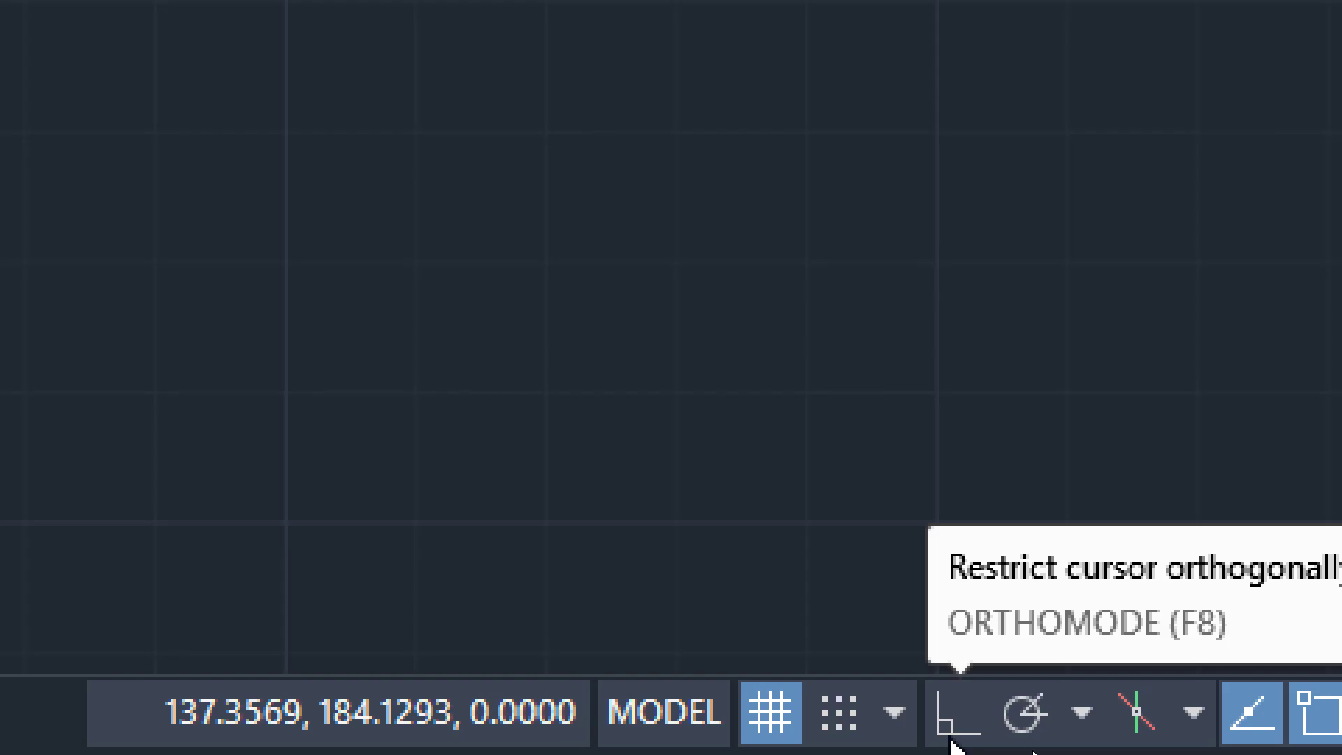
Toggle Ortho mode several times and leave it on.
left_click(951, 740)
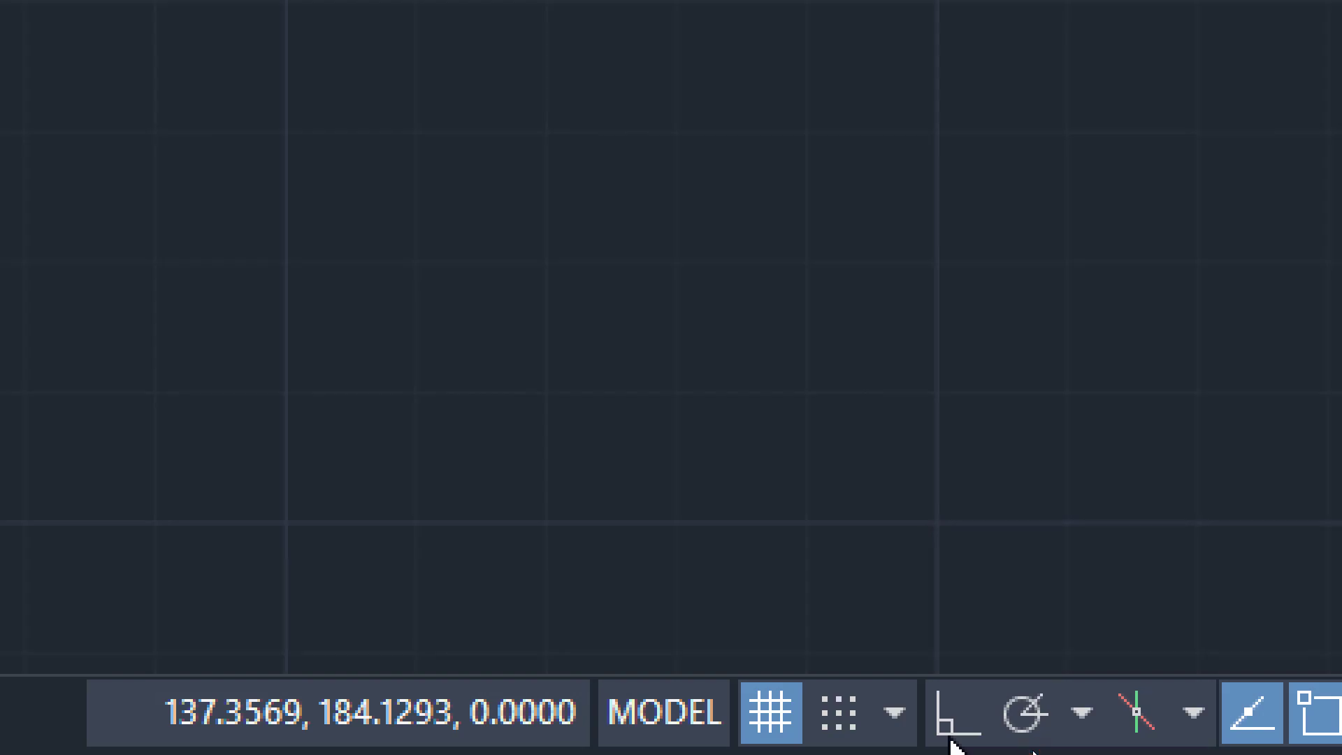
left_click(967, 714)
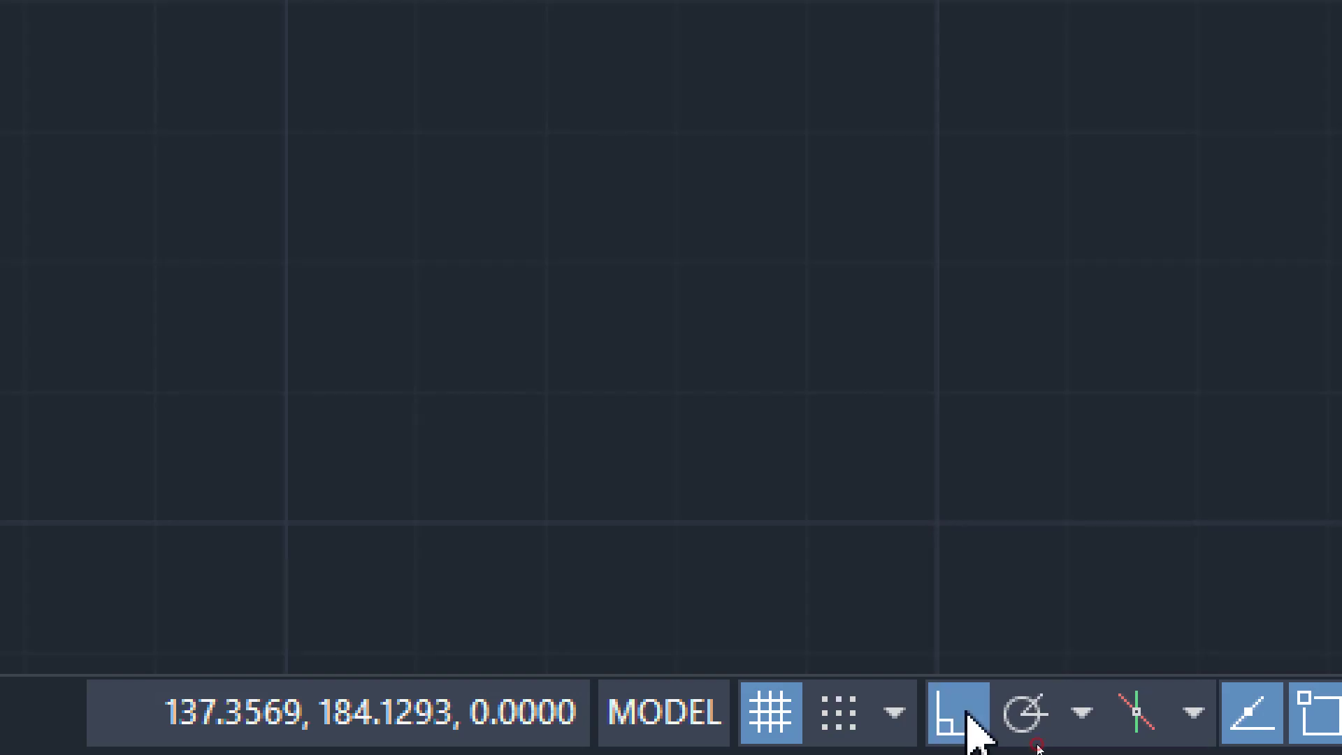
left_click(948, 727)
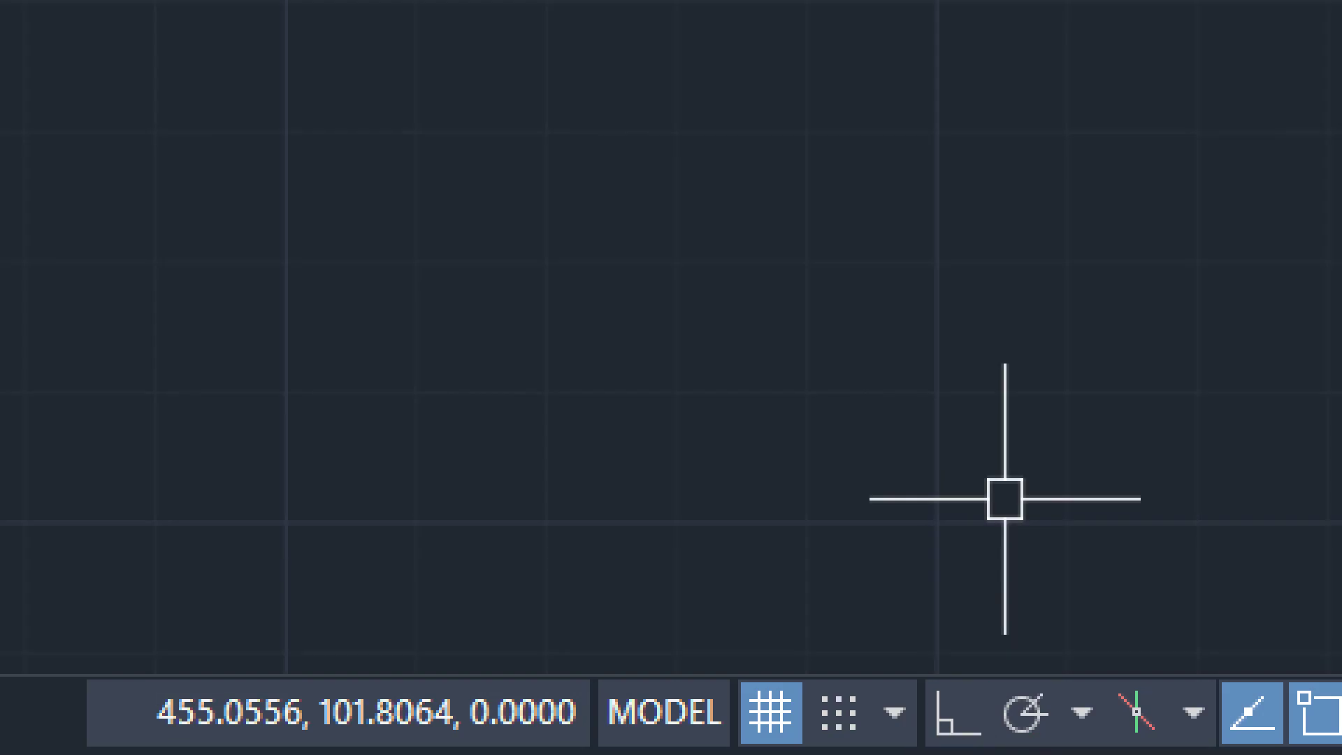
key("F8")
key("F8")
key("F8")
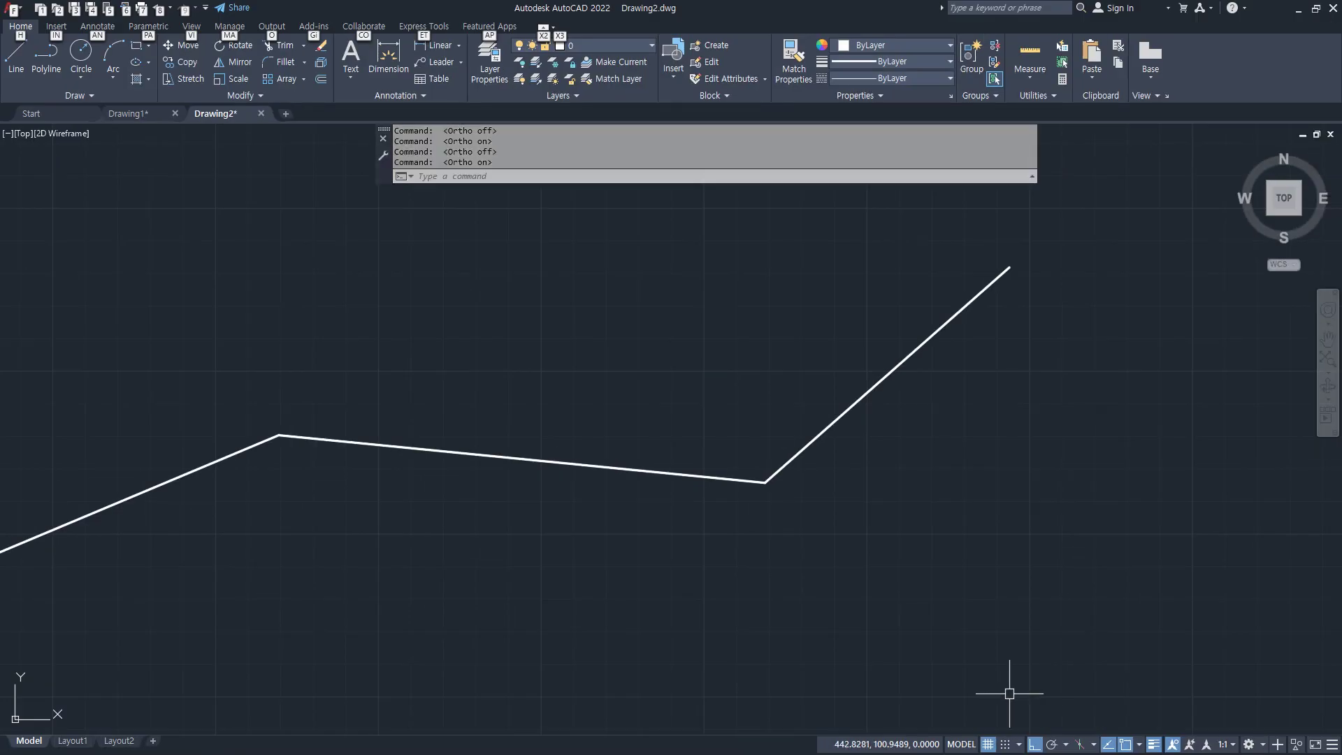
Erase the three slanted line segments.
left_click(947, 326)
left_click(309, 557)
key("Delete")
Draw a continuous line of seven alternating horizontal and vertical segments with Ortho mode.
type("l")
key("Return")
left_click(306, 464)
left_click(644, 546)
left_click(616, 249)
left_click(393, 322)
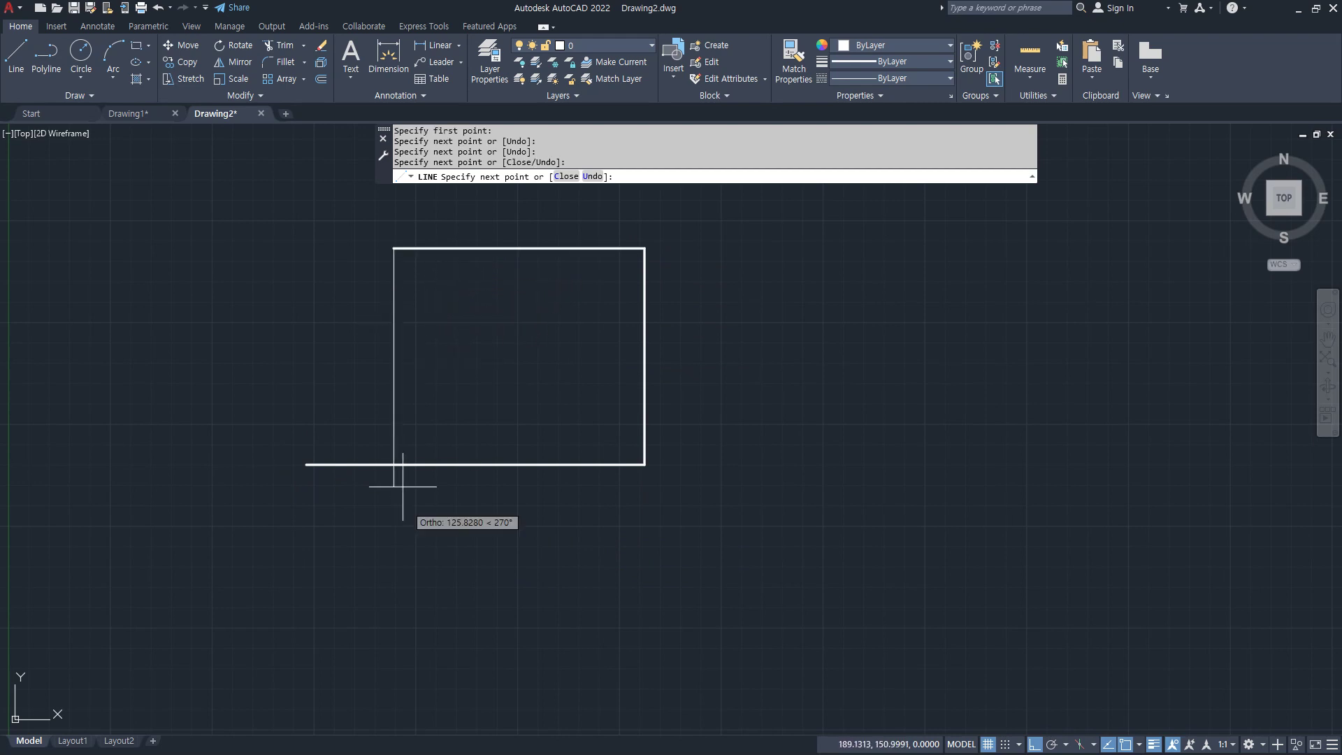
left_click(393, 621)
left_click(999, 621)
left_click(998, 410)
left_click(556, 410)
key("Escape")
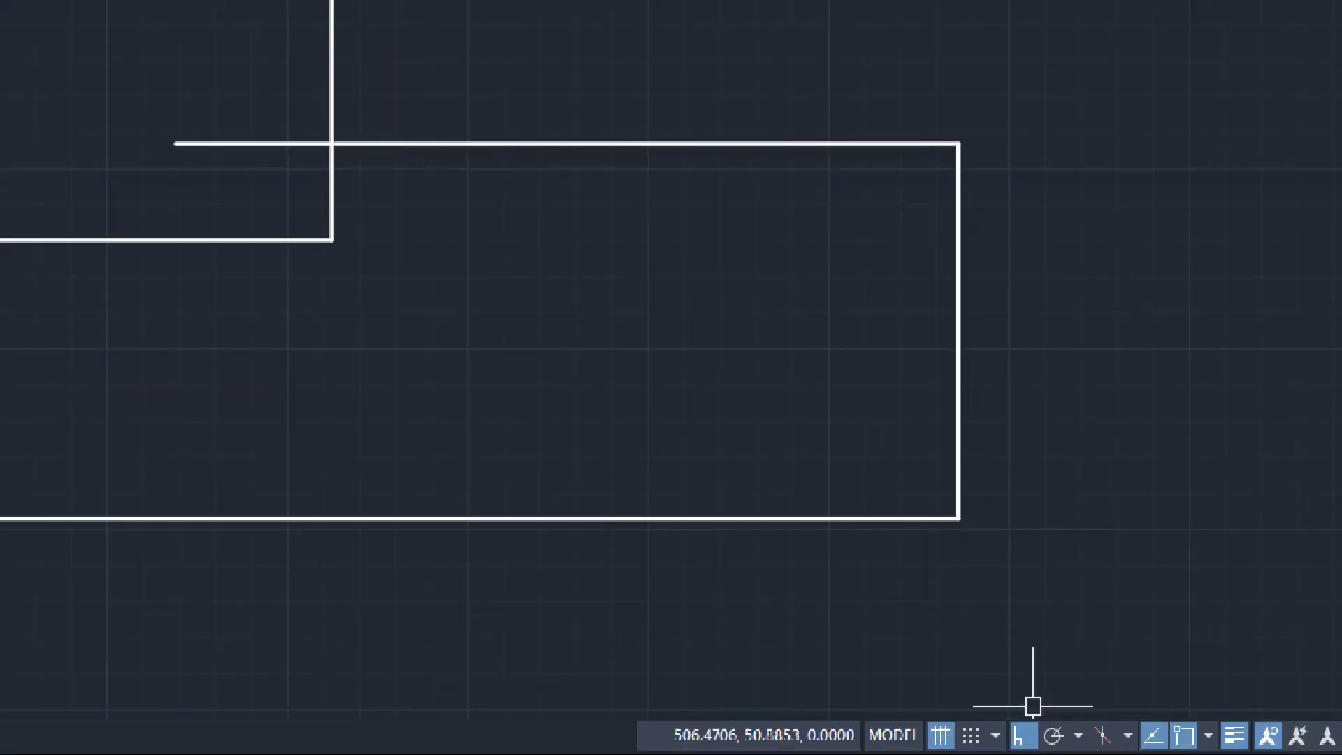
Turn off Ortho mode and turn on polar tracking with 45-degree increments.
left_click(1020, 734)
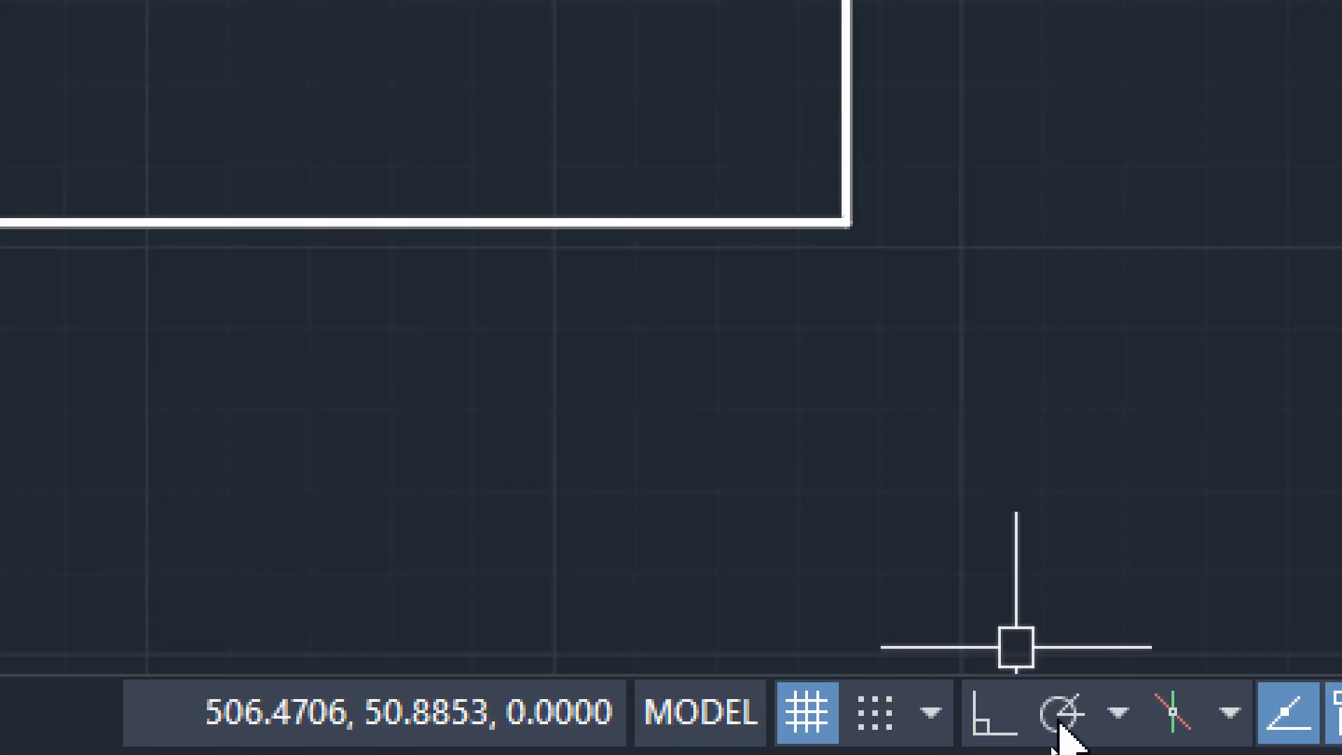
left_click(1060, 722)
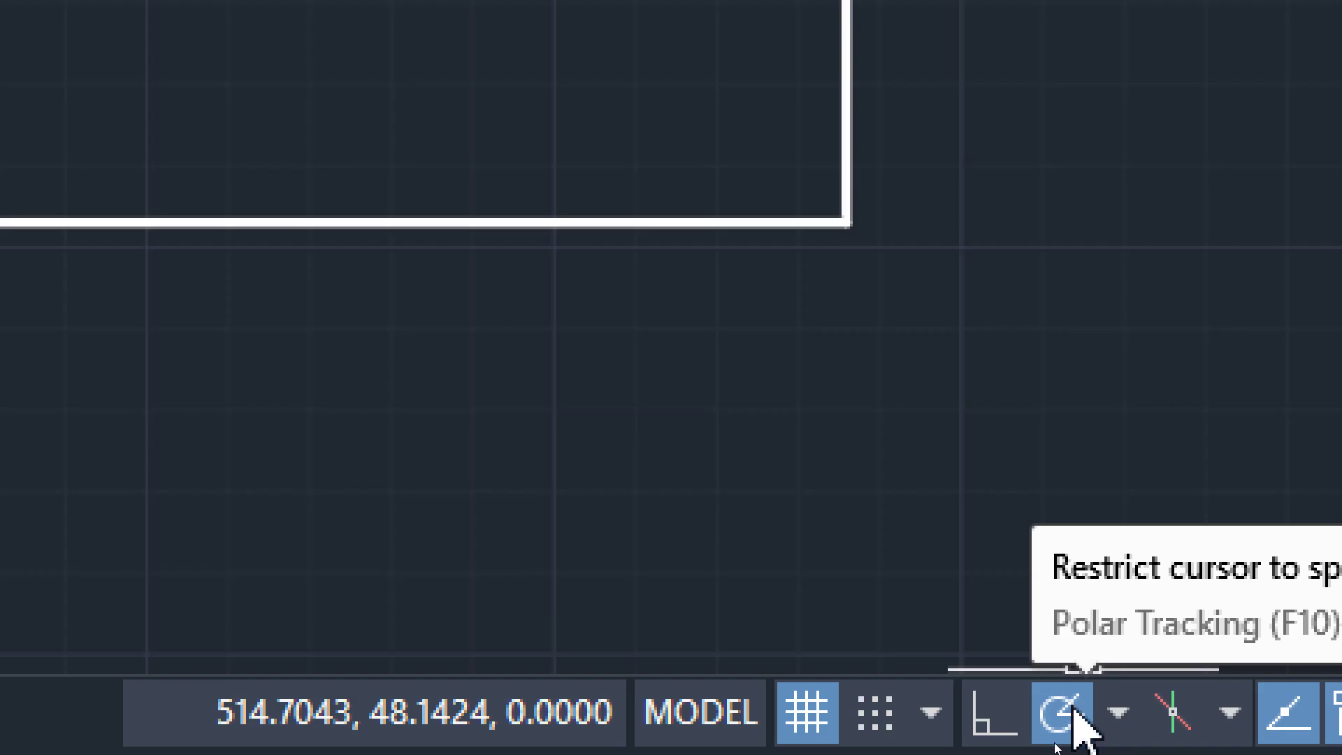
left_click(1119, 713)
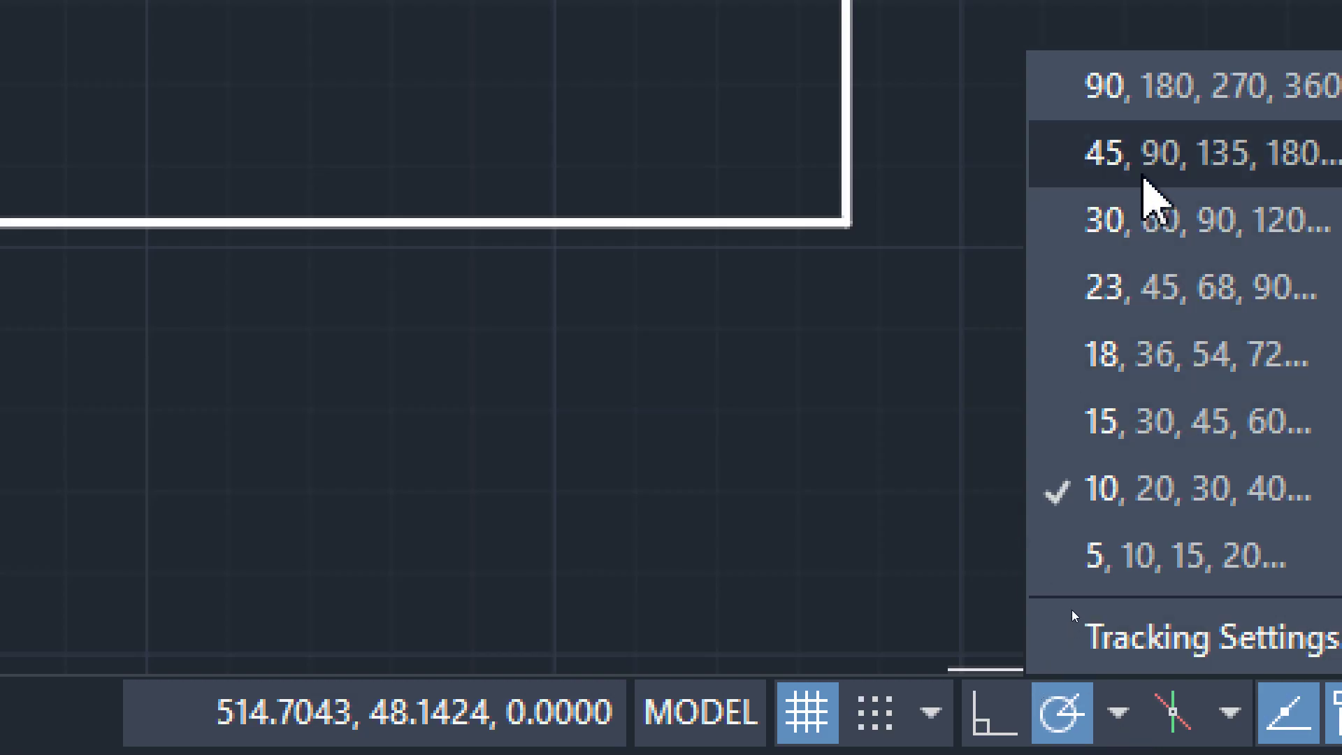
left_click(1144, 184)
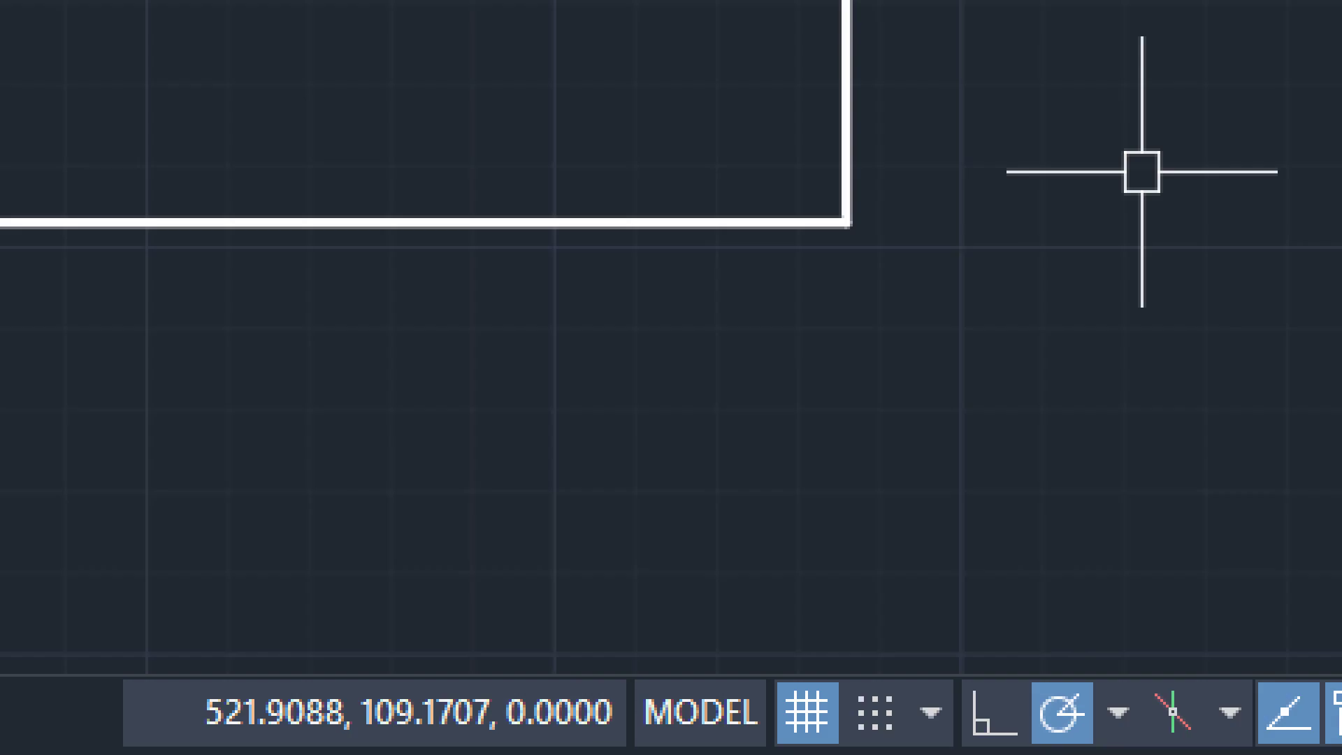
Start an octagon in the empty space beyond the orthogonal lines with 50-unit sides tracked at 0° and 45°.
middle_click_drag(878, 599, 319, 560)
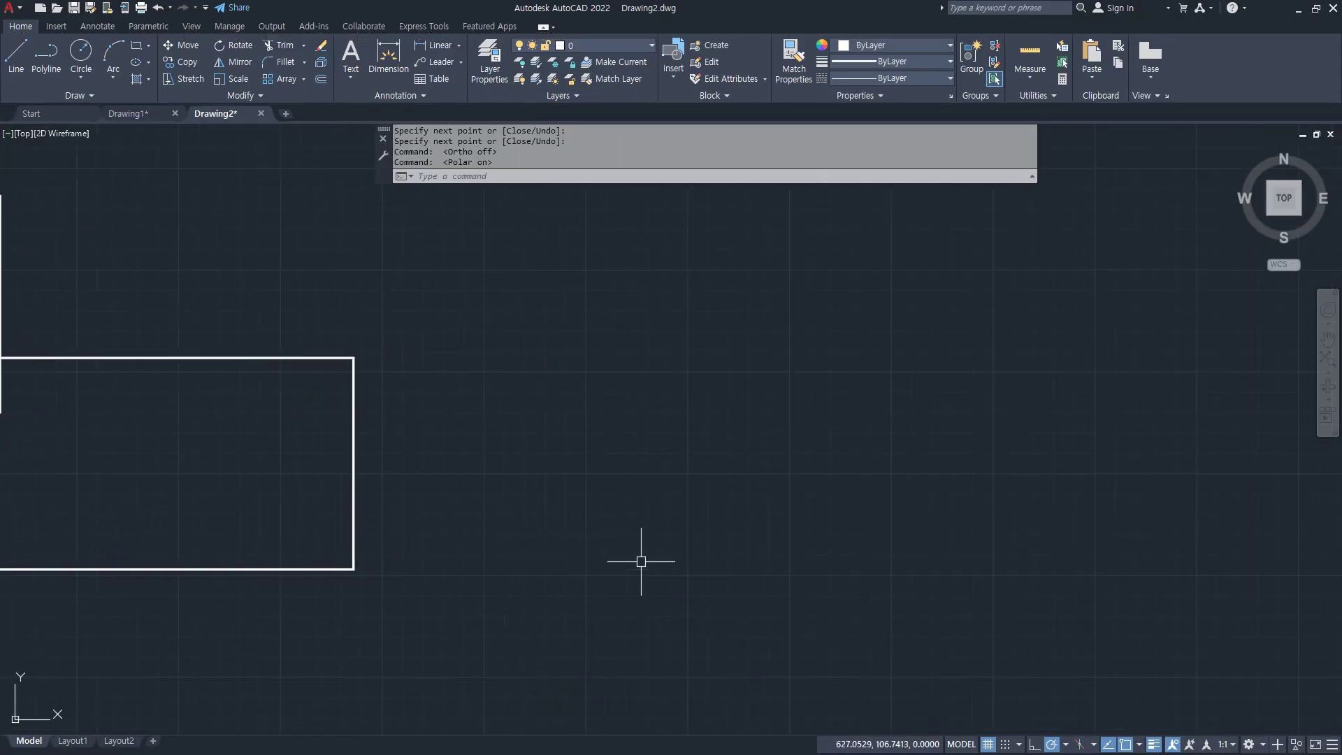
type("l")
key("Return")
left_click(641, 544)
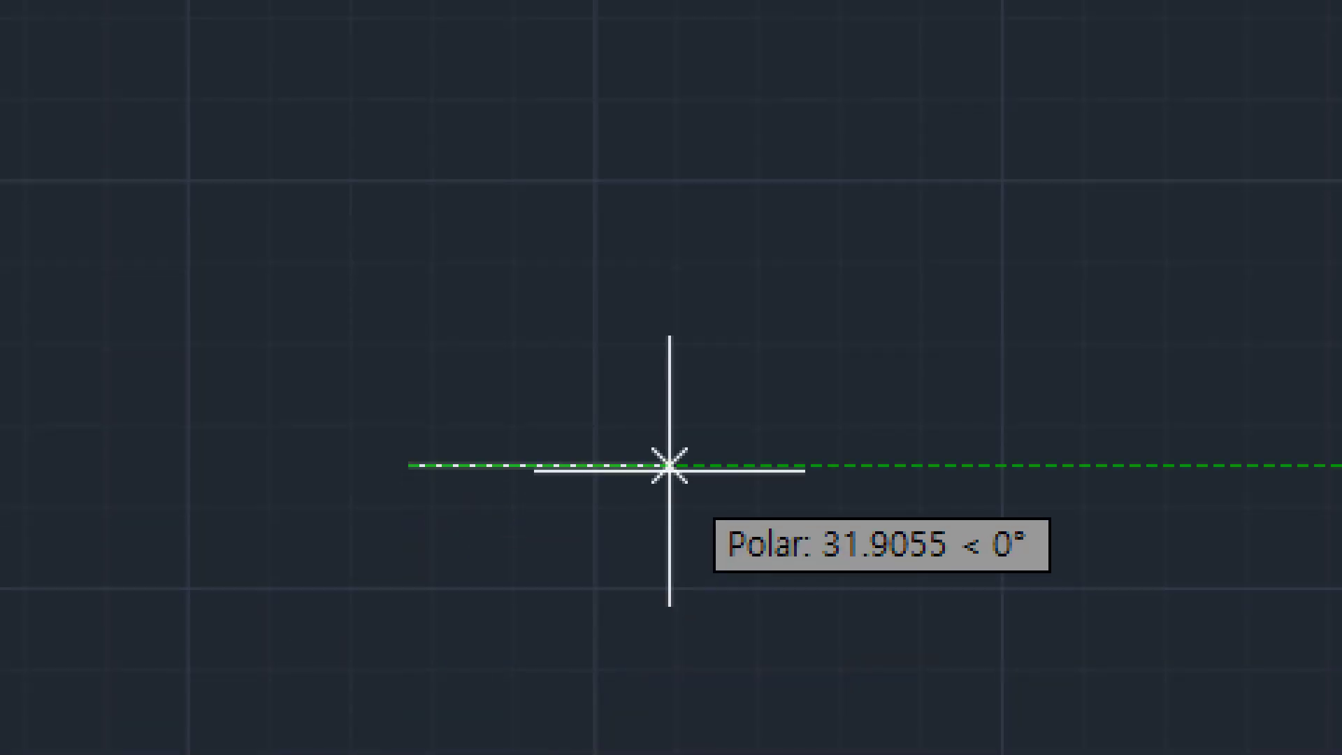
type("50")
key("Return")
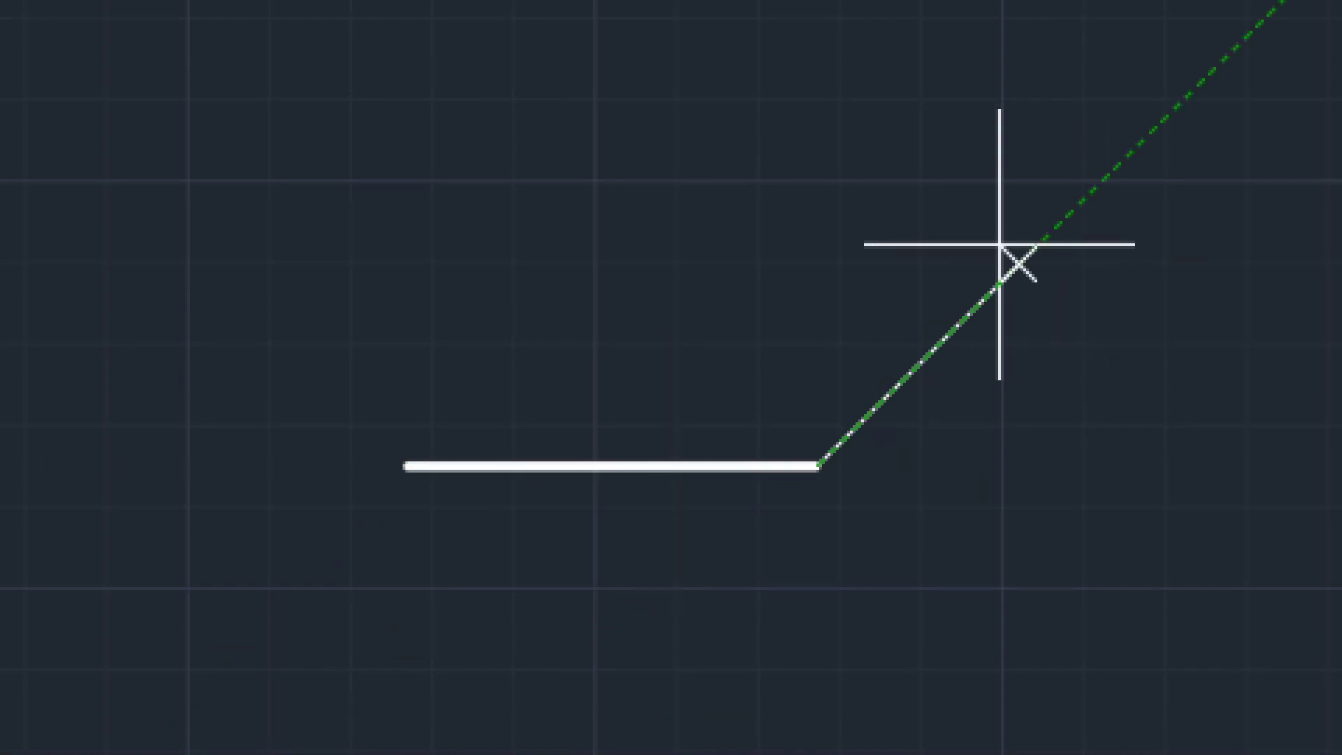
type("50")
key("Return")
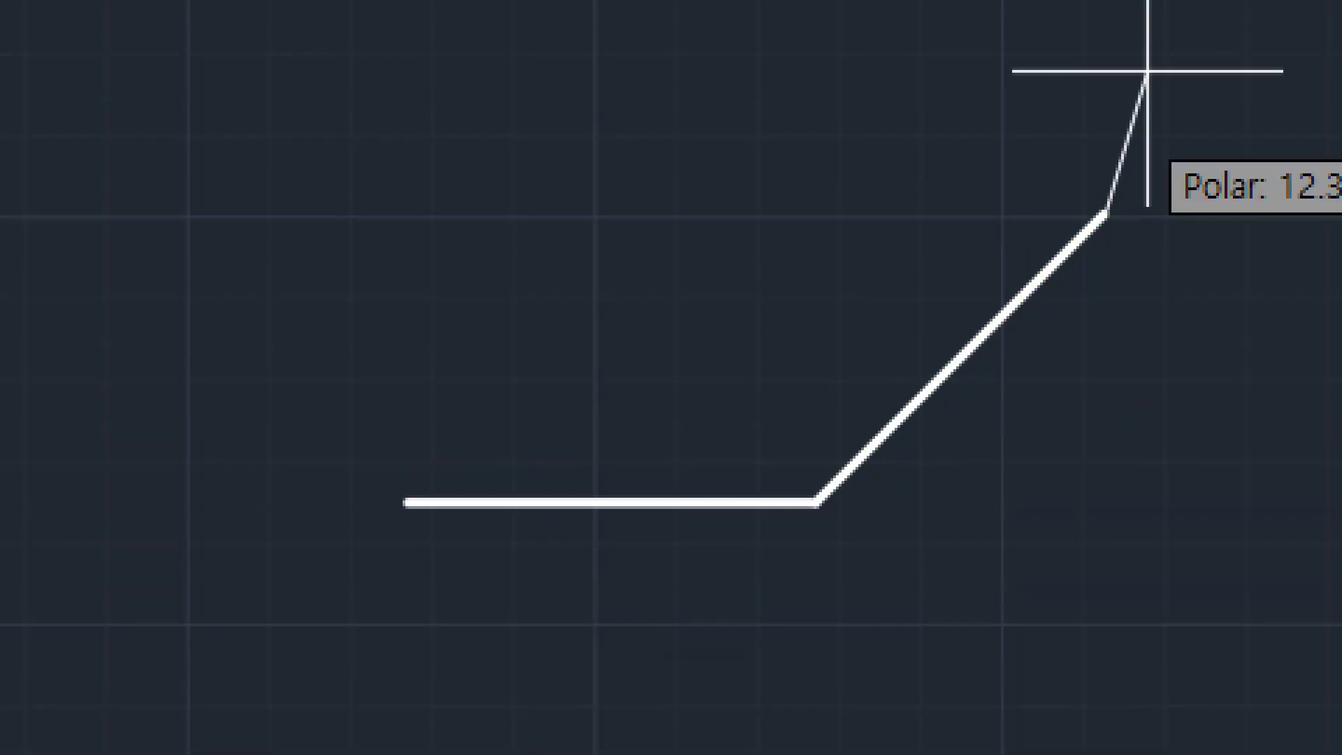
Add the octagon's next four 50-unit sides with polar tracking at 90°, 135°, 180° and 225°.
type("50")
key("Return")
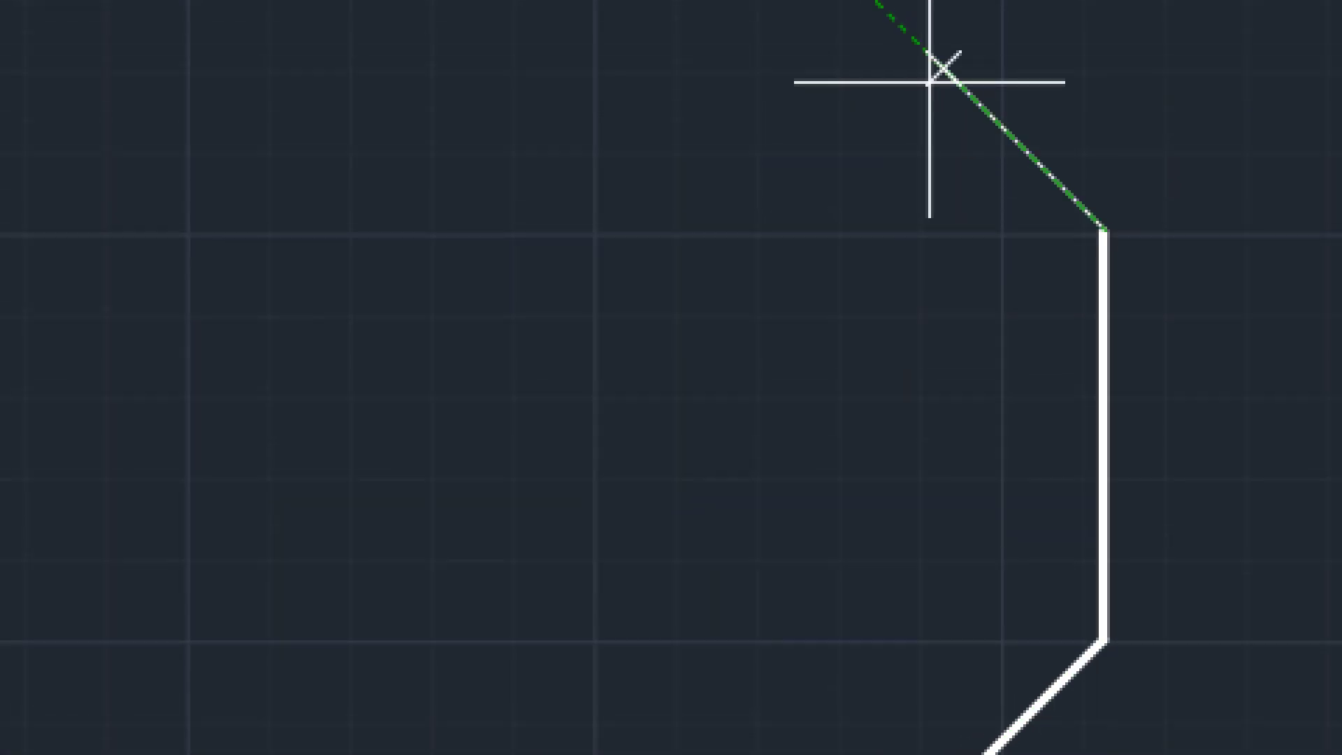
type("50")
key("Return")
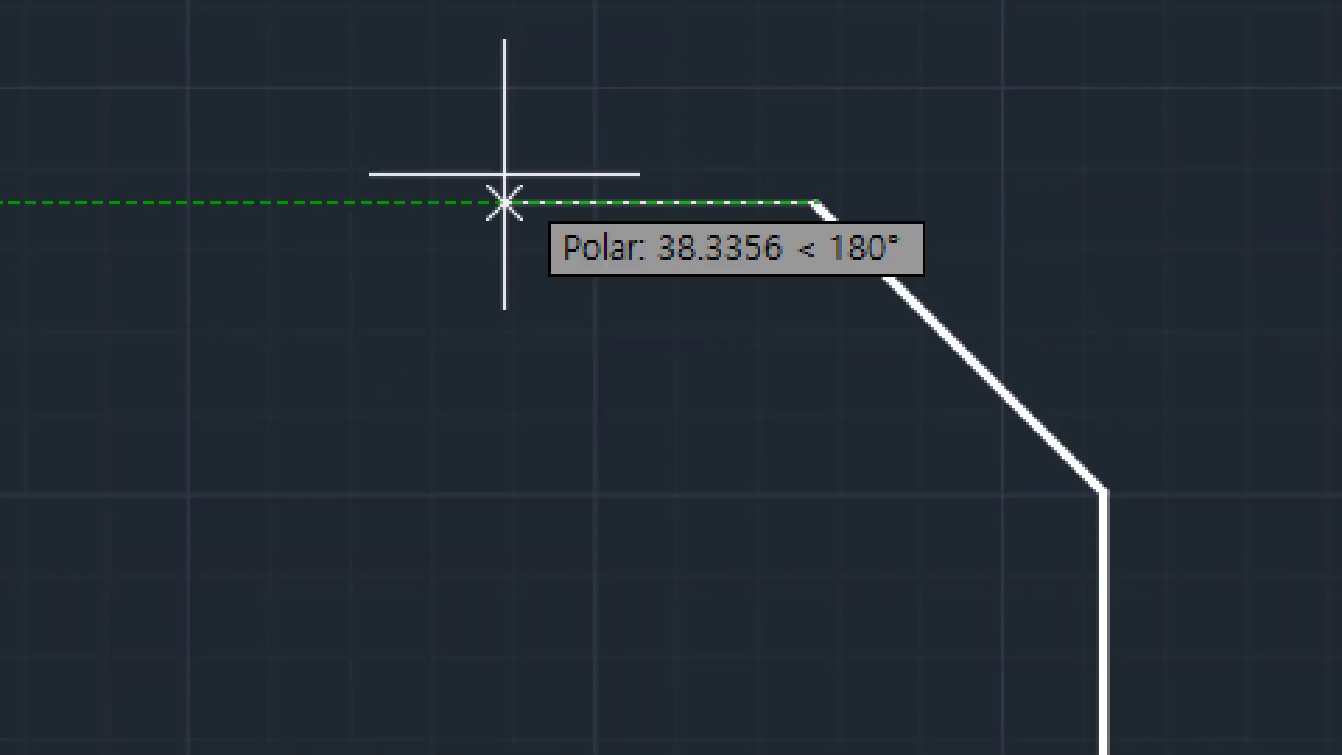
type("50")
key("Return")
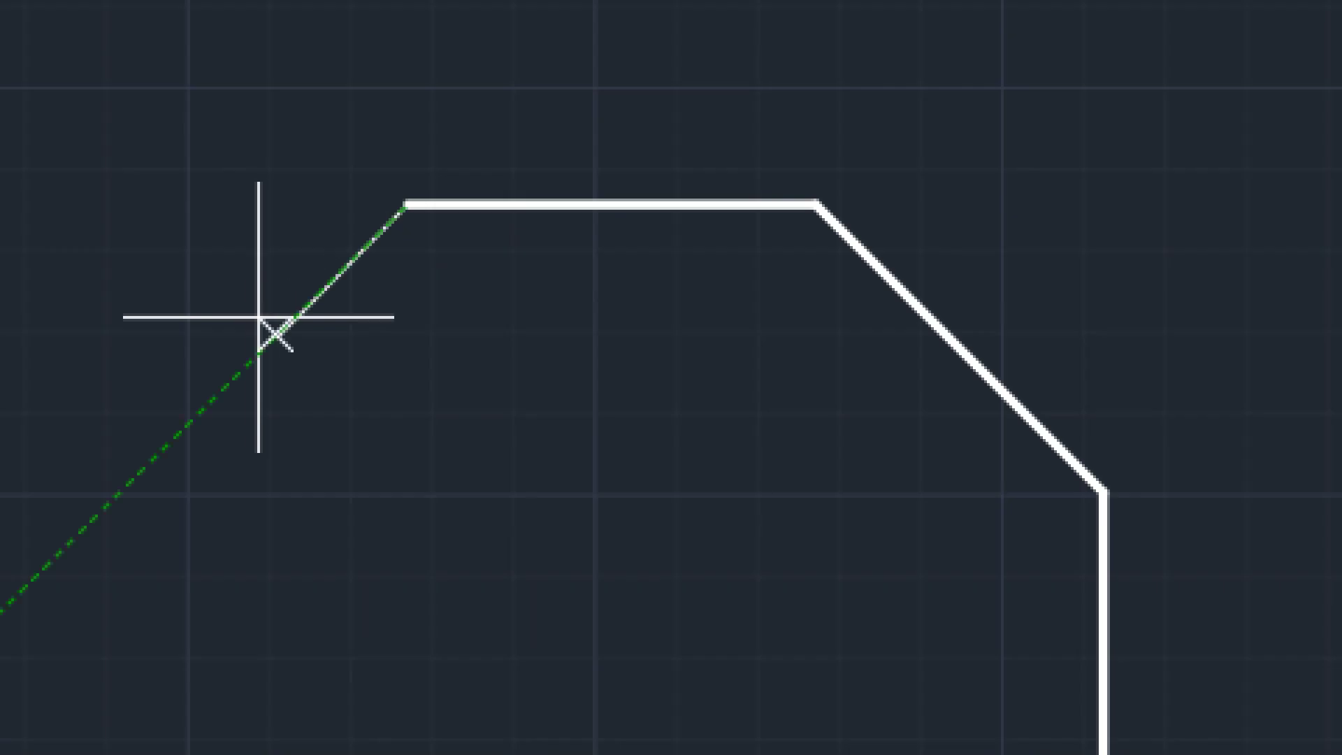
type("50")
key("Return")
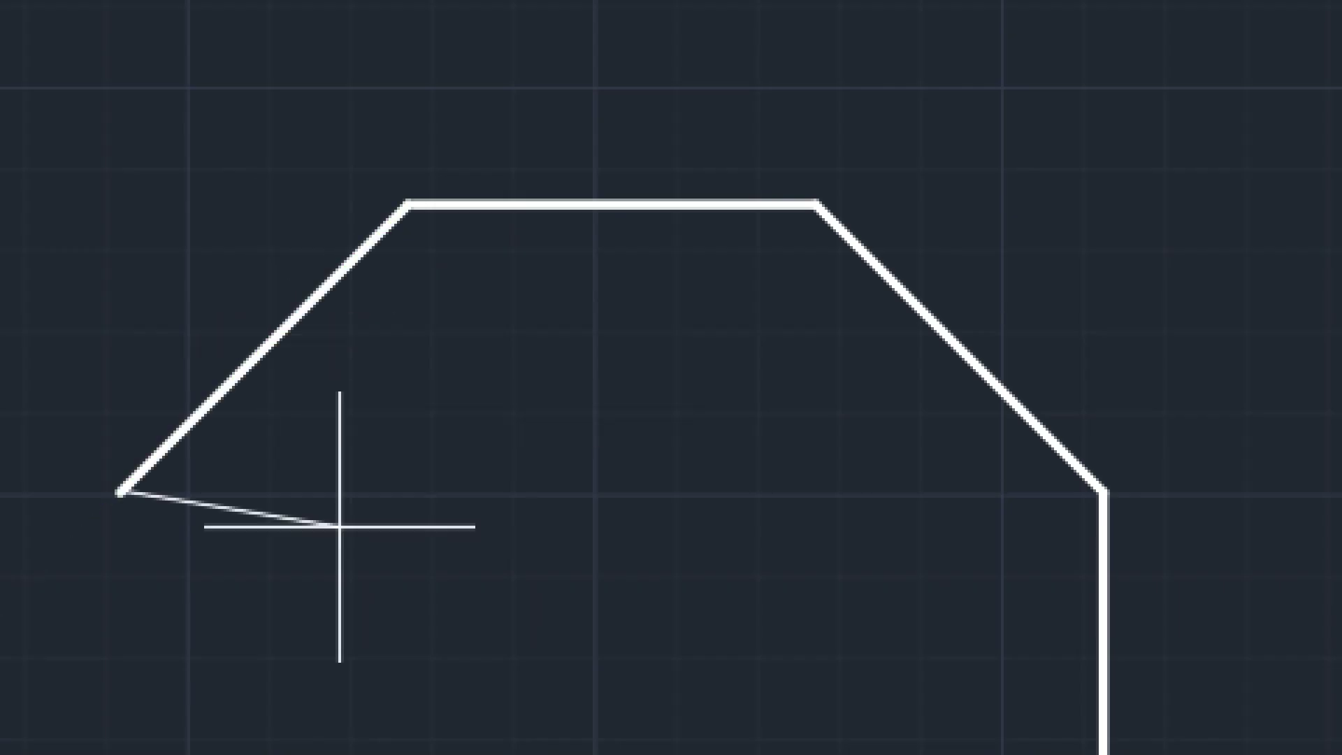
Finish the octagon with its last two 50-unit sides, using polar tracking at 270° and 315°, and end the line.
type("50")
key("Return")
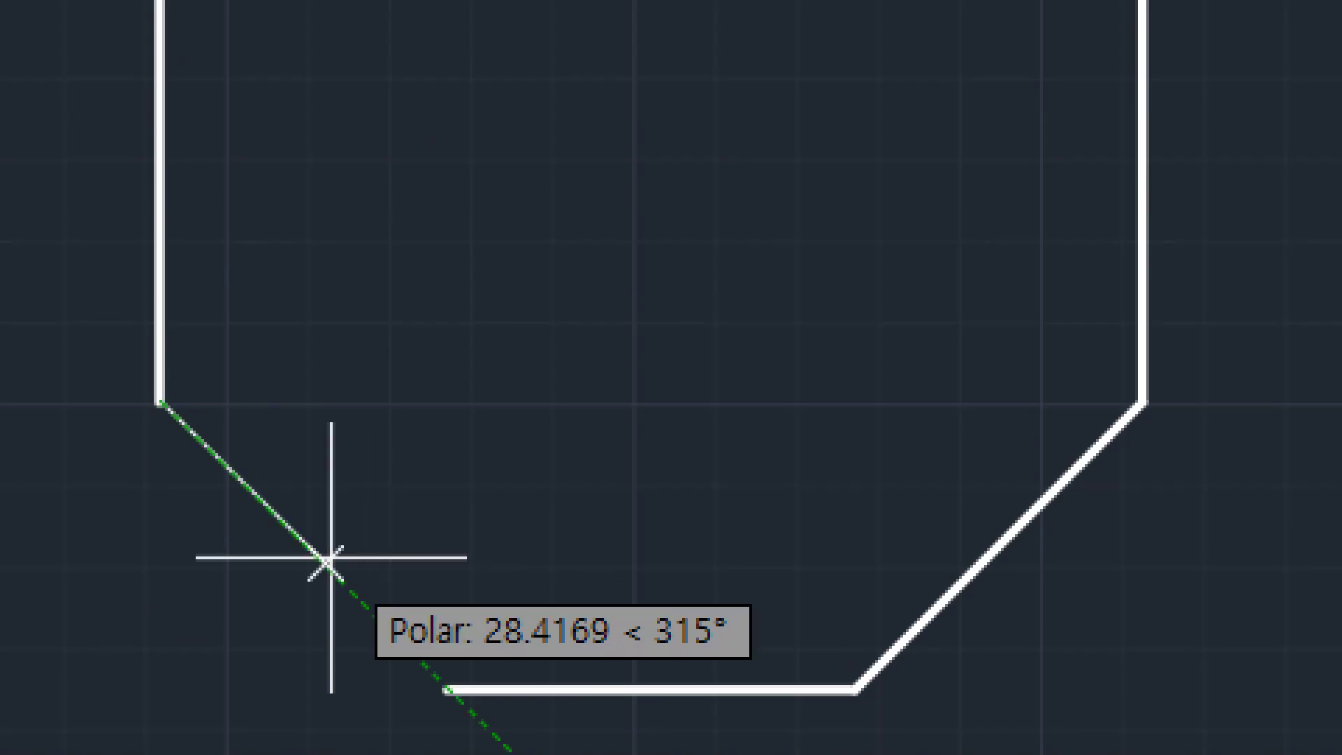
type("50")
key("Return")
key("Escape")
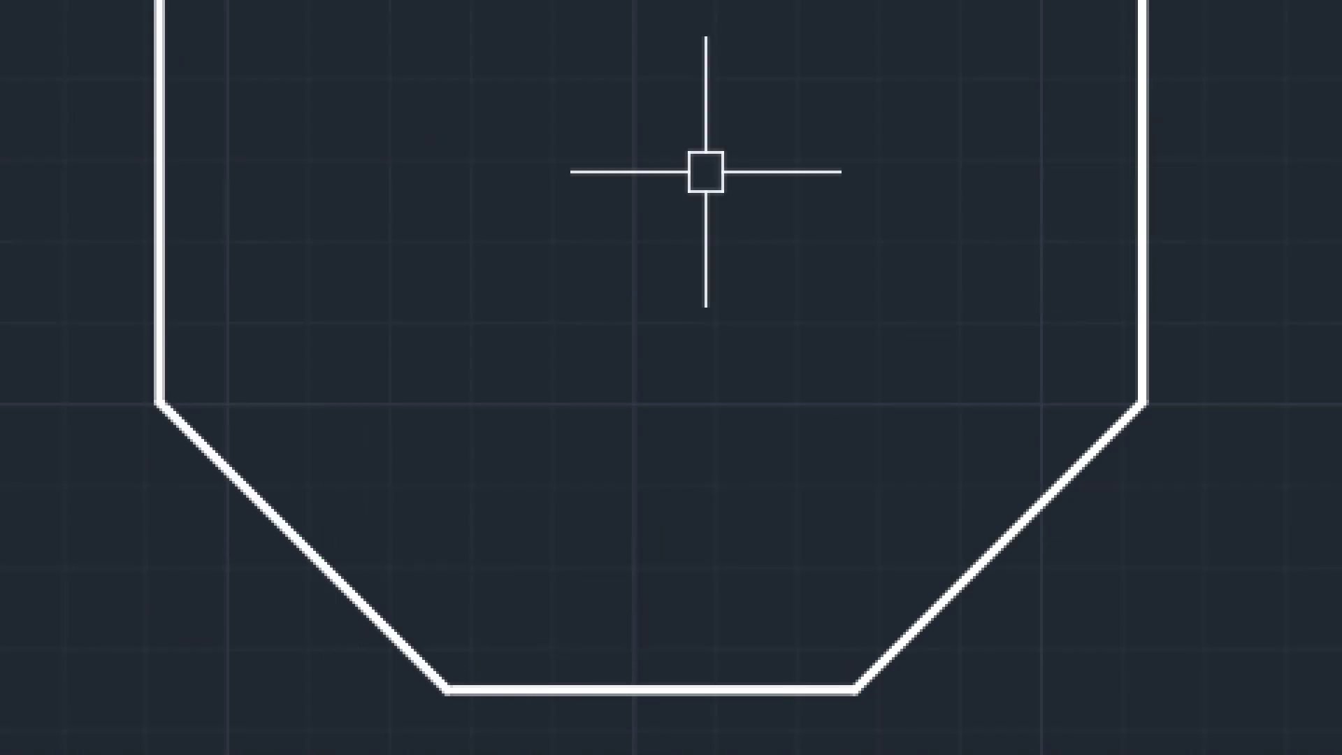
scroll(434, 265, "down", 2)
scroll(434, 265, "down", 2)
middle_click_drag(431, 272, 429, 405)
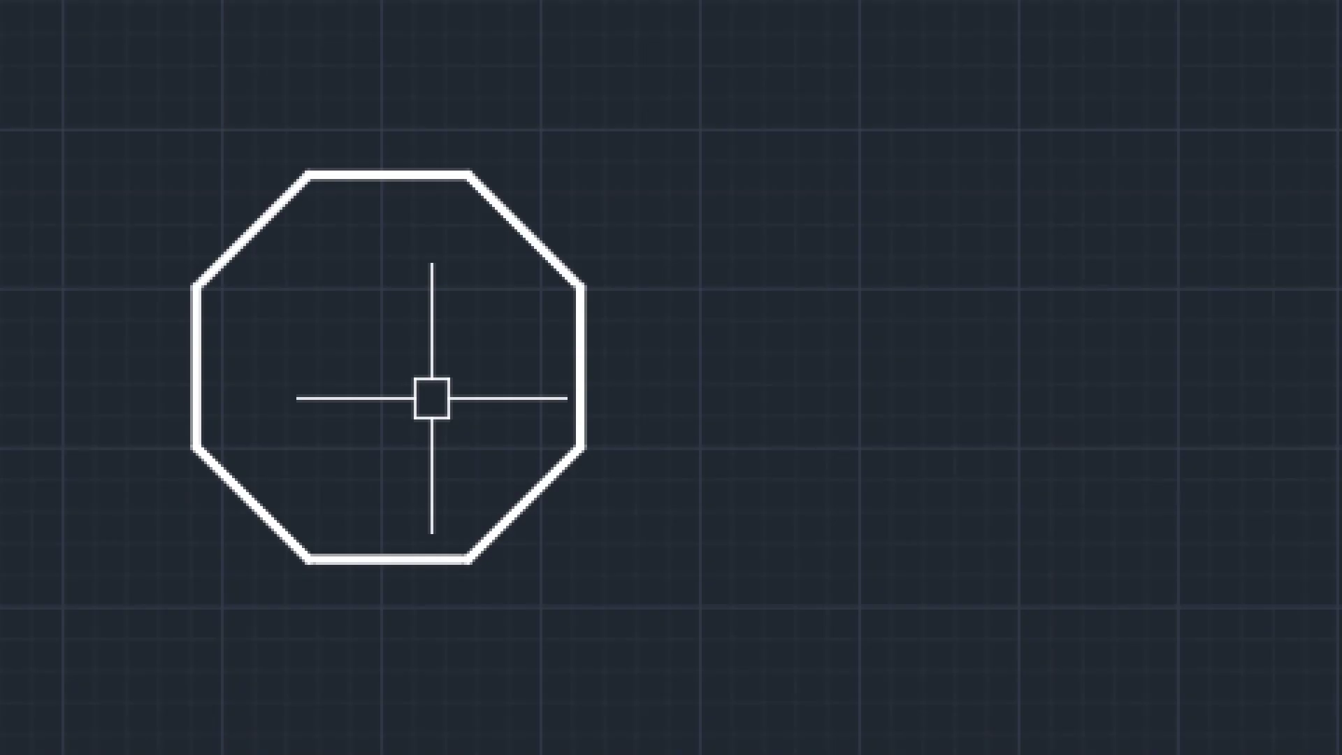
left_click(431, 400)
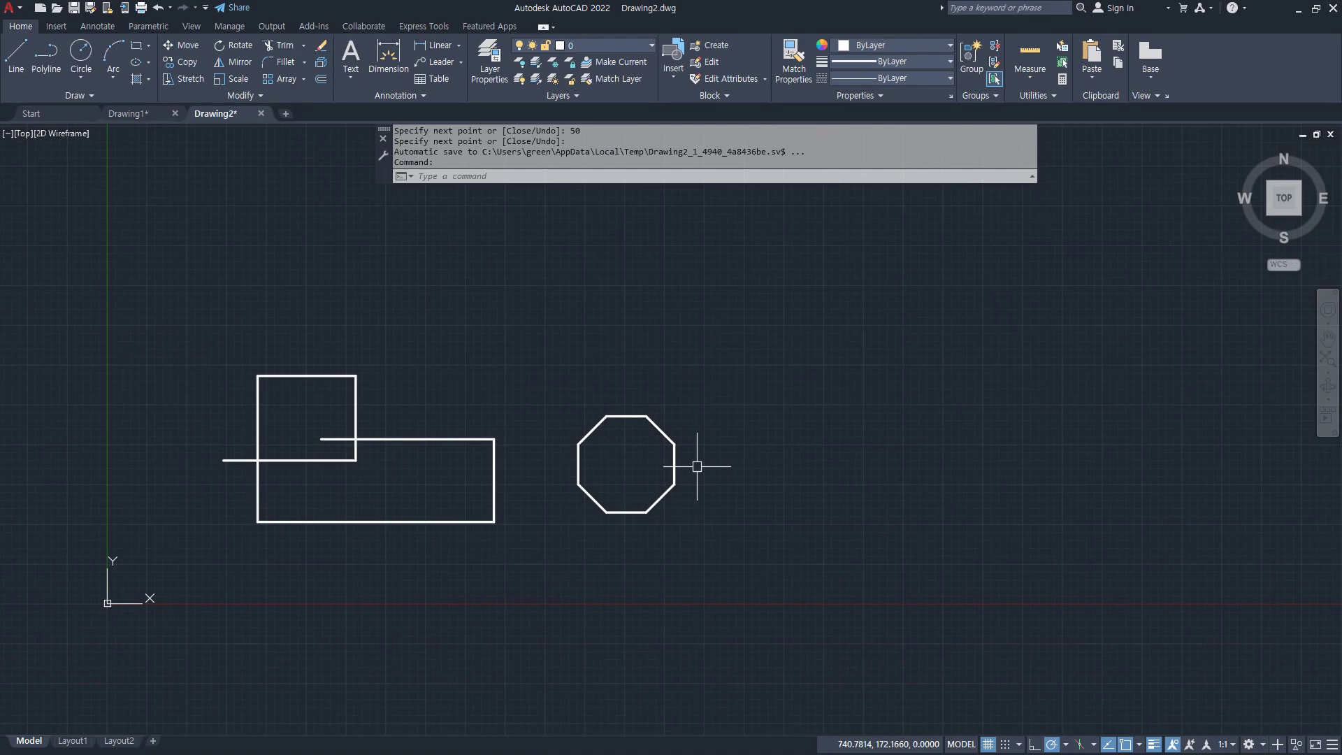
key("Escape")
key("Escape")
key("ctrl+2")
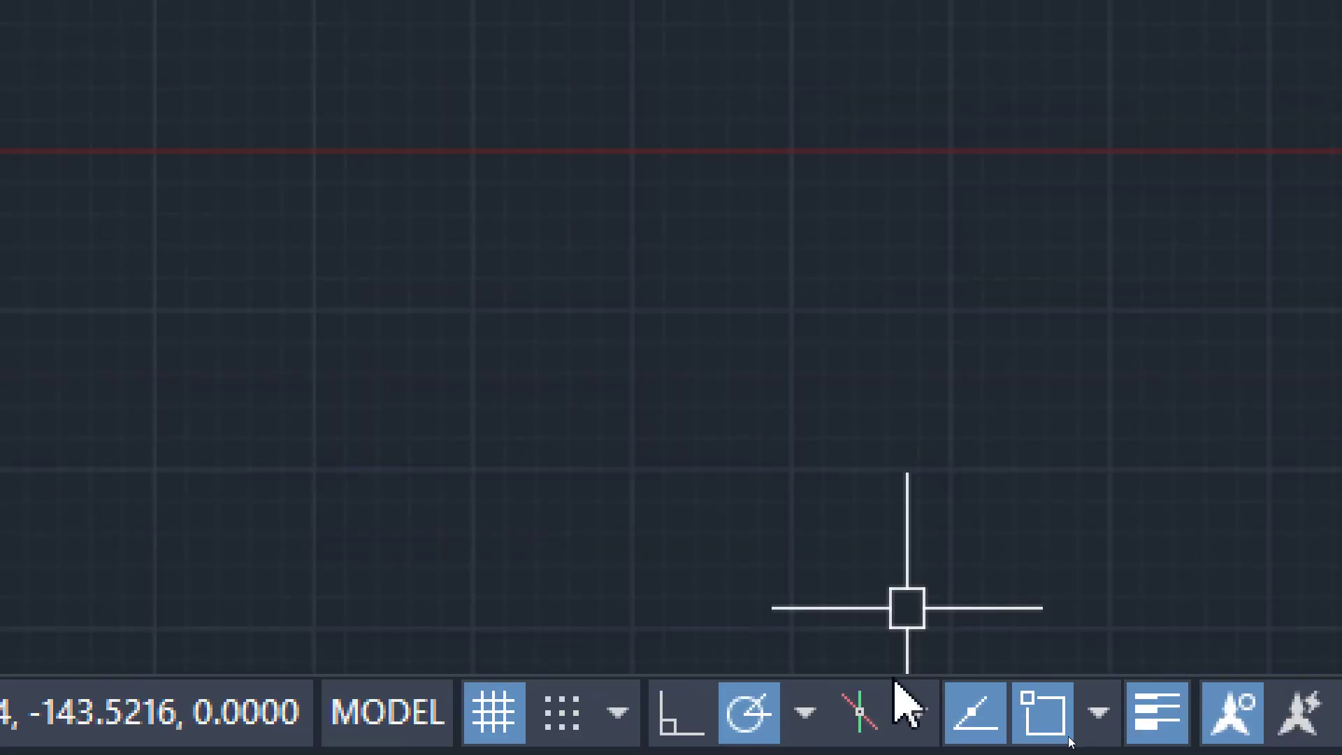
Add 36 as an additional polar tracking angle and choose the 36° increment for polar tracking.
left_click(806, 712)
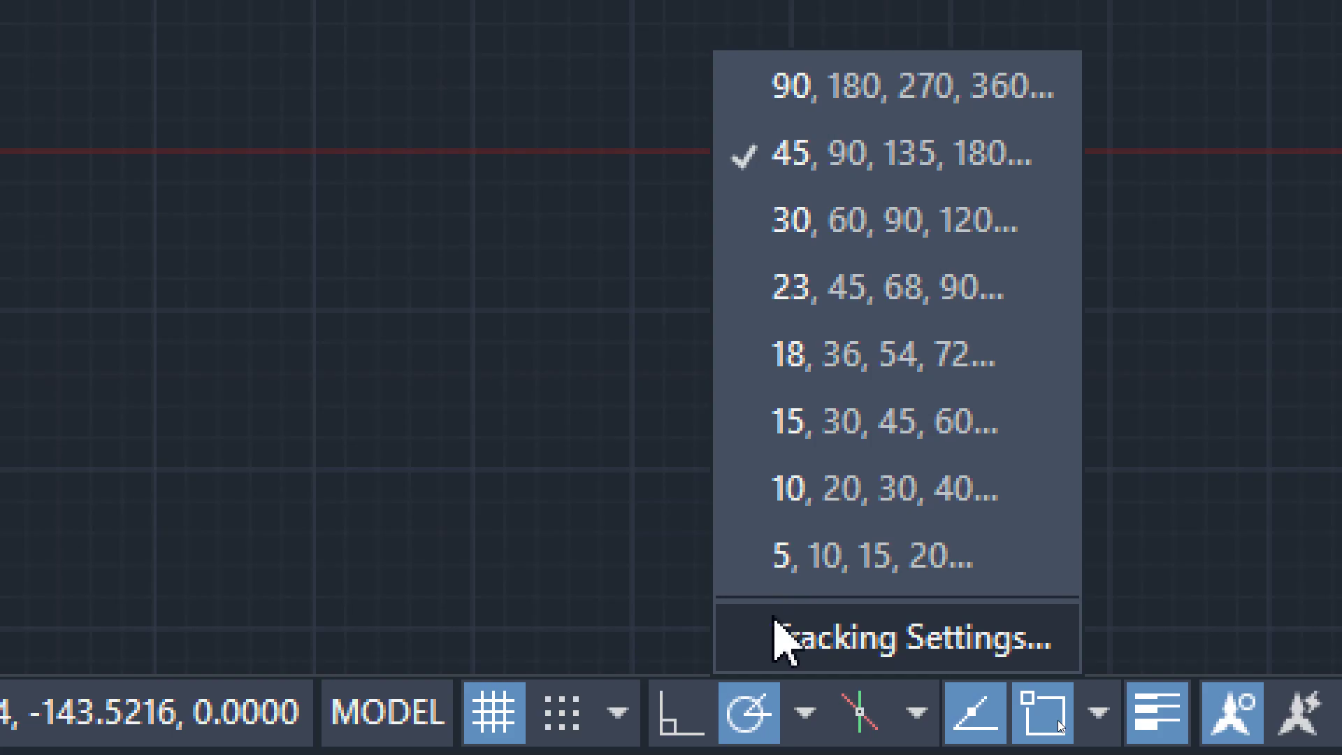
left_click(778, 623)
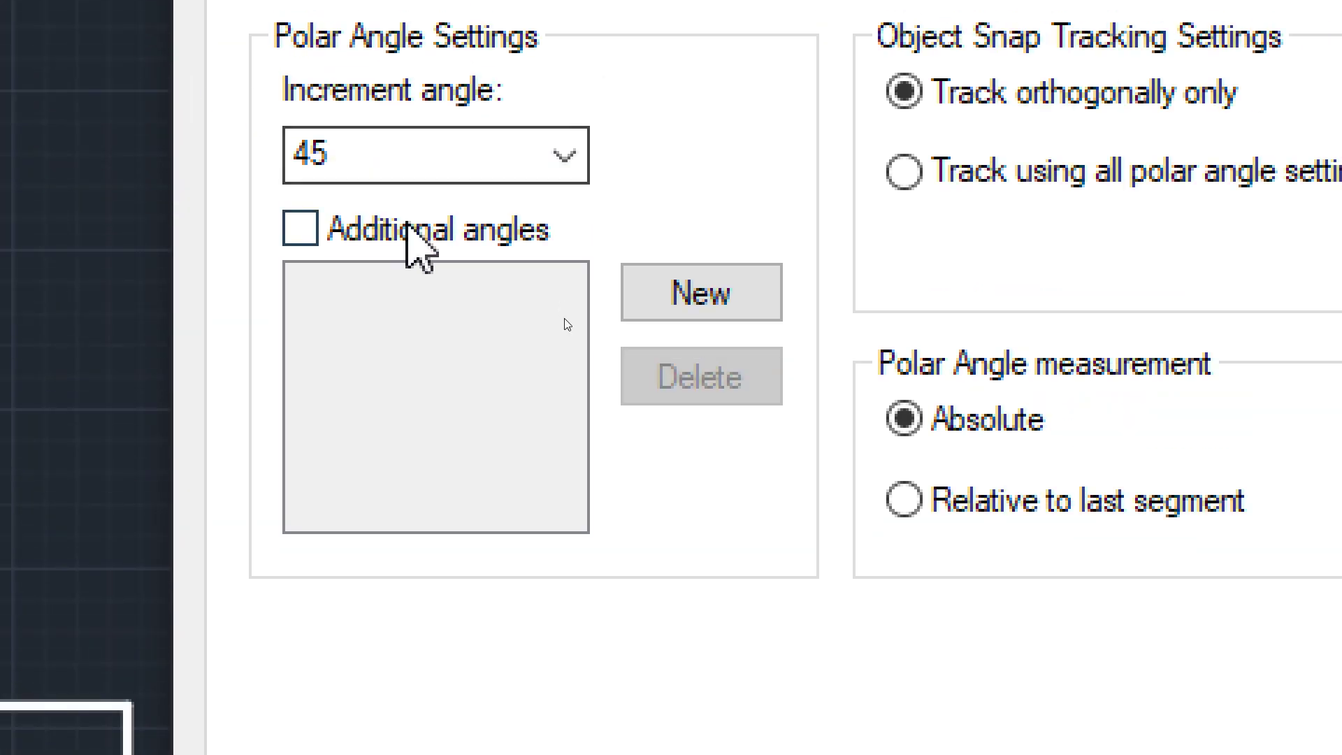
left_click(429, 233)
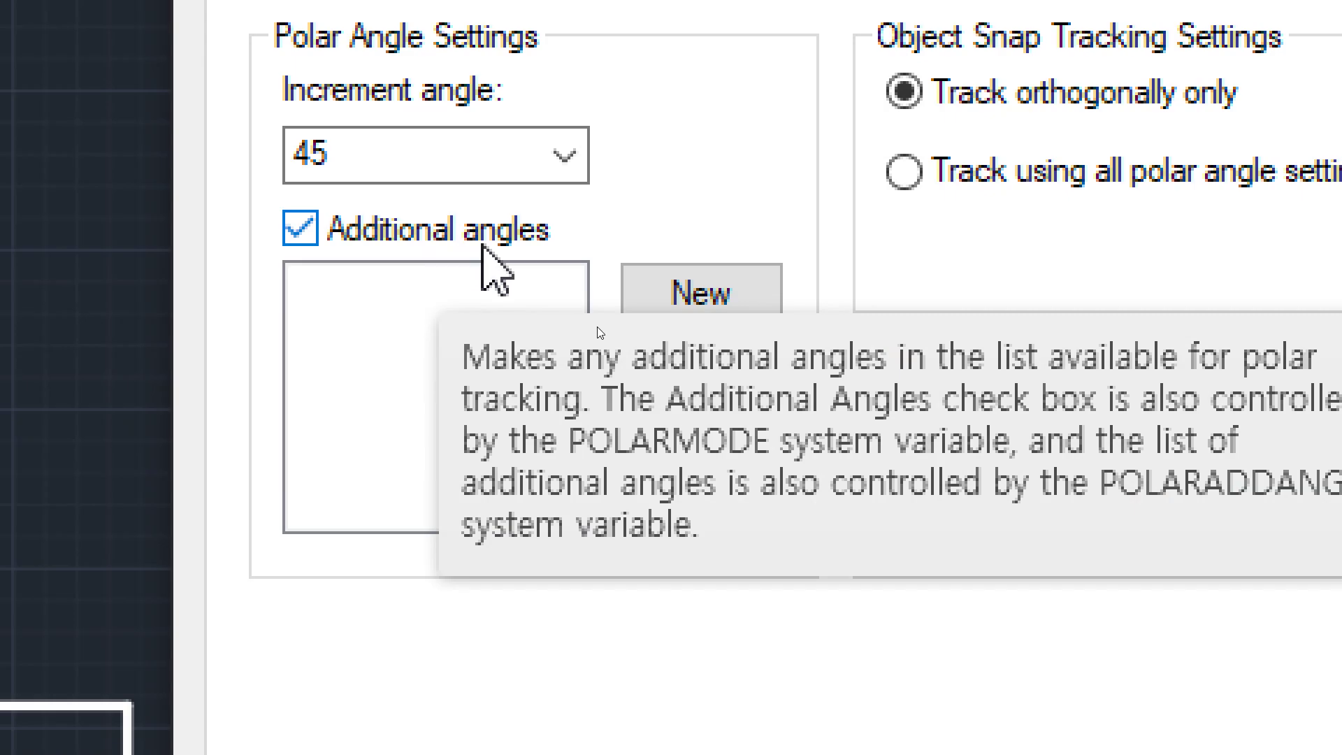
left_click(714, 313)
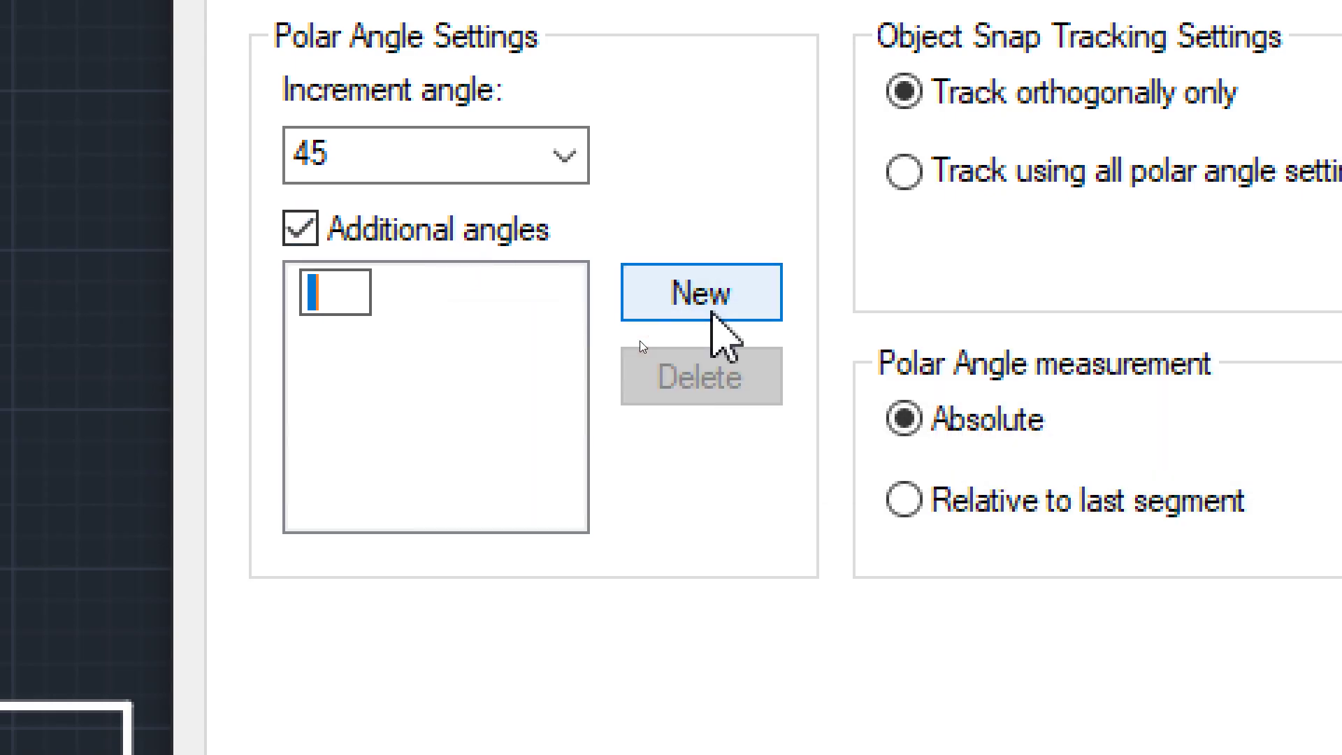
type("36")
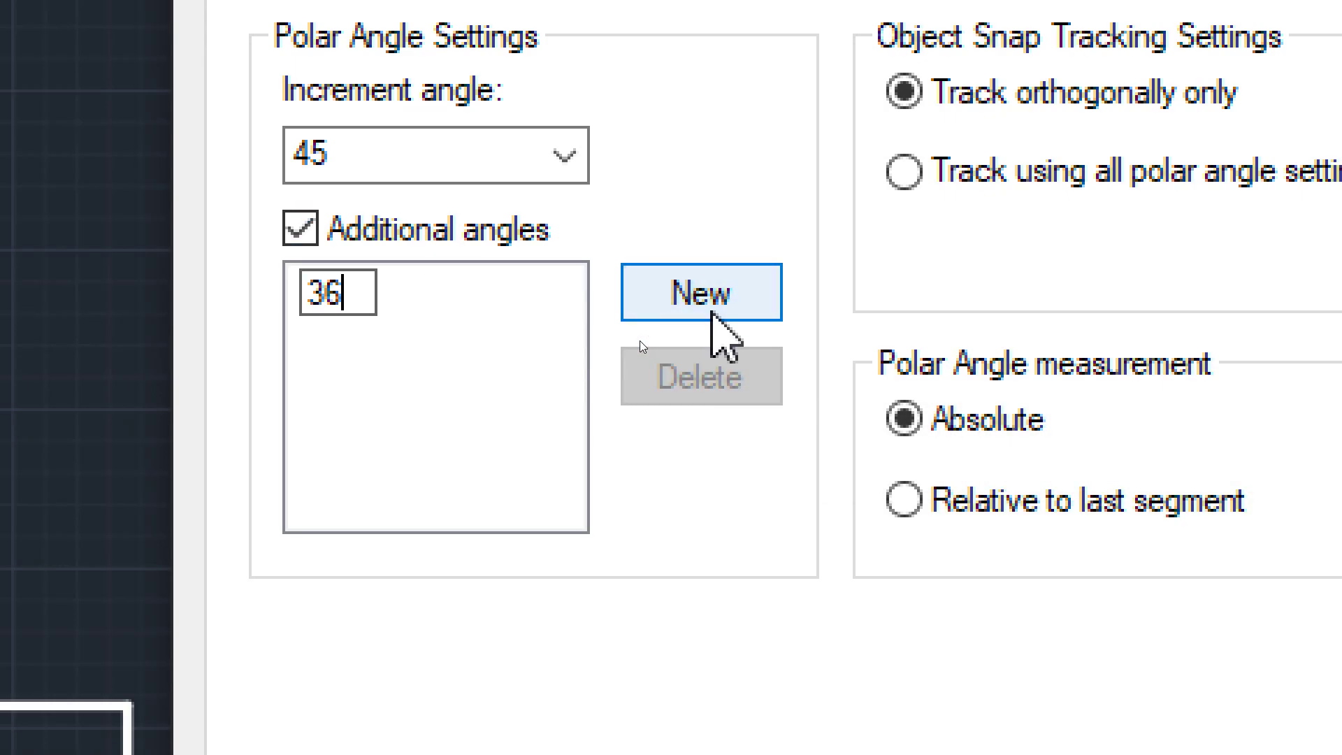
left_click(589, 358)
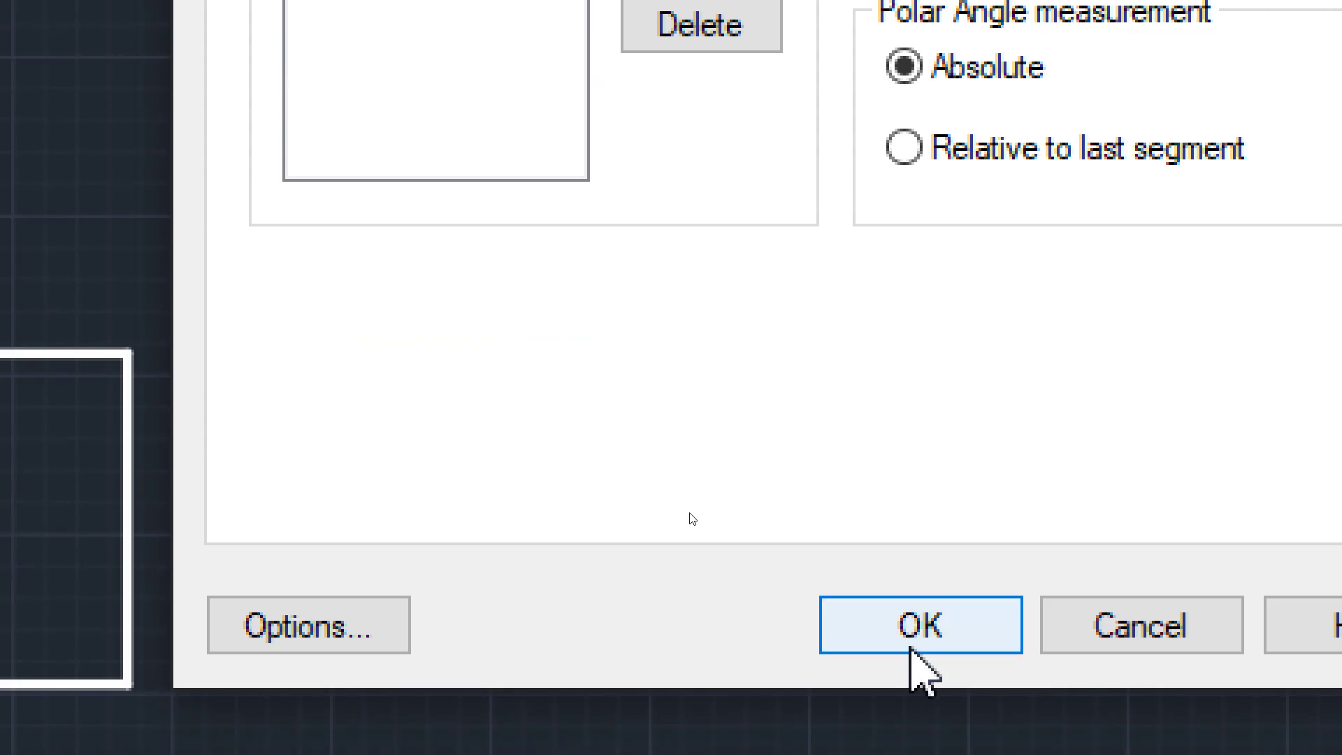
left_click(912, 647)
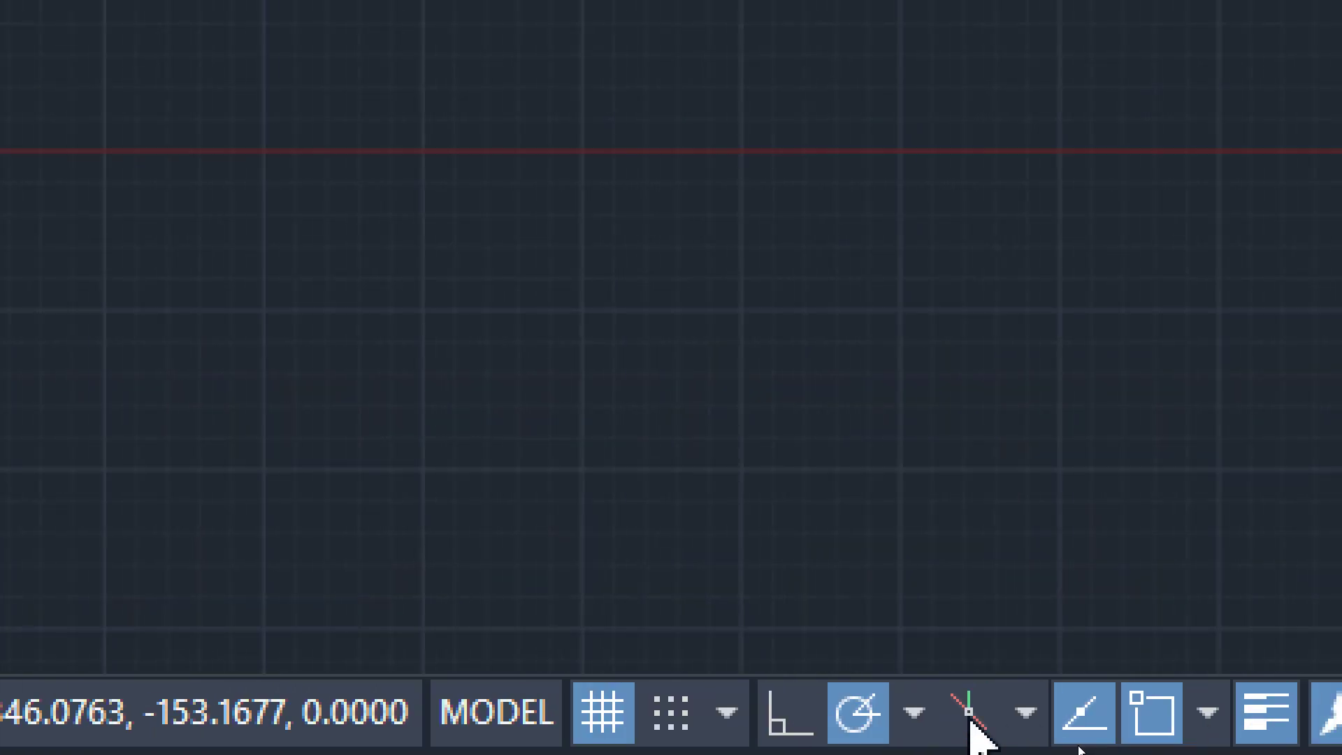
left_click(914, 713)
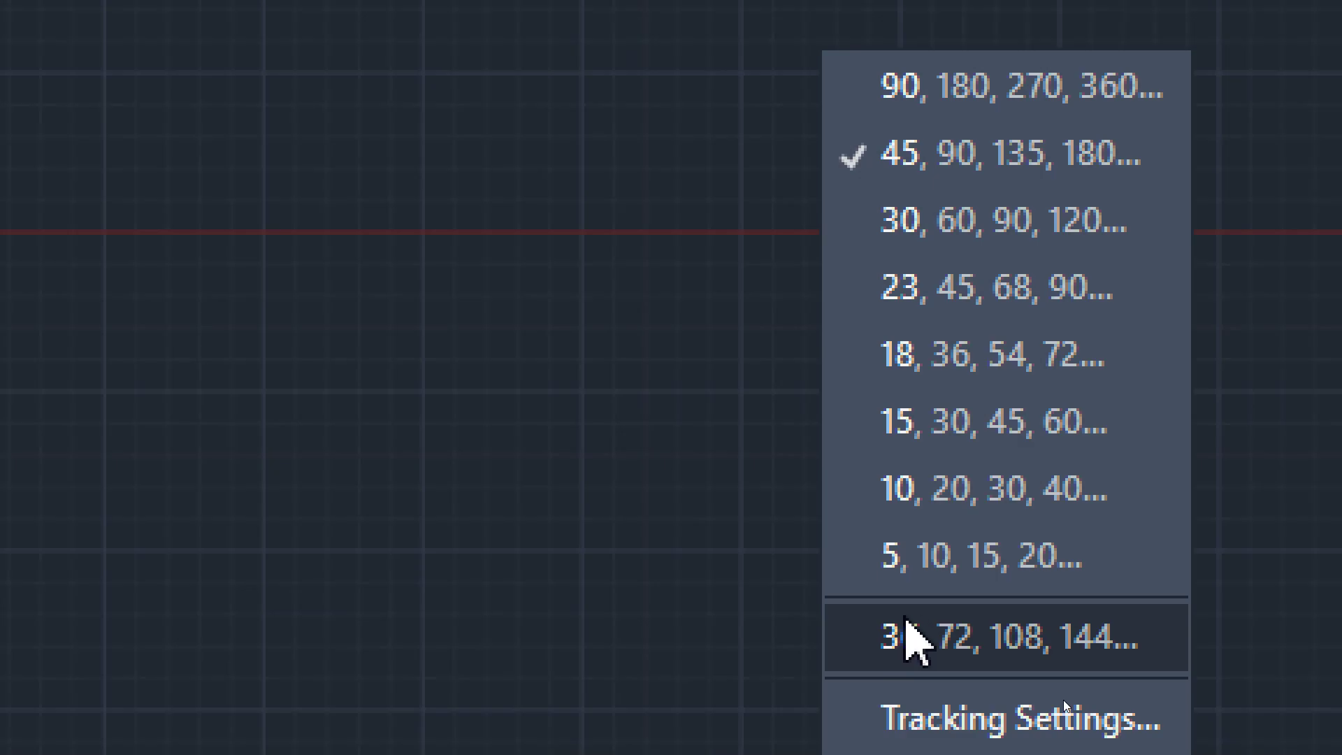
left_click(898, 625)
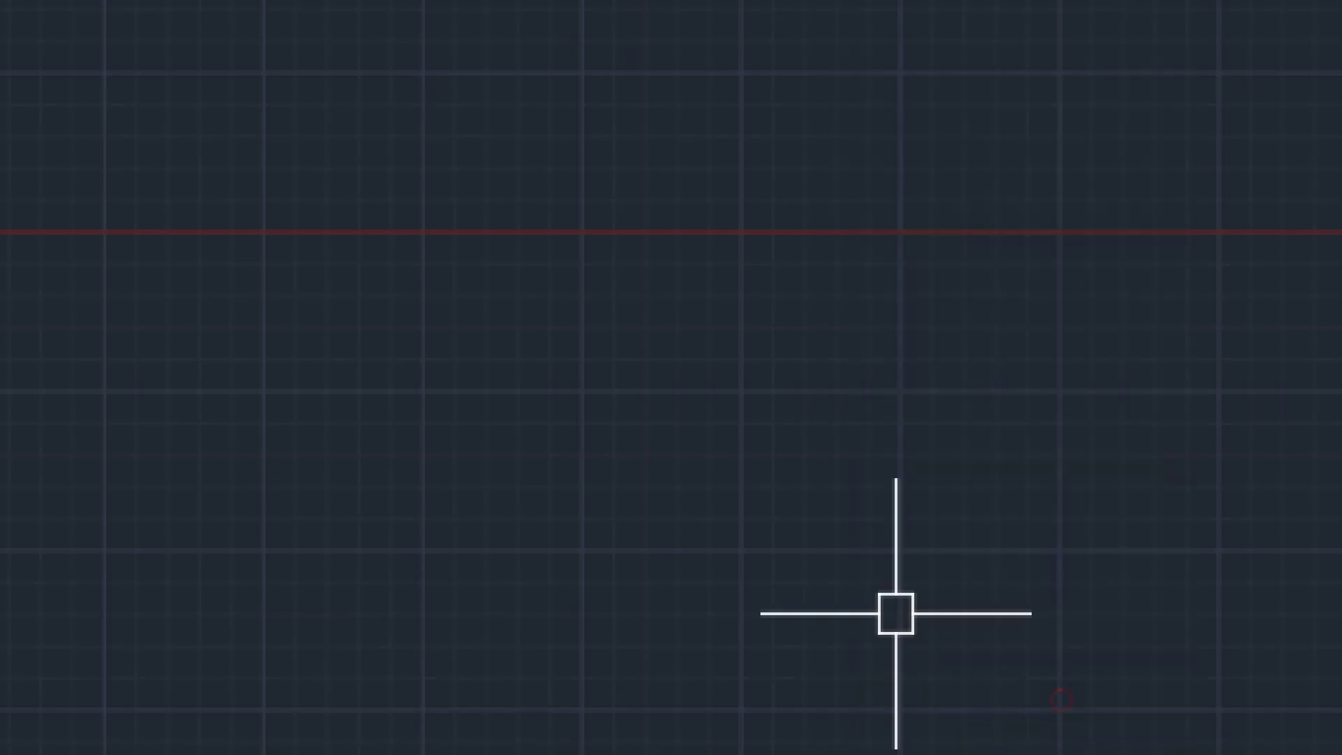
Start a decagon in the empty space beside the octagon with 50-unit sides tracked at 0° and 36°.
scroll(716, 480, "up", 4)
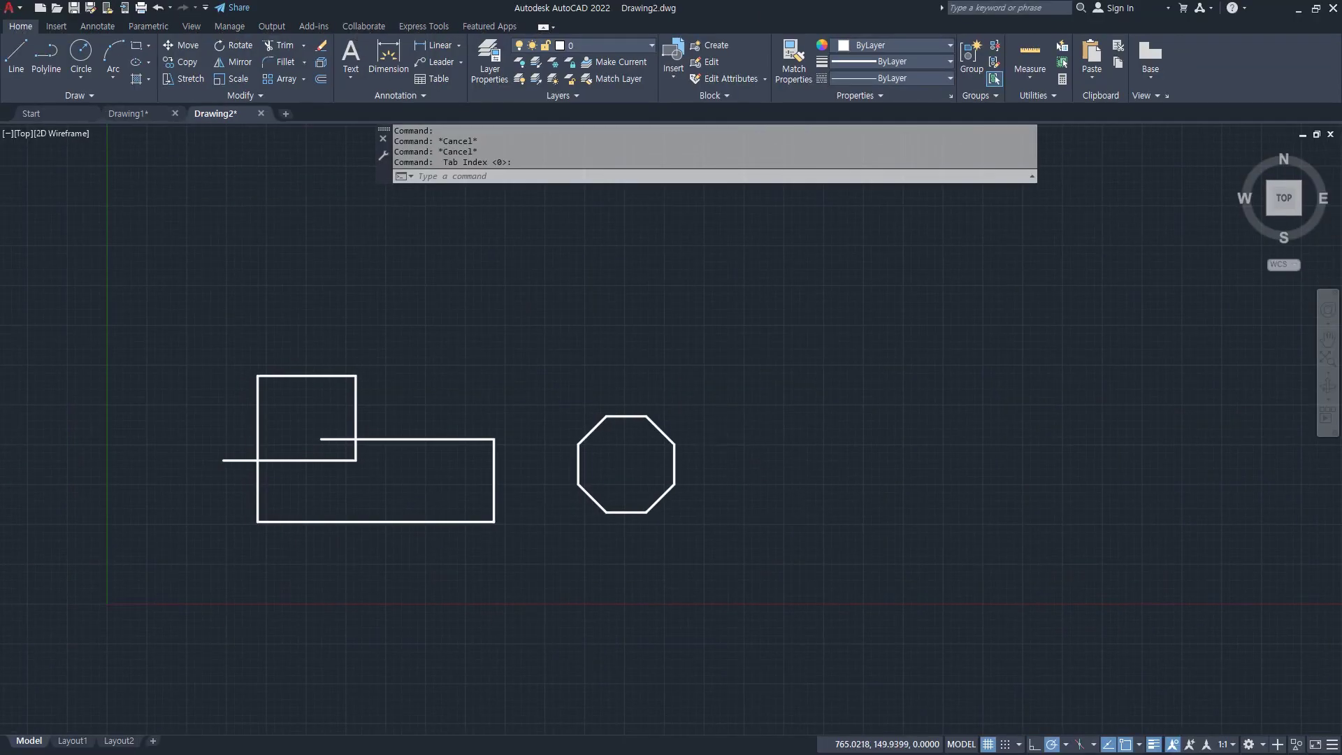
middle_click_drag(880, 543, 651, 515)
type("l")
key("Return")
left_click(650, 514)
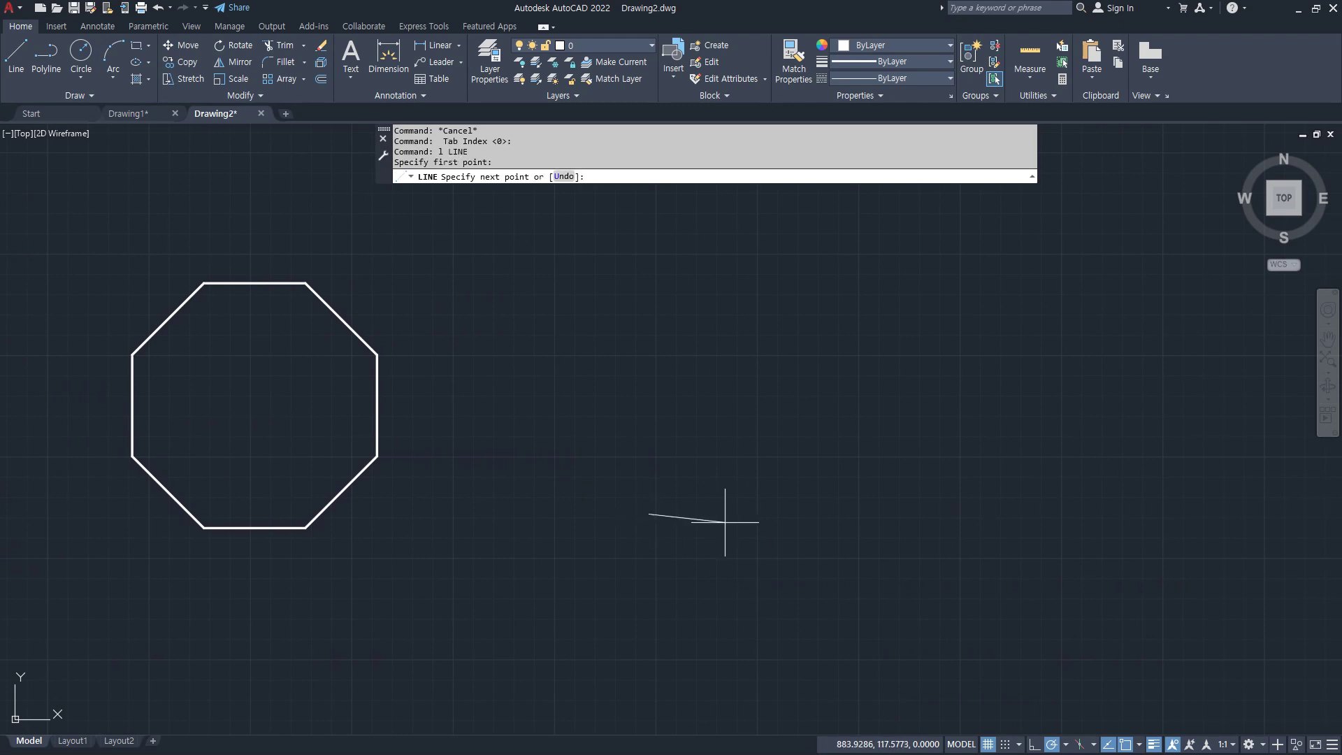
type("50")
key("Return")
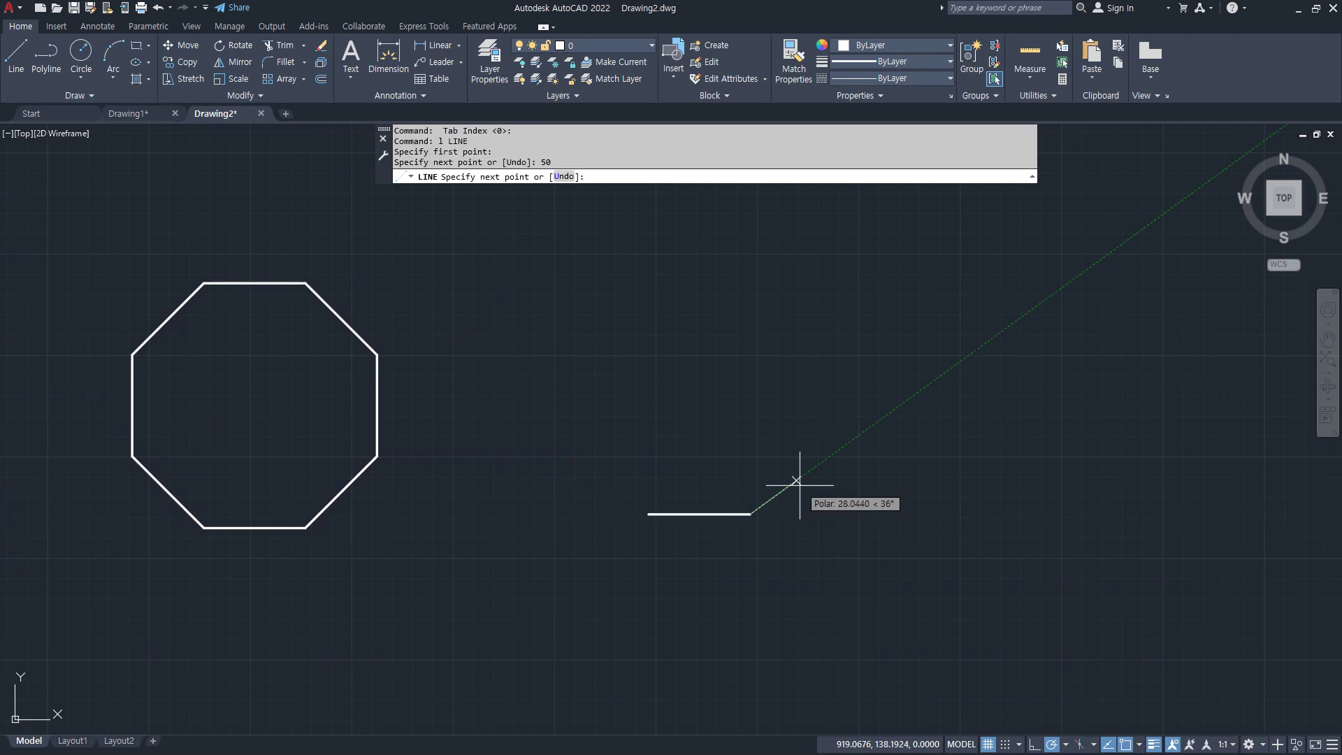
type("50")
key("Return")
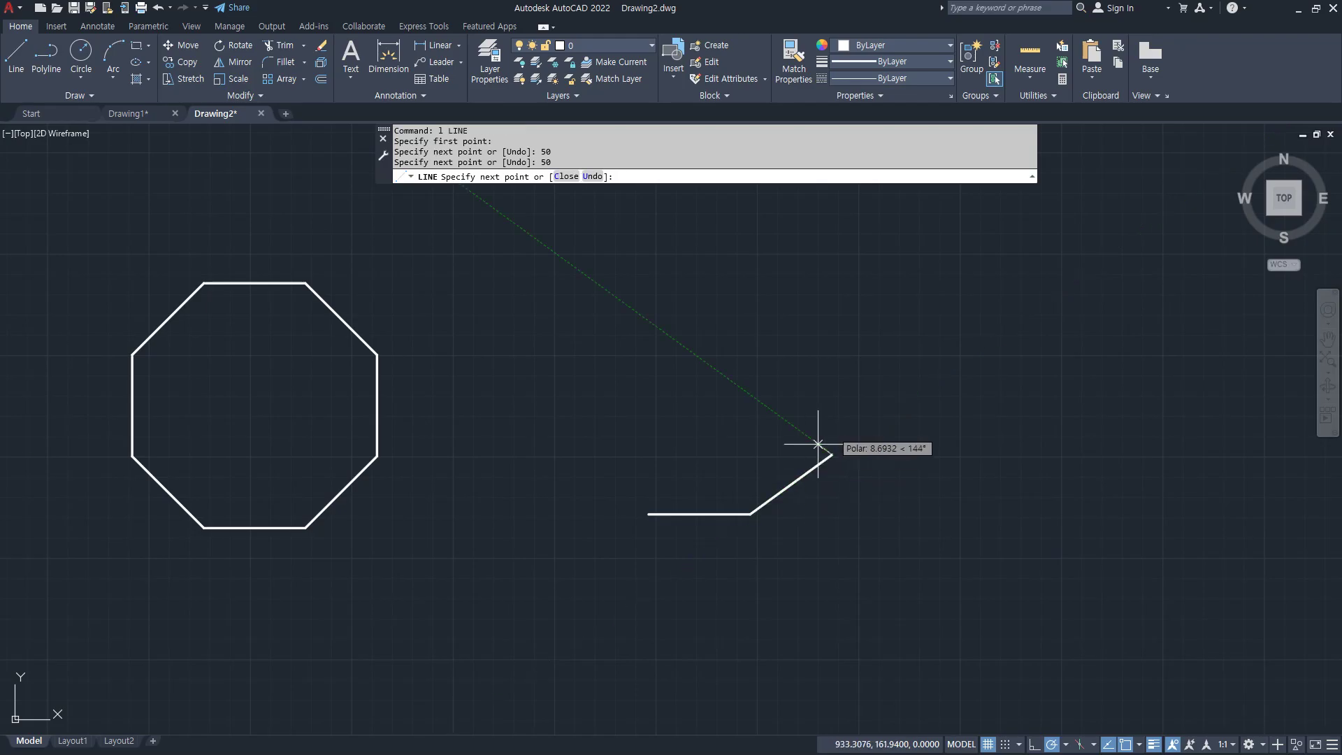
Add the decagon's next five 50-unit sides with polar tracking at 72°, 108°, 144°, 180° and 216°.
type("50")
key("Return")
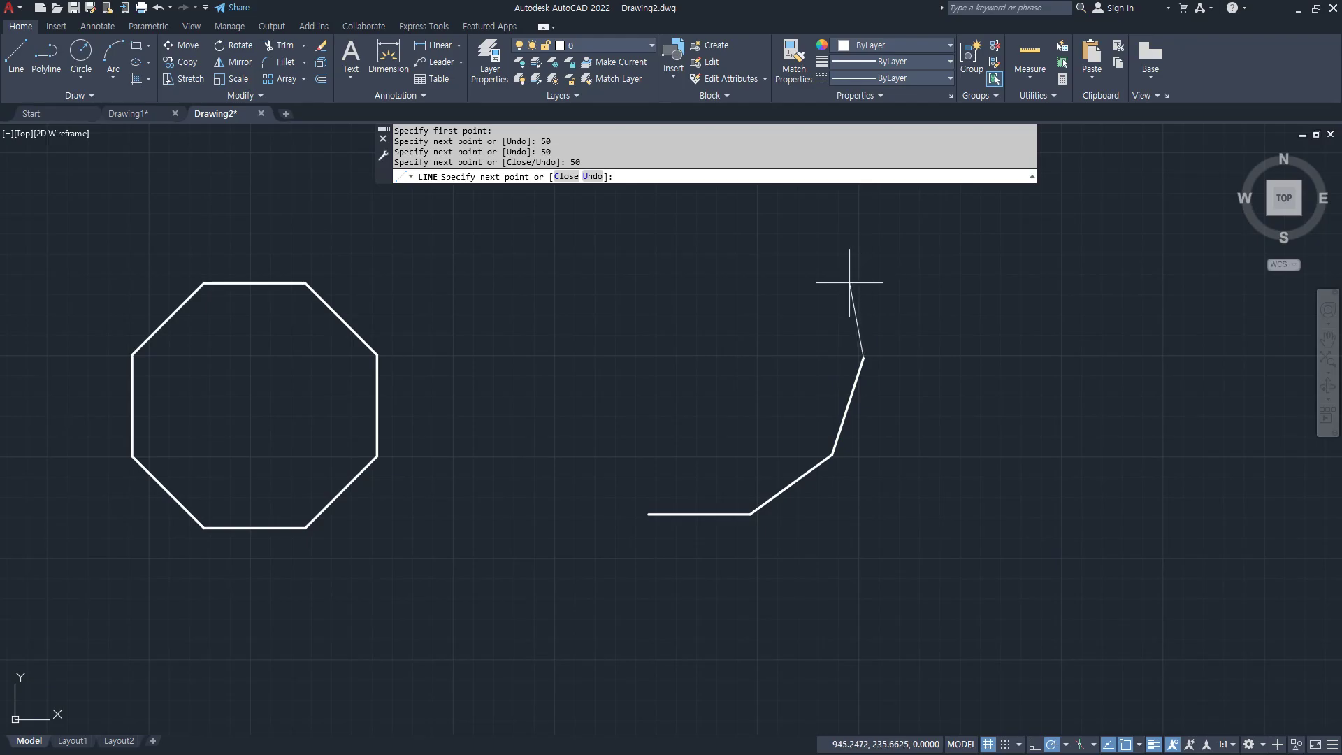
type("50")
key("Return")
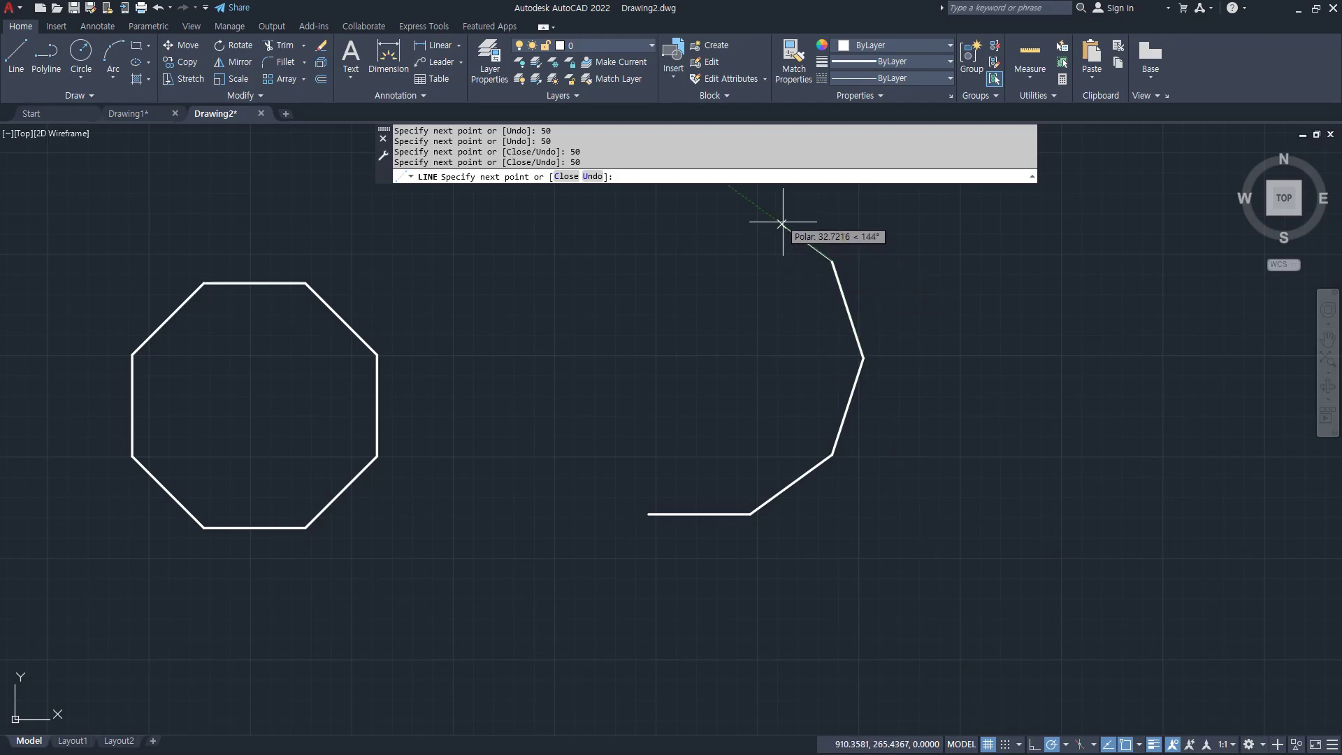
type("50")
key("Return")
type("50")
key("Return")
type("50")
key("Return")
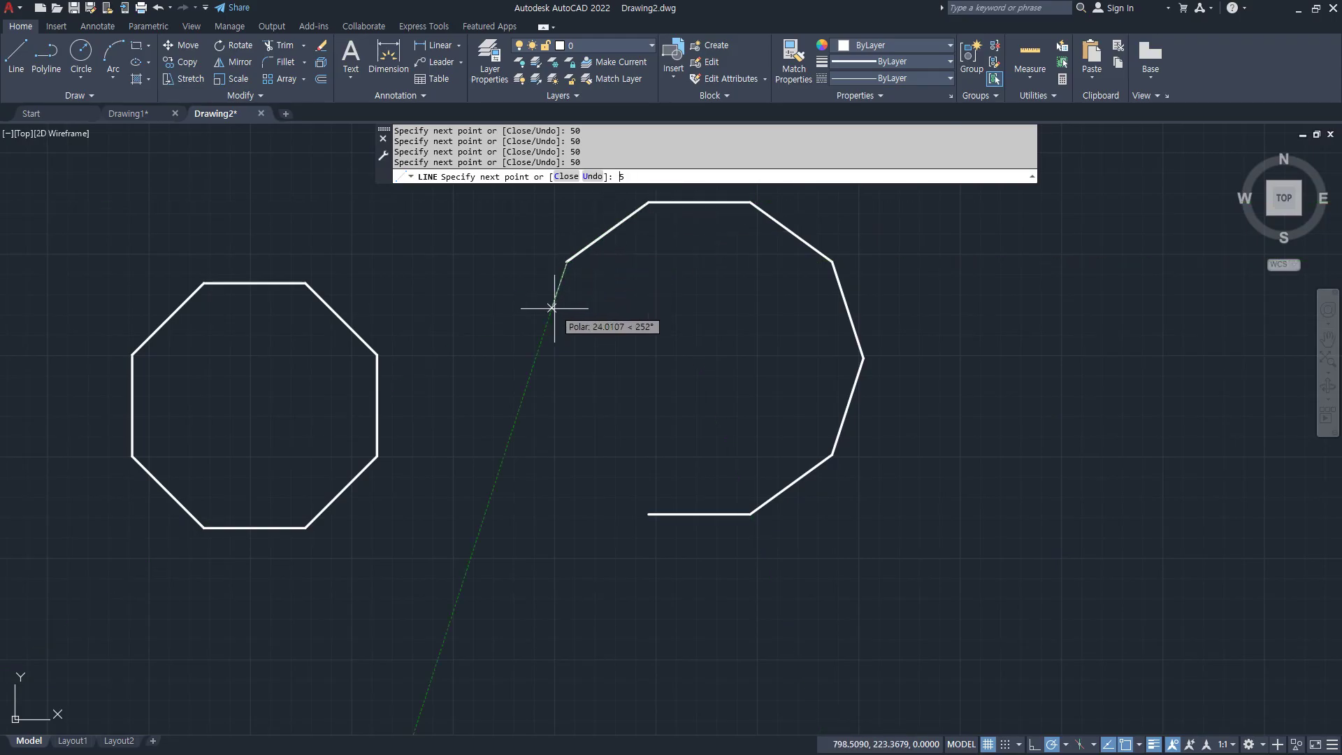
Add 50-unit decagon sides tracked at 252° and 288°, and finish the shape with the Close option.
type("50")
key("Return")
type("50")
key("Return")
type("c")
key("Return")
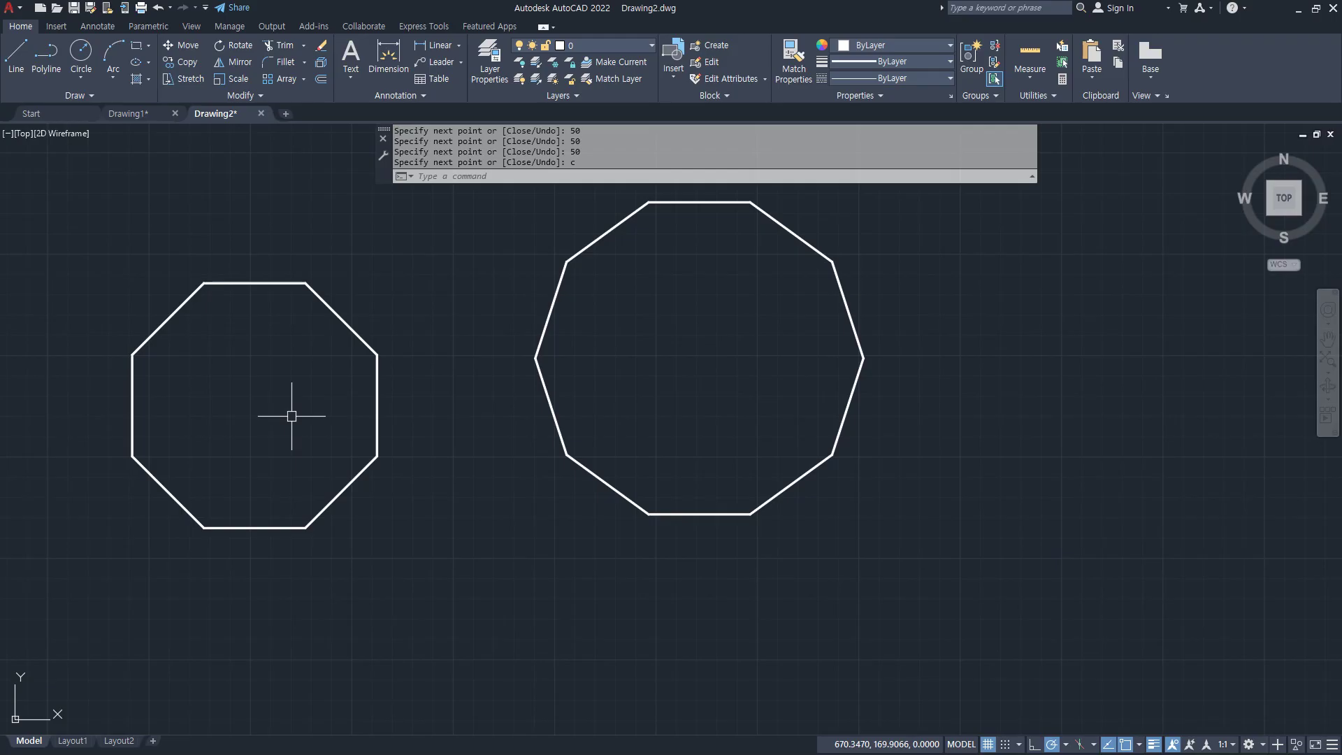
Delete the additional 36° angle from the polar tracking settings and set the increment angle to 90.
left_click(1068, 745)
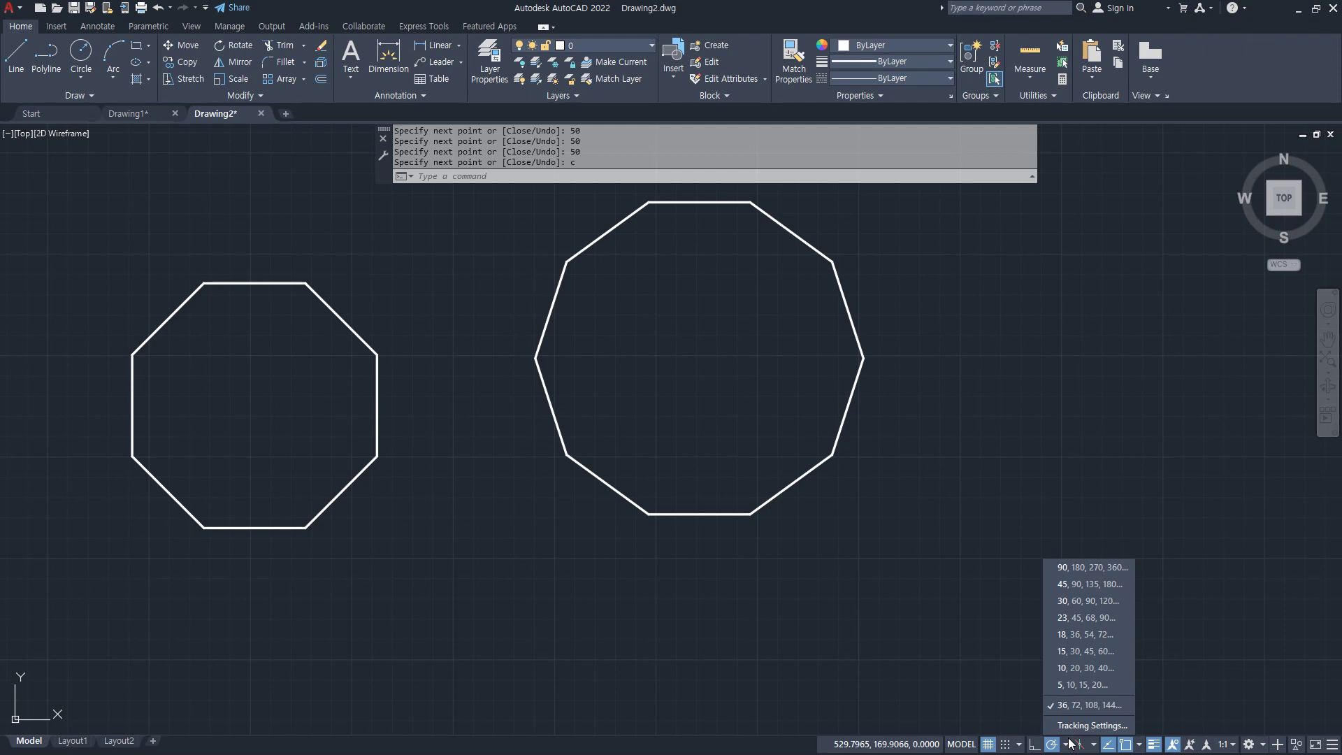
left_click(1092, 725)
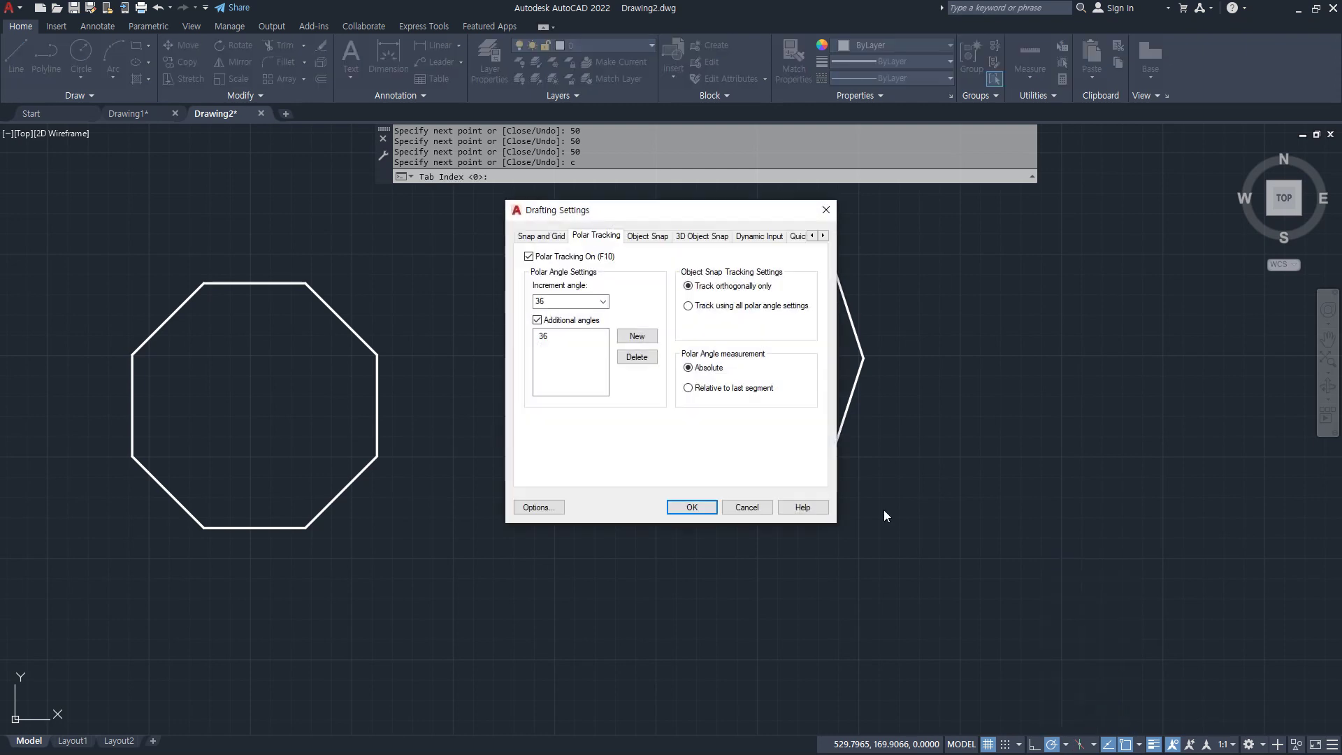
left_click(544, 338)
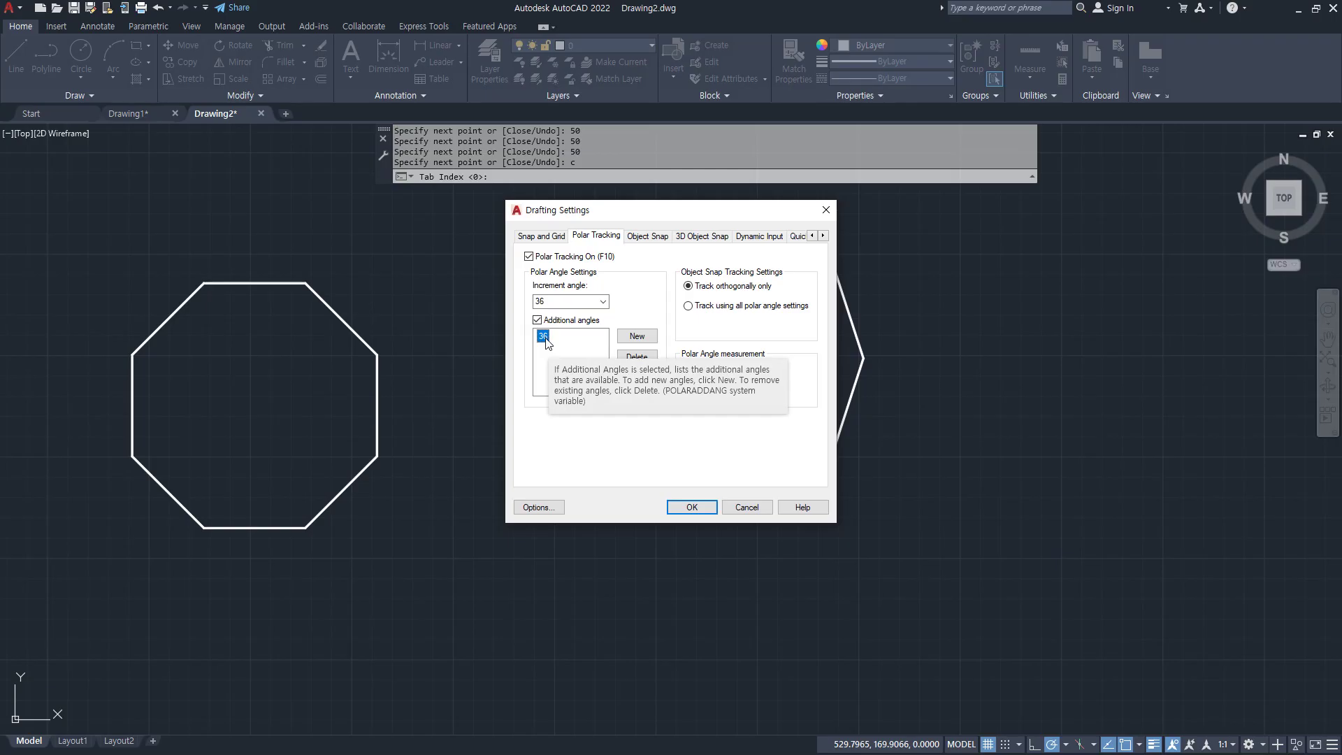
left_click(635, 358)
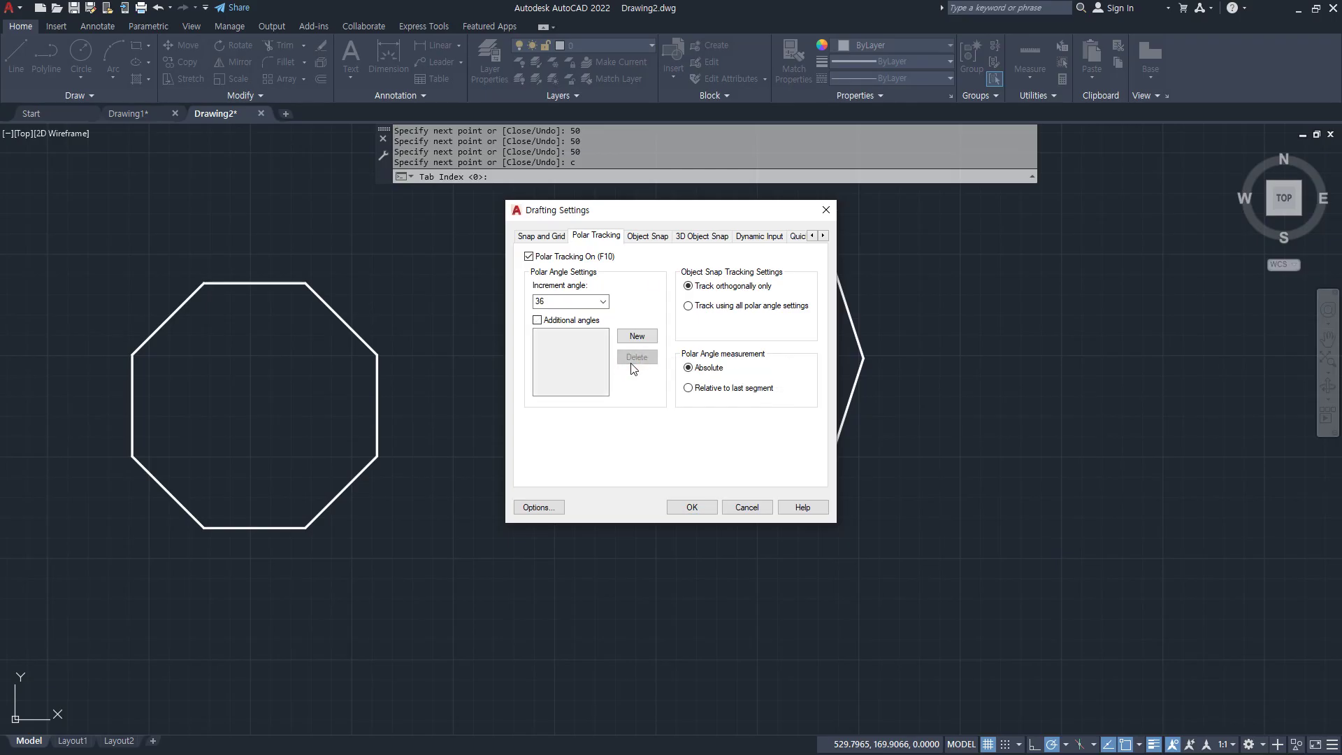
left_click(603, 302)
left_click(592, 316)
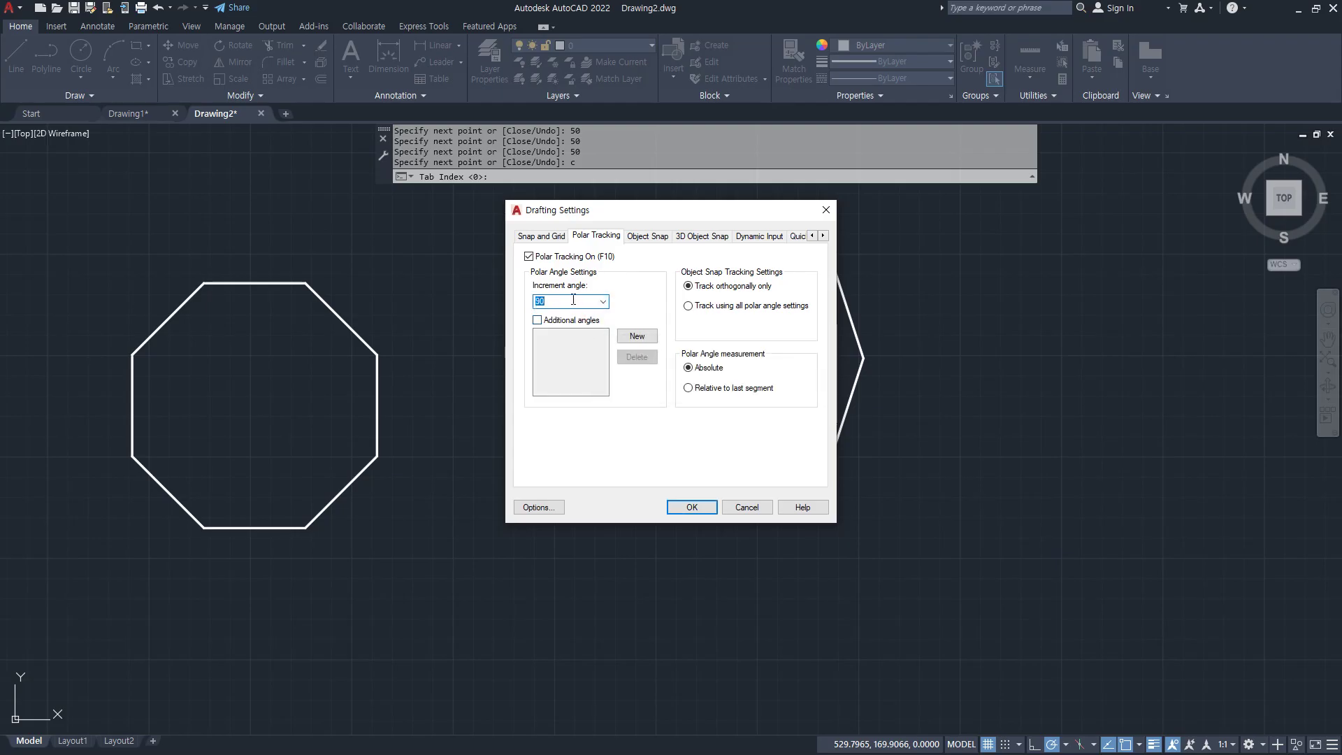
left_click(603, 301)
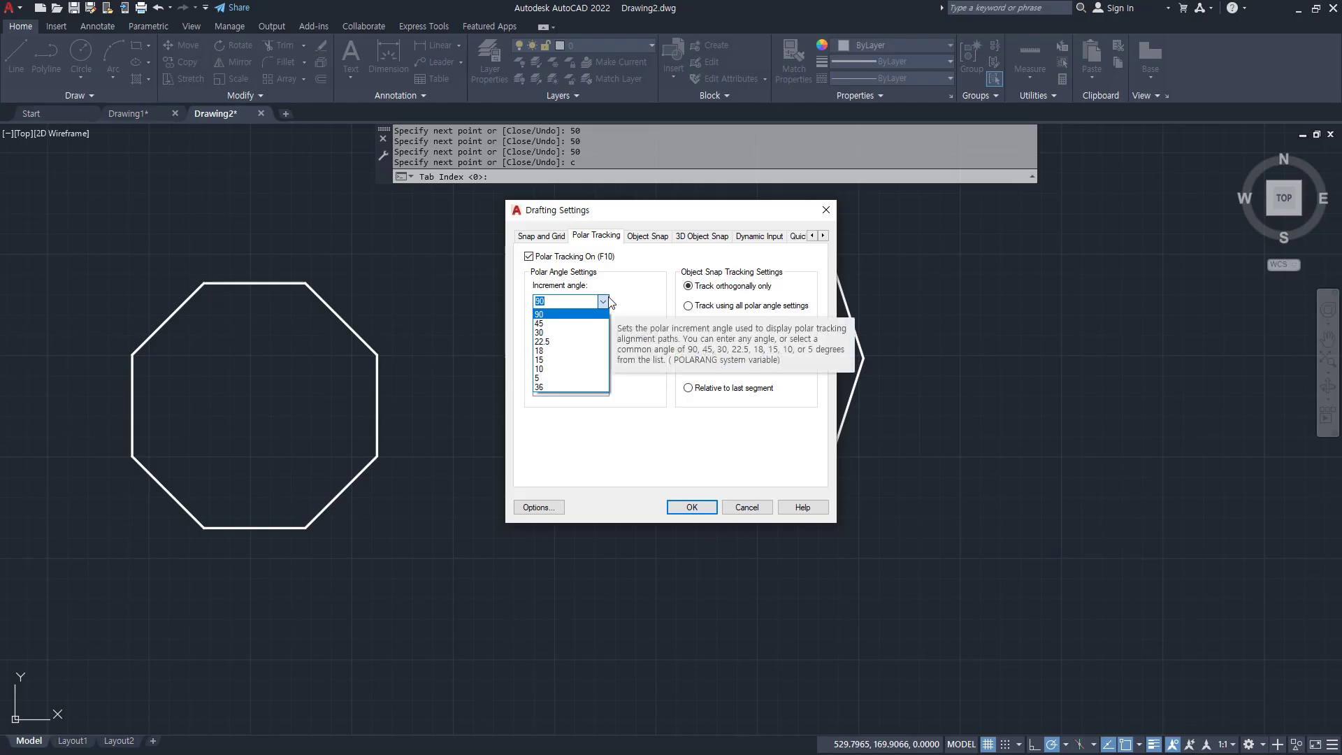
left_click(552, 387)
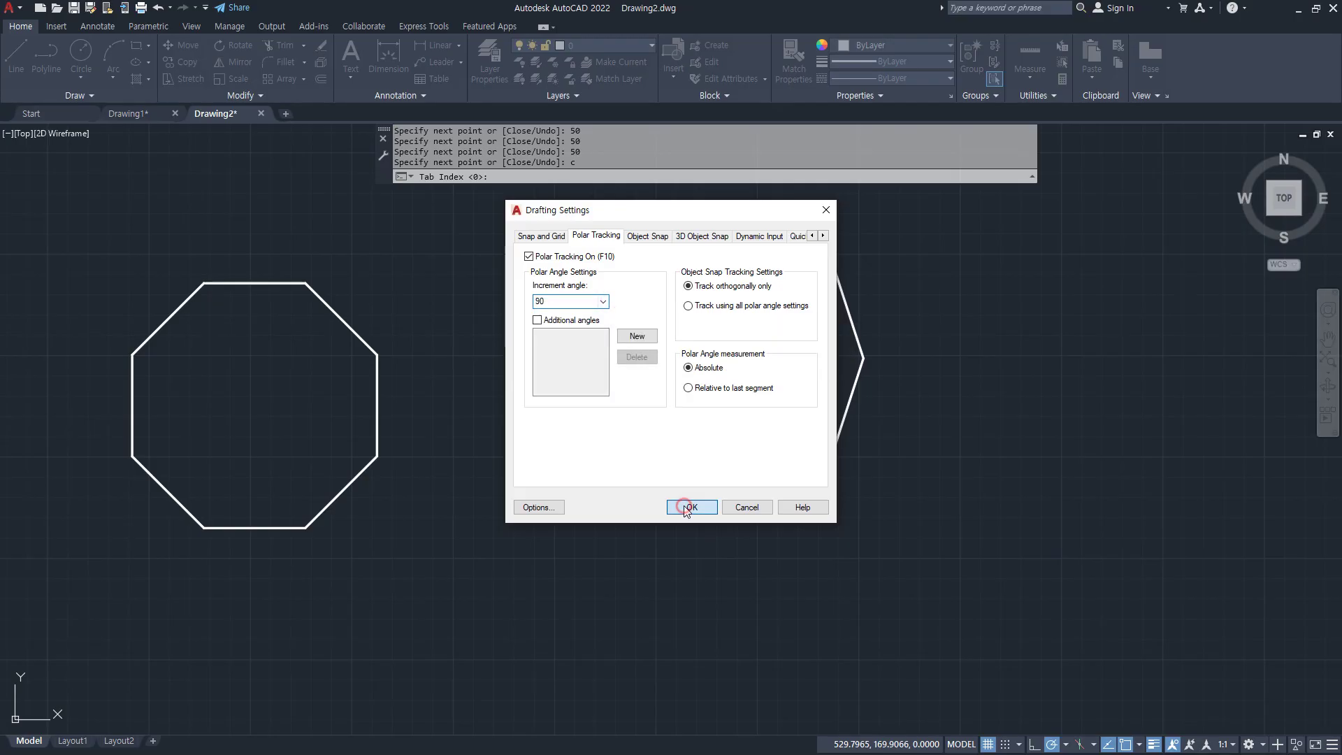
left_click(691, 507)
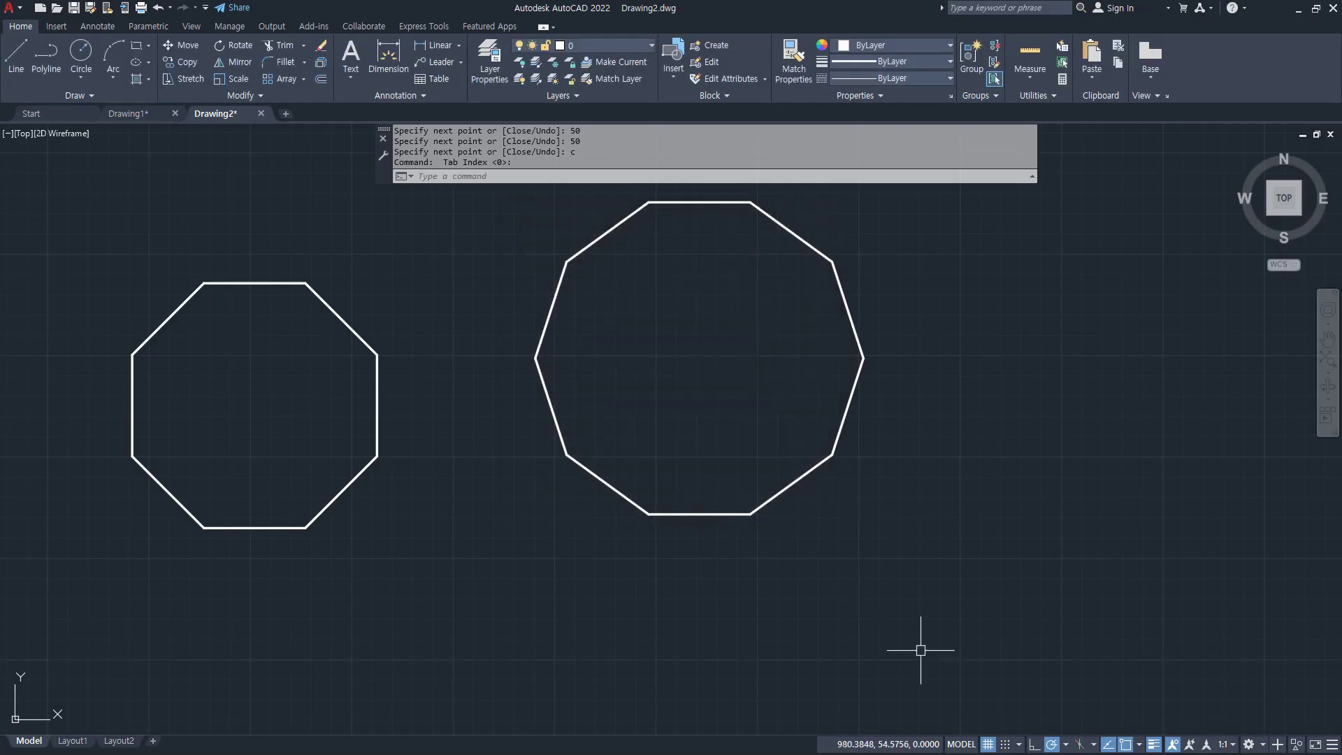
left_click(1067, 745)
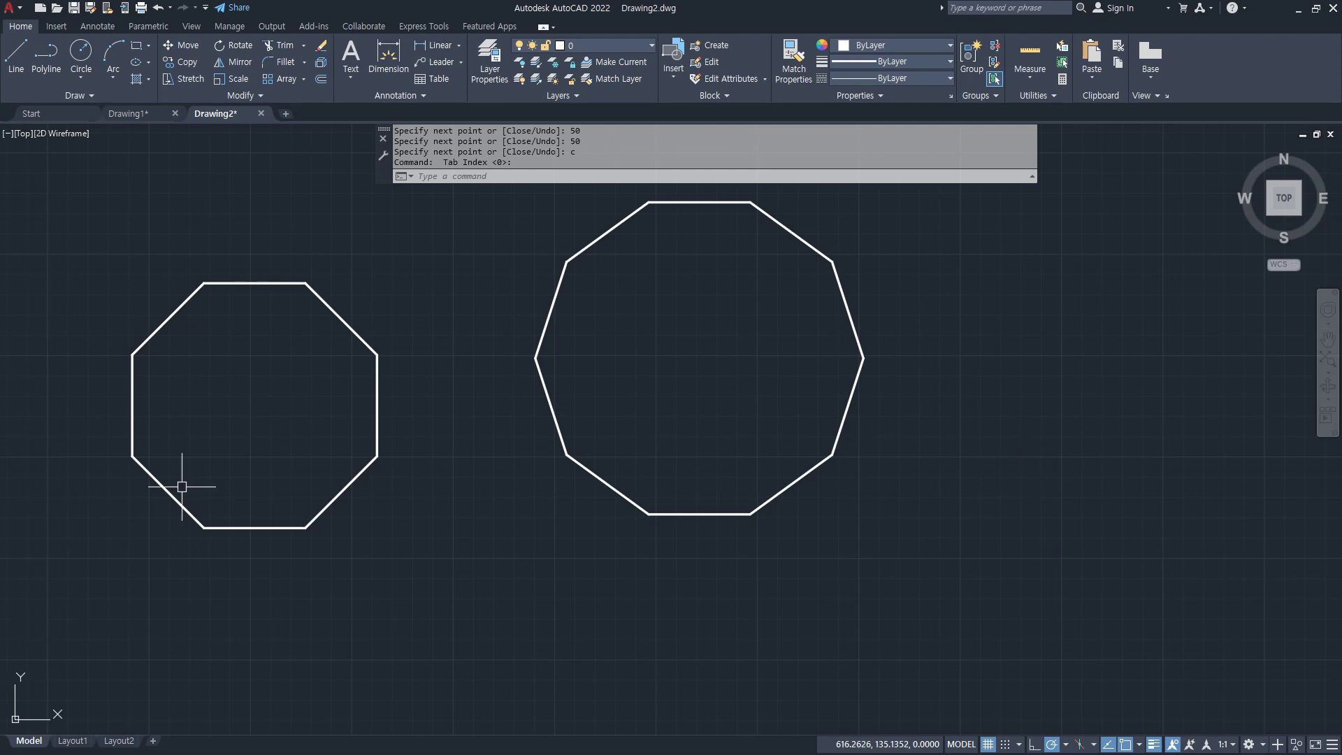
Switch to the browser, move its window over the drawing and return to the Naver Cafe list of CAD practice examples.
key("alt+Tab")
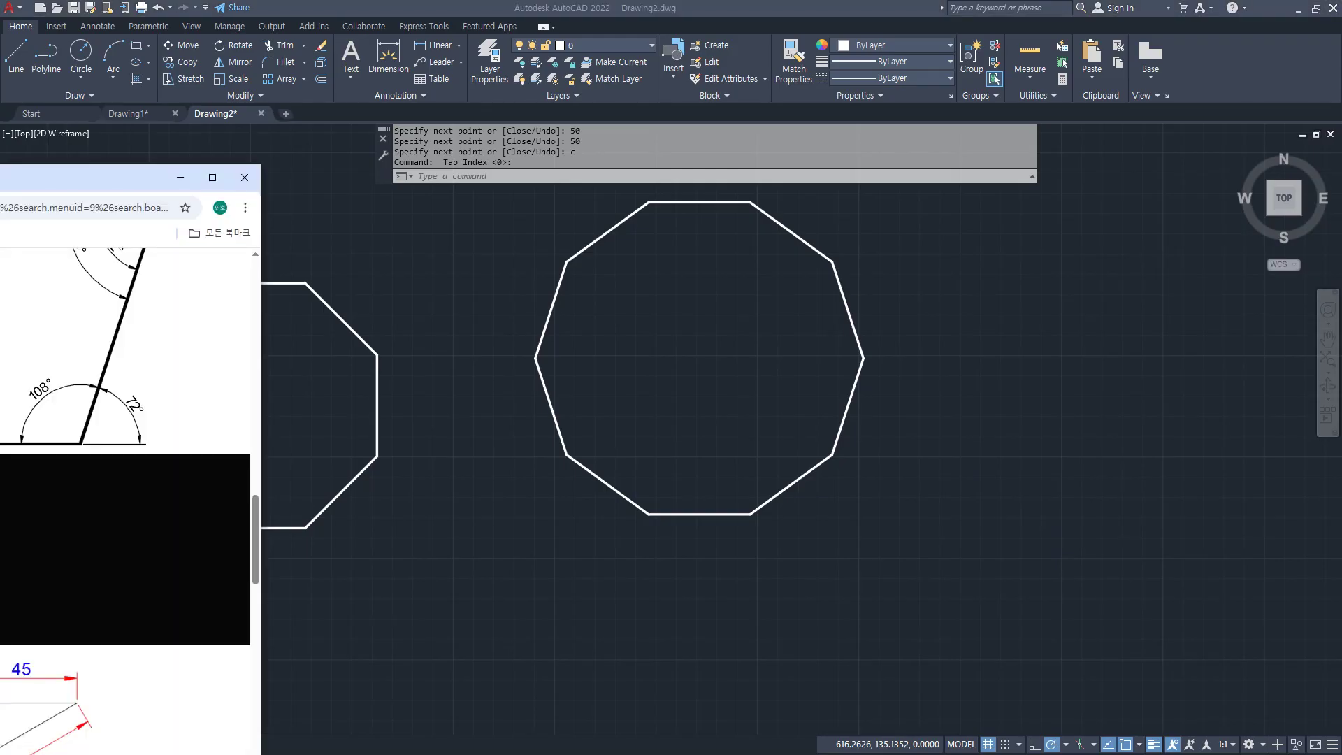
left_click_drag(0, 224, 559, 107)
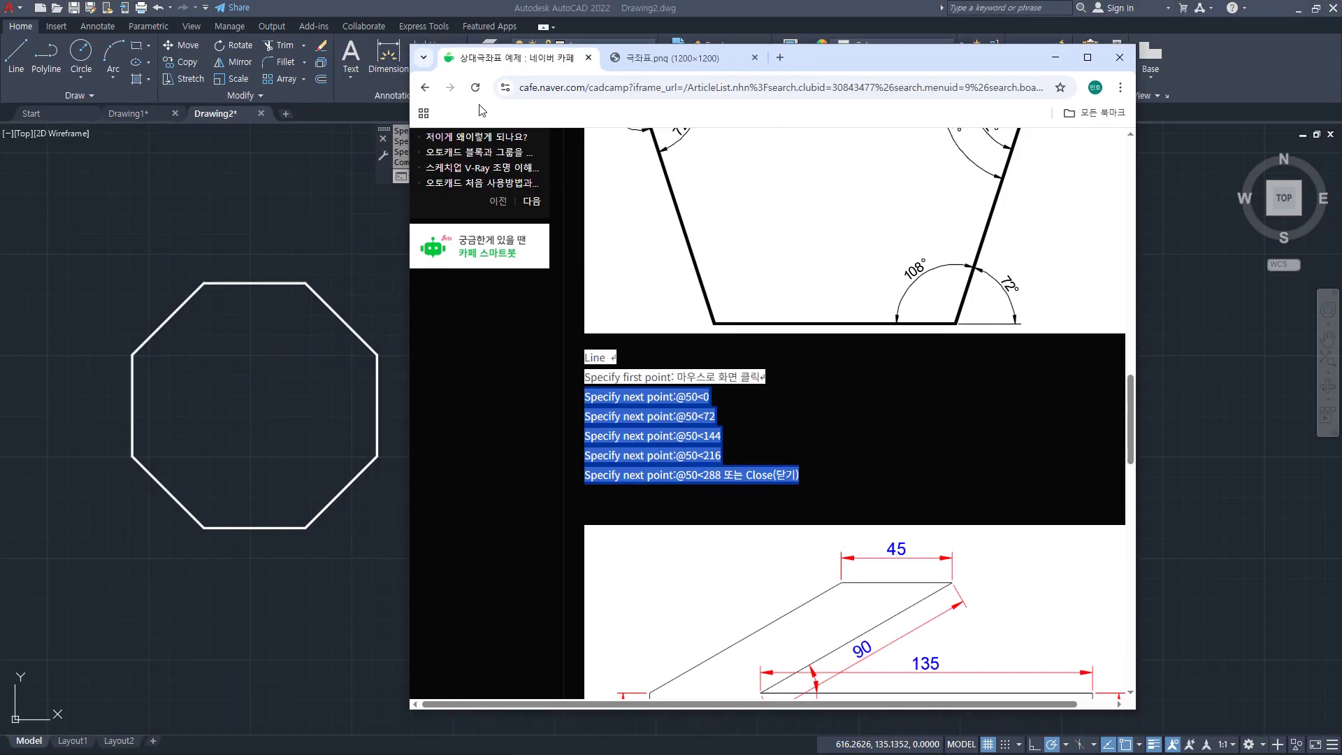
left_click(423, 89)
scroll(654, 434, "down", 10)
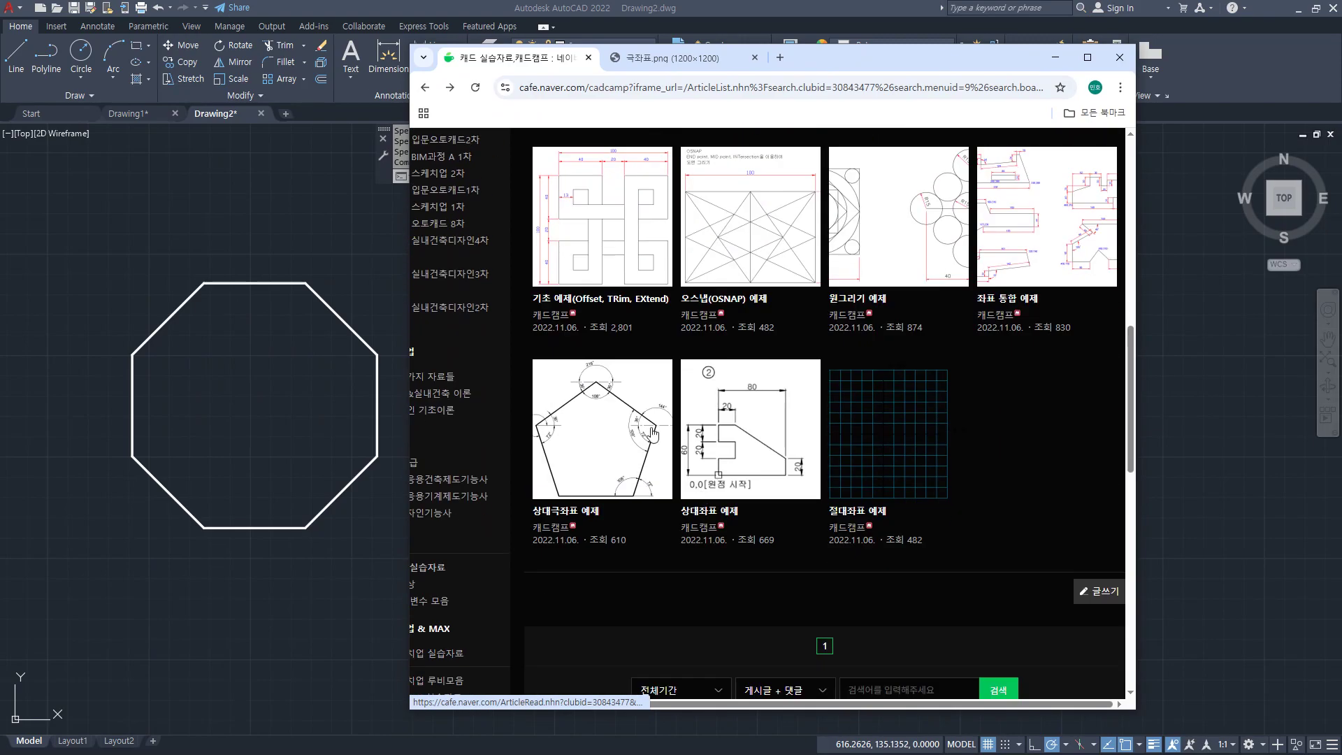